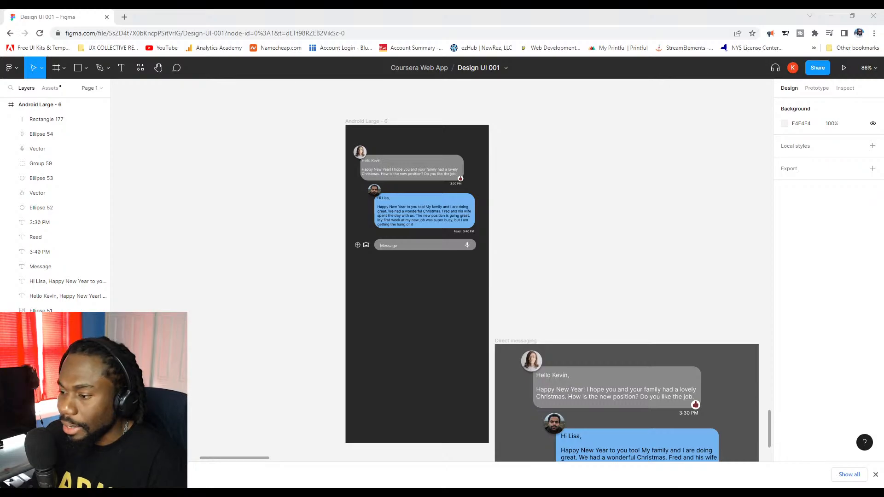
# Set the corner radius of the grey message bubble in the Android Large - 6 frame to 15.
pyautogui.scroll(-10, 628, 207)
pyautogui.scroll(2, 630, 209)
pyautogui.scroll(3, 628, 197)
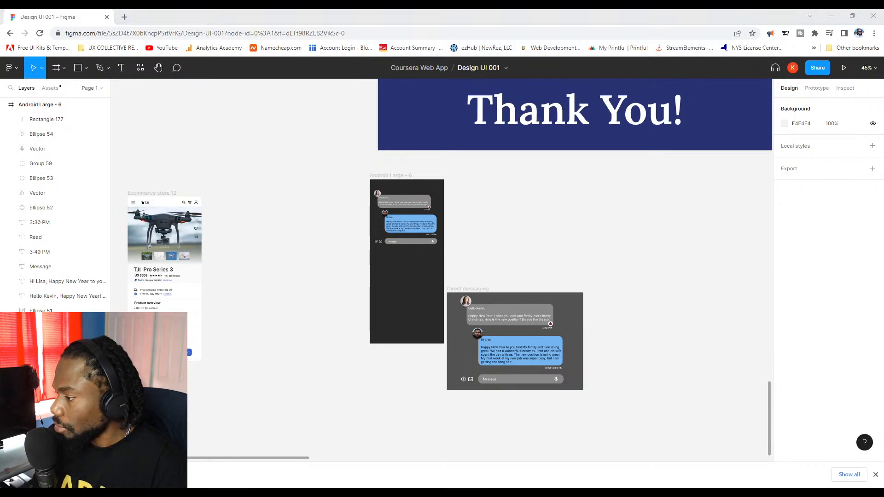
pyautogui.scroll(5, 491, 220)
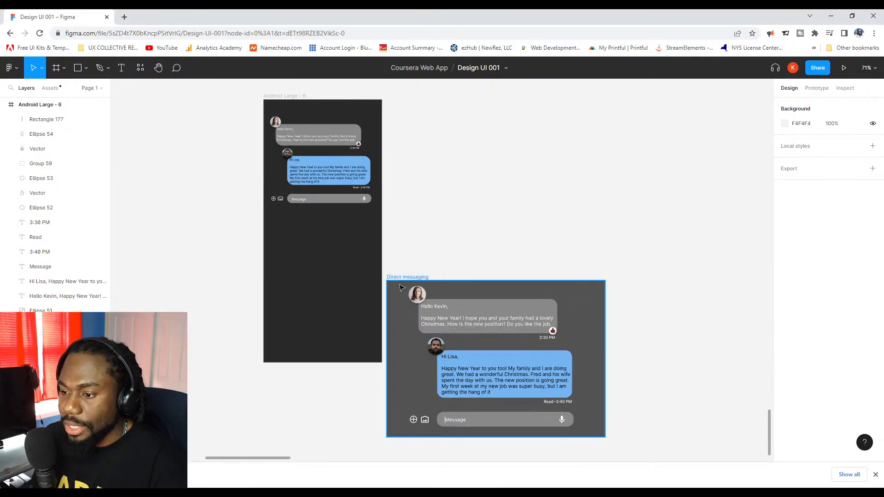
pyautogui.hscroll(-3, 507, 221)
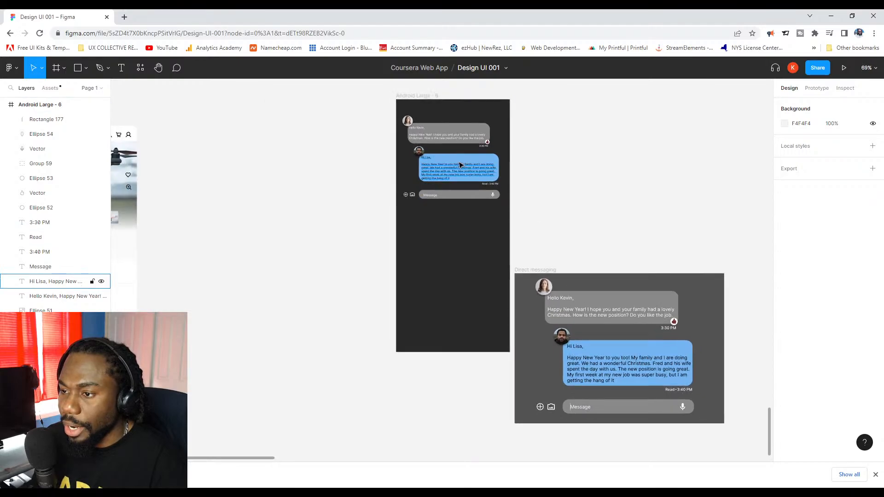
pyautogui.scroll(5, 460, 165)
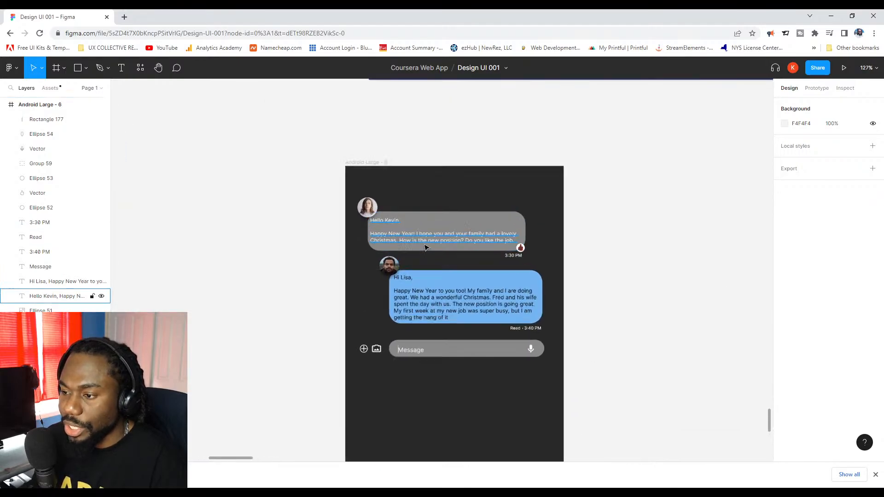
pyautogui.scroll(3, 424, 247)
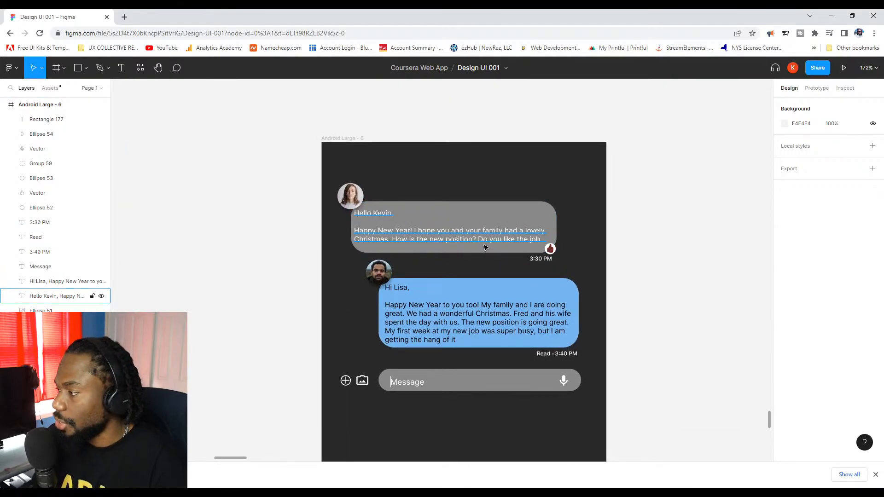
pyautogui.click(540, 221)
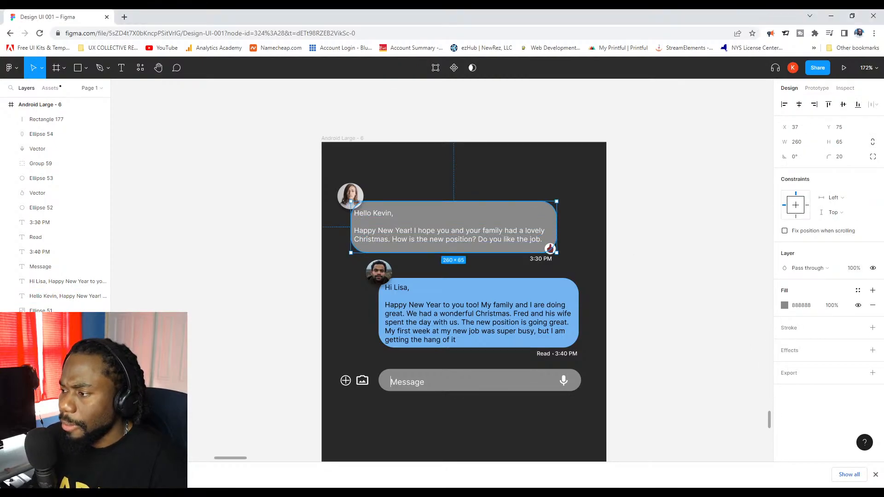
pyautogui.click(842, 159)
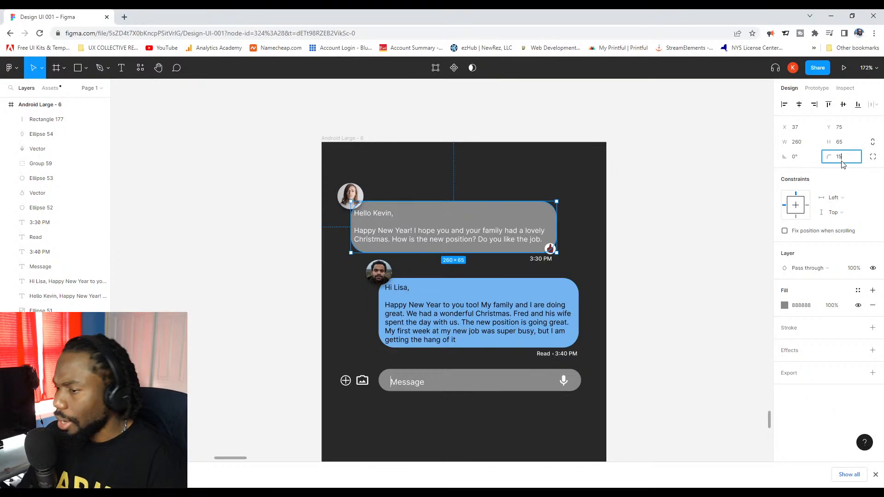
pyautogui.press('Return')
pyautogui.click(663, 204)
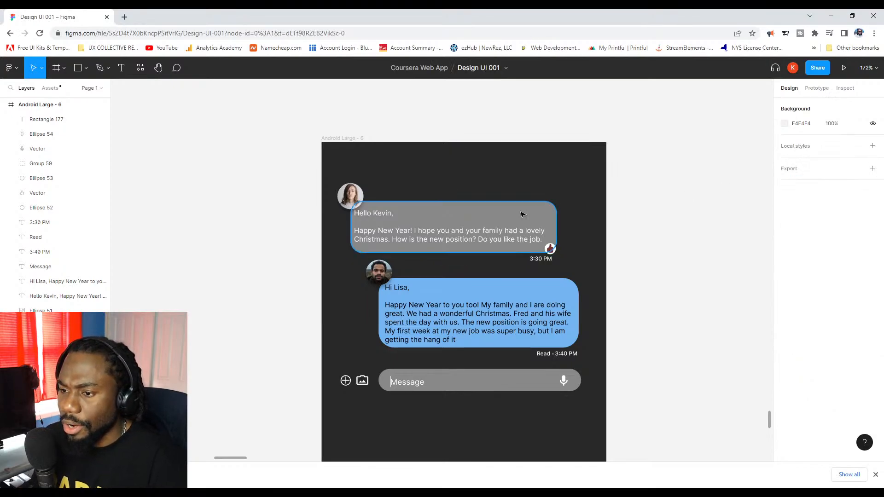
# Group the thumbs-up icon with its white circle and nudge the group down by 2 px.
pyautogui.scroll(5, 550, 251)
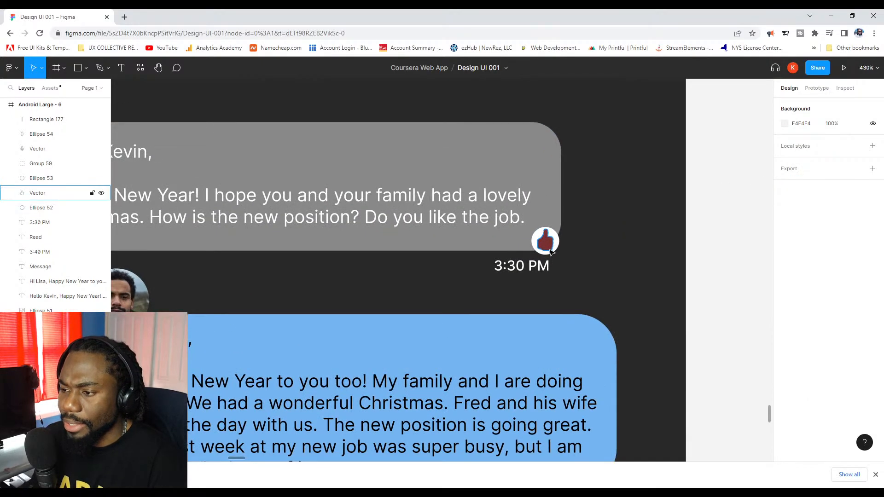
pyautogui.click(547, 244)
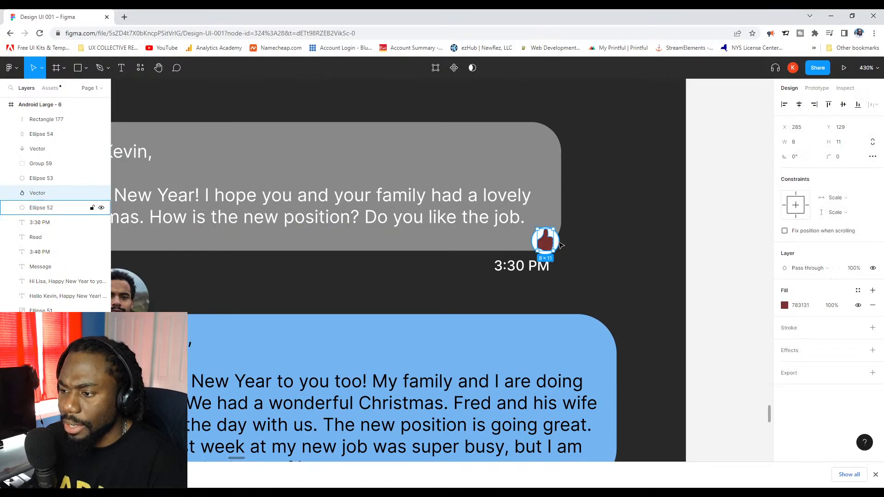
pyautogui.keyDown('shift'); pyautogui.click(555, 241); pyautogui.keyUp('shift')
pyautogui.rightClick(554, 243)
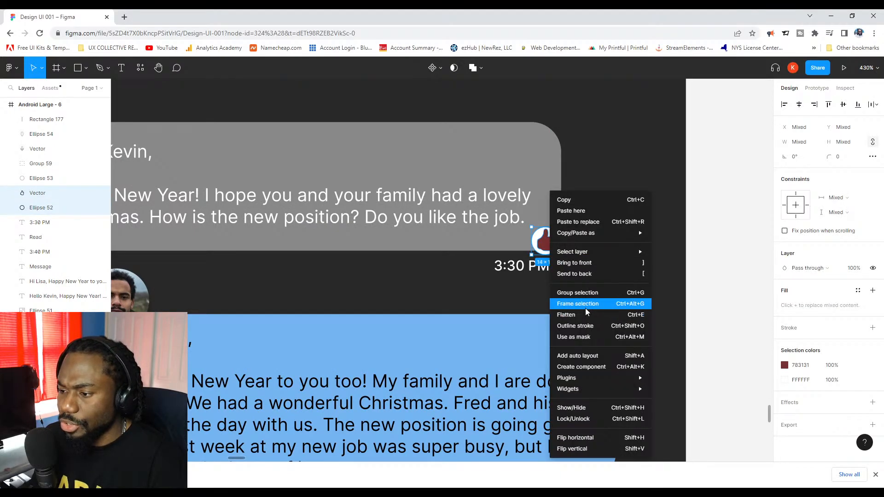
pyautogui.click(581, 293)
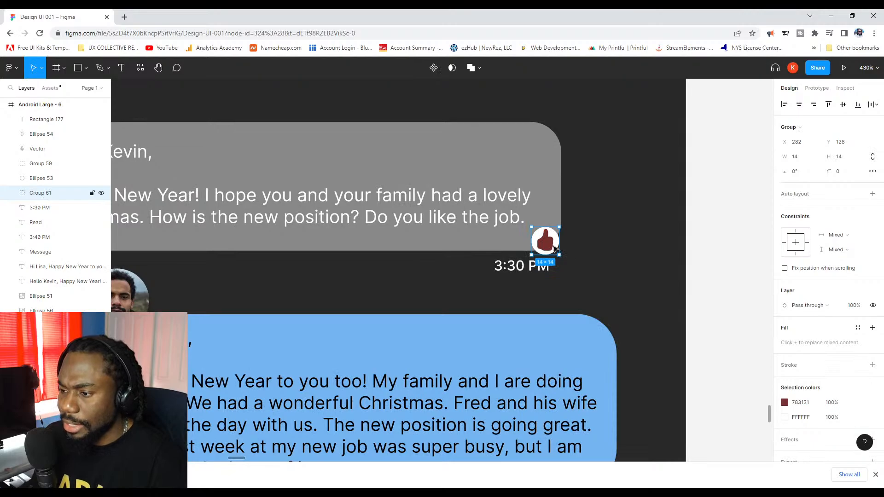
pyautogui.press('Down')
pyautogui.press('Down')
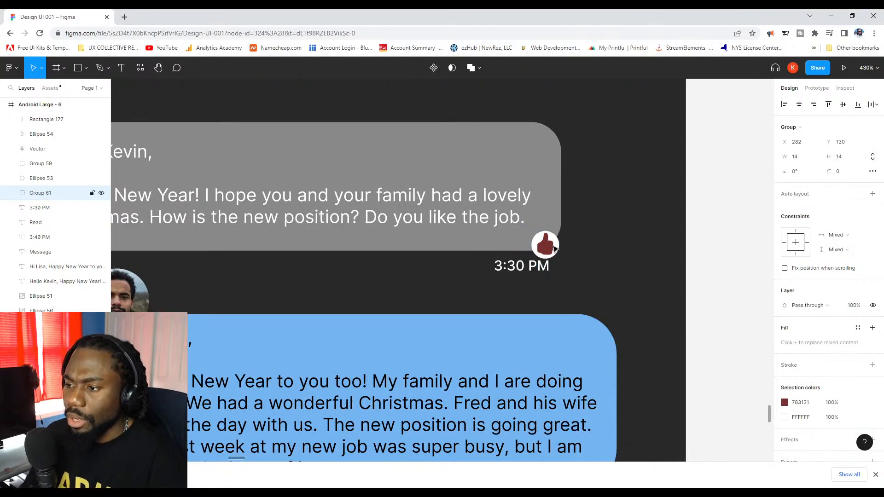
# Set the grey message bubble's corner radius to 10.
pyautogui.click(542, 135)
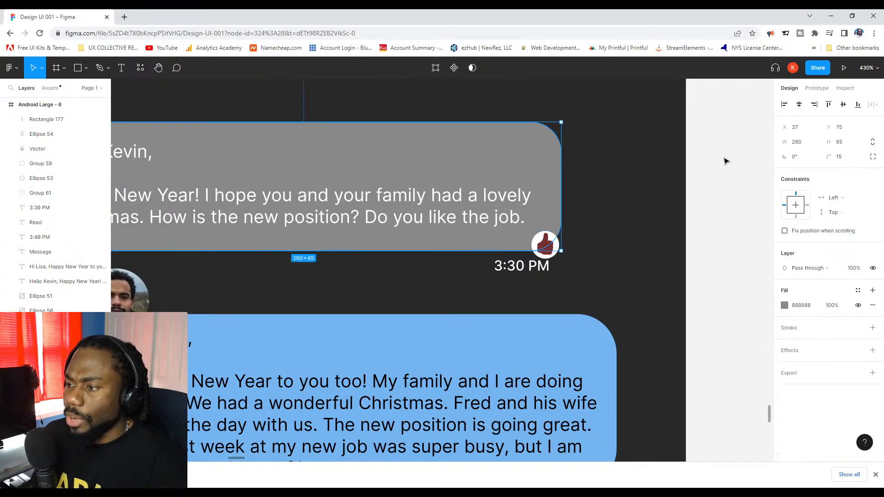
pyautogui.click(838, 157)
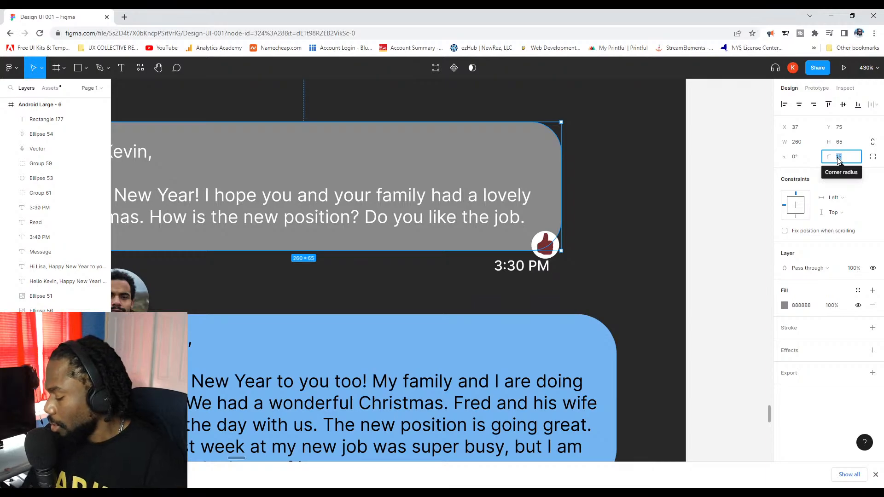
pyautogui.write('1')
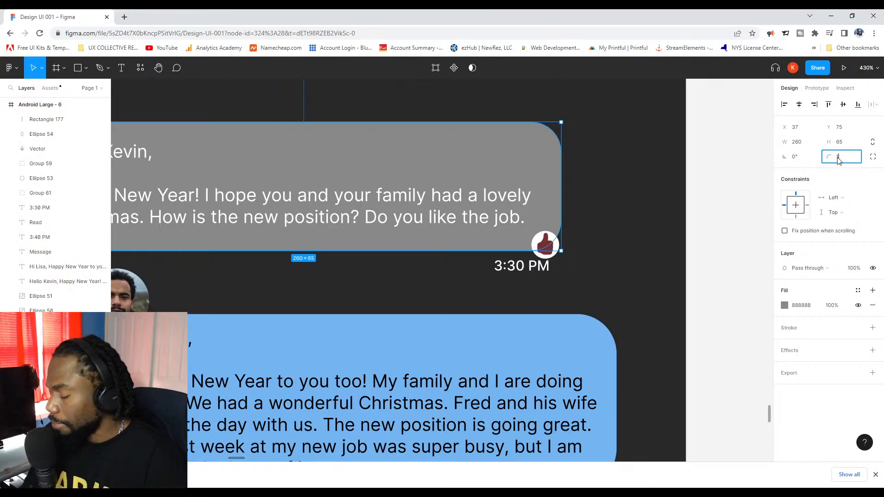
pyautogui.write('0')
pyautogui.press('Return')
pyautogui.scroll(-2, 643, 141)
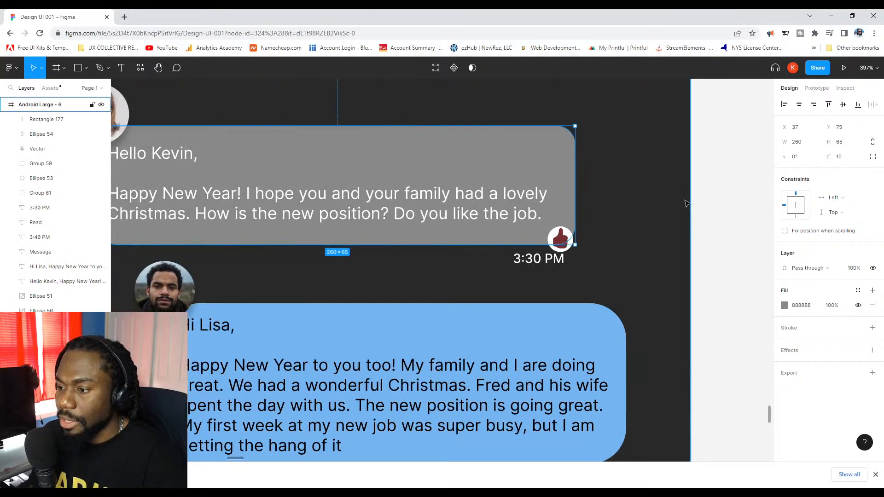
# Set the blue reply bubble's corner radius to 10.
pyautogui.click(543, 276)
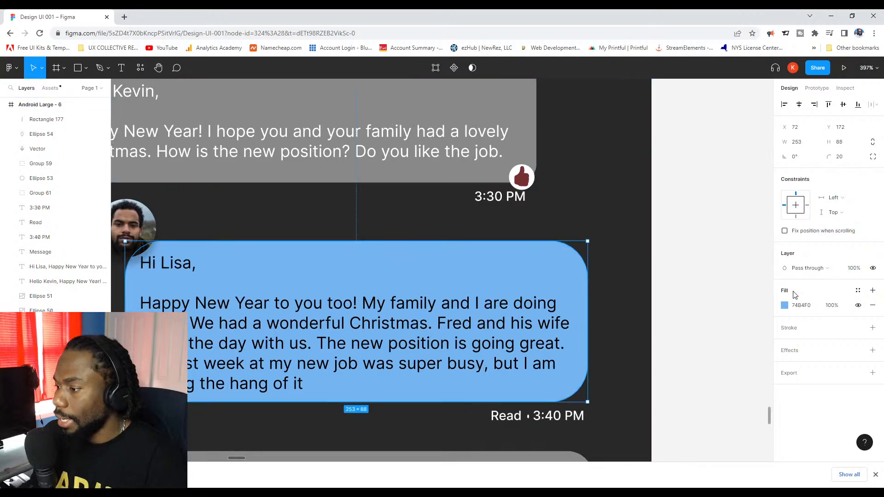
pyautogui.click(842, 157)
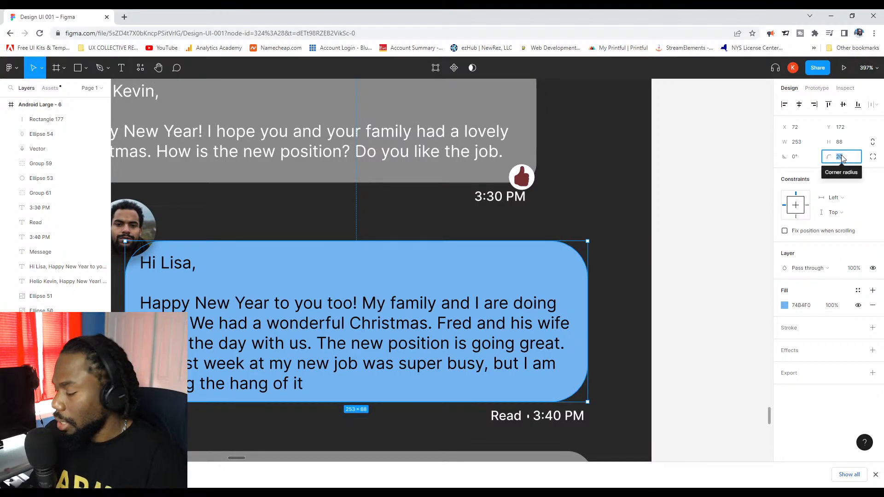
pyautogui.write('10')
pyautogui.press('Return')
pyautogui.click(728, 169)
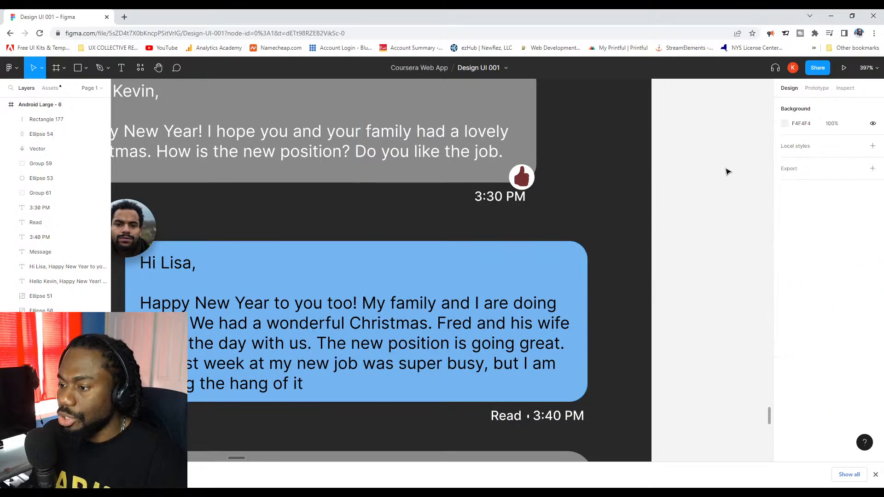
# Set the Y offset of the drop shadow on the man's avatar beside the blue bubble to 2.
pyautogui.hotkey('shift', '1')
pyautogui.click(632, 174)
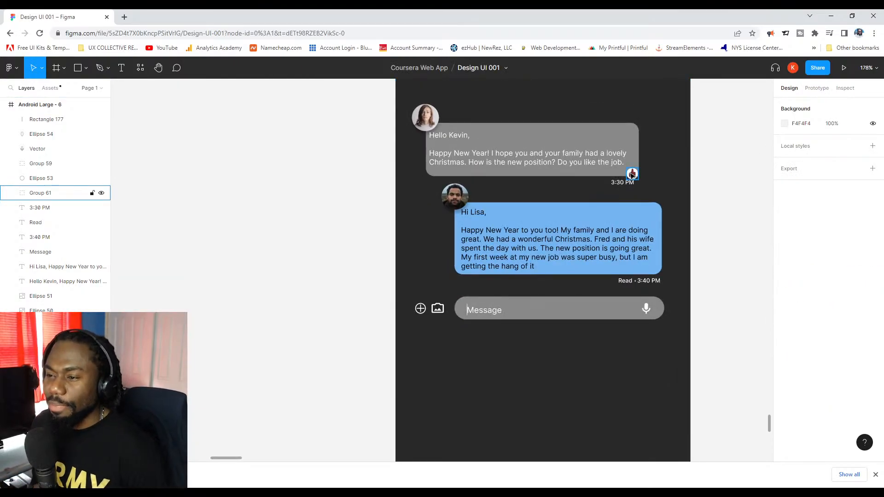
pyautogui.click(576, 164)
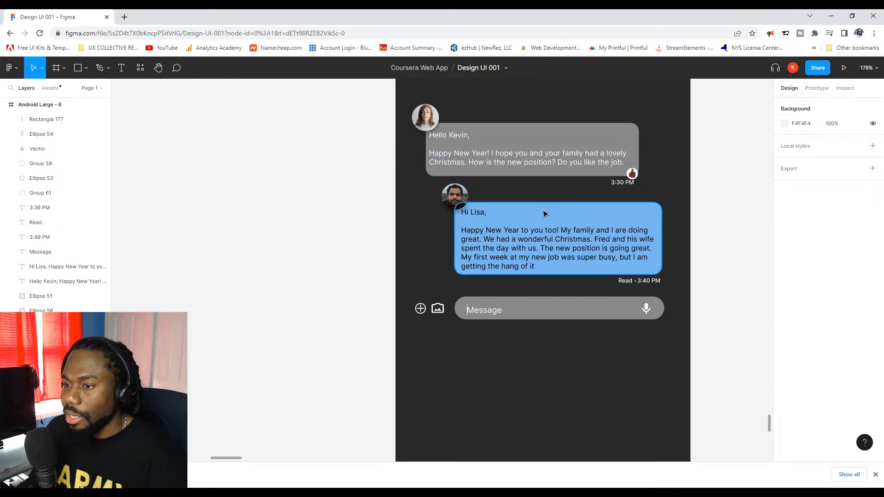
pyautogui.click(462, 212)
pyautogui.scroll(3, 460, 212)
pyautogui.scroll(5, 461, 212)
pyautogui.click(458, 194)
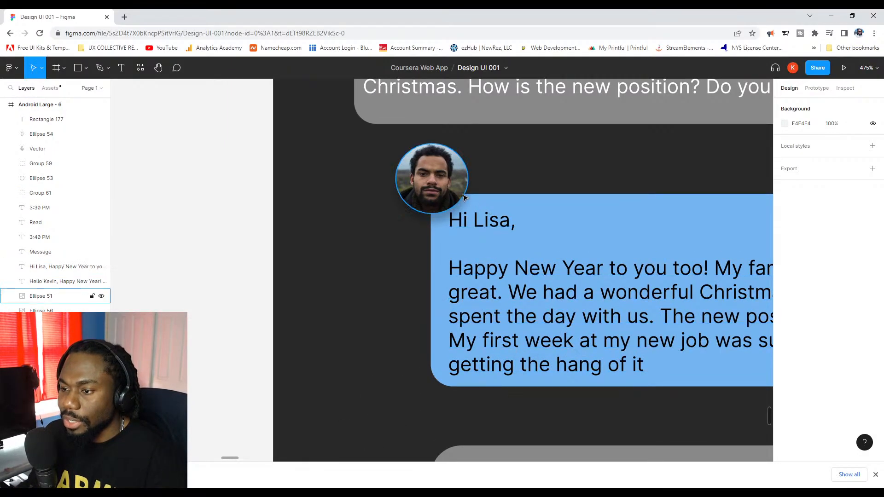
pyautogui.scroll(1, 507, 192)
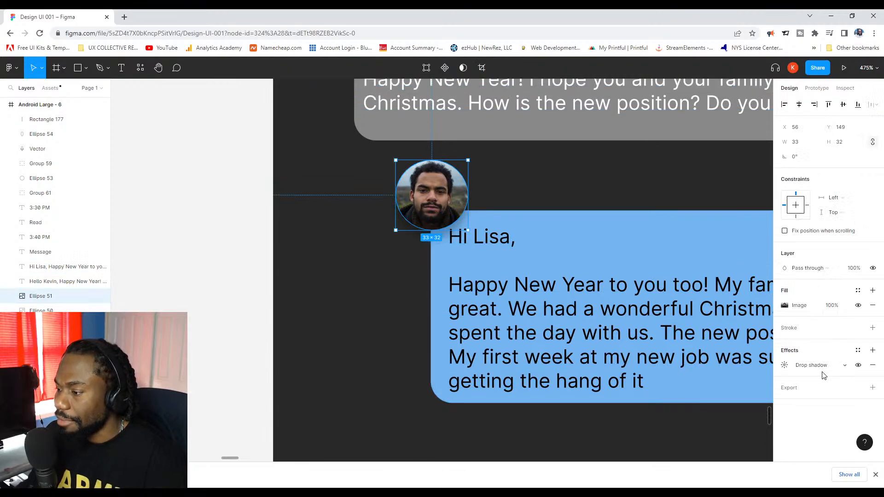
pyautogui.click(785, 365)
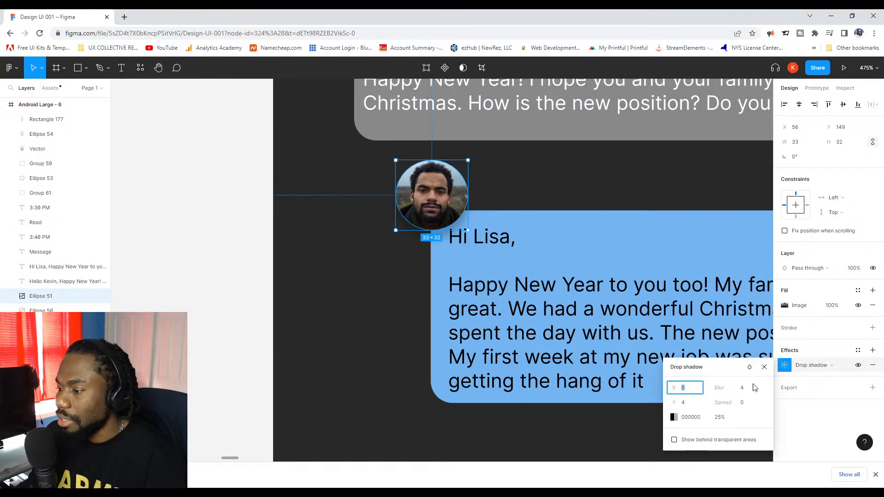
pyautogui.click(690, 405)
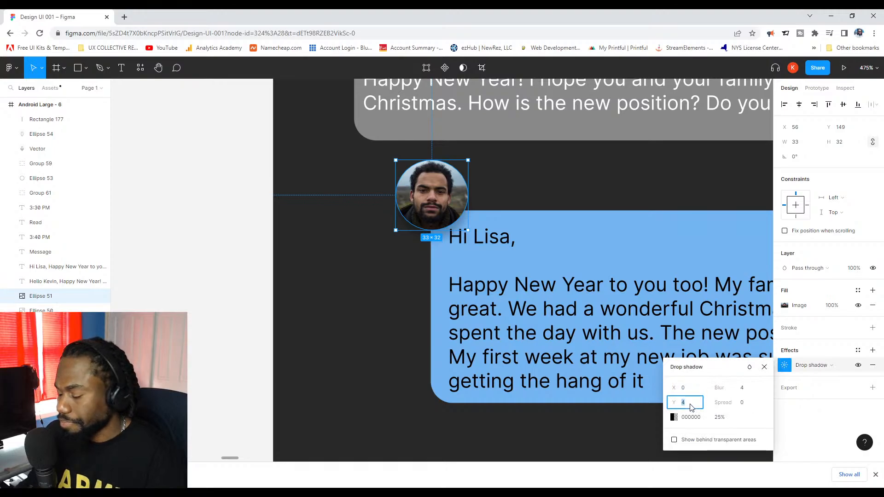
pyautogui.write('2')
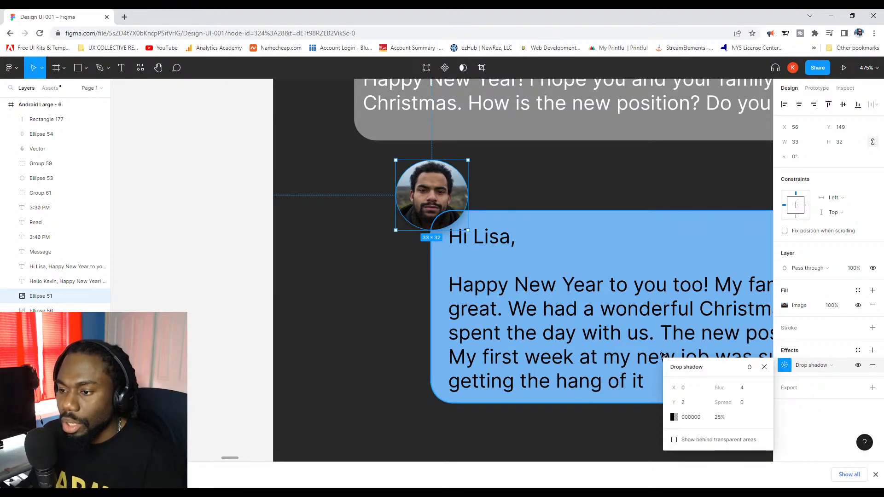
pyautogui.click(251, 254)
# Match the woman's avatar shadow to the man's by setting its drop shadow Y offset to 2.
pyautogui.scroll(-2, 278, 257)
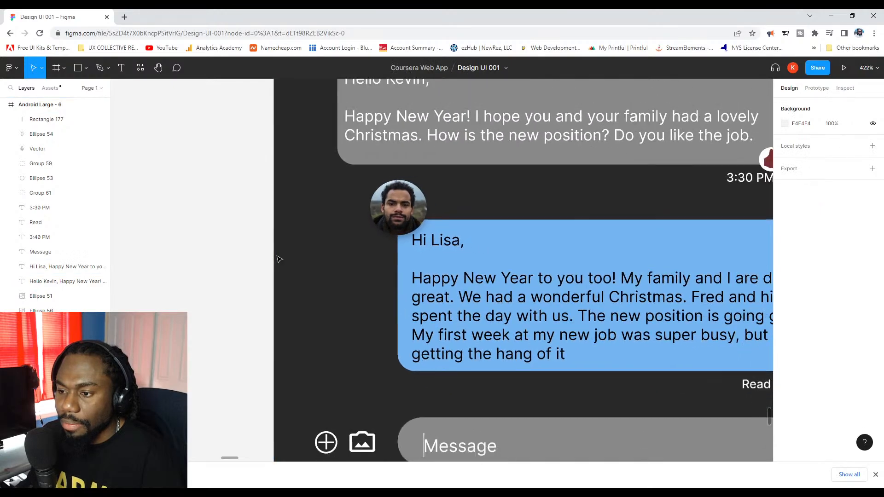
pyautogui.scroll(3, 322, 207)
pyautogui.click(376, 139)
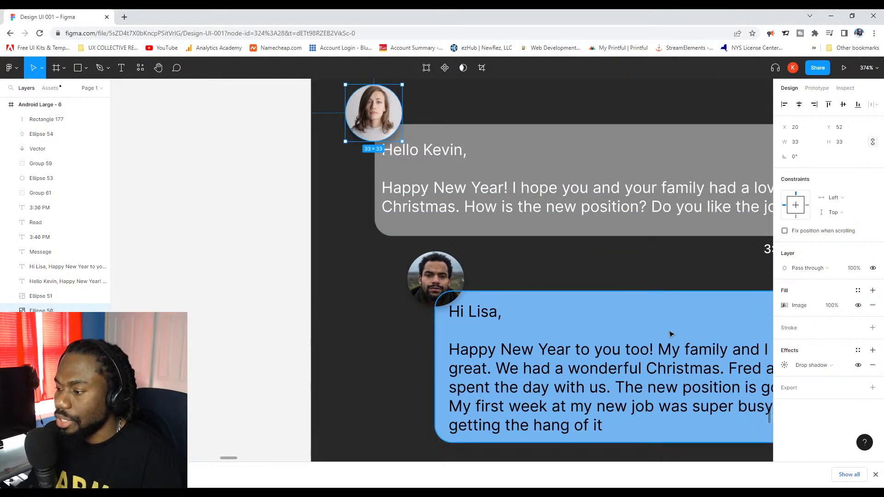
pyautogui.click(458, 282)
pyautogui.click(784, 366)
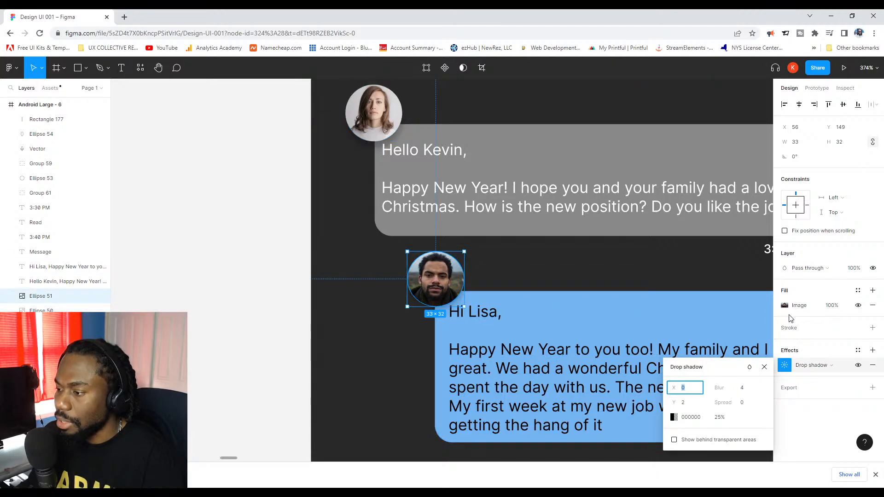
pyautogui.click(41, 309)
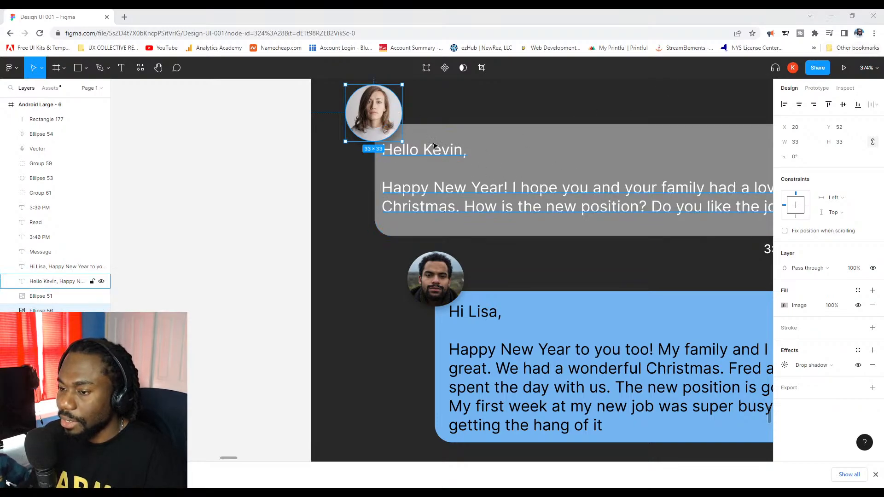
pyautogui.click(392, 122)
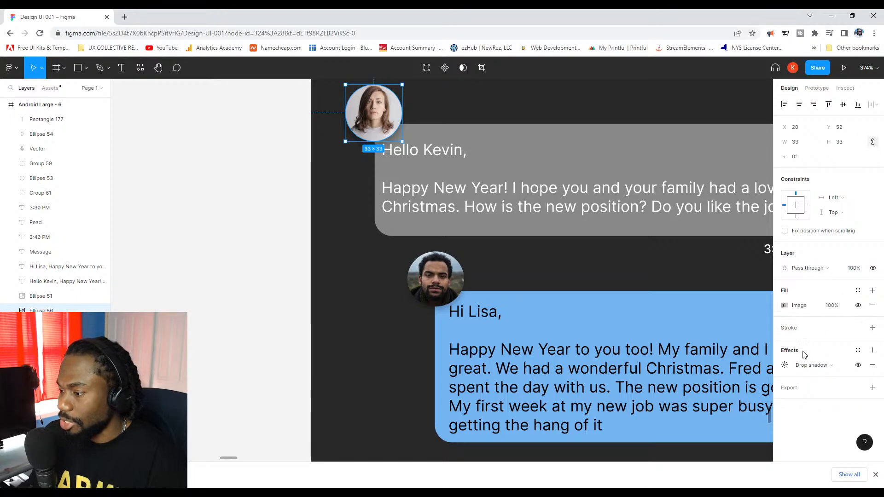
pyautogui.click(786, 364)
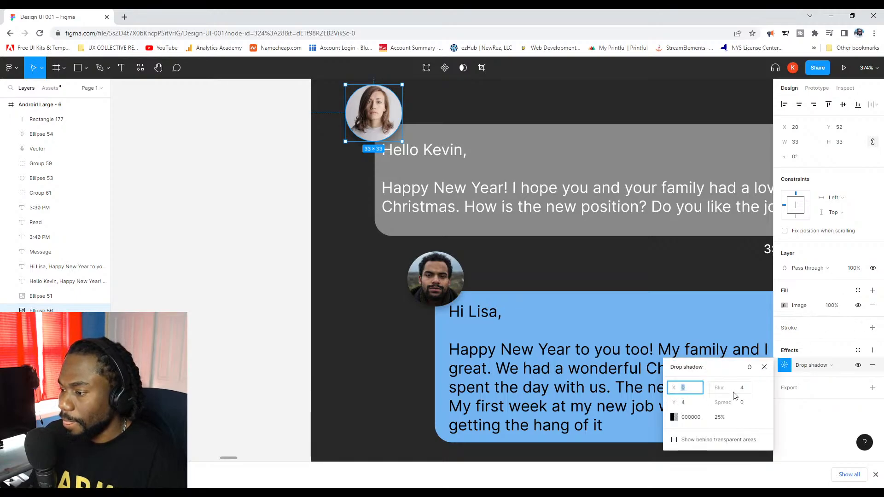
pyautogui.click(686, 400)
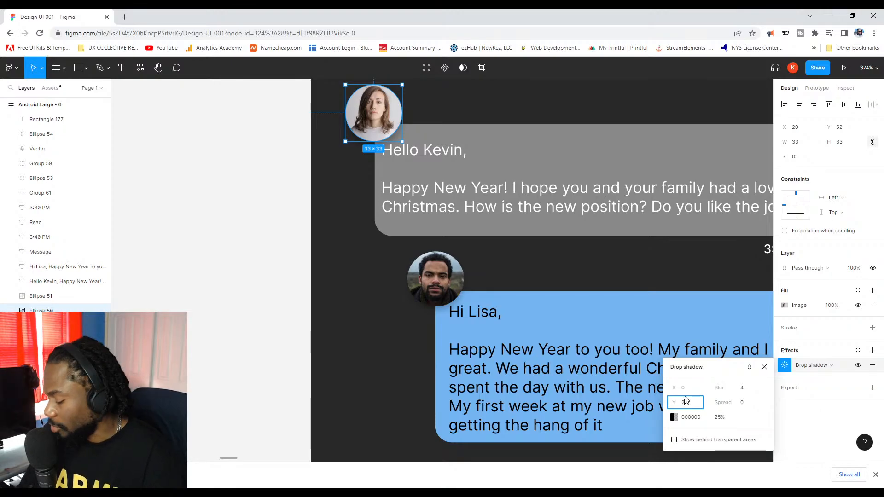
pyautogui.write('2')
pyautogui.press('Return')
pyautogui.click(263, 223)
pyautogui.scroll(-5, 264, 223)
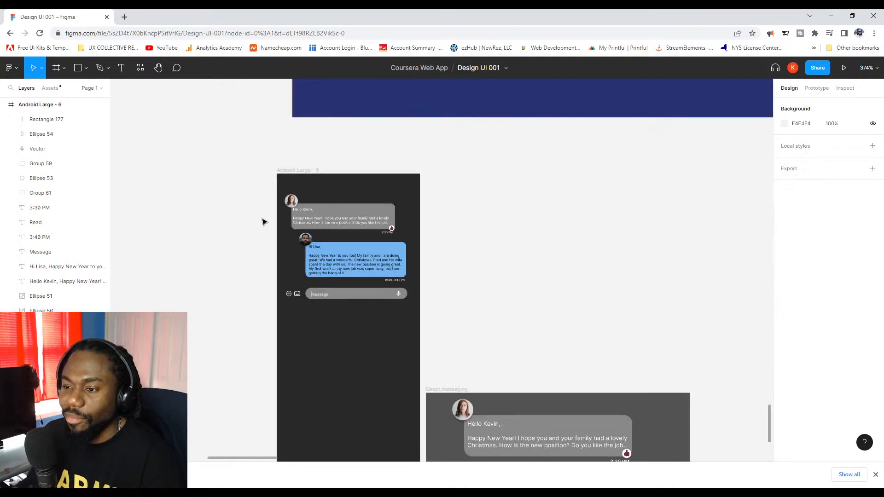
# Reposition the message texts: the grey bubble's text at X 47, Y 83 and the blue reply text at X 80, Y 180.
pyautogui.scroll(3, 263, 222)
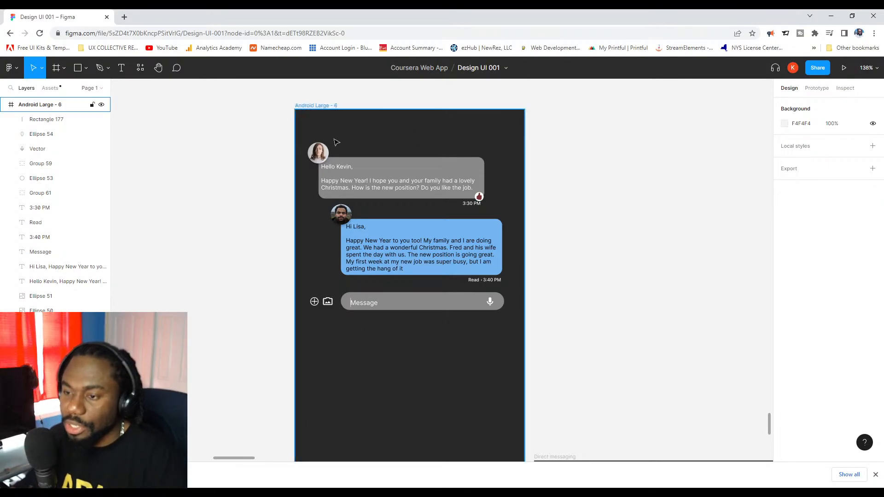
pyautogui.scroll(5, 336, 168)
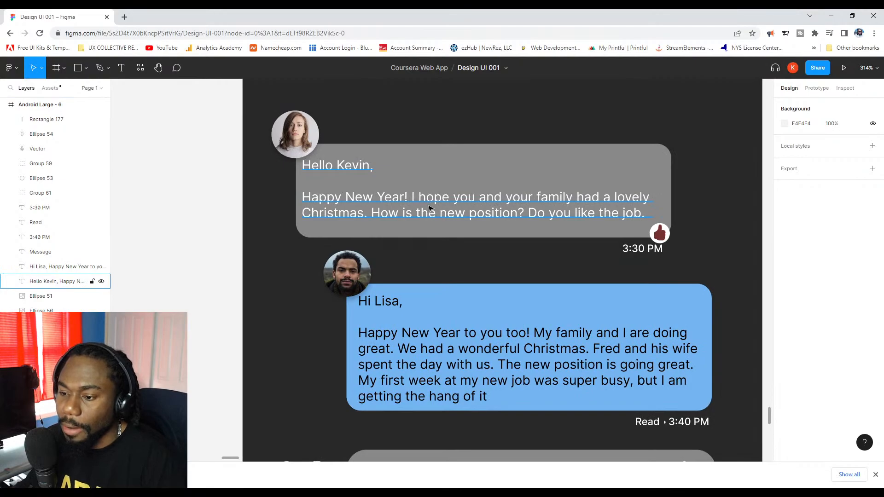
pyautogui.scroll(-1, 350, 161)
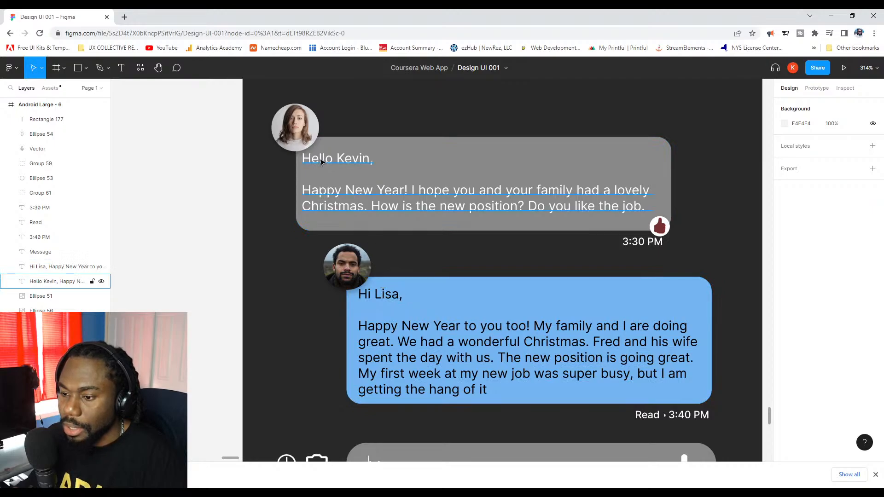
pyautogui.moveTo(321, 161)
pyautogui.mouseDown()
pyautogui.moveTo(331, 156)
pyautogui.moveTo(330, 165)
pyautogui.mouseUp()
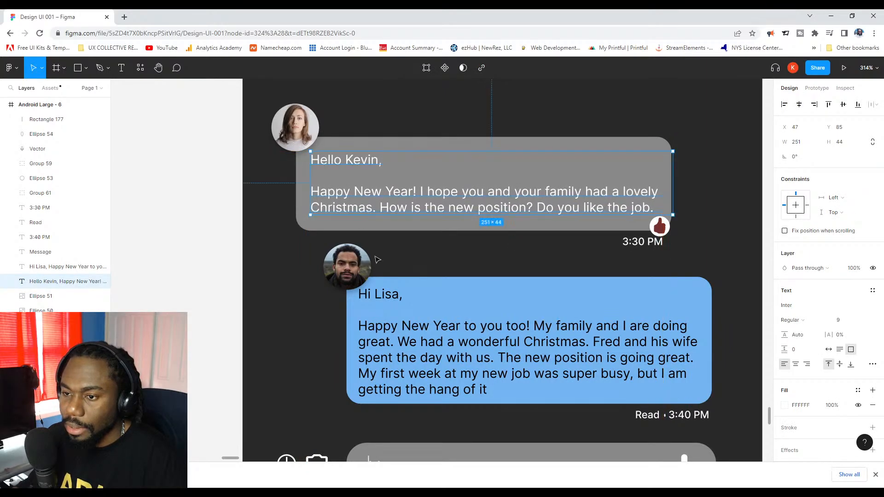
pyautogui.moveTo(386, 301); pyautogui.dragTo(386, 304)
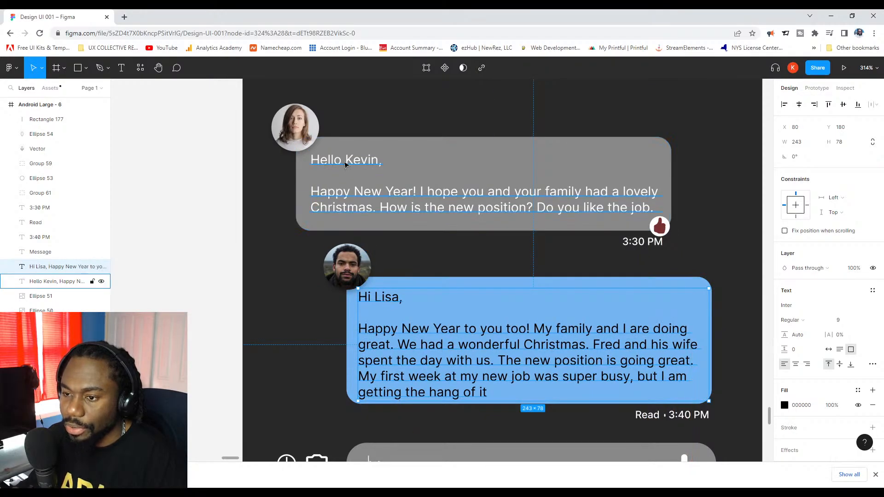
pyautogui.click(346, 164)
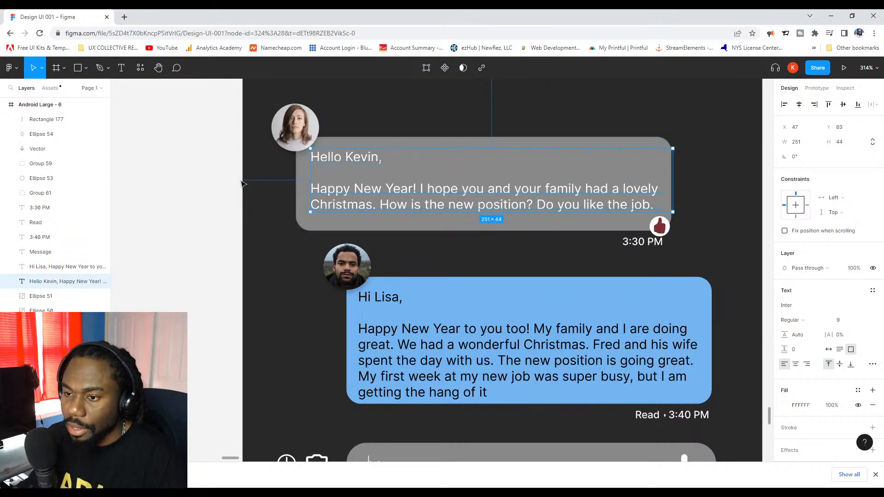
pyautogui.click(197, 187)
pyautogui.scroll(-5, 197, 188)
pyautogui.hscroll(-2, 265, 202)
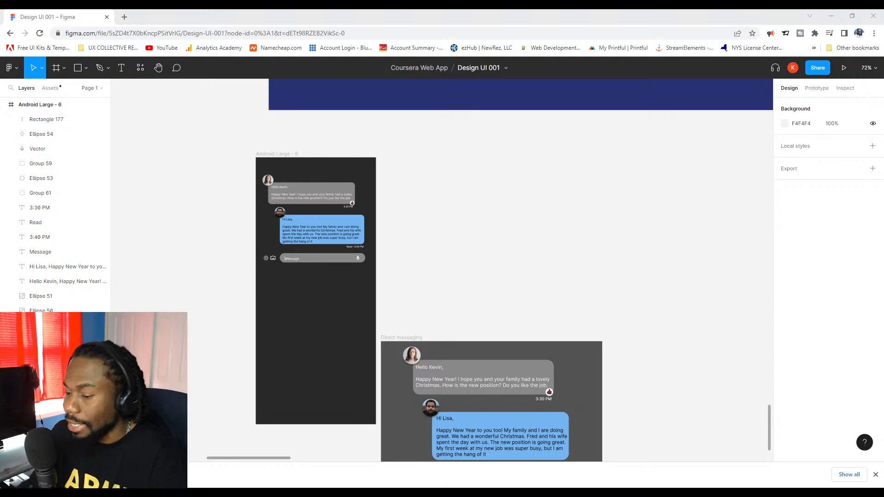
pyautogui.scroll(5, 314, 178)
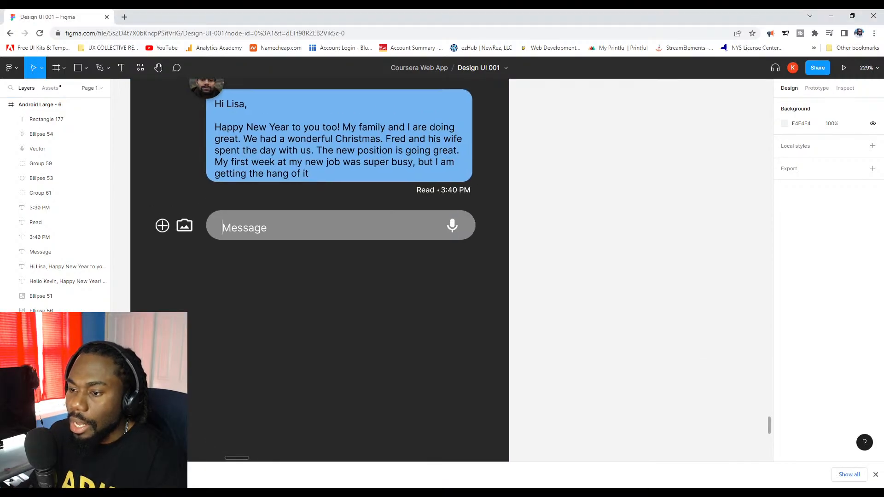
pyautogui.click(21, 75)
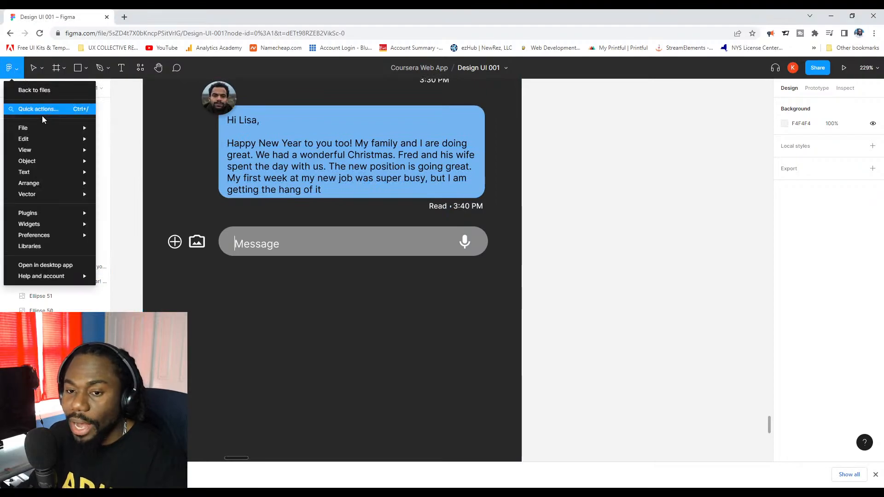
pyautogui.moveTo(58, 227)
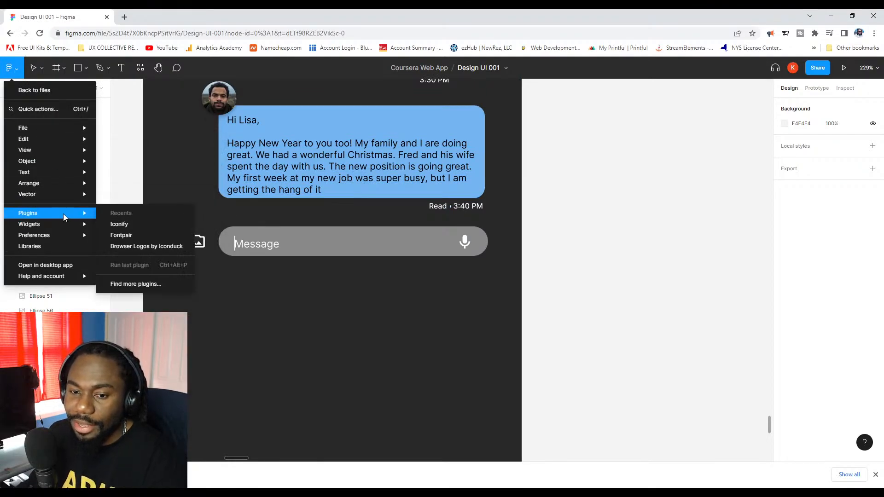
pyautogui.click(139, 242)
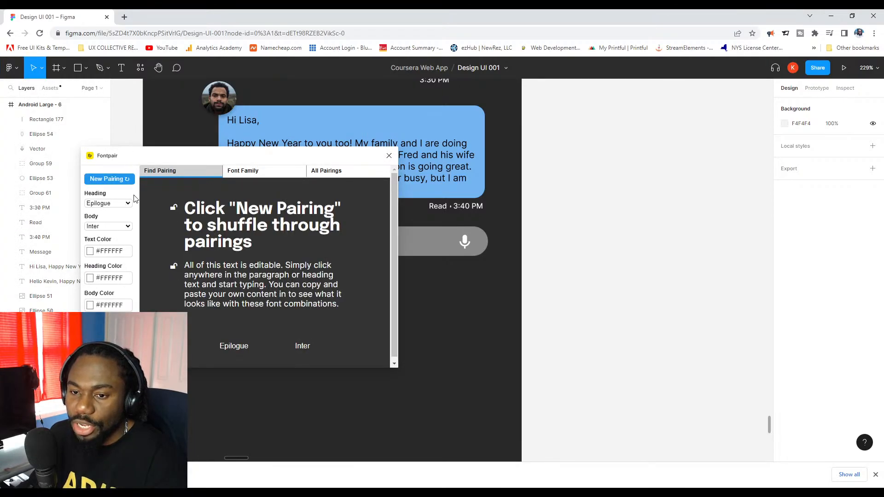
pyautogui.click(389, 155)
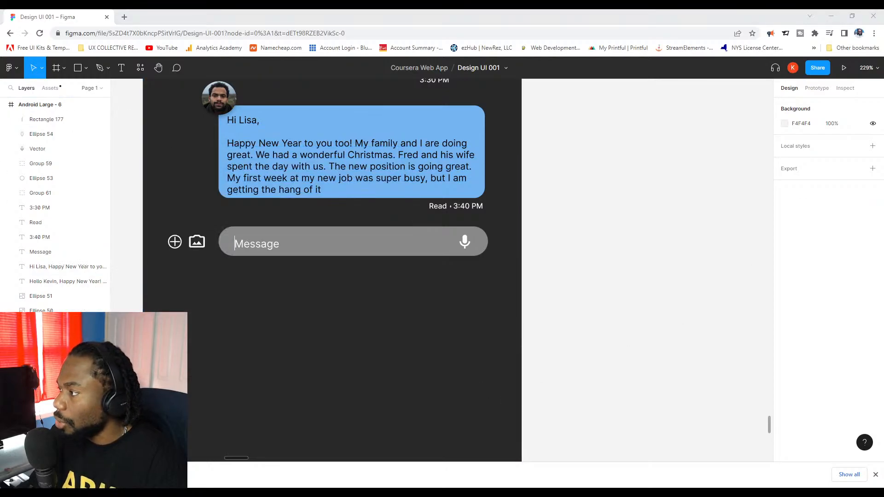
# Run the Iconify plugin and search its icon collections for SMILEY.
pyautogui.click(18, 69)
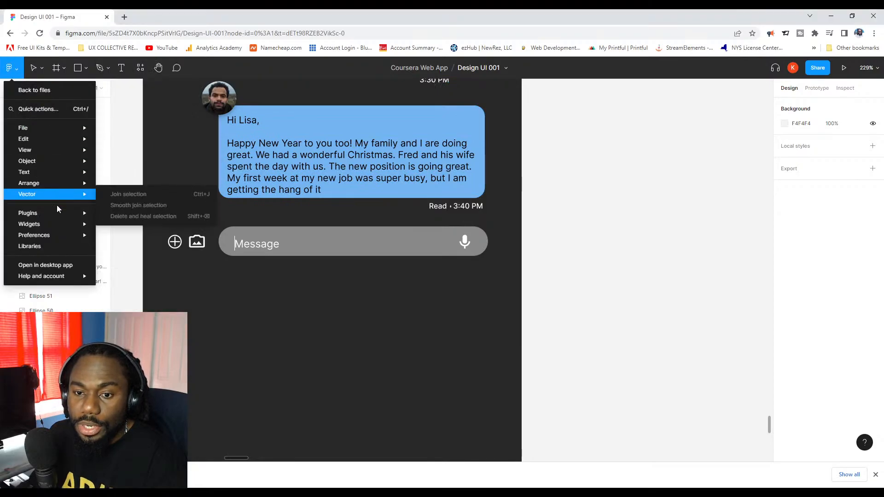
pyautogui.moveTo(102, 217)
pyautogui.click(125, 239)
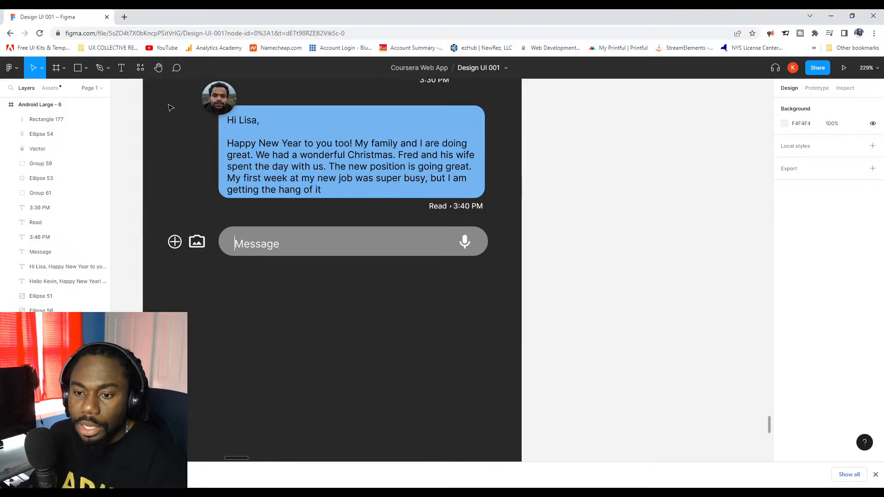
pyautogui.moveTo(202, 169); pyautogui.dragTo(144, 170)
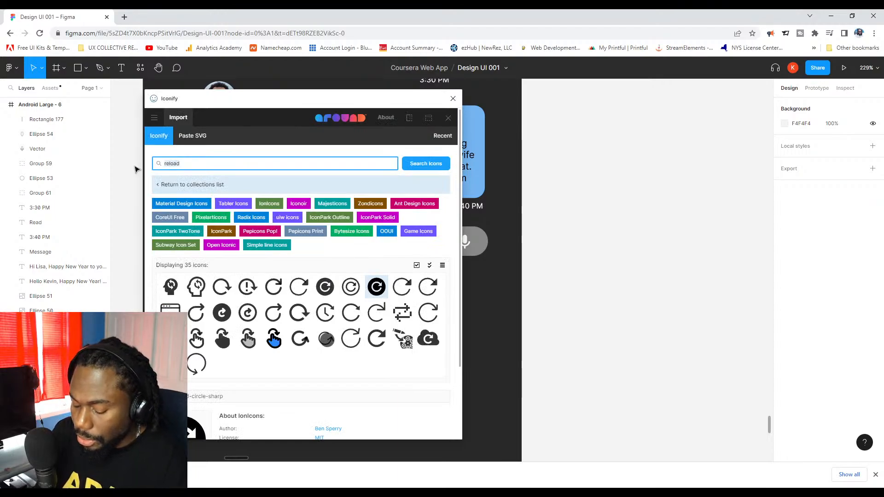
pyautogui.write('MILY')
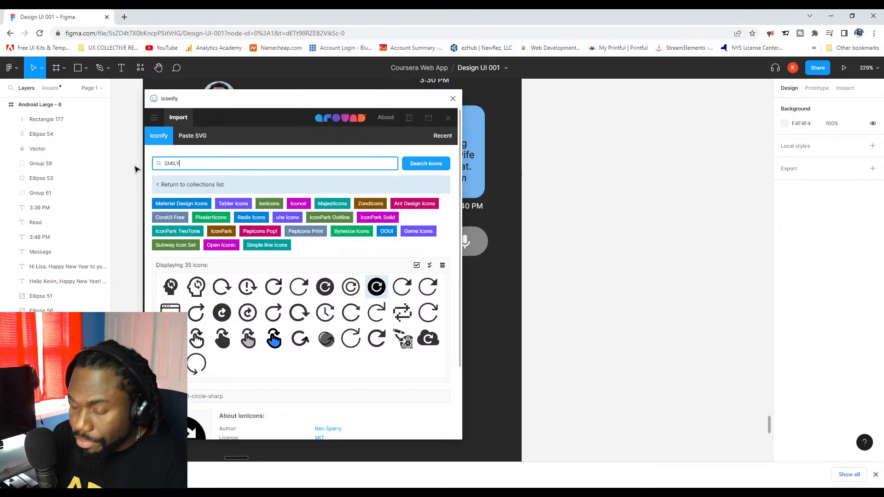
pyautogui.press('Return')
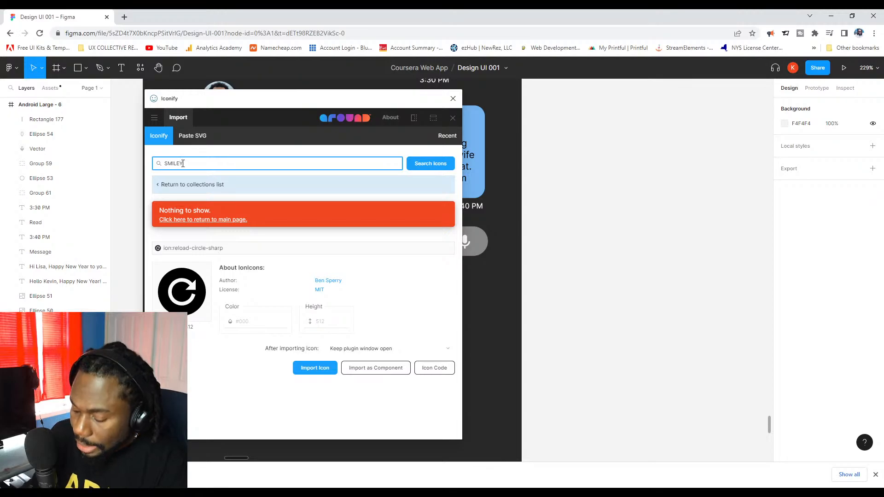
pyautogui.press('Return')
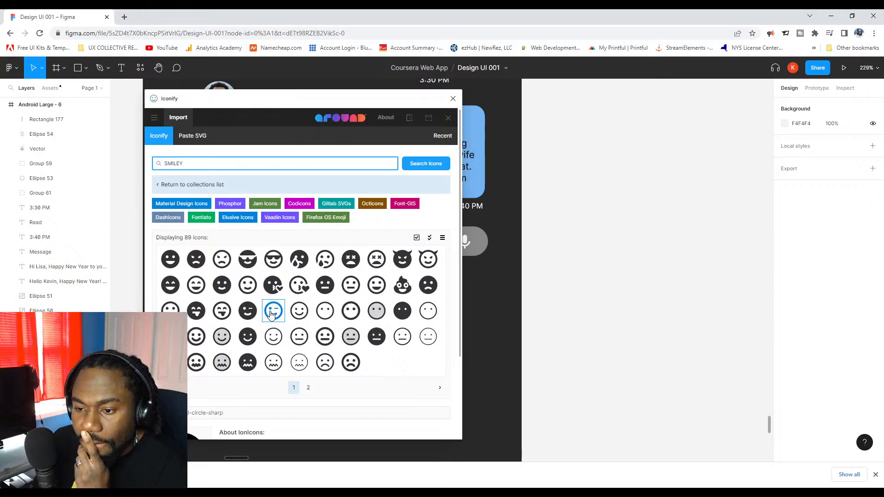
# Import the mdi:smiley-happy-outline icon, close the plugin and place the icon in the frame just below the camera icon and message field.
pyautogui.click(248, 285)
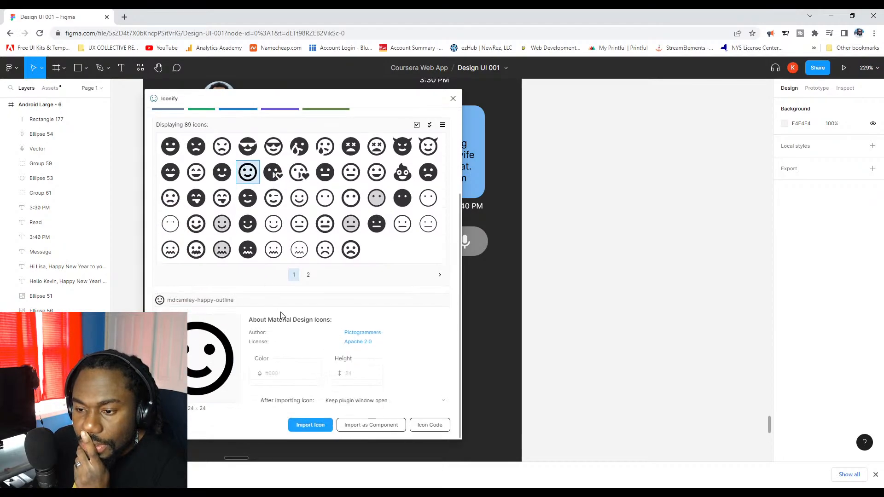
pyautogui.click(310, 425)
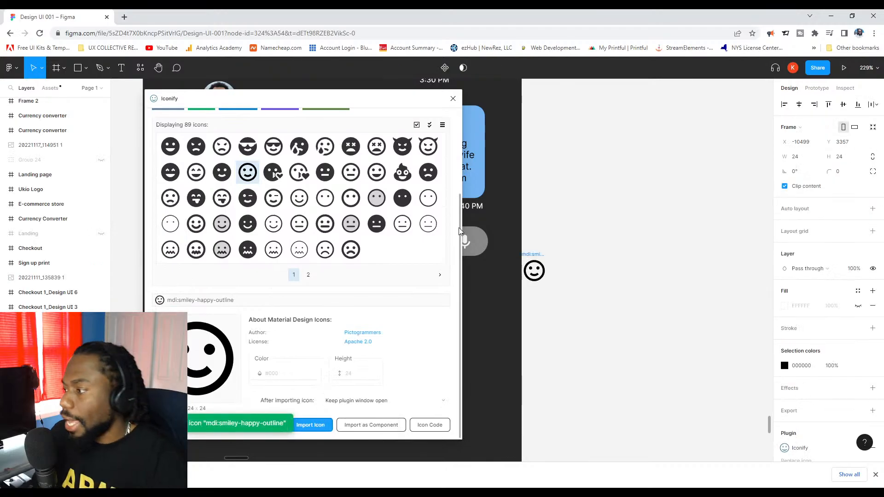
pyautogui.click(453, 99)
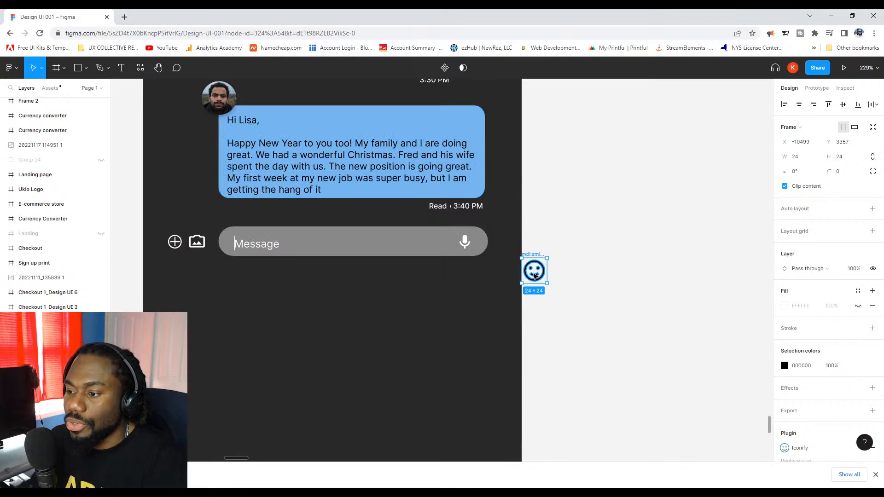
pyautogui.moveTo(534, 275); pyautogui.dragTo(214, 288)
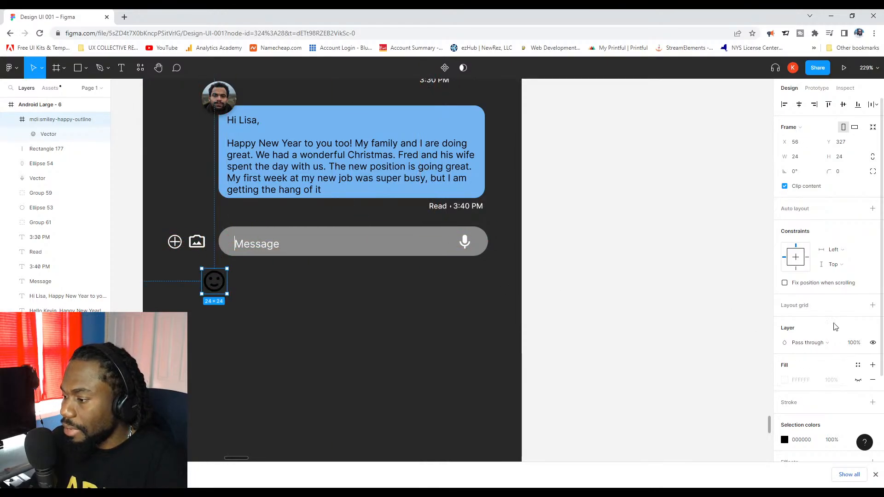
# Shift the plus and camera icons together to the left to make room beside the message field.
pyautogui.moveTo(227, 268); pyautogui.dragTo(153, 228)
pyautogui.scroll(1, 180, 248)
pyautogui.scroll(3, 179, 249)
pyautogui.hscroll(-3, 250, 278)
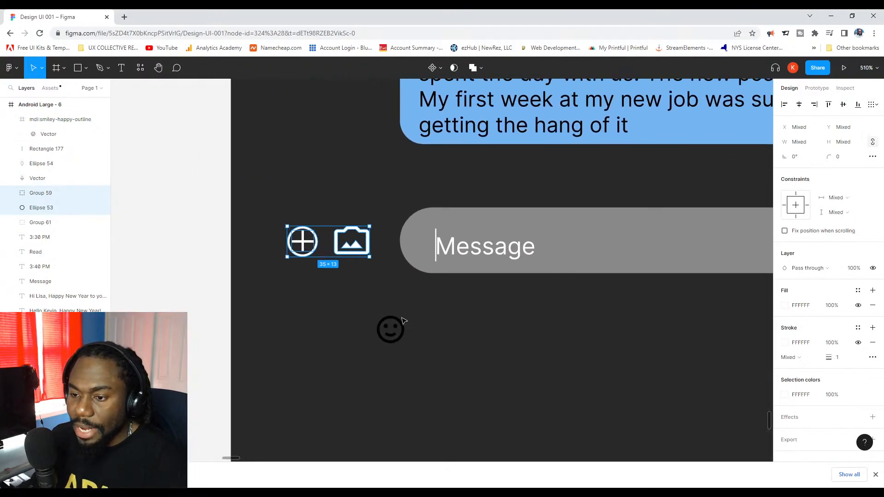
pyautogui.press('Left')
pyautogui.press('Left')
pyautogui.press('Left')
pyautogui.press('Left')
pyautogui.press('Left')
pyautogui.press('Left')
pyautogui.press('Left')
pyautogui.press('Left')
pyautogui.press('Left')
pyautogui.press('Left')
pyautogui.press('Left')
pyautogui.press('Left')
pyautogui.press('Left')
pyautogui.press('Left')
pyautogui.press('Left')
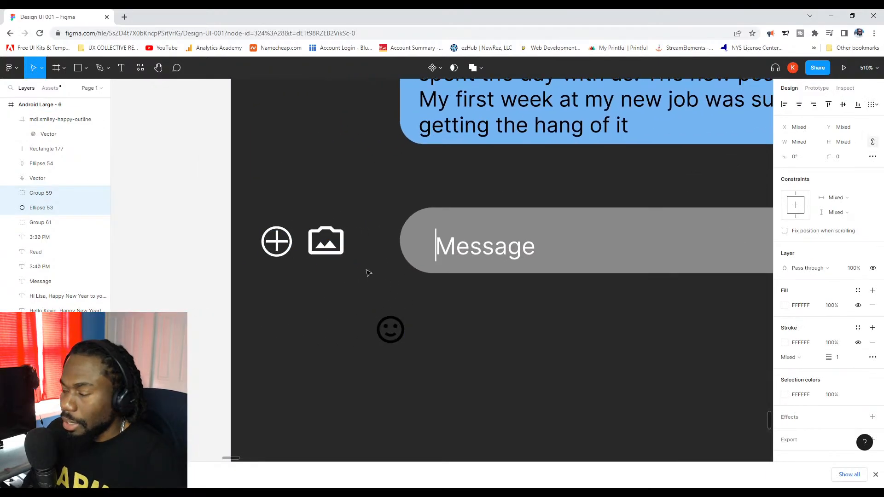
# Fit the smiley icon between the camera icon and the message field, sized 16 × 16 at X 52, Y 293.
pyautogui.moveTo(399, 328); pyautogui.dragTo(385, 222)
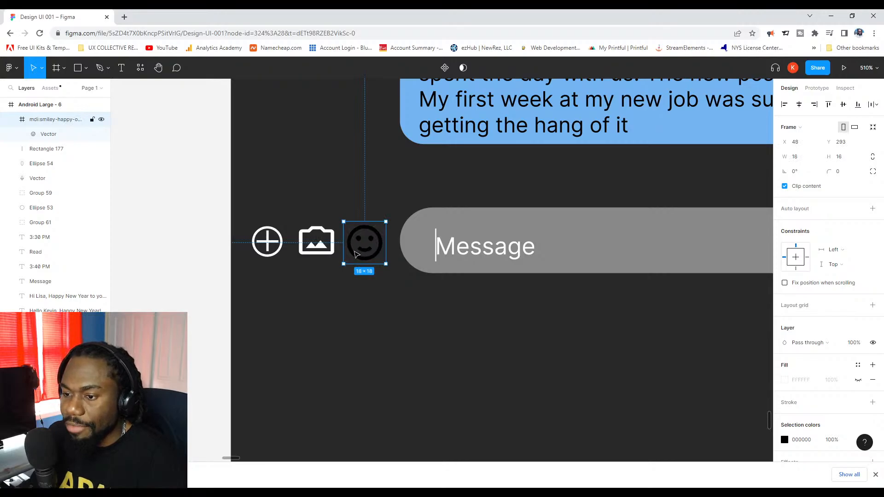
pyautogui.moveTo(360, 253)
pyautogui.mouseDown()
pyautogui.moveTo(343, 294)
pyautogui.moveTo(261, 251)
pyautogui.moveTo(361, 256)
pyautogui.mouseUp()
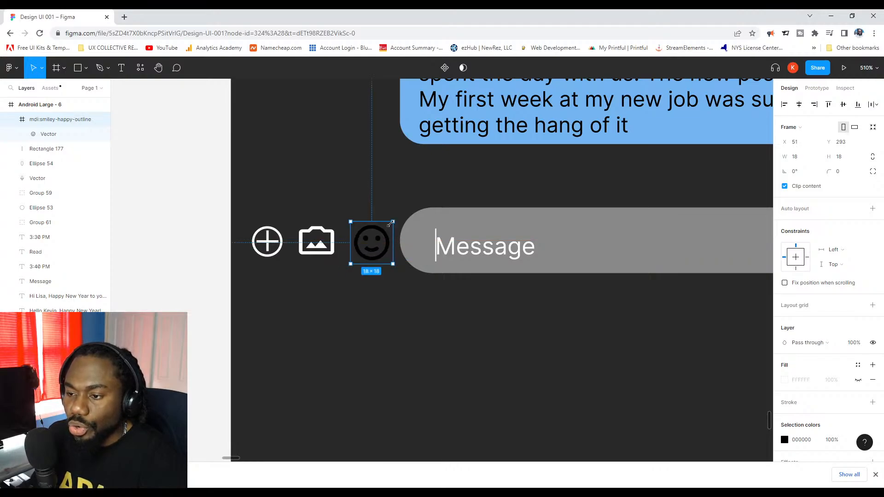
pyautogui.moveTo(391, 223); pyautogui.dragTo(389, 225)
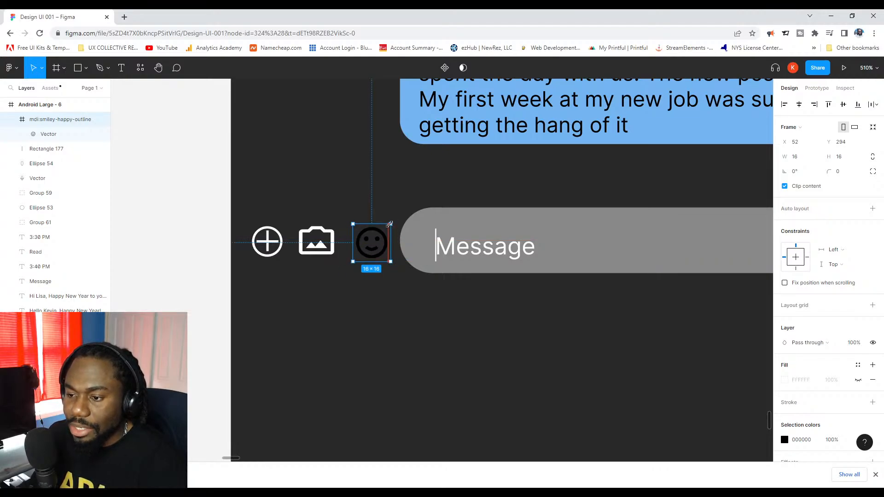
pyautogui.click(388, 315)
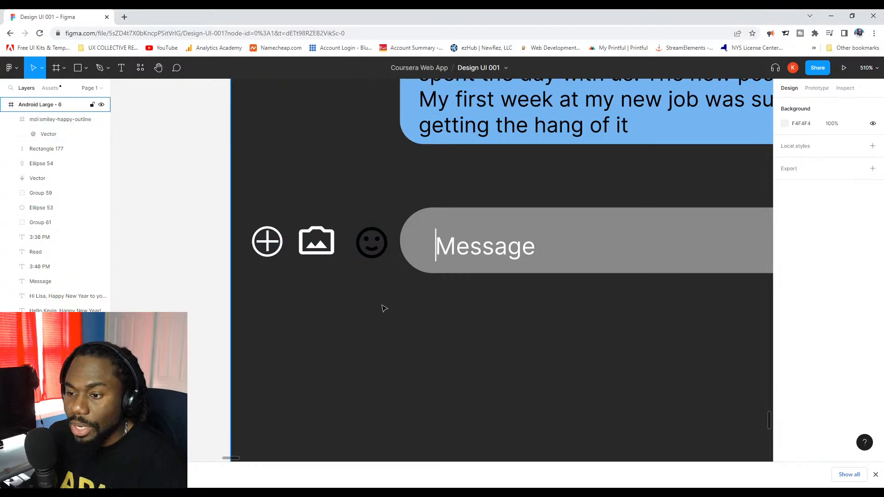
pyautogui.click(380, 259)
pyautogui.moveTo(377, 259); pyautogui.dragTo(376, 256)
pyautogui.click(316, 263)
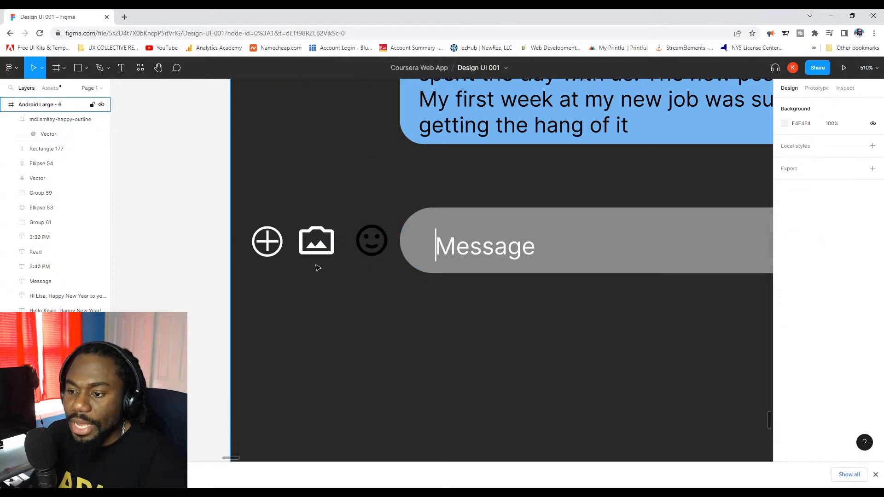
# Nudge the smiley icon towards the camera icon, to X 50, to even out its spacing from the message field.
pyautogui.scroll(-1, 315, 269)
pyautogui.click(369, 243)
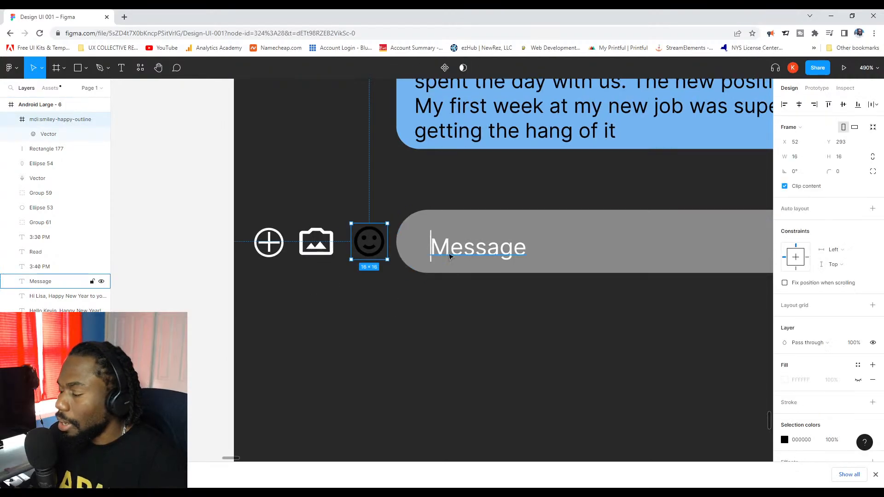
pyautogui.click(374, 315)
pyautogui.scroll(-3, 372, 308)
pyautogui.scroll(-4, 368, 292)
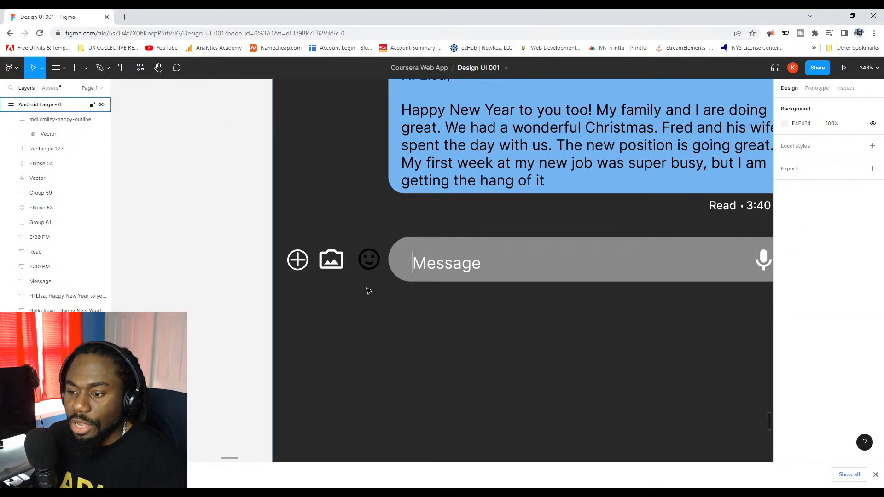
pyautogui.scroll(4, 365, 288)
pyautogui.doubleClick(364, 266)
pyautogui.scroll(3, 363, 267)
pyautogui.click(374, 273)
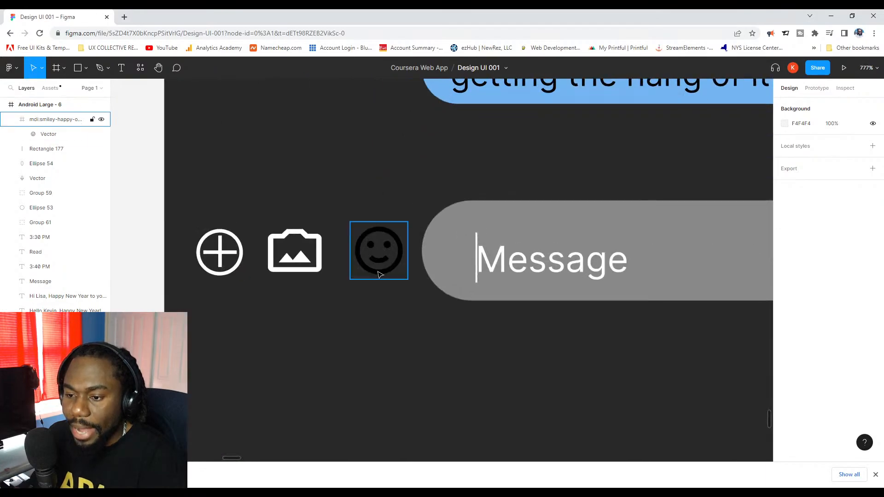
pyautogui.press('Left')
pyautogui.press('Left')
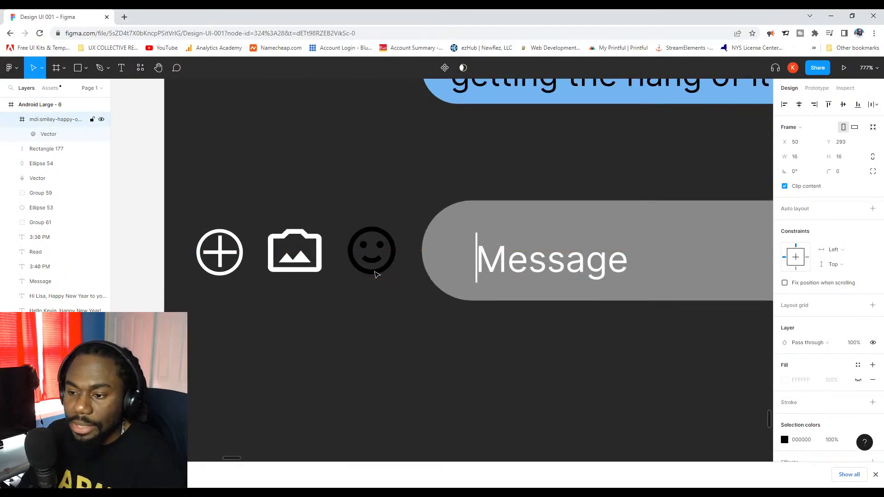
pyautogui.press('0')
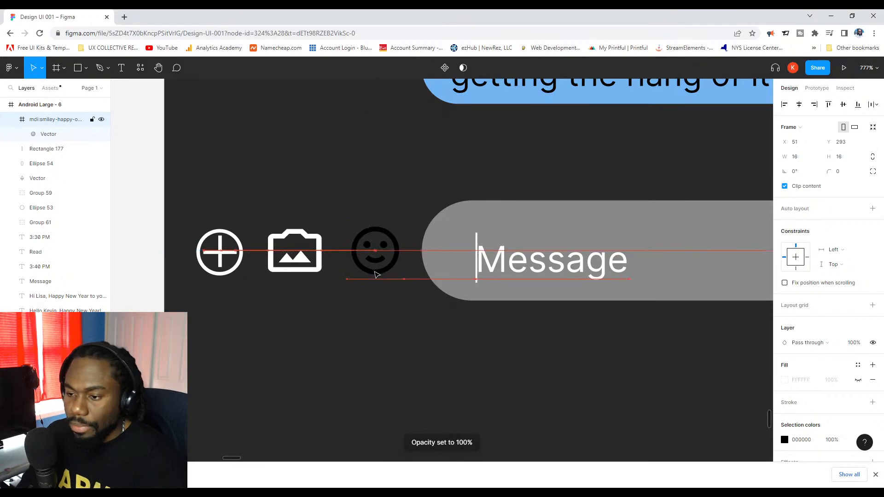
pyautogui.click(348, 326)
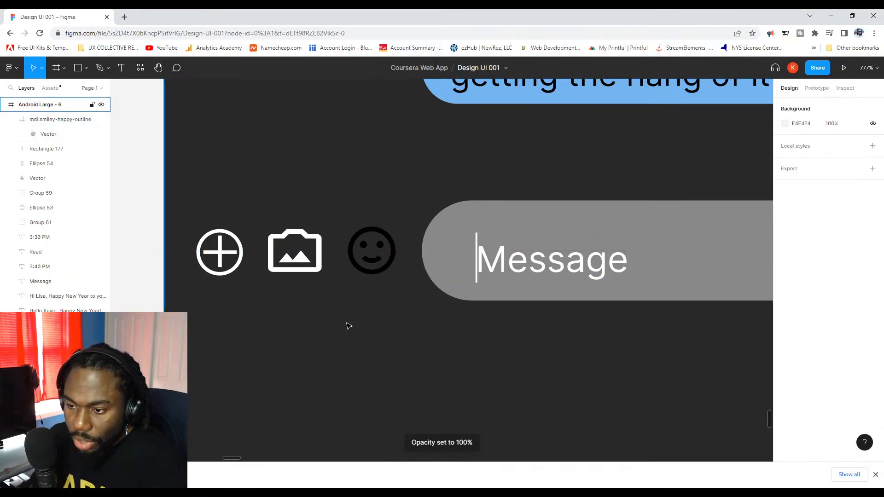
# Change the smiley icon's colour to white (FFFFFF) to match the plus and camera icons.
pyautogui.click(372, 252)
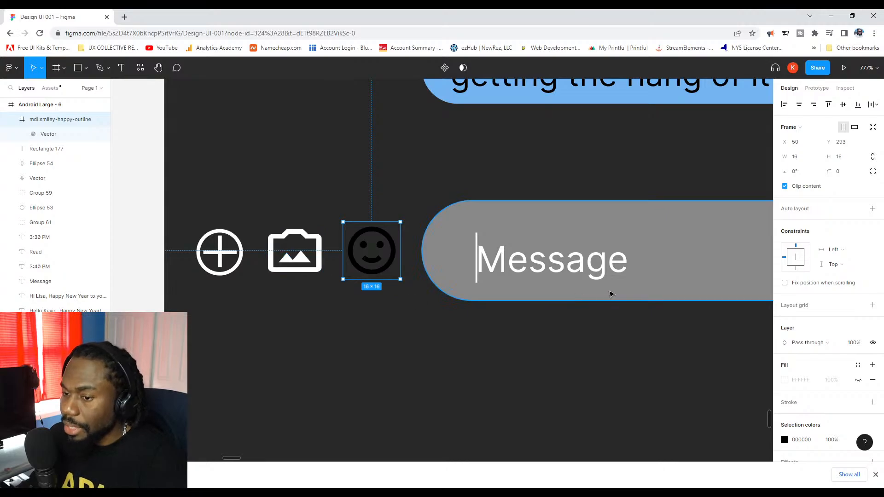
pyautogui.scroll(-4, 371, 256)
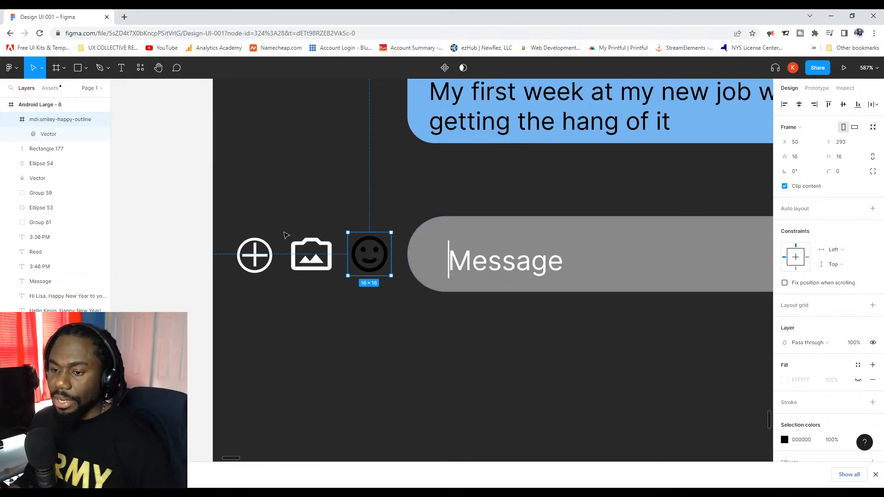
pyautogui.click(284, 235)
pyautogui.click(254, 256)
pyautogui.click(369, 312)
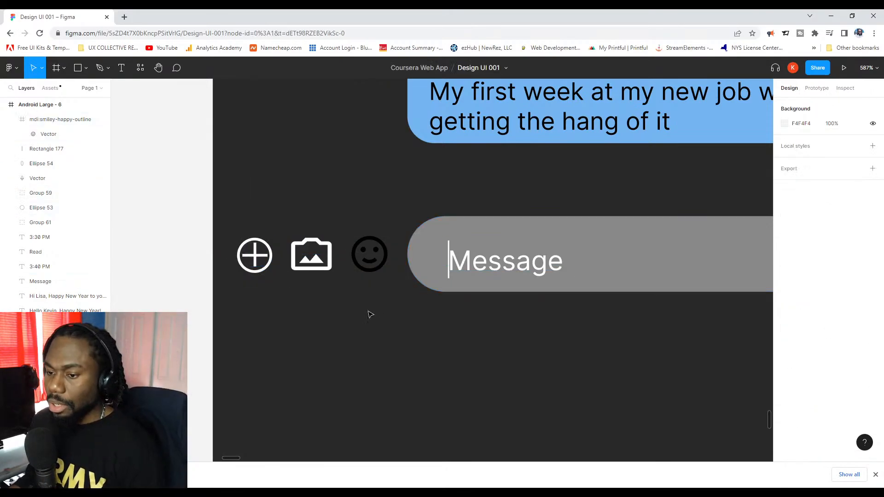
pyautogui.click(376, 272)
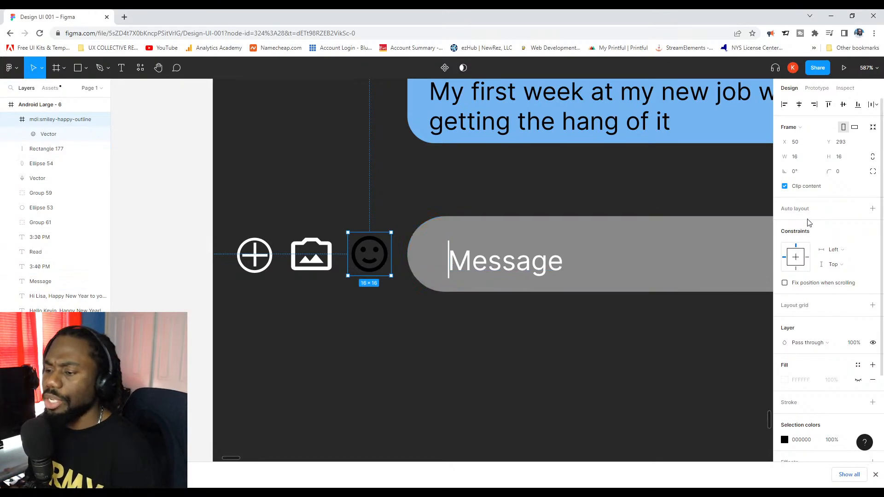
pyautogui.scroll(-3, 798, 410)
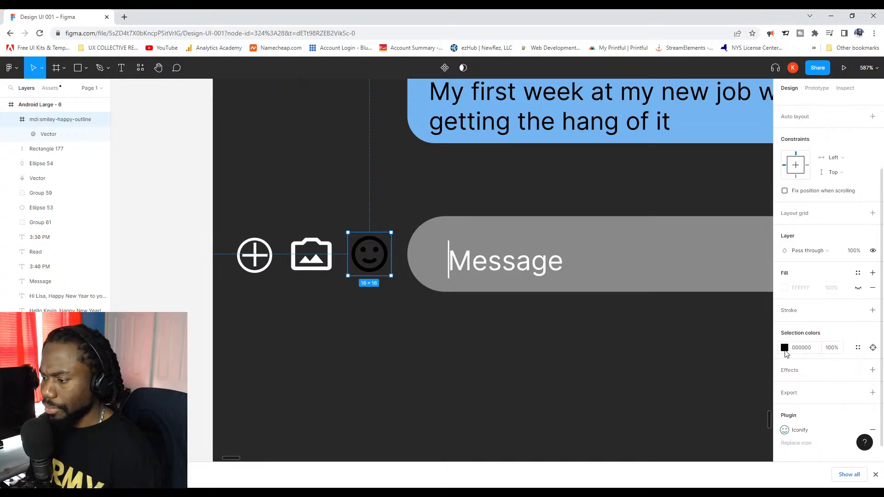
pyautogui.click(784, 348)
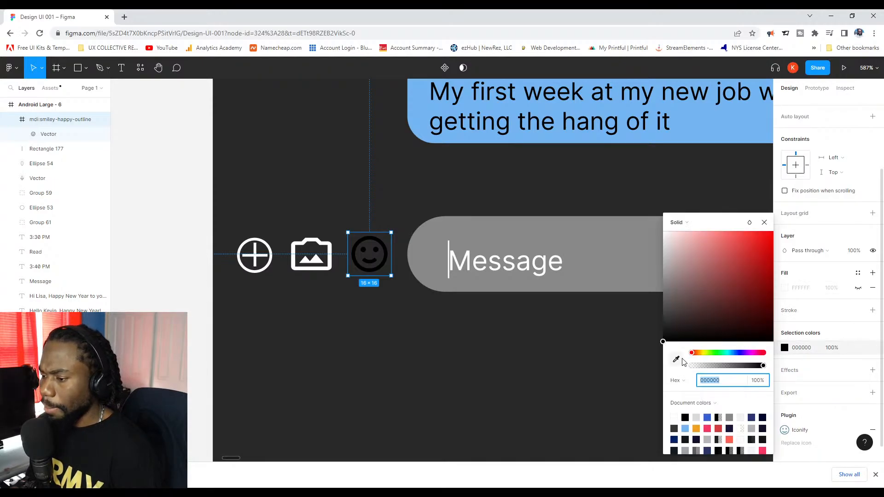
pyautogui.click(679, 414)
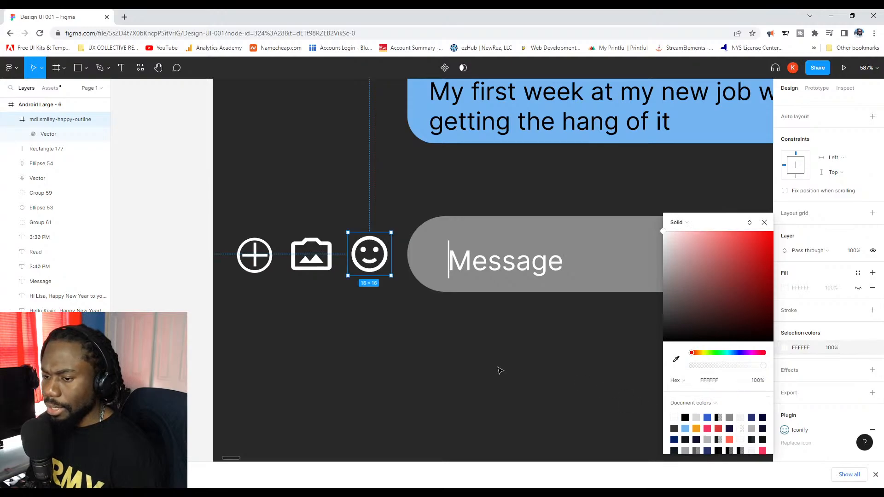
pyautogui.click(511, 366)
# Try placing the smiley icon inside the message field beside the microphone, and undo the move.
pyautogui.scroll(-5, 529, 331)
pyautogui.scroll(2, 588, 287)
pyautogui.scroll(-1, 588, 287)
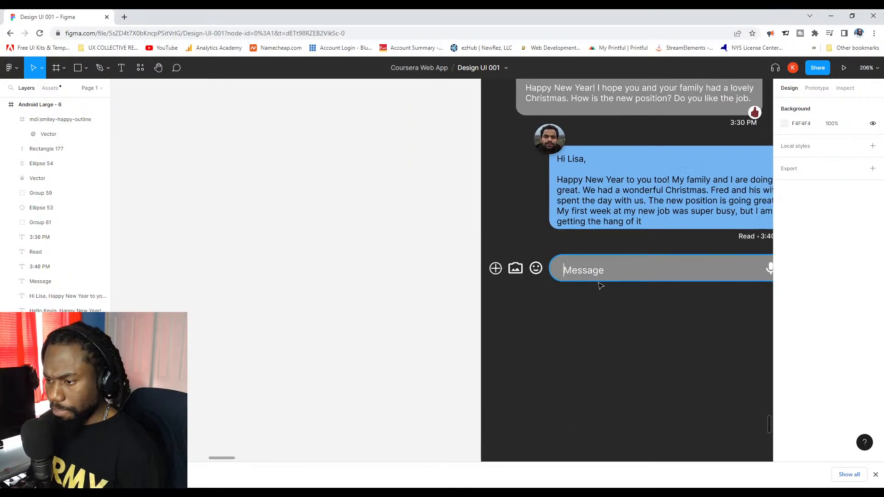
pyautogui.click(525, 268)
pyautogui.moveTo(525, 269); pyautogui.dragTo(745, 275)
pyautogui.press('Escape')
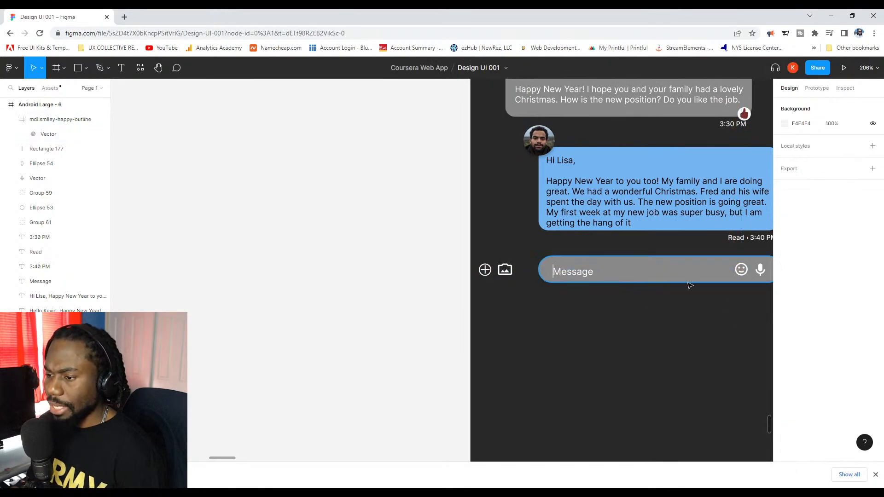
pyautogui.hotkey('ctrl', 'z')
pyautogui.hotkey('ctrl', 'z')
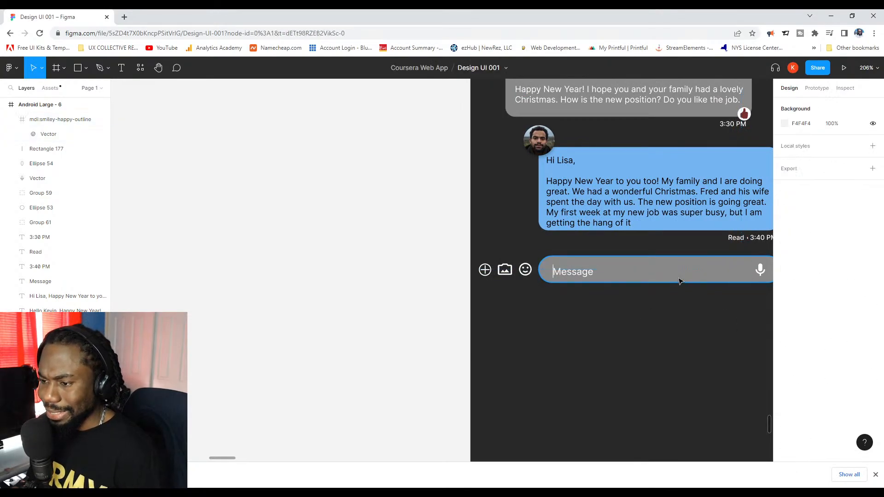
# Nudge the plus, camera and smiley icons together slightly to the right, closer to the message field.
pyautogui.scroll(-3, 529, 286)
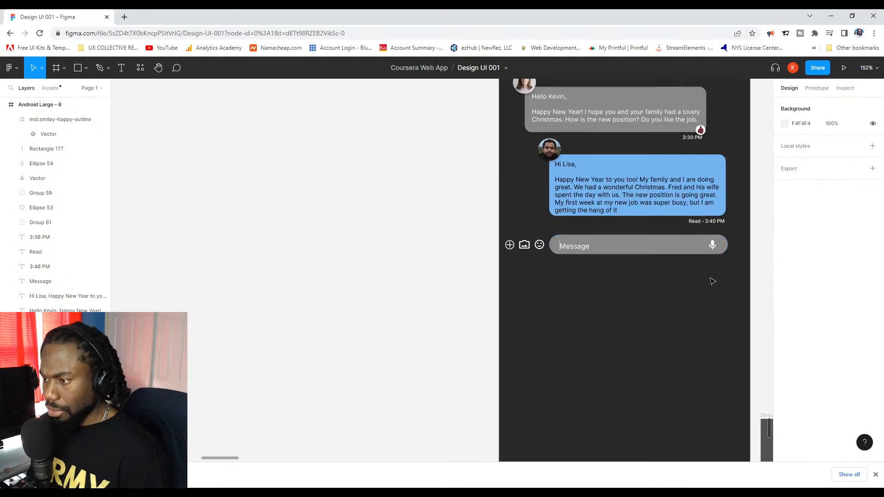
pyautogui.scroll(3, 528, 273)
pyautogui.moveTo(555, 259); pyautogui.dragTo(497, 220)
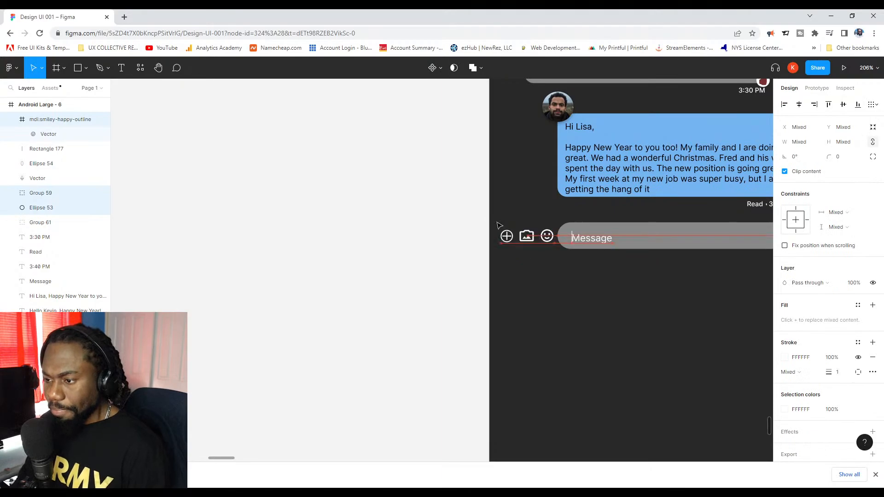
pyautogui.press('Right')
pyautogui.press('Right')
pyautogui.press('Right')
pyautogui.click(394, 226)
pyautogui.scroll(3, 438, 243)
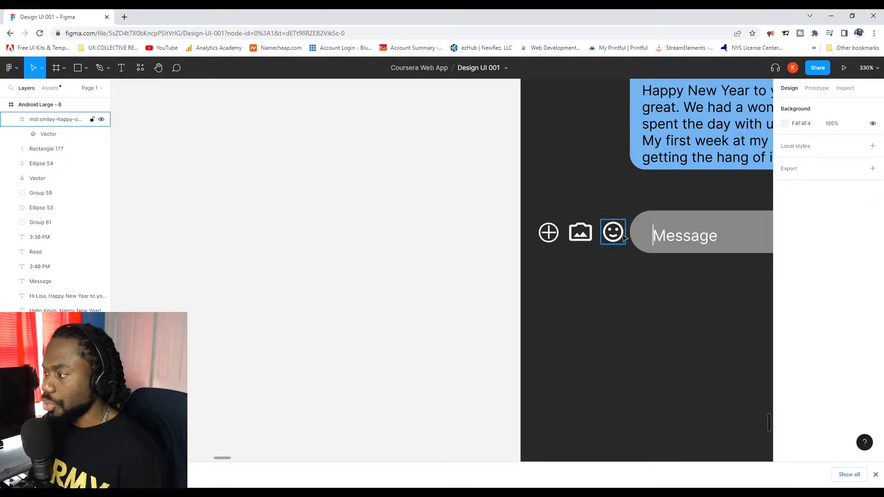
# Shift all chat content in the Android Large - 6 frame down slightly to leave more room at the top.
pyautogui.scroll(-10, 624, 237)
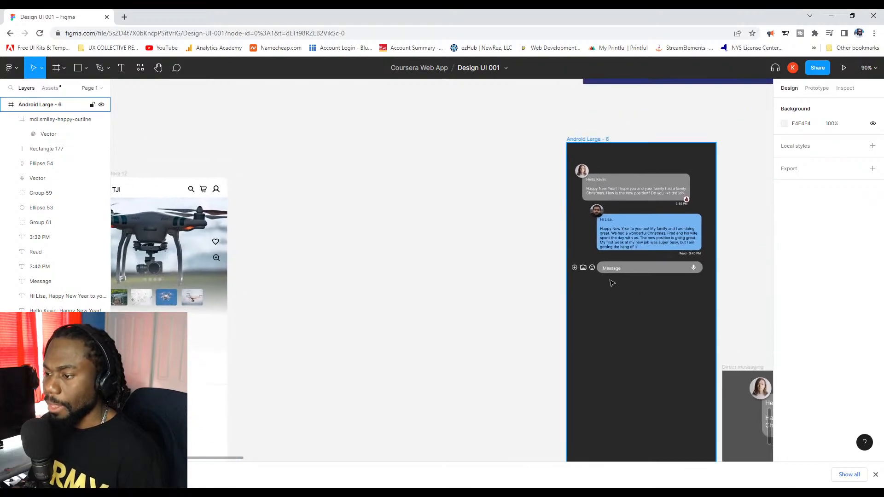
pyautogui.scroll(3, 634, 210)
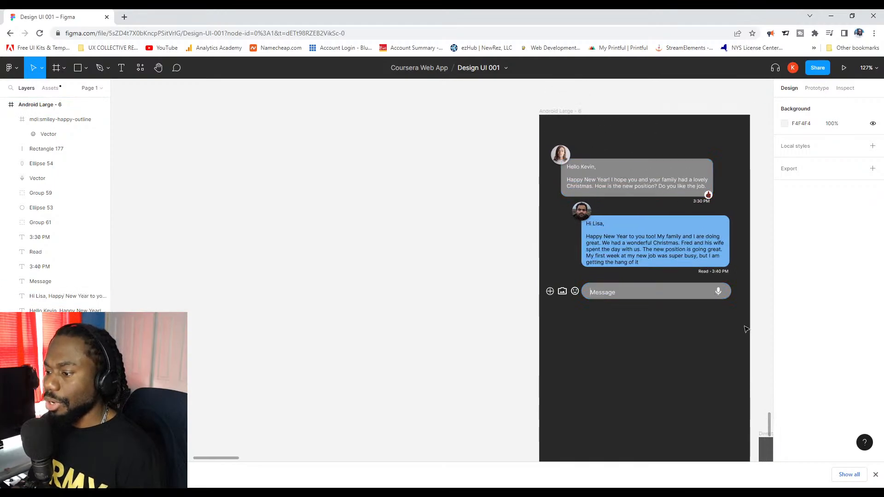
pyautogui.moveTo(761, 306); pyautogui.dragTo(517, 134)
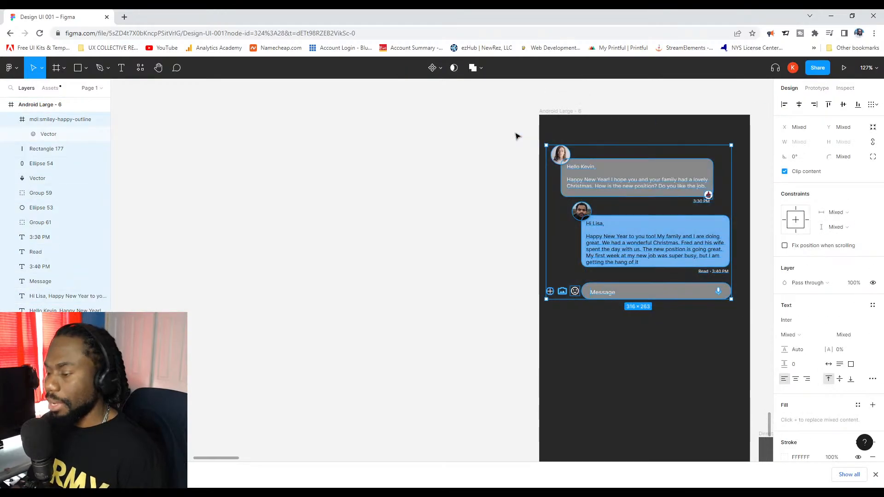
pyautogui.press('Down')
pyautogui.press('Down')
pyautogui.press('Down')
pyautogui.press('Down')
pyautogui.press('Down')
pyautogui.press('Down')
pyautogui.press('Down')
pyautogui.press('Down')
pyautogui.press('Down')
pyautogui.press('Down')
pyautogui.press('Down')
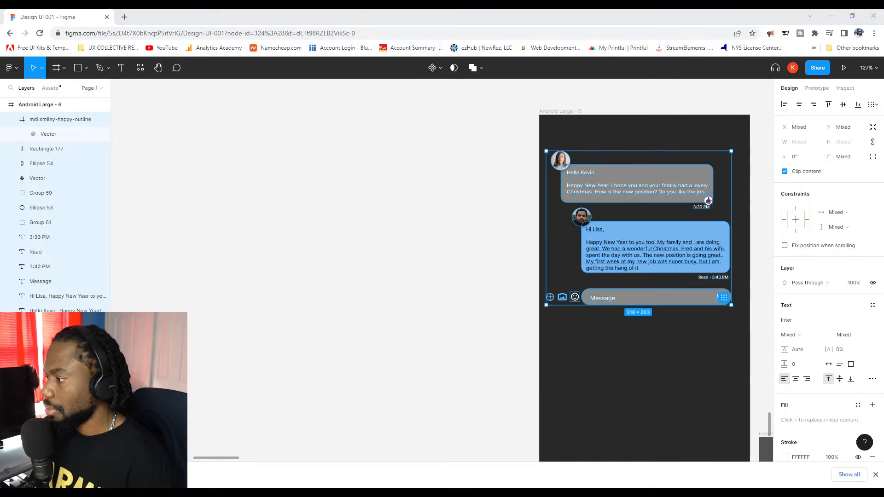
pyautogui.scroll(-10, 645, 276)
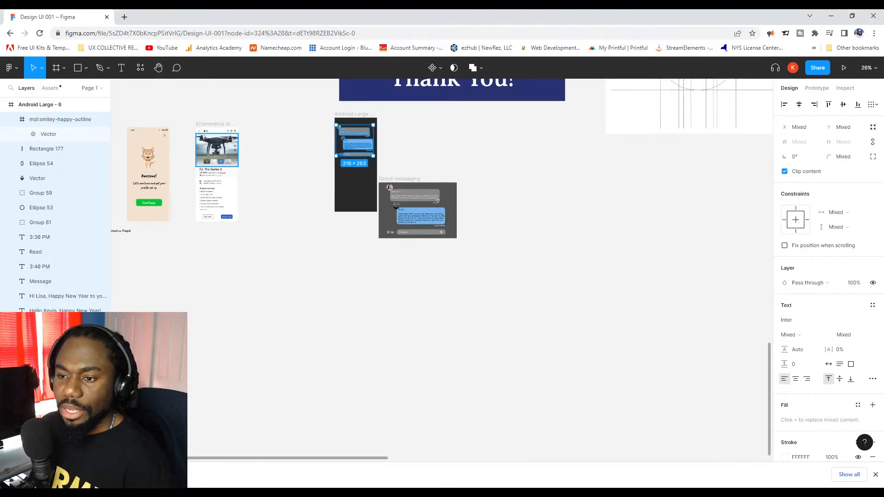
pyautogui.scroll(10, 481, 196)
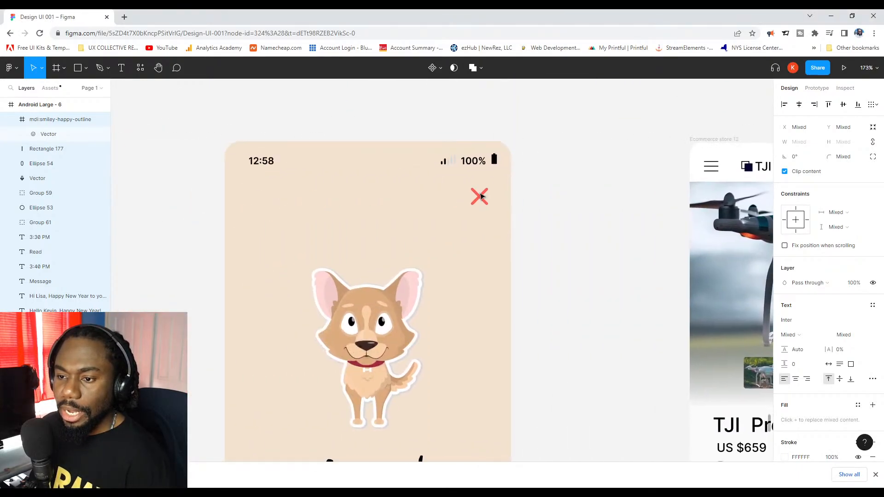
pyautogui.scroll(-3, 480, 196)
pyautogui.moveTo(532, 161); pyautogui.dragTo(276, 129)
pyautogui.scroll(-1, 470, 164)
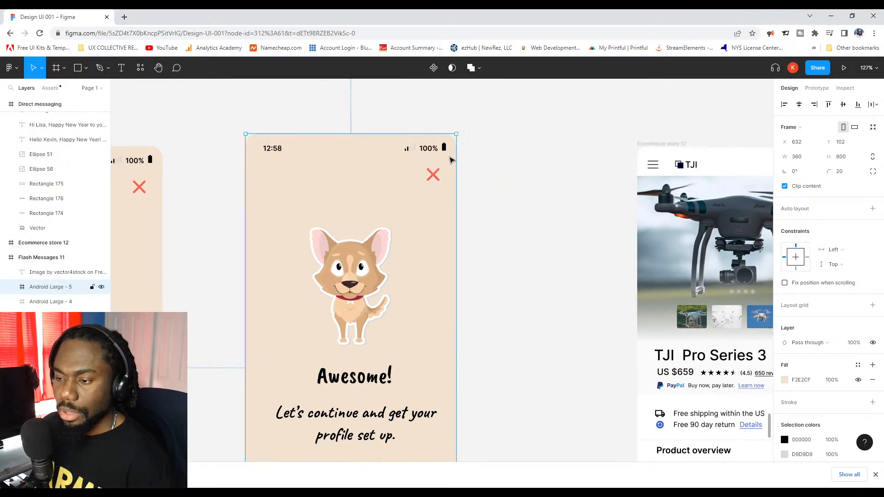
pyautogui.click(510, 175)
pyautogui.click(497, 175)
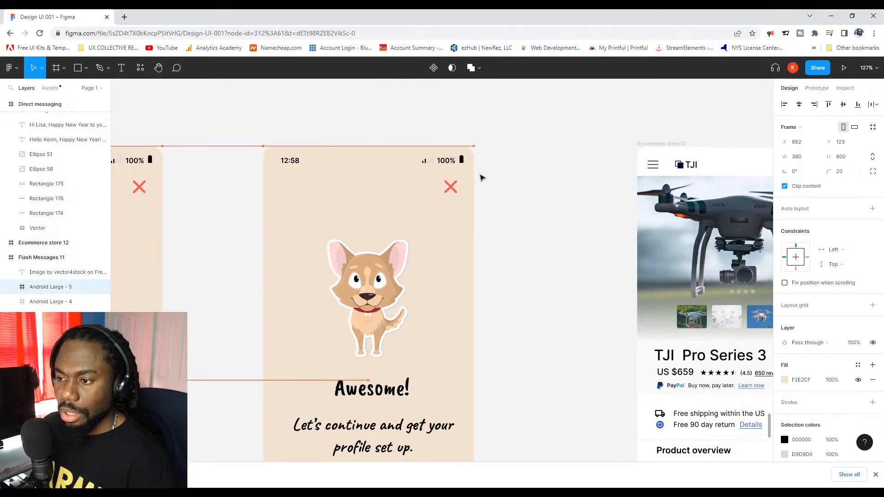
pyautogui.press('Escape')
pyautogui.click(493, 165)
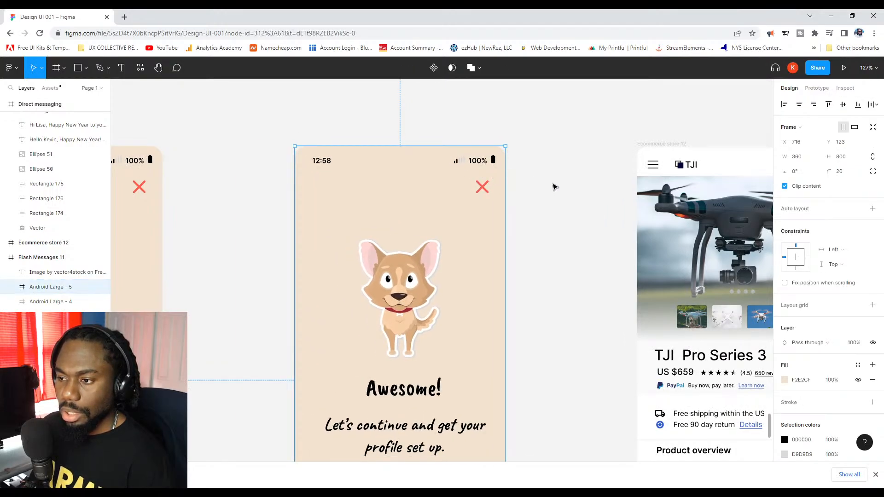
pyautogui.moveTo(553, 181); pyautogui.dragTo(263, 111)
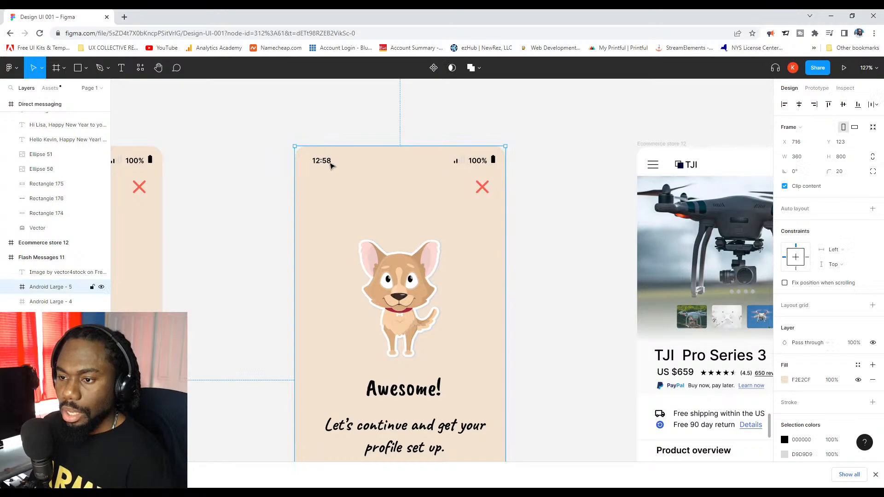
# Copy the 12:58 time, signal icon, 100% label and battery icon from the Awesome! screen to the top of Android Large - 6.
pyautogui.click(326, 163)
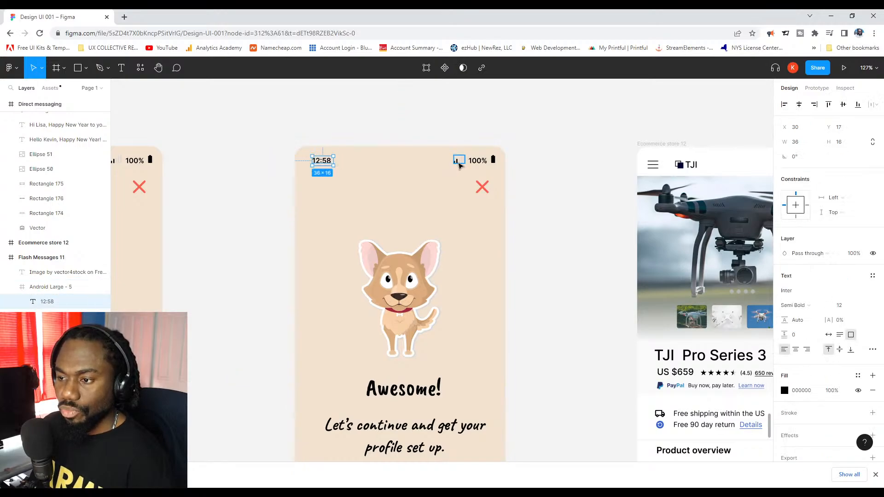
pyautogui.keyDown('shift'); pyautogui.click(456, 161); pyautogui.keyUp('shift')
pyautogui.keyDown('shift'); pyautogui.click(479, 162); pyautogui.keyUp('shift')
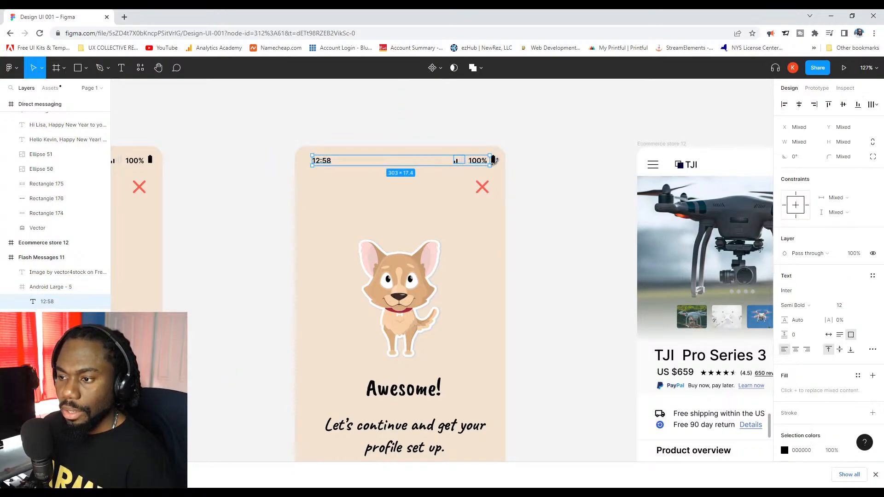
pyautogui.scroll(3, 492, 159)
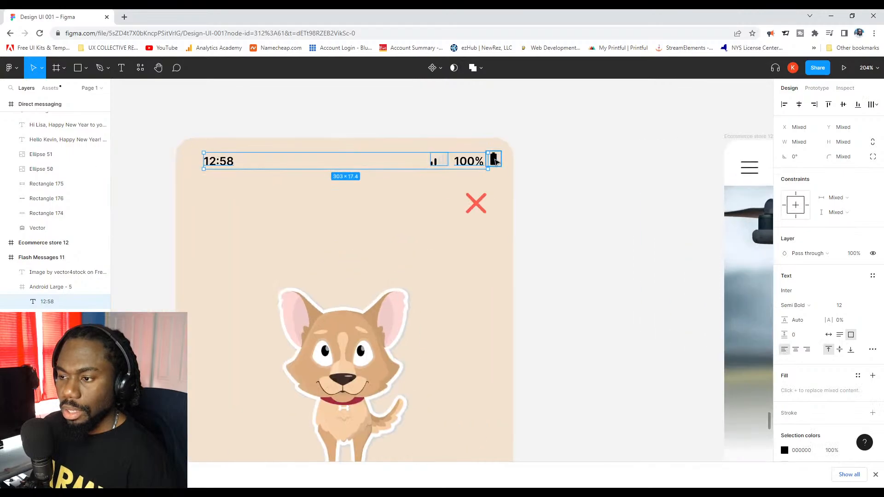
pyautogui.keyDown('shift'); pyautogui.click(485, 158); pyautogui.keyUp('shift')
pyautogui.scroll(-5, 485, 157)
pyautogui.scroll(-5, 483, 161)
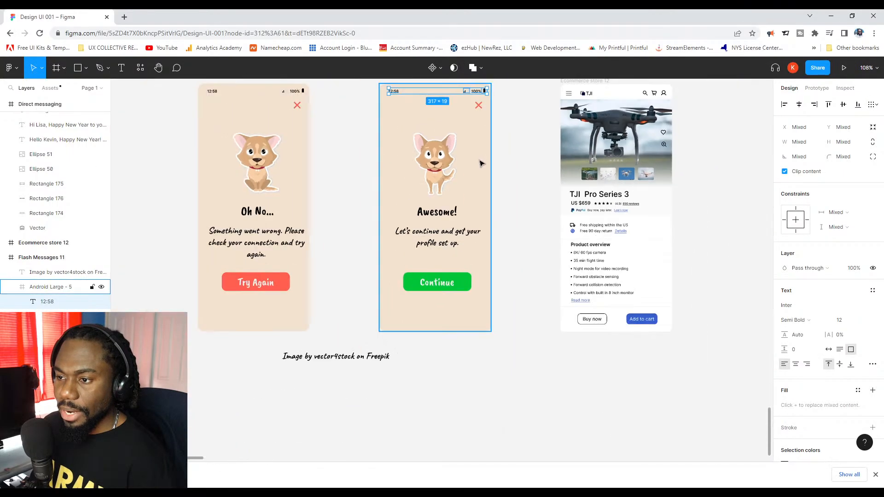
pyautogui.scroll(-3, 406, 210)
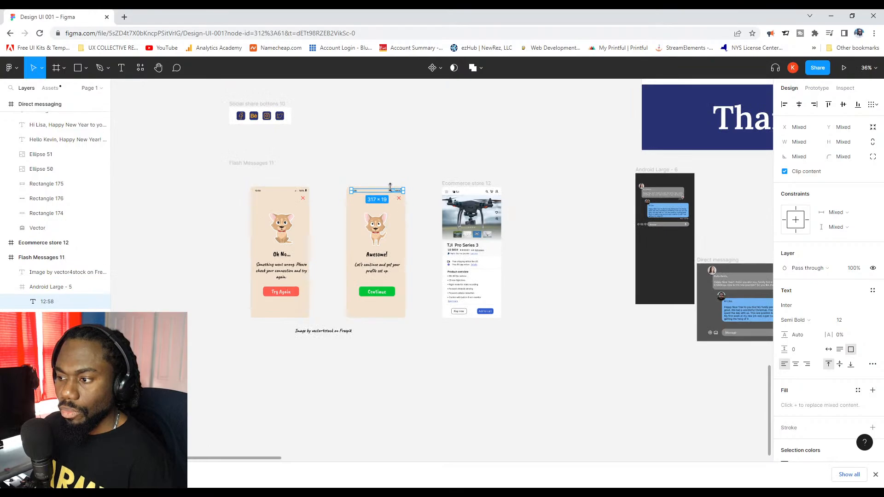
pyautogui.moveTo(397, 193); pyautogui.dragTo(690, 179)
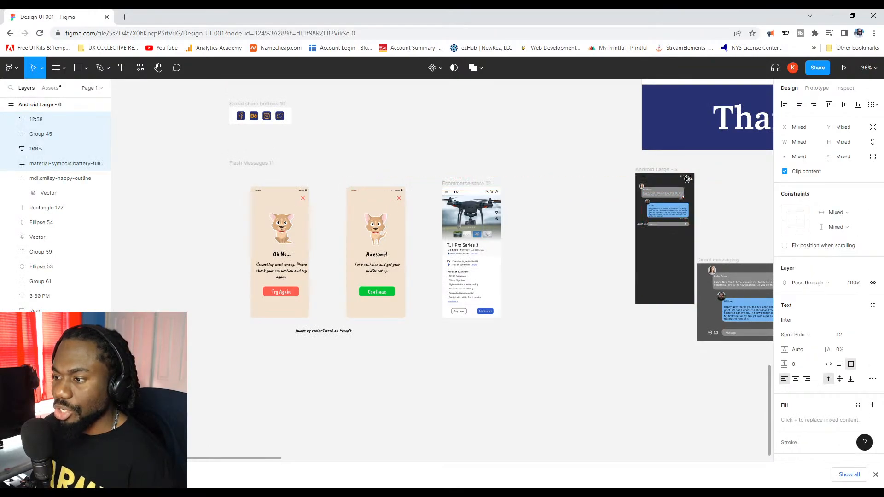
# Nudge the copied status bar items down a few pixels from the top edge of the Android Large - 6 frame.
pyautogui.scroll(4, 689, 178)
pyautogui.scroll(3, 689, 178)
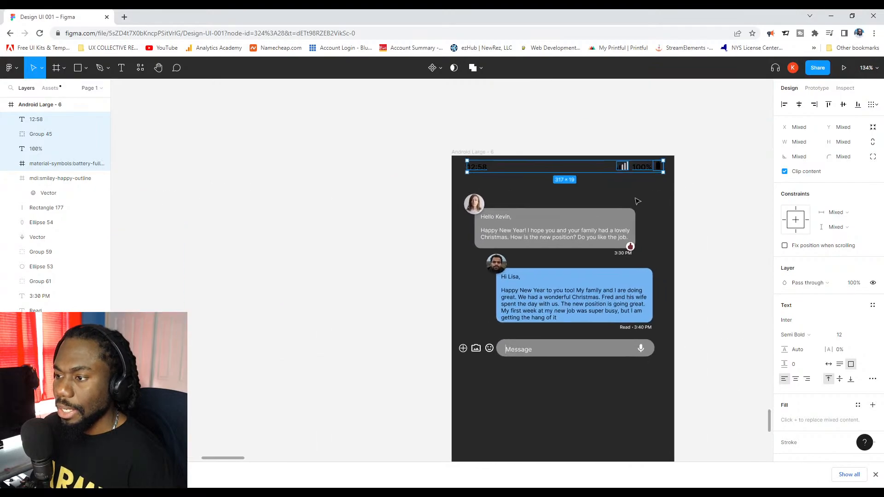
pyautogui.press('Down')
pyautogui.press('Down')
pyautogui.press('Down')
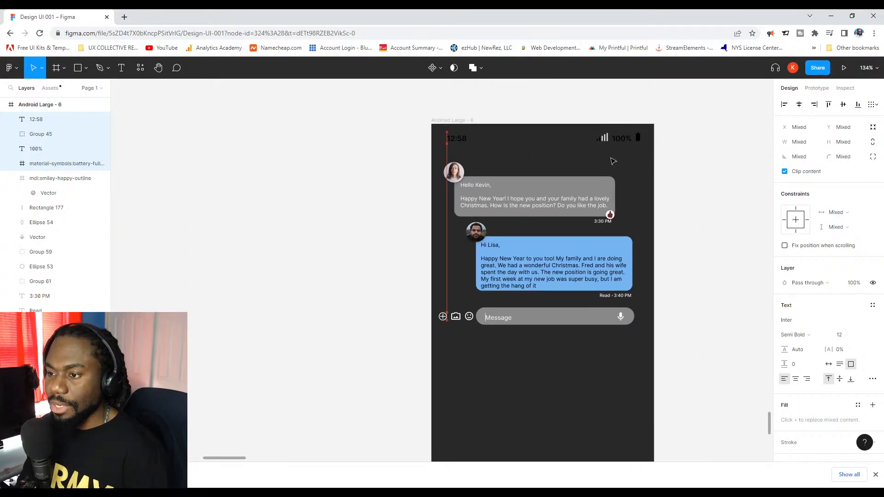
pyautogui.press('Down')
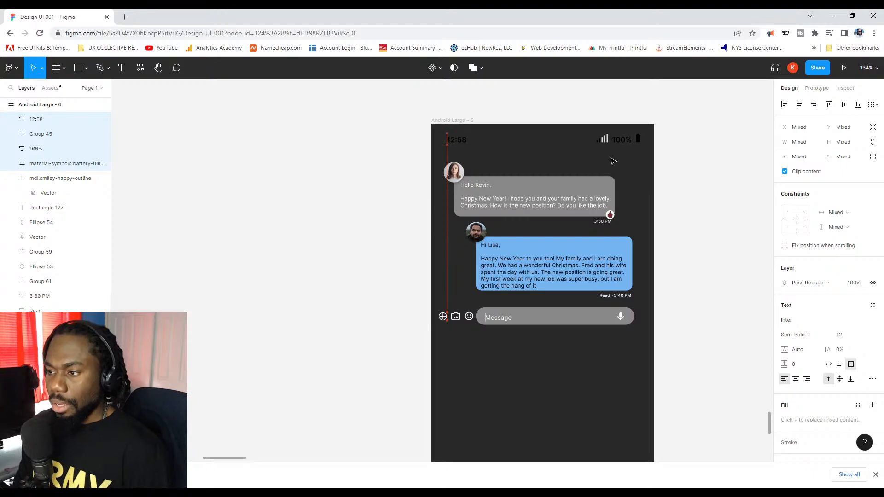
pyautogui.press('Down')
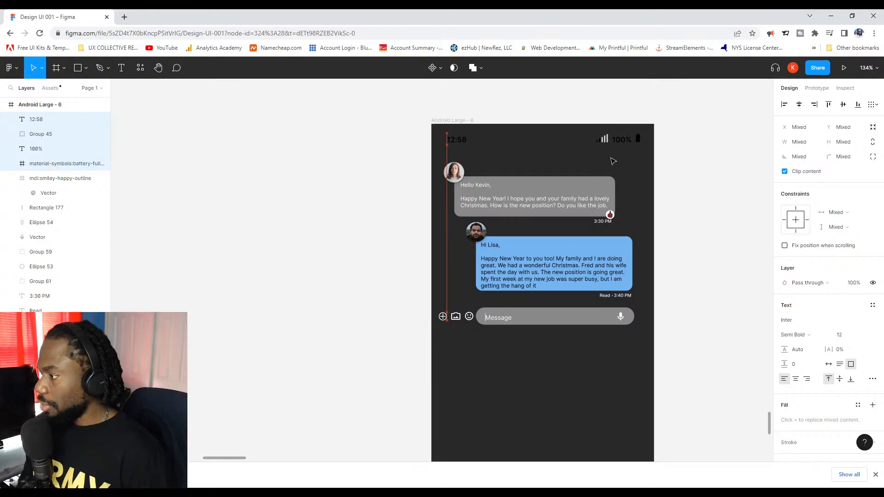
pyautogui.press('Down')
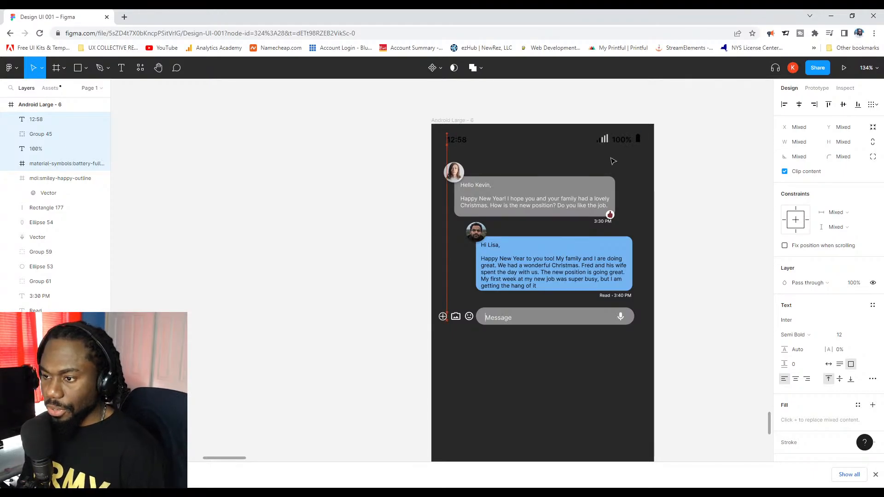
pyautogui.press('Down')
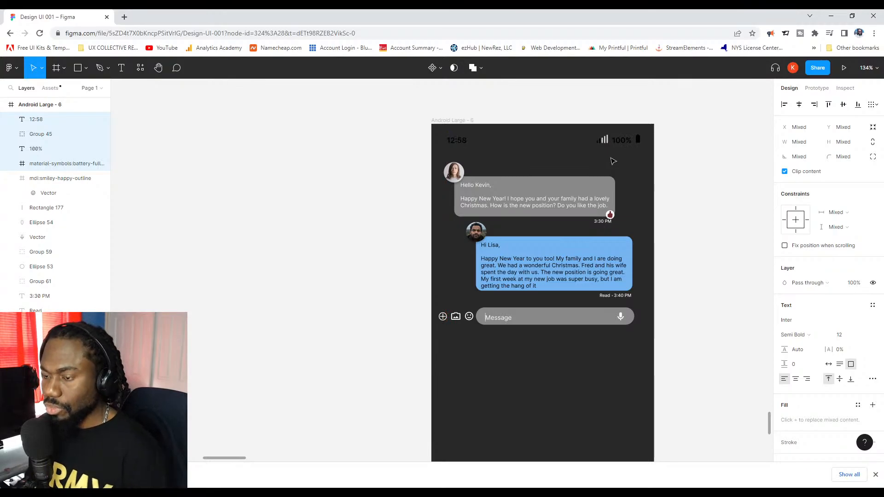
# Move the Android Large - 6 frame over beside the Ecommerce store 12 screen.
pyautogui.click(369, 135)
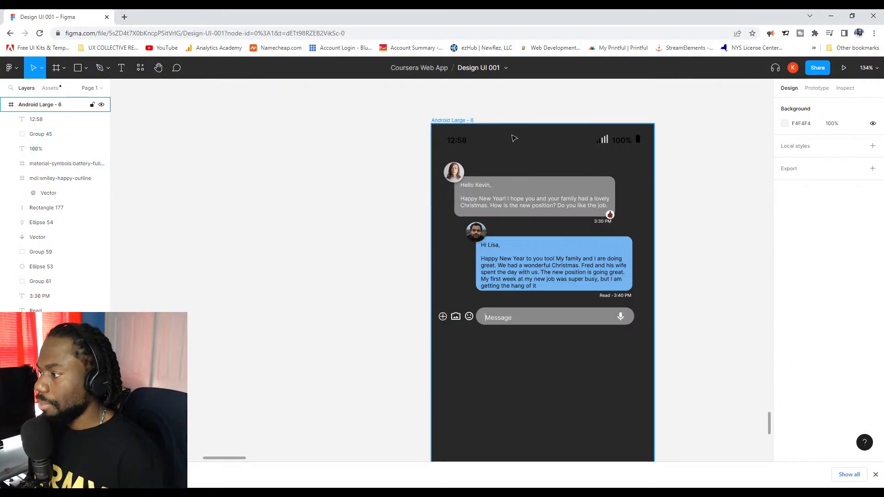
pyautogui.keyDown('ctrl'); pyautogui.scroll(-5, 571, 144); pyautogui.keyUp('ctrl')
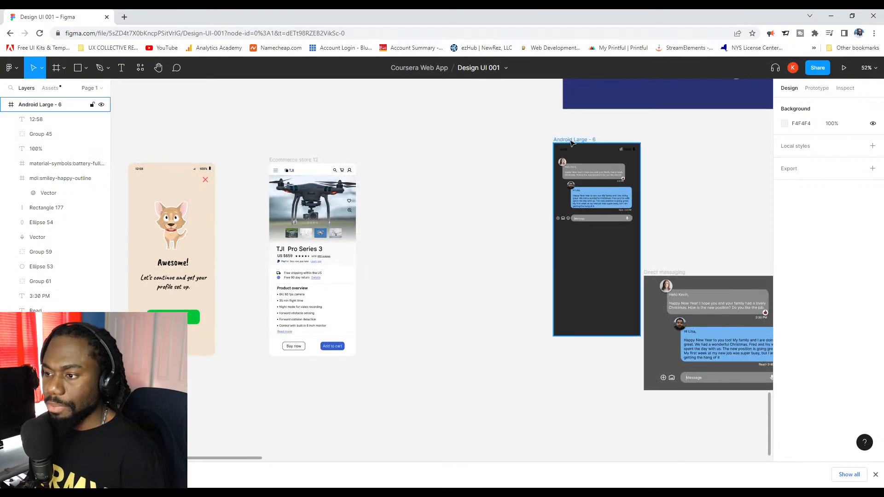
pyautogui.moveTo(571, 143); pyautogui.dragTo(416, 166)
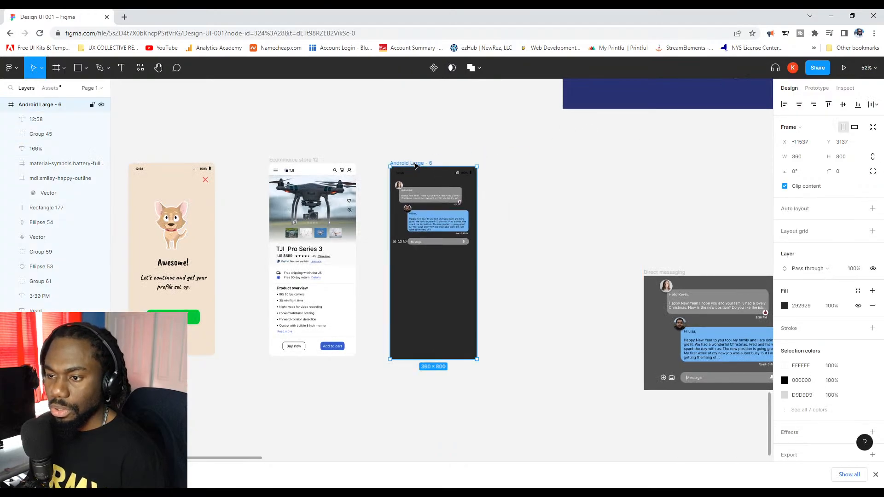
# Compare the Android Large - 6 screen with the Direct messaging design and inspect its status bar.
pyautogui.keyDown('ctrl'); pyautogui.scroll(-2, 415, 167); pyautogui.keyUp('ctrl')
pyautogui.hscroll(-3, 543, 198)
pyautogui.keyDown('ctrl'); pyautogui.scroll(4, 553, 194); pyautogui.keyUp('ctrl')
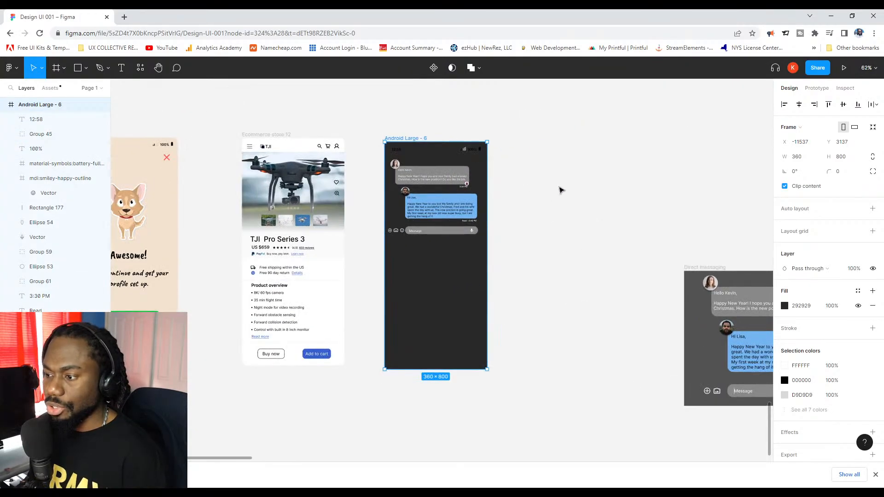
pyautogui.keyDown('ctrl'); pyautogui.scroll(-2, 705, 211); pyautogui.keyUp('ctrl')
pyautogui.hscroll(3, 598, 198)
pyautogui.keyDown('ctrl'); pyautogui.scroll(6, 501, 152); pyautogui.keyUp('ctrl')
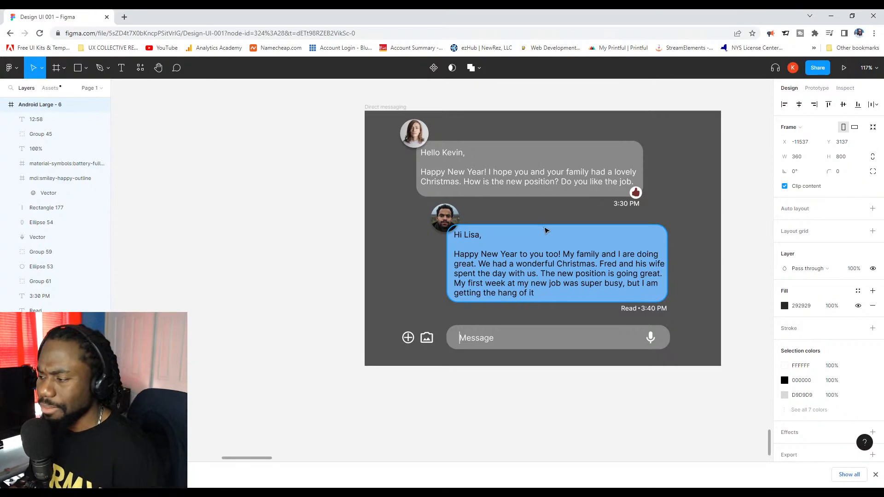
pyautogui.hotkey('shift', '2')
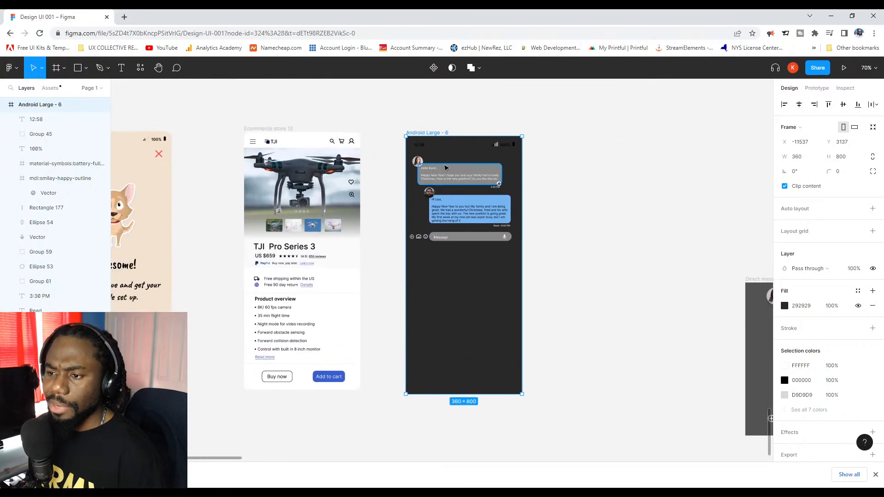
pyautogui.scroll(5, 445, 168)
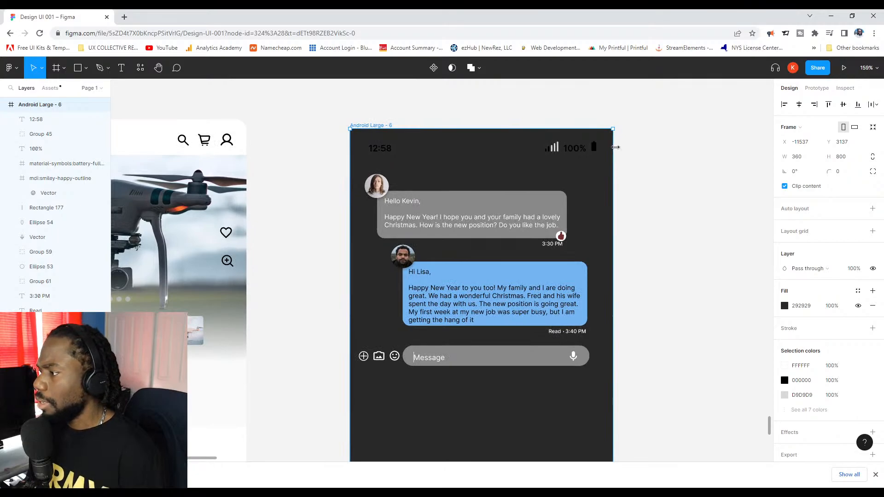
pyautogui.scroll(1, 612, 150)
pyautogui.click(591, 147)
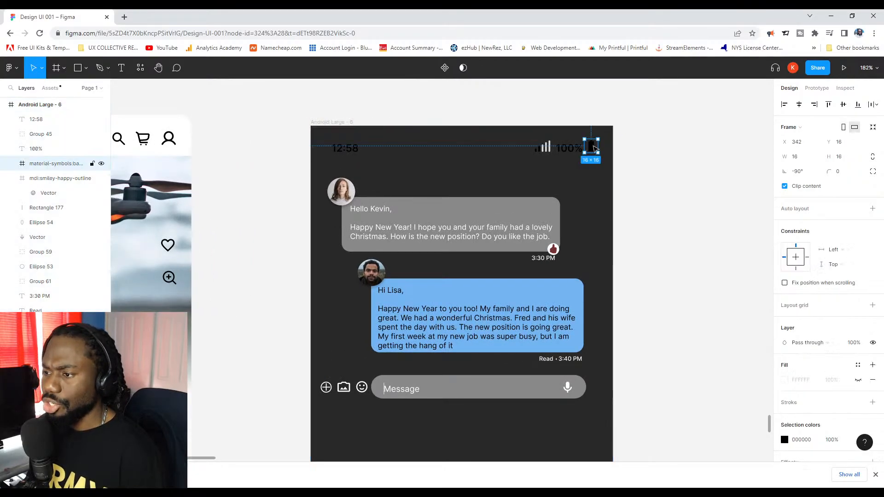
pyautogui.scroll(9, 596, 146)
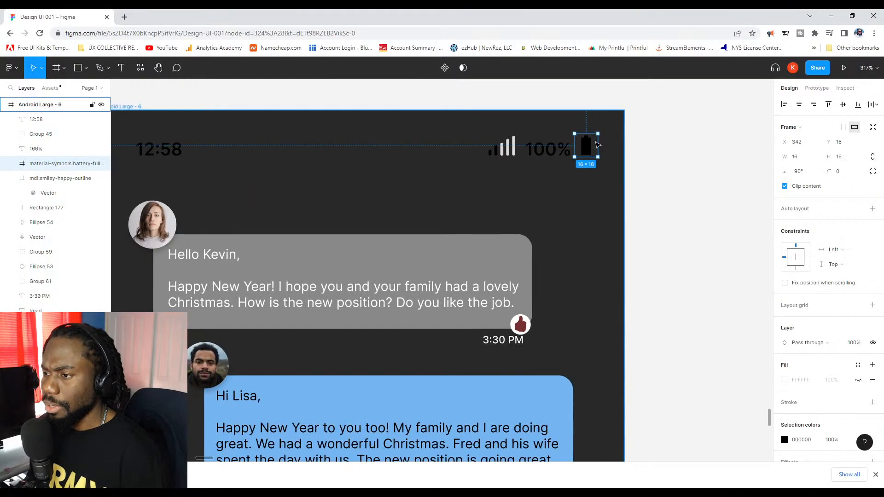
pyautogui.doubleClick(581, 146)
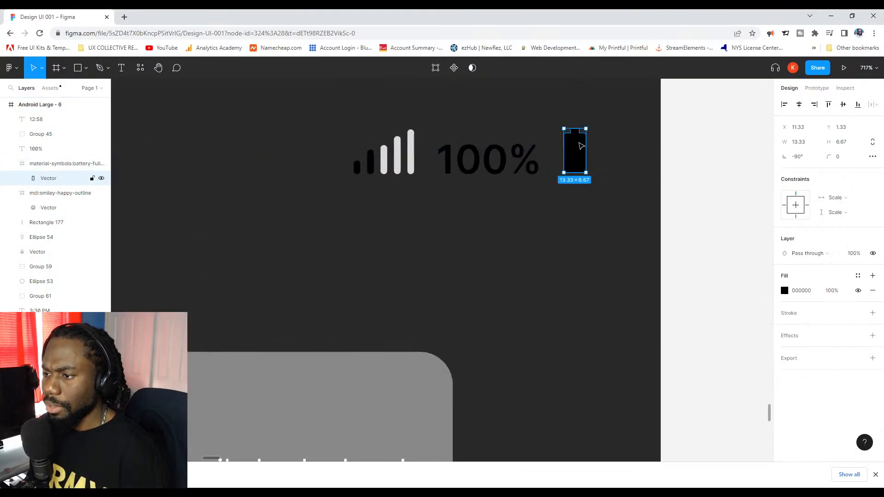
pyautogui.doubleClick(580, 145)
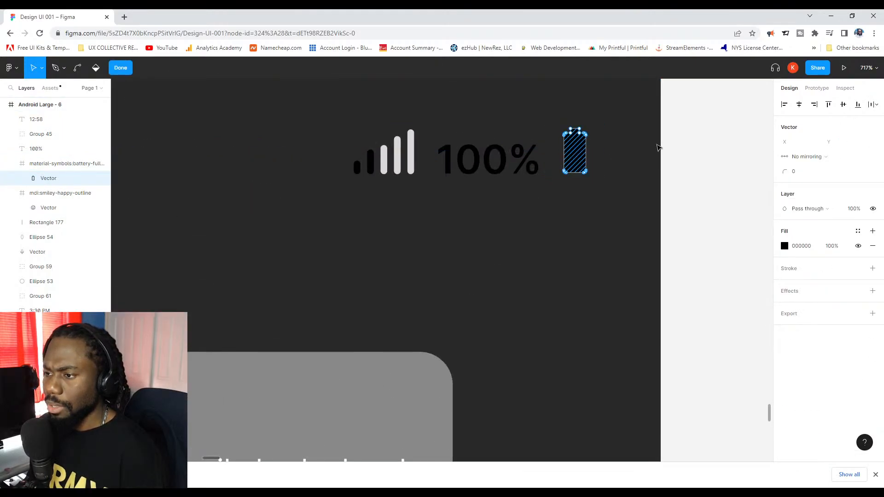
pyautogui.scroll(5, 593, 136)
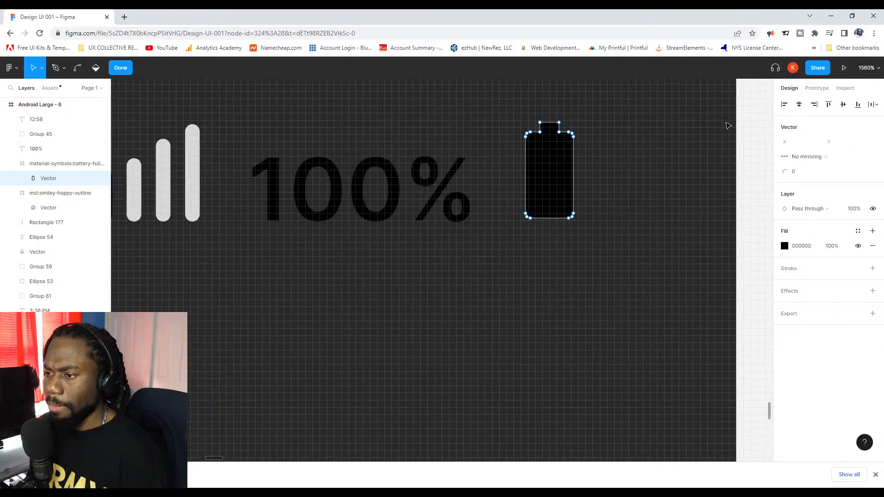
pyautogui.press('Escape')
pyautogui.click(745, 129)
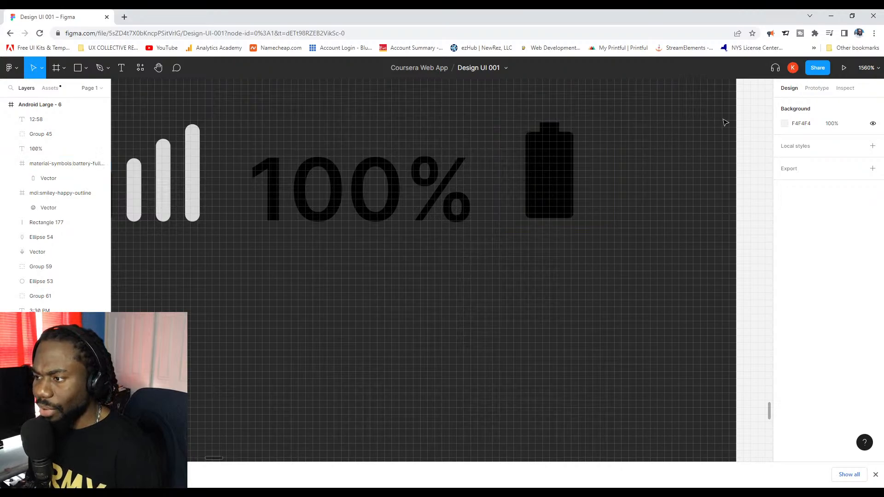
# Duplicate the battery icon in the Android Large - 6 status bar in place.
pyautogui.click(561, 147)
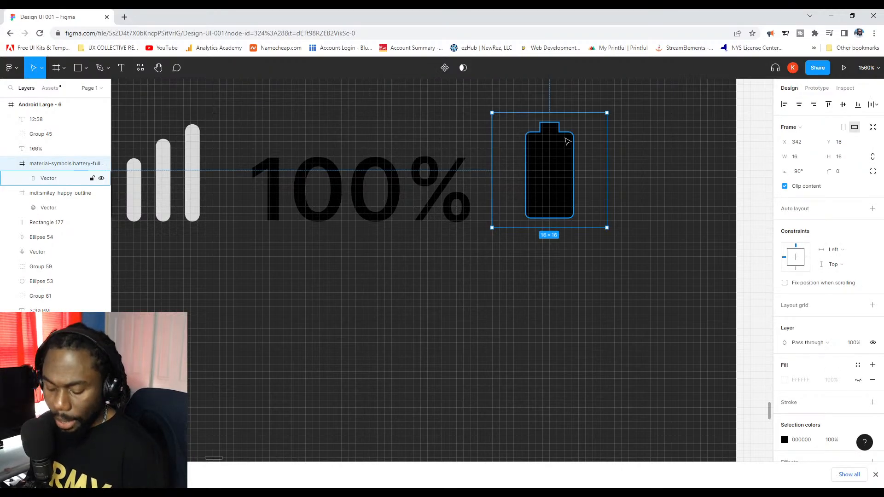
pyautogui.hotkey('ctrl', 'd')
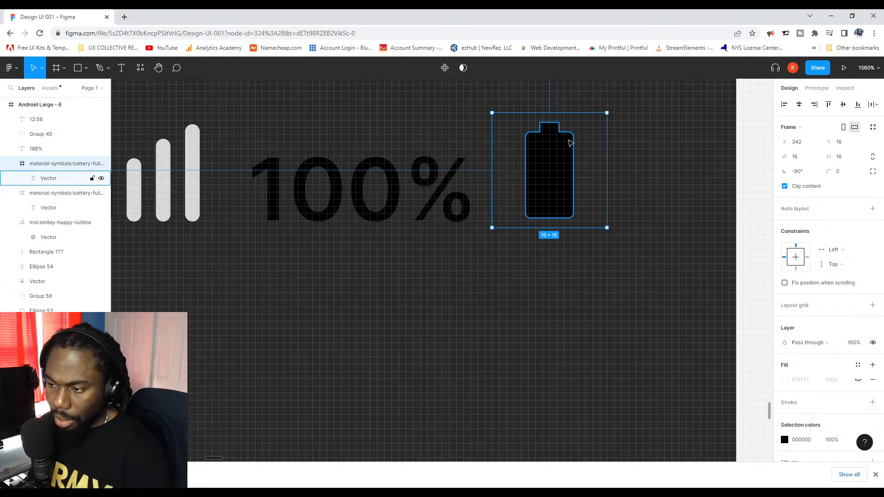
# Try offsetting the duplicate battery icon to X 351, Y 17, and undo the move.
pyautogui.press('Right')
pyautogui.press('Right')
pyautogui.press('Right')
pyautogui.press('Right')
pyautogui.press('Right')
pyautogui.press('Right')
pyautogui.press('Right')
pyautogui.press('Right')
pyautogui.press('Right')
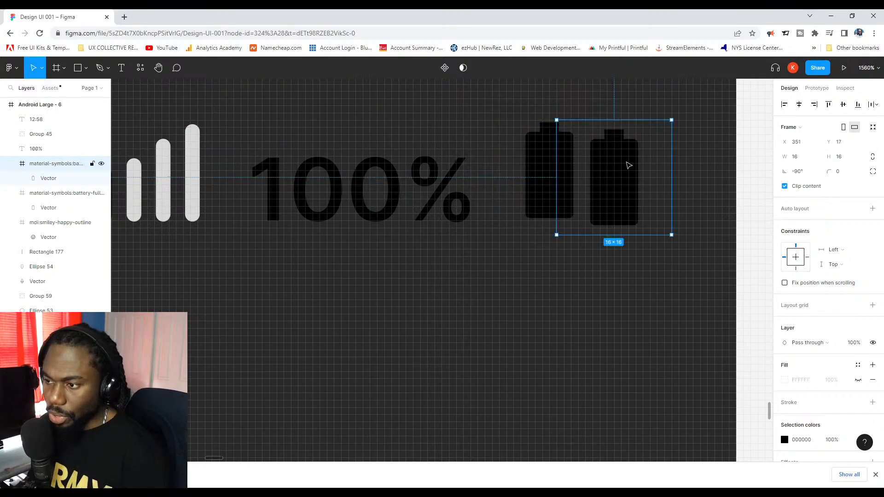
pyautogui.hotkey('ctrl', 'z')
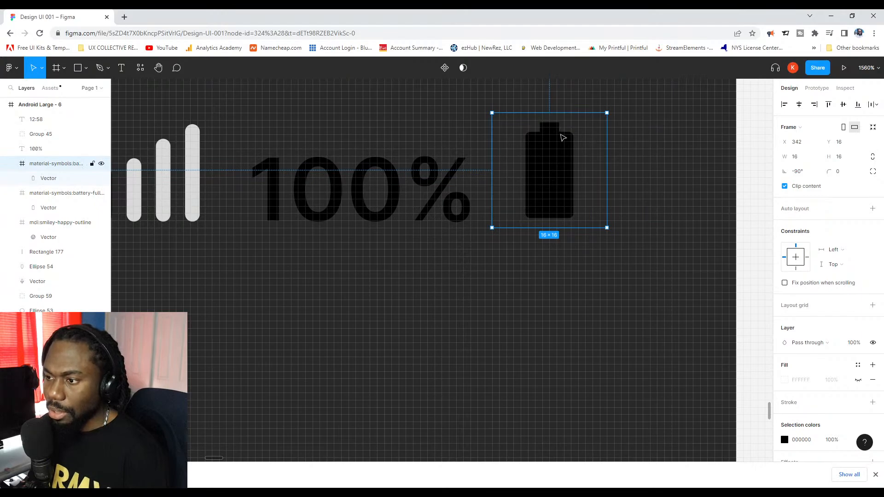
# Edit the duplicate battery's vector outline, lowering the points on the right side of its cap and shoulder to Y 6.
pyautogui.doubleClick(558, 141)
pyautogui.scroll(5, 558, 138)
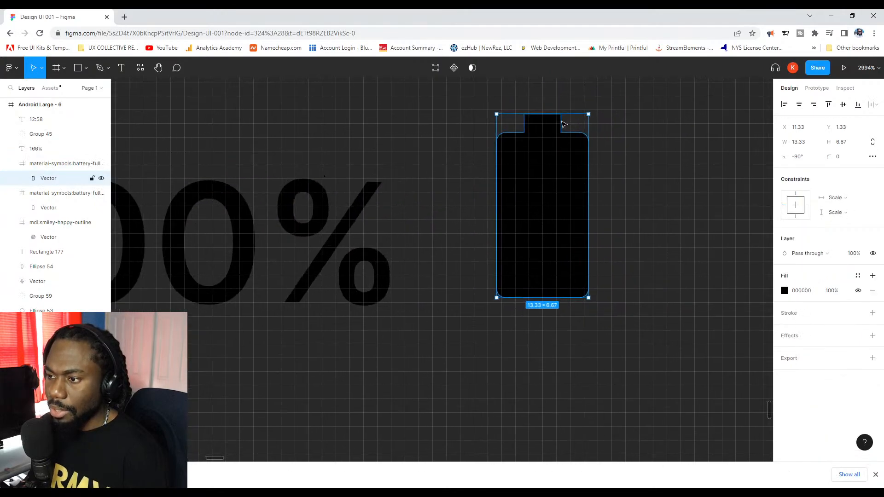
pyautogui.doubleClick(545, 140)
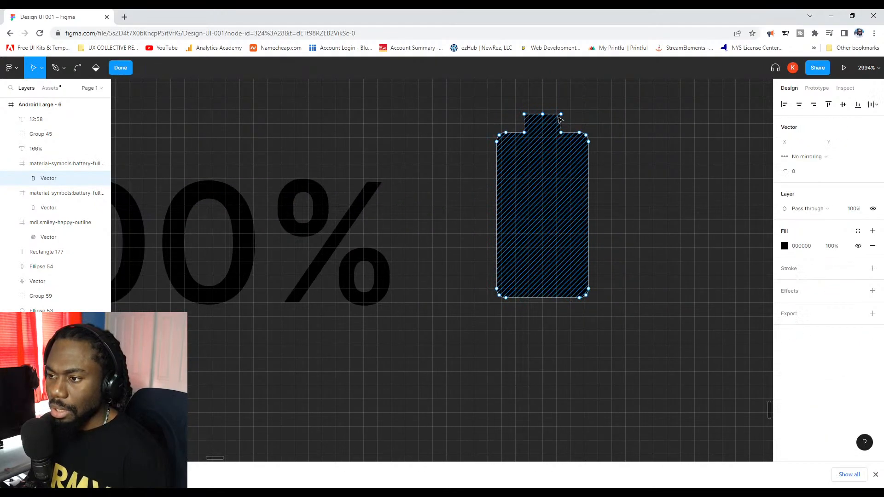
pyautogui.click(561, 114)
pyautogui.moveTo(561, 115); pyautogui.dragTo(562, 187)
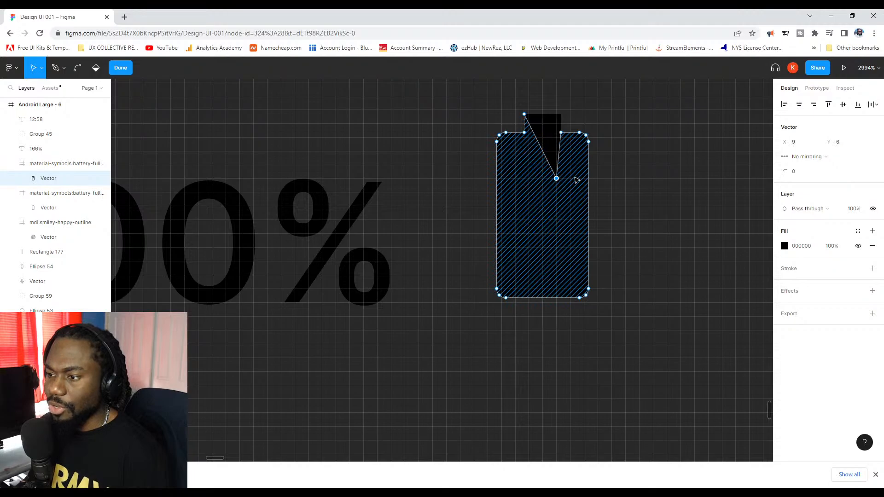
pyautogui.moveTo(560, 133); pyautogui.dragTo(588, 204)
pyautogui.scroll(5, 579, 139)
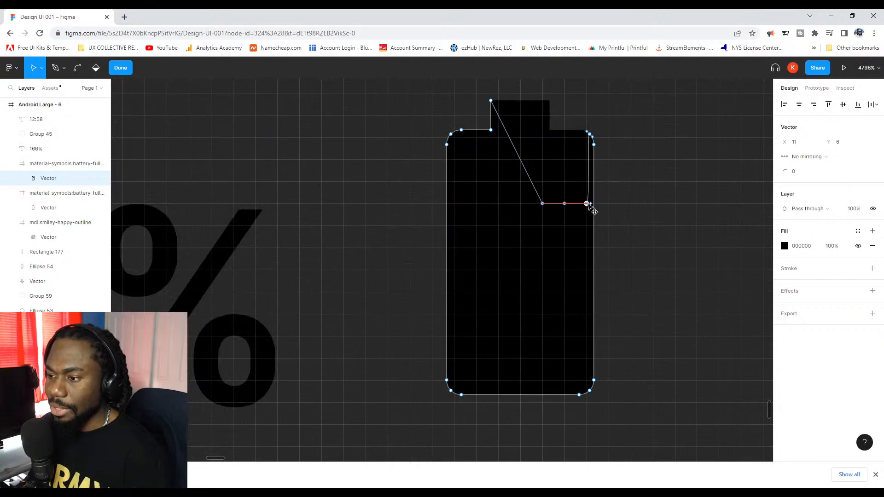
# Lower the middle point of the duplicate battery's rounded upper-right corner to X 11, Y 6.
pyautogui.scroll(6, 592, 133)
pyautogui.moveTo(592, 129); pyautogui.dragTo(587, 176)
pyautogui.click(606, 174)
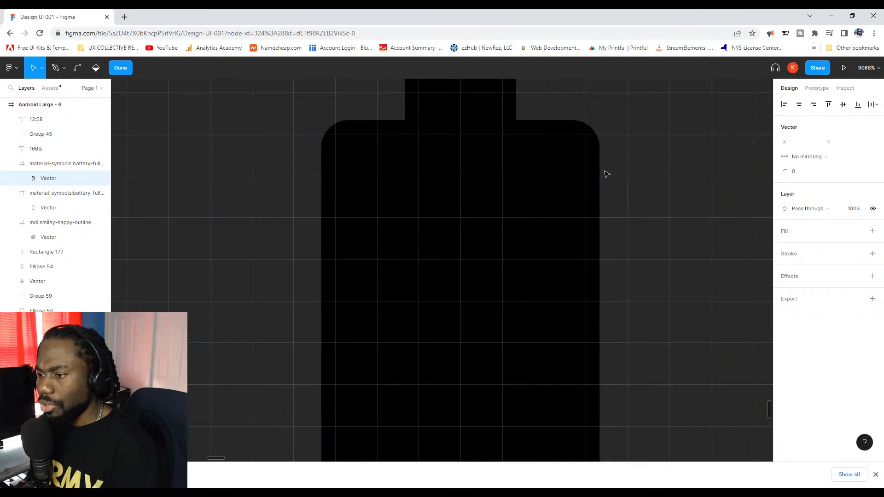
pyautogui.click(587, 175)
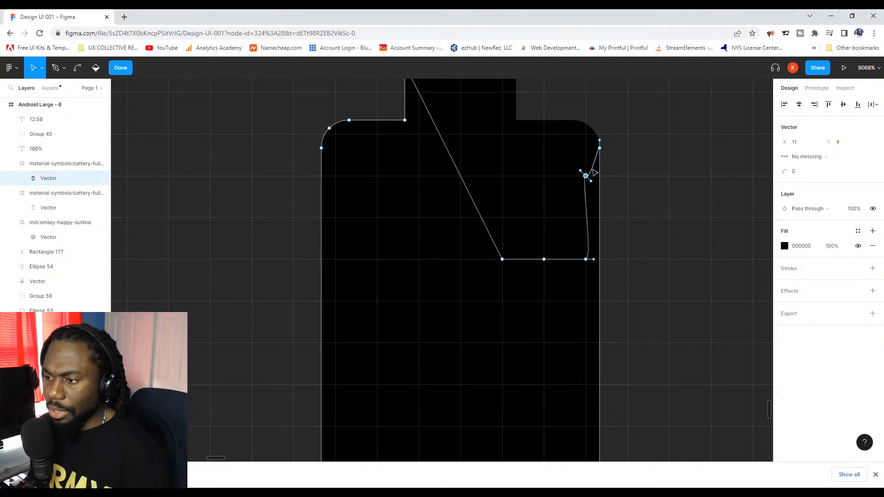
pyautogui.press('Escape')
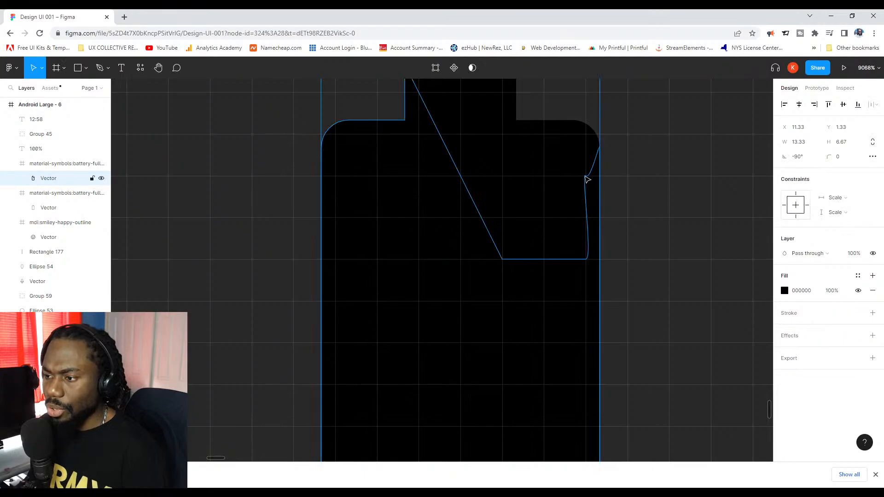
pyautogui.doubleClick(586, 177)
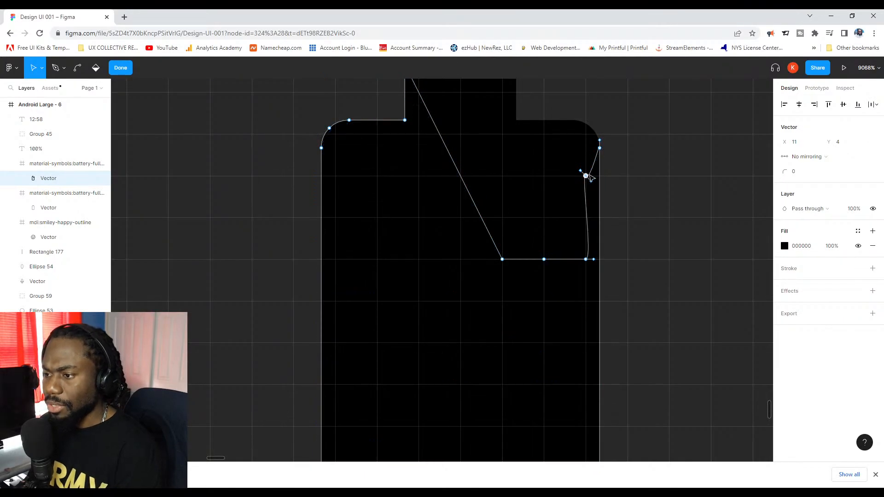
pyautogui.click(593, 179)
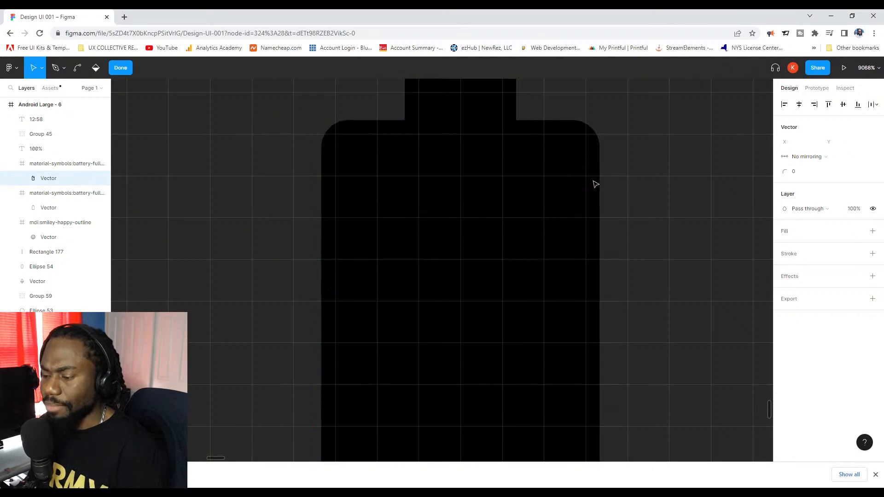
pyautogui.click(592, 181)
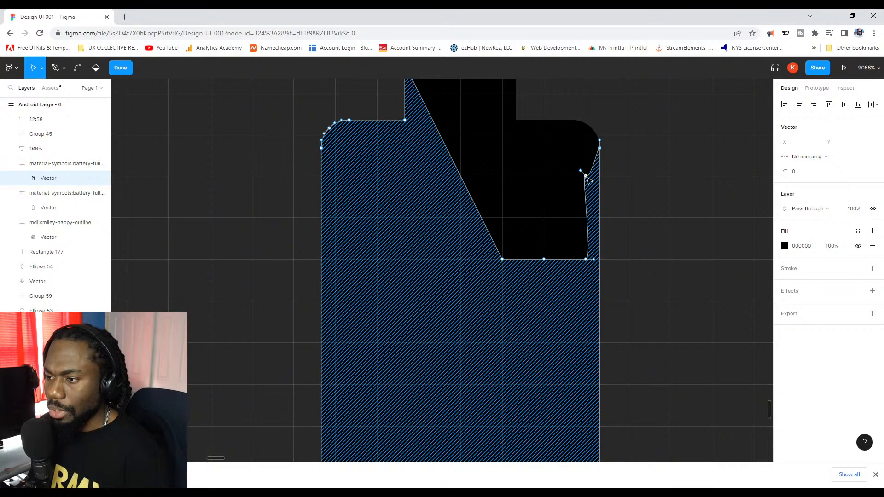
pyautogui.moveTo(587, 176)
pyautogui.mouseDown()
pyautogui.moveTo(597, 199)
pyautogui.moveTo(598, 262)
pyautogui.mouseUp()
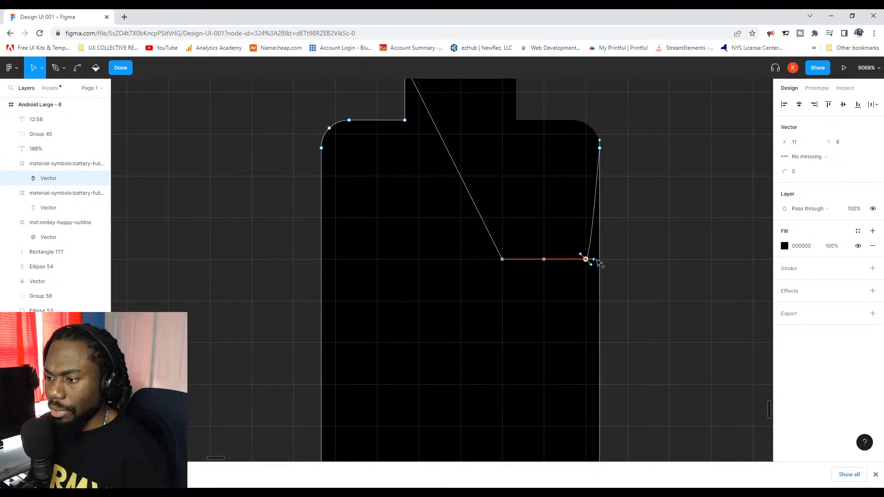
# Bring the last upper-right corner point down to X 11.33, Y 6 on the battery body's right edge.
pyautogui.moveTo(600, 149); pyautogui.dragTo(605, 265)
pyautogui.scroll(5, 604, 258)
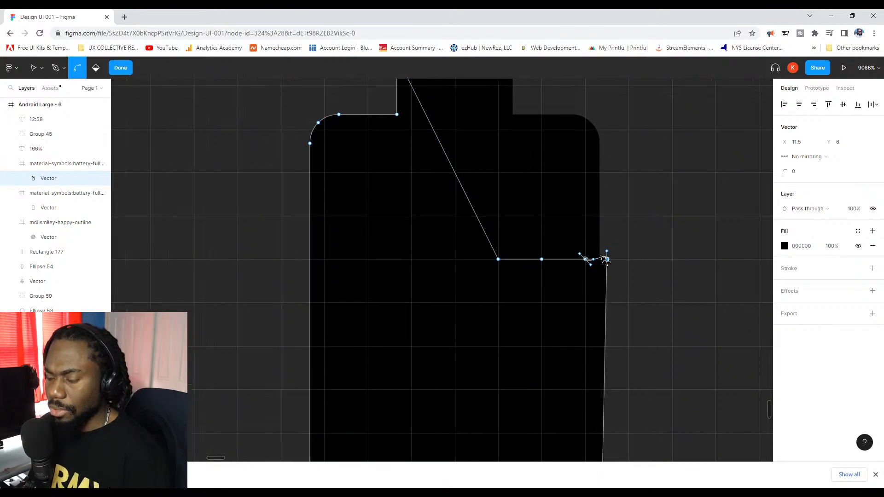
pyautogui.scroll(-1, 615, 258)
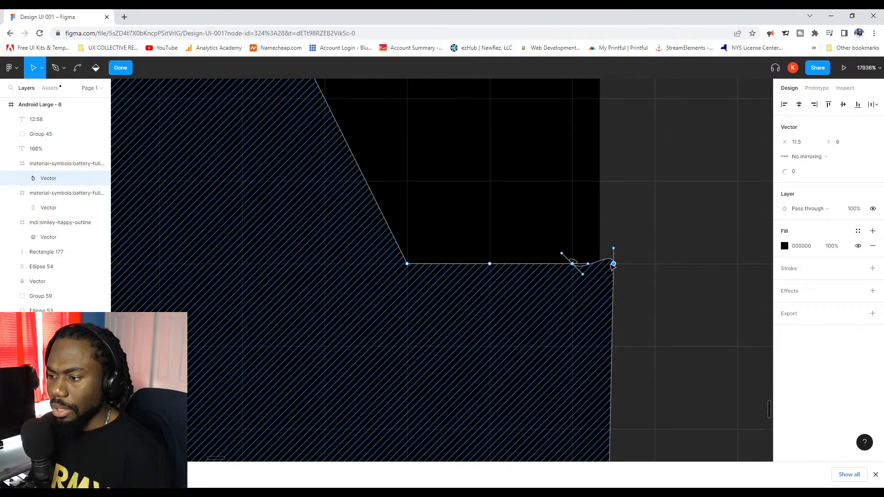
pyautogui.hotkey('ctrl', 'a')
pyautogui.moveTo(613, 254)
pyautogui.mouseDown()
pyautogui.moveTo(605, 274)
pyautogui.moveTo(615, 266)
pyautogui.mouseUp()
pyautogui.click(615, 266)
pyautogui.press('Escape')
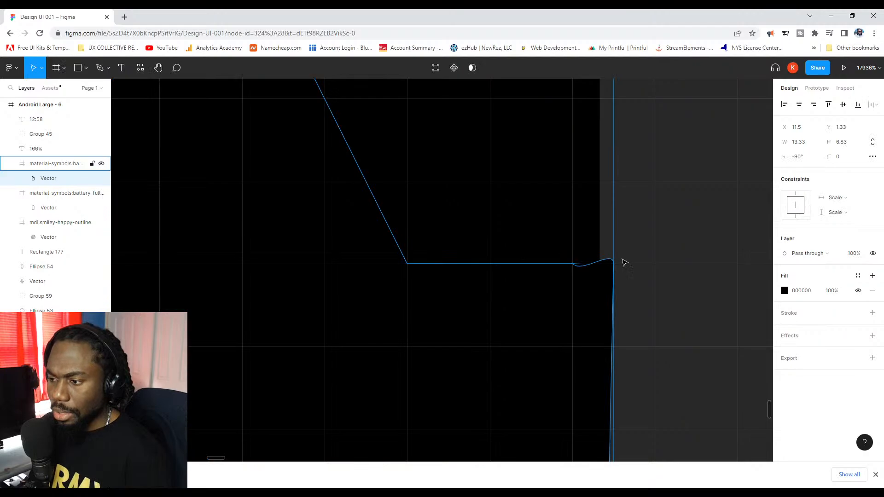
pyautogui.doubleClick(611, 271)
pyautogui.moveTo(611, 271)
pyautogui.mouseDown()
pyautogui.moveTo(551, 272)
pyautogui.moveTo(570, 258)
pyautogui.moveTo(605, 271)
pyautogui.mouseUp()
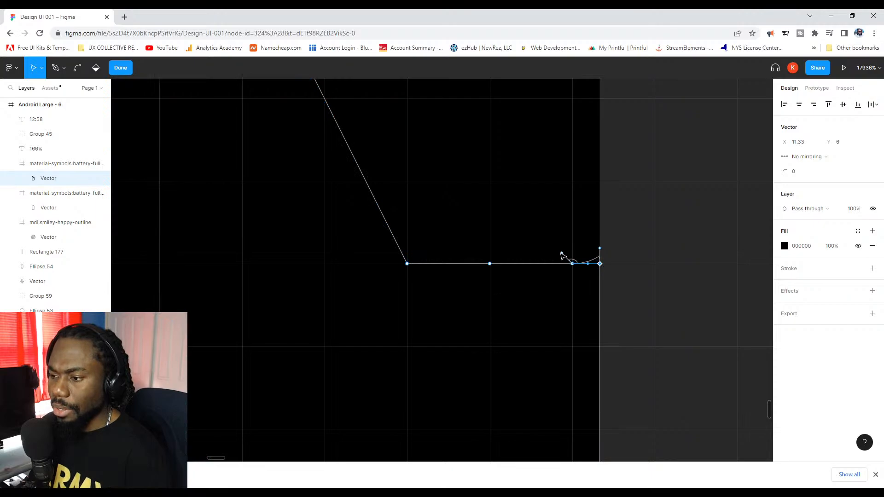
# Flatten the curve handles near the right edge so the lowered points form a straight level line at Y 6.
pyautogui.moveTo(560, 253); pyautogui.dragTo(554, 262)
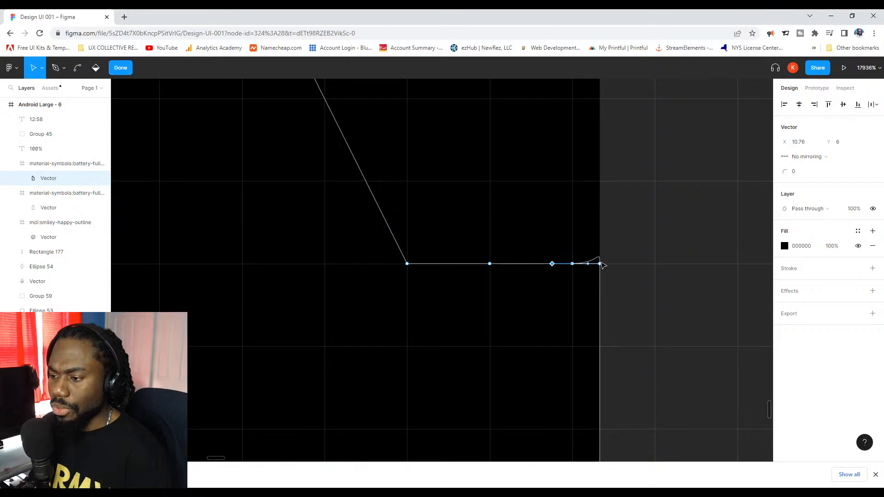
pyautogui.click(600, 264)
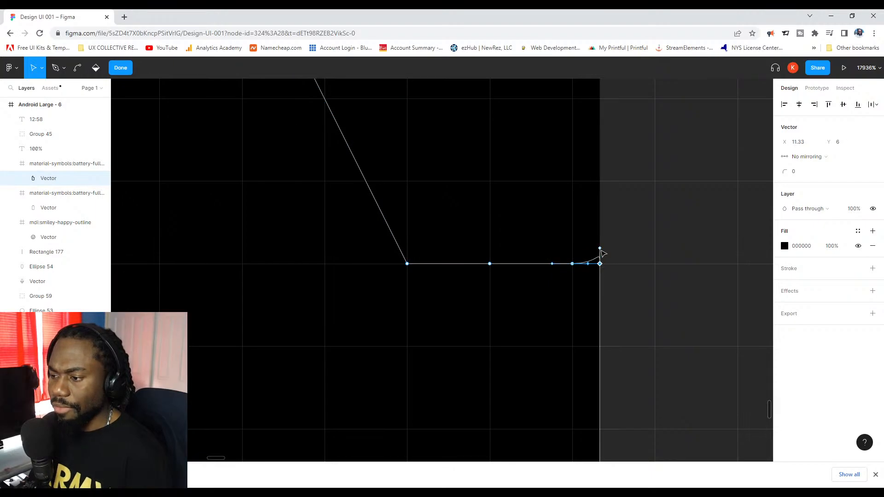
pyautogui.keyDown('ctrl'); pyautogui.scroll(-3, 603, 263); pyautogui.keyUp('ctrl')
pyautogui.keyDown('ctrl'); pyautogui.scroll(-1, 606, 252); pyautogui.keyUp('ctrl')
pyautogui.hscroll(-3, 607, 252)
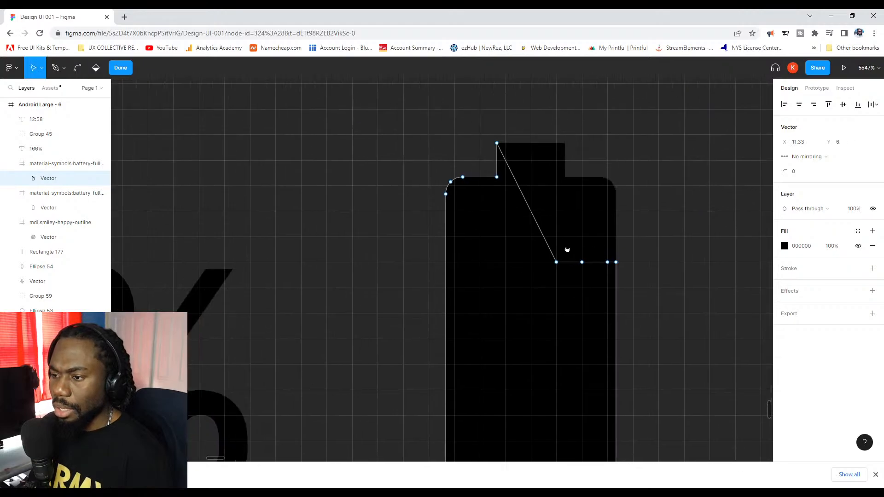
# Lower the duplicate battery's left cap points to X 7, Y 6 and its upper-left corner points to X 6 and X 5, both at Y 6.
pyautogui.moveTo(546, 183); pyautogui.dragTo(553, 266)
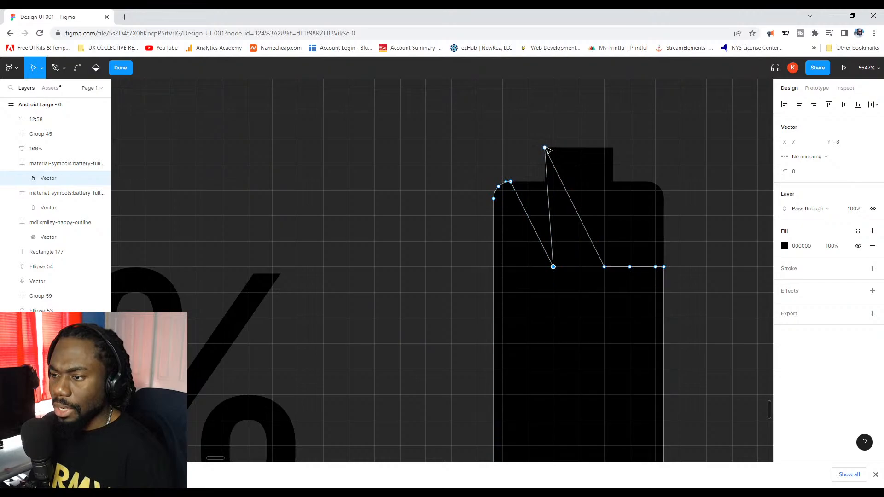
pyautogui.moveTo(545, 148); pyautogui.dragTo(554, 265)
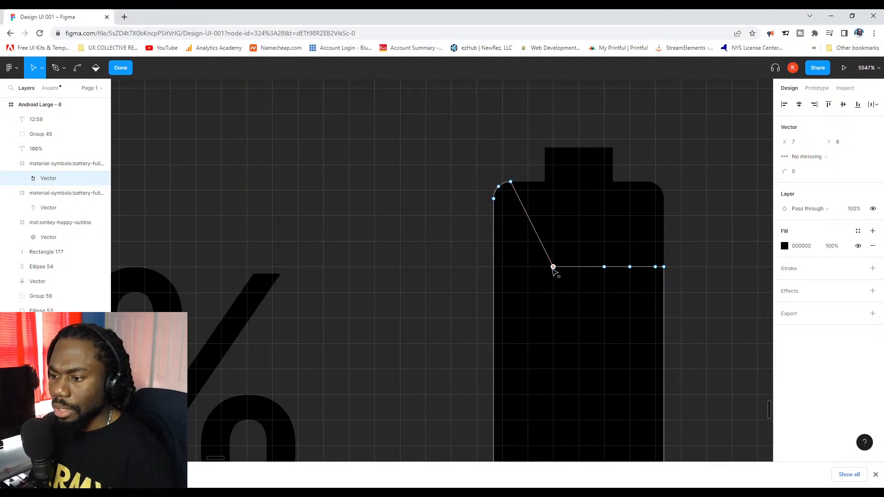
pyautogui.keyDown('ctrl'); pyautogui.scroll(2, 511, 184); pyautogui.keyUp('ctrl')
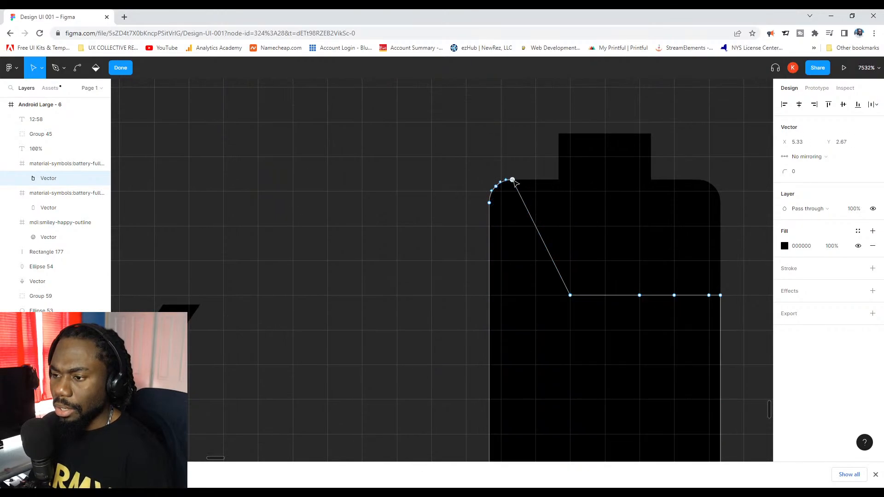
pyautogui.moveTo(514, 181); pyautogui.dragTo(535, 295)
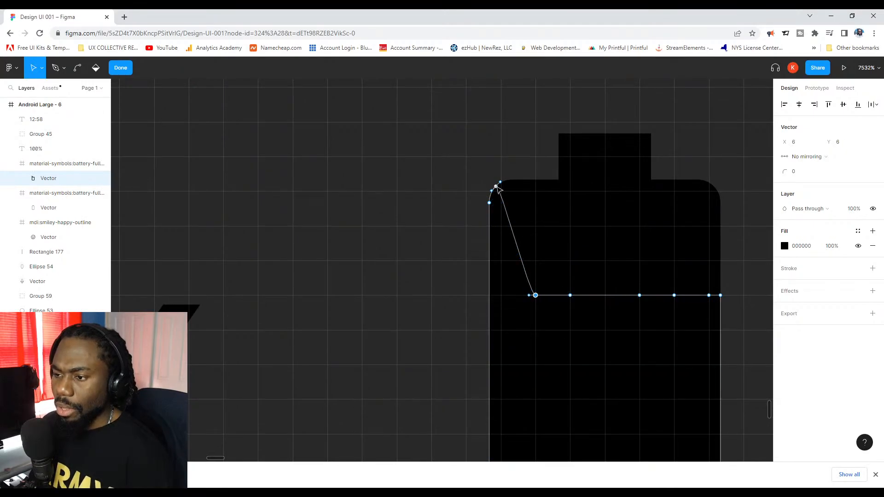
pyautogui.moveTo(497, 187); pyautogui.dragTo(509, 300)
pyautogui.scroll(3, 505, 294)
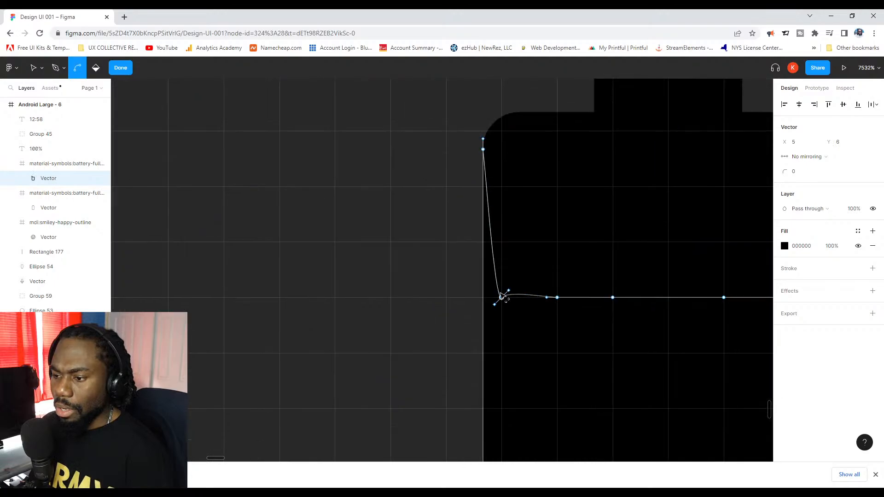
pyautogui.hotkey('ctrl', 'z')
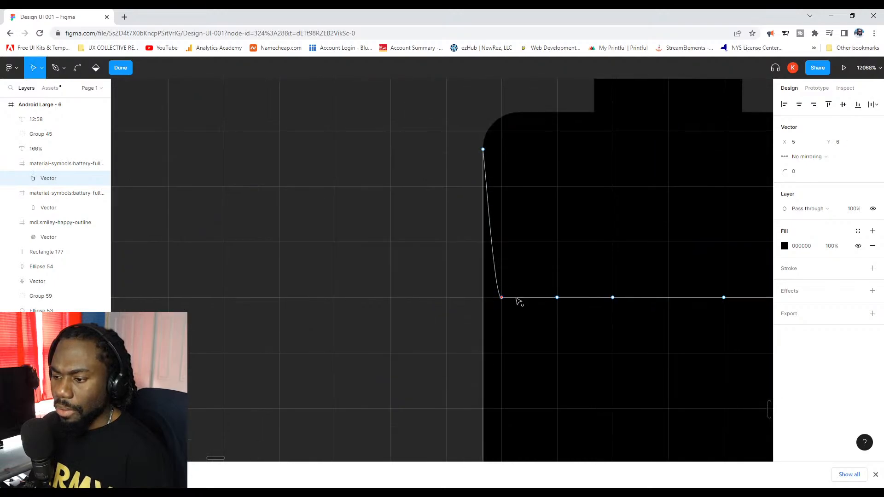
# Bring the last left-edge point down to X 4.67, Y 6, flatten its curve handle into a level line, and finish editing the vector.
pyautogui.moveTo(485, 151); pyautogui.dragTo(486, 298)
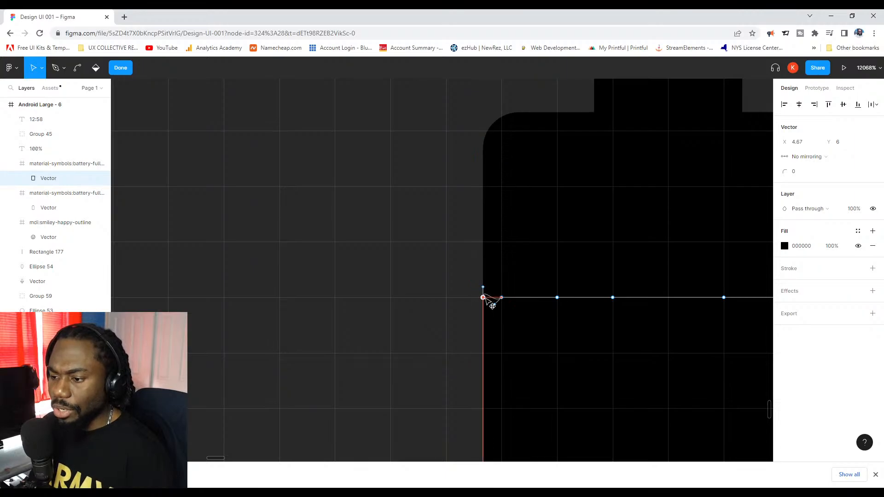
pyautogui.scroll(3, 484, 297)
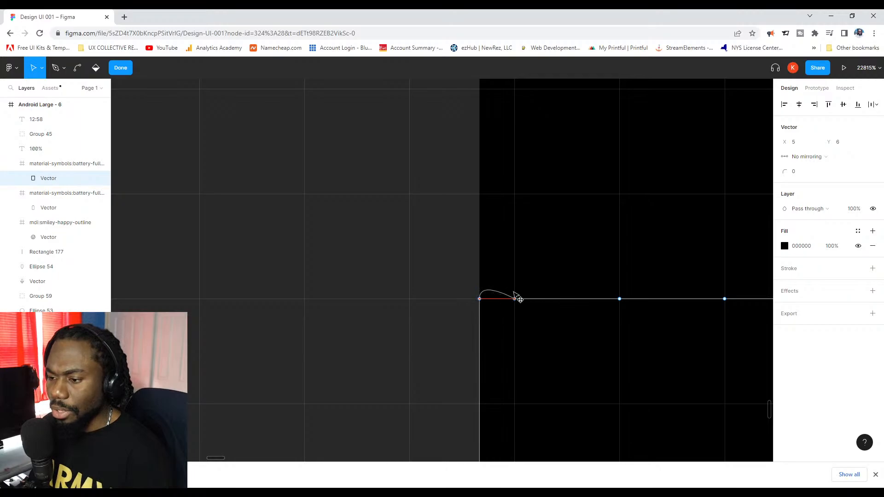
pyautogui.click(479, 299)
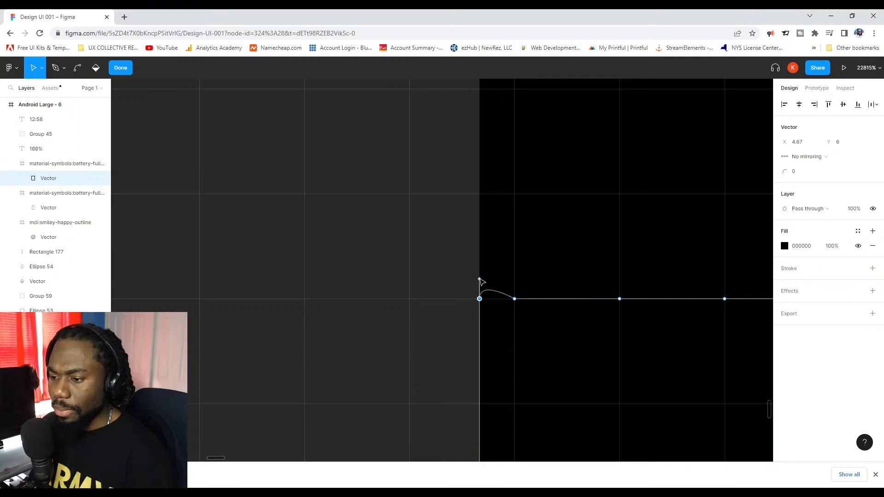
pyautogui.moveTo(482, 282); pyautogui.dragTo(512, 298)
pyautogui.scroll(-5, 512, 290)
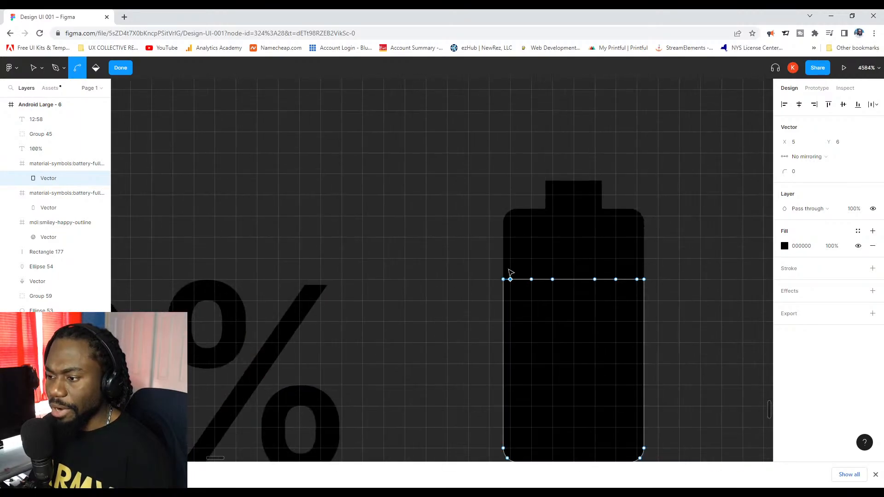
pyautogui.scroll(-2, 511, 273)
pyautogui.scroll(-4, 654, 209)
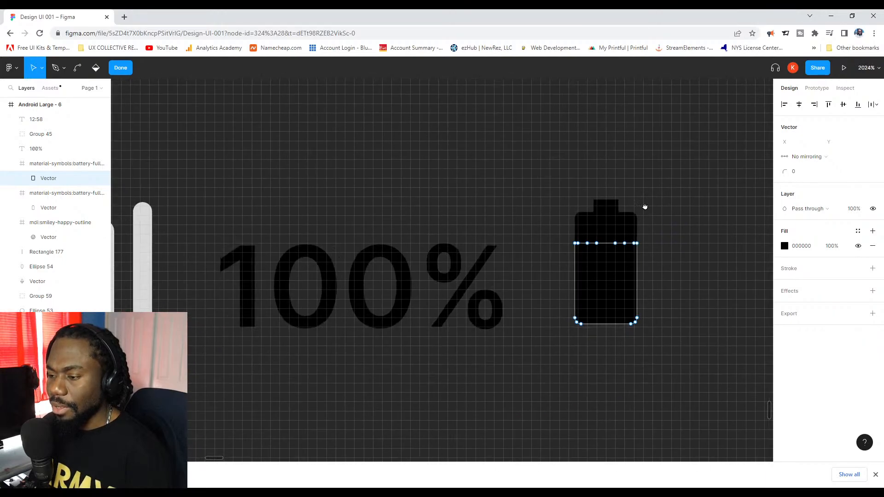
pyautogui.scroll(-4, 640, 194)
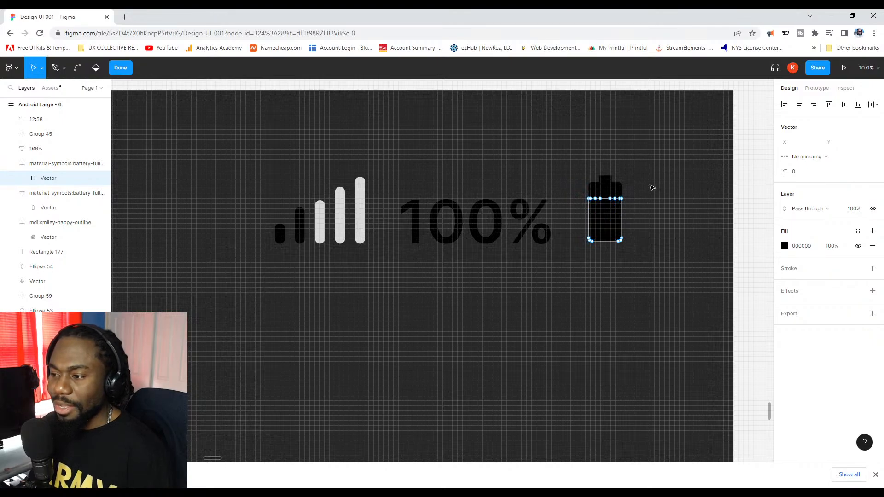
pyautogui.press('Escape')
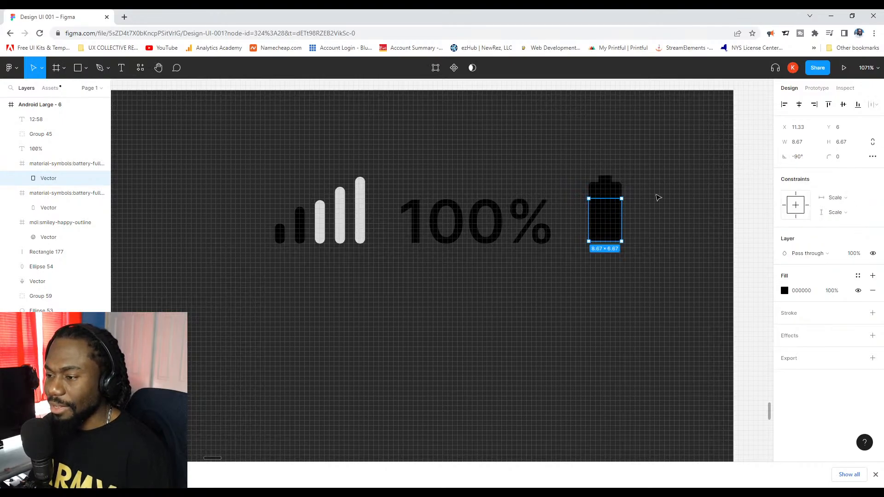
# Recolor the duplicate battery's partial level to white (FFFFFF).
pyautogui.scroll(4, 608, 196)
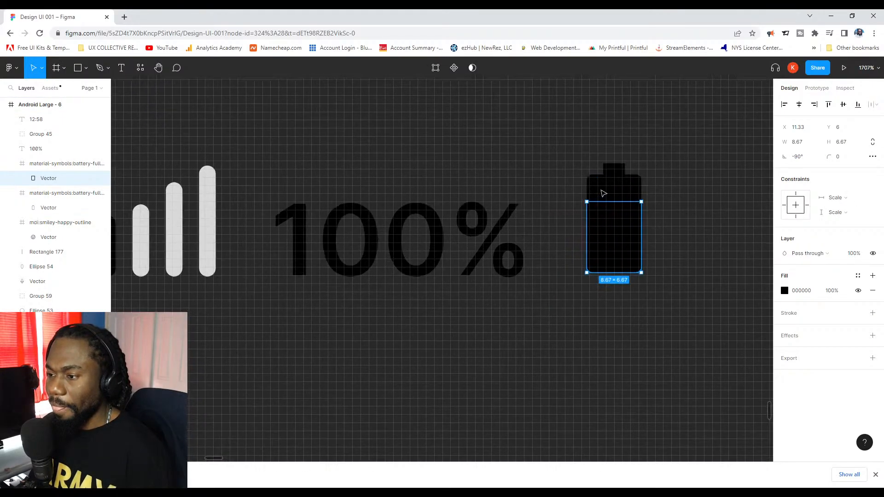
pyautogui.click(627, 189)
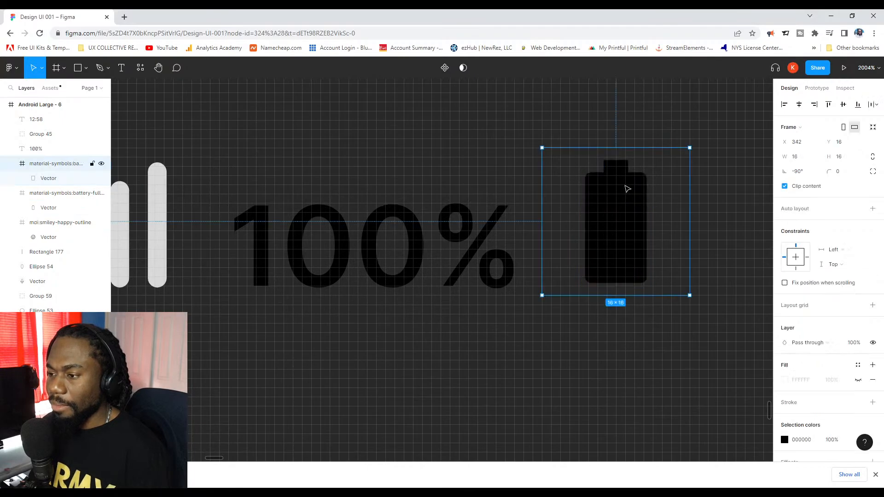
pyautogui.scroll(-4, 713, 276)
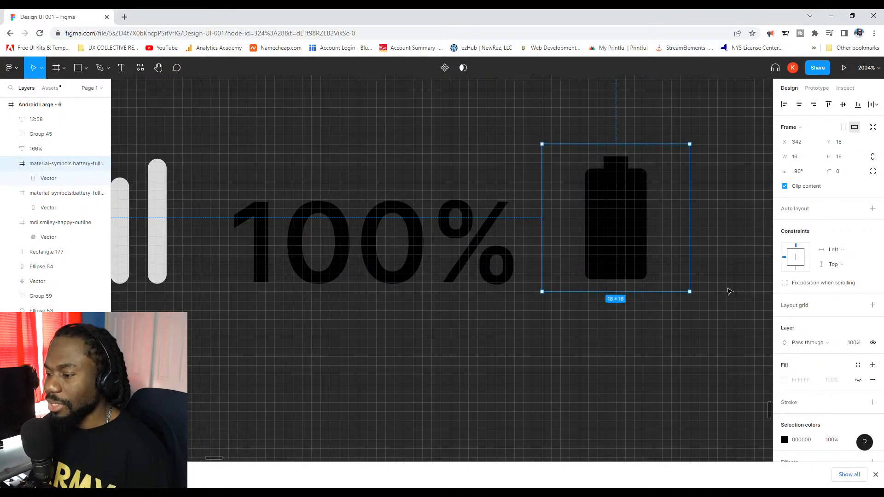
pyautogui.moveTo(690, 250); pyautogui.dragTo(594, 193)
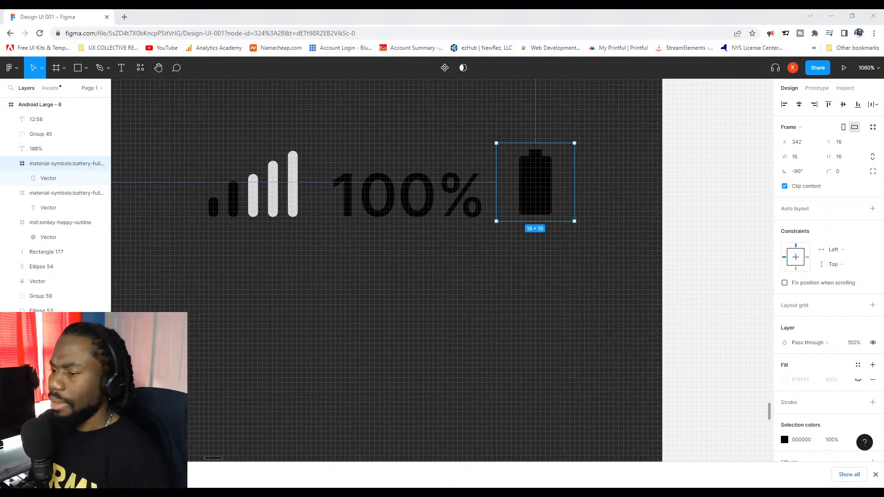
pyautogui.click(627, 152)
pyautogui.click(542, 179)
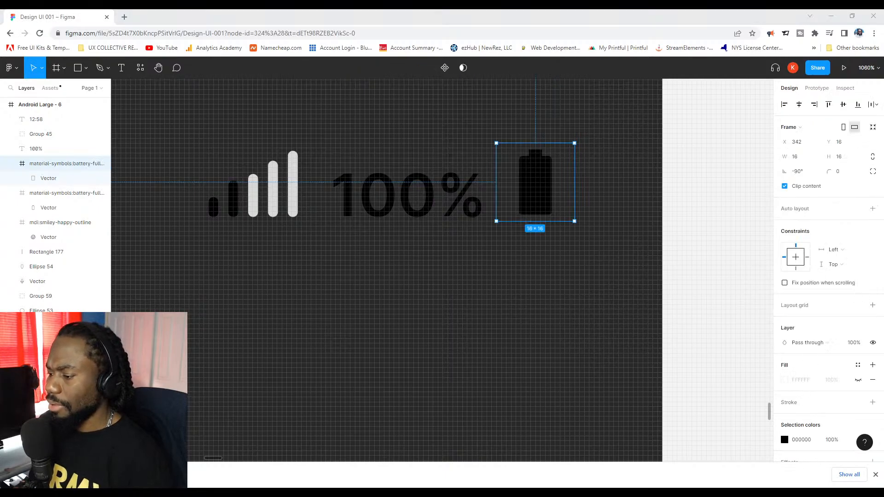
pyautogui.click(785, 440)
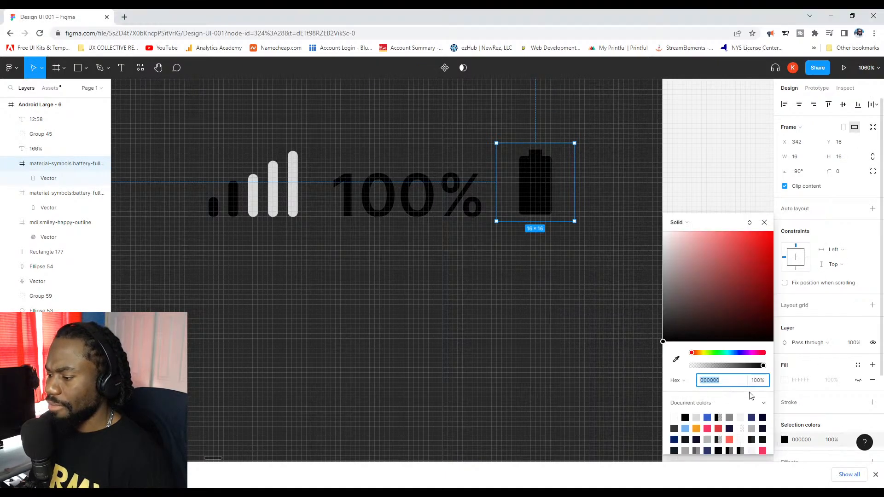
pyautogui.click(674, 417)
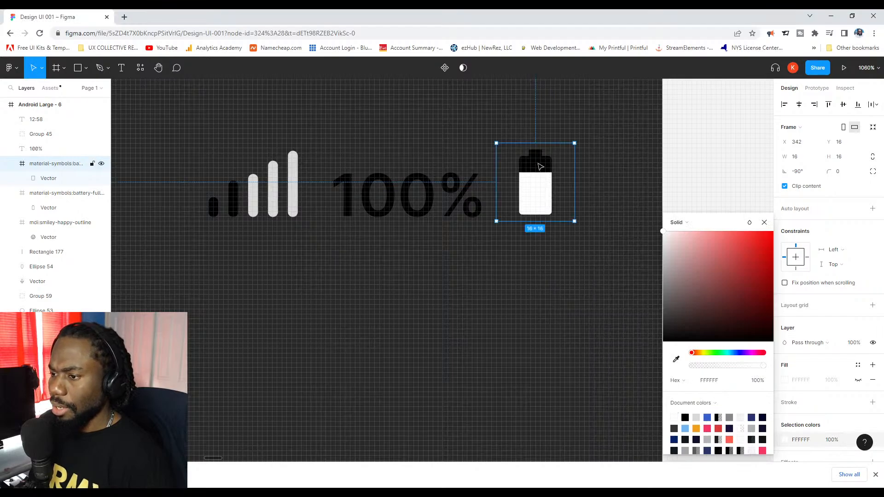
# Recolor the full battery icon beneath the white level to medium grey 787878.
pyautogui.click(585, 152)
pyautogui.click(537, 155)
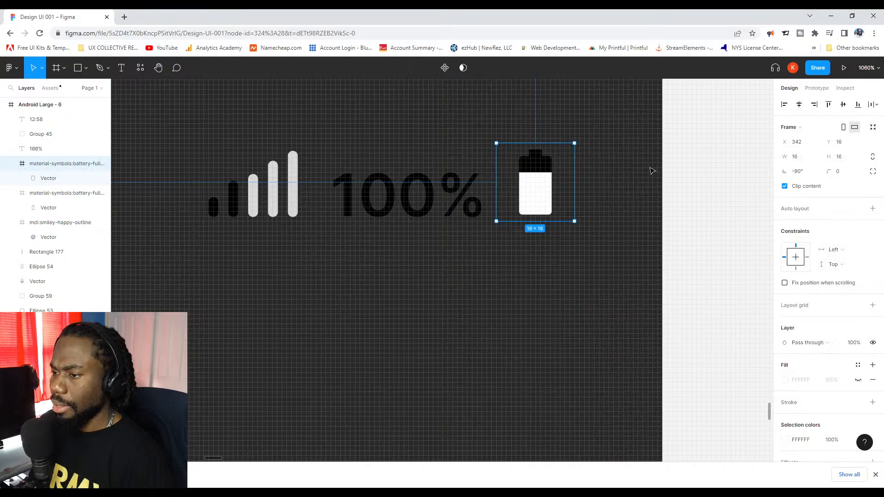
pyautogui.scroll(-5, 652, 171)
pyautogui.click(686, 166)
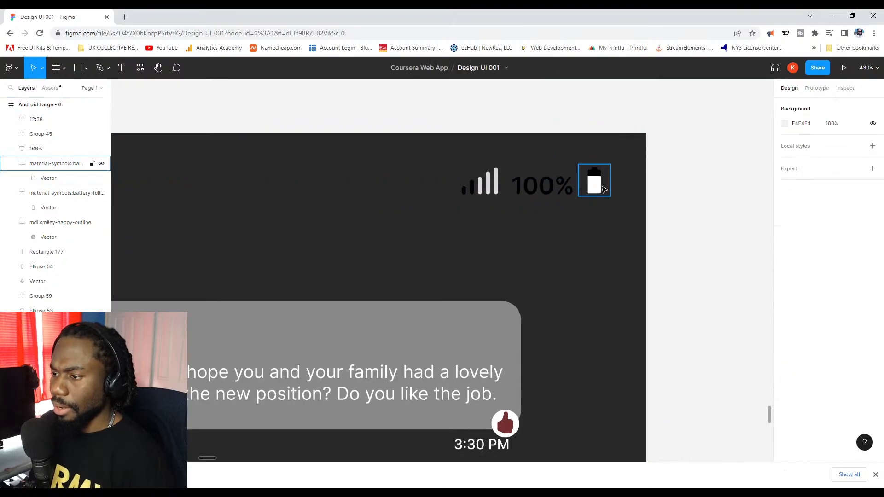
pyautogui.click(604, 189)
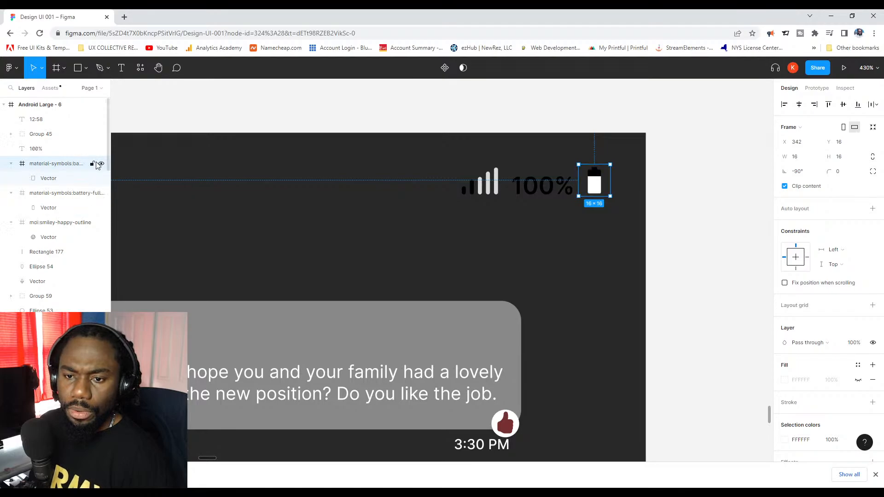
pyautogui.click(10, 164)
pyautogui.click(56, 178)
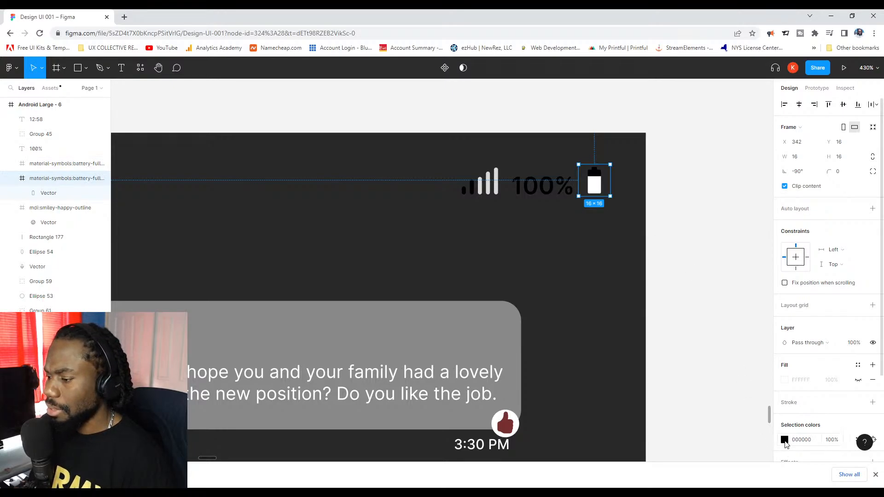
pyautogui.click(785, 442)
pyautogui.click(696, 417)
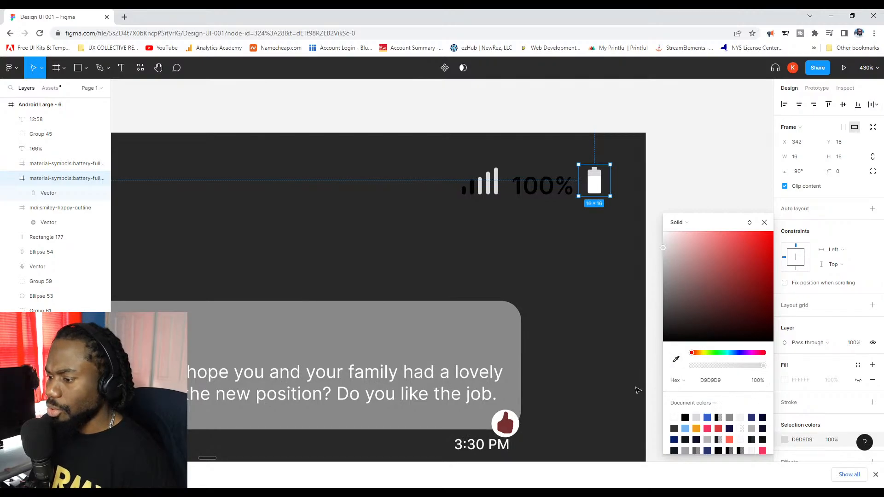
pyautogui.moveTo(661, 251); pyautogui.dragTo(662, 291)
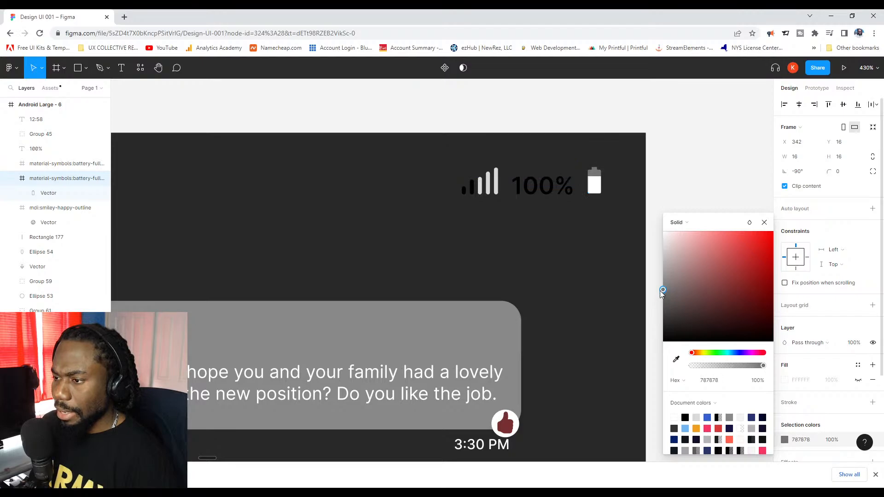
pyautogui.click(651, 166)
# Move the chat bubbles, avatars, timestamps and message bar down together in Android Large - 6, leaving header space below the status bar.
pyautogui.hotkey('shift', '1')
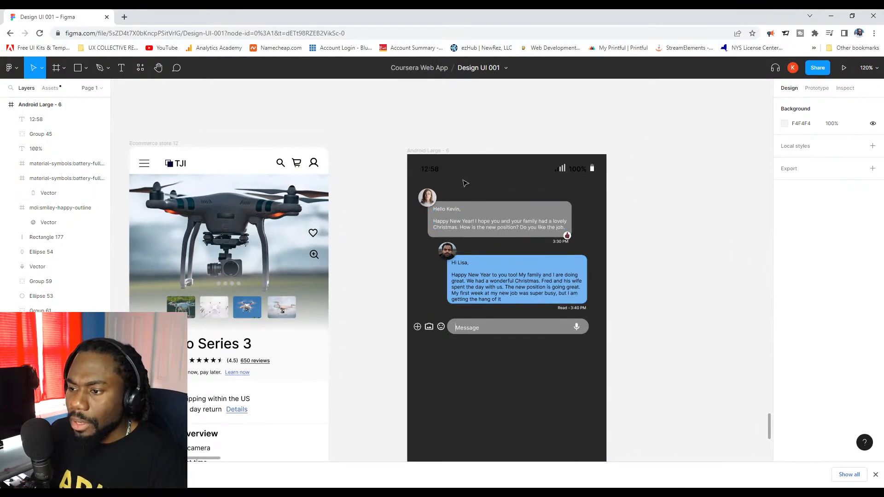
pyautogui.moveTo(649, 350); pyautogui.dragTo(403, 183)
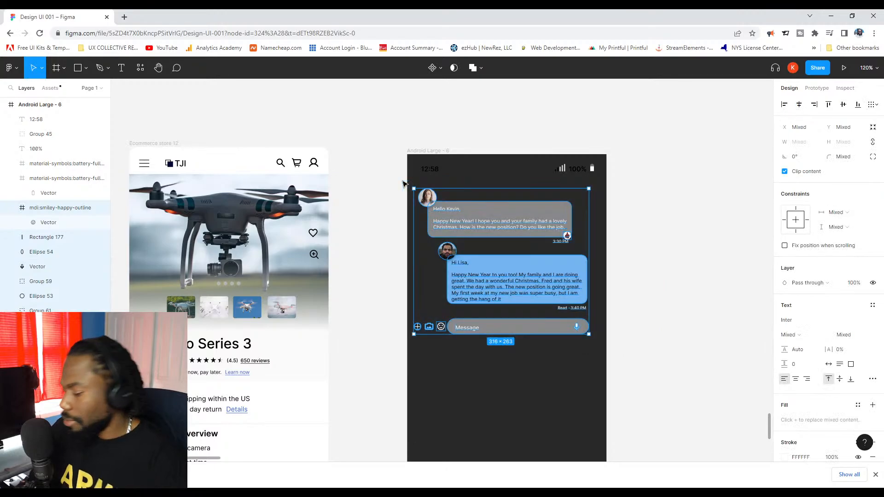
pyautogui.press('Down')
pyautogui.press('Down')
pyautogui.press('Down')
pyautogui.press('Down')
pyautogui.press('Down')
pyautogui.press('Down')
pyautogui.press('Down')
pyautogui.press('Down')
pyautogui.press('Down')
pyautogui.press('Down')
pyautogui.press('Down')
pyautogui.press('Down')
pyautogui.press('Down')
pyautogui.press('Down')
pyautogui.press('Down')
pyautogui.press('Down')
pyautogui.press('Down')
pyautogui.press('Down')
pyautogui.press('Down')
pyautogui.press('Down')
pyautogui.press('Down')
pyautogui.press('Down')
pyautogui.press('Down')
pyautogui.press('Down')
pyautogui.press('Down')
pyautogui.press('Down')
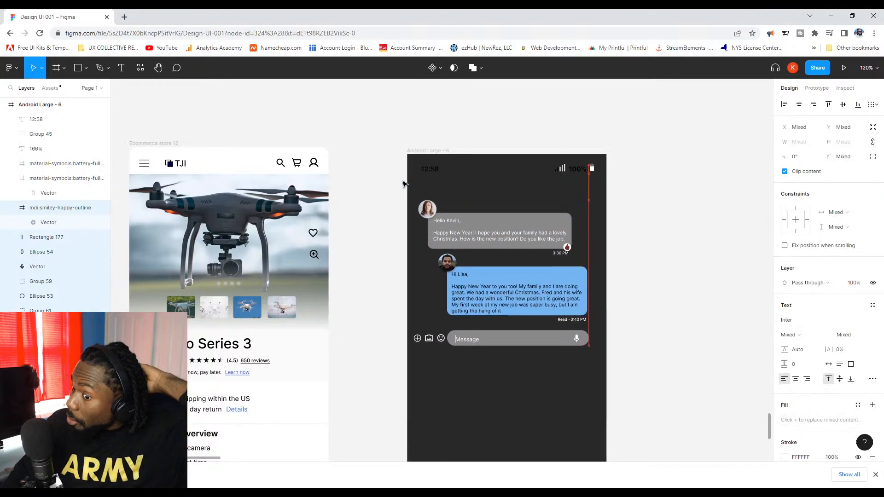
pyautogui.press('Down')
pyautogui.press('Down')
pyautogui.press('Down')
pyautogui.press('Down')
pyautogui.press('Down')
pyautogui.press('Down')
pyautogui.press('Down')
pyautogui.press('Down')
pyautogui.press('Down')
pyautogui.press('Down')
pyautogui.press('Down')
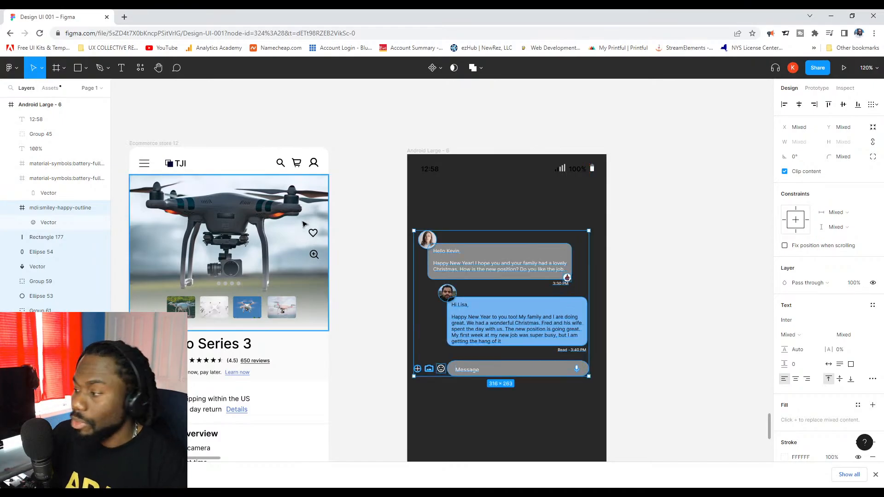
pyautogui.keyDown('ctrl'); pyautogui.scroll(3, 543, 233); pyautogui.keyUp('ctrl')
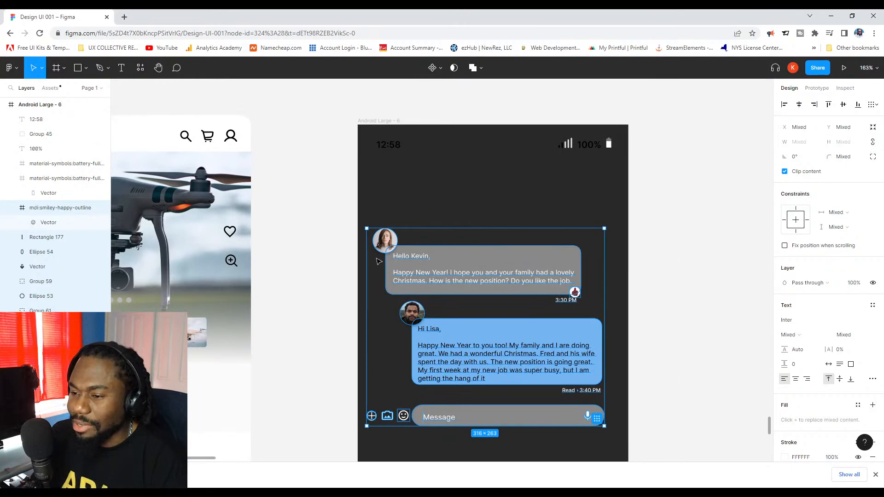
pyautogui.click(365, 240)
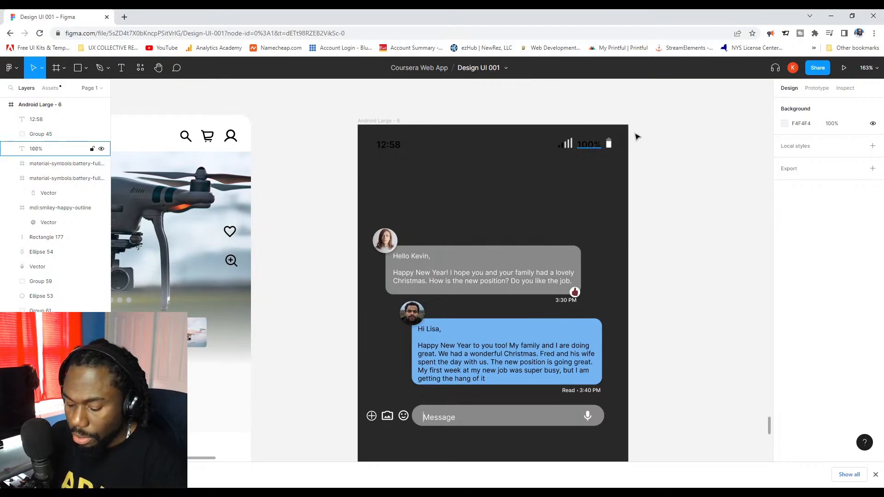
# Draw a 360 × 75 rectangle across the top of the Android Large - 6 frame, starting at X 0, Y 0.
pyautogui.press('r')
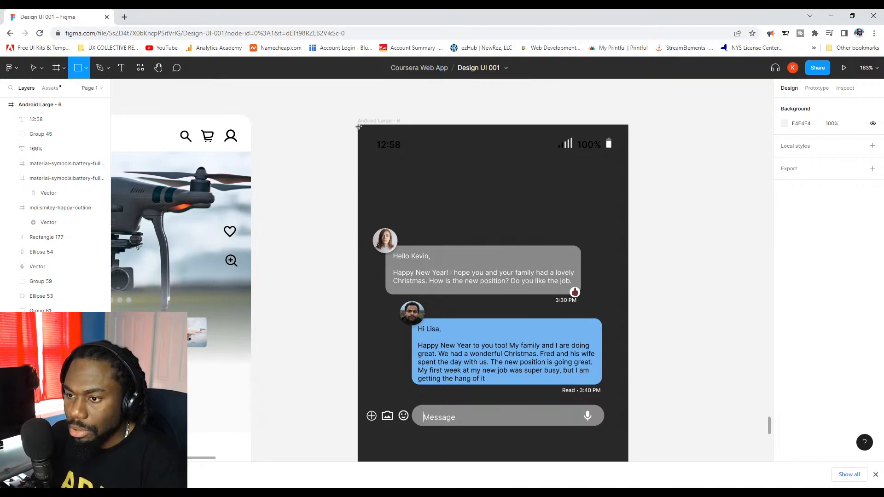
pyautogui.moveTo(359, 126)
pyautogui.mouseDown()
pyautogui.moveTo(624, 201)
pyautogui.moveTo(628, 181)
pyautogui.mouseUp()
pyautogui.click(655, 187)
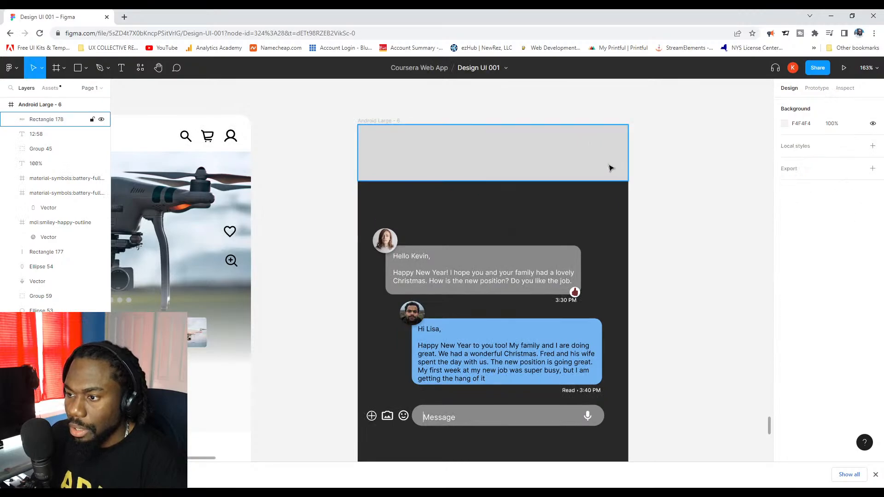
pyautogui.click(611, 169)
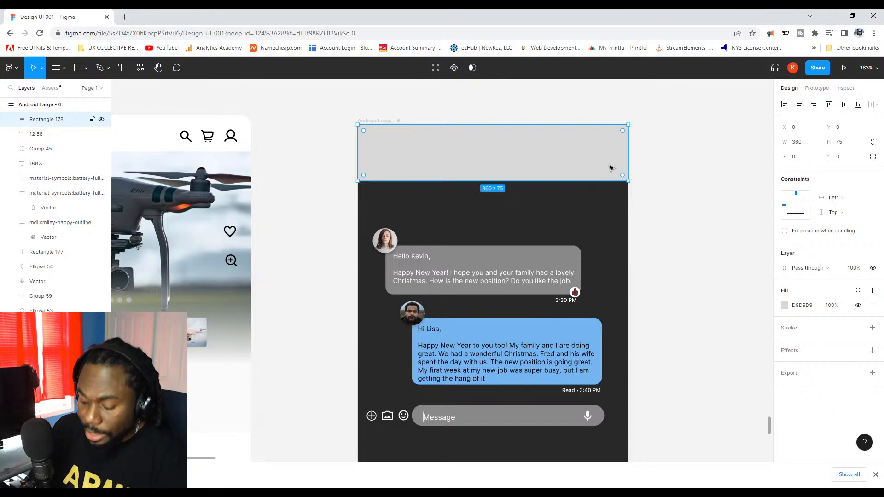
# Send the header rectangle to the back so it sits behind the status bar's time, signal and battery elements.
pyautogui.hotkey('ctrl', 'shift', '[')
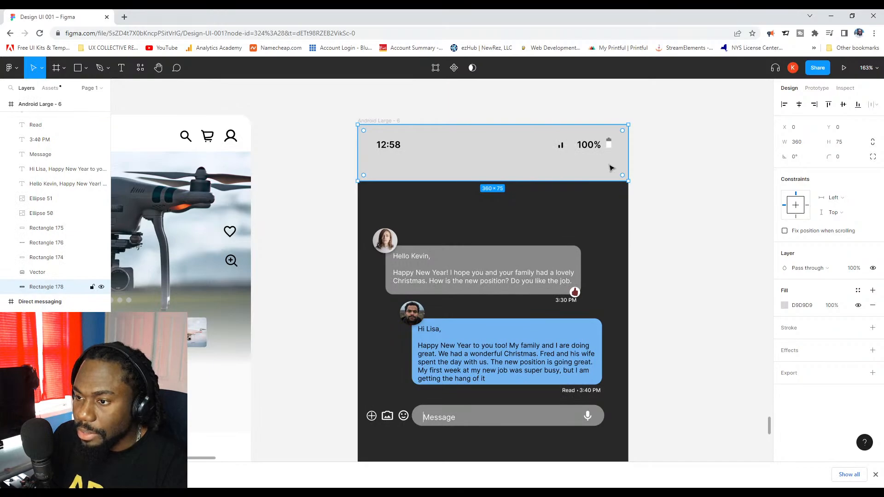
pyautogui.click(639, 174)
pyautogui.click(615, 173)
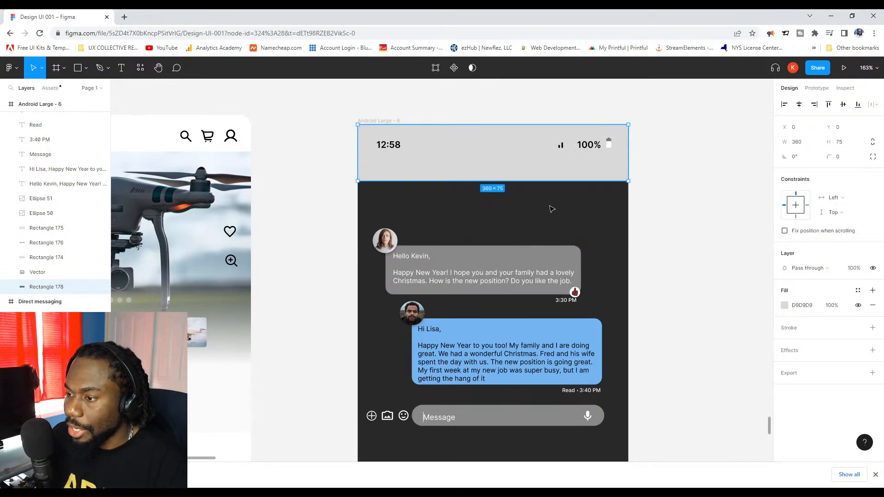
# Recolor the header rectangle to dark grey 333232.
pyautogui.click(785, 306)
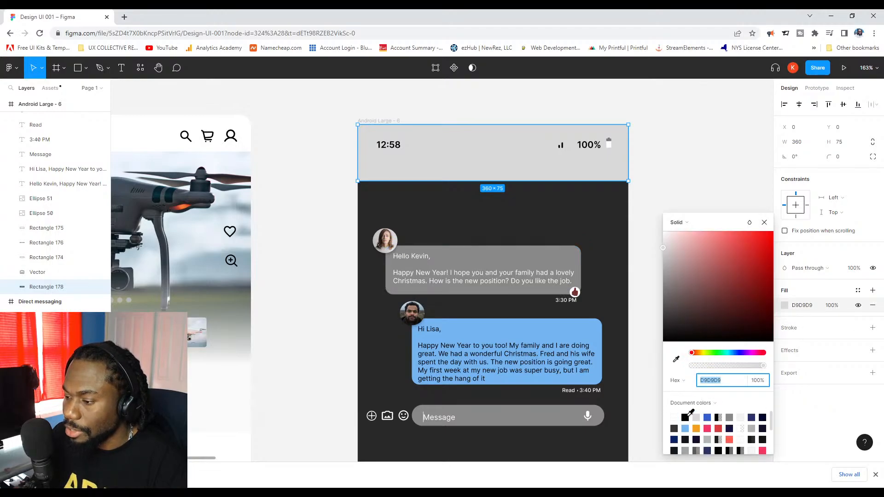
pyautogui.moveTo(665, 250); pyautogui.dragTo(667, 325)
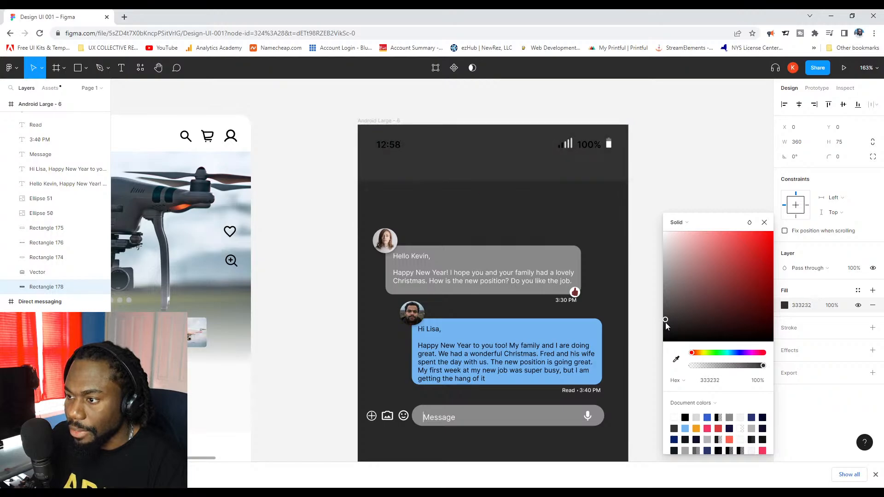
pyautogui.click(668, 198)
pyautogui.scroll(-5, 679, 225)
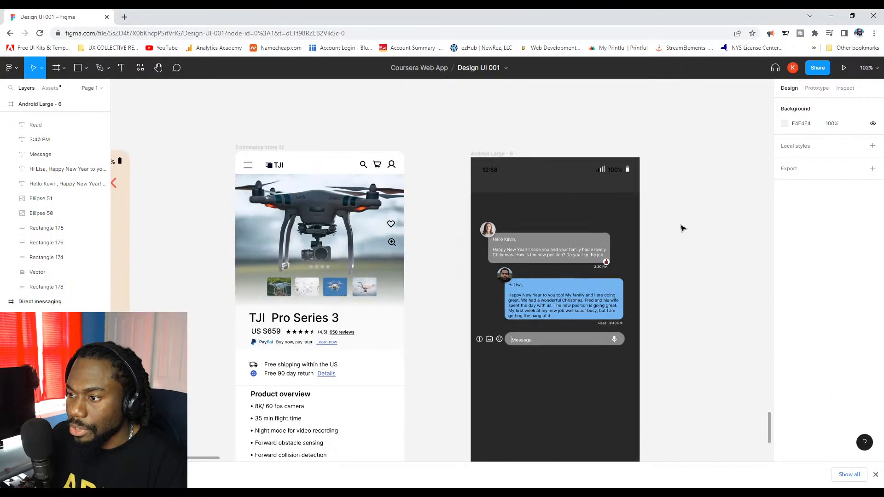
pyautogui.scroll(5, 577, 189)
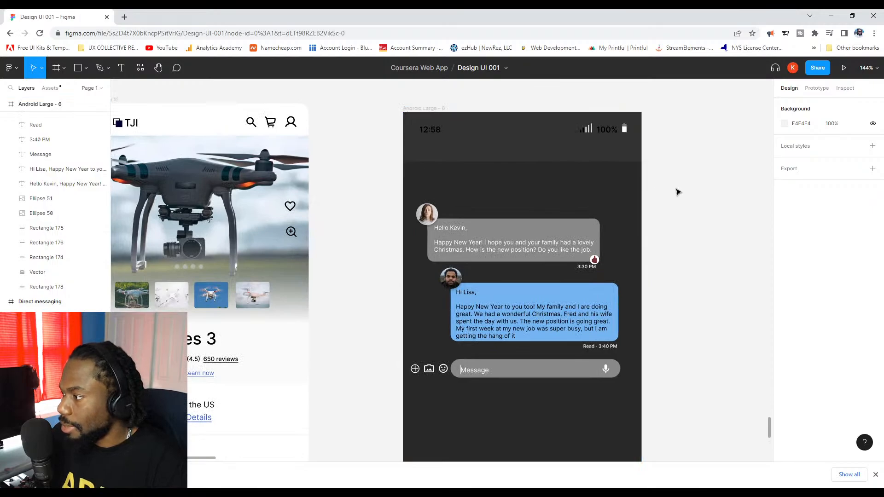
pyautogui.scroll(1, 439, 178)
# Set the header rectangle's height to 80.
pyautogui.click(463, 178)
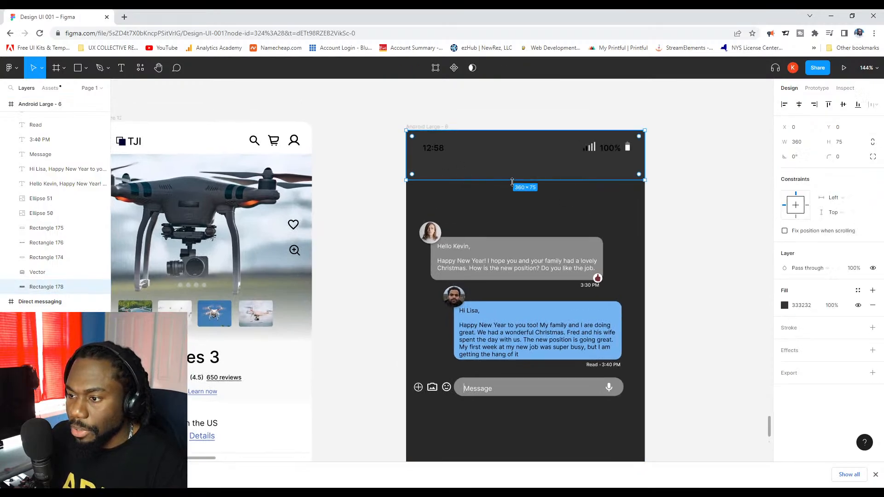
pyautogui.moveTo(514, 180); pyautogui.dragTo(514, 184)
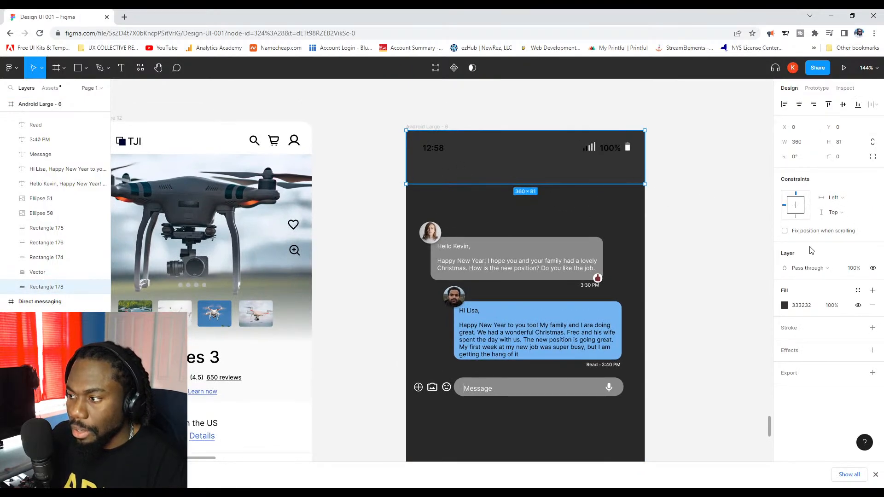
pyautogui.click(839, 145)
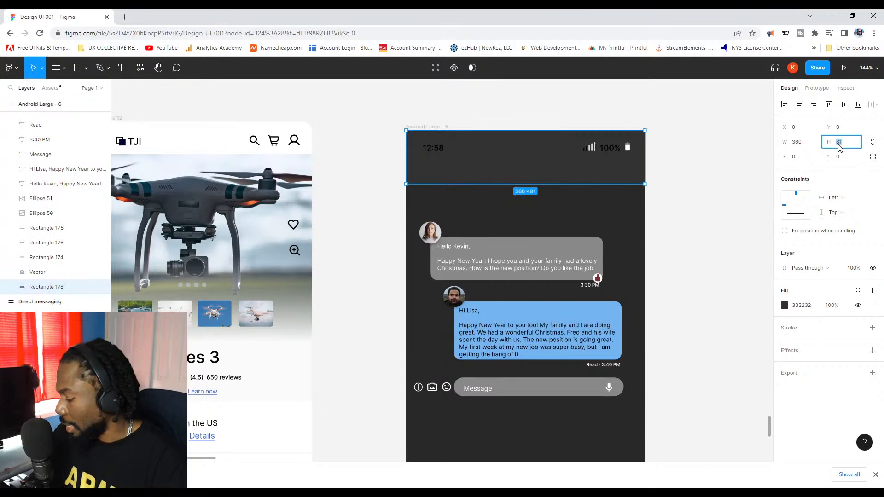
pyautogui.write('80')
pyautogui.press('Return')
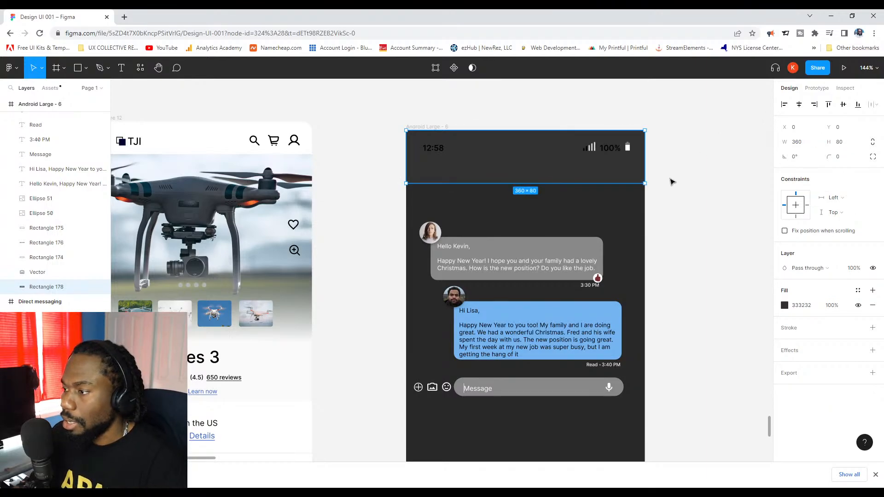
pyautogui.click(660, 187)
pyautogui.scroll(2, 596, 170)
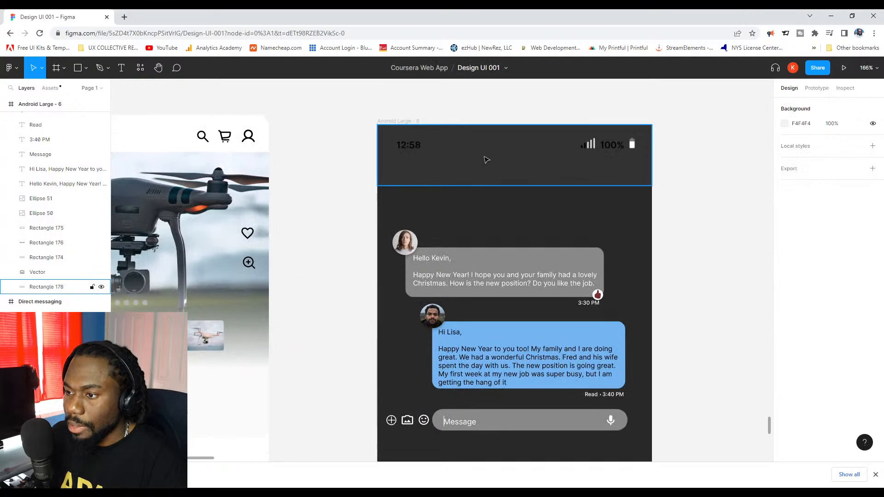
# Adjust the header rectangle's fill to dark grey 343232.
pyautogui.click(590, 184)
pyautogui.click(784, 305)
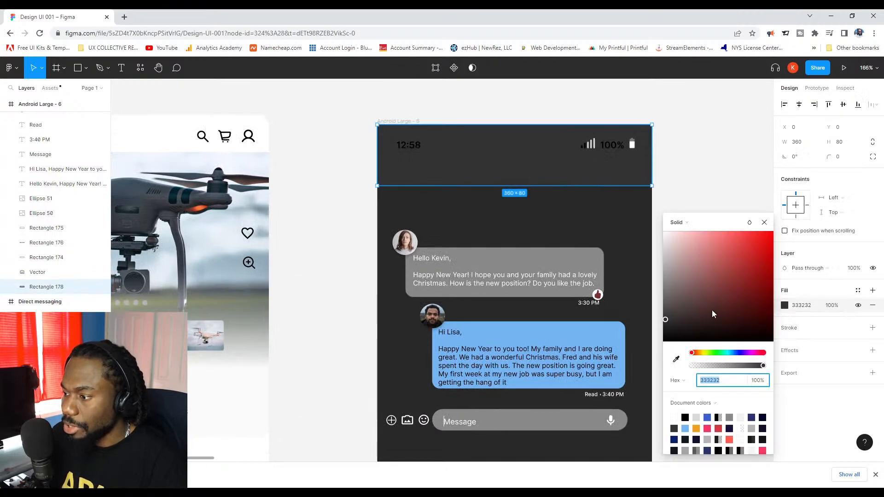
pyautogui.moveTo(668, 324); pyautogui.dragTo(669, 326)
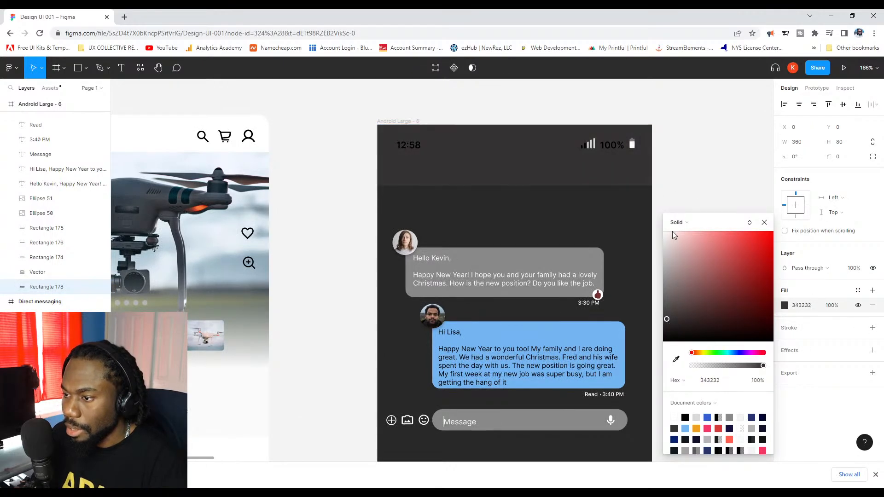
pyautogui.click(678, 182)
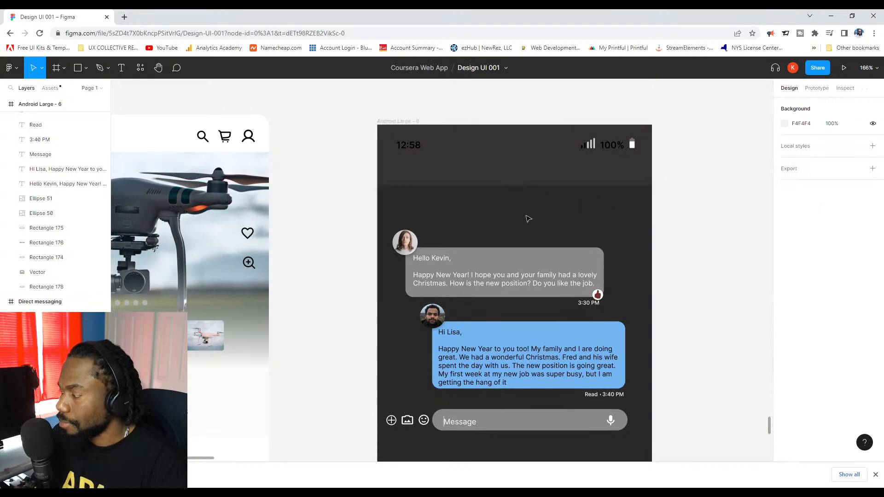
pyautogui.click(516, 174)
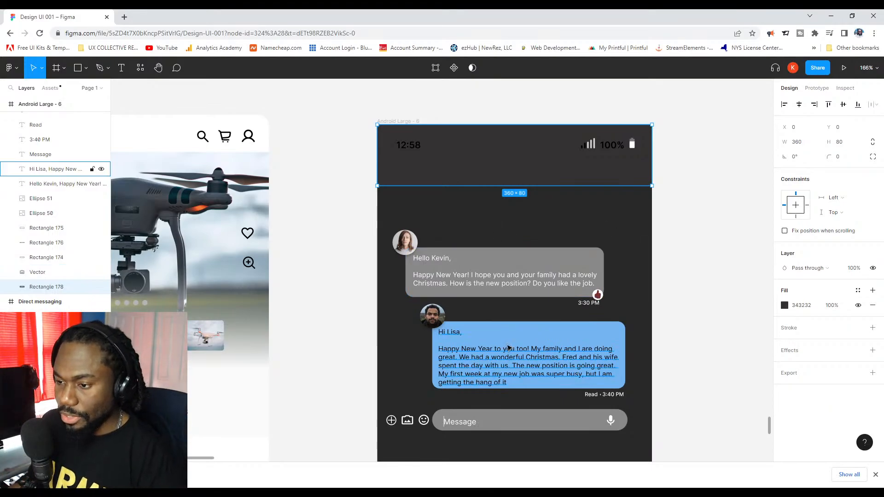
pyautogui.click(684, 210)
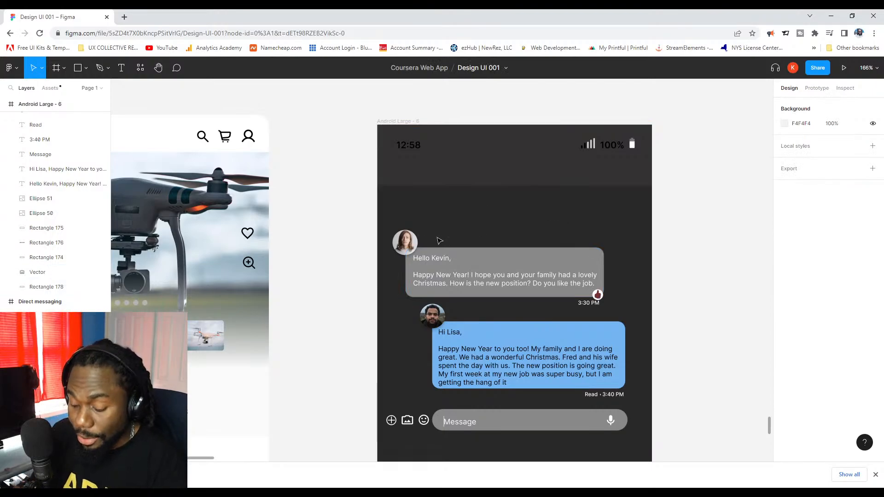
# Add the contact's first name as white text and place it in the header below the time, at X 47, Y 52.
pyautogui.press('t')
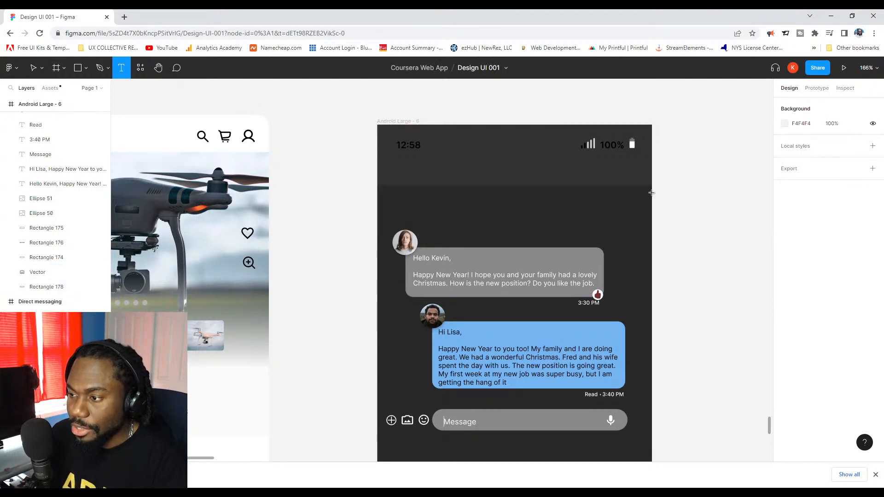
pyautogui.click(513, 215)
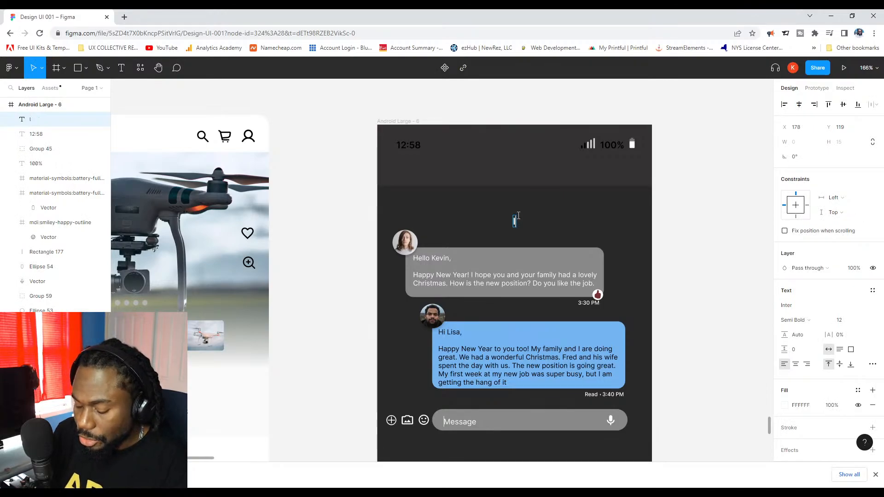
pyautogui.write('Lisa')
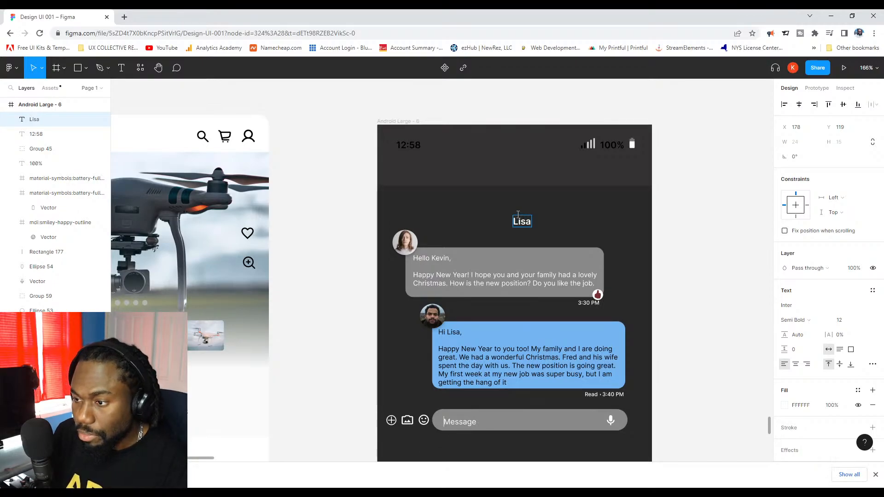
pyautogui.press('Escape')
pyautogui.moveTo(497, 213); pyautogui.dragTo(426, 173)
pyautogui.hscroll(-1, 392, 209)
pyautogui.click(392, 209)
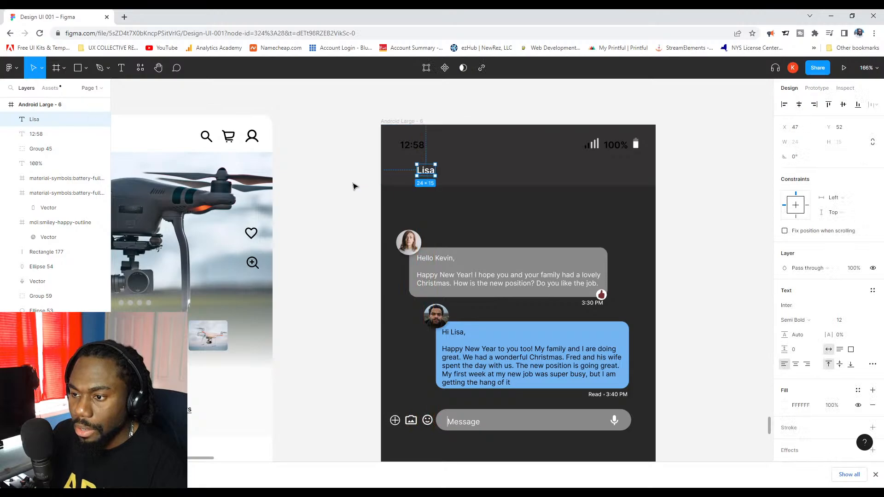
# Set the contact name's font size to 15 and move it down to Y 54.
pyautogui.click(841, 322)
pyautogui.press('Return')
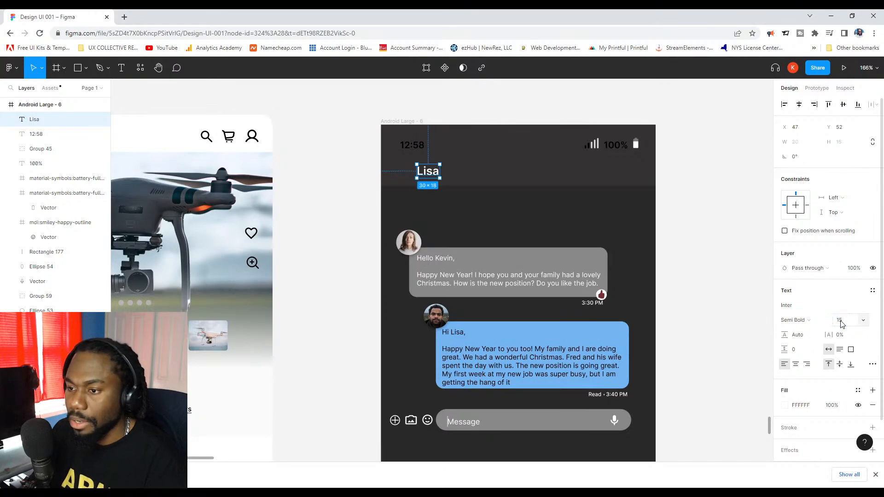
pyautogui.click(529, 219)
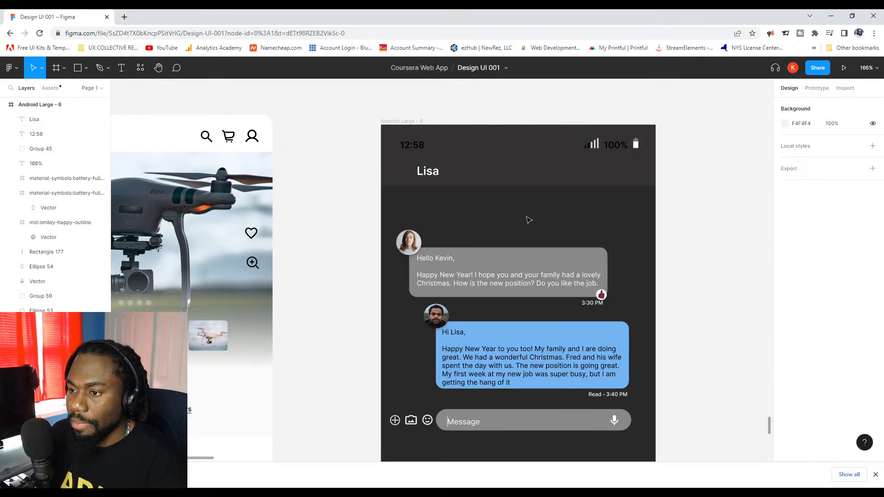
pyautogui.click(434, 177)
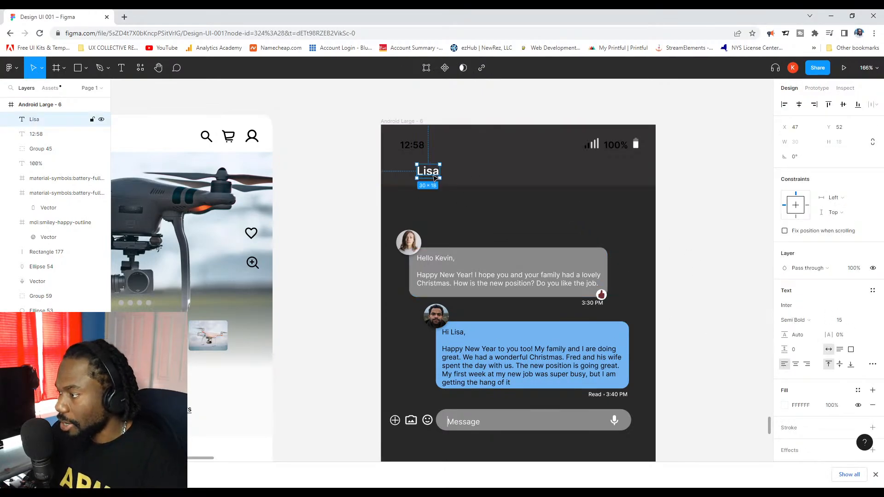
pyautogui.moveTo(434, 178); pyautogui.dragTo(435, 178)
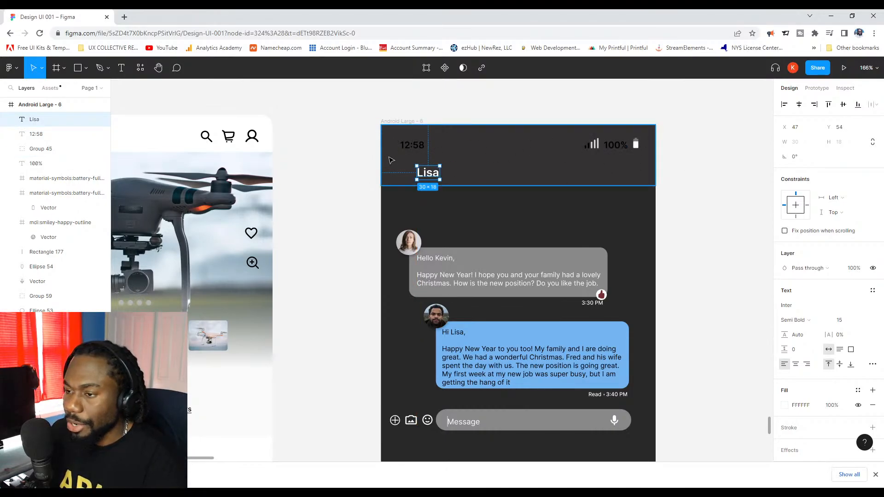
# Recolor the 12:58 time and 100% battery texts in the status bar to white.
pyautogui.click(412, 145)
pyautogui.keyDown('shift'); pyautogui.click(615, 145); pyautogui.keyUp('shift')
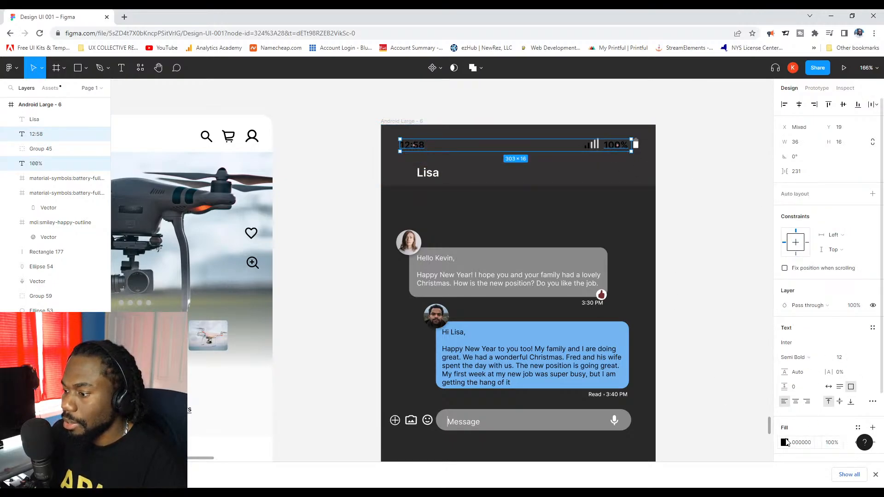
pyautogui.click(784, 443)
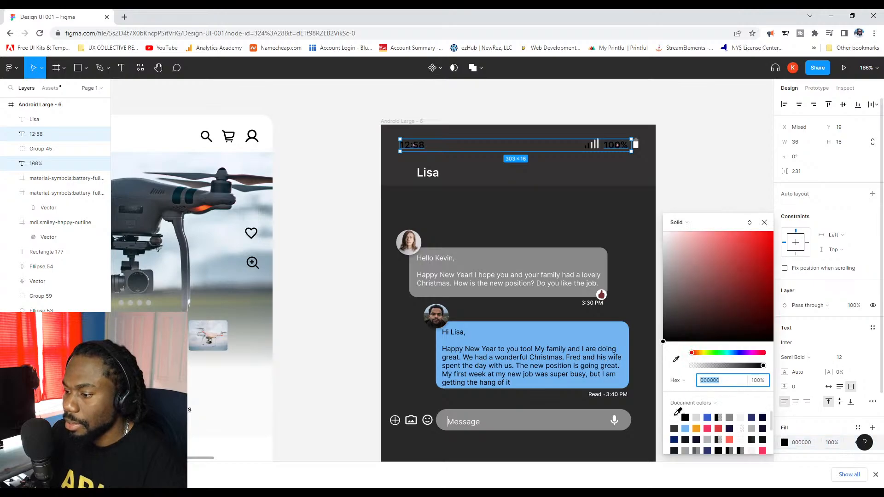
pyautogui.click(700, 183)
pyautogui.keyDown('ctrl'); pyautogui.scroll(5, 586, 148); pyautogui.keyUp('ctrl')
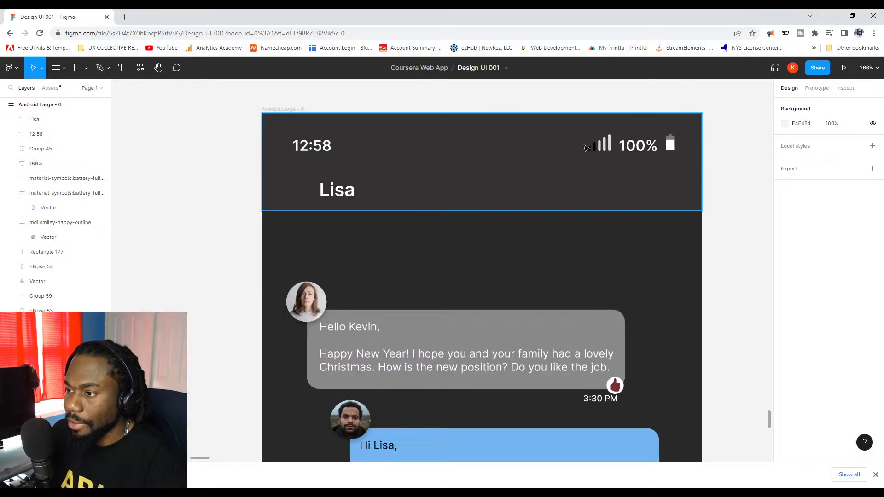
# Try to sample the battery tip's grey as the color of the signal icon's black bars.
pyautogui.click(606, 137)
pyautogui.keyDown('ctrl'); pyautogui.scroll(4, 607, 142); pyautogui.keyUp('ctrl')
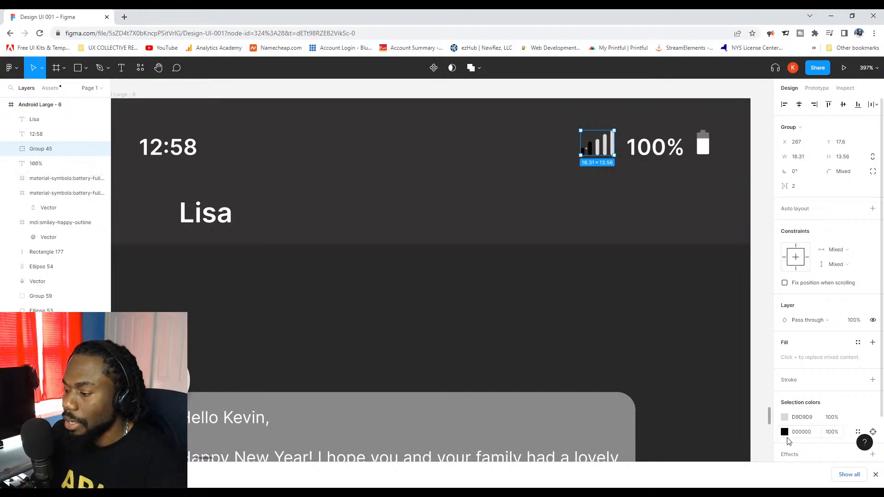
pyautogui.click(785, 433)
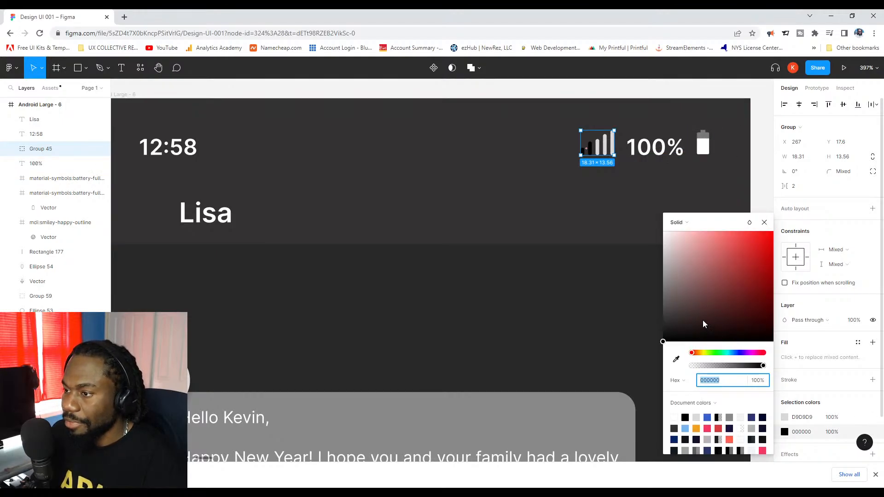
pyautogui.click(675, 360)
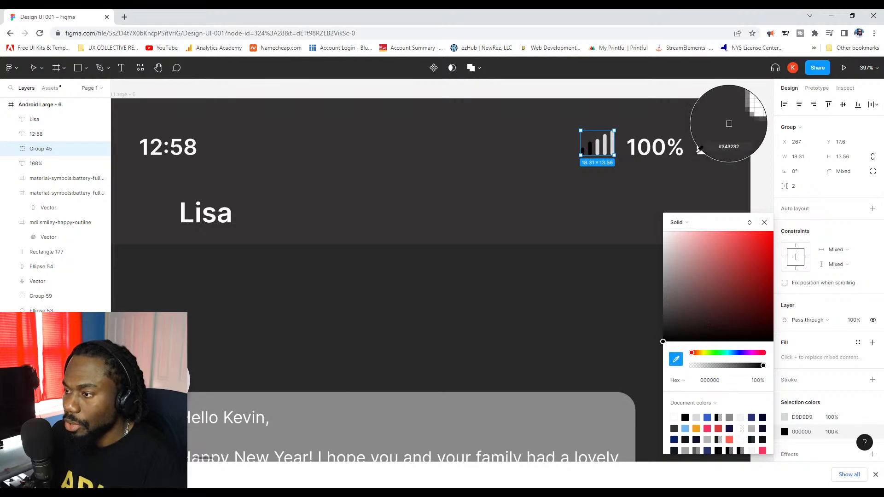
pyautogui.click(704, 133)
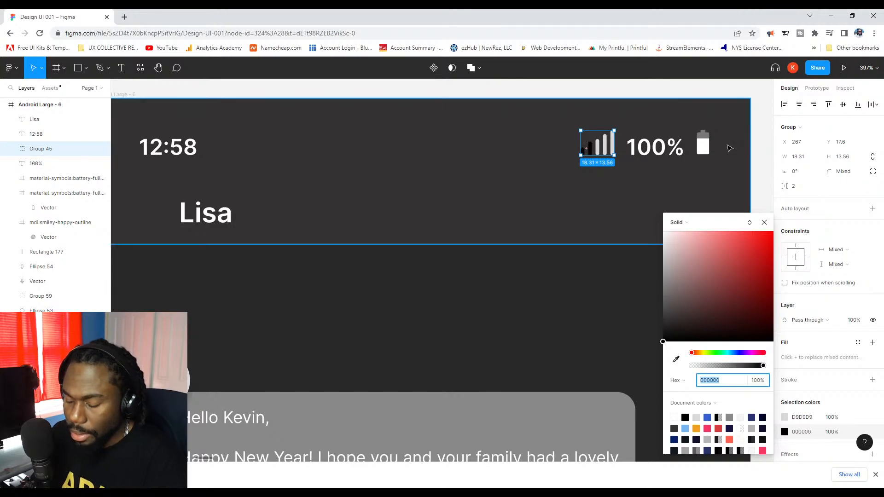
pyautogui.click(729, 152)
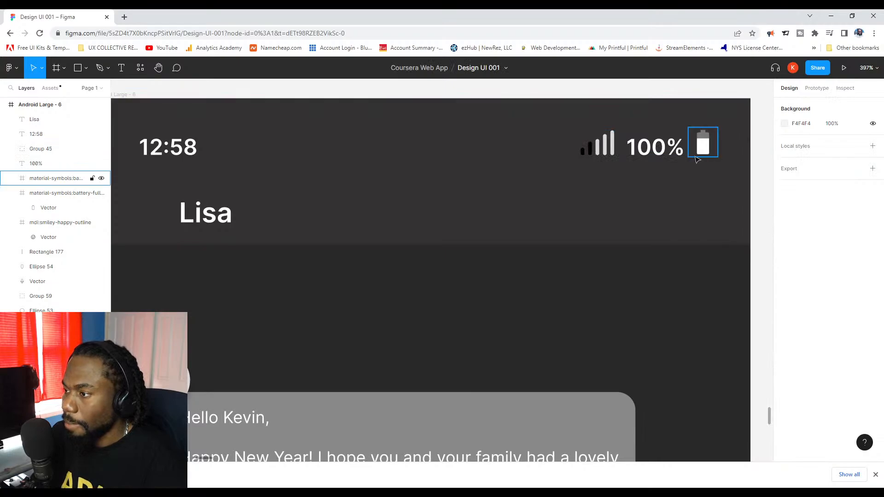
# Recolor the three tallest bars of the signal icon with the battery tip's grey, 787878.
pyautogui.scroll(2, 610, 137)
pyautogui.click(611, 137)
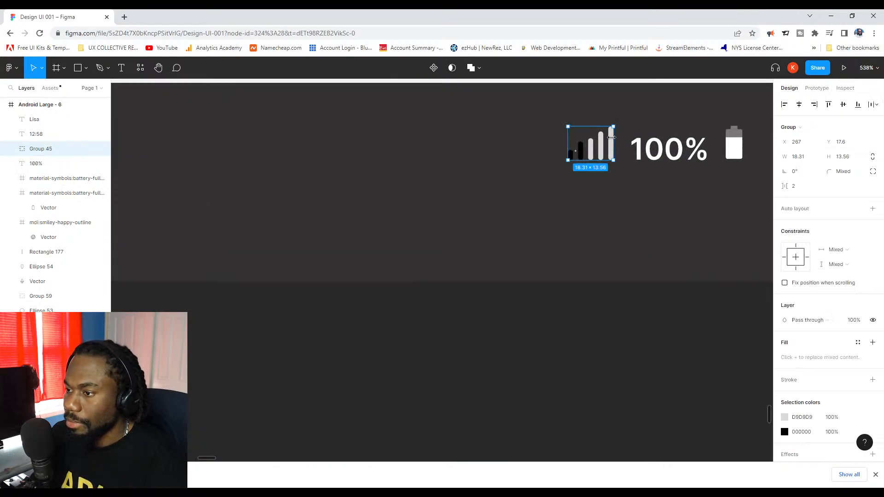
pyautogui.click(607, 140)
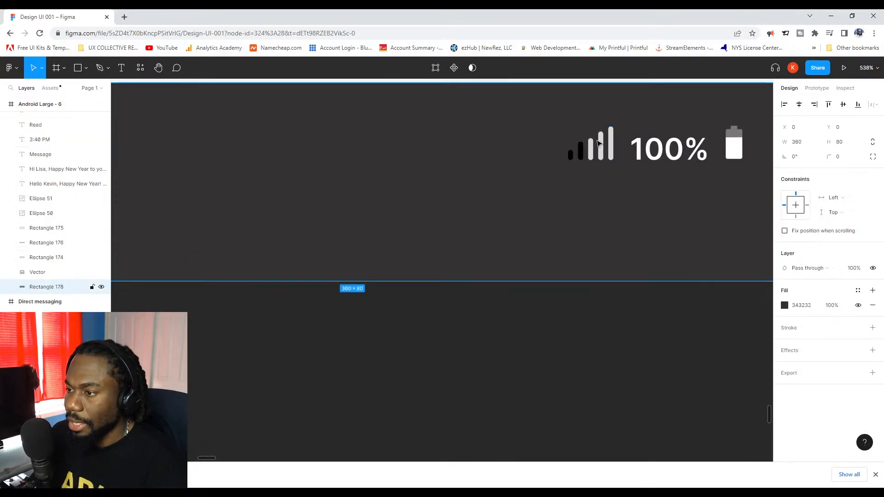
pyautogui.click(603, 146)
pyautogui.doubleClick(601, 145)
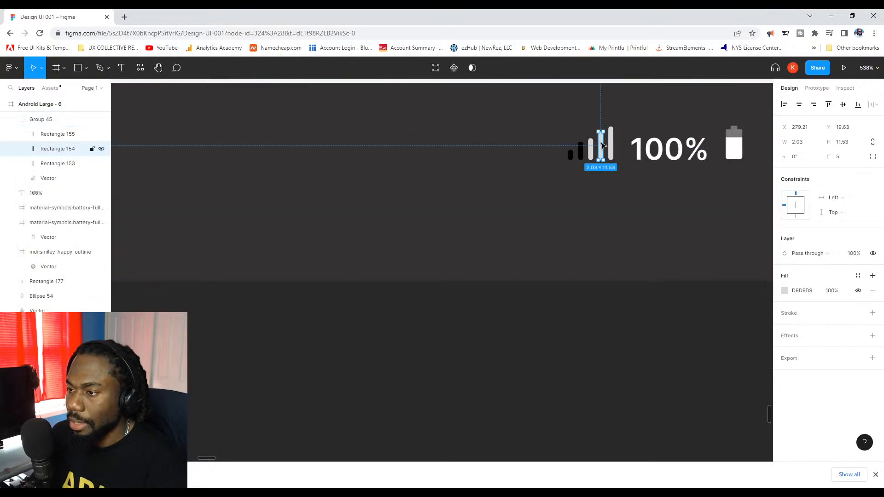
pyautogui.keyDown('shift'); pyautogui.click(611, 145); pyautogui.keyUp('shift')
pyautogui.keyDown('shift'); pyautogui.click(591, 145); pyautogui.keyUp('shift')
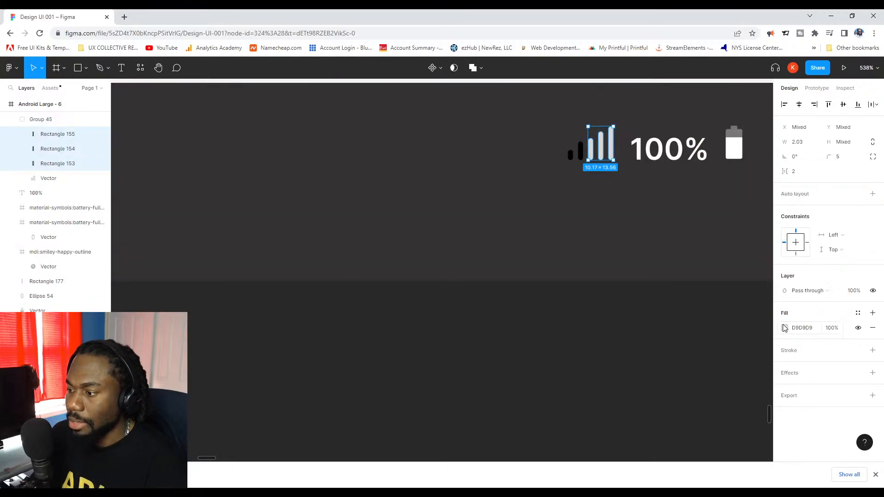
pyautogui.click(784, 327)
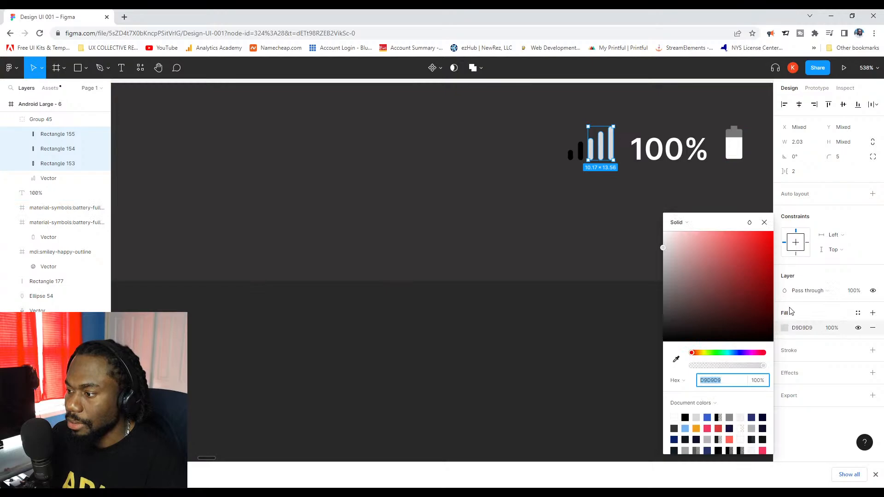
pyautogui.click(677, 360)
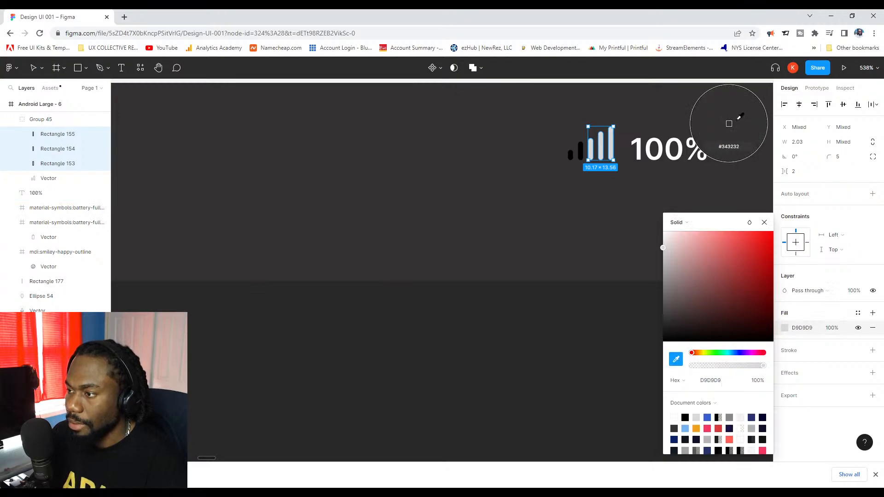
pyautogui.click(729, 125)
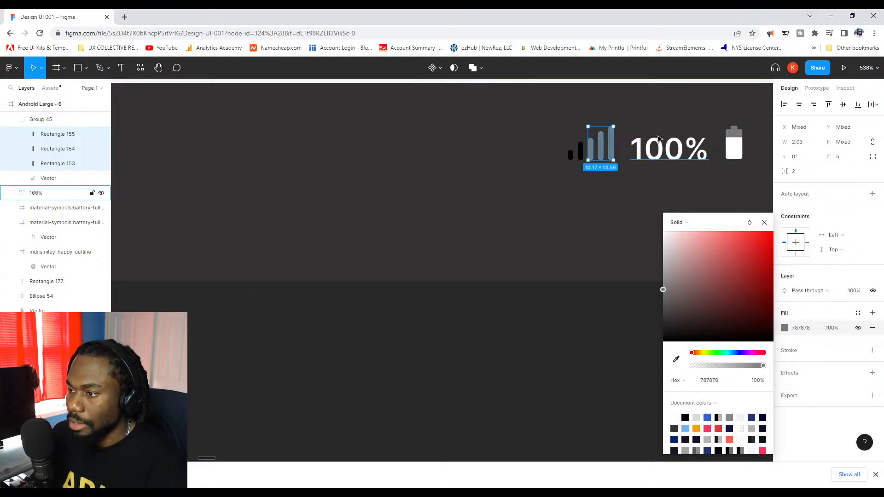
pyautogui.click(655, 123)
# Recolor the signal icon's two short black bars to white.
pyautogui.keyDown('ctrl'); pyautogui.click(578, 152); pyautogui.keyUp('ctrl')
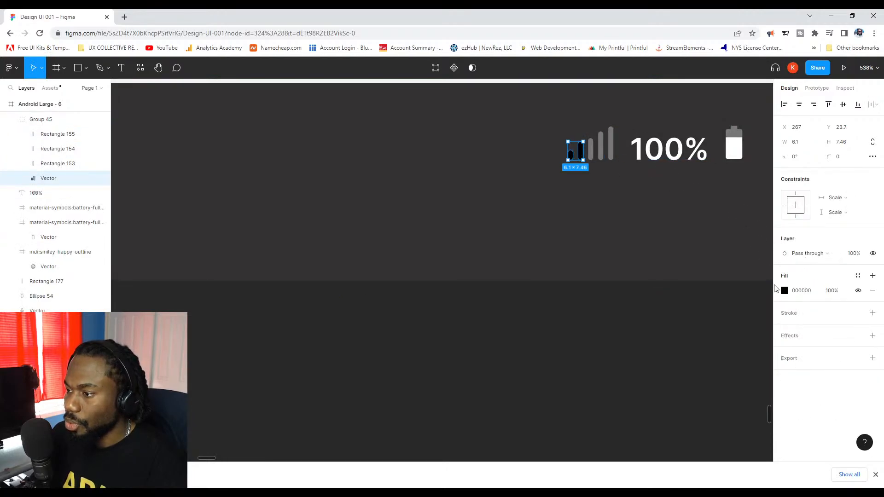
pyautogui.click(784, 292)
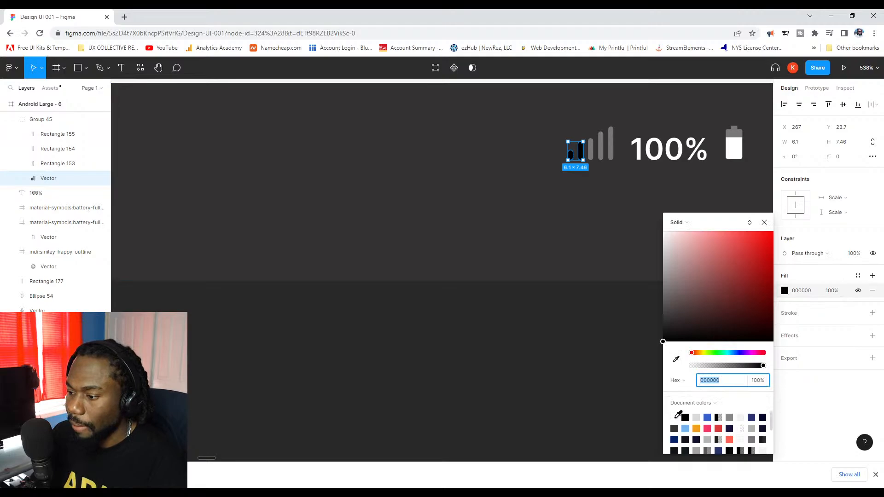
pyautogui.scroll(-5, 594, 258)
pyautogui.click(626, 152)
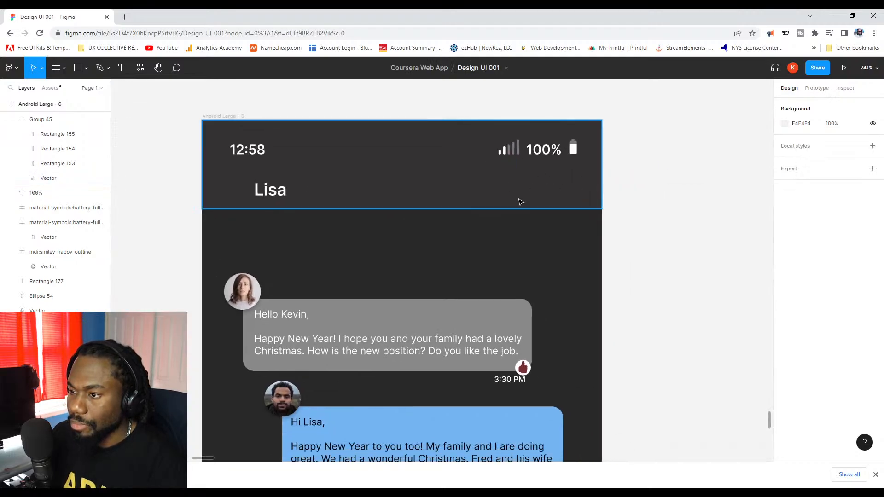
# Review the header and status bar of Android Large - 6 and compare the screen with the neighbouring frames.
pyautogui.hscroll(-2, 521, 202)
pyautogui.hscroll(-1, 534, 171)
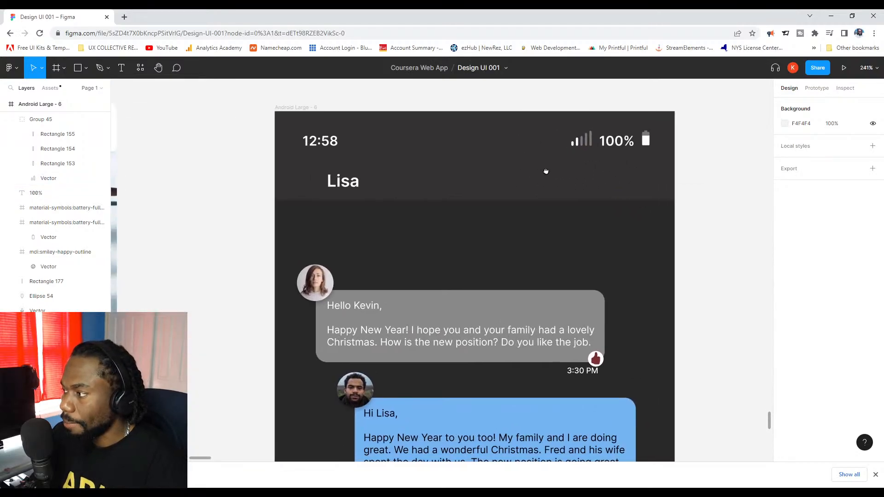
pyautogui.hscroll(-4, 497, 182)
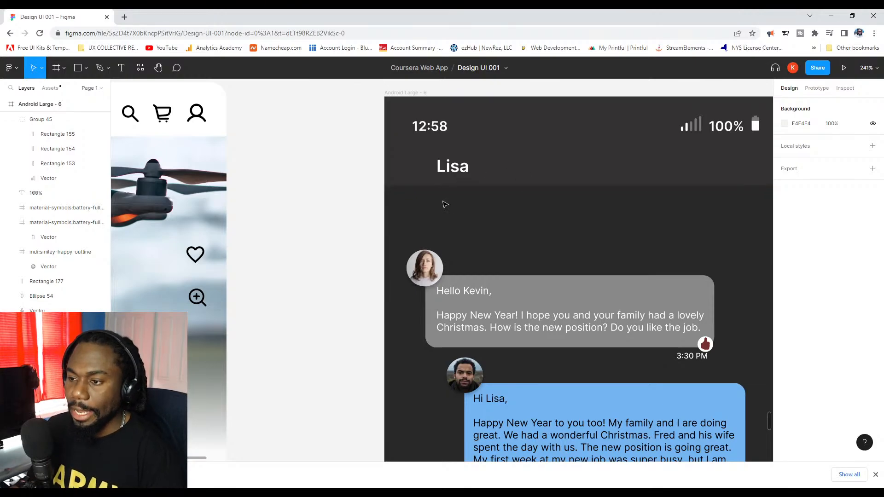
pyautogui.scroll(-3, 516, 184)
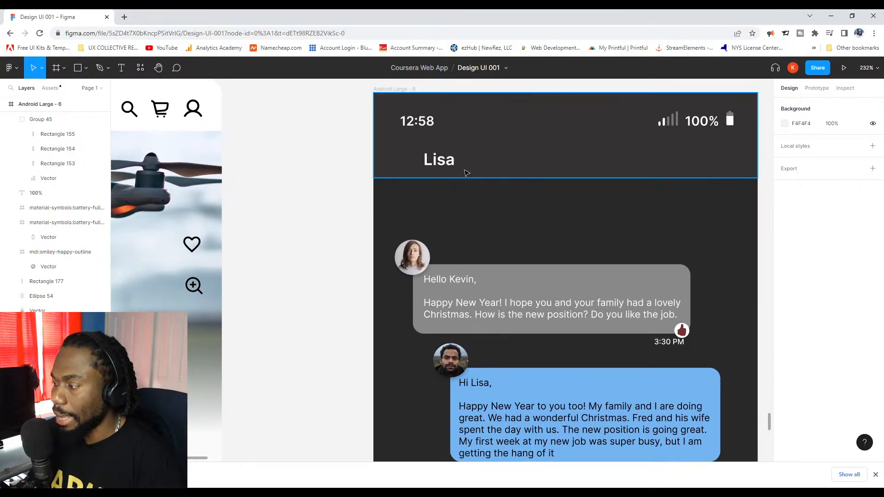
pyautogui.scroll(1, 280, 225)
pyautogui.moveTo(306, 246); pyautogui.dragTo(310, 246)
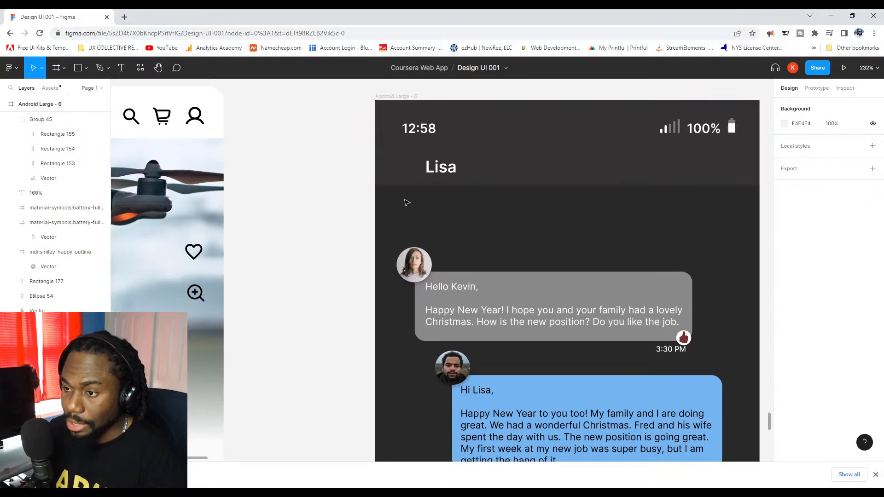
pyautogui.hscroll(-2, 410, 201)
pyautogui.scroll(5, 418, 226)
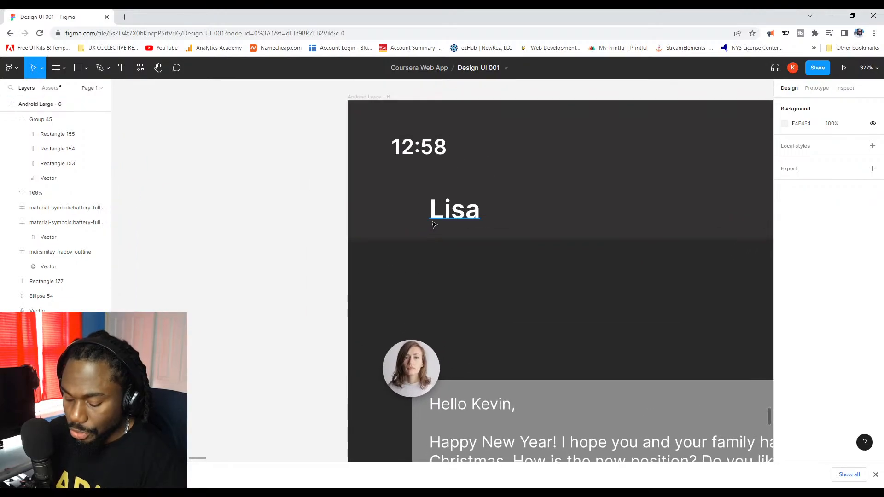
pyautogui.scroll(-10, 548, 237)
pyautogui.scroll(5, 562, 247)
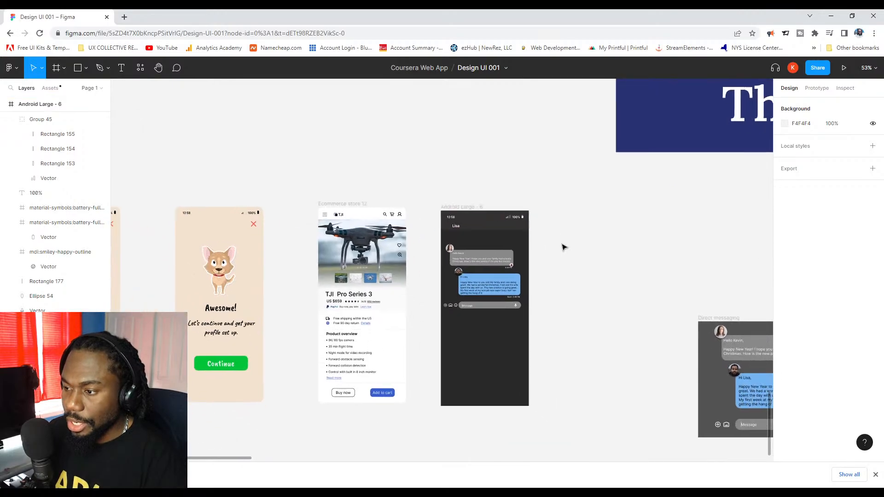
# Build a vertical three-dot menu icon from 3 × 3 circles spaced 2 apart near the header's right edge, at X 343, Y 55.
pyautogui.scroll(5, 486, 257)
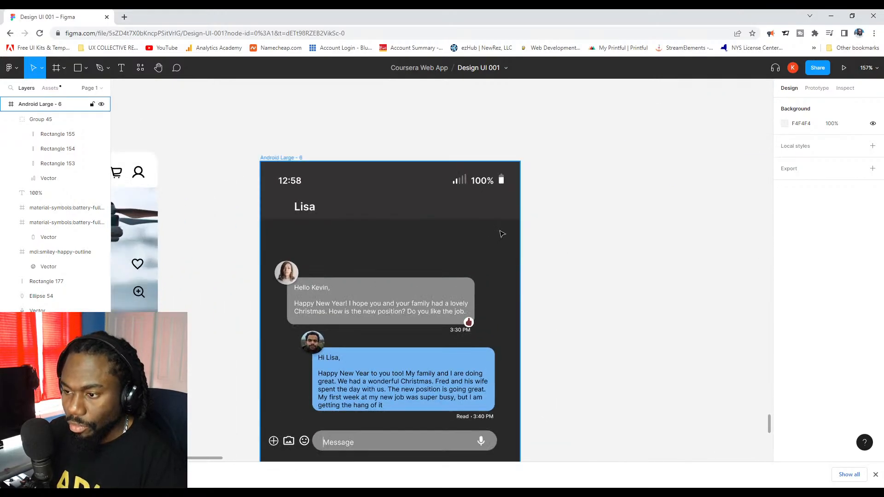
pyautogui.press('o')
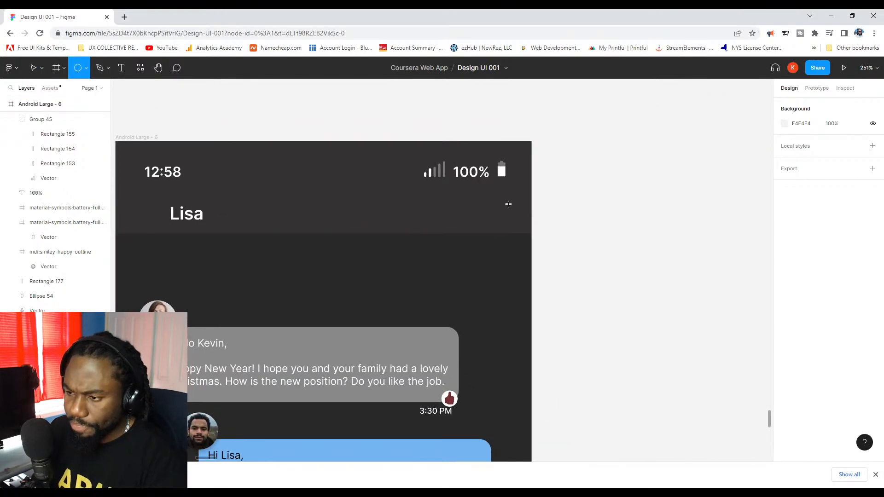
pyautogui.scroll(3, 511, 205)
pyautogui.moveTo(513, 205); pyautogui.dragTo(512, 234)
pyautogui.scroll(3, 516, 208)
pyautogui.scroll(-10, 530, 228)
pyautogui.scroll(10, 534, 228)
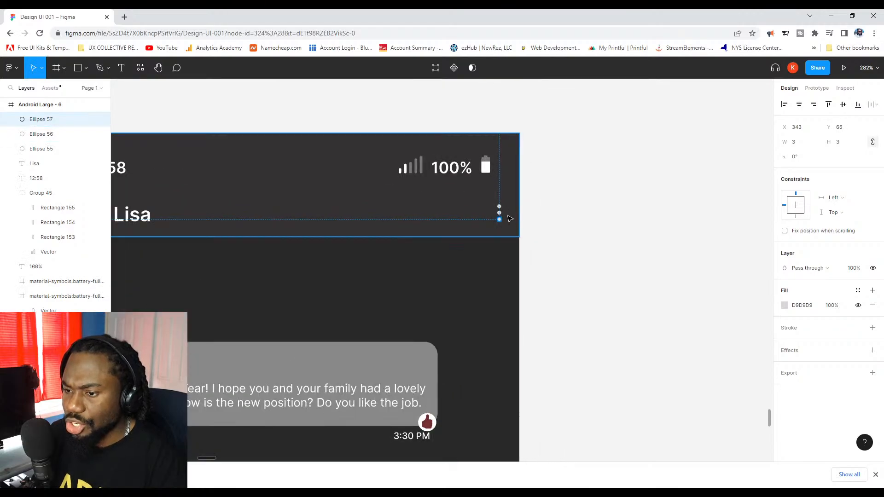
# Group the three menu dots in the header into one object.
pyautogui.keyDown('shift'); pyautogui.click(497, 217); pyautogui.keyUp('shift')
pyautogui.keyDown('shift'); pyautogui.click(497, 196); pyautogui.keyUp('shift')
pyautogui.scroll(-5, 531, 239)
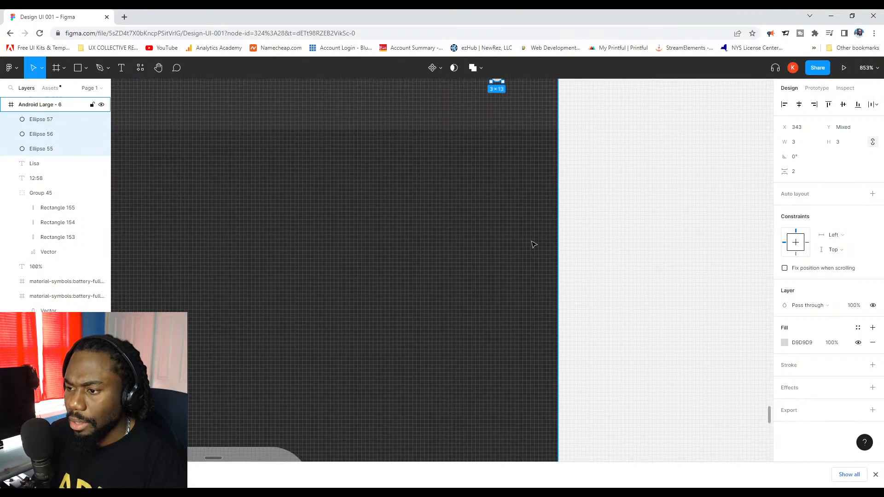
pyautogui.click(571, 245)
pyautogui.scroll(-2, 574, 258)
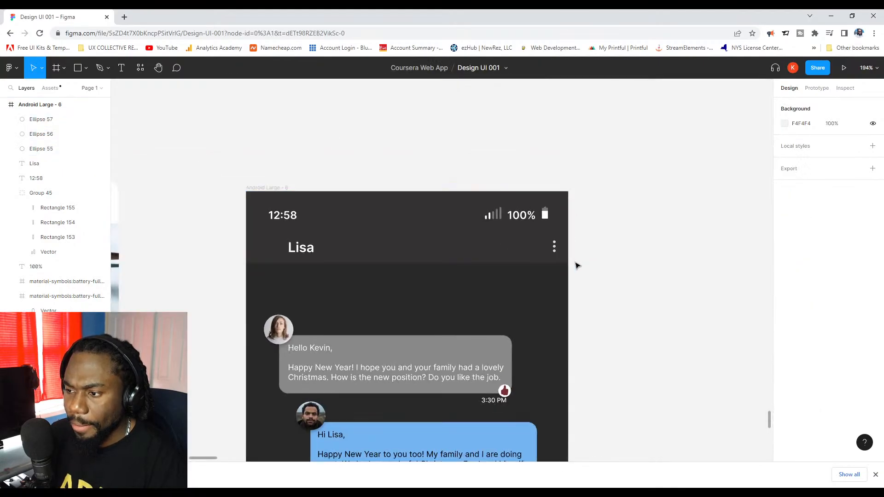
pyautogui.scroll(5, 581, 244)
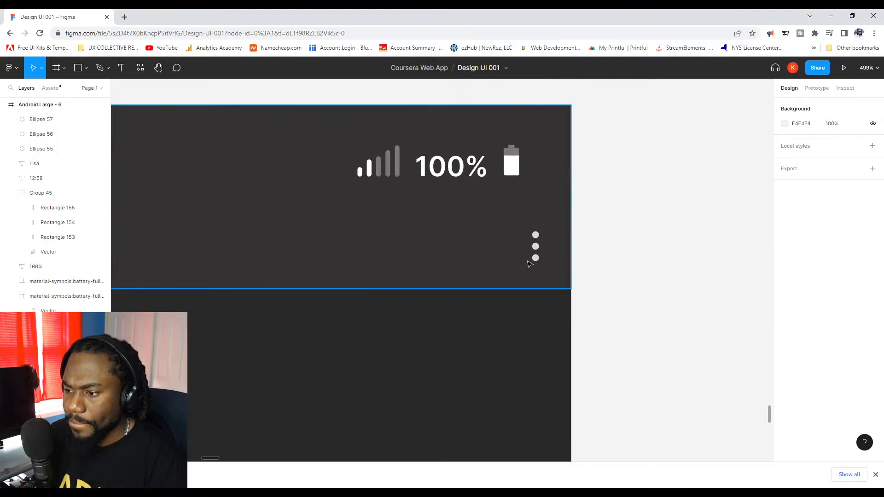
pyautogui.click(535, 259)
pyautogui.keyDown('shift'); pyautogui.click(535, 247); pyautogui.keyUp('shift')
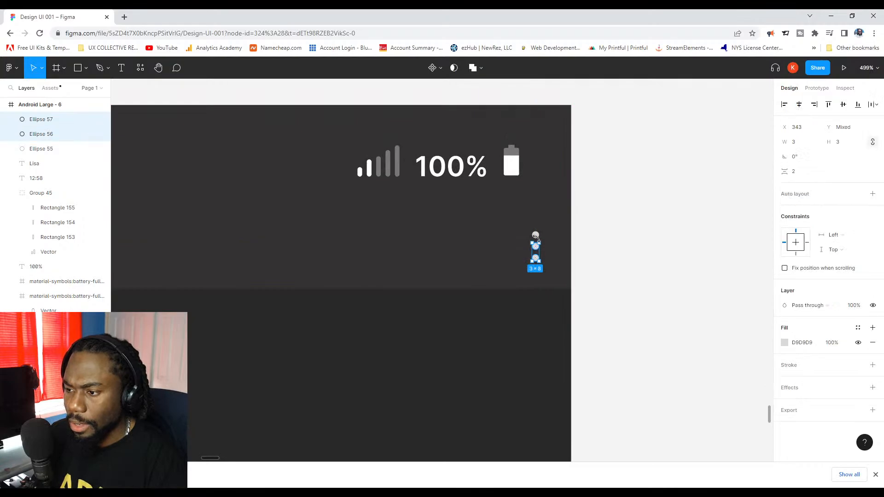
pyautogui.keyDown('shift'); pyautogui.click(536, 236); pyautogui.keyUp('shift')
pyautogui.rightClick(537, 236)
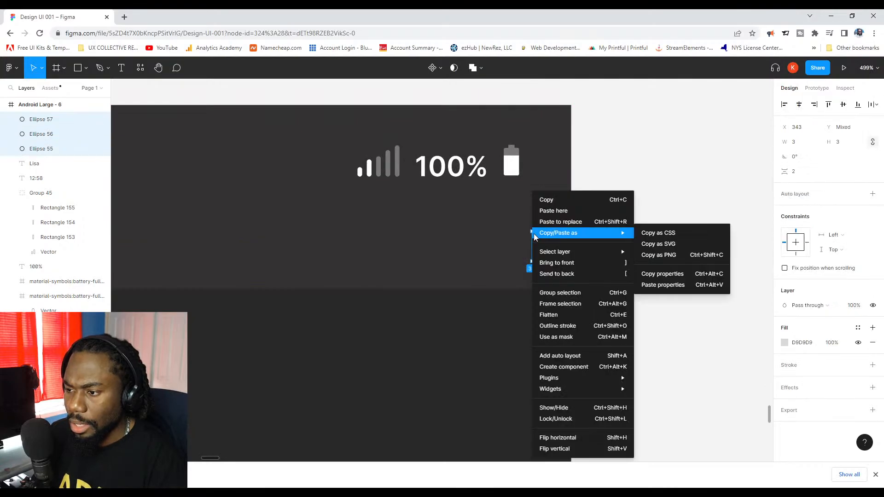
pyautogui.click(554, 294)
# Set the fill of the grouped menu dots to white, FFFFFF.
pyautogui.click(785, 358)
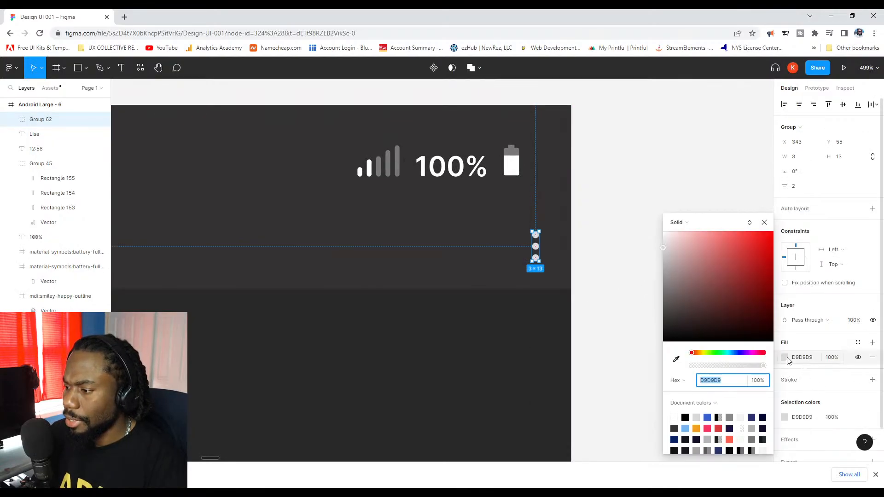
pyautogui.moveTo(663, 247); pyautogui.dragTo(657, 222)
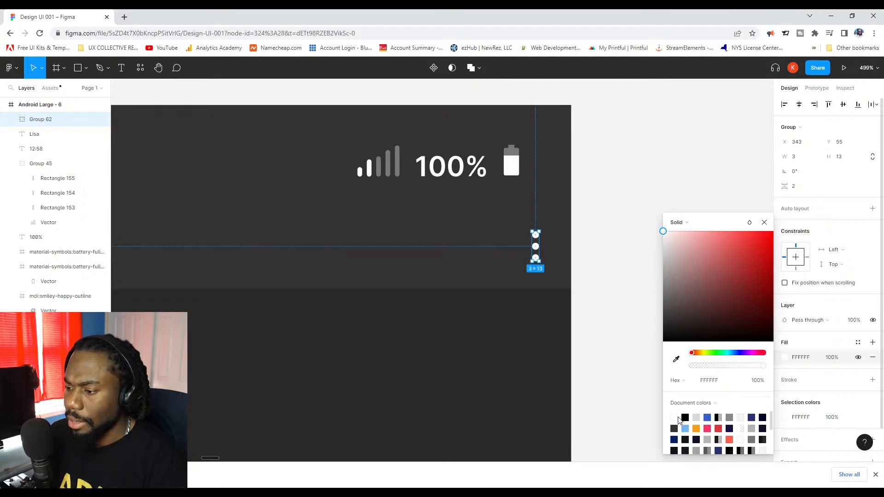
pyautogui.click(626, 345)
# Copy the search icon from Ecommerce store 12 into the messaging header beside the three-dot menu, at X 299, Y 54.
pyautogui.scroll(-3, 608, 317)
pyautogui.hscroll(-3, 619, 253)
pyautogui.scroll(-2, 618, 253)
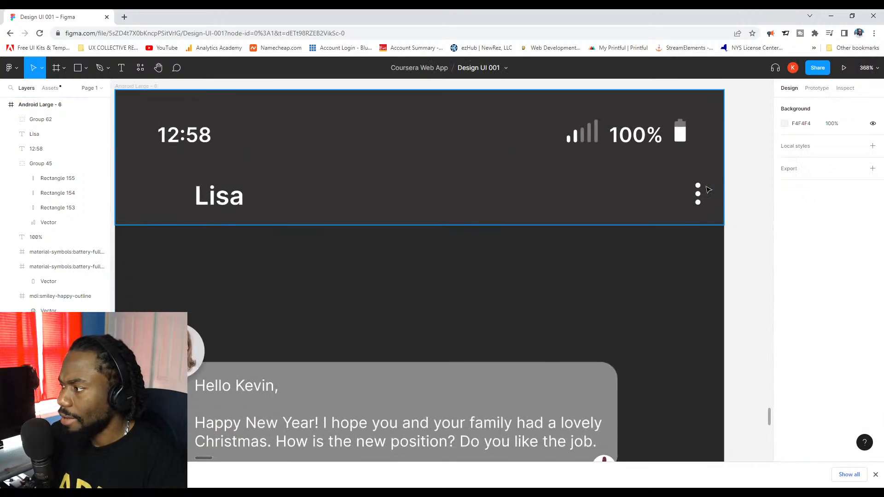
pyautogui.scroll(-6, 527, 217)
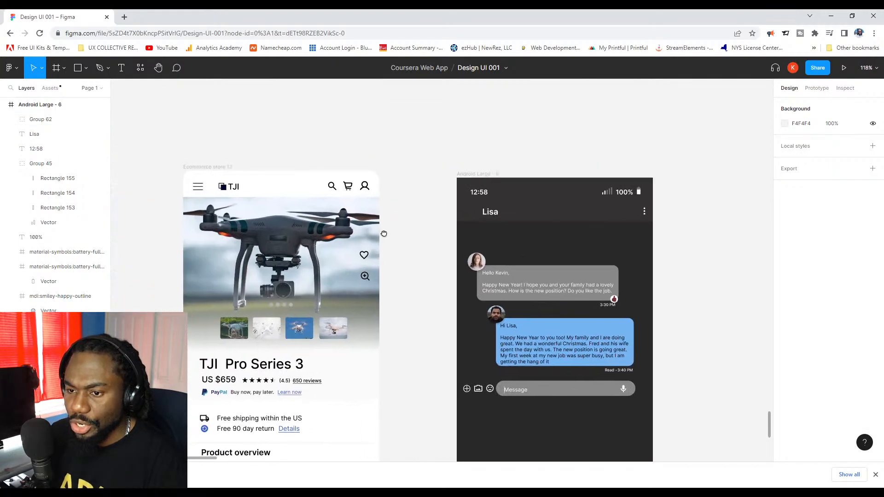
pyautogui.hscroll(-1, 362, 186)
pyautogui.doubleClick(363, 186)
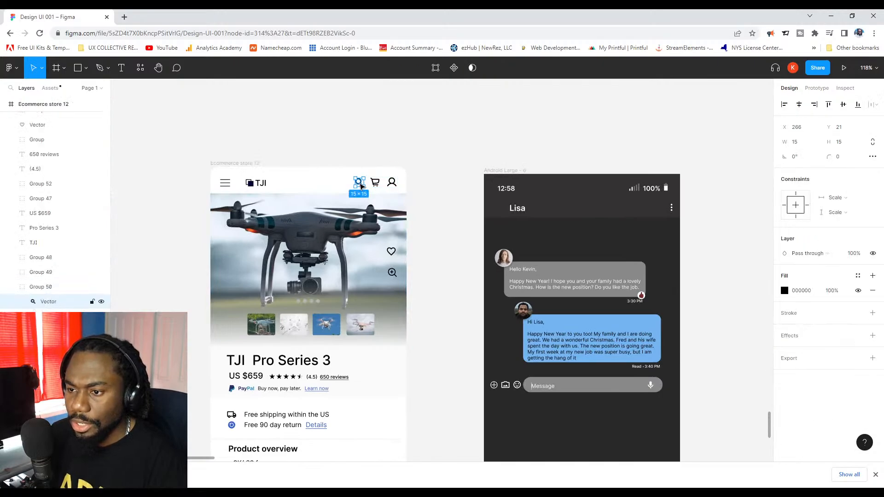
pyautogui.moveTo(362, 185); pyautogui.dragTo(655, 211)
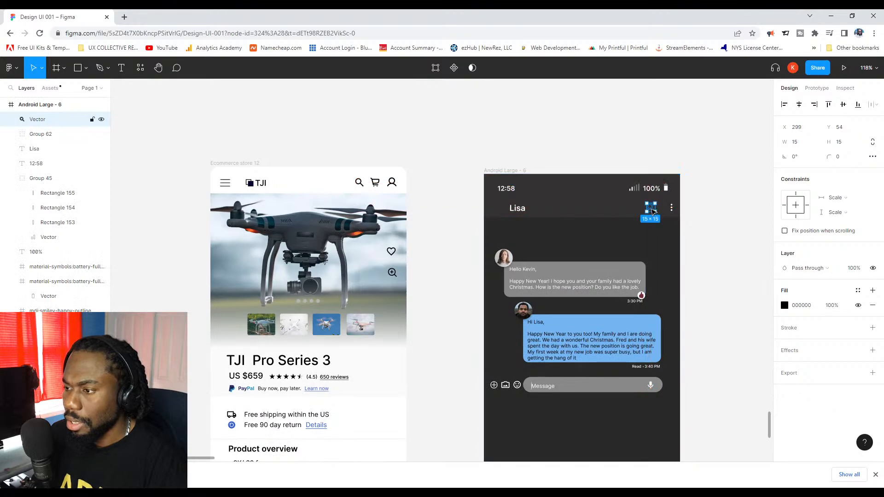
# Recolor the header's search icon to white and move it closer to the three-dot menu, to X 311, Y 55.
pyautogui.scroll(4, 659, 212)
pyautogui.scroll(2, 673, 217)
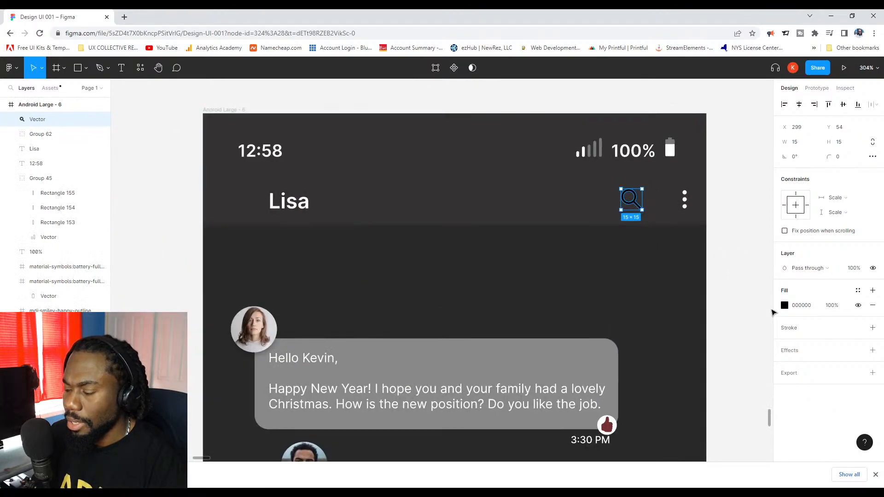
pyautogui.click(785, 306)
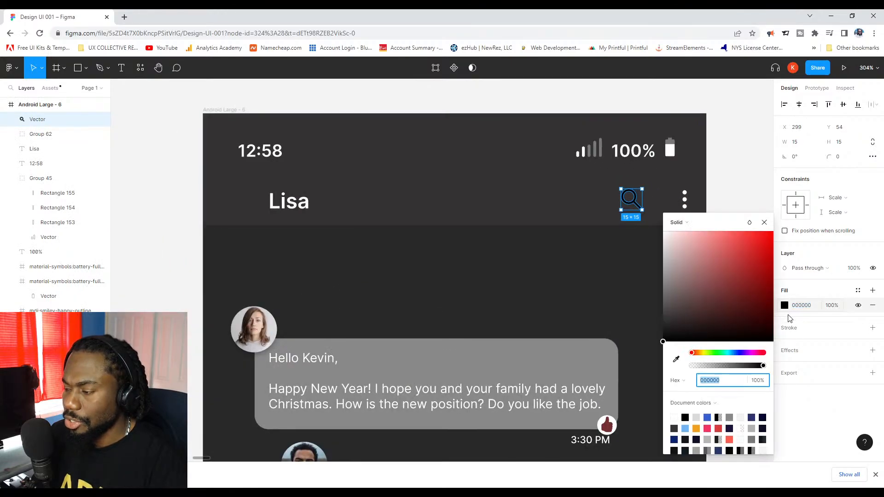
pyautogui.click(674, 417)
pyautogui.click(735, 199)
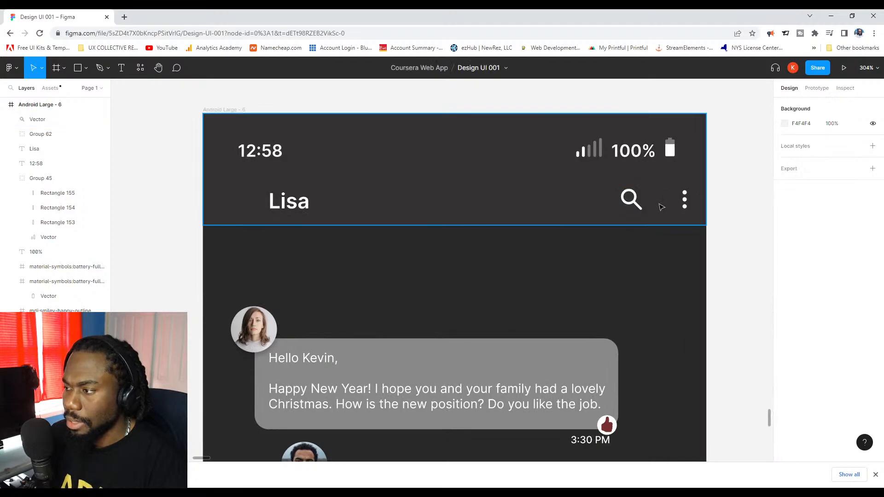
pyautogui.moveTo(632, 206); pyautogui.dragTo(648, 206)
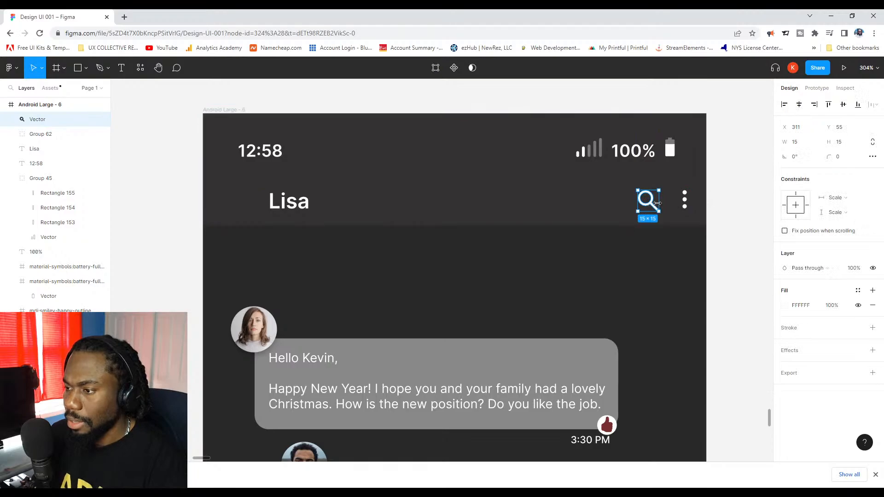
pyautogui.scroll(-5, 617, 207)
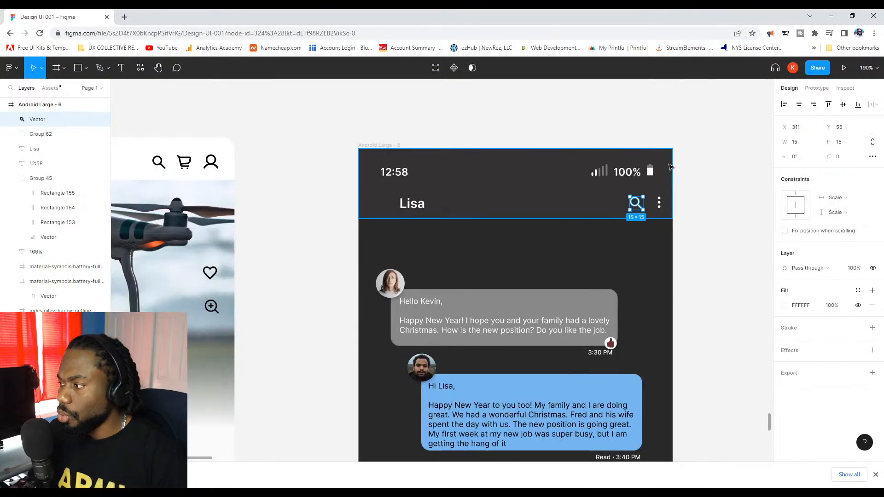
pyautogui.click(12, 68)
pyautogui.moveTo(33, 217)
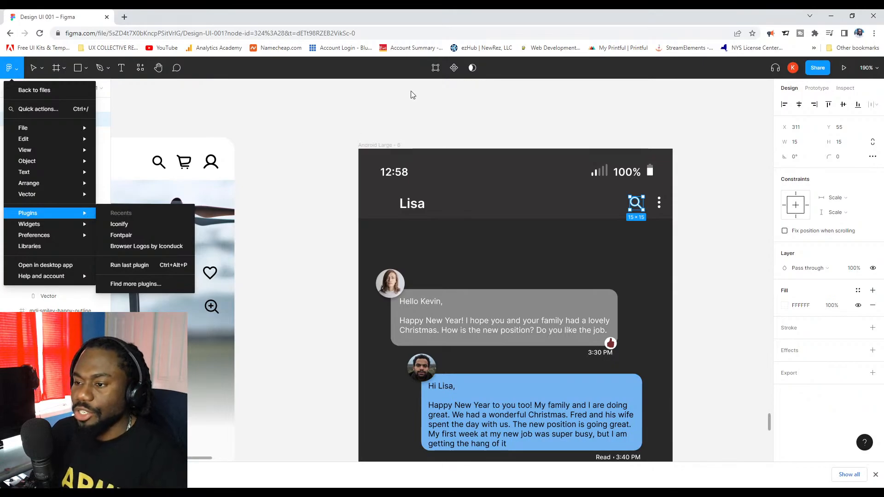
pyautogui.click(545, 125)
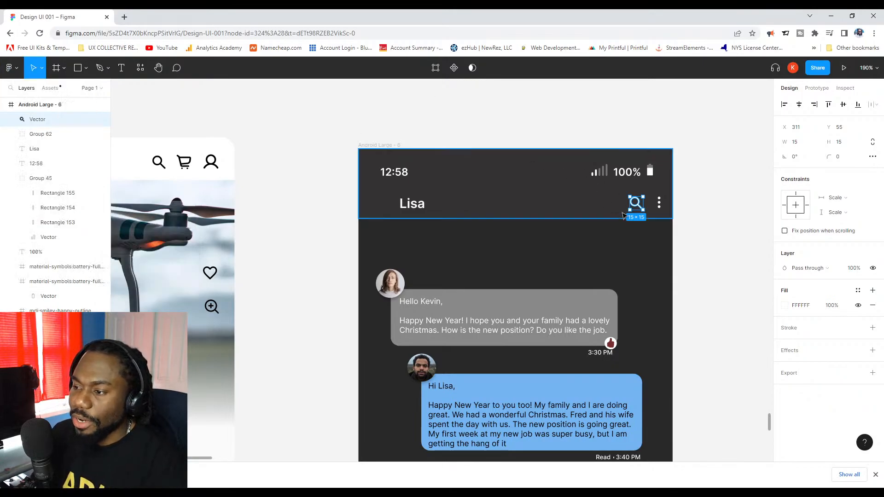
# Draw a rectangle about 15 × 13 in the header between the contact name and the search icon, at X 270, Y 55.
pyautogui.keyDown('ctrl'); pyautogui.scroll(5, 686, 208); pyautogui.keyUp('ctrl')
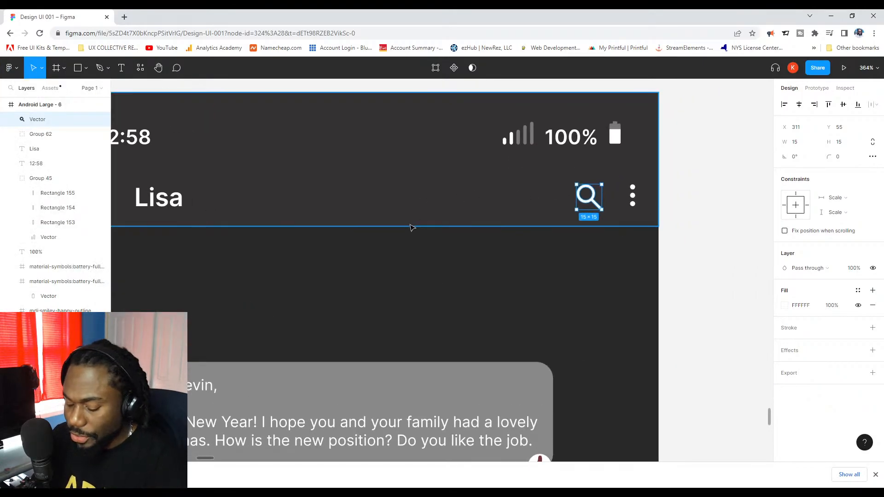
pyautogui.press('r')
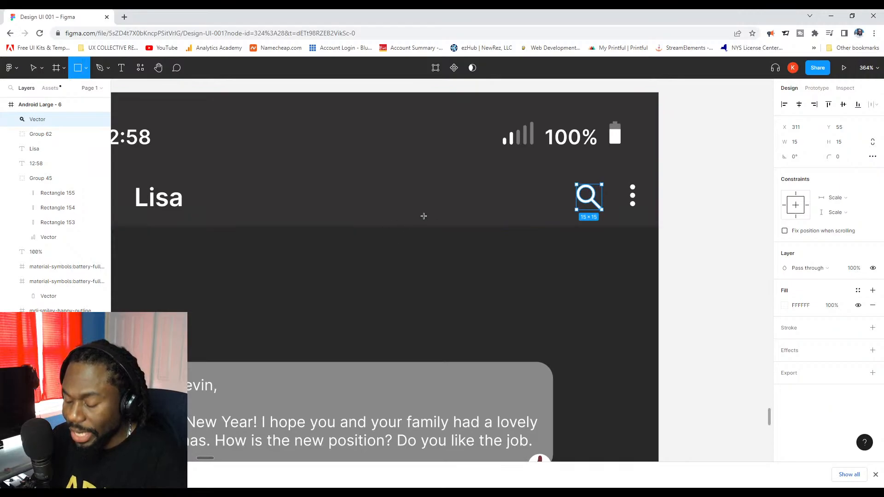
pyautogui.moveTo(507, 184)
pyautogui.mouseDown()
pyautogui.moveTo(539, 213)
pyautogui.moveTo(532, 210)
pyautogui.mouseUp()
pyautogui.keyDown('ctrl'); pyautogui.scroll(2, 533, 204); pyautogui.keyUp('ctrl')
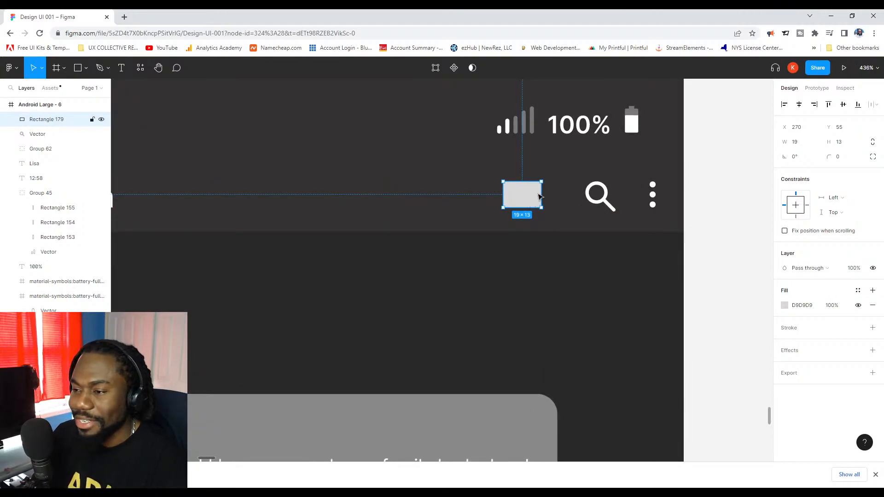
pyautogui.moveTo(544, 188); pyautogui.dragTo(536, 188)
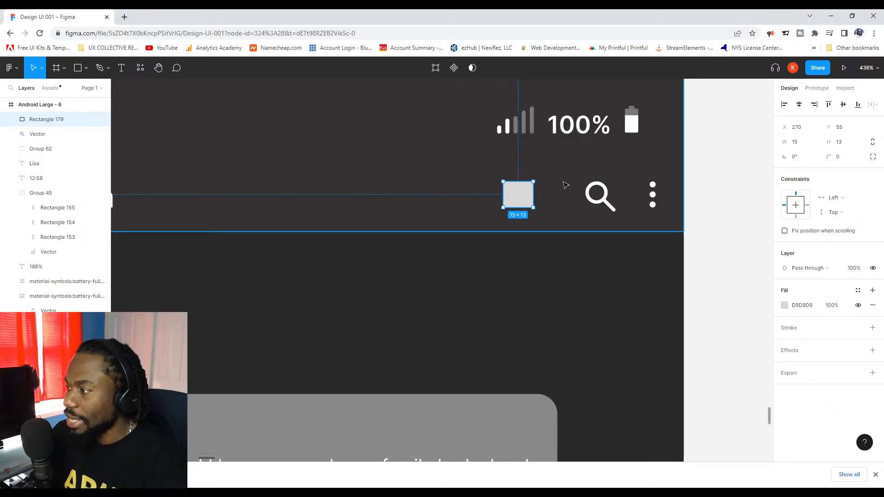
# Draw a 12 × 12 triangle, rotate it 90°, and place it against the rectangle's edge facing the search icon, at X 284, Y 68.
pyautogui.click(84, 68)
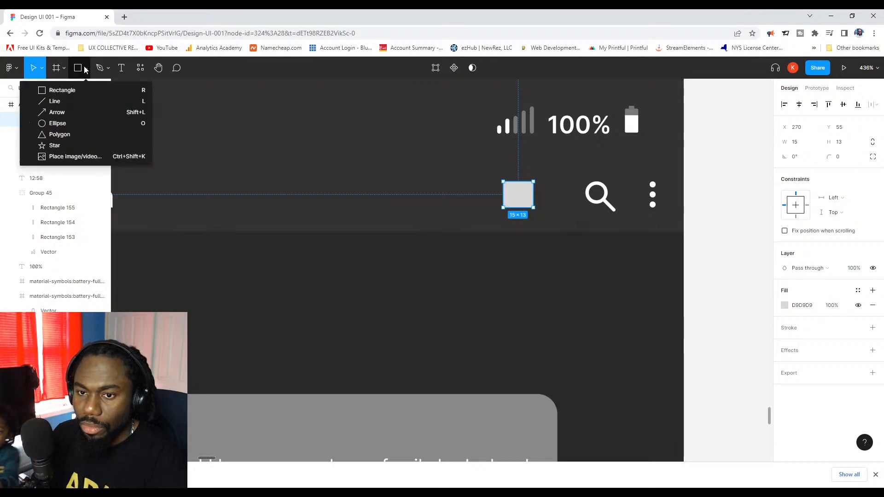
pyautogui.press('Escape')
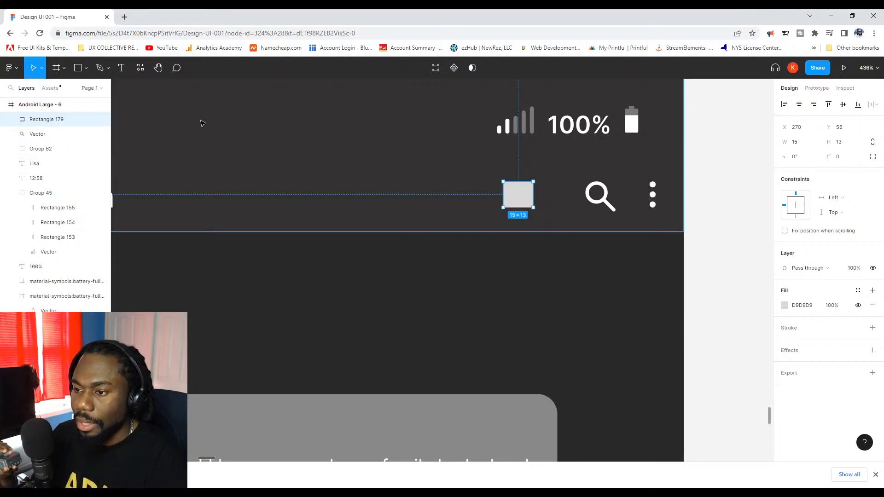
pyautogui.click(78, 68)
pyautogui.click(87, 68)
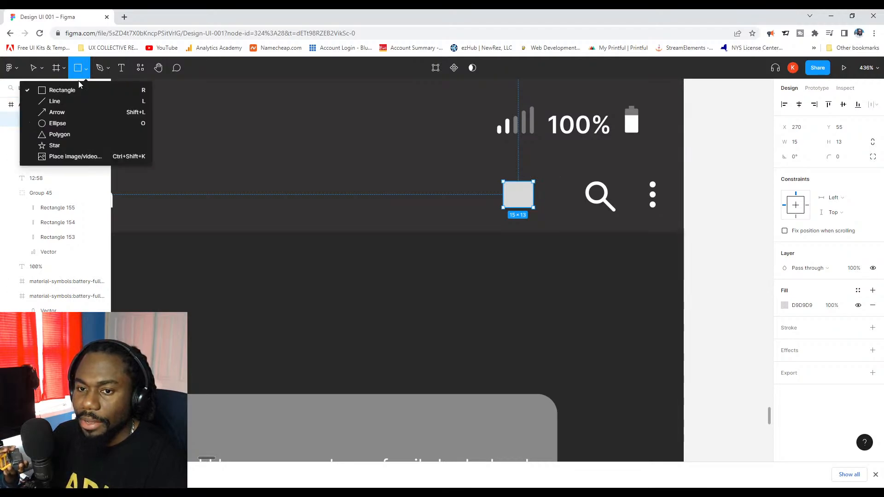
pyautogui.click(68, 136)
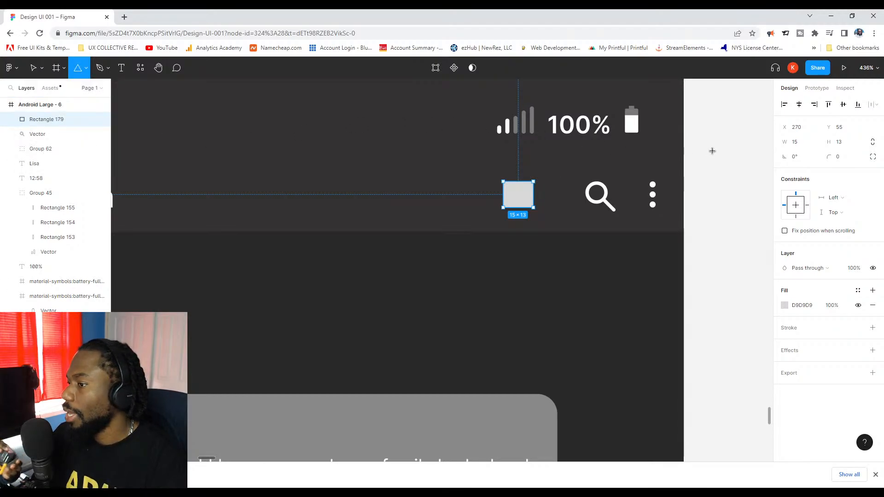
pyautogui.moveTo(688, 151)
pyautogui.mouseDown()
pyautogui.moveTo(711, 175)
pyautogui.moveTo(532, 198)
pyautogui.moveTo(543, 201)
pyautogui.moveTo(543, 177)
pyautogui.moveTo(517, 174)
pyautogui.mouseUp()
pyautogui.moveTo(543, 204); pyautogui.dragTo(549, 200)
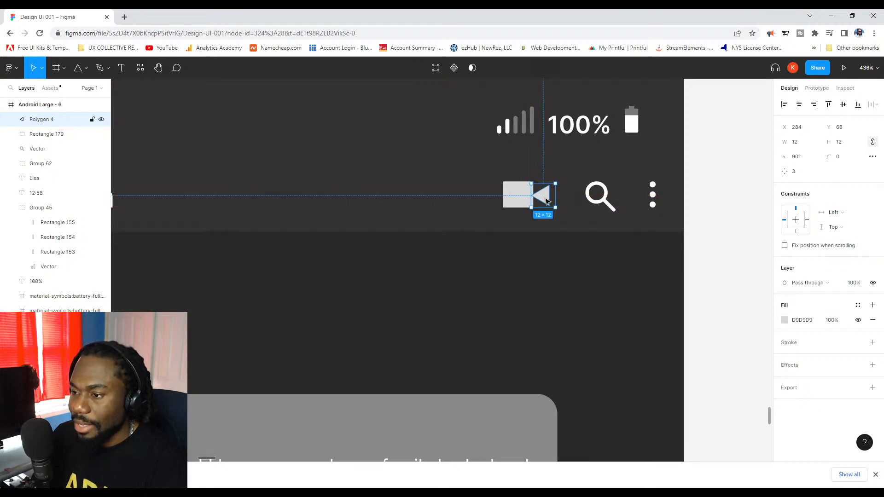
# Combine the rectangle and triangle into a single video camera shape with a Union.
pyautogui.scroll(3, 541, 202)
pyautogui.scroll(-2, 541, 198)
pyautogui.keyDown('shift'); pyautogui.click(511, 193); pyautogui.keyUp('shift')
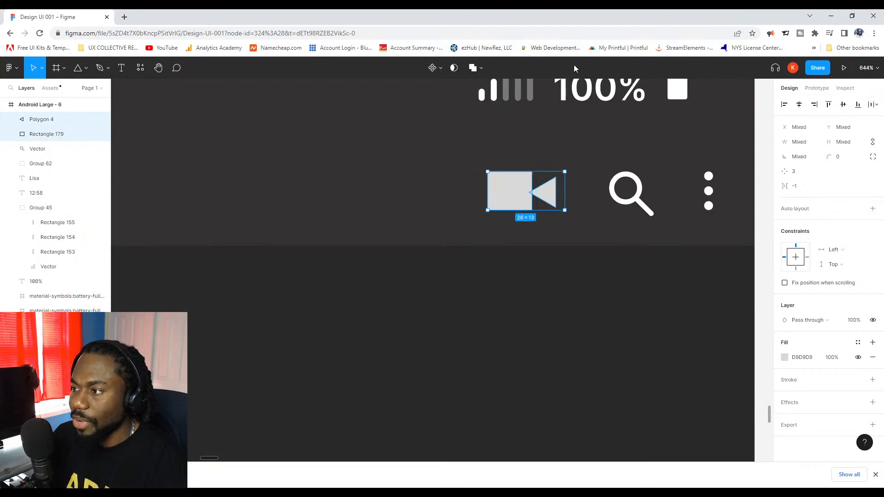
pyautogui.click(483, 70)
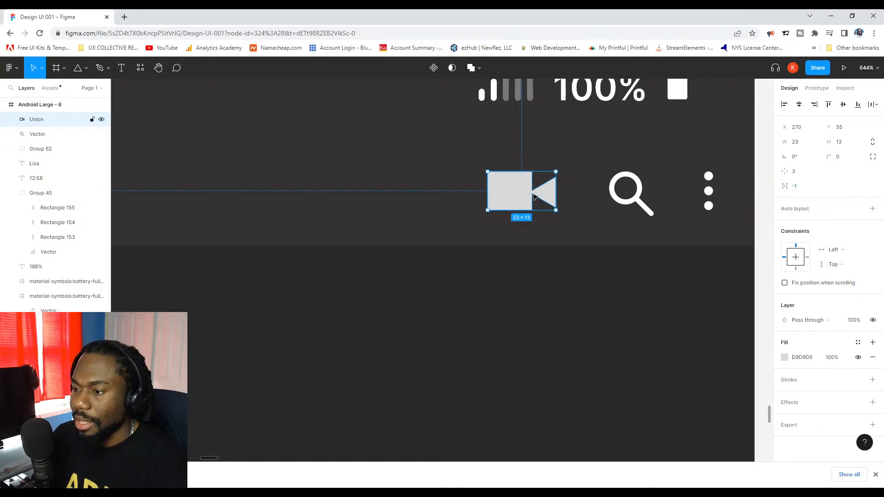
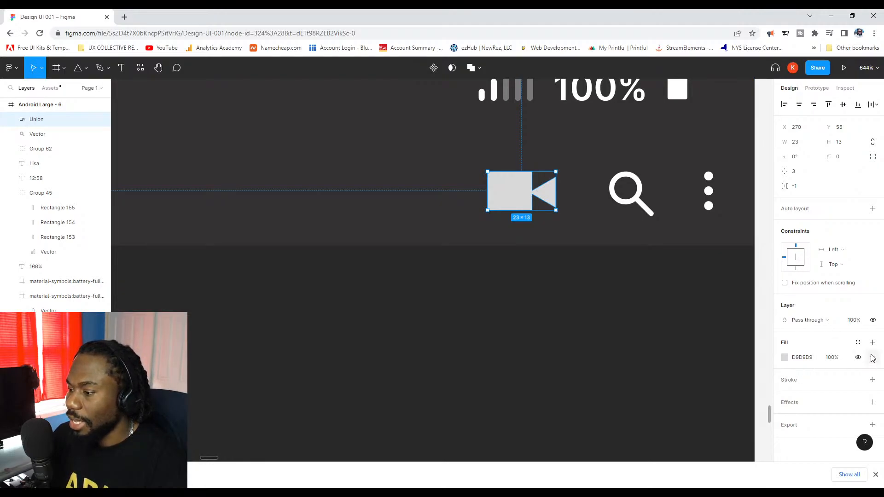
# Add a black inside stroke of 1 to the camera shape and remove its fill.
pyautogui.click(873, 380)
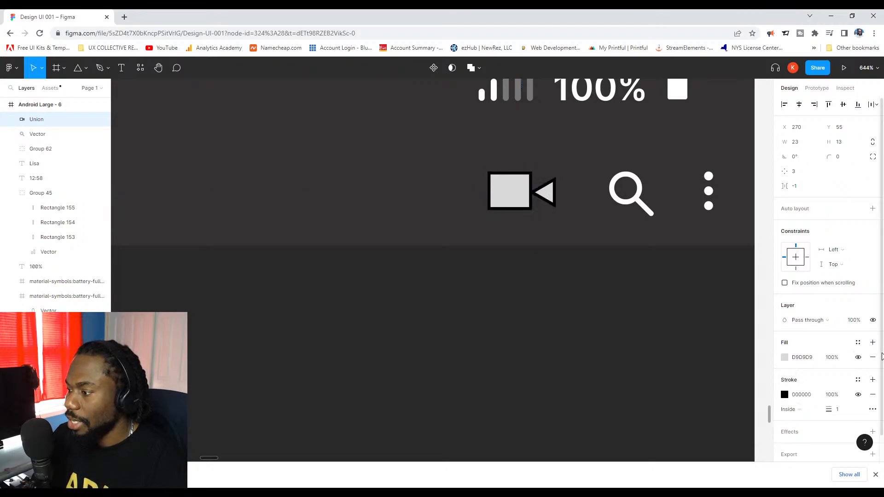
pyautogui.click(872, 362)
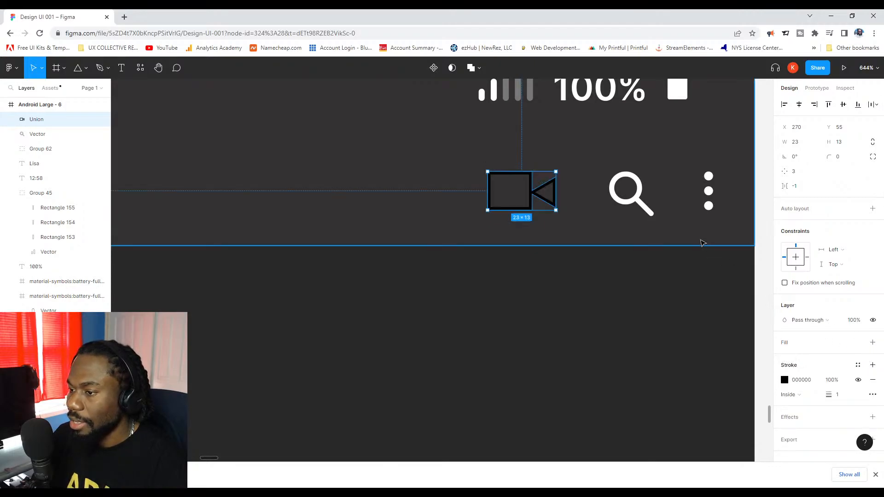
pyautogui.scroll(-2, 592, 218)
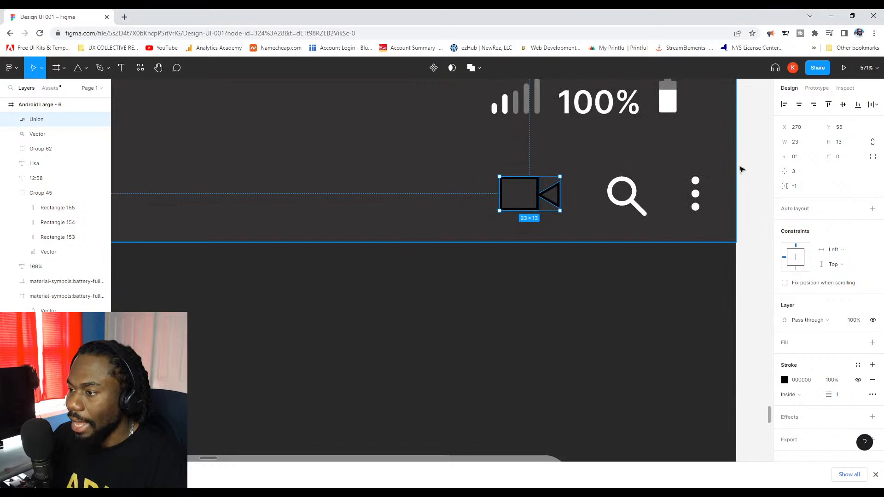
pyautogui.click(745, 170)
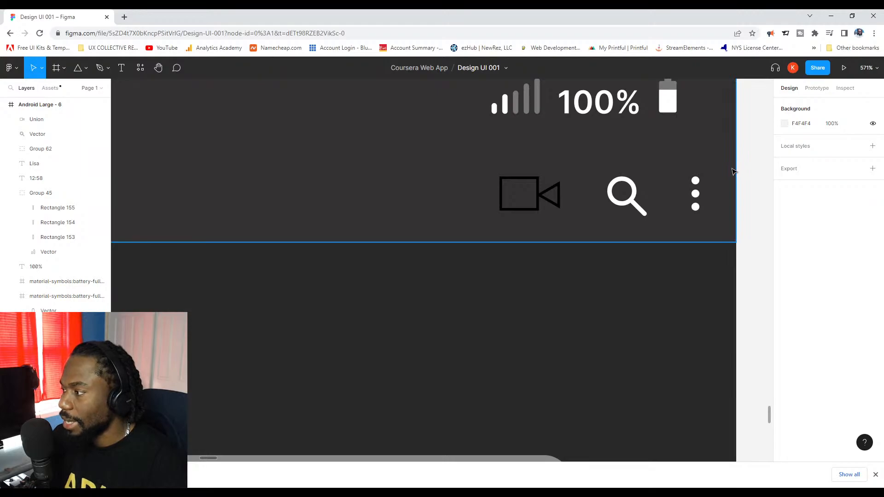
# Undo the camera shape's outline styling and its union, separating the rectangle from the triangle.
pyautogui.scroll(3, 546, 196)
pyautogui.click(535, 193)
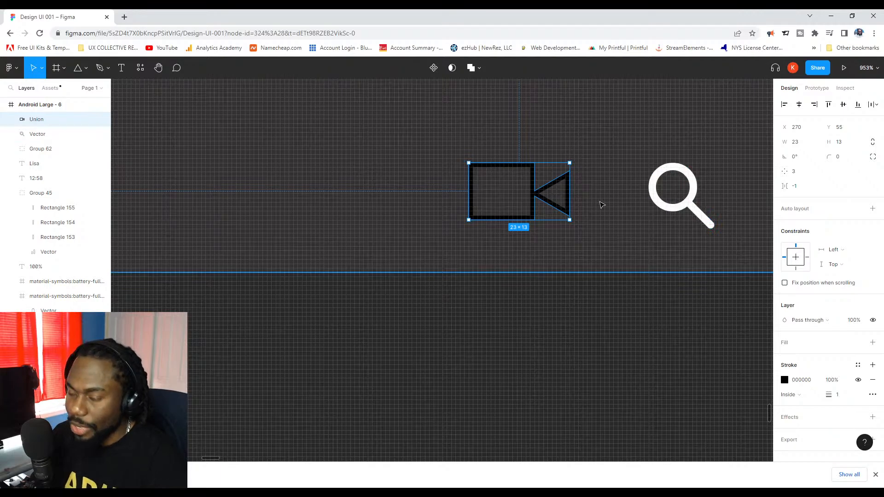
pyautogui.click(605, 204)
pyautogui.click(558, 200)
pyautogui.hotkey('ctrl', 'alt', 'v')
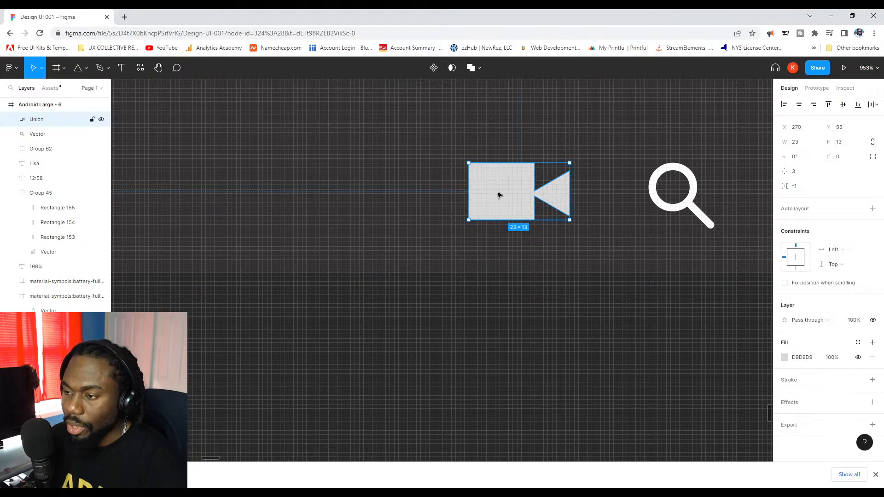
pyautogui.hotkey('ctrl', 'shift', 'g')
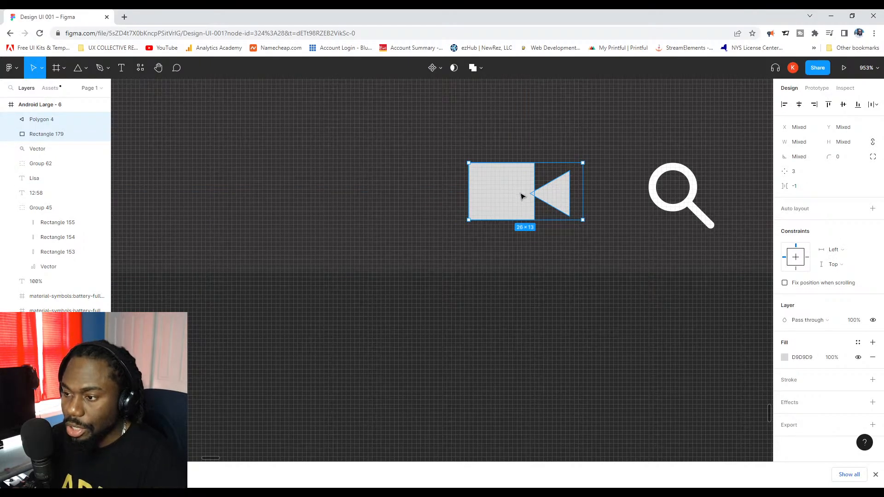
# Set the corner radius of the camera body rectangle to 1.
pyautogui.click(598, 174)
pyautogui.click(511, 192)
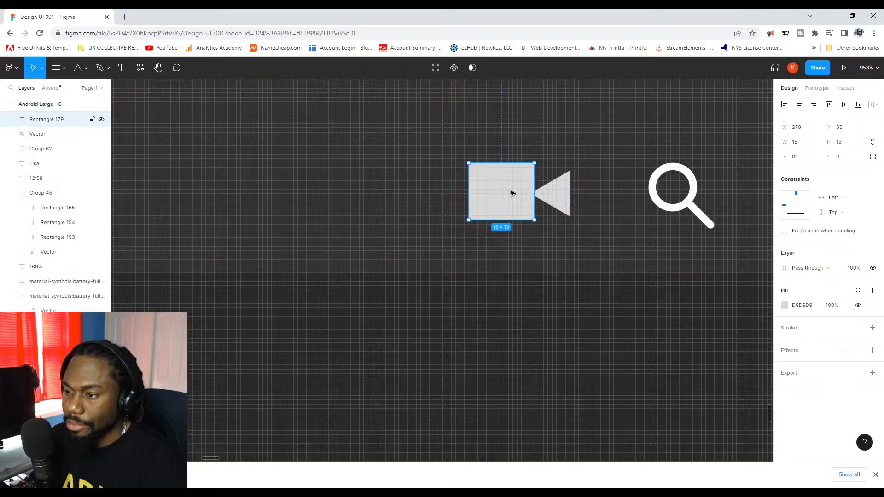
pyautogui.click(834, 157)
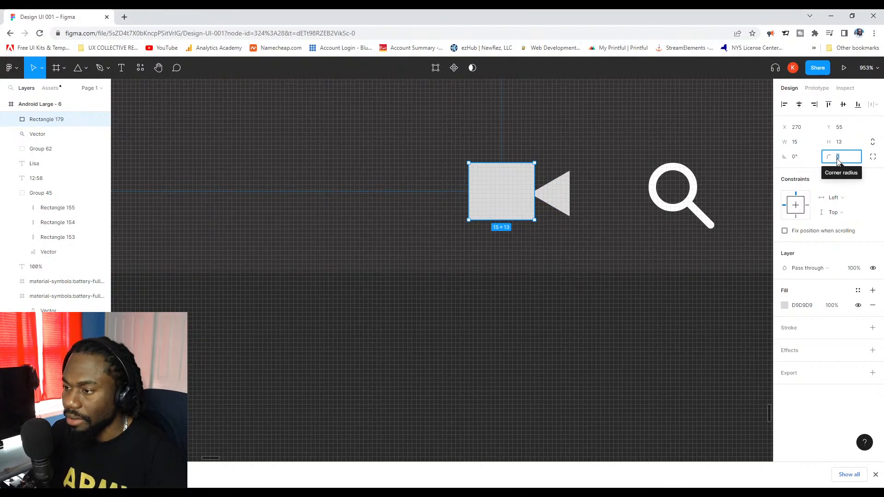
pyautogui.write('1')
pyautogui.press('Return')
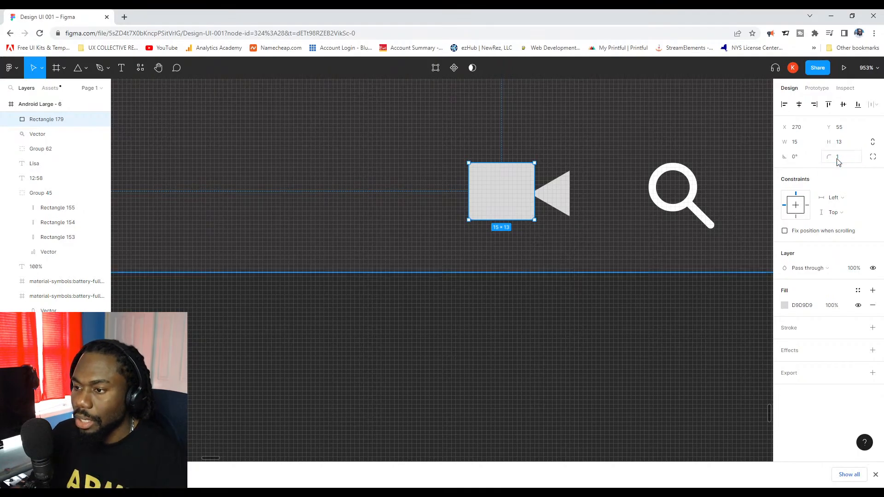
pyautogui.click(614, 171)
# Try to align the camera's rectangle and triangle on their vertical centers.
pyautogui.scroll(-2, 593, 173)
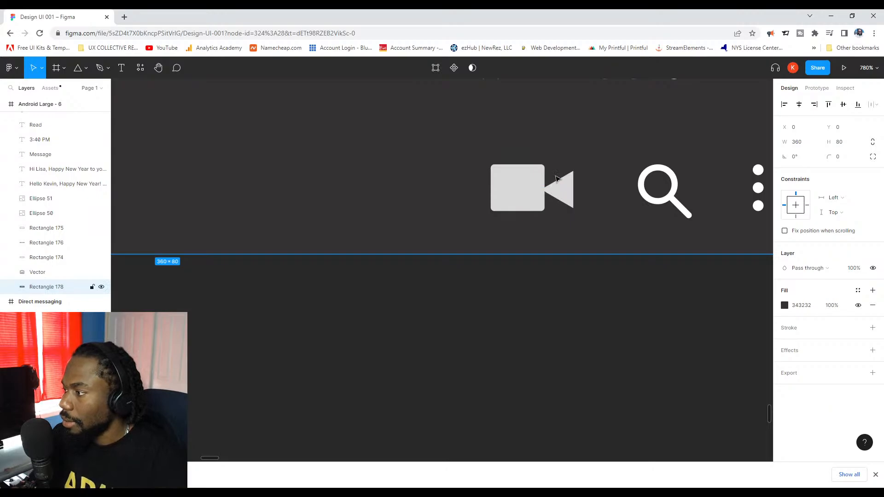
pyautogui.scroll(2, 555, 178)
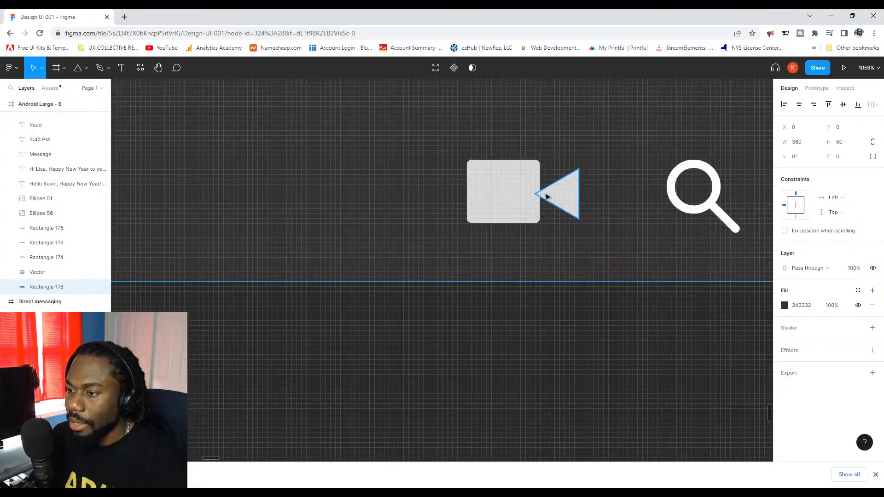
pyautogui.click(518, 203)
pyautogui.keyDown('shift'); pyautogui.click(570, 196); pyautogui.keyUp('shift')
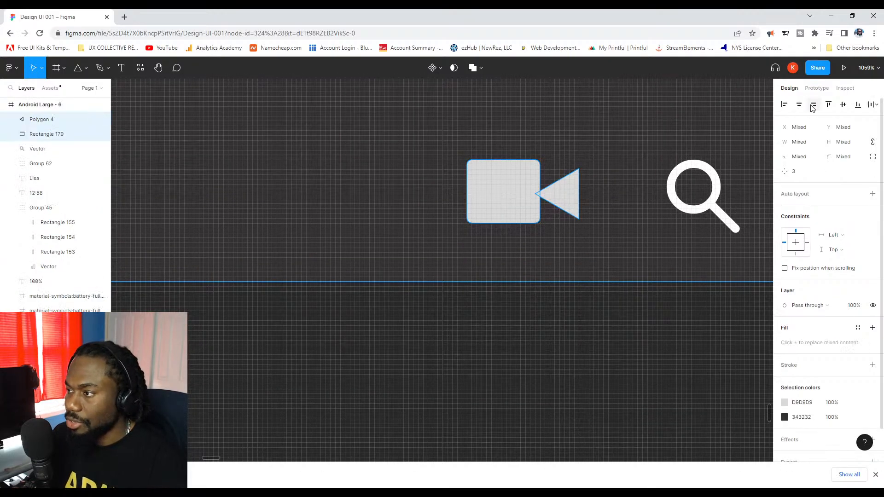
pyautogui.click(841, 105)
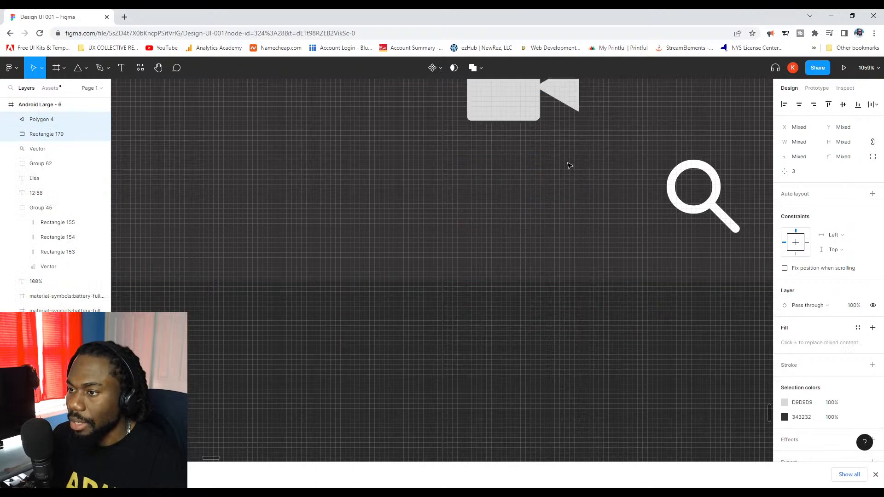
pyautogui.scroll(-3, 570, 166)
pyautogui.scroll(2, 563, 240)
pyautogui.hotkey('shift', 'Down')
pyautogui.hotkey('shift', 'Down')
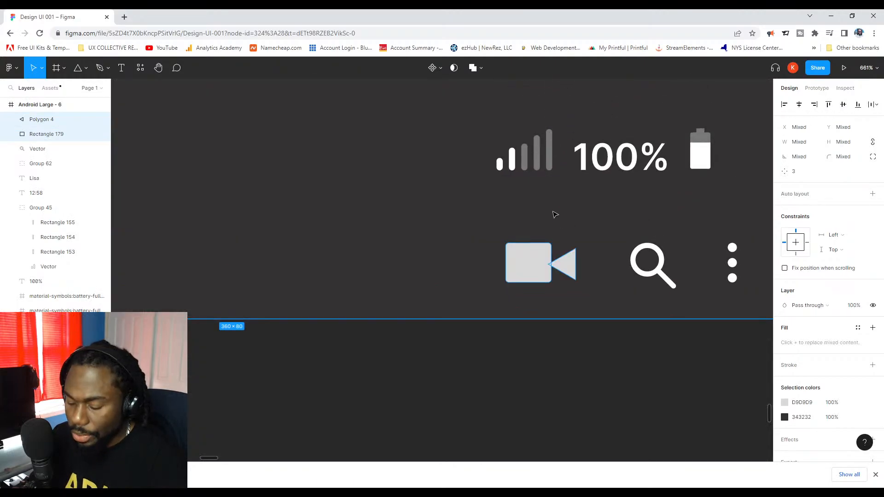
pyautogui.click(501, 350)
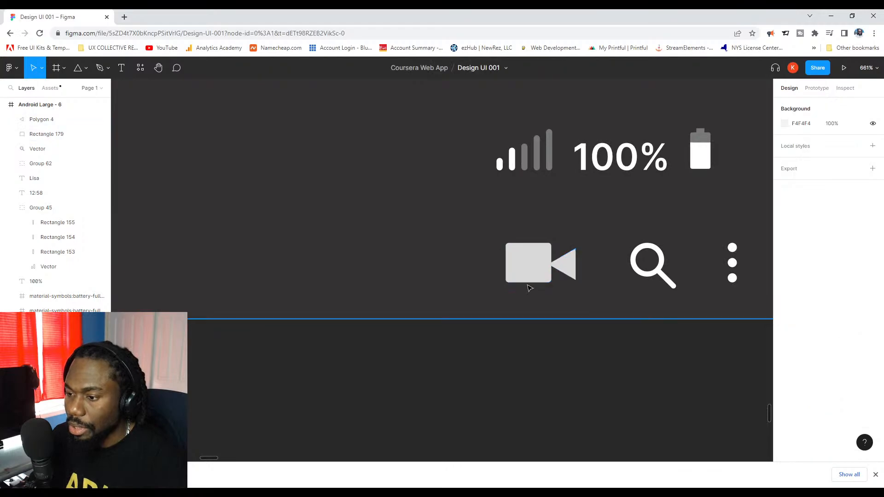
# Union the rounded rectangle and the triangle into one video camera icon.
pyautogui.click(530, 276)
pyautogui.keyDown('shift'); pyautogui.click(573, 268); pyautogui.keyUp('shift')
pyautogui.scroll(-1, 572, 268)
pyautogui.scroll(-3, 572, 268)
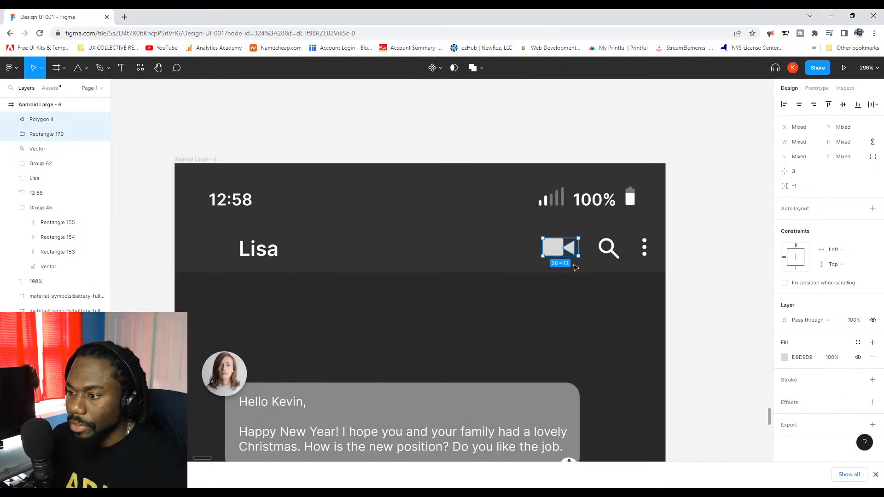
pyautogui.scroll(5, 588, 239)
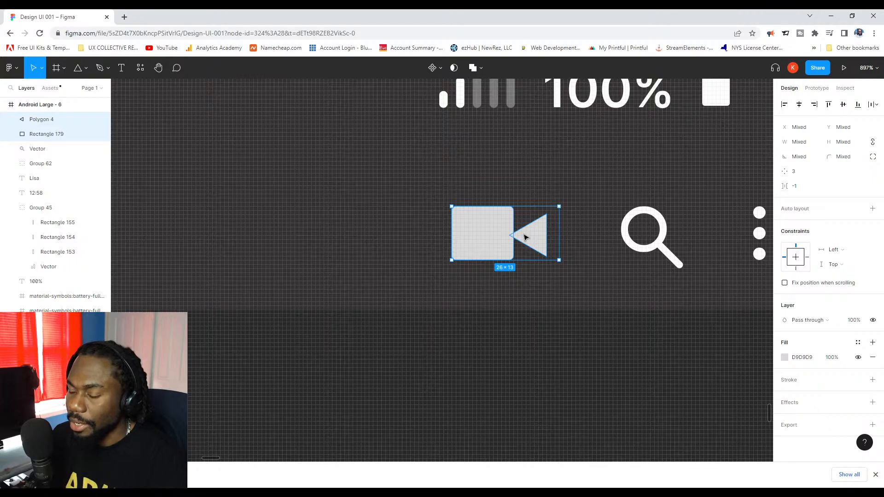
pyautogui.click(474, 68)
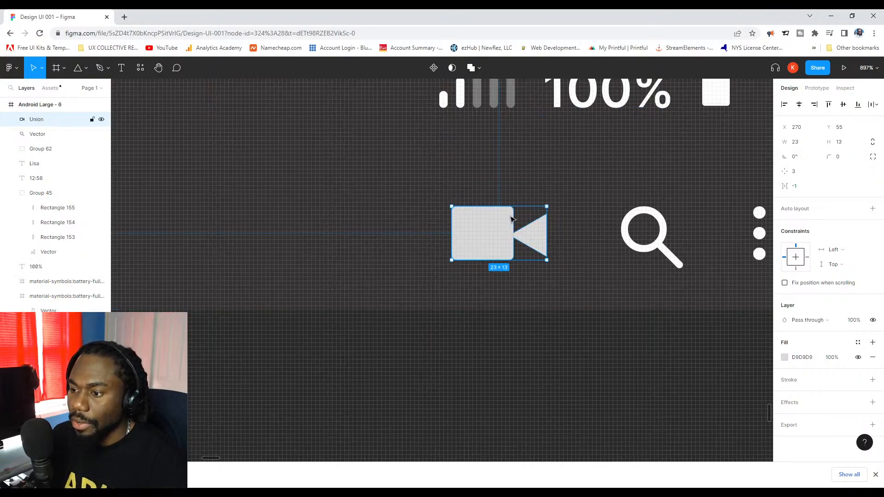
pyautogui.scroll(-3, 508, 216)
pyautogui.click(479, 70)
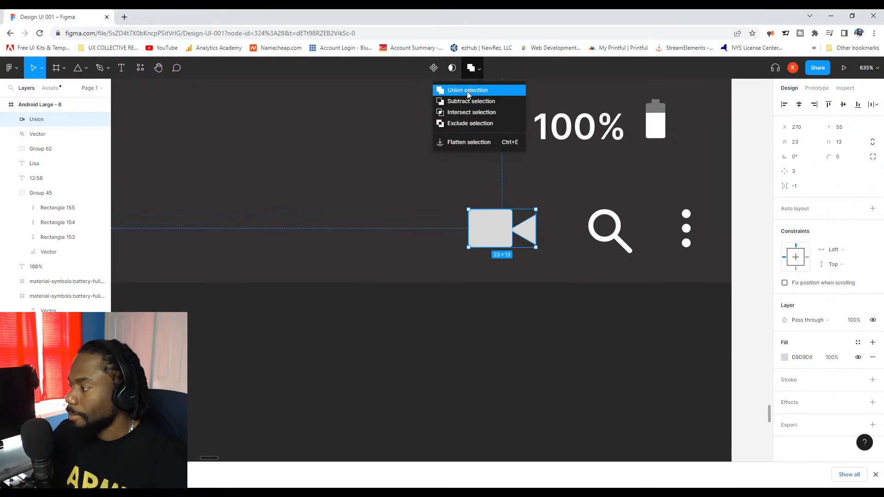
pyautogui.click(498, 175)
pyautogui.scroll(2, 522, 224)
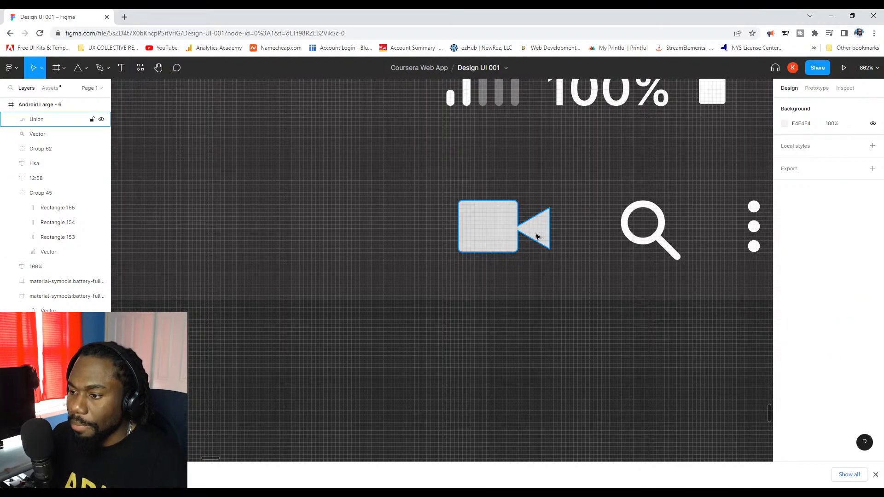
# Remove the video camera icon's fill and give it a white FFFFFF inside stroke of weight 1.
pyautogui.click(520, 236)
pyautogui.scroll(-3, 520, 237)
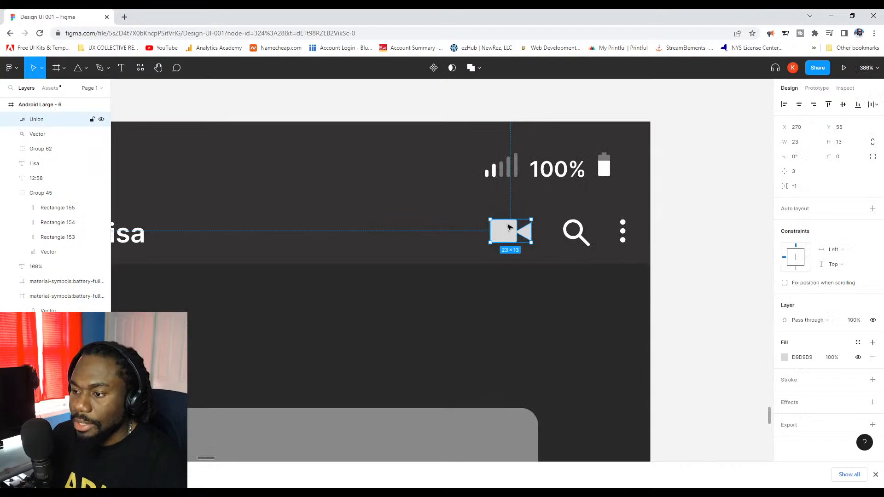
pyautogui.click(872, 357)
pyautogui.click(873, 367)
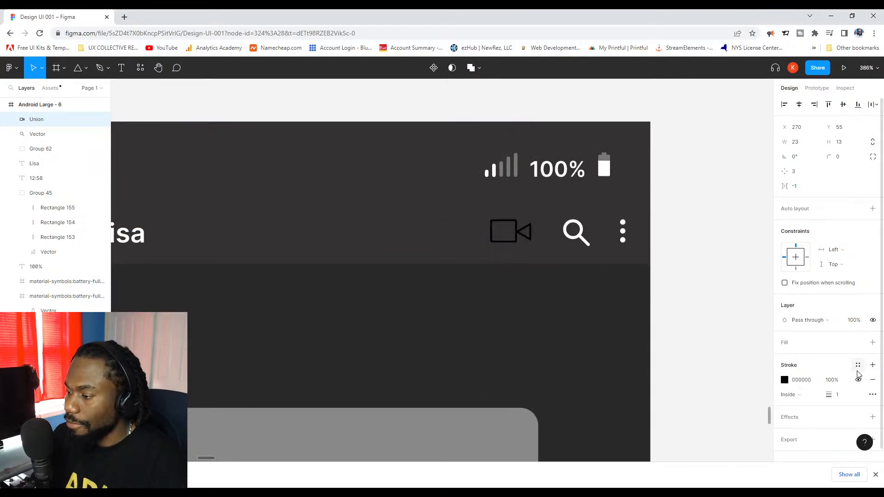
pyautogui.click(784, 380)
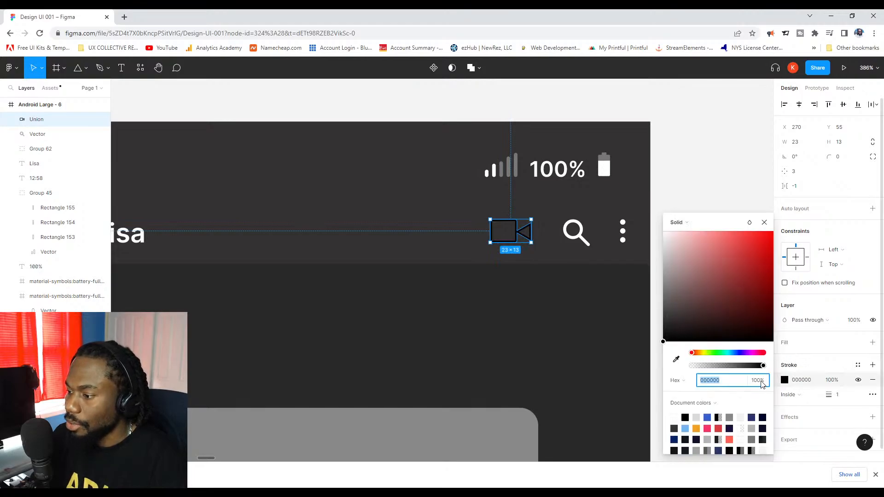
pyautogui.click(674, 418)
pyautogui.press('Escape')
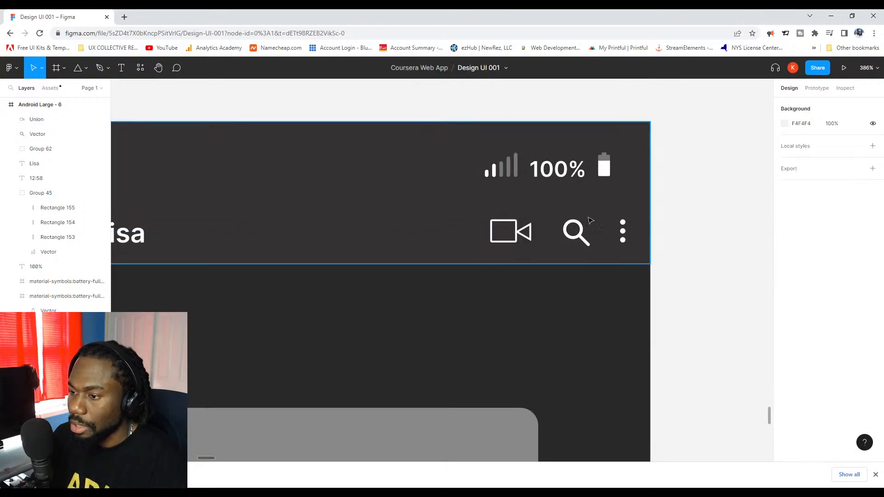
# Shrink the video camera icon to 19 × 10.74, undoing the extra narrowing to a width of 17.
pyautogui.scroll(3, 511, 230)
pyautogui.click(516, 217)
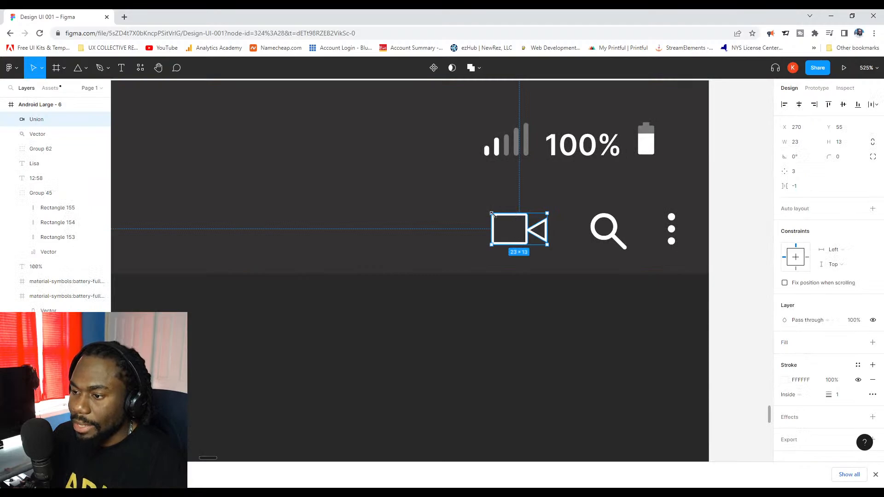
pyautogui.moveTo(491, 215); pyautogui.dragTo(552, 230)
pyautogui.scroll(-1, 516, 231)
pyautogui.scroll(3, 528, 233)
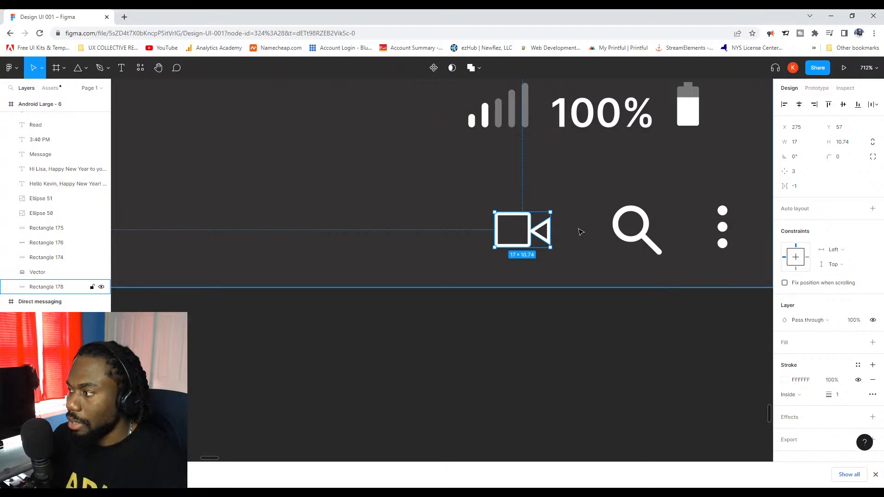
pyautogui.hotkey('ctrl', 'z')
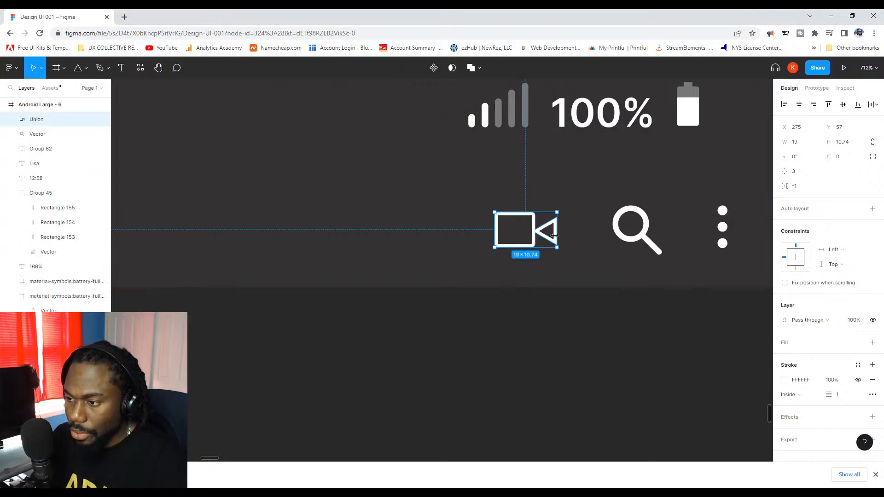
# Resize the triangle inside the video camera icon to 10 × 8.
pyautogui.doubleClick(554, 244)
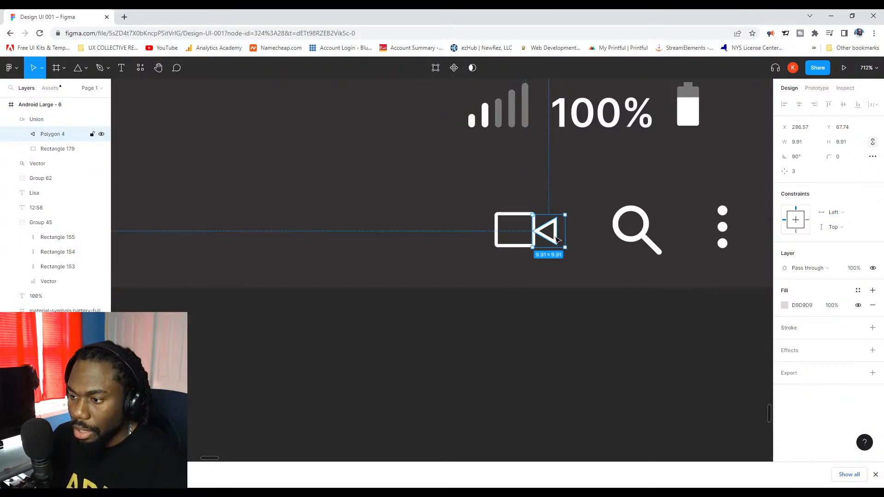
pyautogui.moveTo(564, 233); pyautogui.dragTo(560, 231)
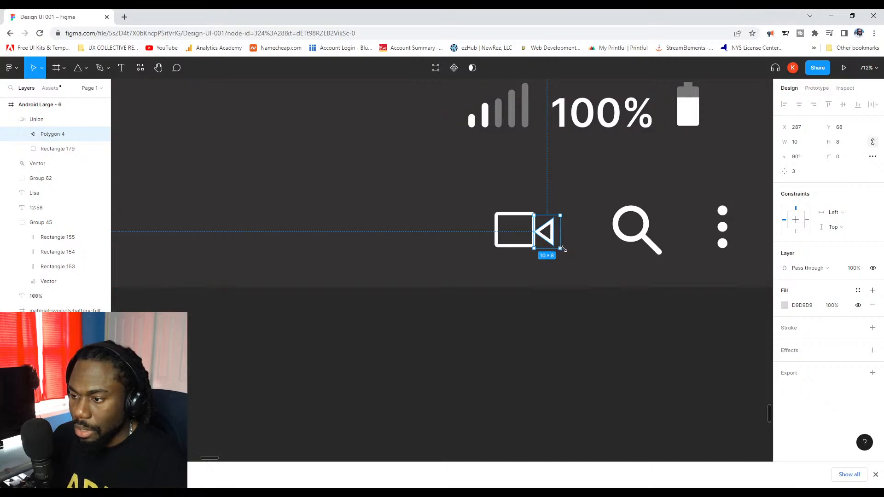
# Try shrinking the video camera icon's triangle further to 8 × 6.
pyautogui.press('alt')
pyautogui.moveTo(560, 215); pyautogui.dragTo(548, 234)
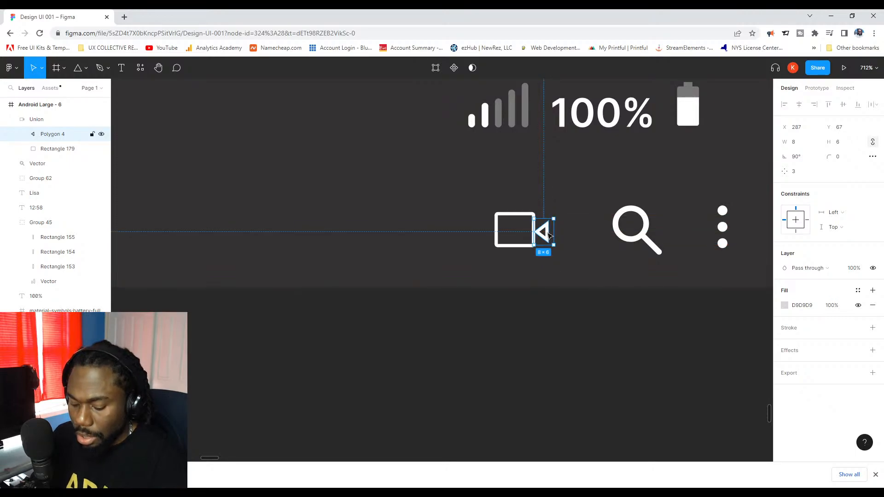
pyautogui.click(581, 209)
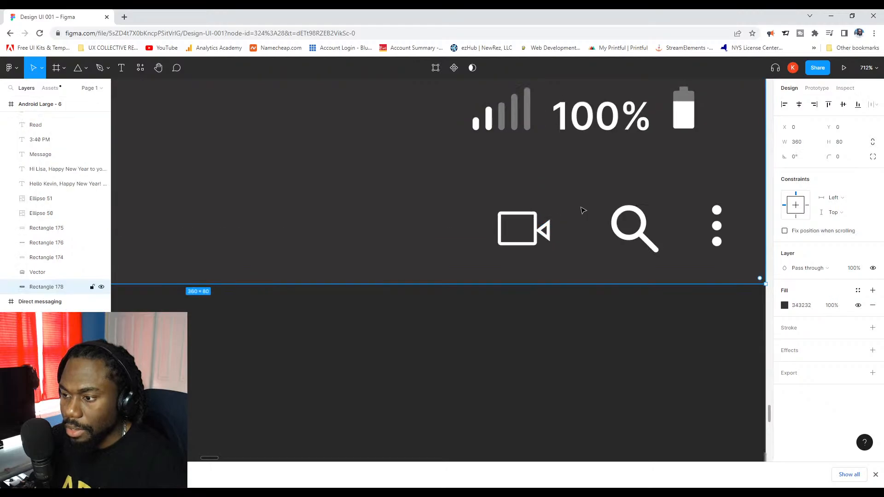
pyautogui.scroll(-3, 581, 211)
pyautogui.click(557, 222)
pyautogui.moveTo(565, 229); pyautogui.dragTo(568, 231)
pyautogui.click(718, 184)
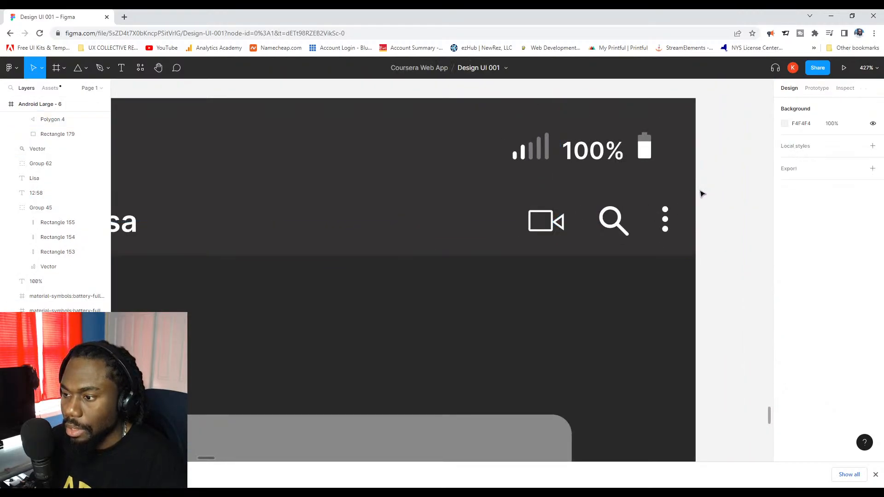
# Try to align the united video camera icon on vertical centers, undoing its shift down the frame.
pyautogui.scroll(5, 560, 221)
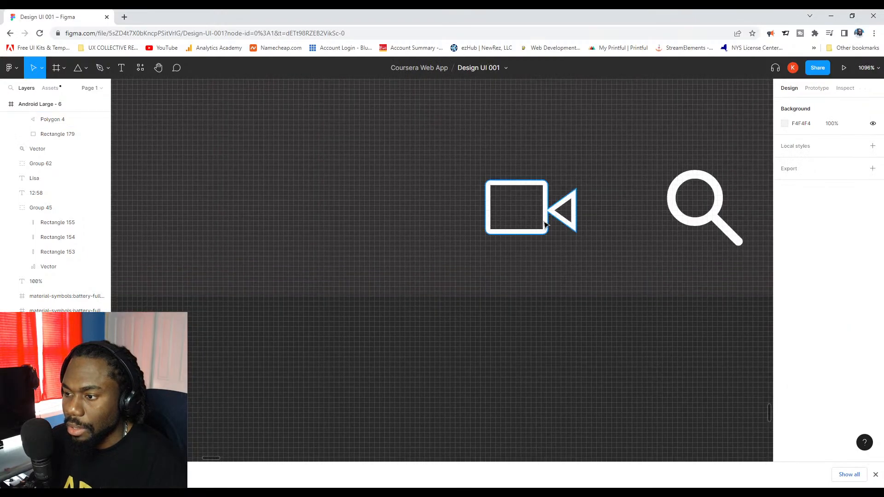
pyautogui.click(560, 221)
pyautogui.keyDown('shift'); pyautogui.click(546, 224); pyautogui.keyUp('shift')
pyautogui.hotkey('alt', 'shift', 'u')
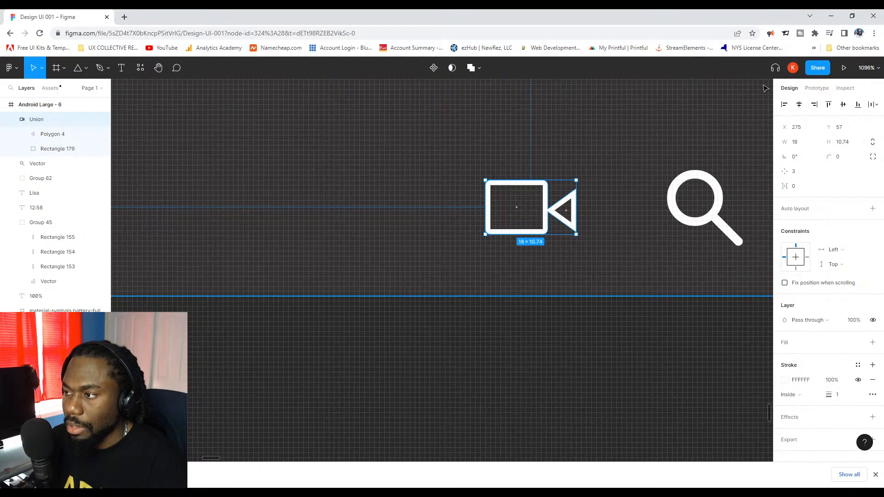
pyautogui.click(843, 105)
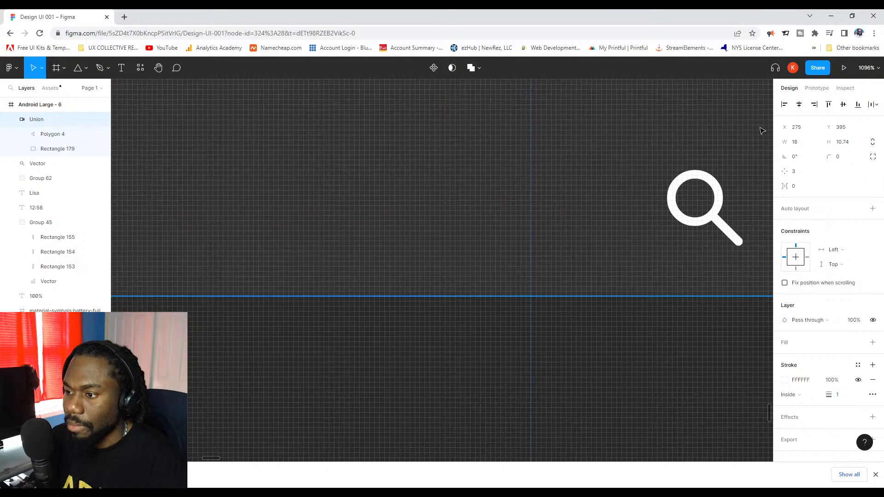
pyautogui.hotkey('ctrl', 'z')
pyautogui.click(546, 269)
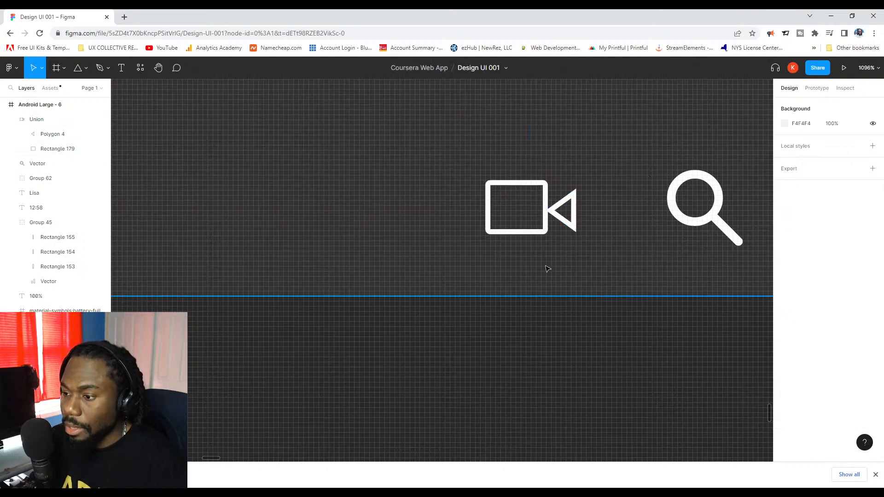
pyautogui.click(546, 230)
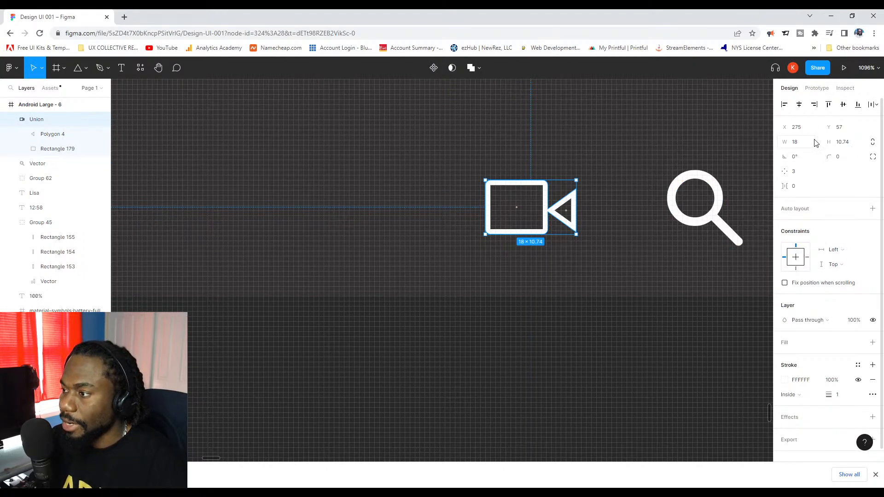
pyautogui.click(843, 104)
pyautogui.scroll(-8, 750, 187)
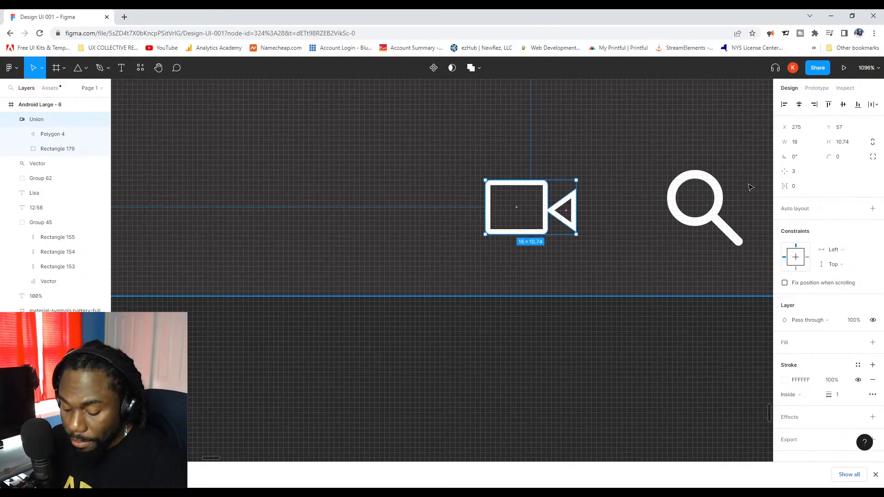
pyautogui.click(628, 147)
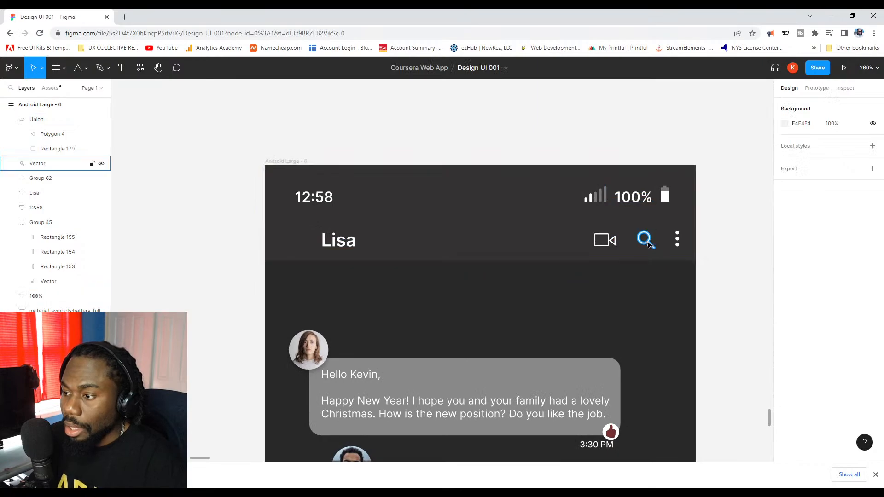
# Shrink the video camera icon to 12.97 × 7.74 and set its stroke weight to 0.5.
pyautogui.scroll(3, 645, 243)
pyautogui.click(562, 231)
pyautogui.moveTo(558, 226); pyautogui.dragTo(570, 233)
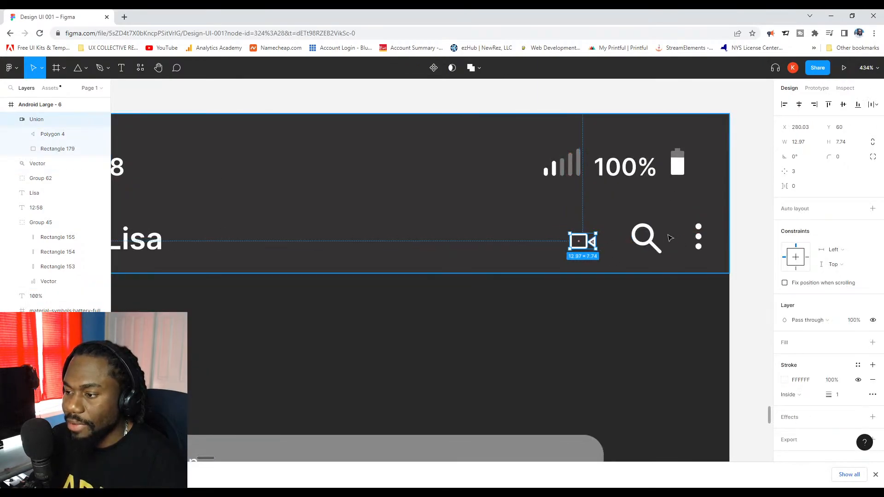
pyautogui.click(840, 397)
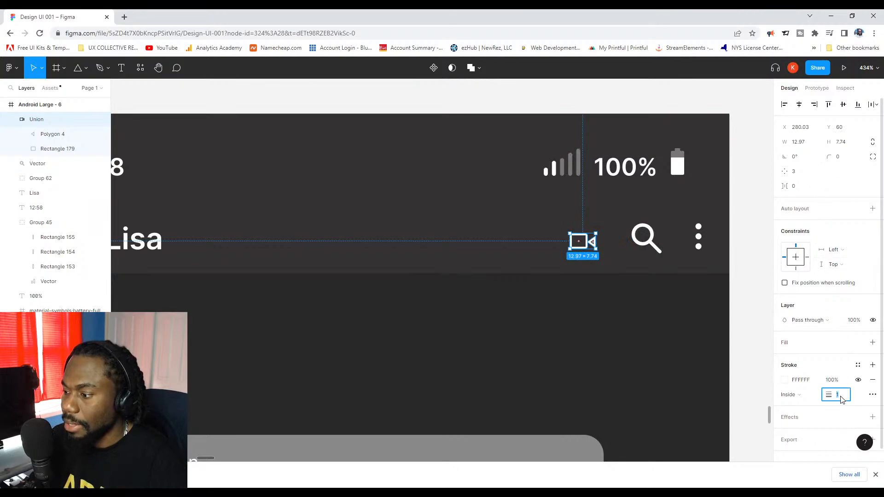
pyautogui.write('0.5')
pyautogui.press('Return')
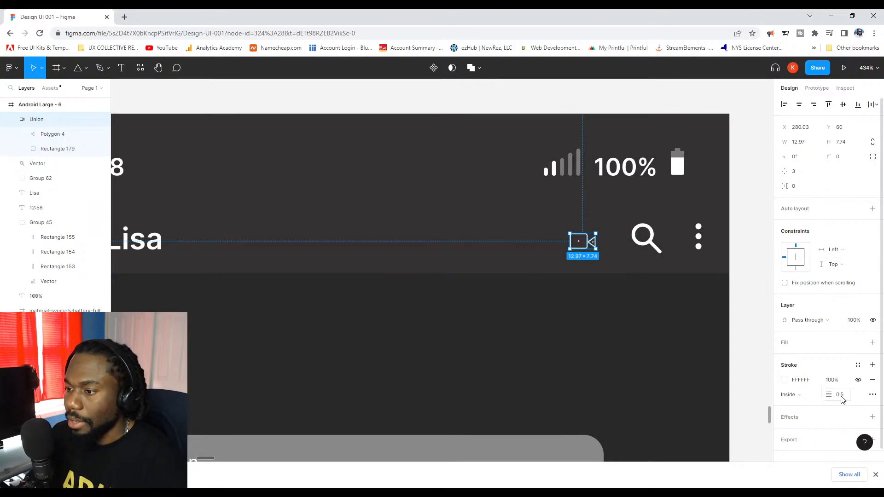
pyautogui.click(746, 211)
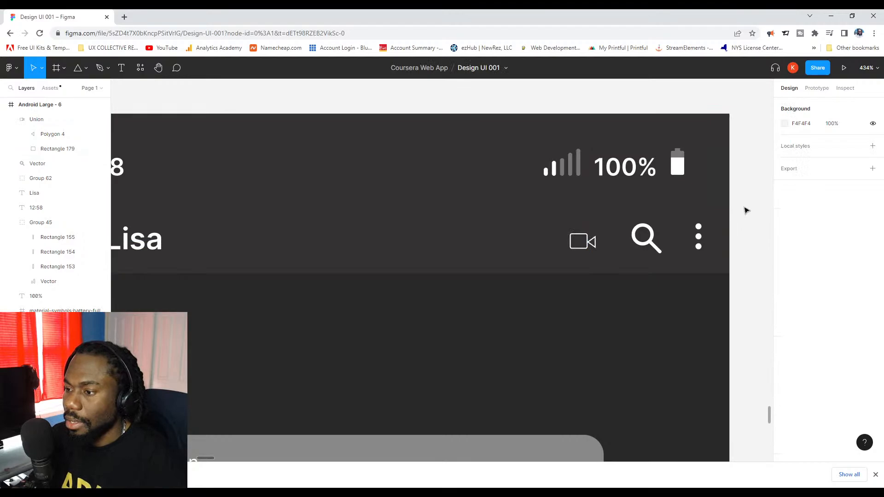
# Enlarge the video camera icon to 18 × 10.74 and set its stroke weight to 1.
pyautogui.click(587, 251)
pyautogui.click(574, 235)
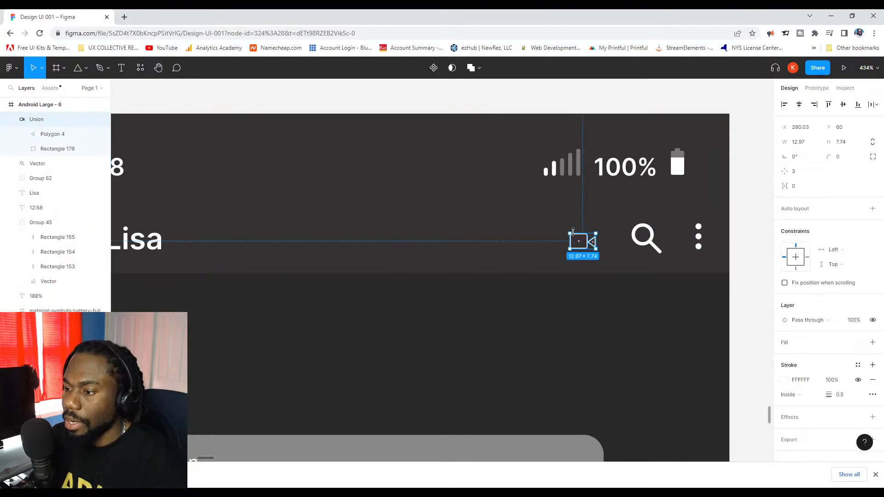
pyautogui.moveTo(568, 230); pyautogui.dragTo(591, 243)
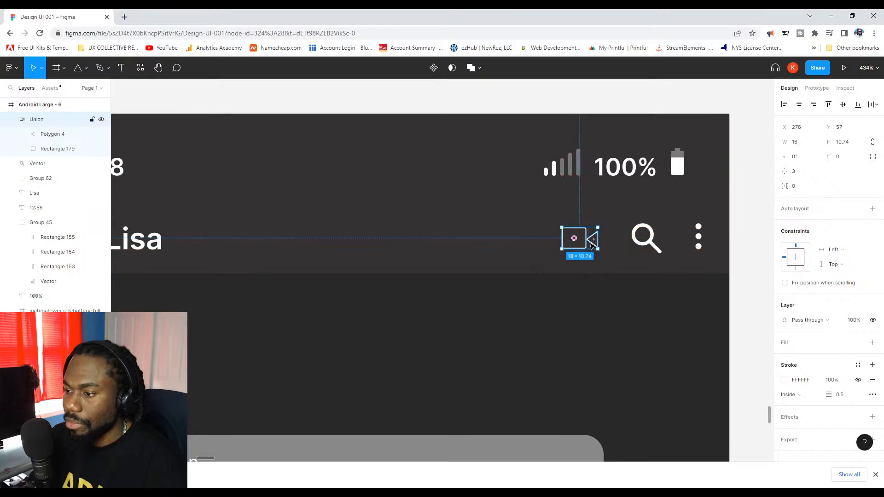
pyautogui.click(839, 397)
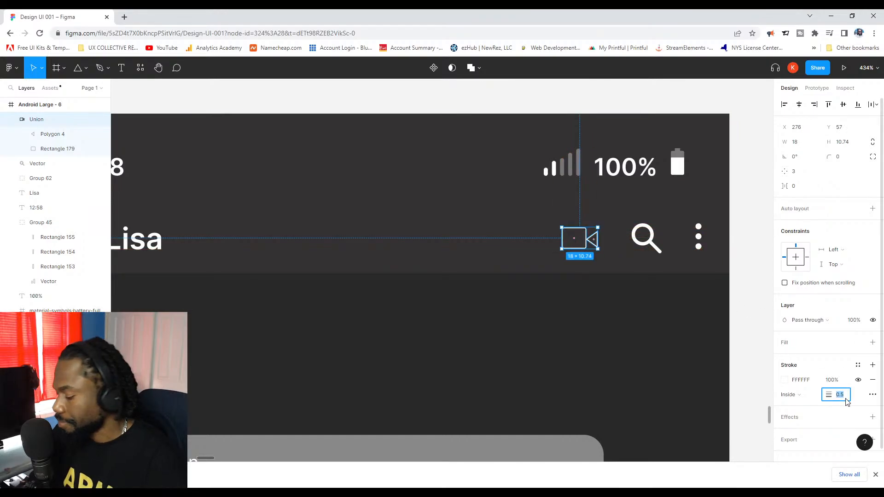
pyautogui.click(755, 168)
pyautogui.scroll(-3, 718, 189)
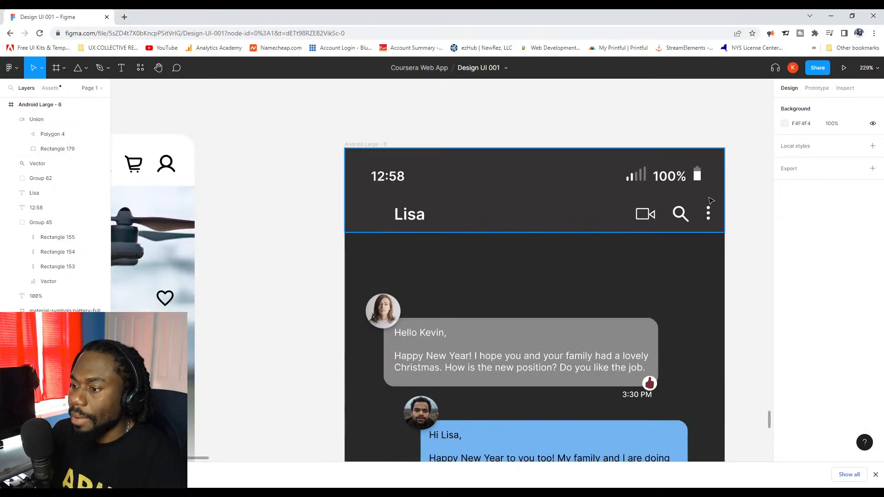
# Move the video camera icon closer to the search icon, placing it at X 279, Y 57.
pyautogui.hscroll(2, 712, 201)
pyautogui.click(591, 214)
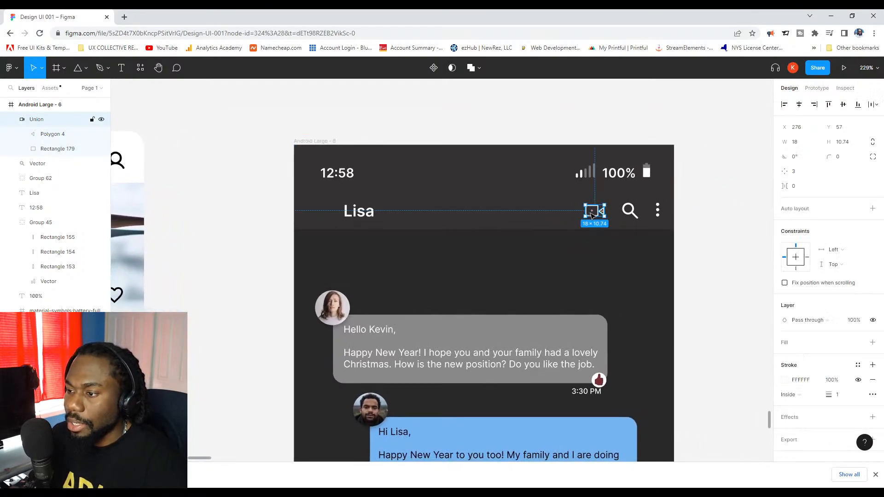
pyautogui.moveTo(591, 214); pyautogui.dragTo(592, 215)
pyautogui.click(712, 191)
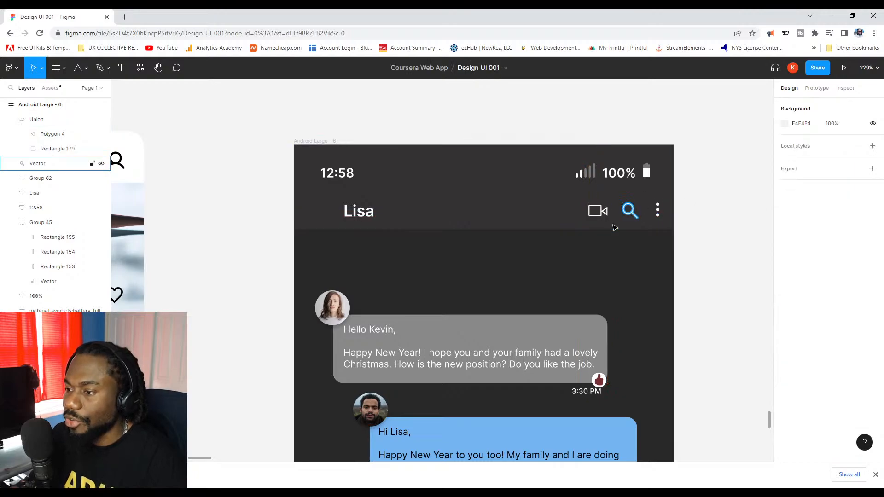
# Nudge the triangle inside the video camera icon up one unit to Y 67.
pyautogui.scroll(3, 615, 227)
pyautogui.scroll(6, 649, 217)
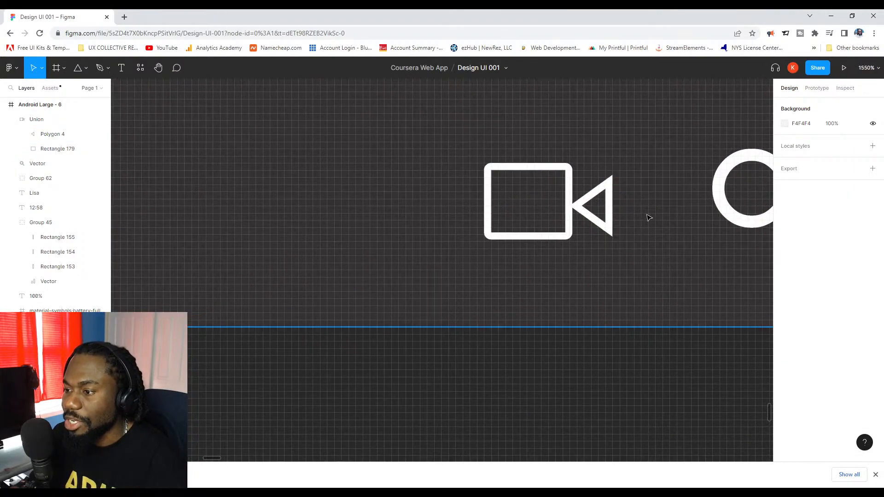
pyautogui.click(612, 207)
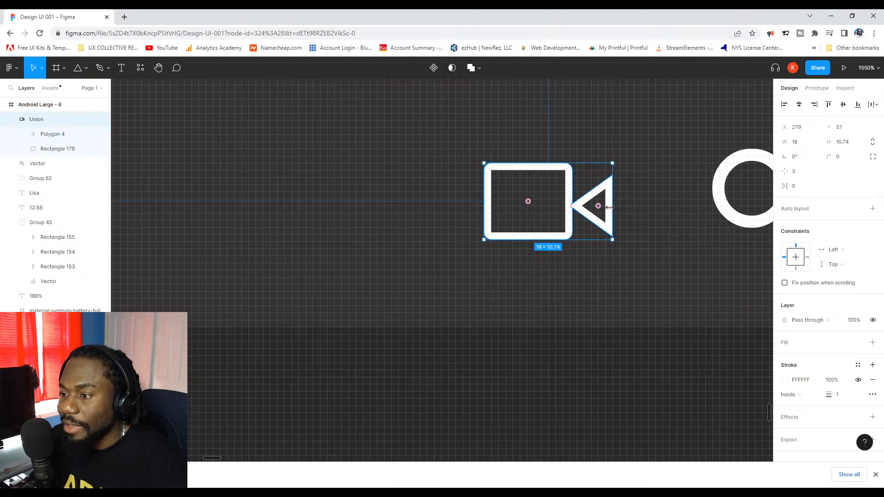
pyautogui.doubleClick(597, 196)
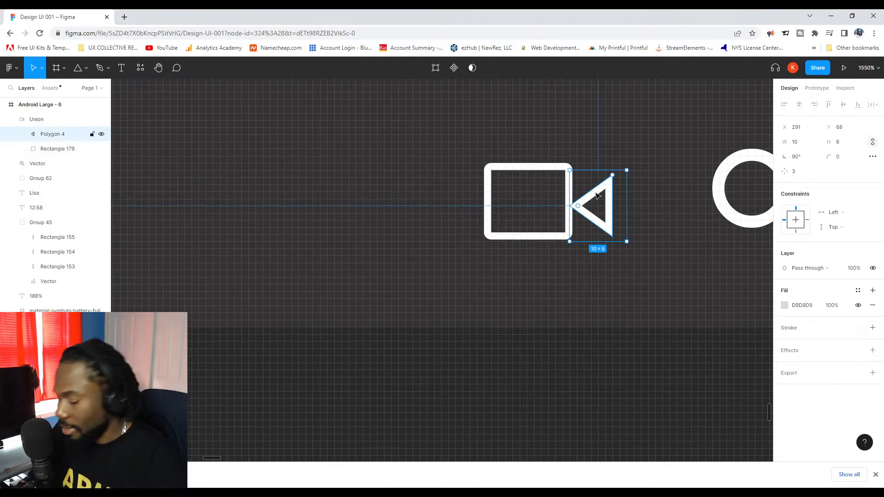
pyautogui.press('Up')
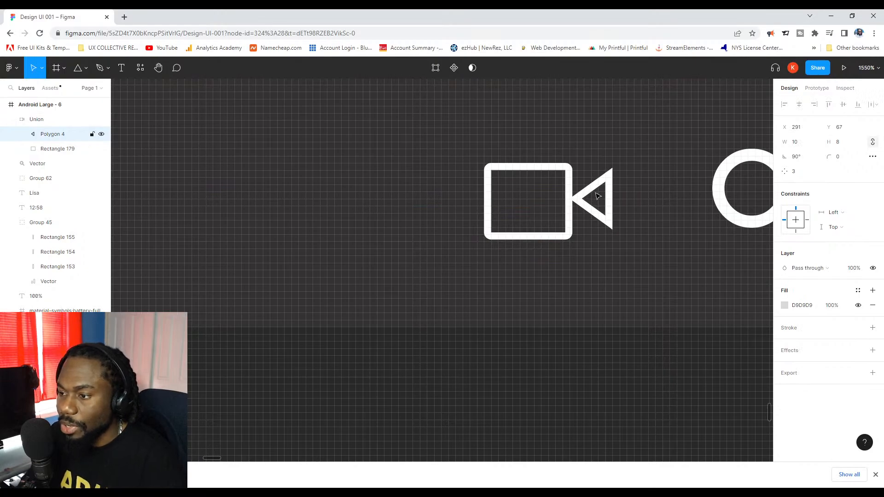
# Resize the rectangle body of the video camera icon to a width of 12 and a height of 10.
pyautogui.click(528, 239)
pyautogui.click(804, 146)
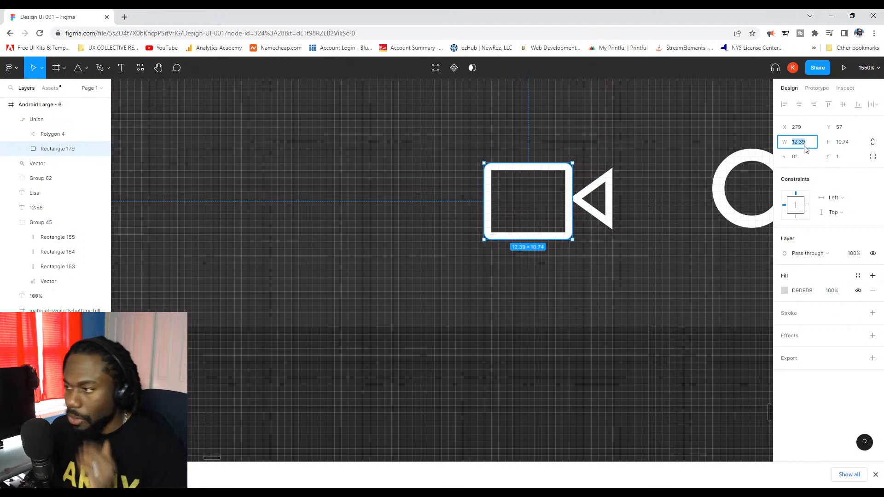
pyautogui.write('12')
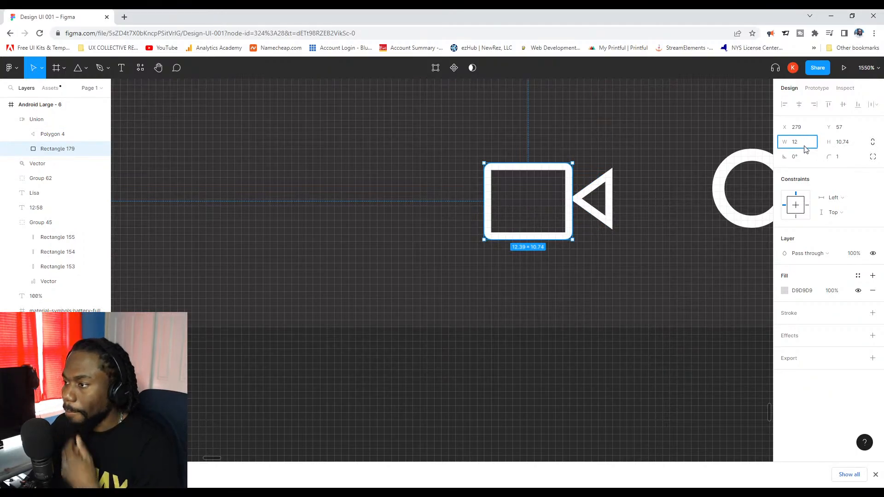
pyautogui.press('Return')
pyautogui.click(842, 147)
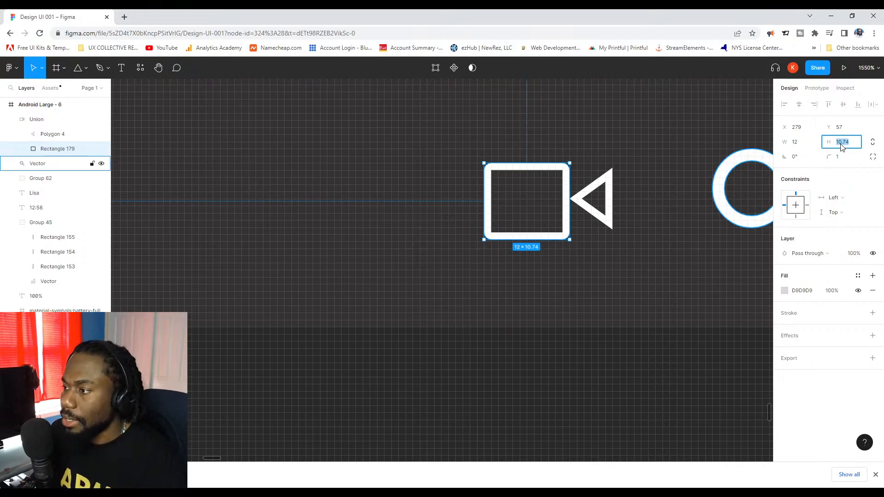
pyautogui.write('10')
pyautogui.press('Return')
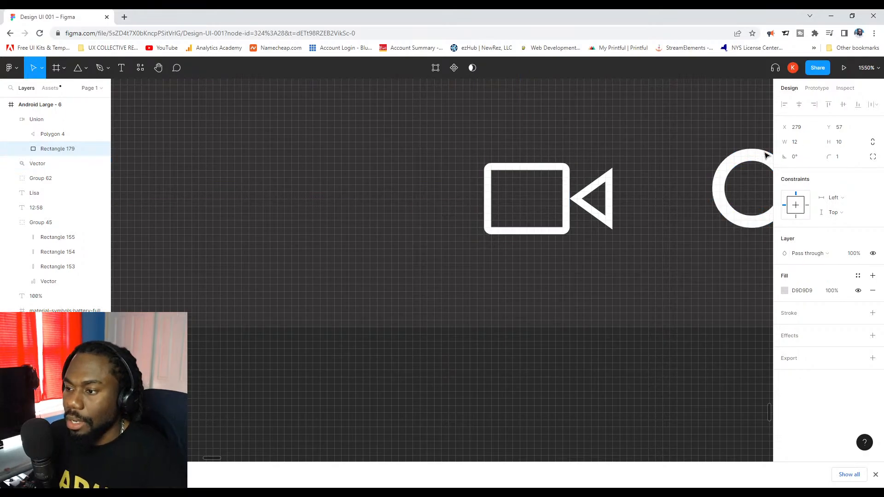
pyautogui.scroll(-10, 601, 191)
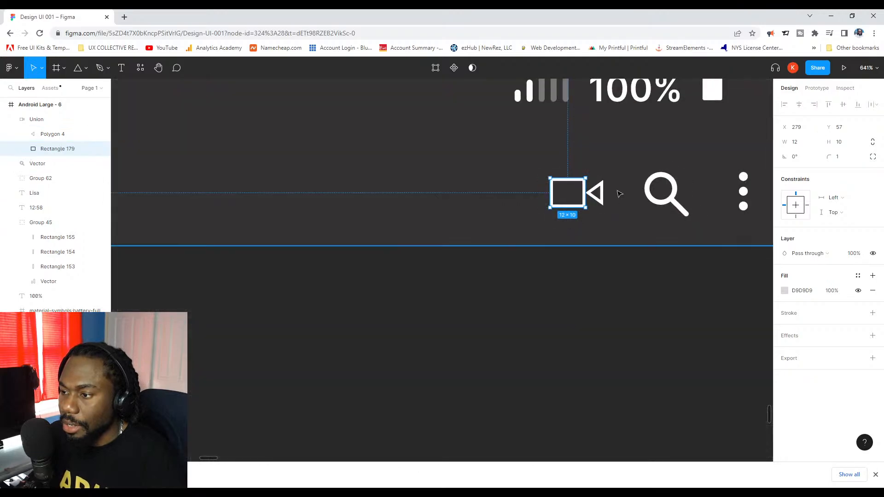
pyautogui.hscroll(2, 608, 189)
pyautogui.click(715, 169)
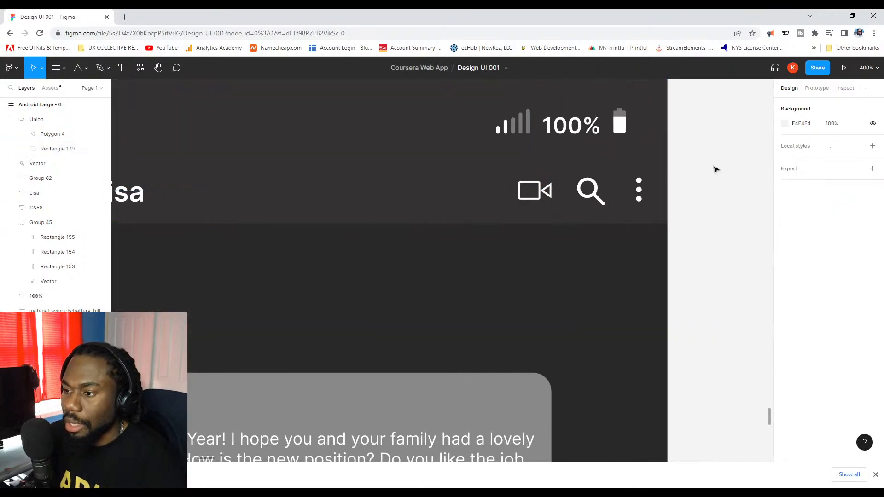
pyautogui.scroll(3, 527, 189)
# Try setting the whole video camera icon's width to 12, and undo the resize.
pyautogui.click(534, 184)
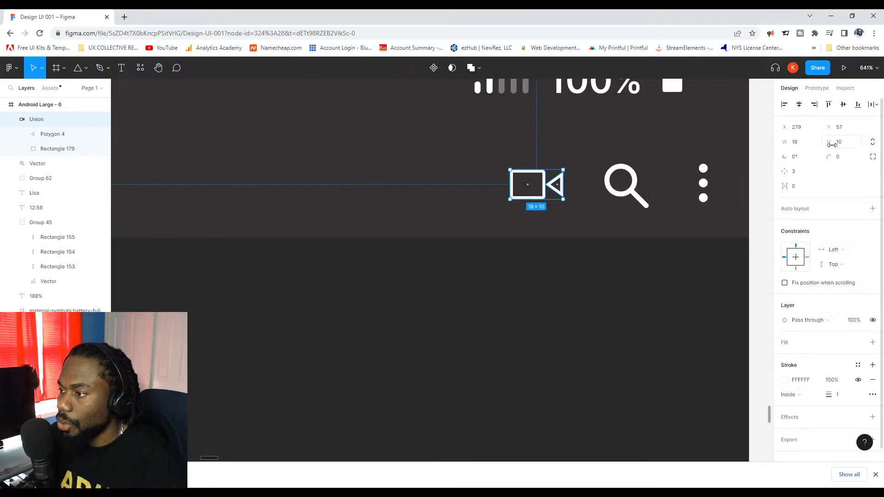
pyautogui.click(798, 147)
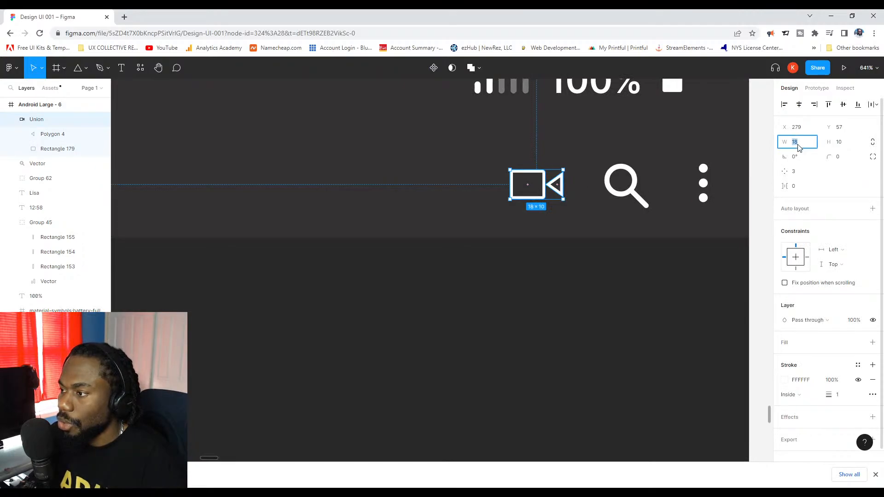
pyautogui.write('1')
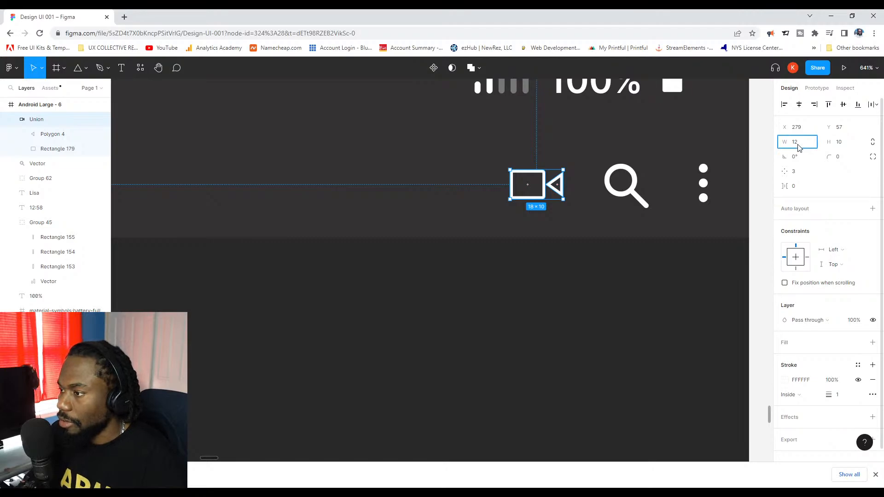
pyautogui.press('Return')
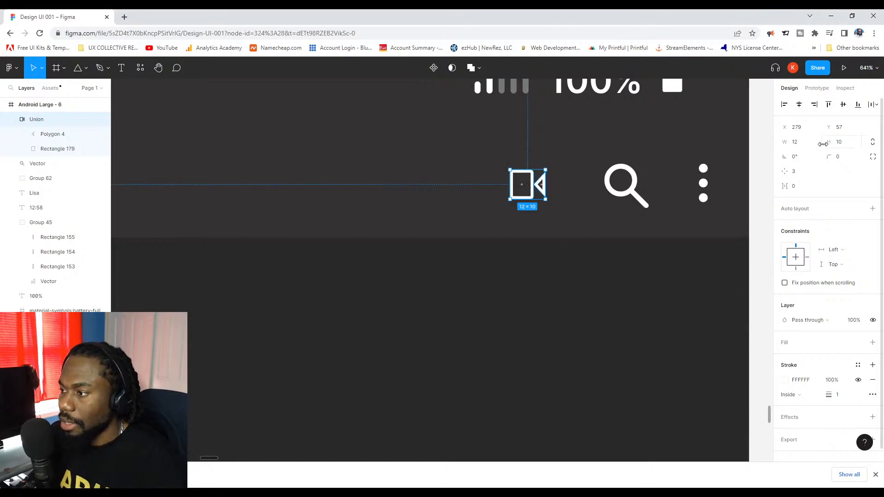
pyautogui.hotkey('ctrl', 'z')
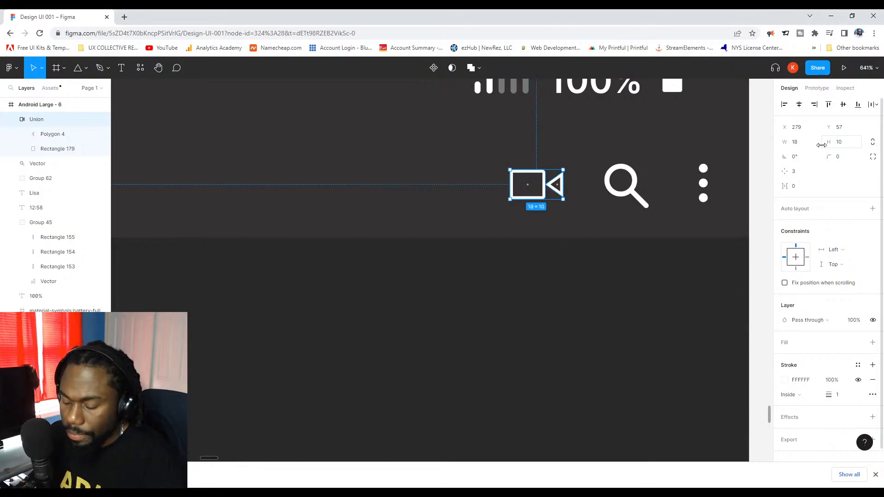
# Move the triangle inside the video camera icon to X 290, against the rectangle body.
pyautogui.doubleClick(558, 184)
pyautogui.doubleClick(559, 183)
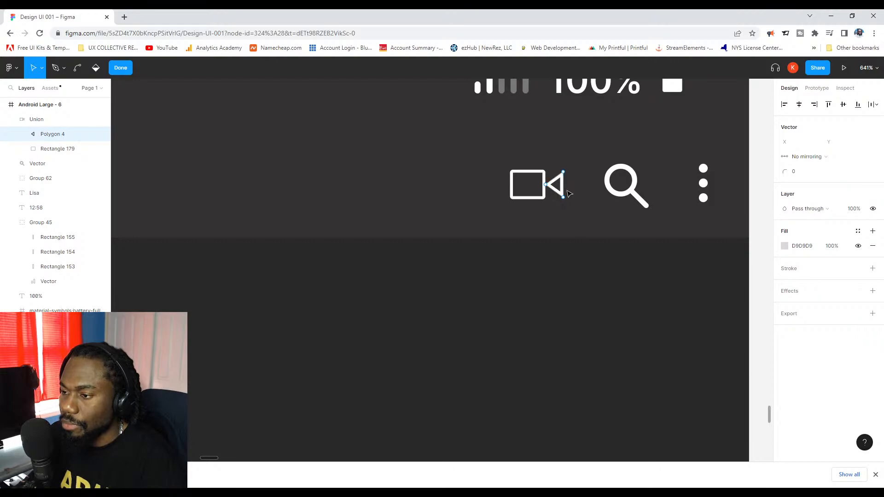
pyautogui.press('Escape')
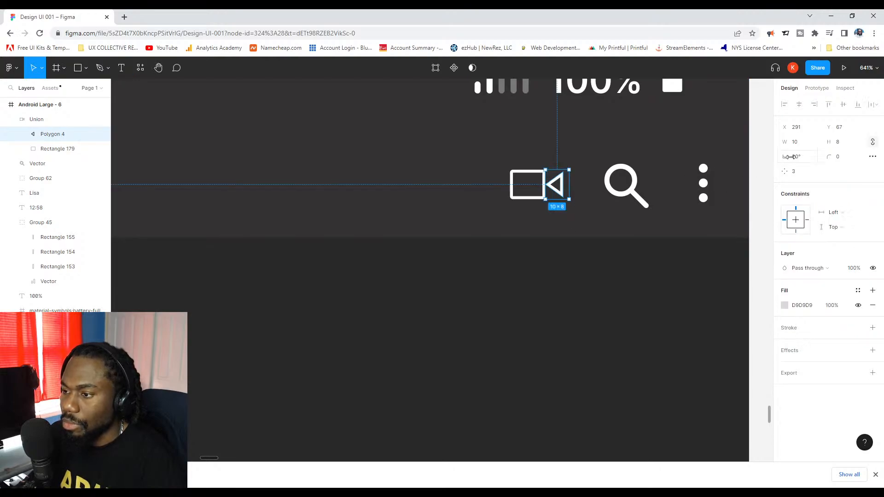
pyautogui.click(802, 132)
pyautogui.write('29')
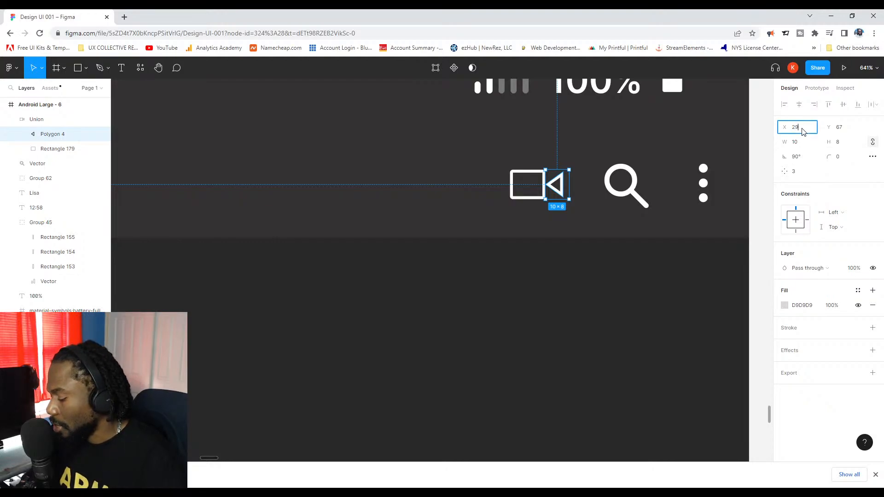
# Try the video camera icon's triangle at Y 65 and at a width of 8, undoing each change.
pyautogui.click(844, 128)
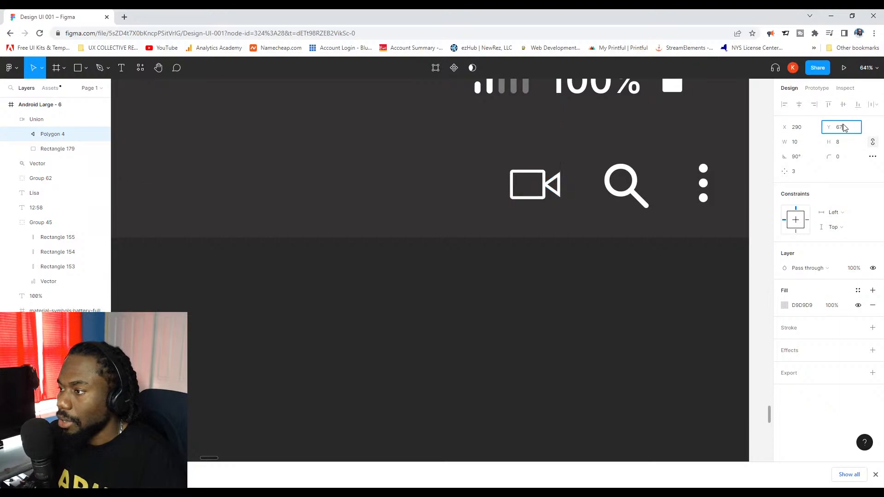
pyautogui.write('65')
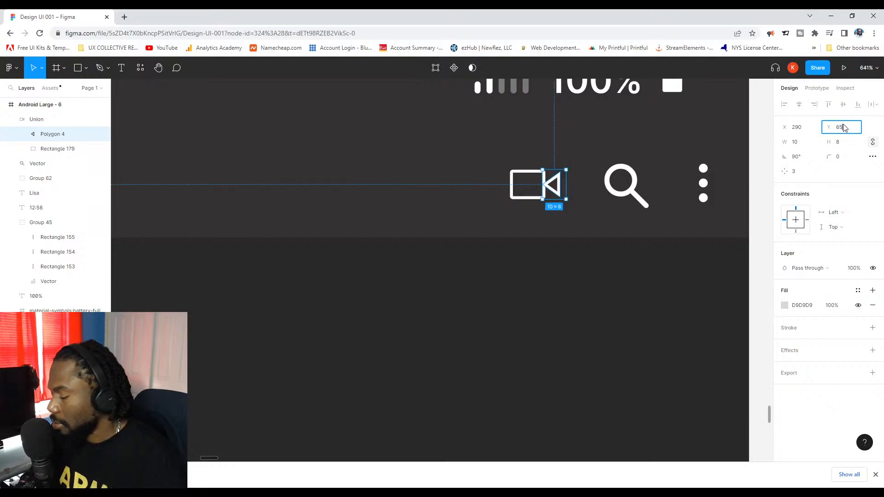
pyautogui.press('Return')
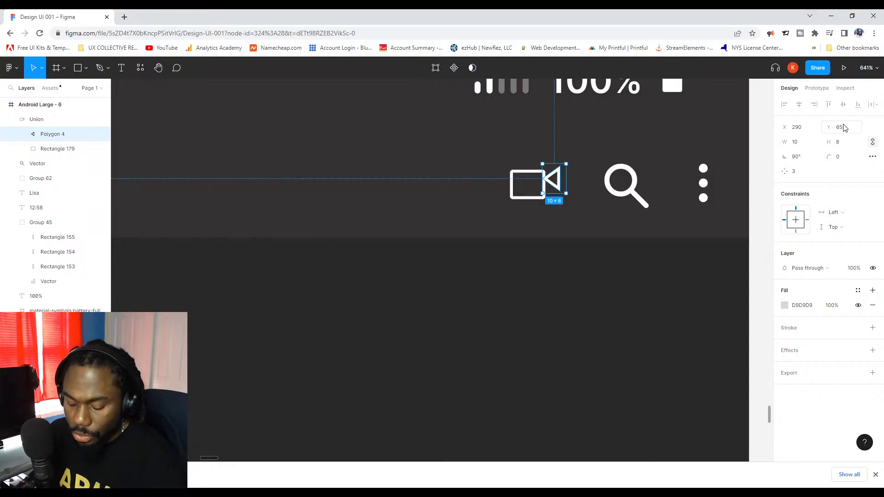
pyautogui.hotkey('ctrl', 'z')
pyautogui.click(802, 146)
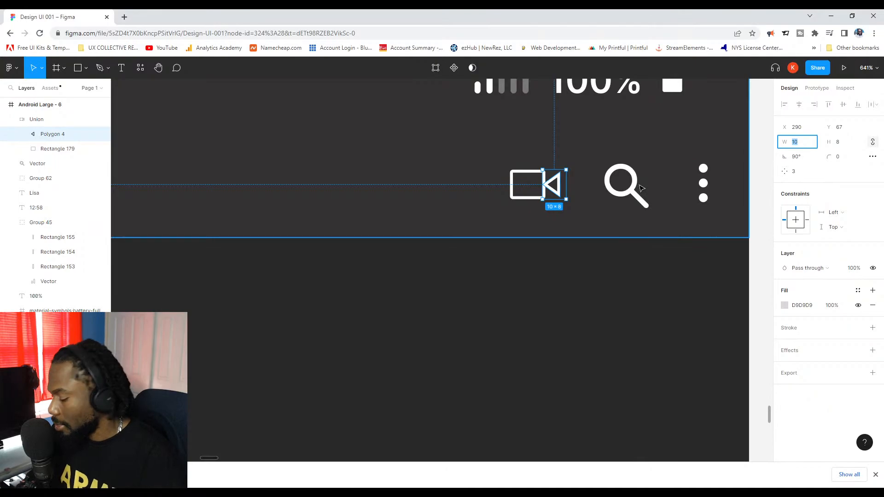
pyautogui.write('8')
pyautogui.press('Return')
pyautogui.hotkey('ctrl', 'z')
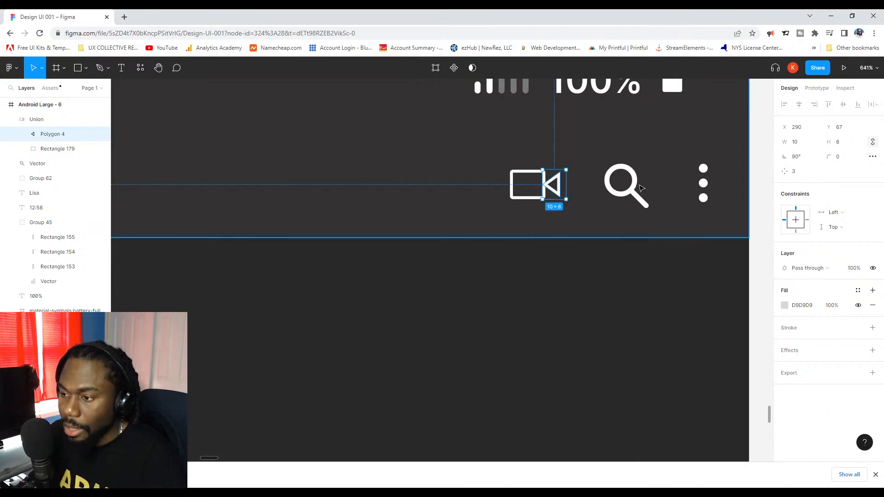
# Shift the contact name text in the header slightly right to X 49, keeping it at Y 54.
pyautogui.scroll(-3, 505, 199)
pyautogui.click(698, 186)
pyautogui.scroll(1, 564, 209)
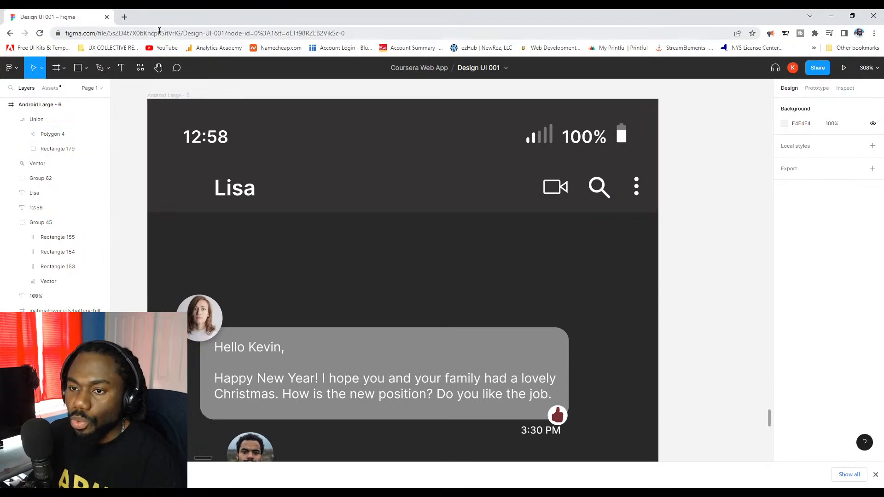
pyautogui.click(232, 190)
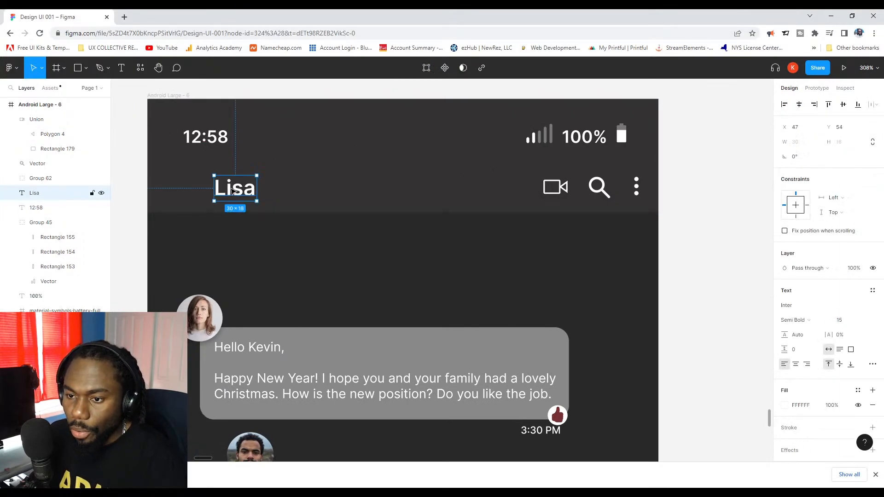
pyautogui.moveTo(232, 190); pyautogui.dragTo(235, 190)
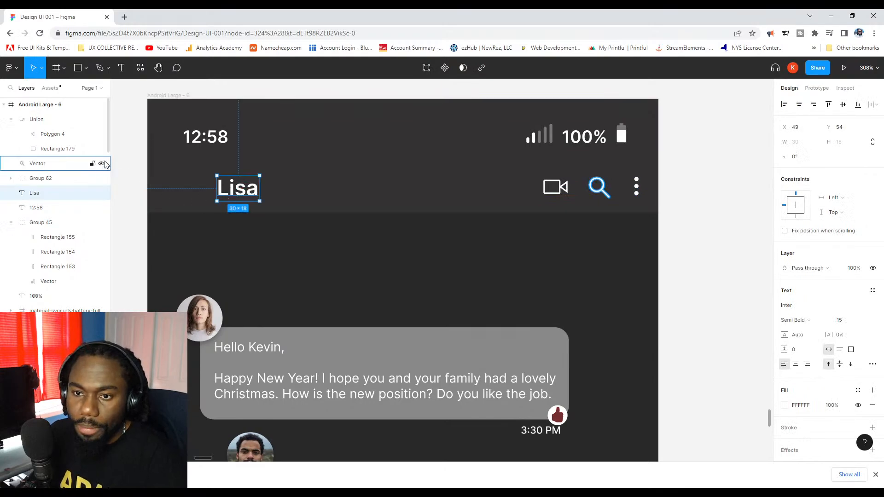
pyautogui.click(78, 69)
pyautogui.click(83, 69)
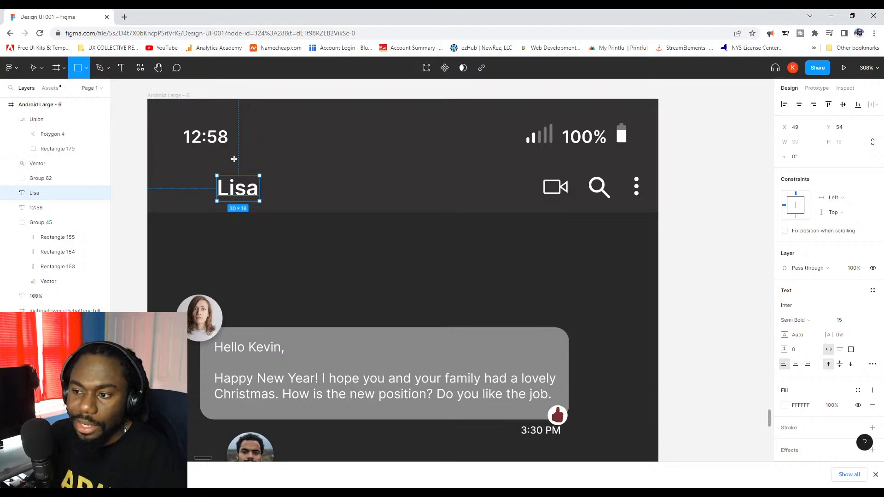
pyautogui.click(85, 68)
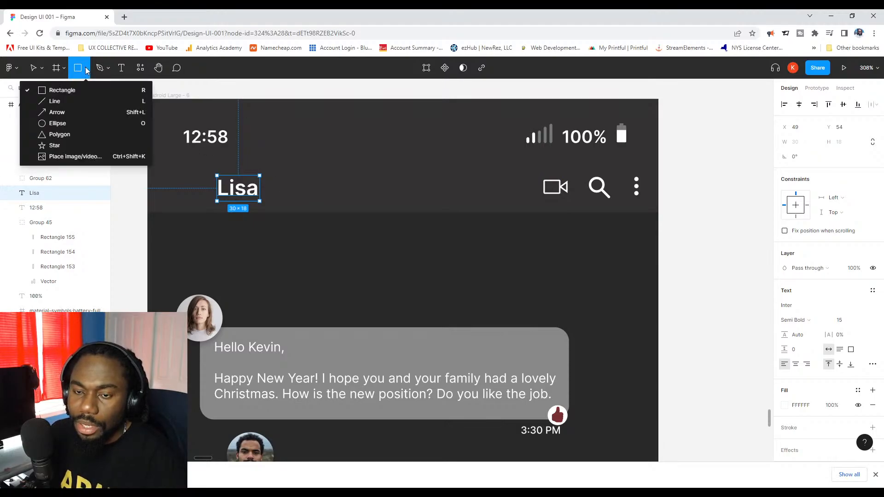
pyautogui.press('Escape')
pyautogui.moveTo(338, 170); pyautogui.dragTo(306, 201)
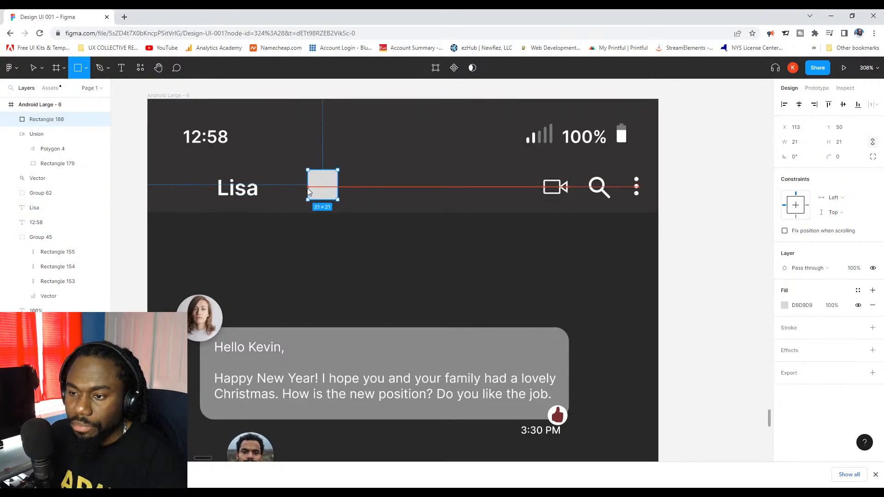
pyautogui.hotkey('ctrl', 'z')
# Draw a 21 × 21 triangle in the header beside the contact name and rotate it 90° so it points left.
pyautogui.click(85, 68)
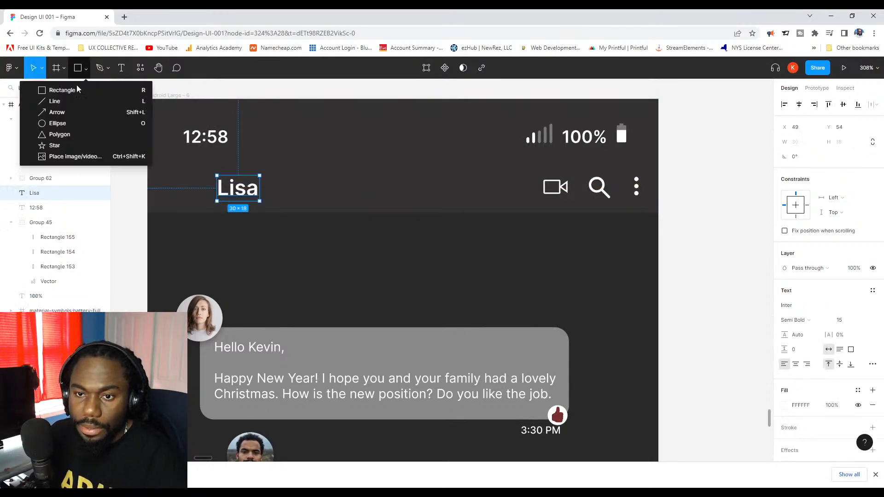
pyautogui.click(50, 132)
pyautogui.moveTo(334, 155); pyautogui.dragTo(303, 186)
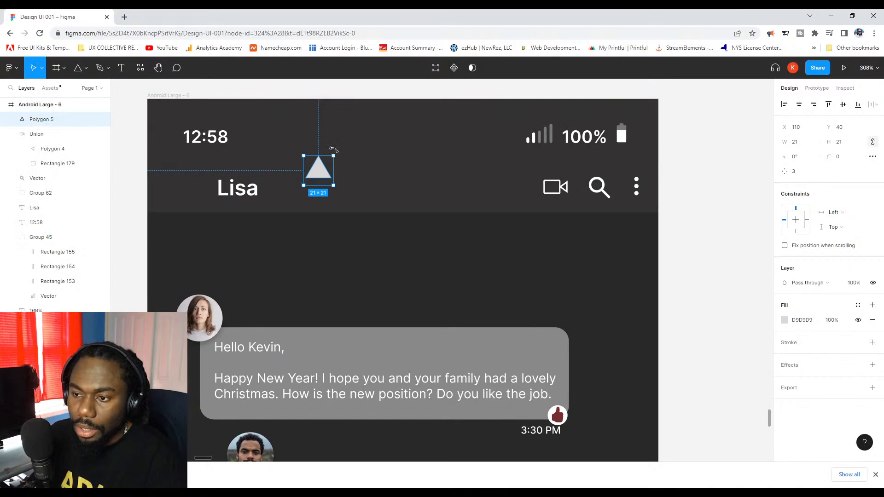
pyautogui.moveTo(333, 150); pyautogui.dragTo(298, 147)
pyautogui.scroll(4, 324, 175)
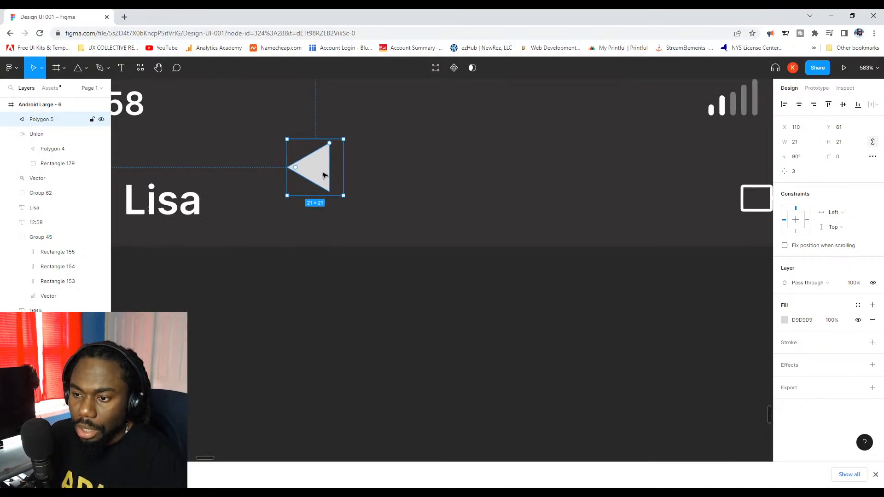
# Trace the triangle's two slanted sides with the Pen tool as an open left-pointing chevron, about 15.5 × 18.
pyautogui.press('p')
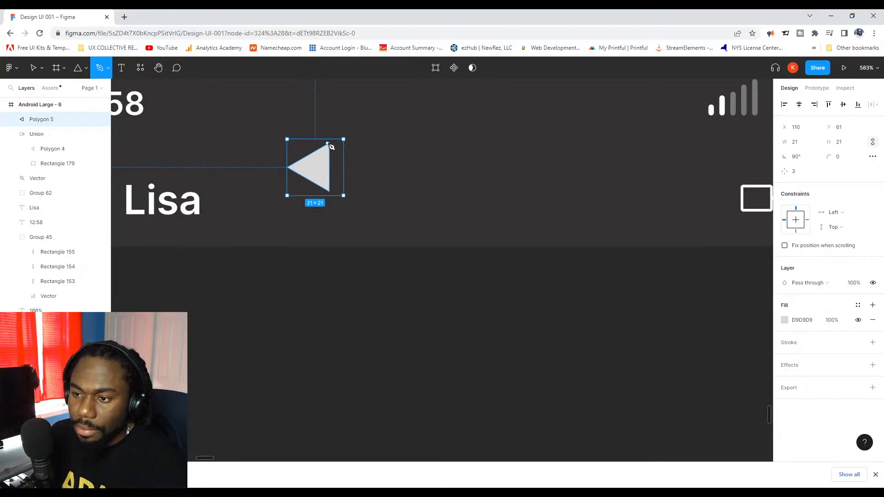
pyautogui.click(329, 144)
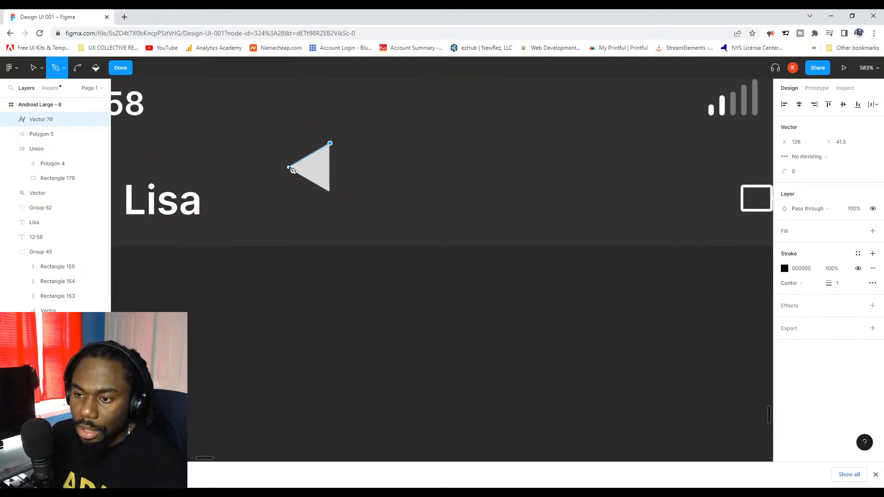
pyautogui.click(288, 168)
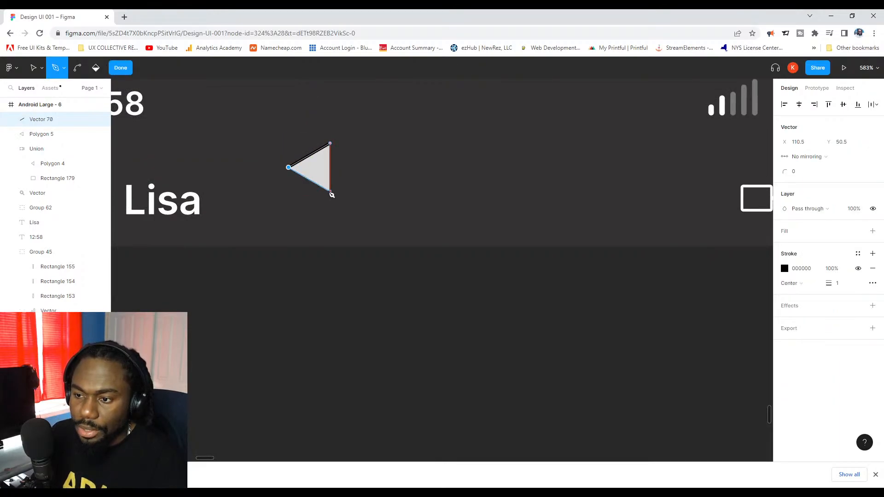
pyautogui.click(330, 191)
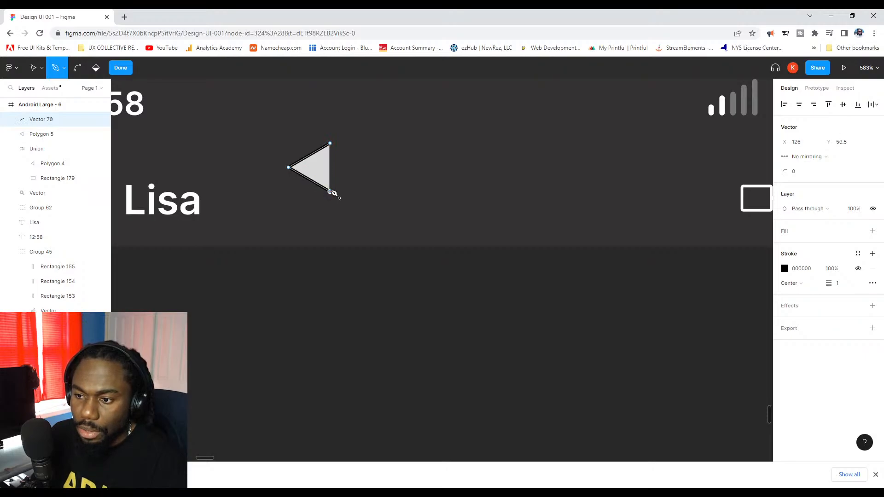
pyautogui.press('Escape')
pyautogui.press('Escape')
pyautogui.scroll(-3, 263, 118)
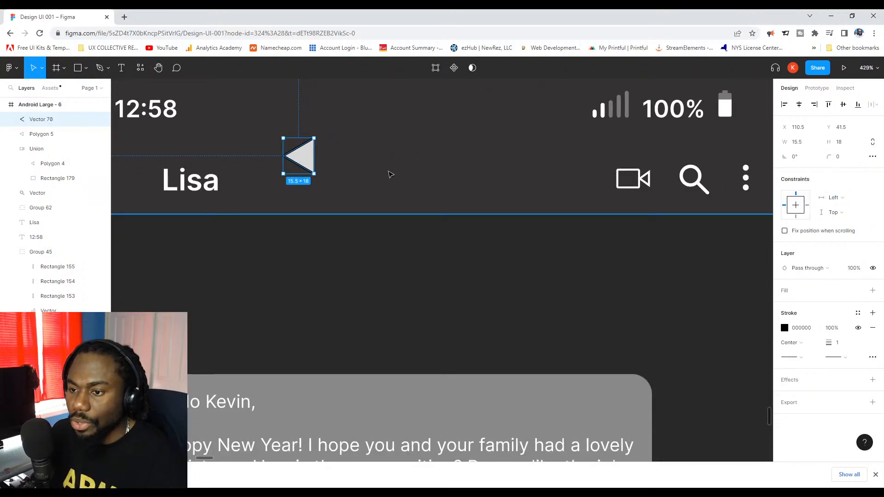
# Delete the filled guide triangle behind the traced chevron, keeping only the open chevron outline.
pyautogui.click(322, 219)
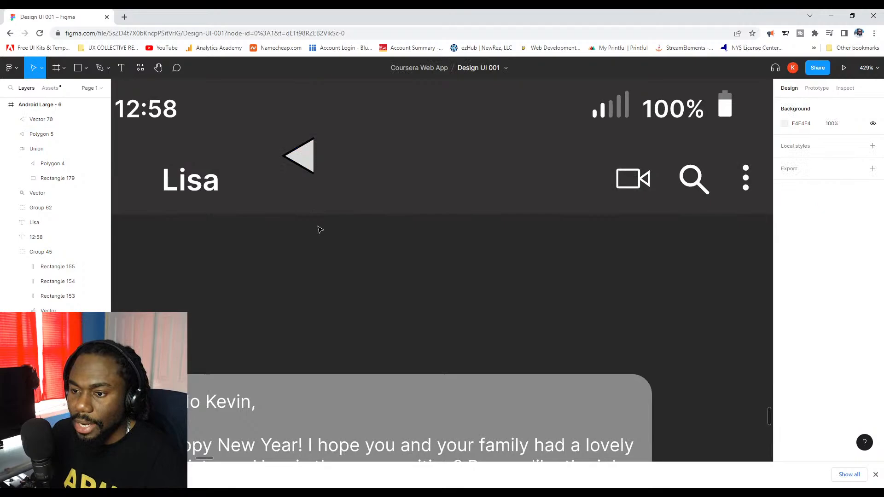
pyautogui.doubleClick(312, 166)
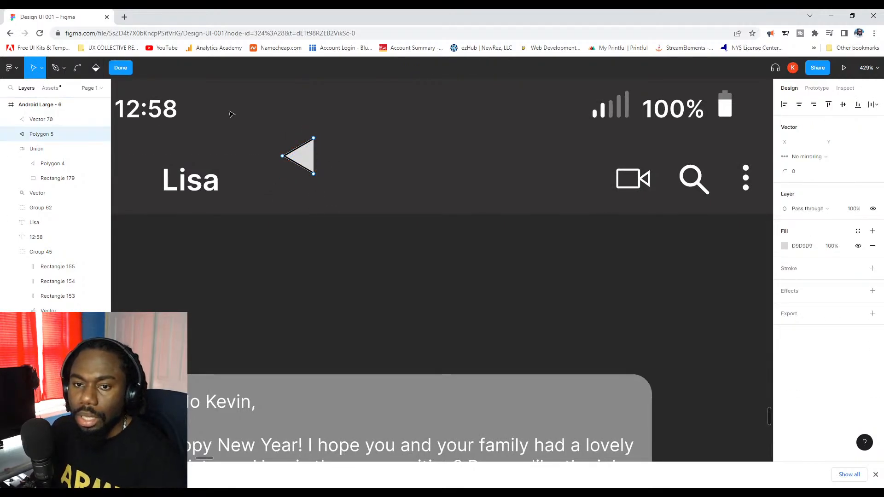
pyautogui.press('Escape')
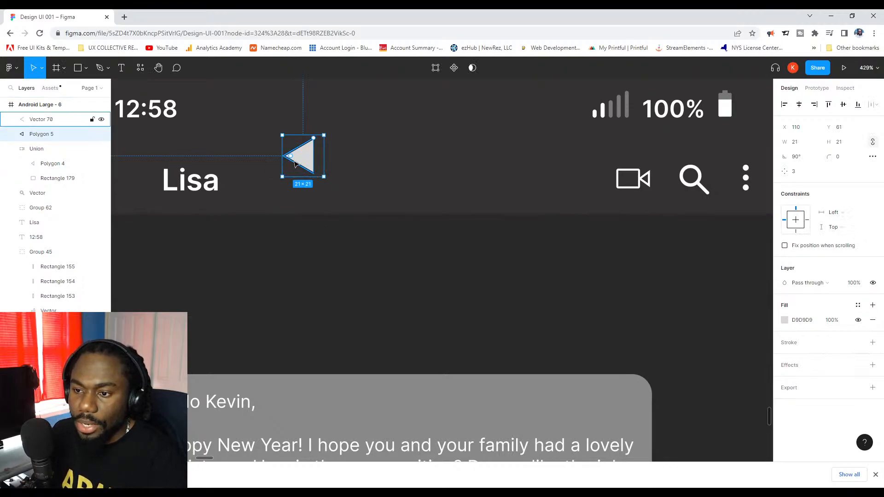
pyautogui.hscroll(-3, 294, 163)
pyautogui.moveTo(415, 190); pyautogui.dragTo(289, 201)
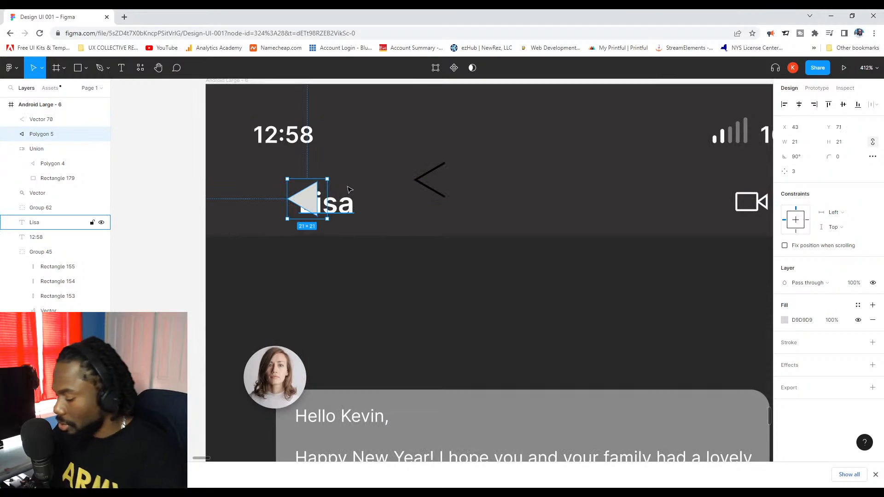
pyautogui.press('Delete')
# Shrink the chevron to 8 × 14 and place it in the header before the contact name, around X 22, Y 57.
pyautogui.moveTo(424, 178); pyautogui.dragTo(248, 202)
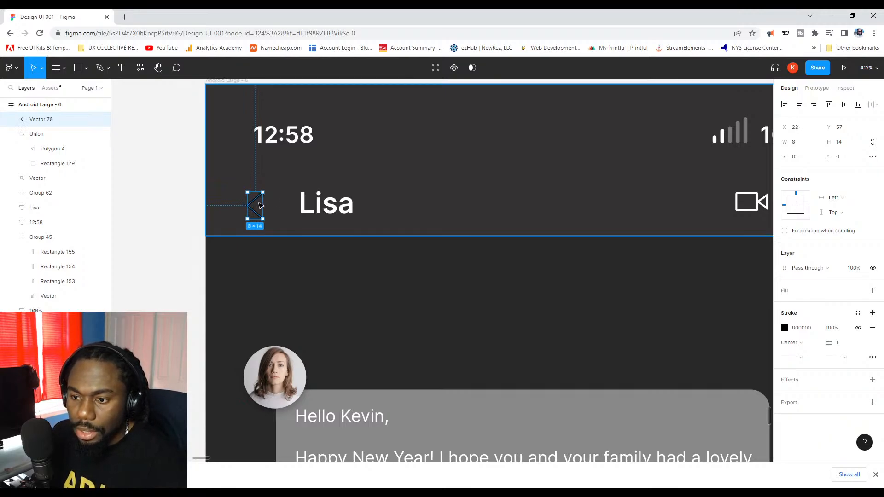
pyautogui.click(204, 201)
pyautogui.scroll(-1, 205, 201)
pyautogui.scroll(-1, 225, 197)
pyautogui.hscroll(-5, 226, 197)
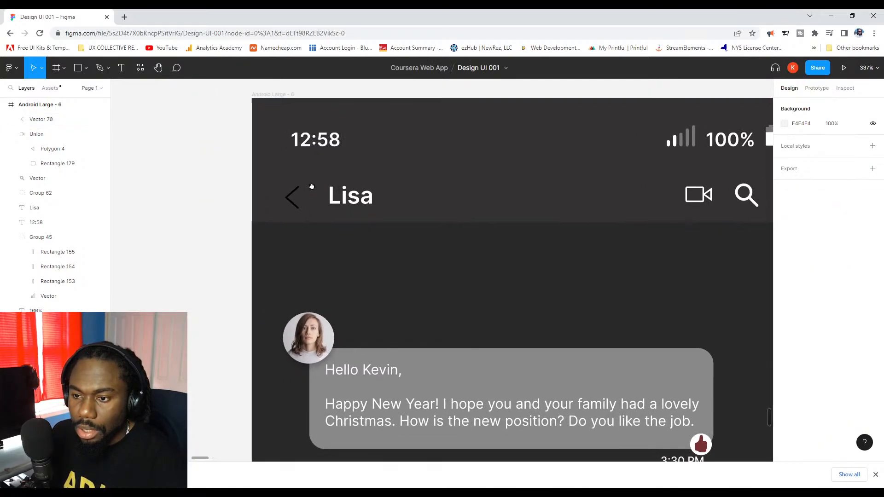
# Adjust the back chevron's position to X 20, Y 56 so it lines up with the contact name.
pyautogui.click(357, 190)
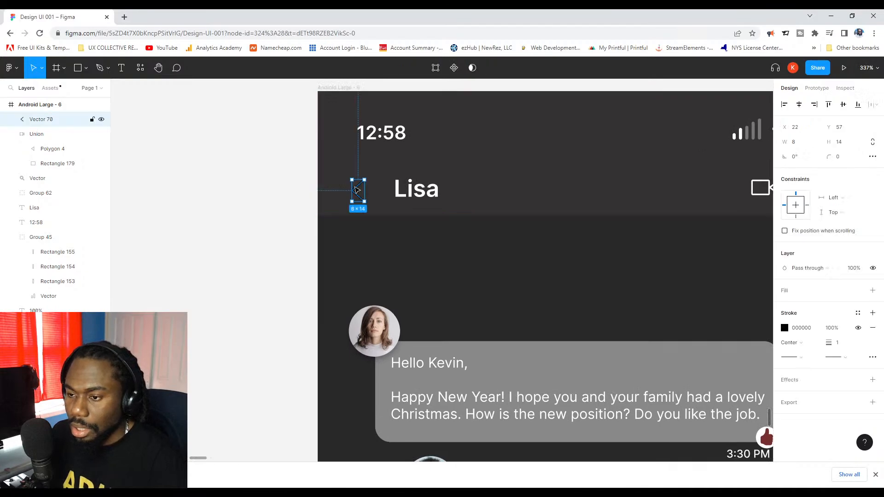
pyautogui.moveTo(356, 189); pyautogui.dragTo(355, 188)
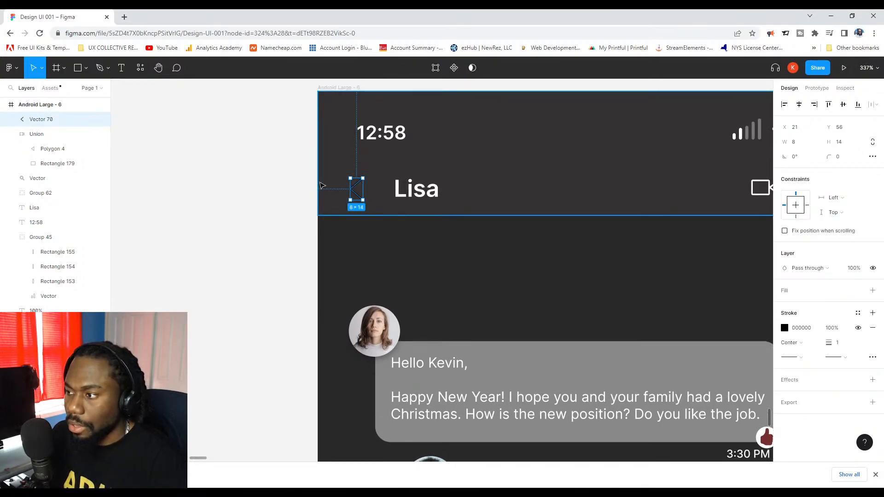
pyautogui.click(800, 129)
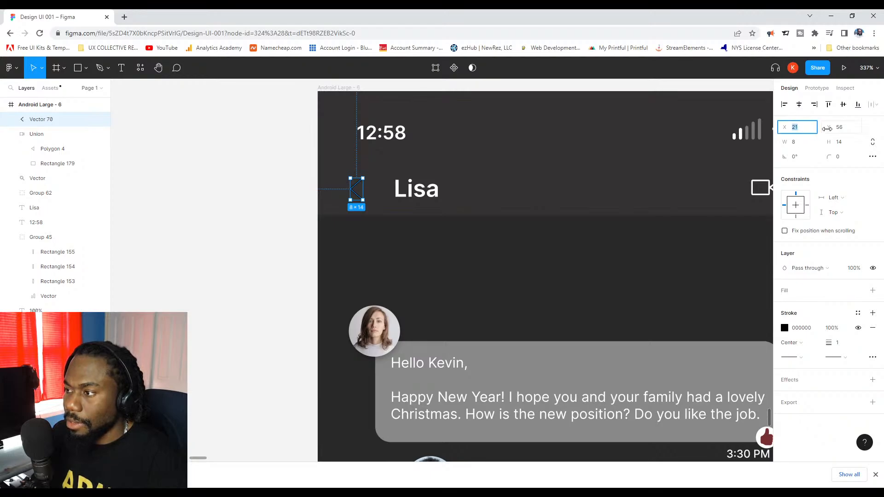
pyautogui.write('20')
pyautogui.press('Return')
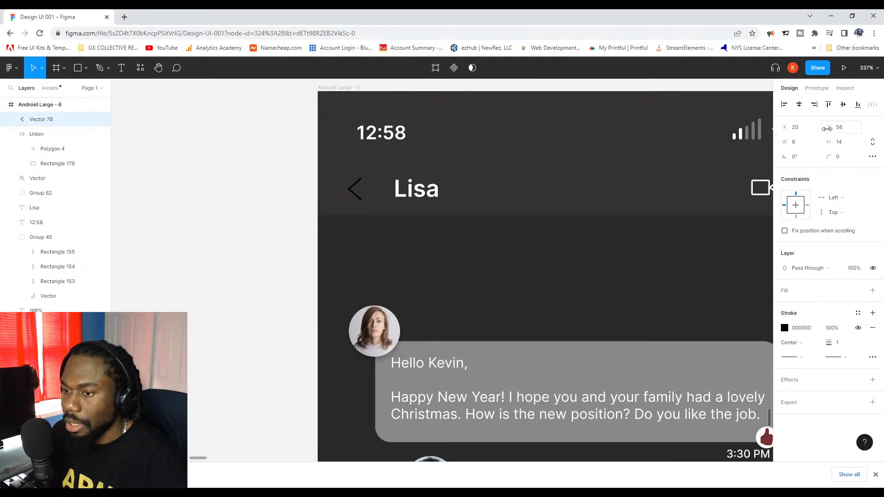
pyautogui.click(797, 144)
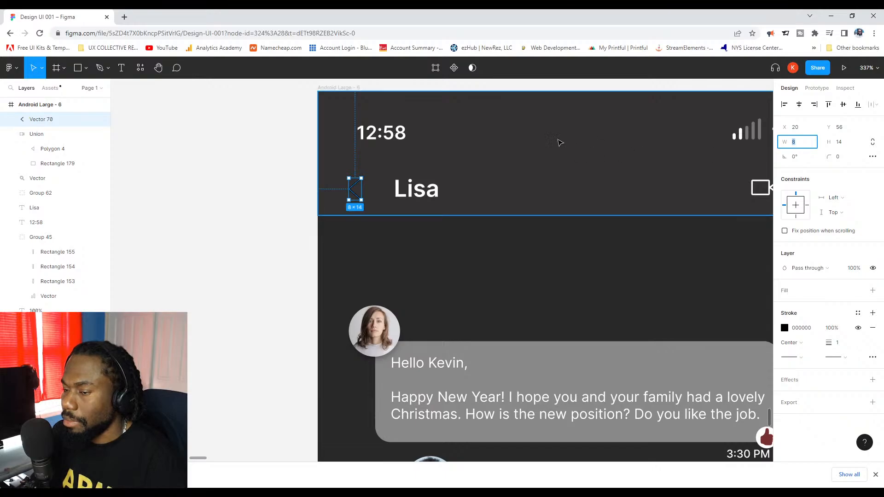
pyautogui.click(295, 175)
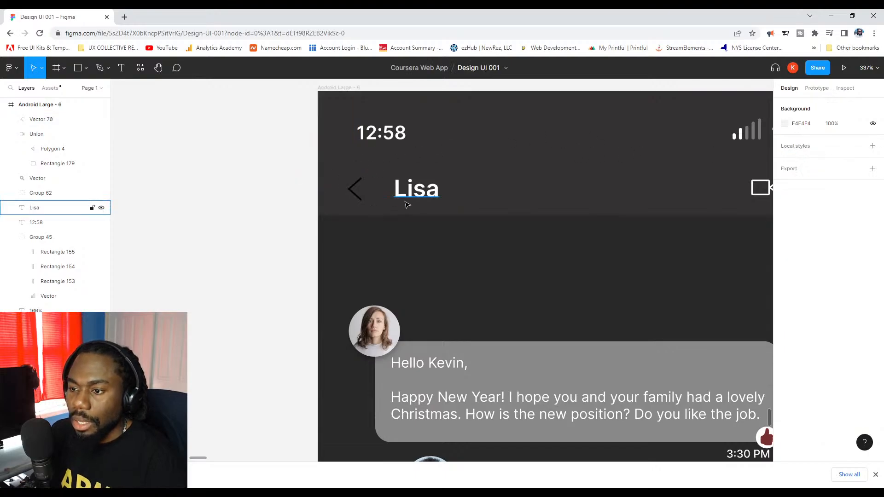
# Recolour the back chevron's stroke white using the document colors.
pyautogui.click(354, 195)
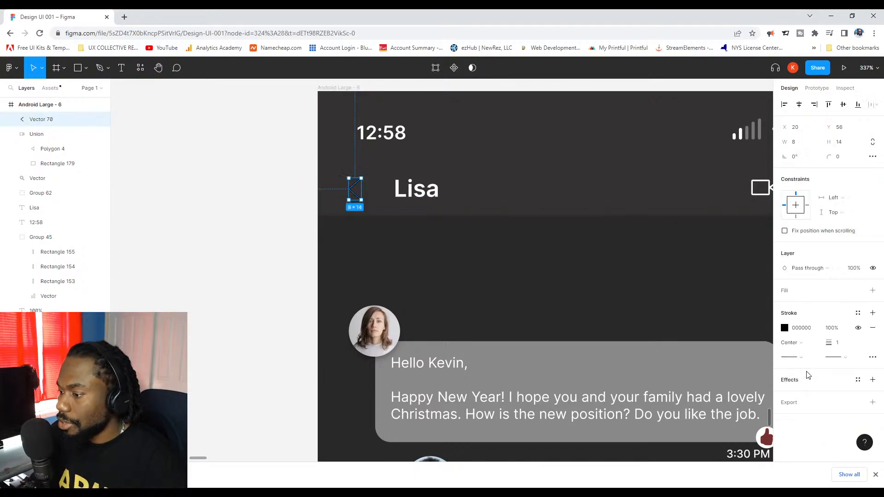
pyautogui.click(785, 328)
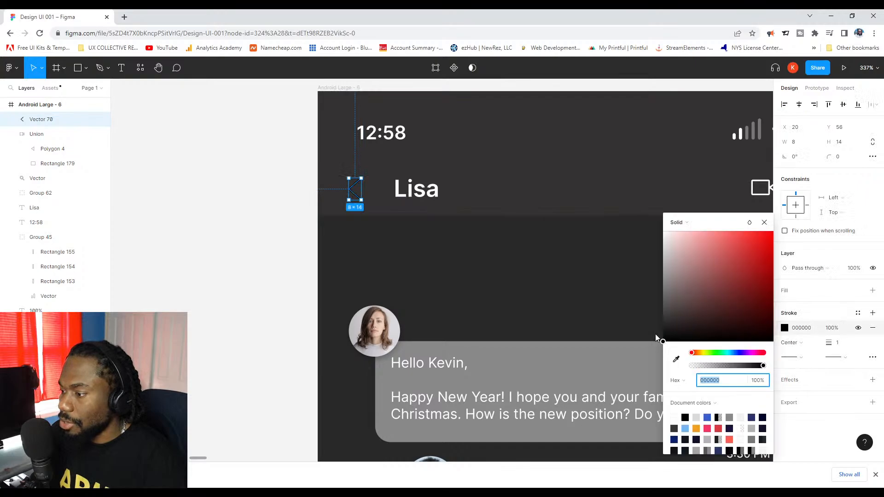
pyautogui.click(674, 418)
pyautogui.click(225, 237)
pyautogui.scroll(-3, 335, 227)
pyautogui.hscroll(-5, 335, 227)
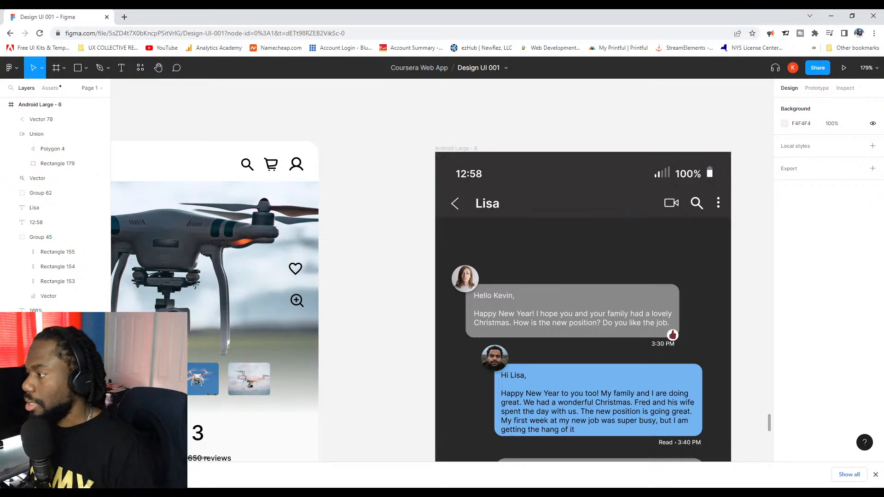
pyautogui.click(637, 211)
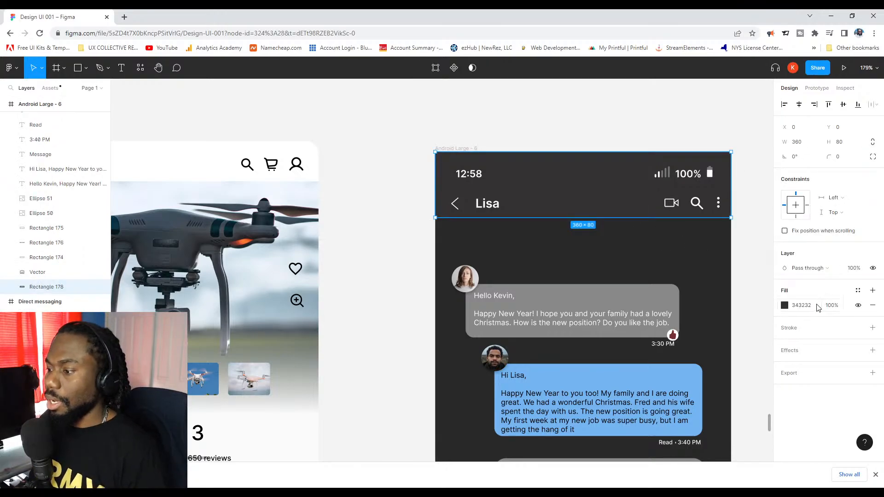
pyautogui.click(831, 305)
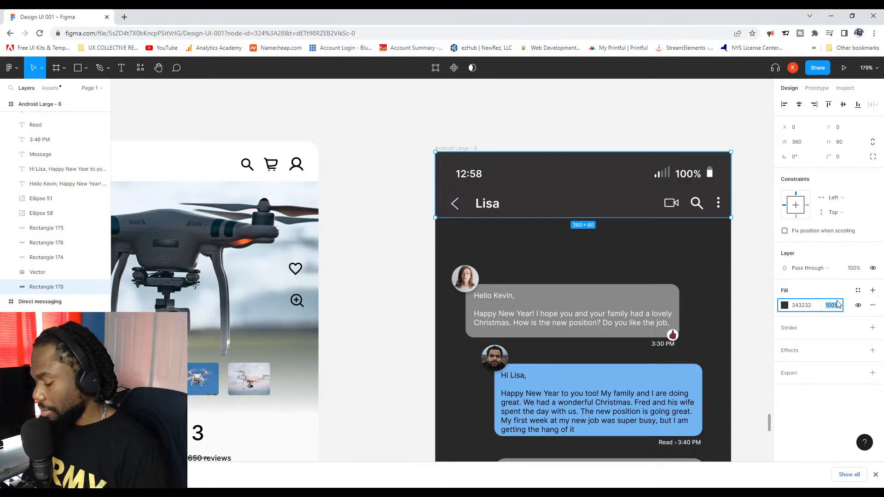
pyautogui.press('Escape')
pyautogui.click(417, 240)
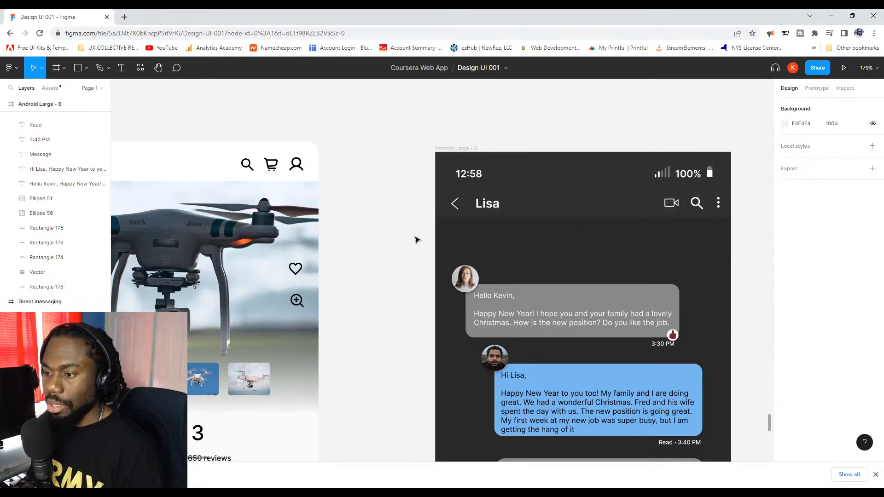
# Select the whole conversation with its avatars, timestamps and message input row, and shift it slightly upward in Android Large - 6.
pyautogui.scroll(-3, 460, 230)
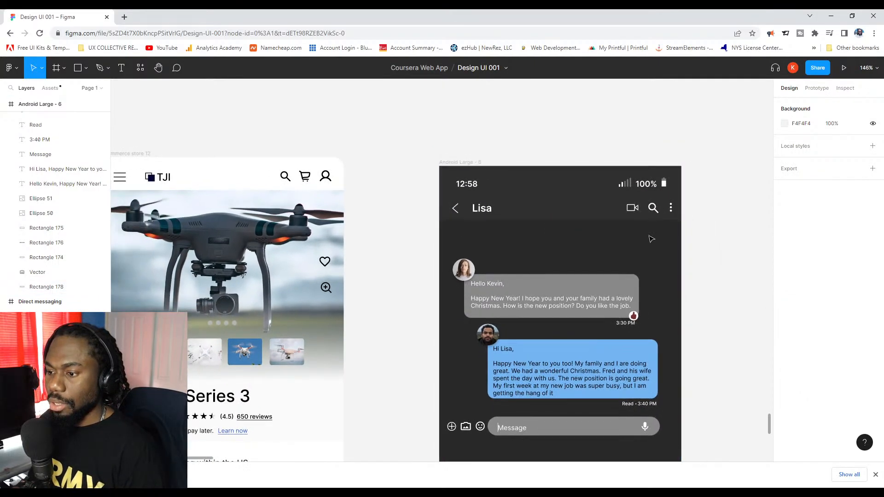
pyautogui.scroll(-2, 652, 238)
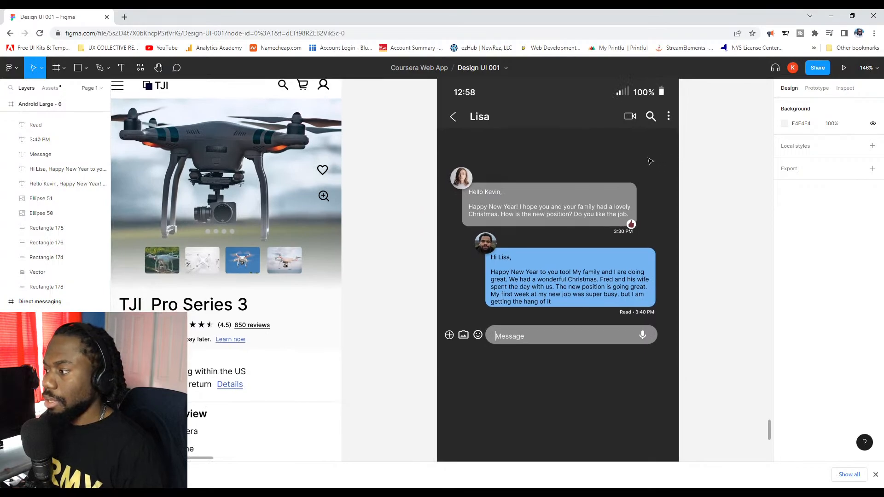
pyautogui.hscroll(-3, 572, 217)
pyautogui.scroll(1, 572, 217)
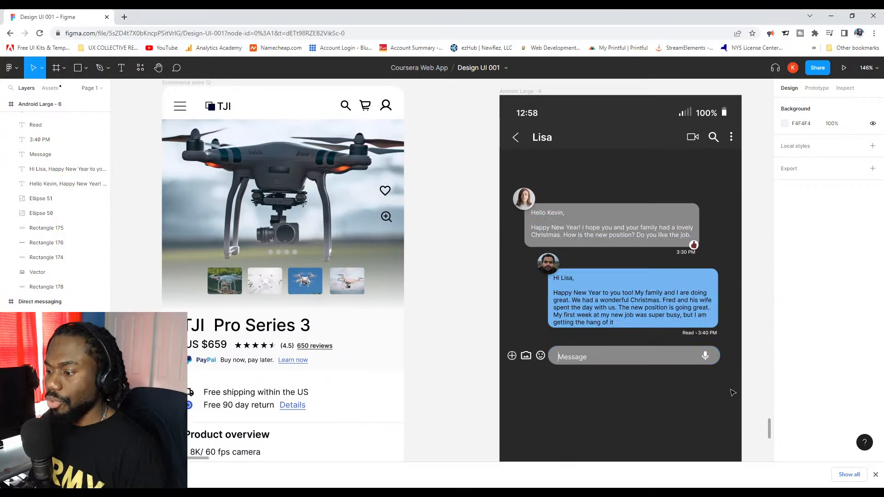
pyautogui.moveTo(732, 393); pyautogui.dragTo(490, 175)
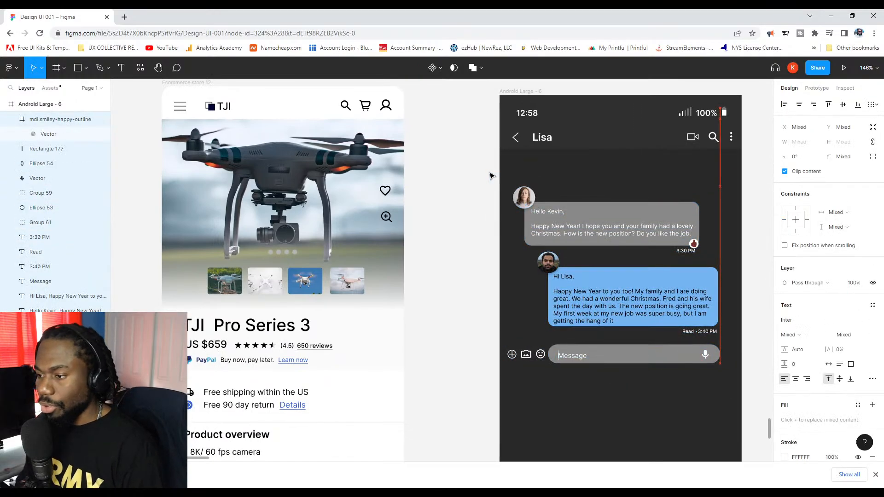
# Nudge the selected chat bubbles and message bar upward until they sit just below the header of the Android Large - 6 frame.
pyautogui.hotkey('shift', 'Up')
pyautogui.hotkey('shift', 'Up')
pyautogui.hotkey('shift', 'Up')
pyautogui.hotkey('shift', 'Up')
pyautogui.hotkey('shift', 'Up')
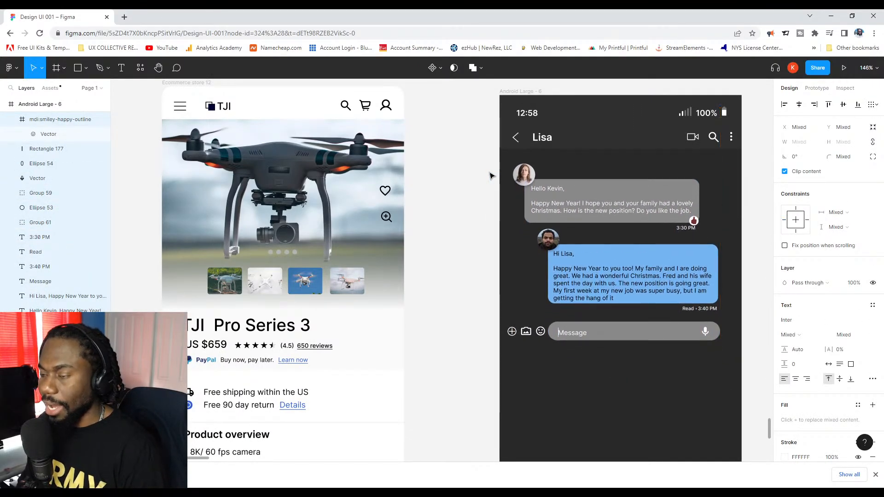
pyautogui.press('Down')
pyautogui.press('Up')
pyautogui.press('Up')
pyautogui.press('Up')
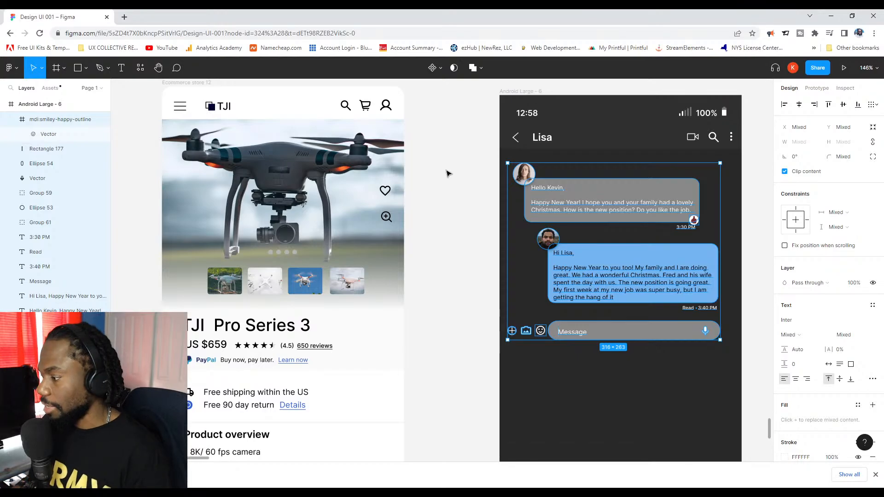
pyautogui.click(431, 184)
pyautogui.scroll(-5, 507, 161)
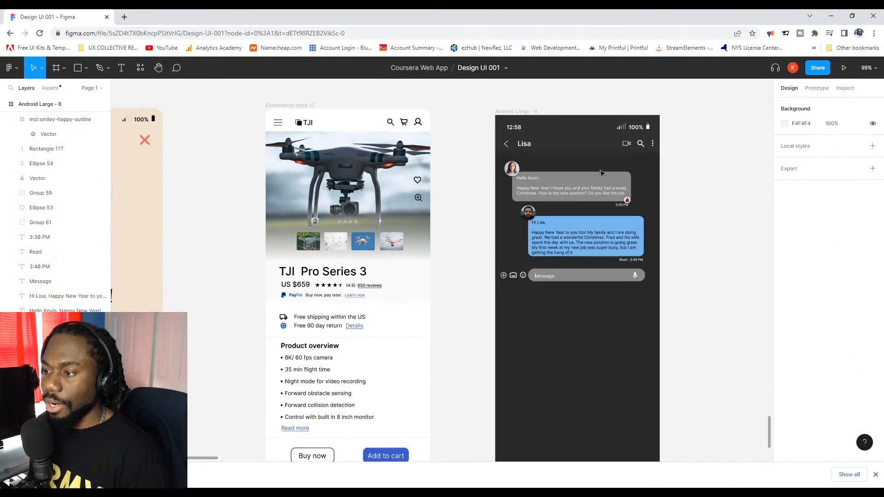
pyautogui.hscroll(2, 680, 157)
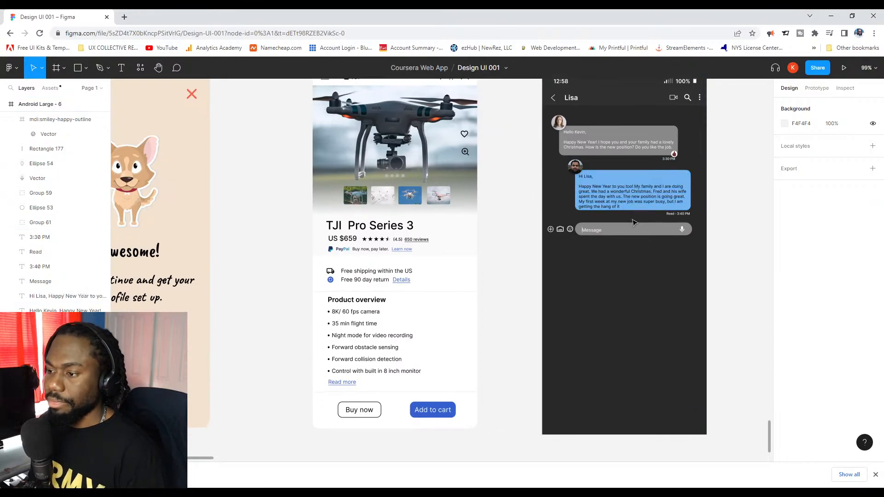
pyautogui.scroll(2, 631, 207)
pyautogui.scroll(-1, 640, 220)
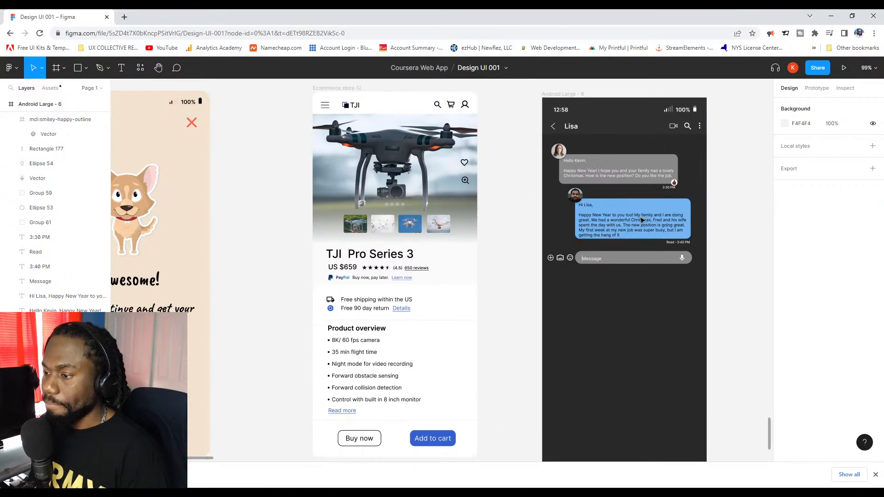
pyautogui.scroll(-2, 645, 215)
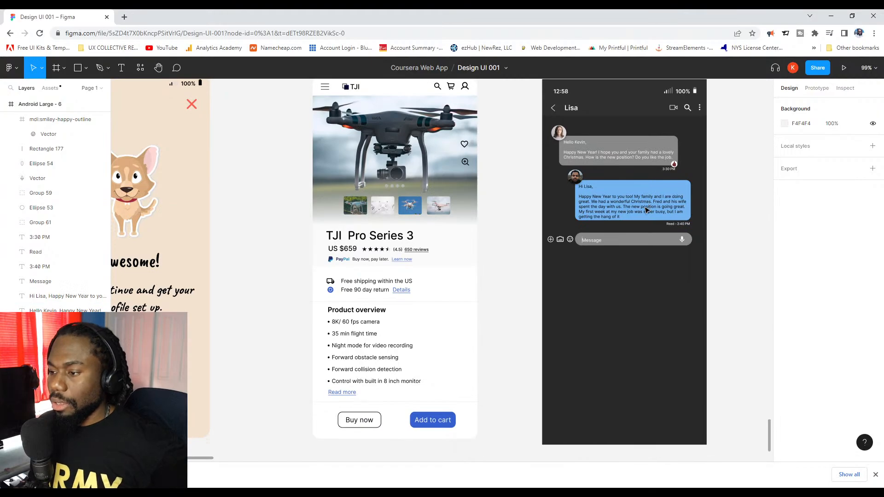
pyautogui.scroll(-1, 649, 210)
# Move both chat bubbles, their avatars and timestamps, and the message bar together down to the lower end of the Android Large - 6 frame.
pyautogui.moveTo(731, 268); pyautogui.dragTo(542, 133)
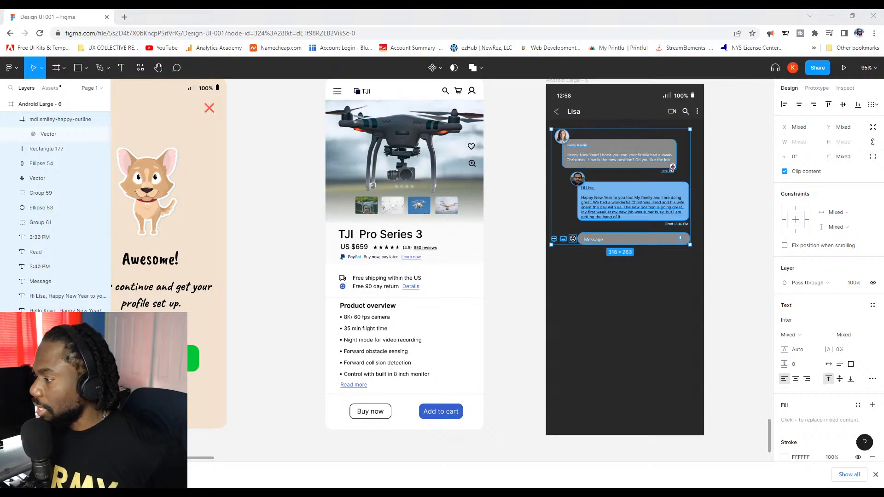
pyautogui.scroll(-3, 662, 256)
pyautogui.moveTo(724, 289); pyautogui.dragTo(588, 161)
pyautogui.moveTo(644, 166); pyautogui.dragTo(644, 306)
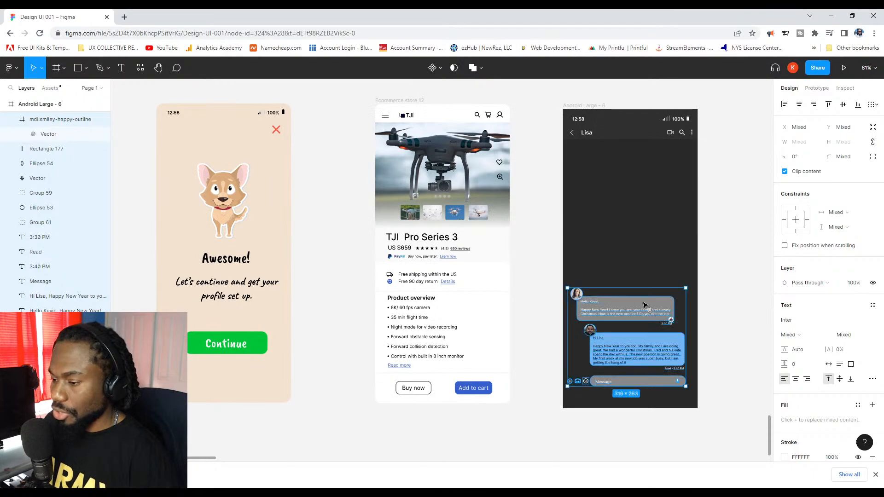
pyautogui.press('Down')
pyautogui.press('Down')
pyautogui.press('Down')
pyautogui.press('Down')
pyautogui.press('Down')
pyautogui.press('Down')
pyautogui.press('Down')
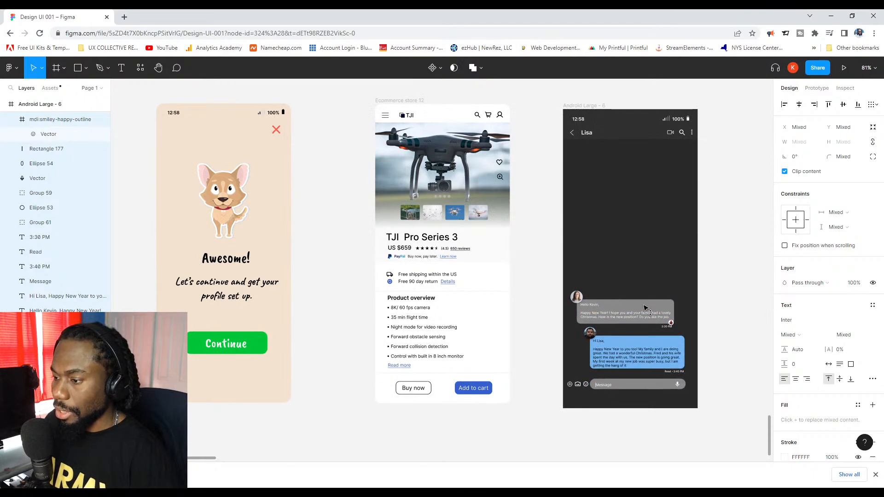
pyautogui.click(558, 208)
pyautogui.hscroll(-2, 645, 202)
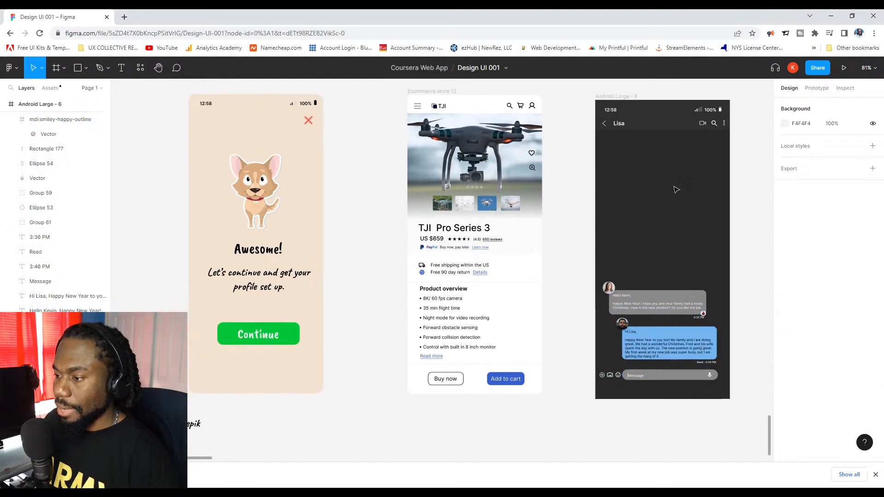
pyautogui.click(665, 128)
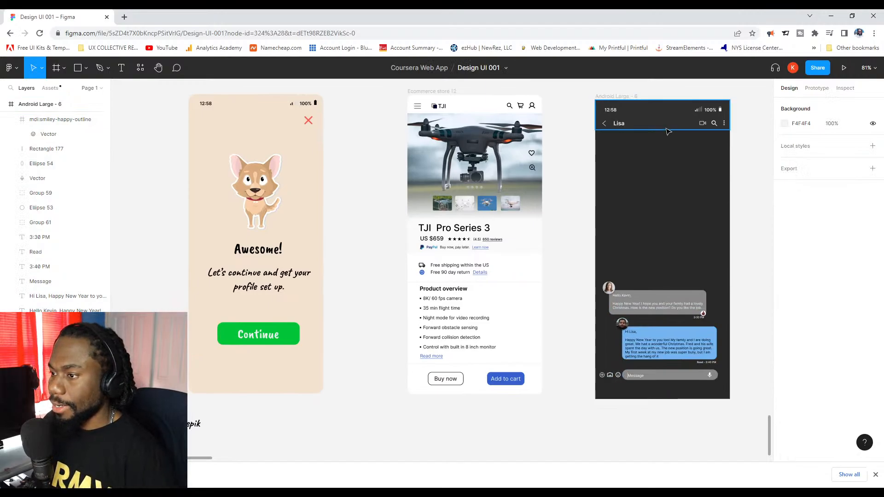
pyautogui.click(575, 151)
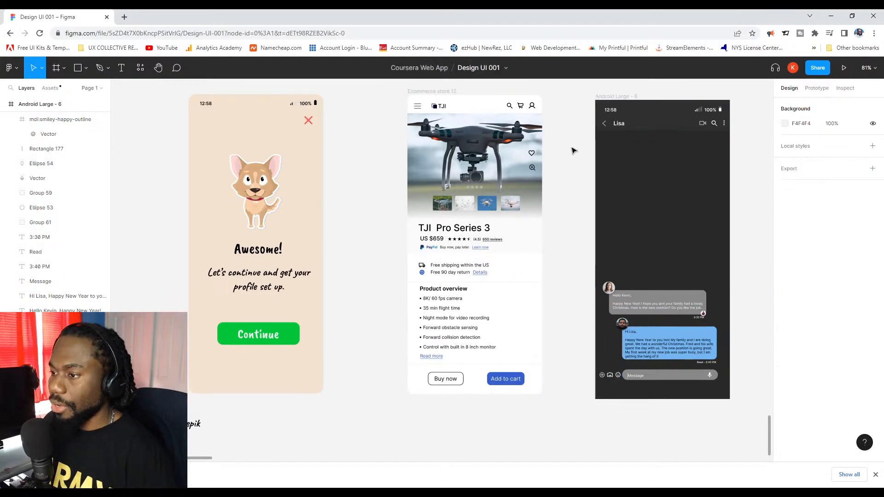
# Find a phone icon with the Iconify plugin and import ic:outline-local-phone.
pyautogui.scroll(5, 657, 164)
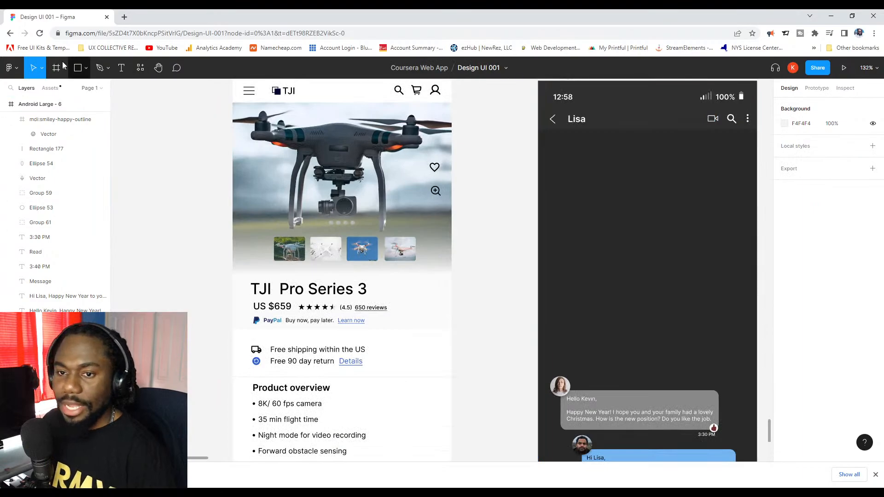
pyautogui.click(10, 68)
pyautogui.moveTo(32, 213)
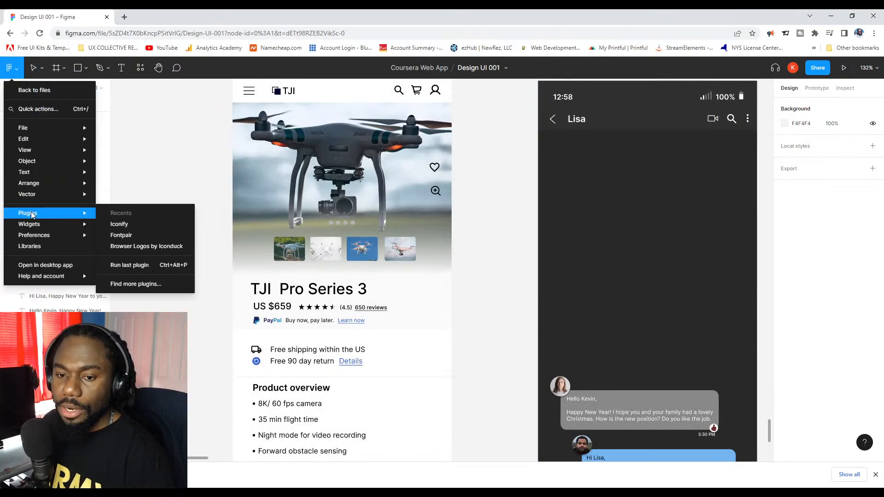
pyautogui.click(119, 224)
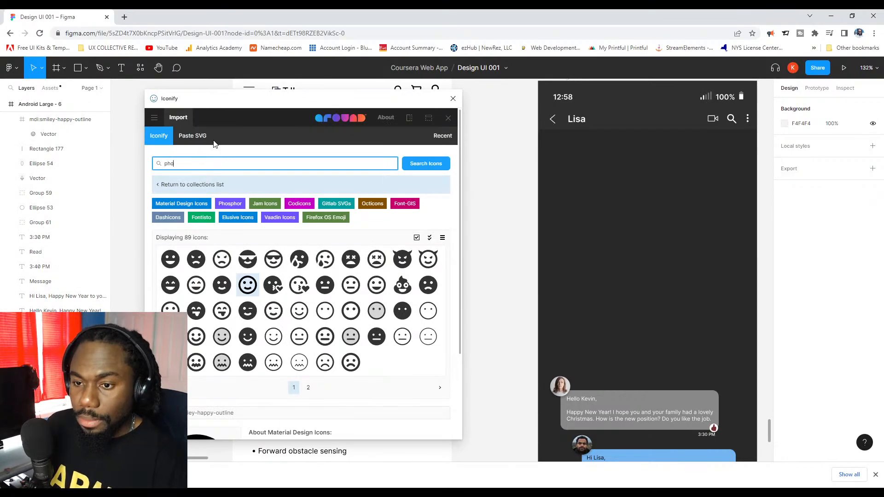
pyautogui.write('phone')
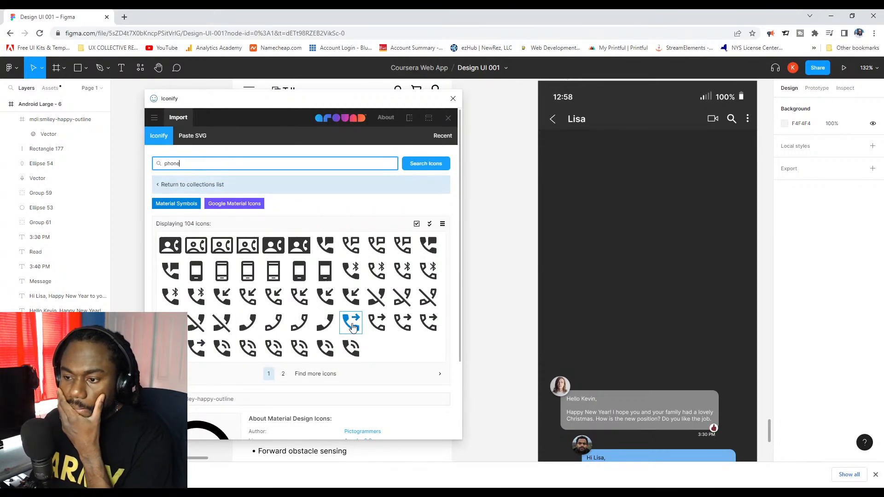
pyautogui.click(283, 373)
pyautogui.scroll(-2, 274, 354)
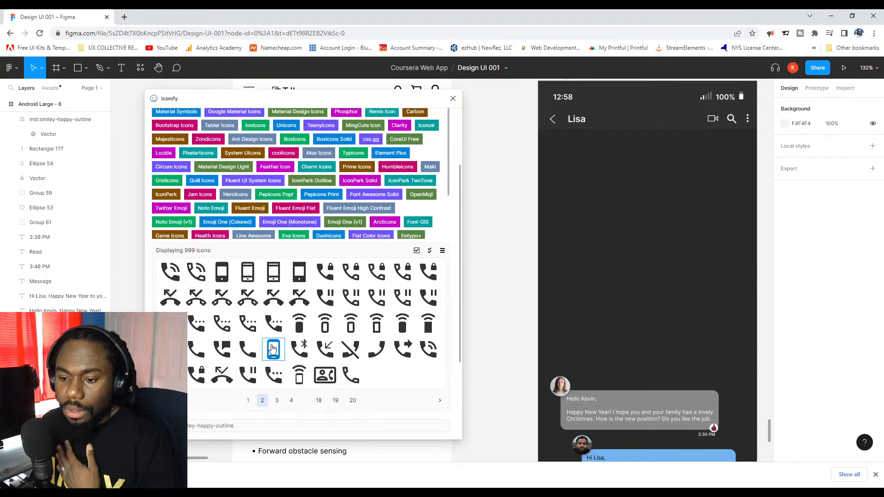
pyautogui.click(350, 375)
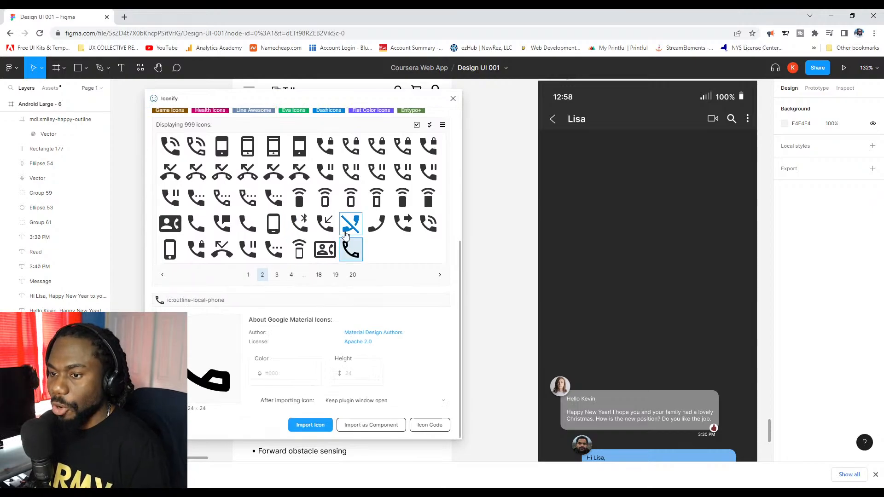
pyautogui.click(307, 424)
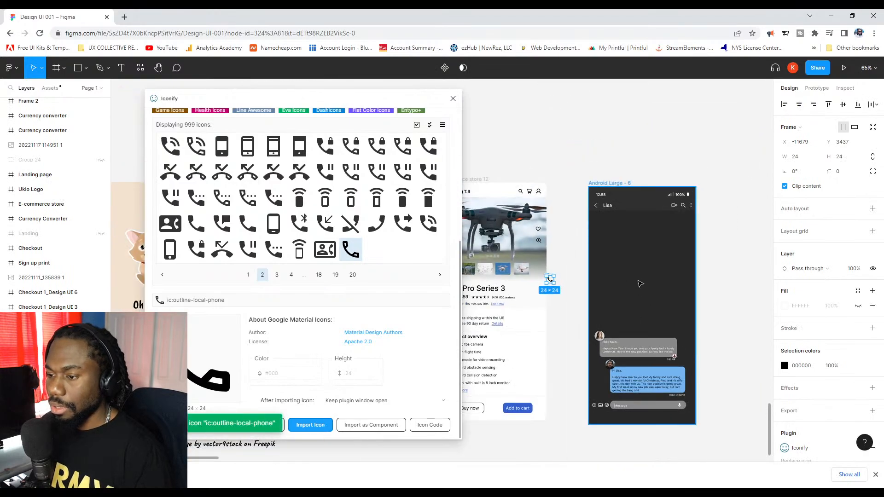
# Place the imported phone icon beside the video icon in the chat header, sized 18 × 18 and coloured FFFFFF, at X 248.
pyautogui.moveTo(551, 280); pyautogui.dragTo(641, 218)
pyautogui.scroll(5, 663, 208)
pyautogui.click(784, 440)
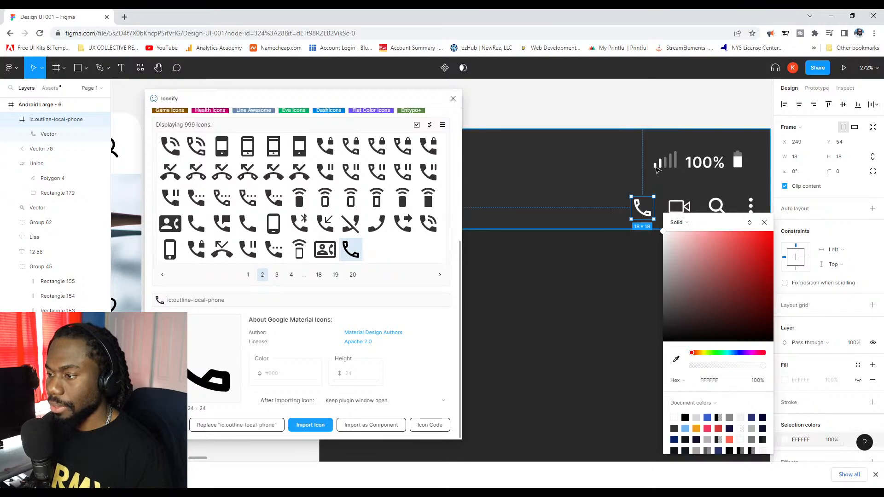
pyautogui.click(665, 125)
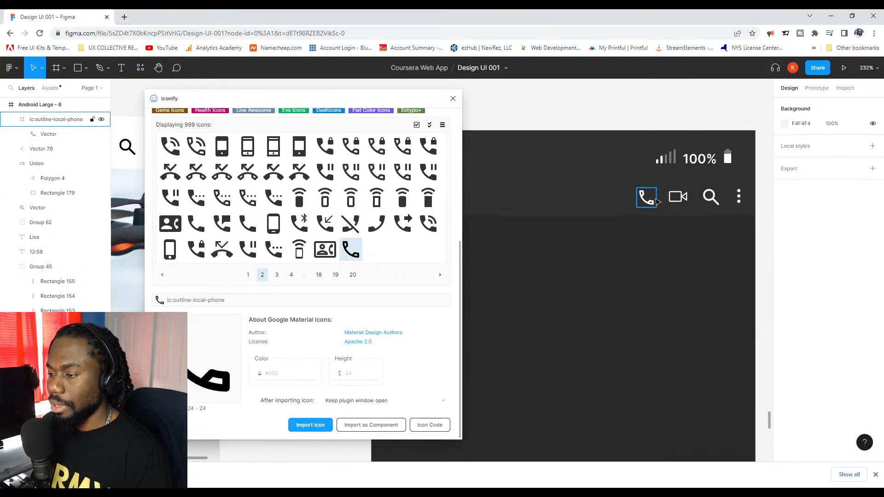
pyautogui.click(649, 201)
pyautogui.moveTo(652, 205); pyautogui.dragTo(651, 206)
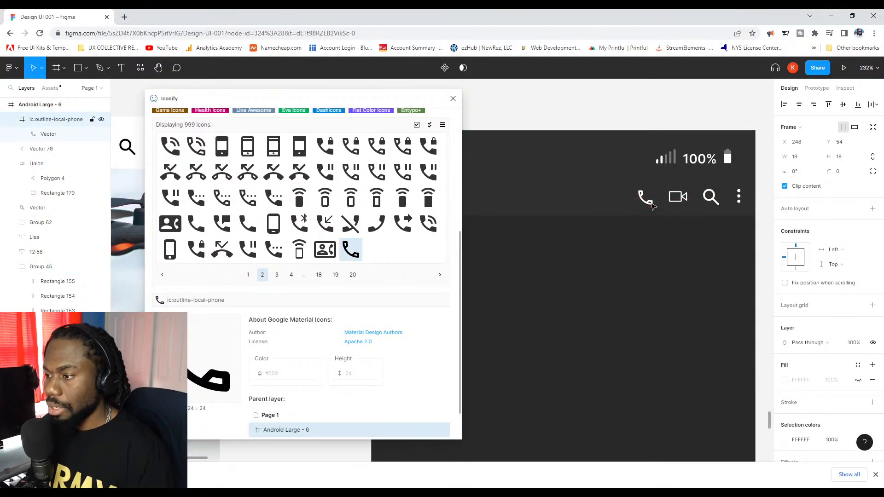
pyautogui.click(689, 105)
# Distribute the header's phone, video and search icons with equal horizontal spacing.
pyautogui.scroll(-3, 695, 138)
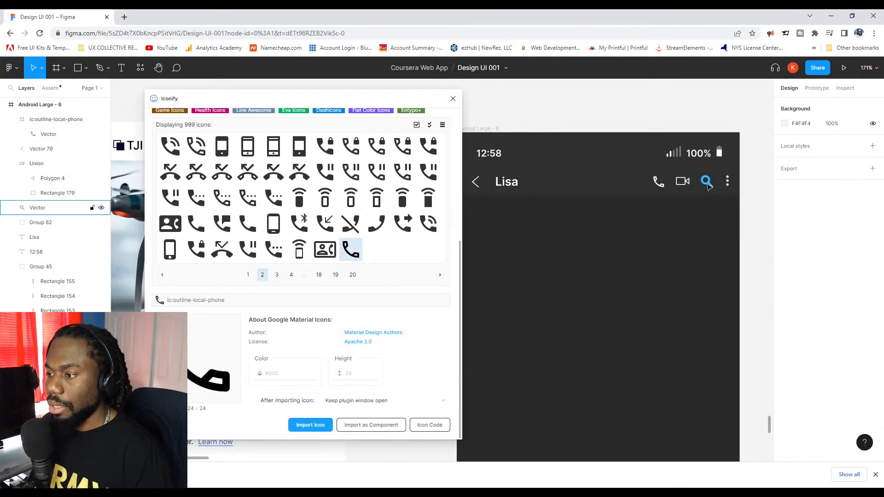
pyautogui.click(706, 182)
pyautogui.keyDown('shift'); pyautogui.click(685, 182); pyautogui.keyUp('shift')
pyautogui.keyDown('shift'); pyautogui.click(659, 181); pyautogui.keyUp('shift')
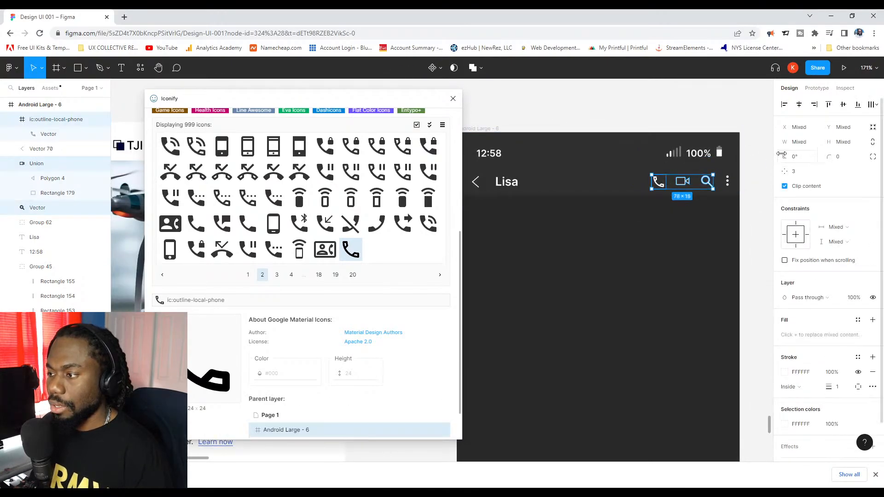
pyautogui.click(874, 105)
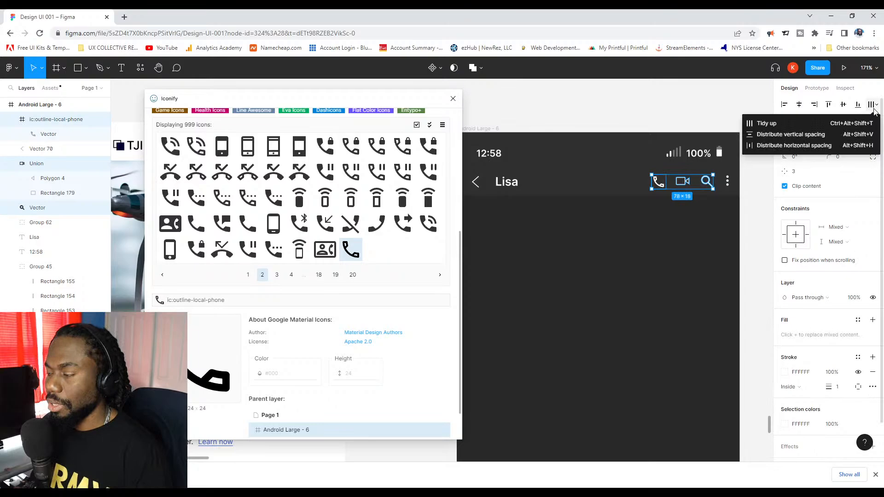
pyautogui.click(816, 134)
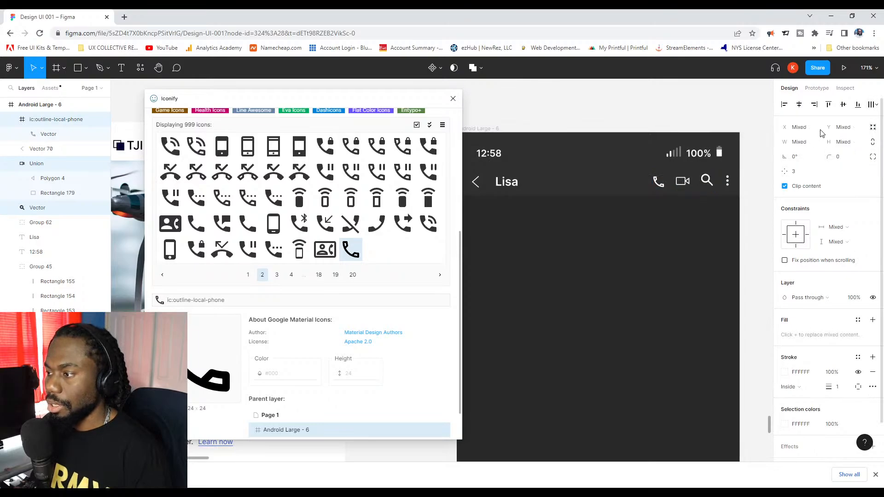
pyautogui.click(874, 105)
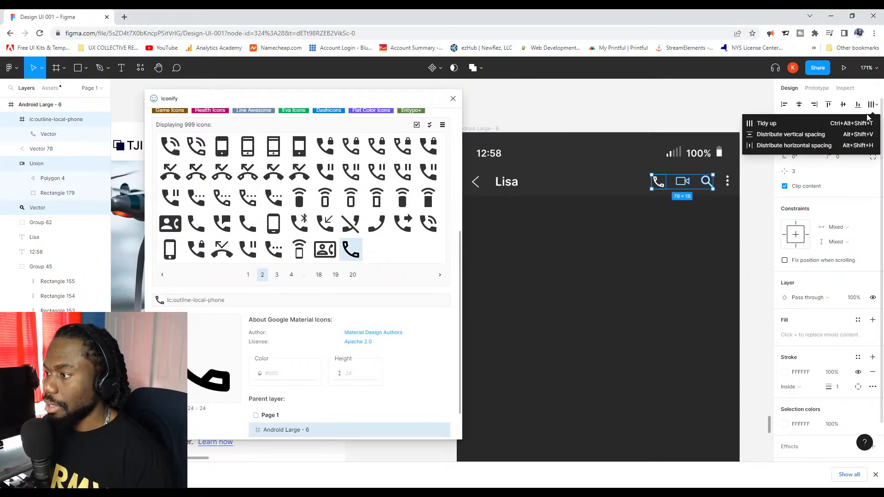
pyautogui.click(813, 144)
pyautogui.click(699, 118)
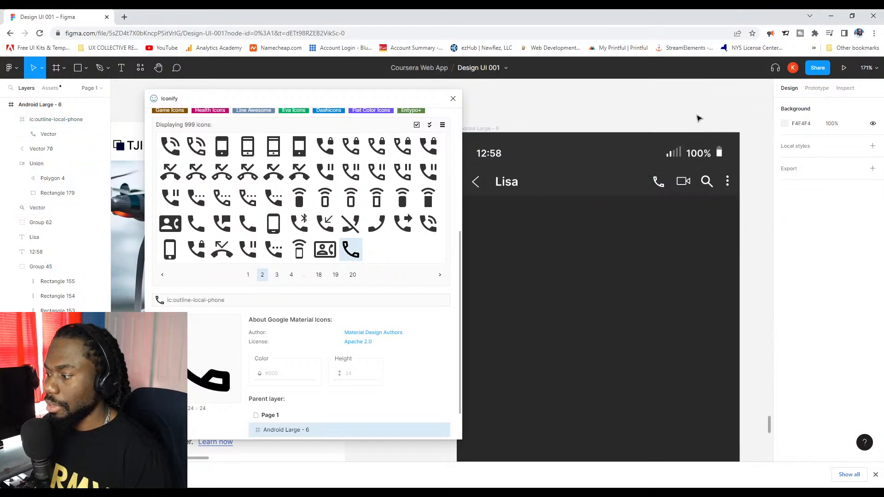
# Nudge the phone, video and search icons slightly away from the three-dot menu icon, and close the Iconify plugin.
pyautogui.scroll(-2, 690, 138)
pyautogui.scroll(3, 663, 169)
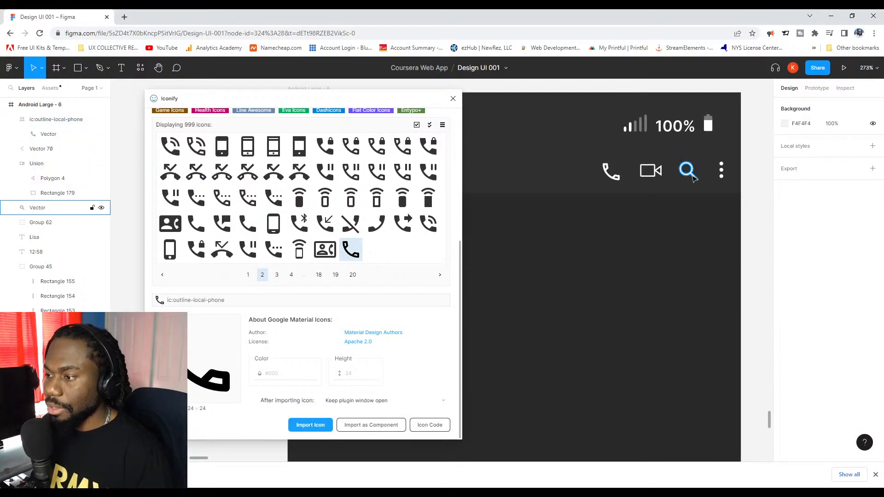
pyautogui.click(687, 171)
pyautogui.keyDown('shift'); pyautogui.click(651, 171); pyautogui.keyUp('shift')
pyautogui.keyDown('shift'); pyautogui.click(610, 173); pyautogui.keyUp('shift')
pyautogui.press('Left')
pyautogui.press('Left')
pyautogui.press('Left')
pyautogui.press('Left')
pyautogui.press('Left')
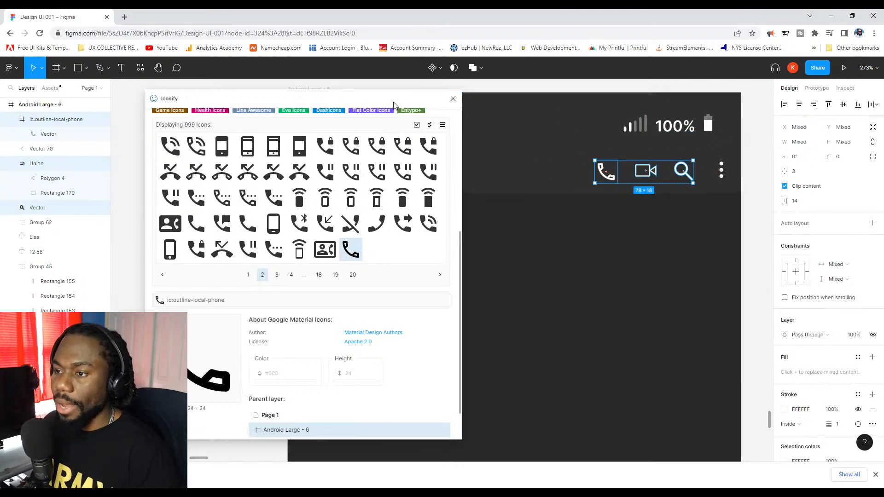
pyautogui.click(453, 98)
# Review the chat screen layout from the header icons down to the message bar.
pyautogui.scroll(-3, 454, 146)
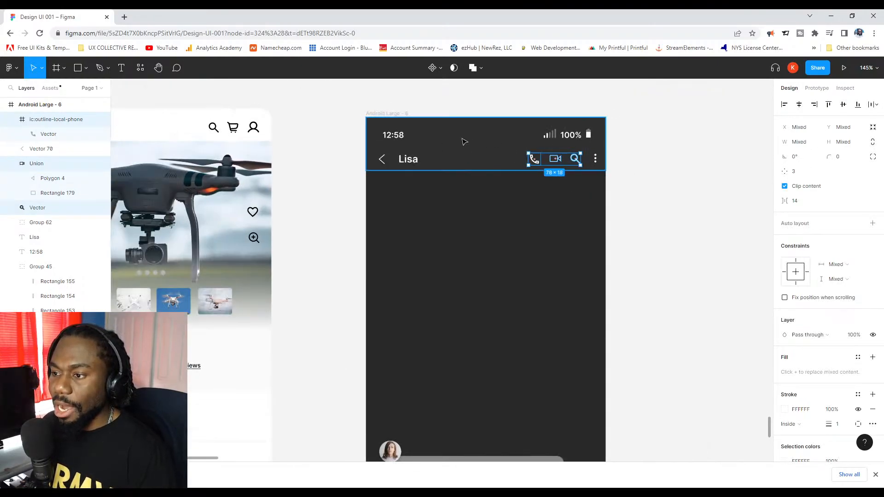
pyautogui.scroll(-1, 464, 142)
pyautogui.scroll(-1, 401, 164)
pyautogui.scroll(3, 382, 143)
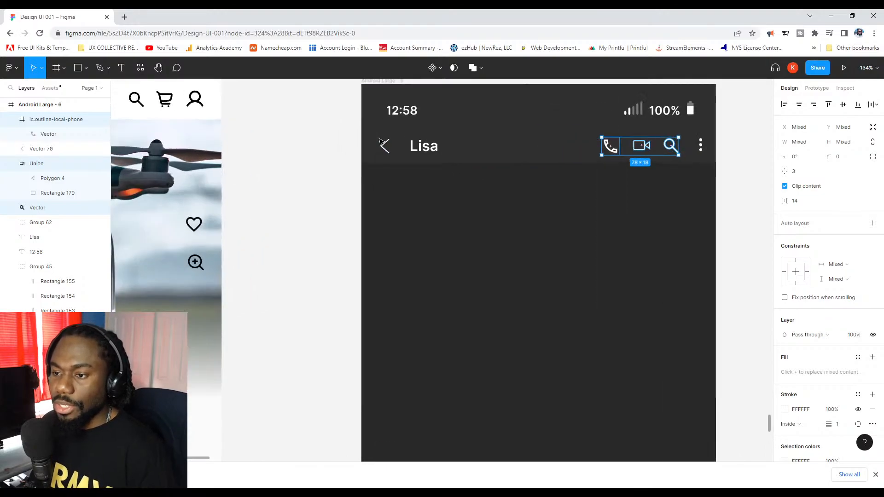
pyautogui.click(382, 145)
pyautogui.click(322, 153)
pyautogui.scroll(-2, 336, 158)
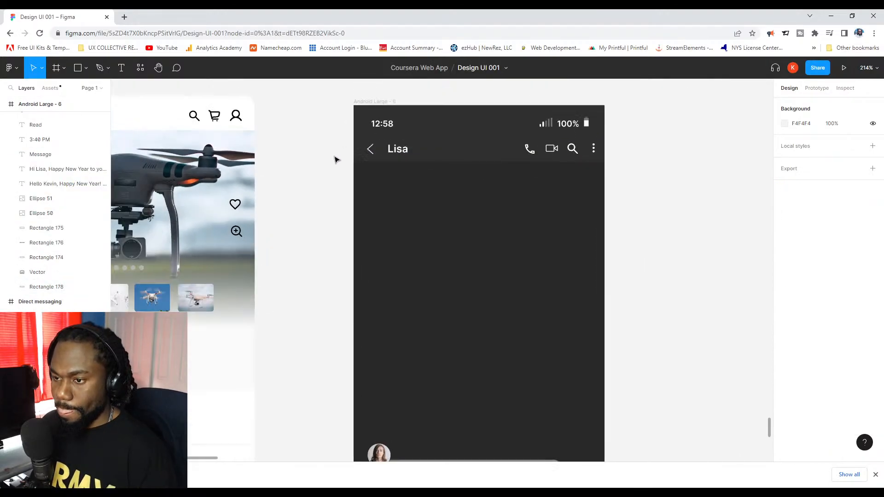
pyautogui.scroll(-1, 438, 177)
pyautogui.hscroll(-1, 437, 178)
pyautogui.scroll(-2, 459, 189)
pyautogui.scroll(-3, 505, 191)
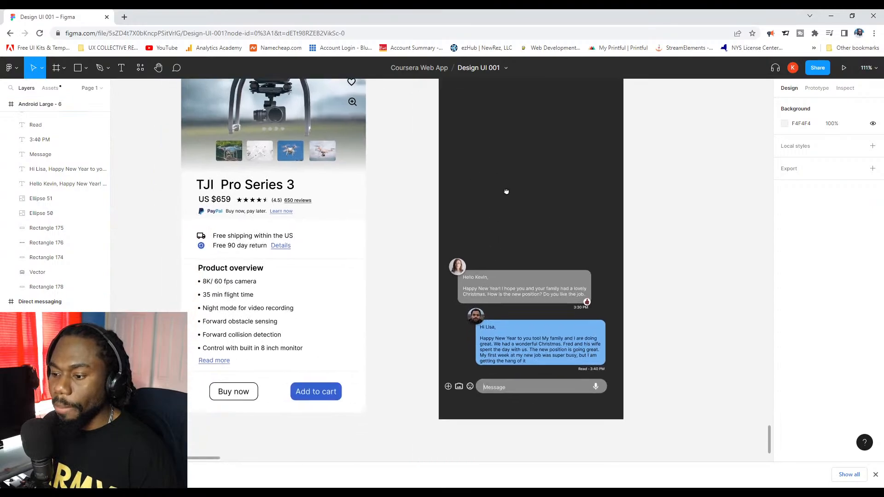
pyautogui.scroll(1, 529, 188)
pyautogui.scroll(3, 534, 194)
pyautogui.hscroll(-1, 534, 193)
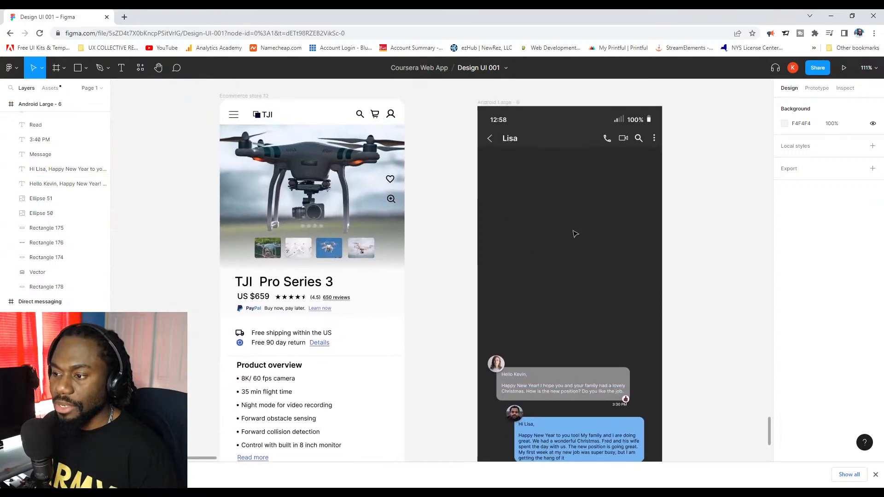
# Select the chat bubbles, avatars and message bar together and nudge them slightly upward within the chat screen.
pyautogui.scroll(-3, 594, 221)
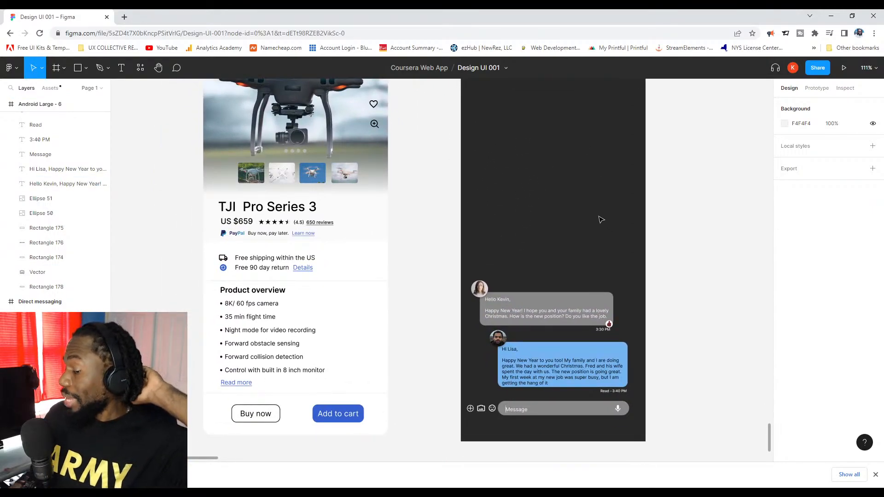
pyautogui.moveTo(668, 421); pyautogui.dragTo(435, 251)
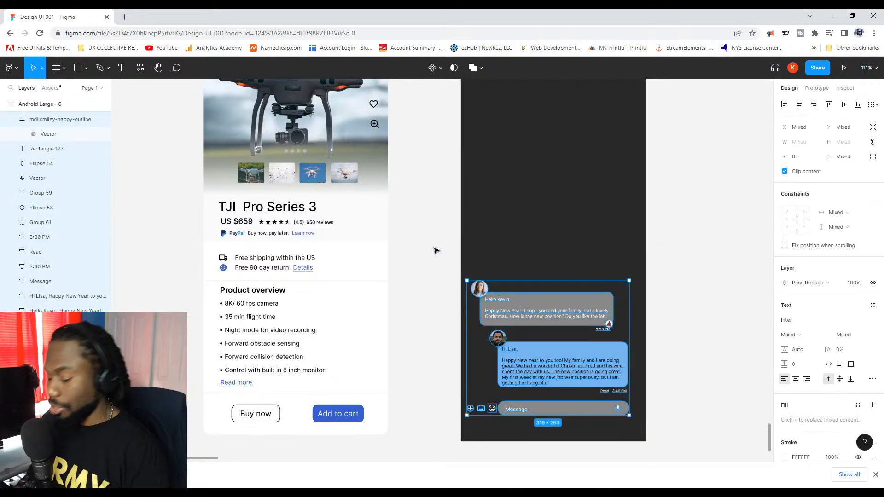
pyautogui.press('Up')
pyautogui.press('Up')
pyautogui.press('Up')
pyautogui.press('Up')
pyautogui.press('Up')
pyautogui.press('Up')
pyautogui.press('Up')
pyautogui.press('Up')
pyautogui.press('Up')
pyautogui.press('Up')
pyautogui.press('Up')
pyautogui.press('Up')
pyautogui.press('Up')
pyautogui.press('Up')
pyautogui.press('Up')
pyautogui.press('Up')
pyautogui.press('Up')
pyautogui.press('Up')
pyautogui.press('Up')
pyautogui.press('Up')
pyautogui.press('Up')
pyautogui.press('Up')
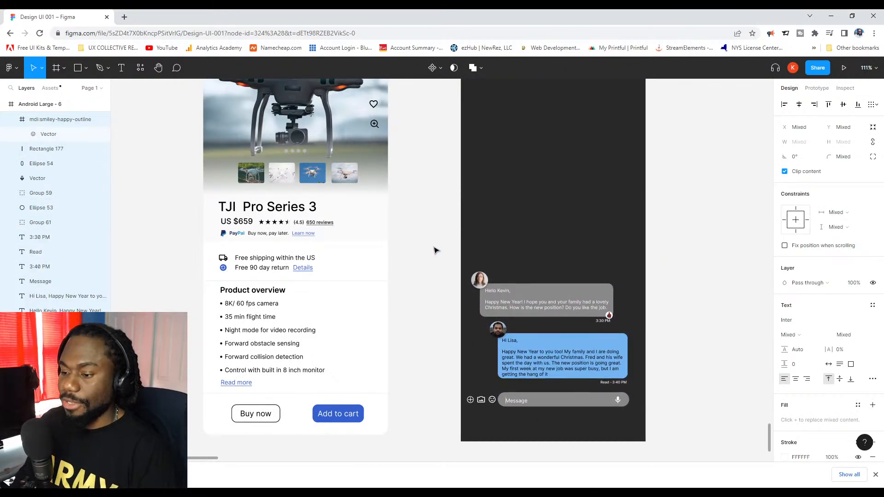
pyautogui.press('Escape')
# Round the corners of the chat screen frame with a radius of 10.
pyautogui.scroll(-3, 540, 160)
pyautogui.scroll(1, 538, 157)
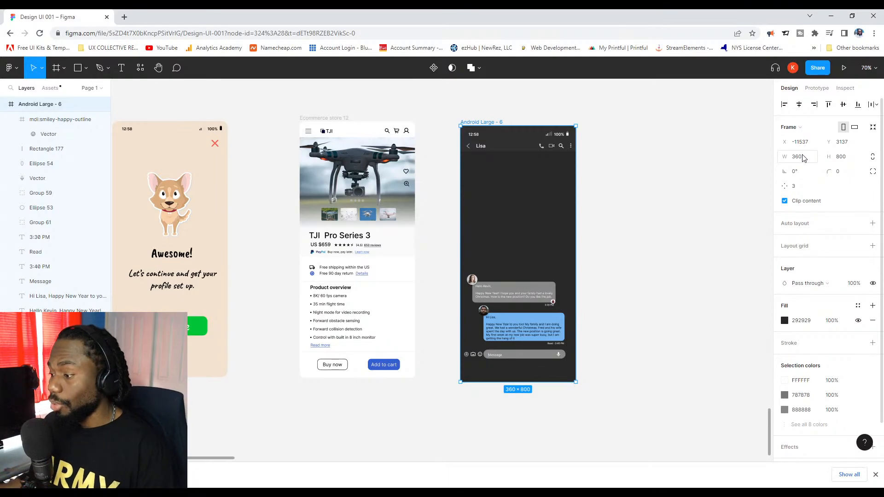
pyautogui.scroll(5, 513, 165)
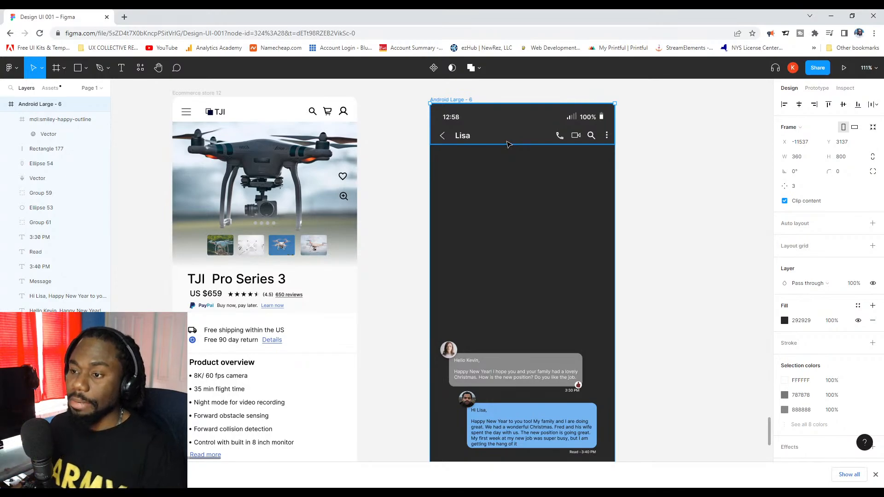
pyautogui.scroll(-2, 562, 174)
pyautogui.hscroll(-2, 562, 174)
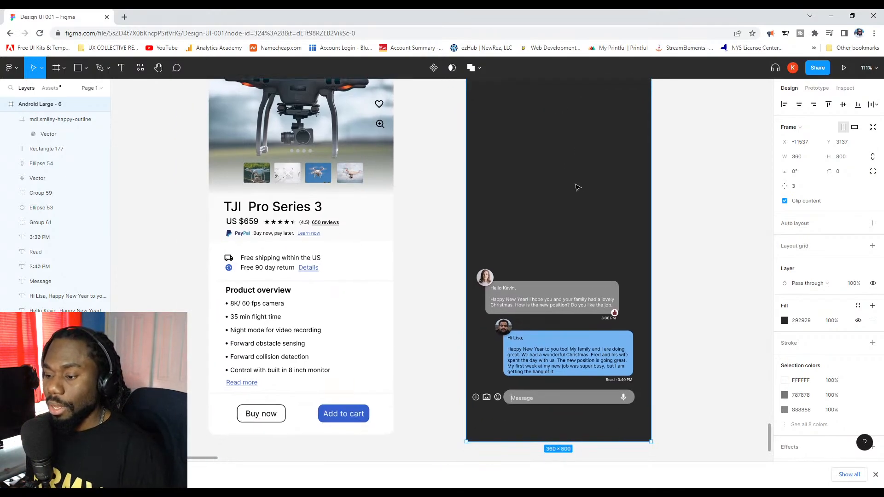
pyautogui.scroll(2, 622, 310)
pyautogui.hscroll(-1, 622, 309)
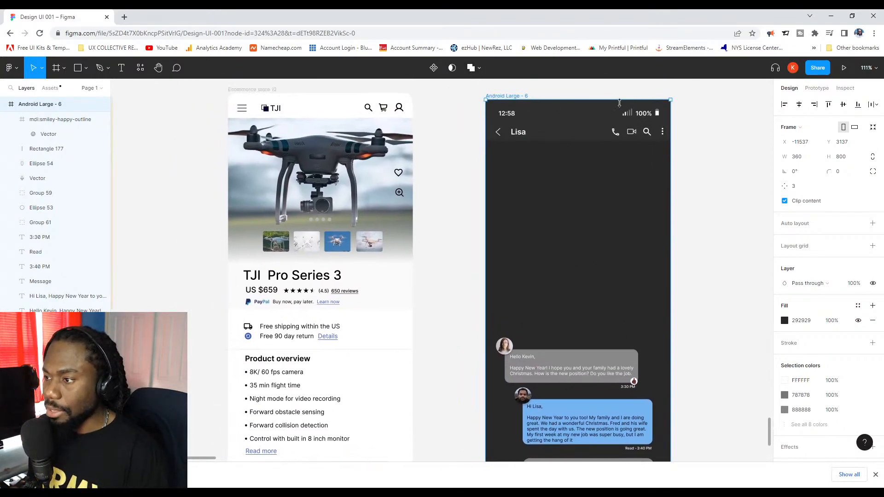
pyautogui.click(846, 174)
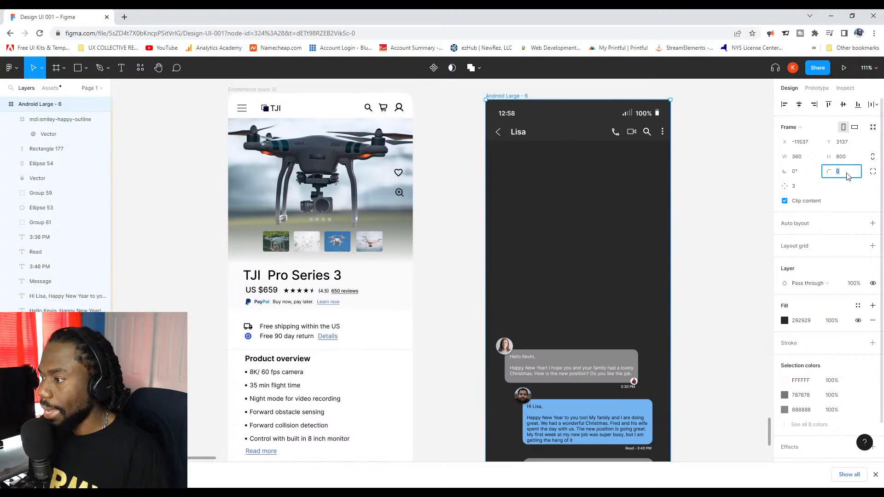
pyautogui.press('Return')
pyautogui.click(709, 155)
# Examine the chat screen from header to message bar, including its rounded corners, beside the neighbouring store screen.
pyautogui.keyDown('ctrl'); pyautogui.scroll(-2, 691, 157); pyautogui.keyUp('ctrl')
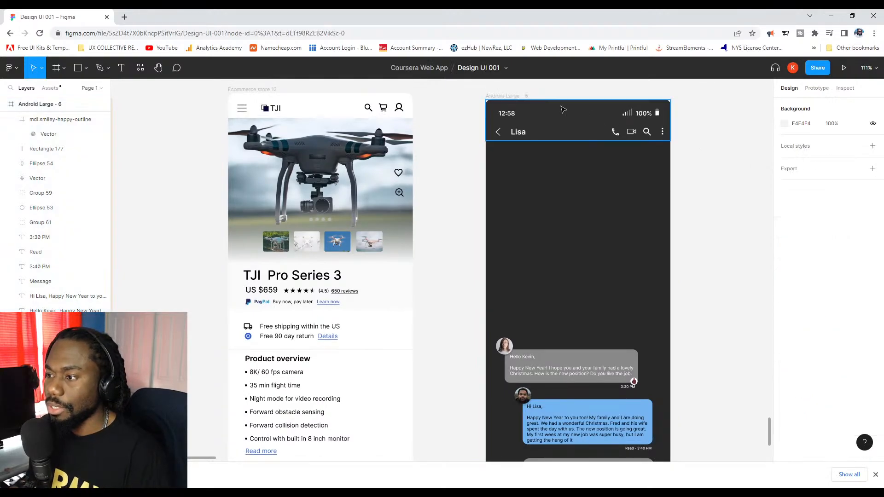
pyautogui.moveTo(582, 280); pyautogui.dragTo(574, 229)
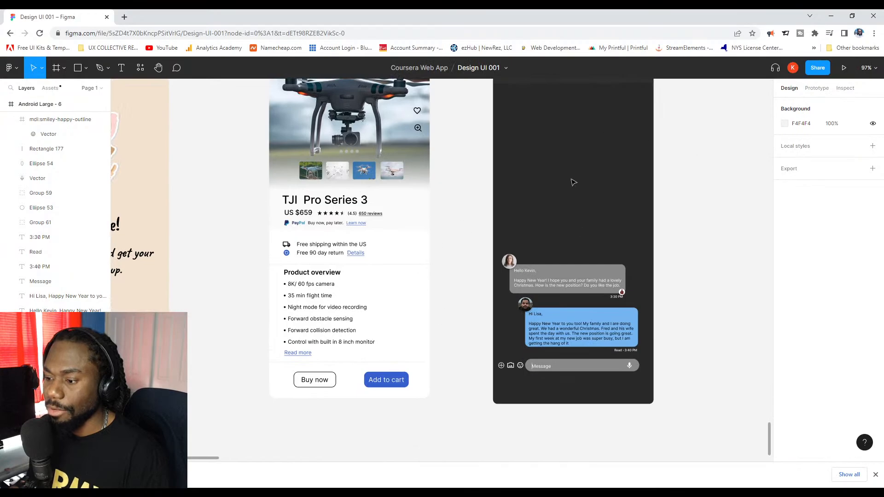
pyautogui.moveTo(573, 182); pyautogui.dragTo(598, 247)
pyautogui.scroll(-3, 615, 339)
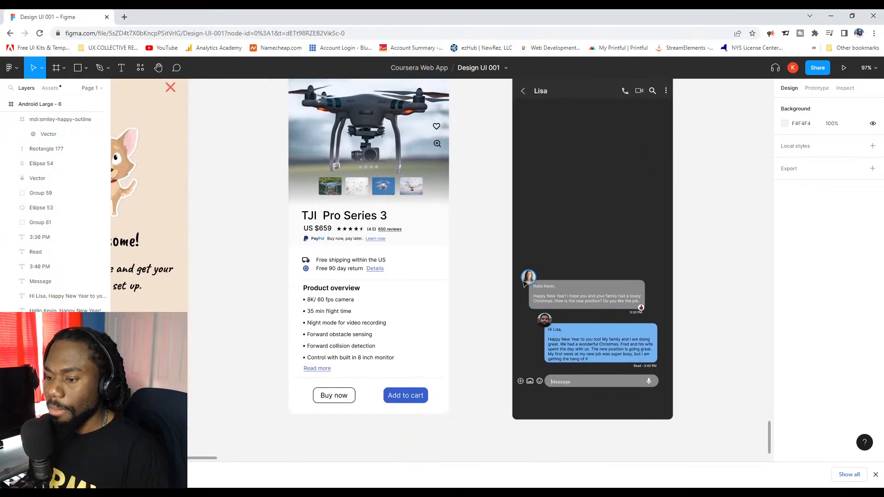
pyautogui.keyDown('ctrl'); pyautogui.scroll(5, 600, 304); pyautogui.keyUp('ctrl')
pyautogui.keyDown('ctrl'); pyautogui.scroll(-5, 600, 304); pyautogui.keyUp('ctrl')
pyautogui.scroll(2, 615, 258)
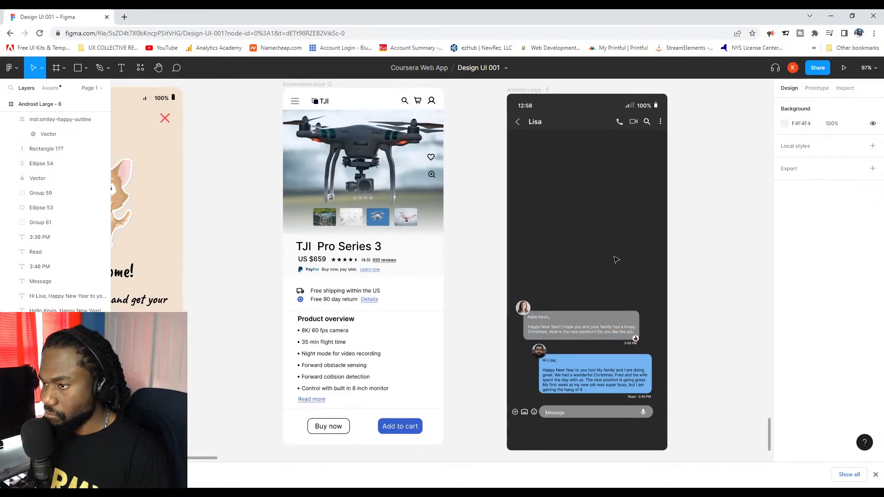
pyautogui.scroll(3, 569, 193)
pyautogui.scroll(1, 569, 192)
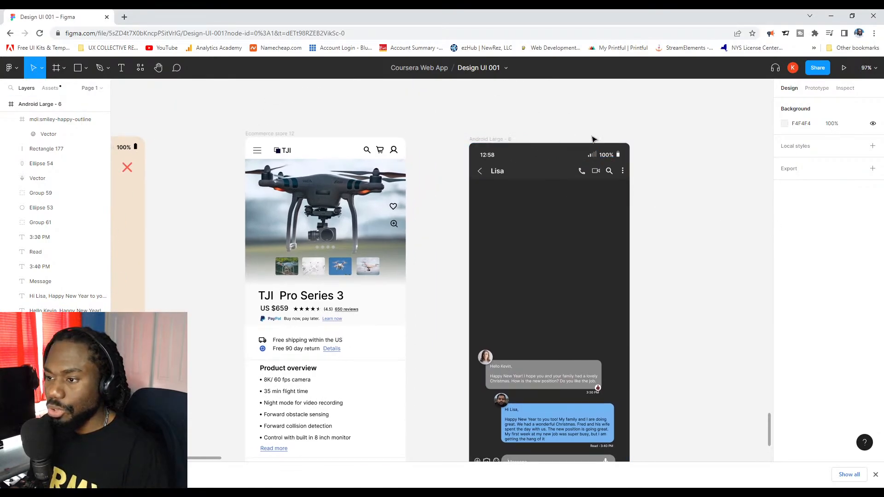
pyautogui.scroll(-1, 633, 151)
pyautogui.hscroll(2, 665, 168)
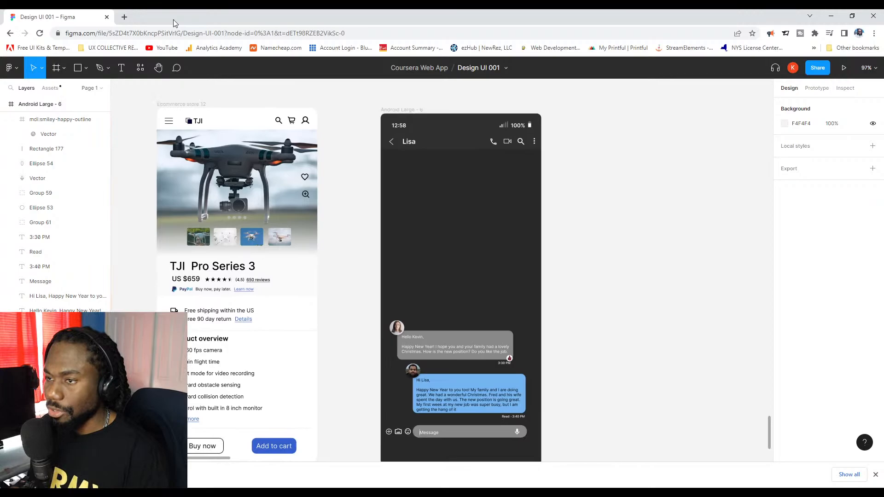
# Add a 360 × 800 Android Large frame and place it beside the chat screen with their top edges aligned at Y 3137.
pyautogui.click(59, 69)
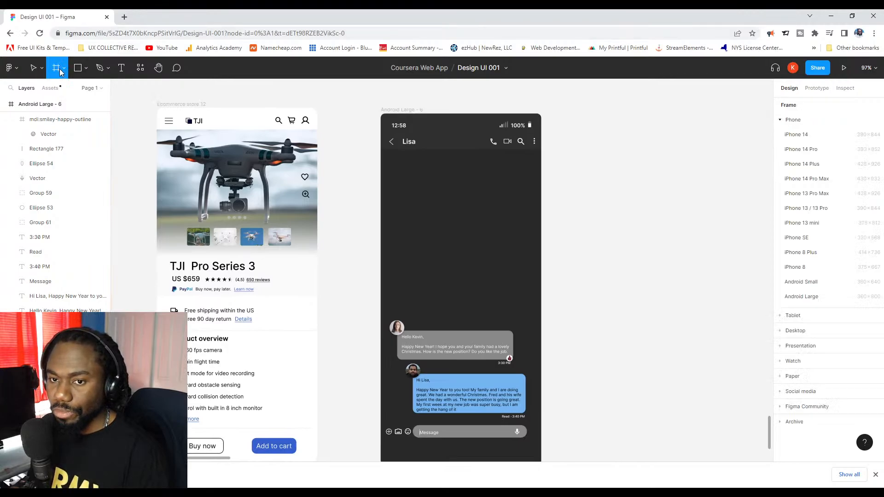
pyautogui.click(818, 296)
pyautogui.scroll(-2, 623, 197)
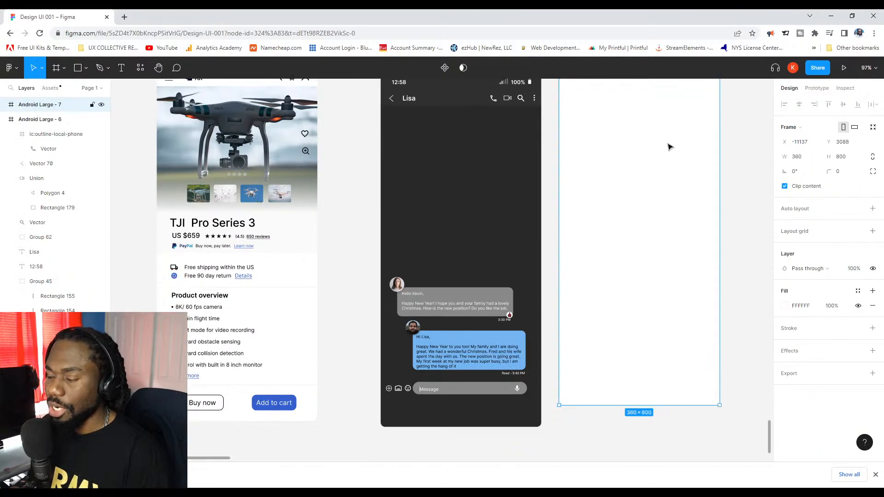
pyautogui.scroll(4, 644, 156)
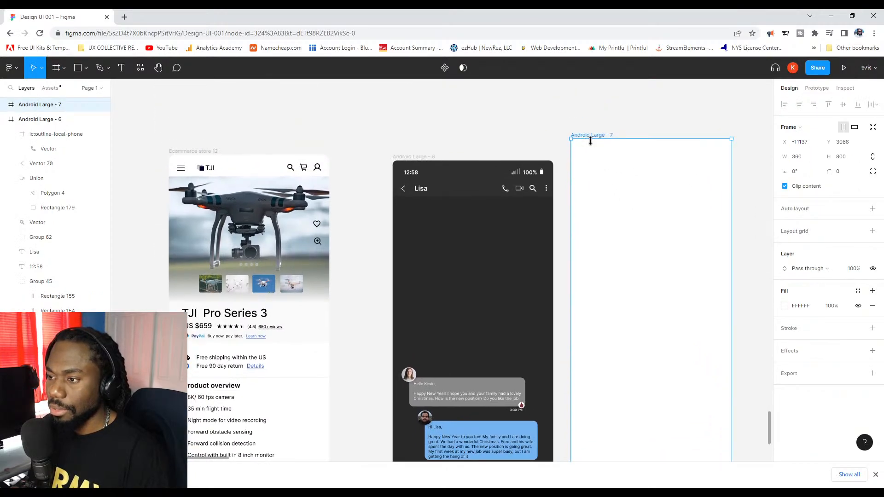
pyautogui.moveTo(591, 136); pyautogui.dragTo(605, 162)
pyautogui.click(627, 143)
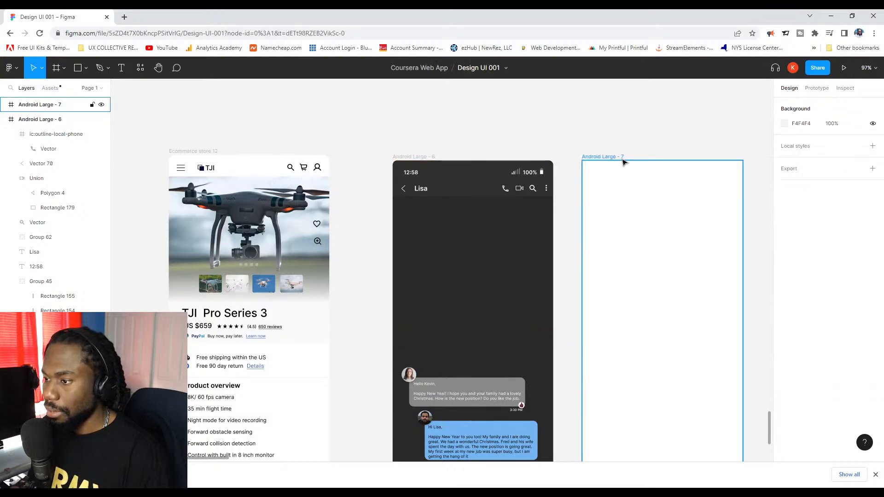
# Set the new blank frame's corner radius to 10 to match the chat screen.
pyautogui.click(642, 169)
pyautogui.click(847, 174)
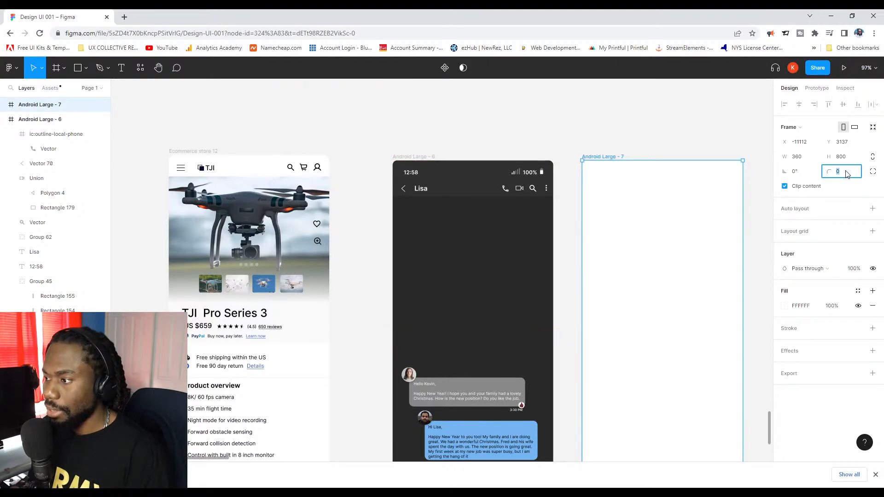
pyautogui.write('10')
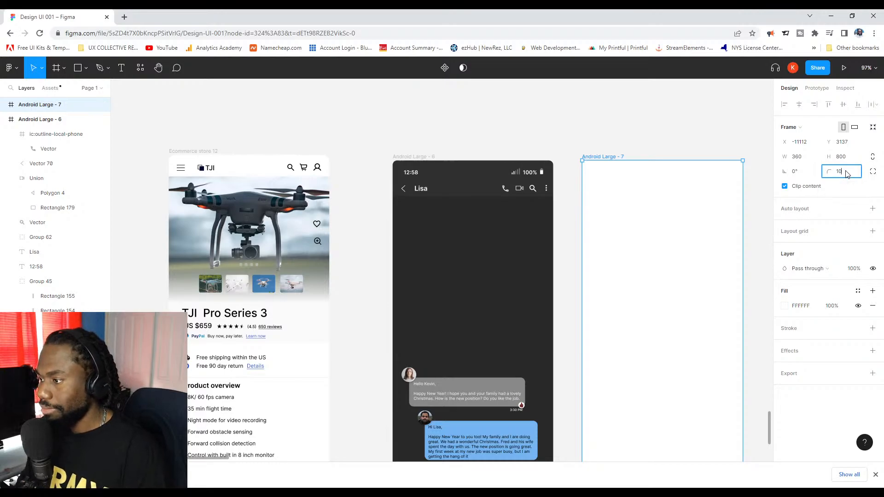
pyautogui.click(549, 164)
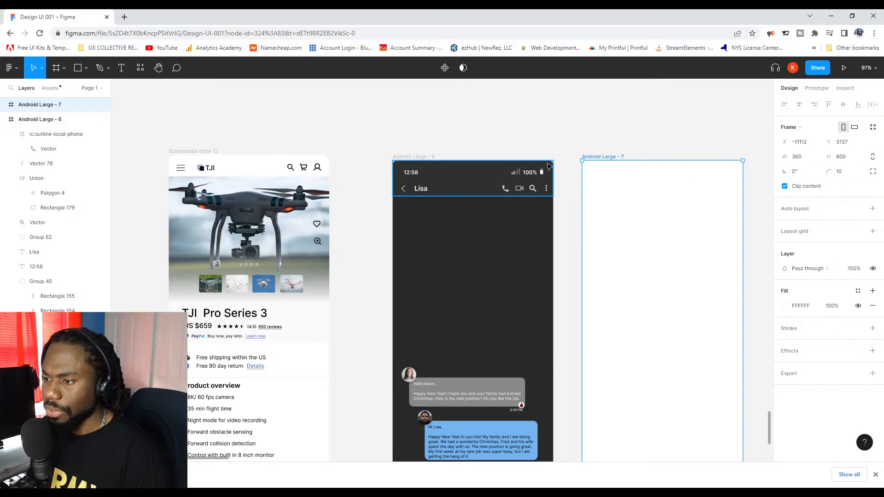
pyautogui.click(431, 157)
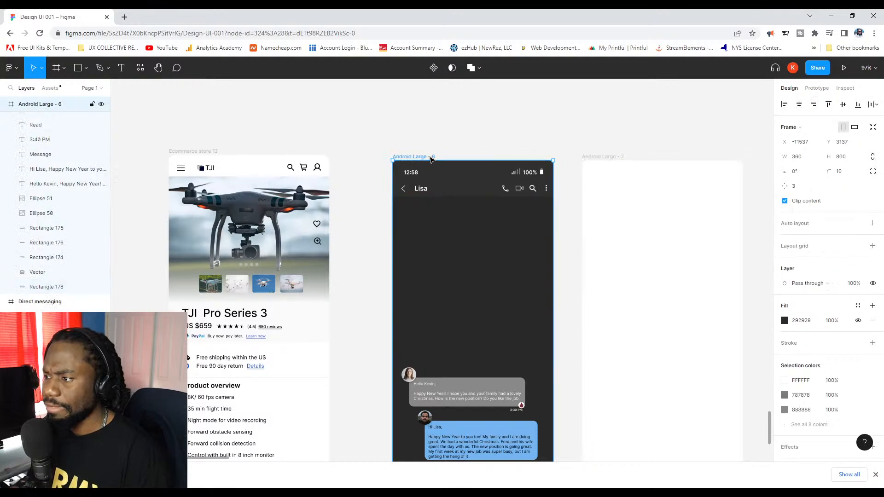
pyautogui.click(611, 154)
# Duplicate the whole chat header, with its status bar, contact name and icons, onto the top of the new frame.
pyautogui.scroll(-2, 658, 164)
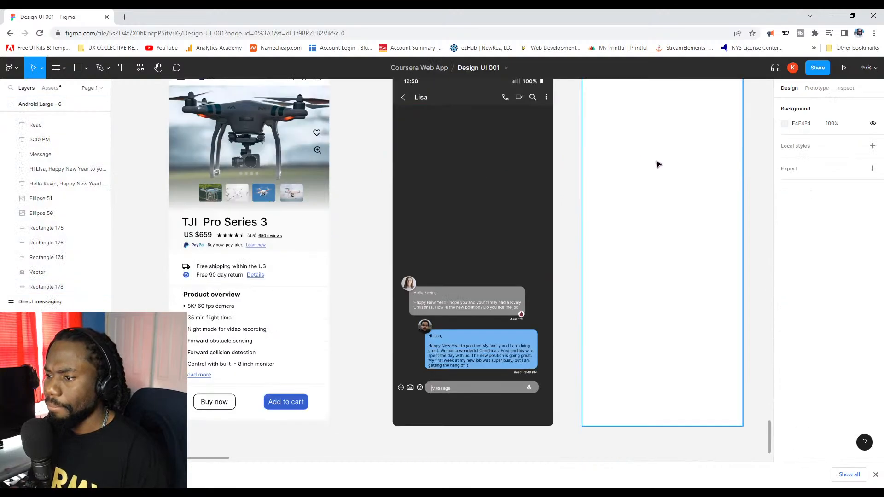
pyautogui.scroll(1, 667, 180)
pyautogui.hscroll(1, 666, 180)
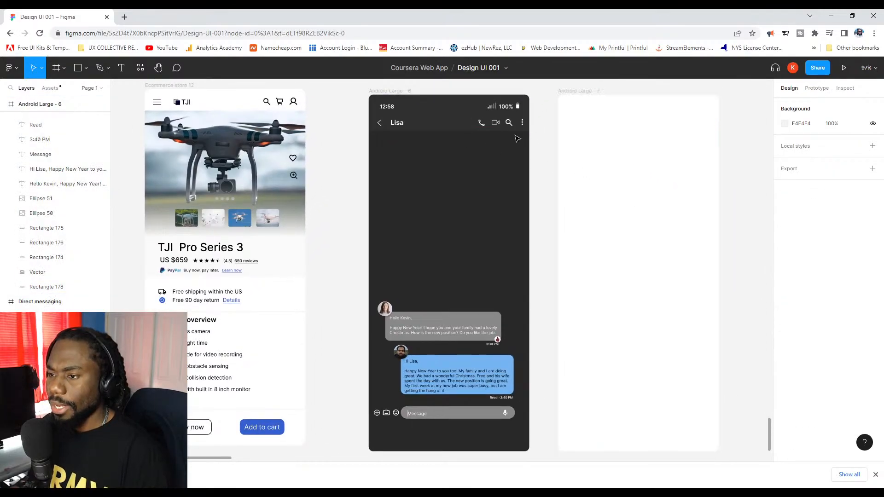
pyautogui.click(528, 130)
pyautogui.scroll(1, 415, 138)
pyautogui.press('Return')
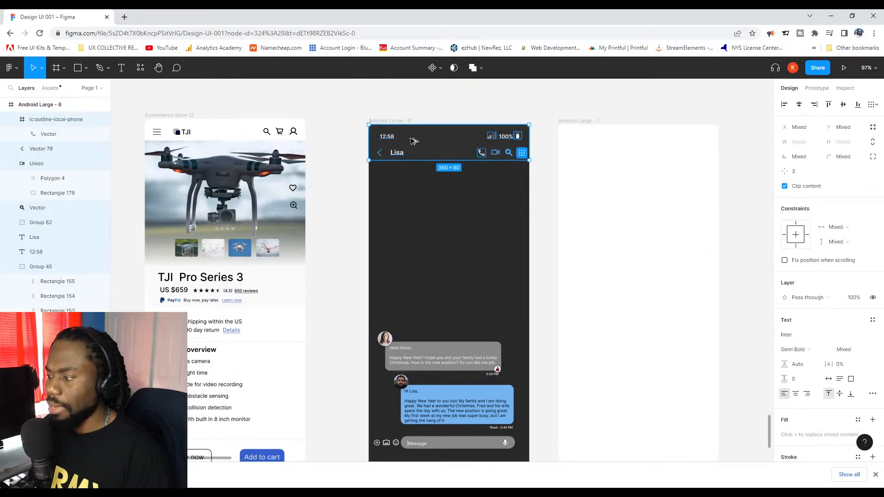
pyautogui.moveTo(426, 147); pyautogui.dragTo(614, 149)
pyautogui.click(702, 99)
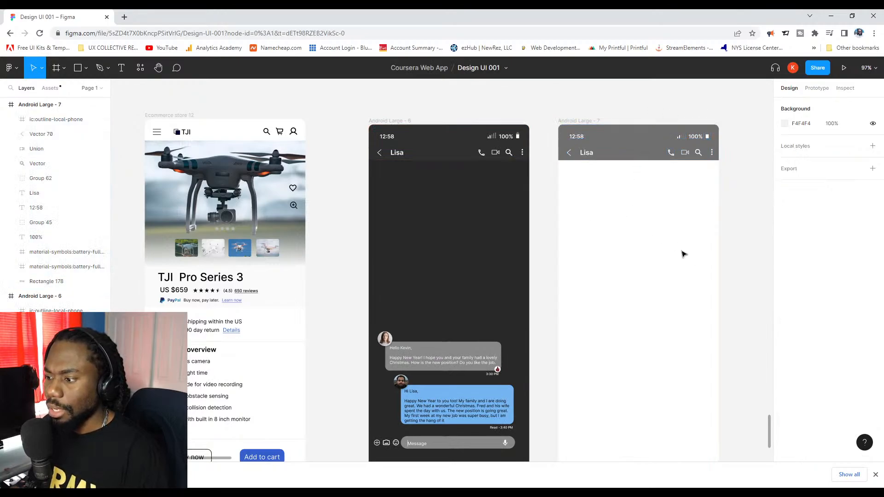
# Try to darken the new frame by replacing its FFFFFF selection colour with 292929 sampled from the chat screen background.
pyautogui.click(570, 121)
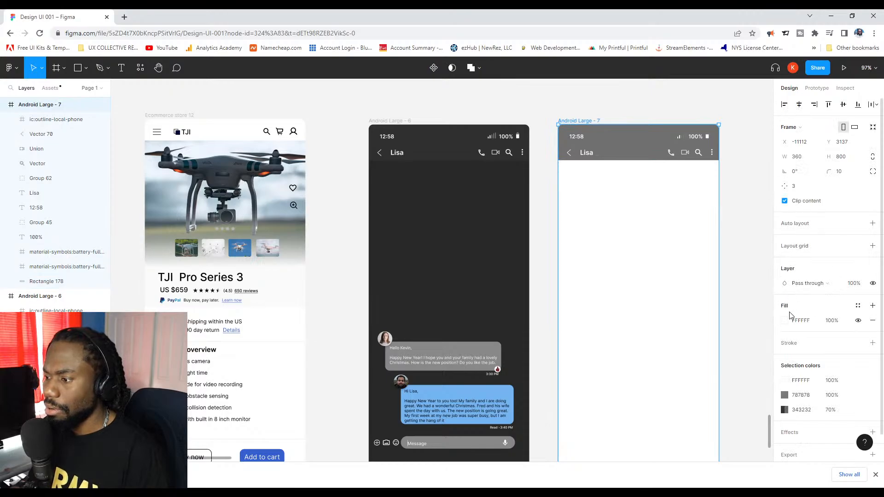
pyautogui.click(786, 382)
pyautogui.click(676, 359)
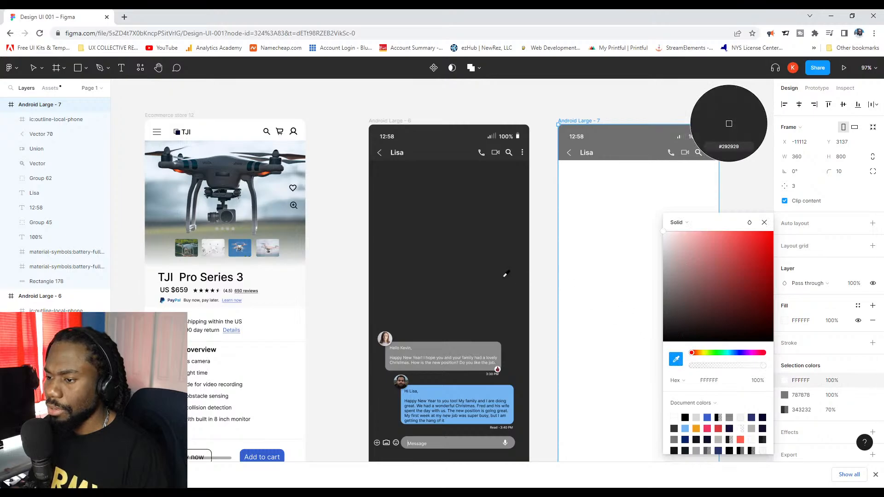
pyautogui.click(529, 276)
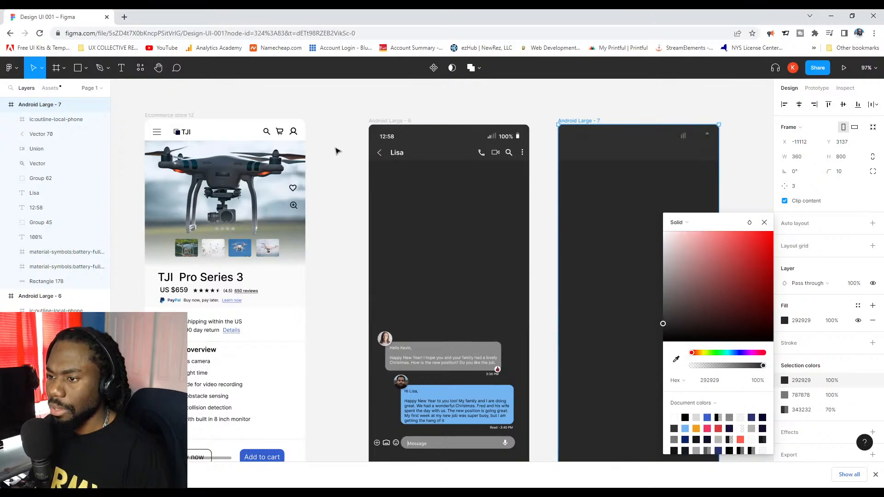
pyautogui.click(336, 151)
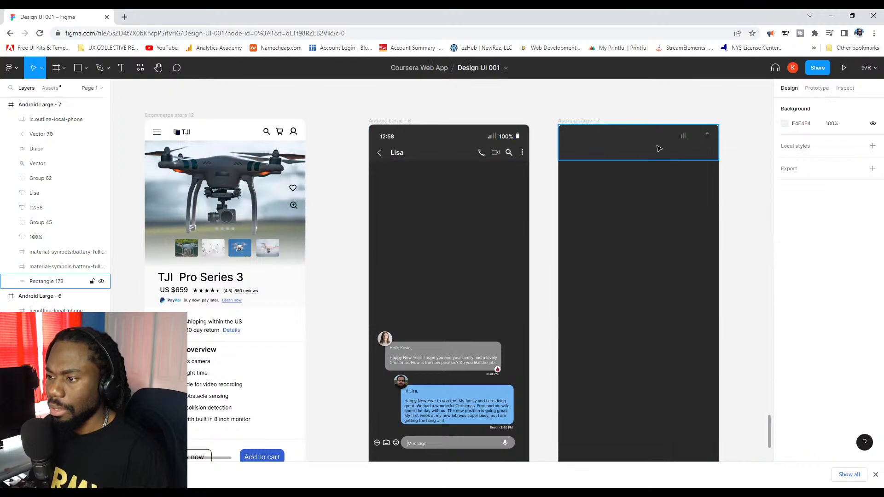
# Check the recoloured header elements in the new frame and undo the selection colour change.
pyautogui.click(587, 156)
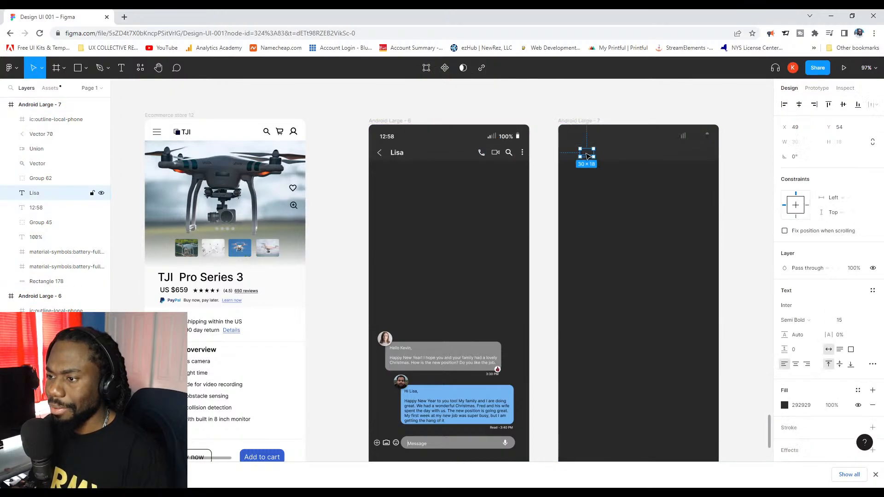
pyautogui.click(625, 152)
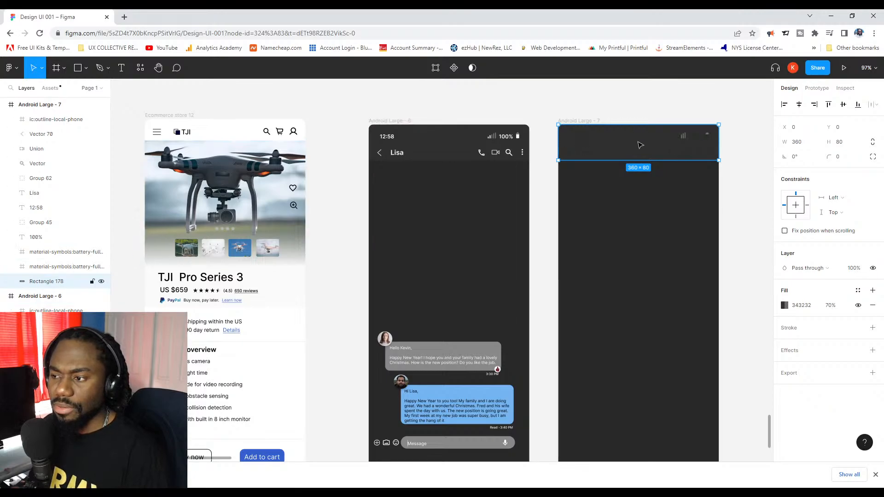
pyautogui.moveTo(639, 145)
pyautogui.mouseDown()
pyautogui.moveTo(633, 210)
pyautogui.moveTo(640, 149)
pyautogui.mouseUp()
pyautogui.hotkey('ctrl', 'z')
pyautogui.hotkey('ctrl', 'z')
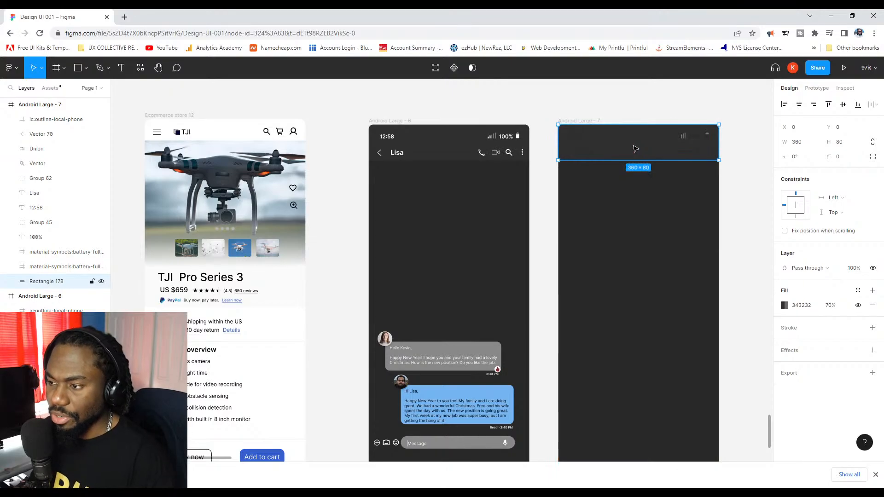
pyautogui.hotkey('ctrl', 'z')
pyautogui.hotkey('ctrl', 'z')
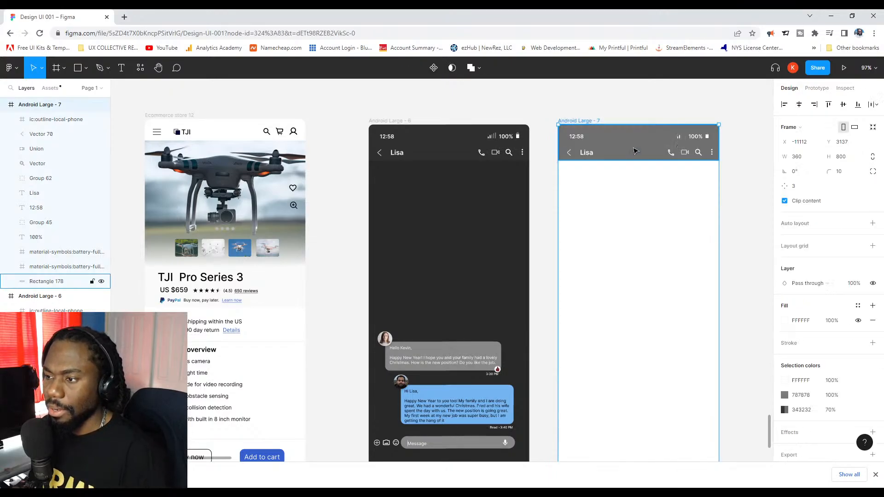
pyautogui.click(730, 158)
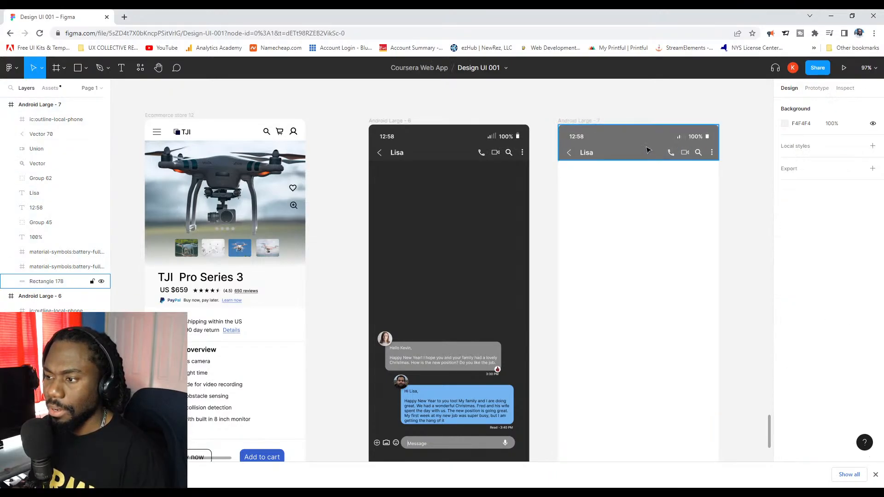
# Fill the new frame's background with the dark colour sampled from the chat screen's background.
pyautogui.moveTo(648, 148); pyautogui.dragTo(643, 215)
pyautogui.hotkey('ctrl', 'z')
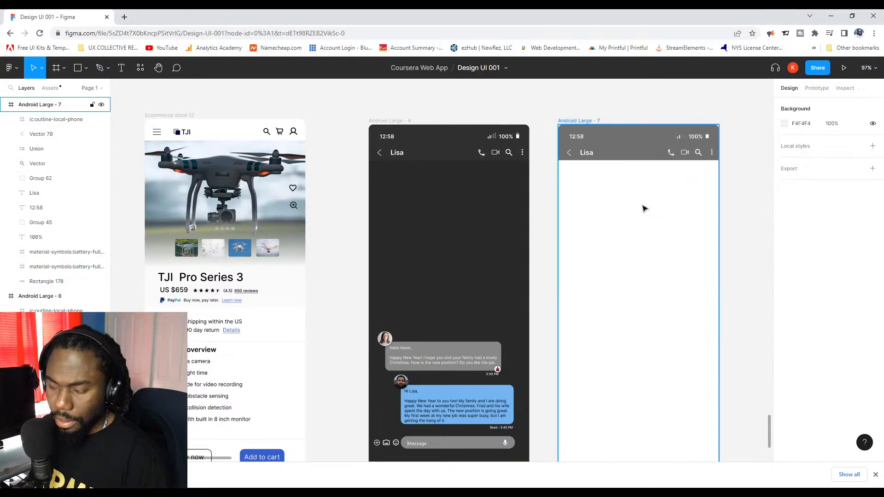
pyautogui.click(590, 122)
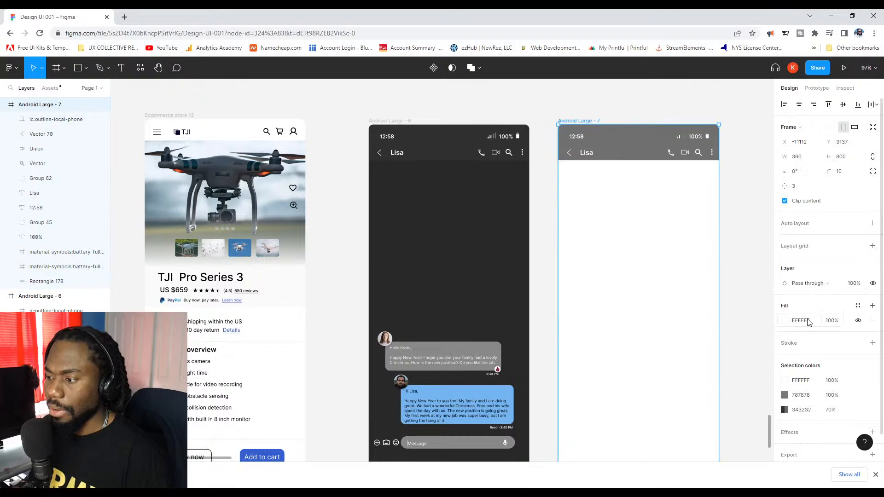
pyautogui.click(785, 321)
pyautogui.click(676, 360)
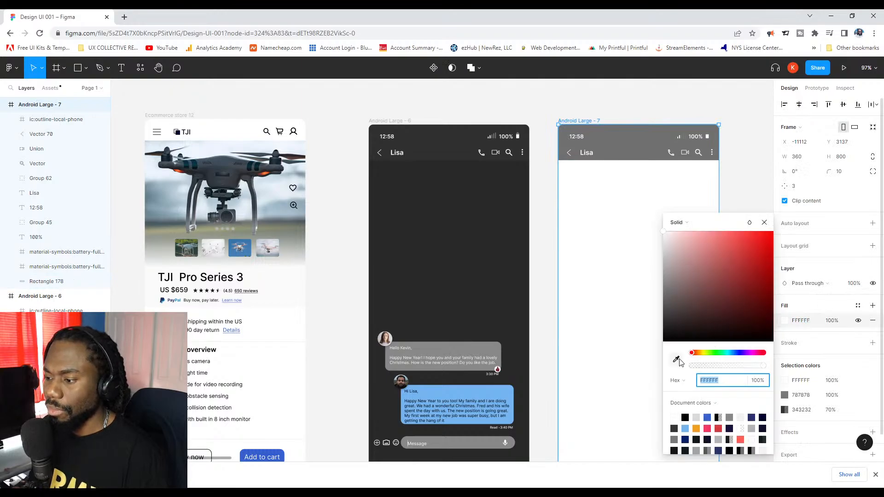
pyautogui.click(490, 254)
pyautogui.click(337, 140)
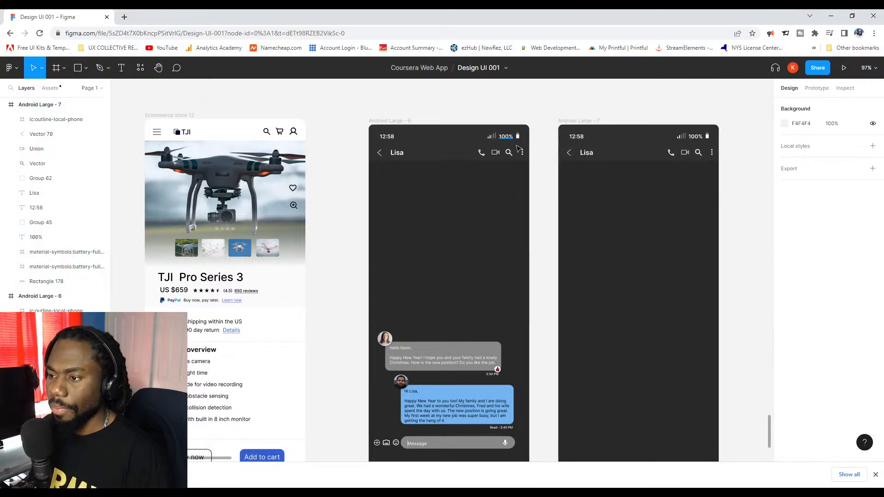
# Change the battery percentage in the new frame's status bar to 70% and shift the text to X 296.
pyautogui.scroll(-2, 645, 198)
pyautogui.scroll(5, 587, 146)
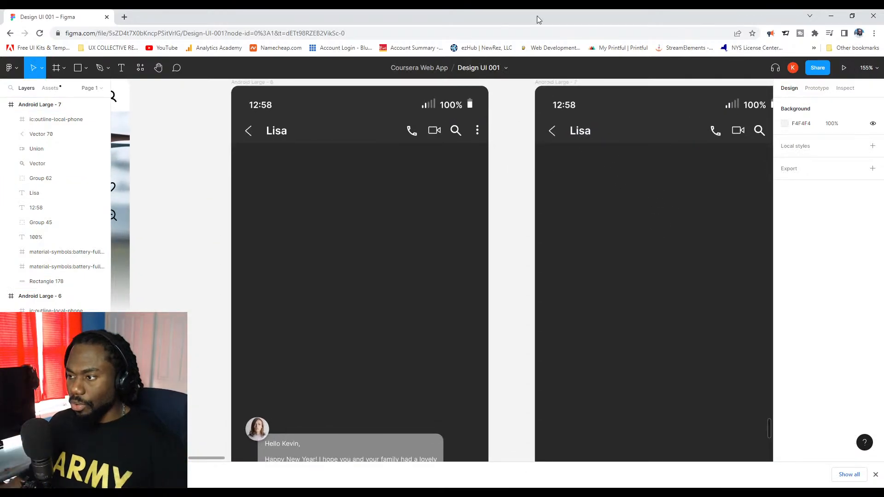
pyautogui.scroll(-3, 628, 162)
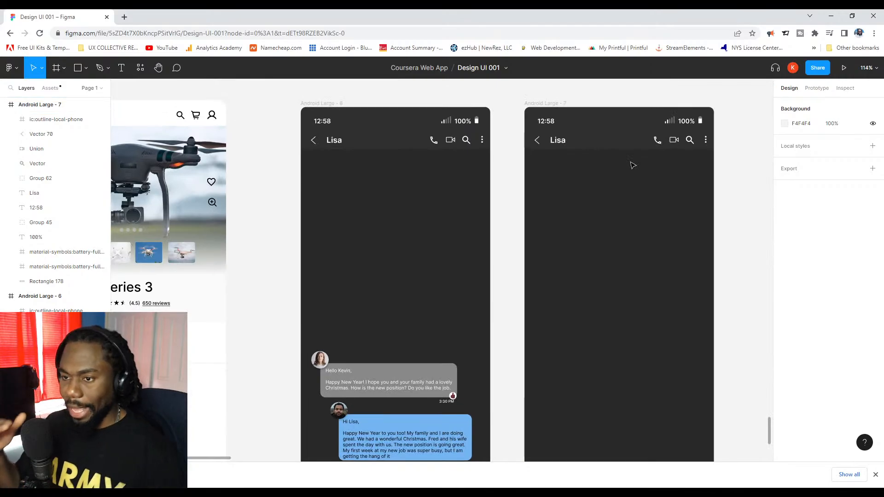
pyautogui.scroll(3, 663, 125)
pyautogui.doubleClick(661, 129)
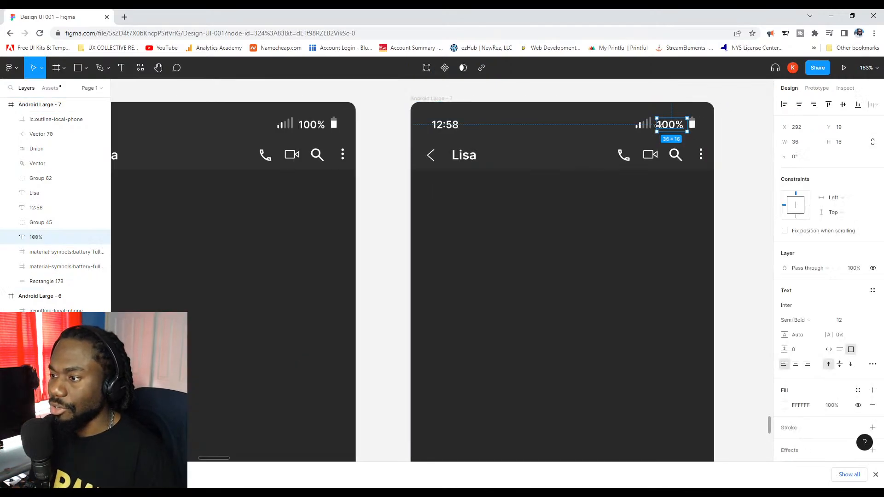
pyautogui.write('70')
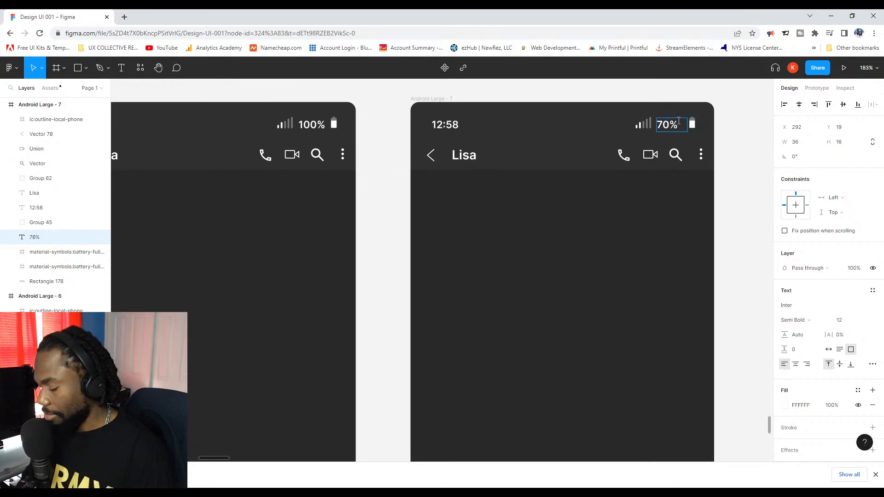
pyautogui.press('Escape')
pyautogui.moveTo(674, 121); pyautogui.dragTo(678, 117)
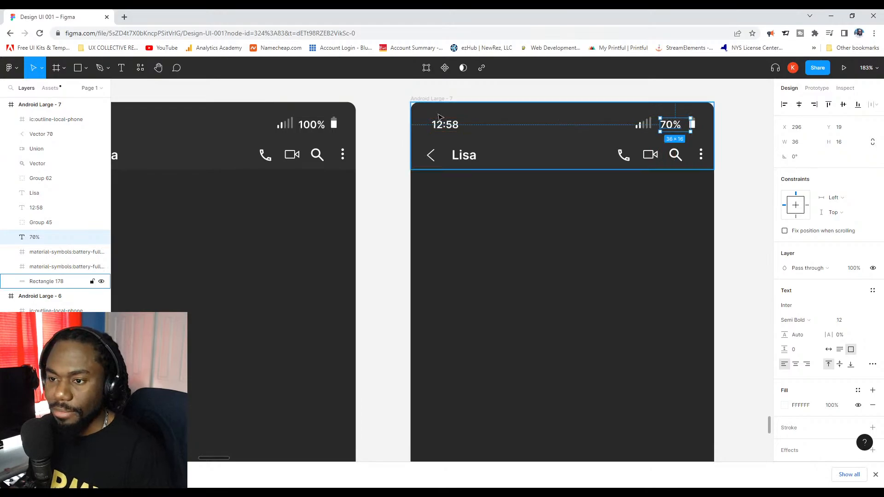
# Try to replace the chat screen's battery percentage with 70 and undo the text edit.
pyautogui.doubleClick(314, 125)
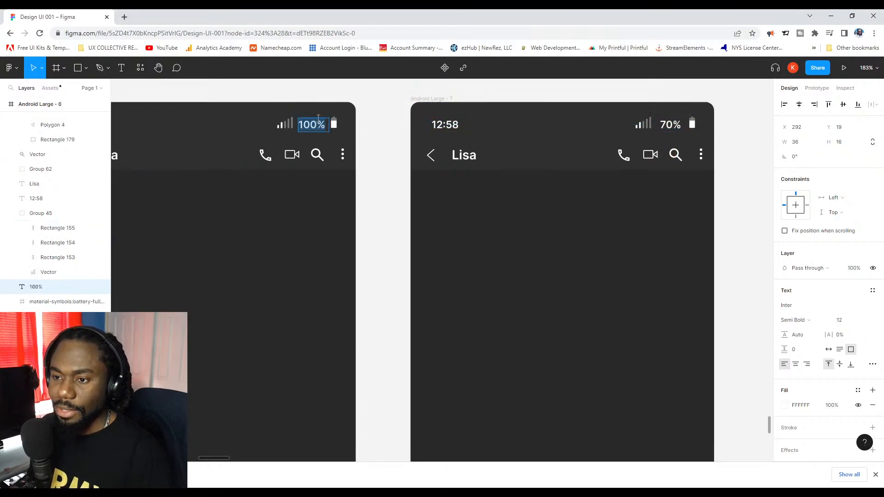
pyautogui.write('70')
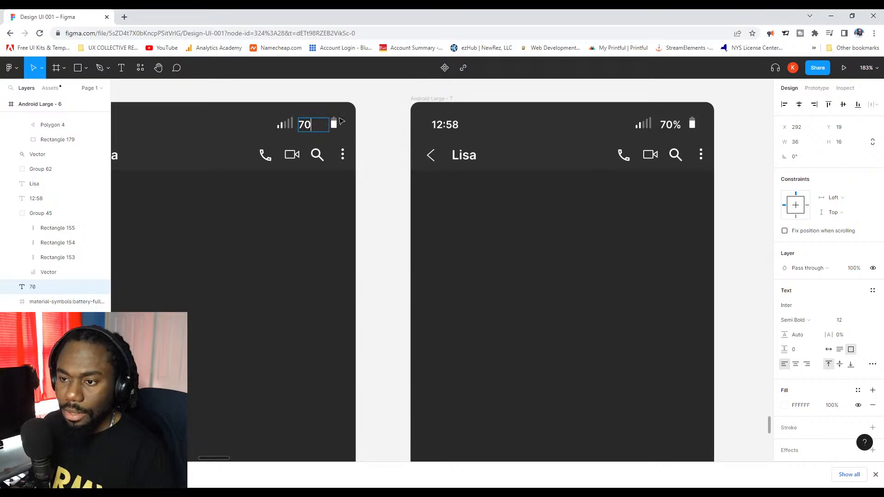
pyautogui.press('Escape')
pyautogui.doubleClick(320, 130)
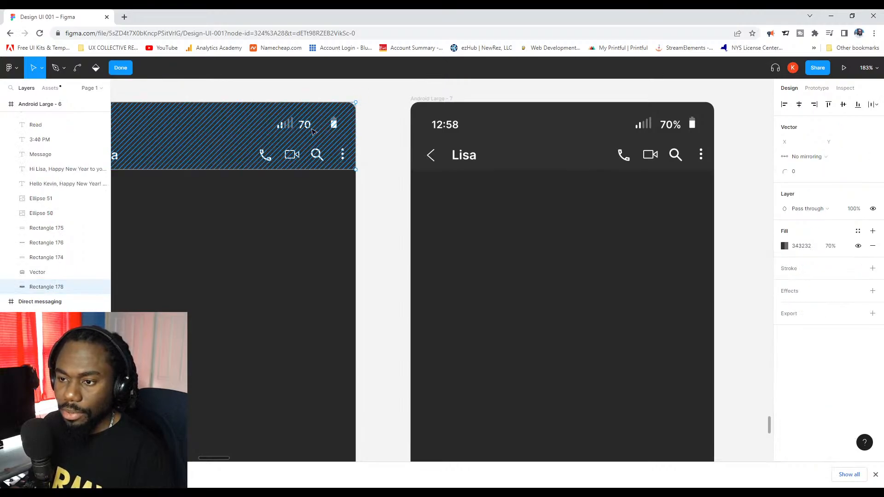
pyautogui.press('Escape')
pyautogui.click(308, 128)
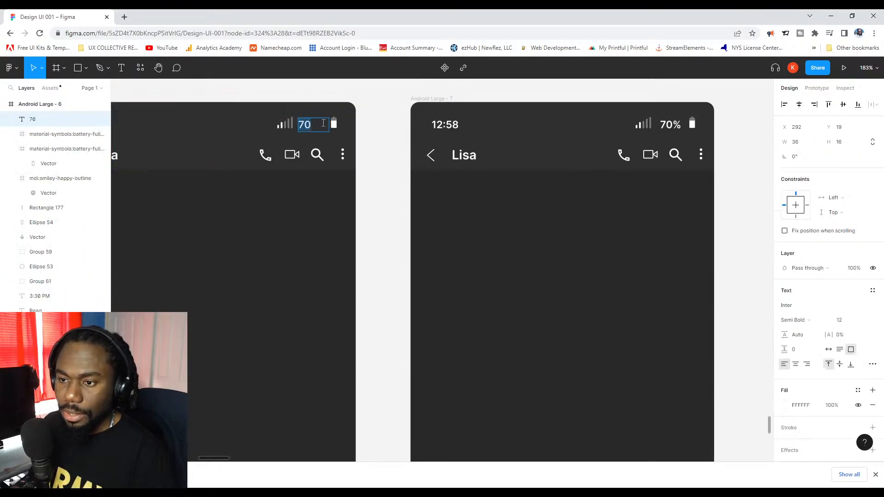
pyautogui.doubleClick(321, 130)
pyautogui.press('Escape')
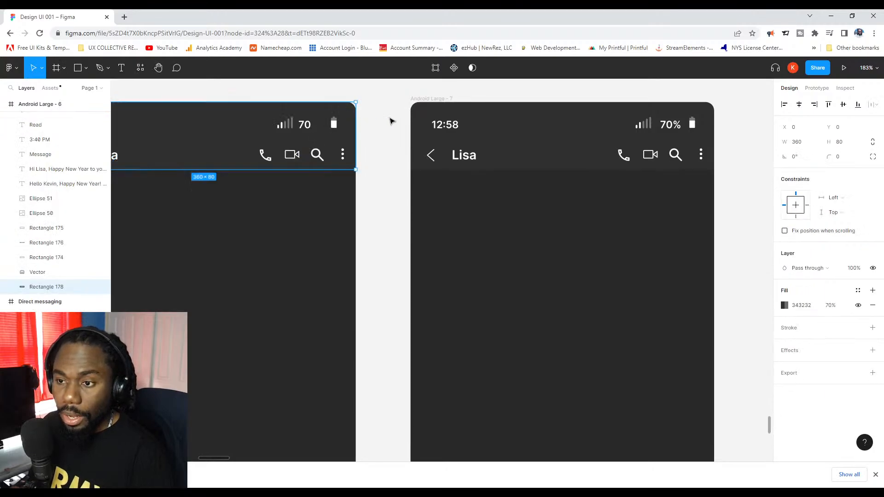
pyautogui.press('Tab')
pyautogui.hotkey('ctrl', 'z')
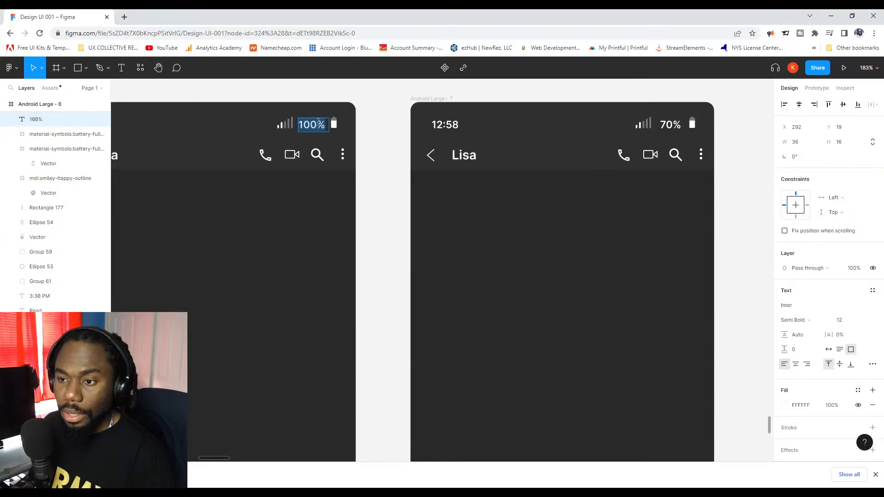
# Change the battery percentage in the chat screen's status bar to 70% and shift the text to X 294.
pyautogui.click(318, 124)
pyautogui.press('BackSpace')
pyautogui.press('BackSpace')
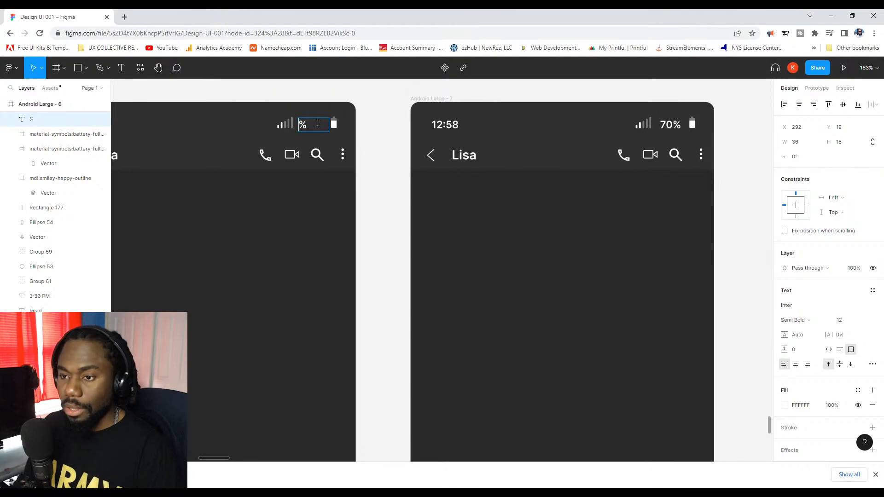
pyautogui.write('70')
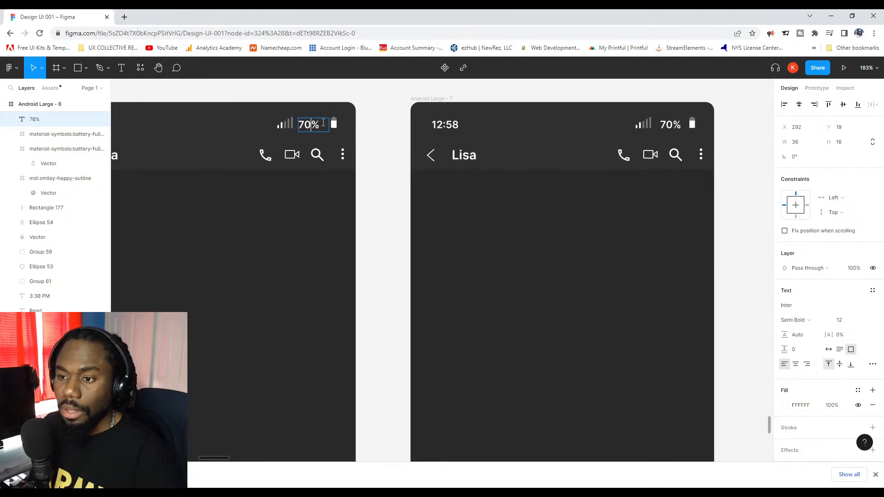
pyautogui.press('Escape')
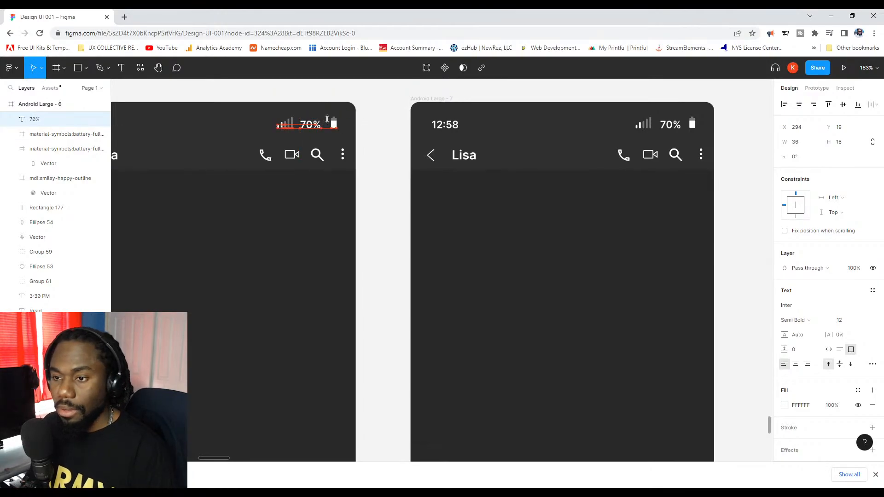
pyautogui.click(388, 134)
# Compare the new frame's header and layout with those of the finished chat screen.
pyautogui.scroll(-2, 389, 134)
pyautogui.scroll(-5, 430, 169)
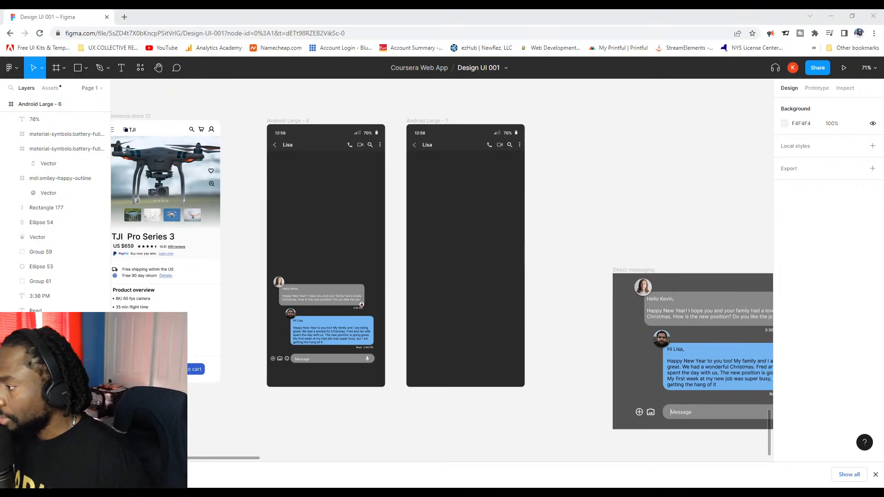
pyautogui.keyDown('ctrl'); pyautogui.scroll(6, 505, 230); pyautogui.keyUp('ctrl')
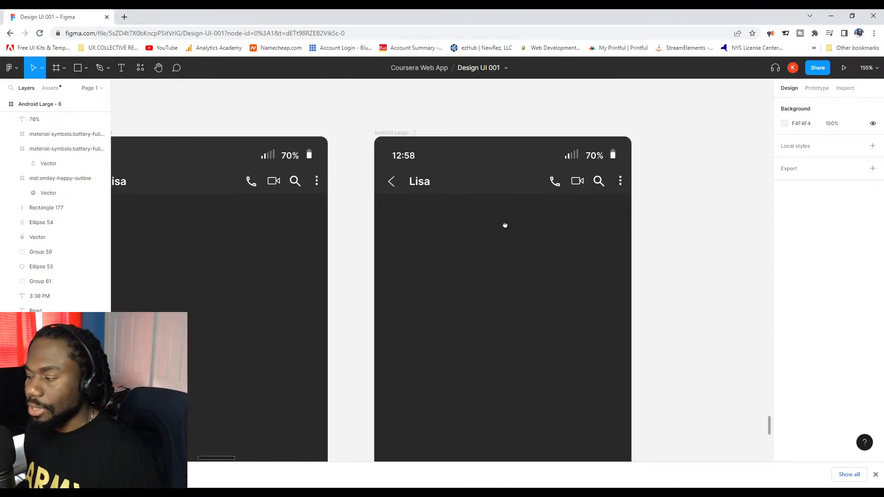
pyautogui.moveTo(505, 230); pyautogui.dragTo(518, 230)
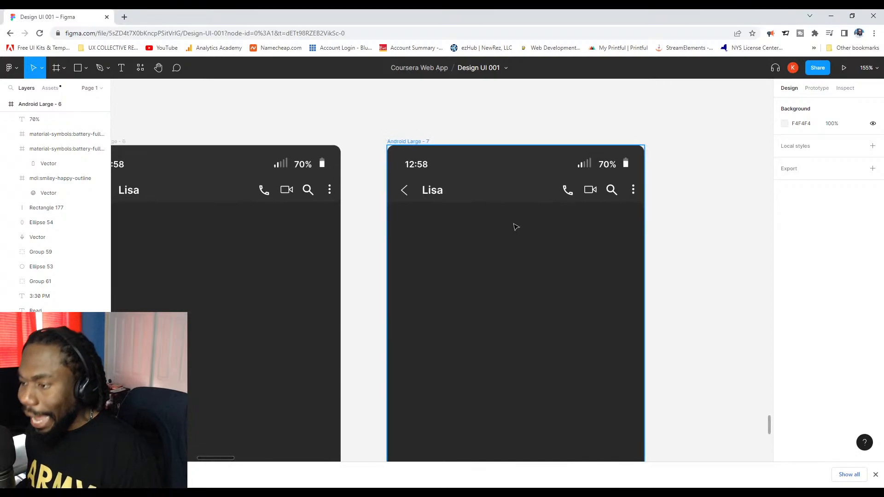
pyautogui.moveTo(460, 221); pyautogui.dragTo(568, 254)
pyautogui.keyDown('ctrl'); pyautogui.scroll(-2, 568, 254); pyautogui.keyUp('ctrl')
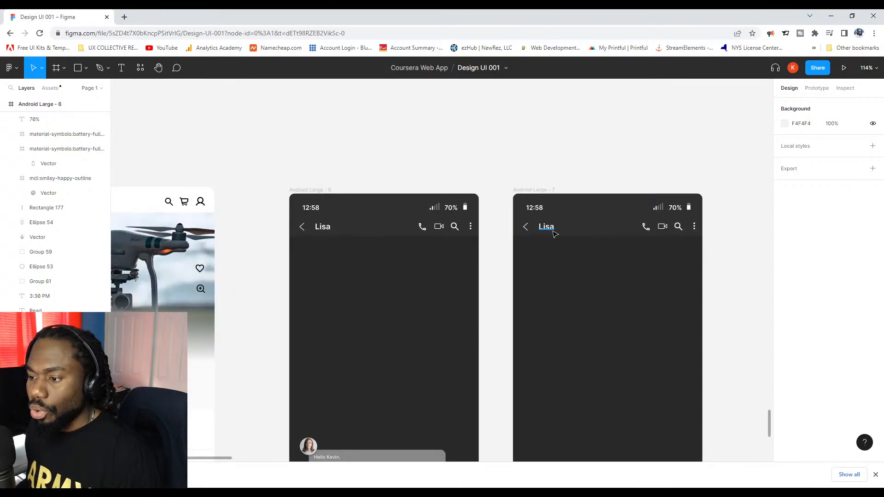
pyautogui.keyDown('ctrl'); pyautogui.scroll(2, 553, 234); pyautogui.keyUp('ctrl')
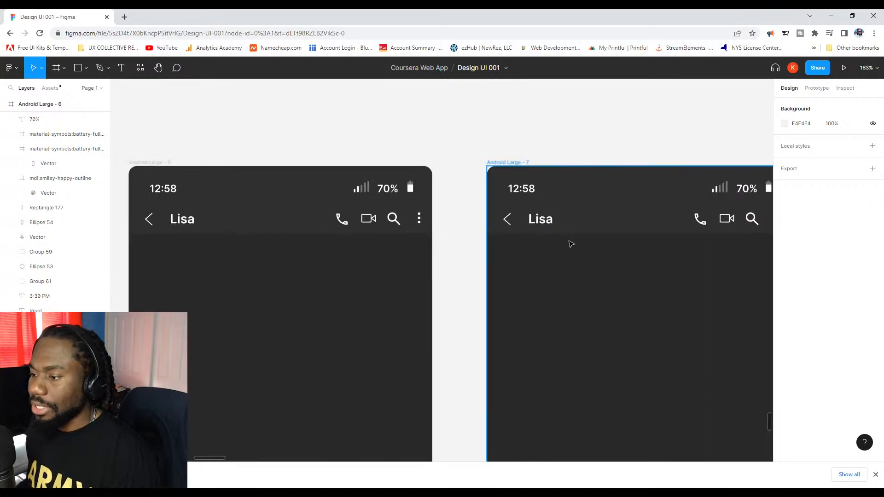
pyautogui.keyDown('ctrl'); pyautogui.scroll(1, 561, 219); pyautogui.keyUp('ctrl')
pyautogui.moveTo(560, 219); pyautogui.dragTo(559, 219)
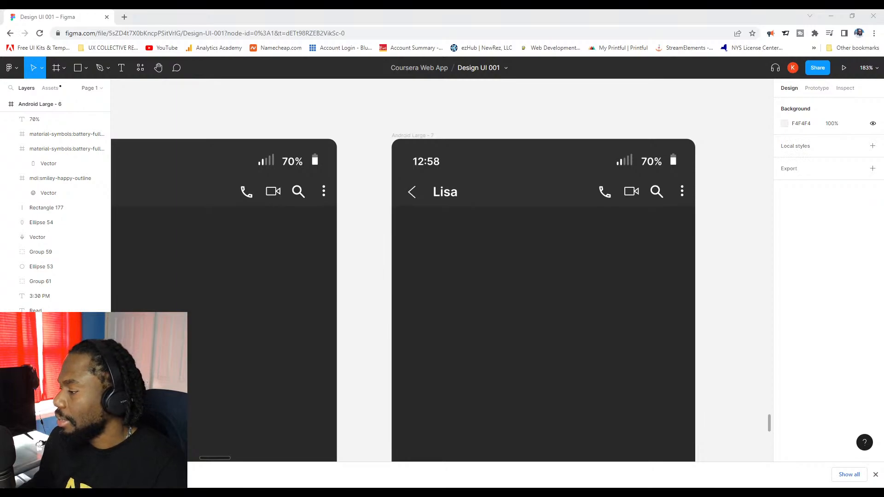
pyautogui.scroll(-3, 449, 161)
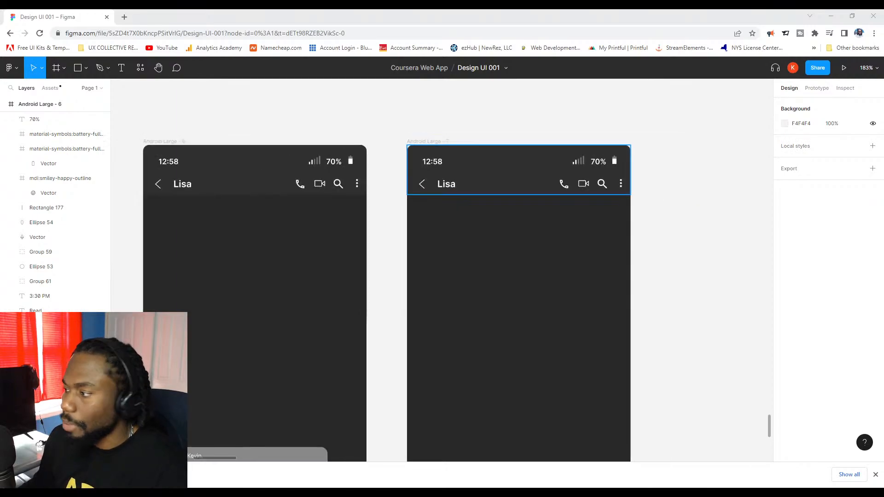
pyautogui.scroll(1, 470, 213)
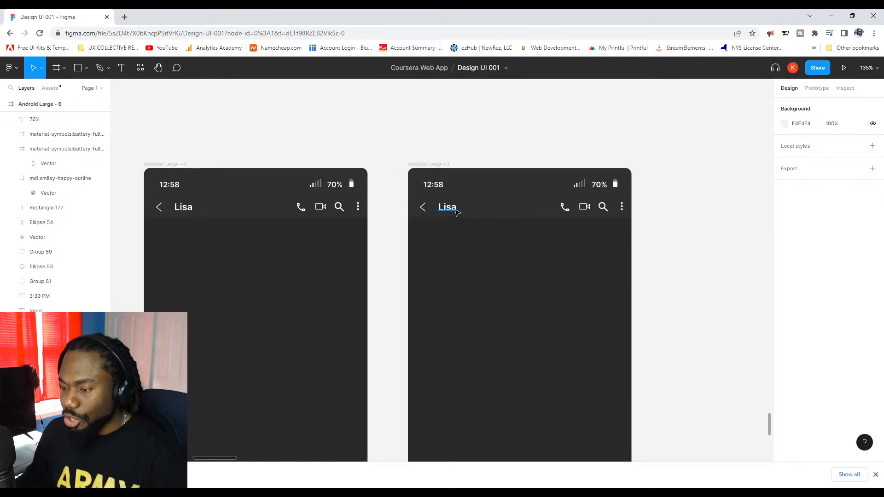
# Review the finished chat screen's message layout alongside the new frame.
pyautogui.doubleClick(454, 210)
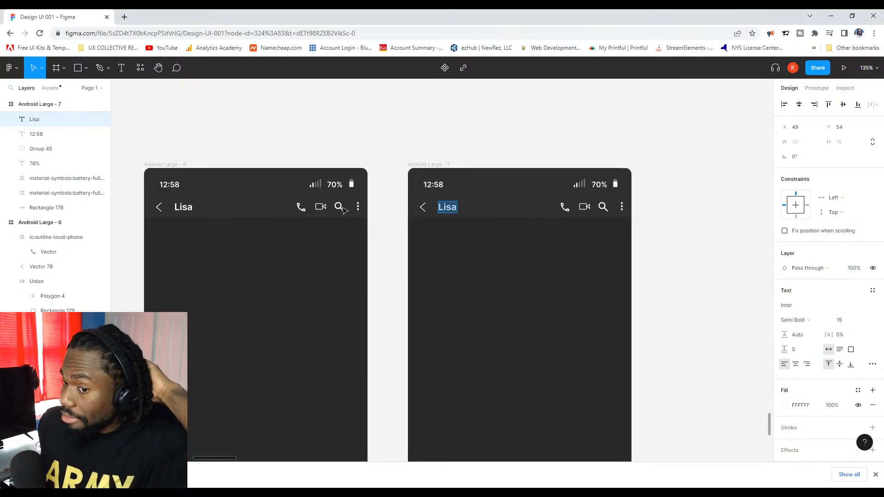
pyautogui.scroll(-3, 377, 223)
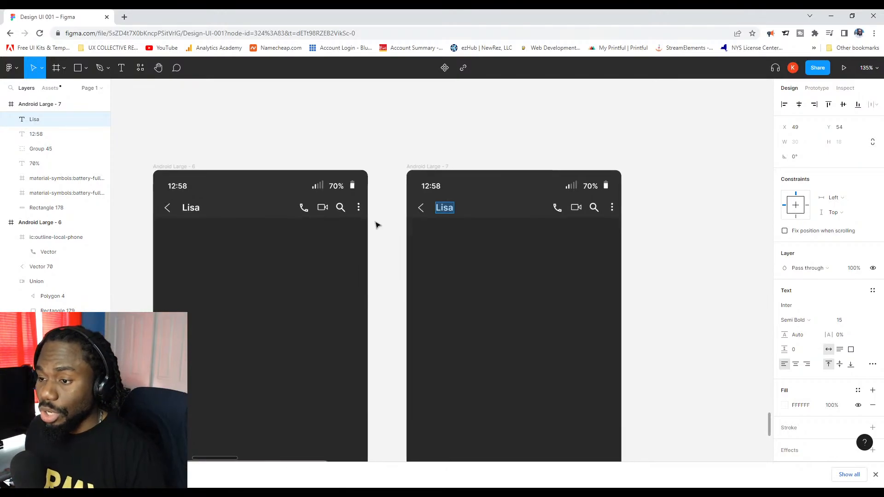
pyautogui.scroll(-3, 402, 255)
pyautogui.scroll(-5, 381, 288)
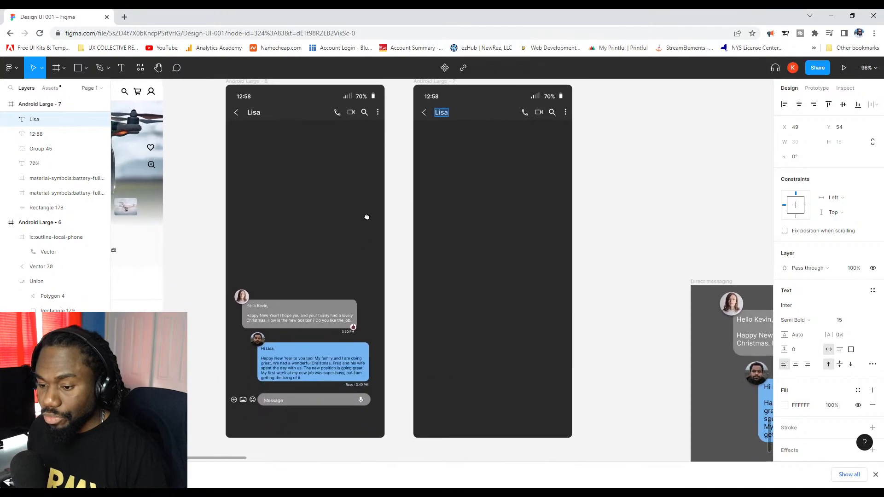
pyautogui.scroll(2, 361, 211)
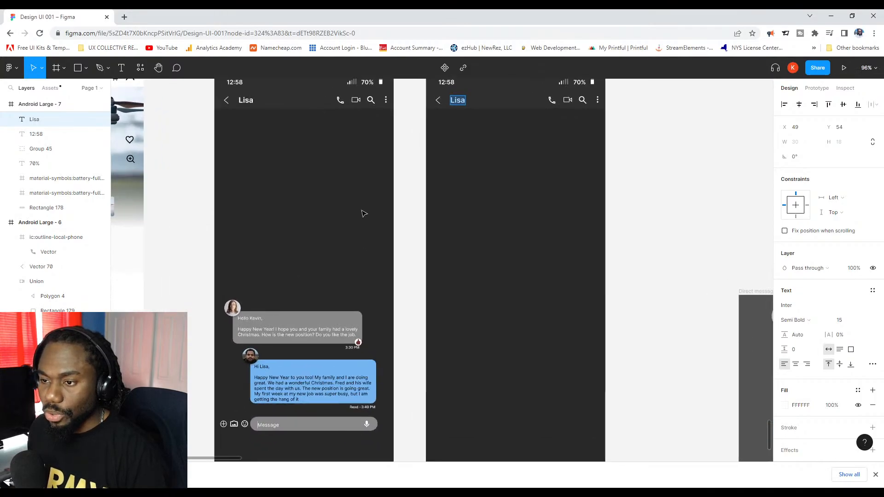
pyautogui.hscroll(-3, 365, 247)
pyautogui.scroll(3, 442, 249)
pyautogui.scroll(5, 511, 202)
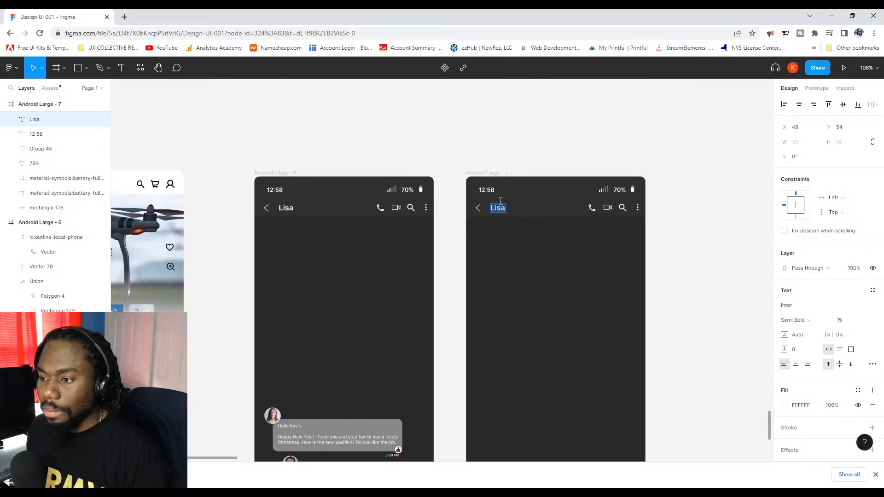
pyautogui.press('Escape')
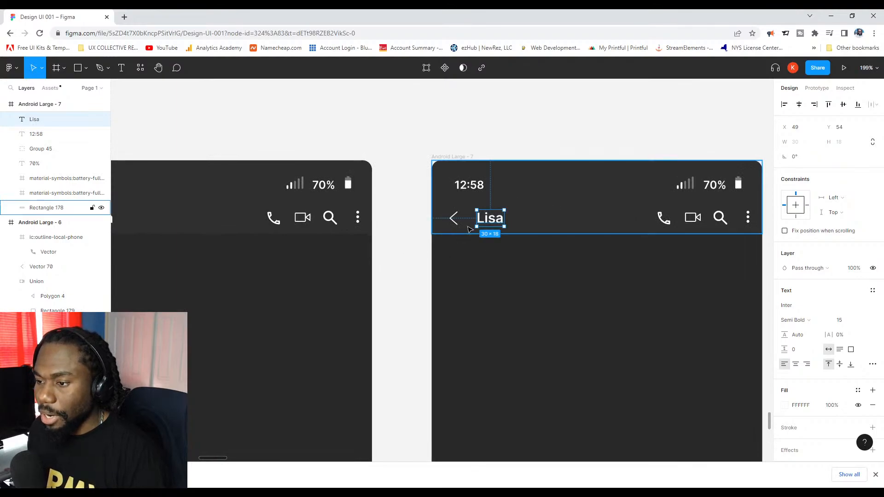
# Replace the contact name in the new frame's header with the title Messages.
pyautogui.doubleClick(487, 223)
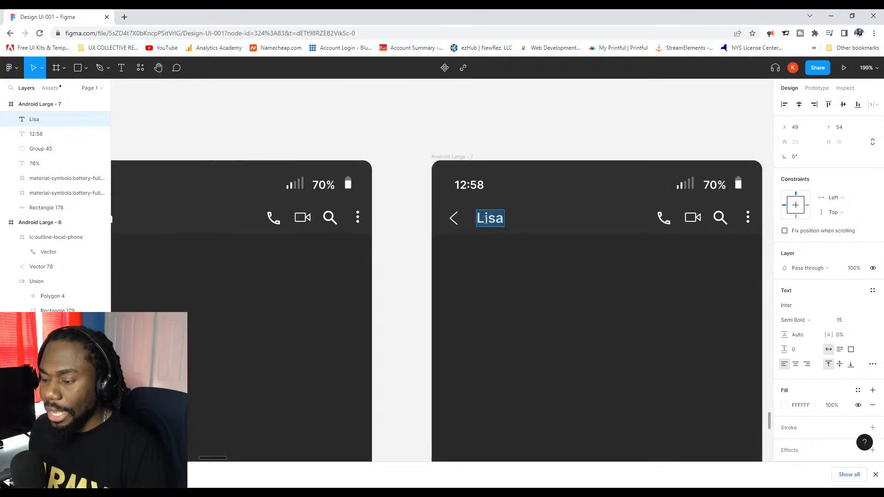
pyautogui.write('Messe')
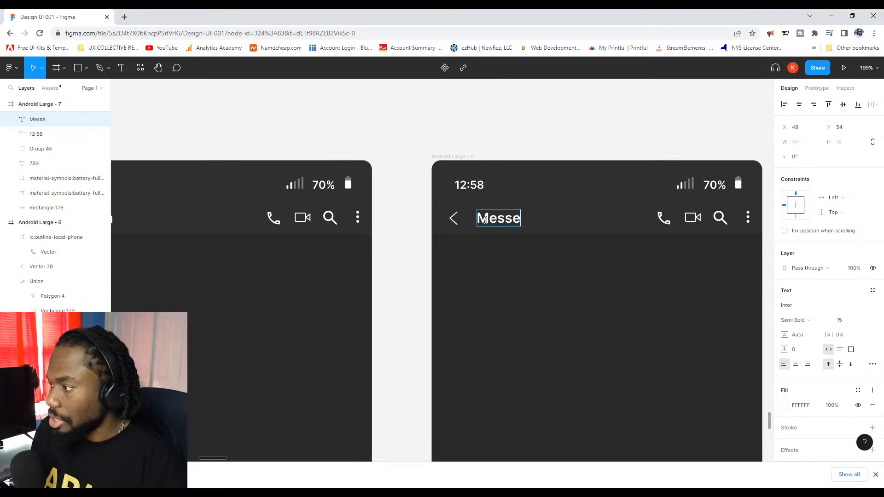
pyautogui.write('ges')
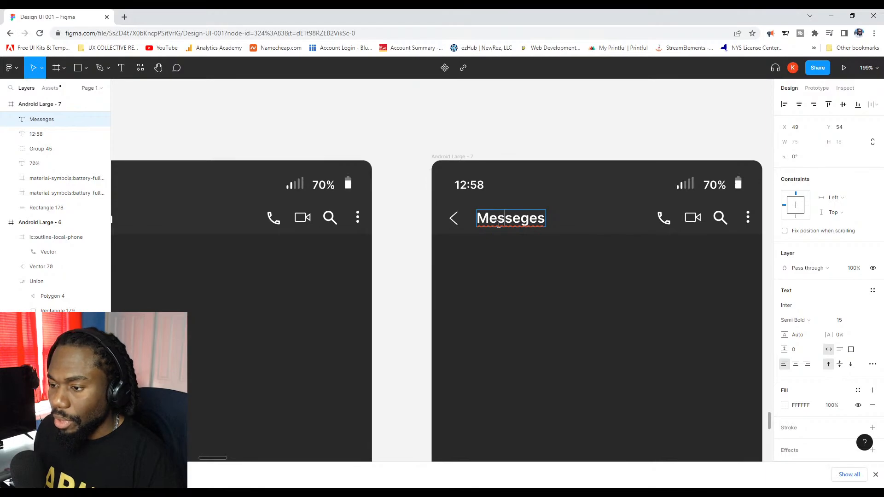
pyautogui.click(519, 220)
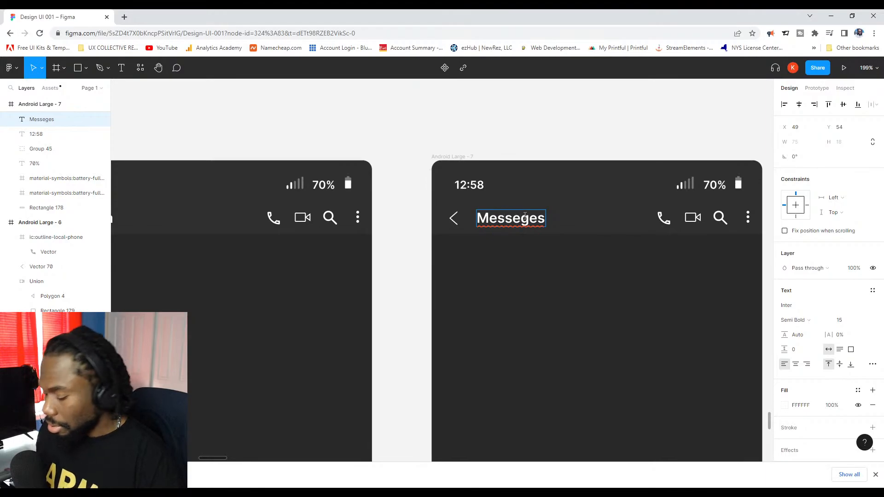
pyautogui.press('BackSpace')
pyautogui.write('a')
pyautogui.press('Escape')
pyautogui.scroll(-5, 524, 204)
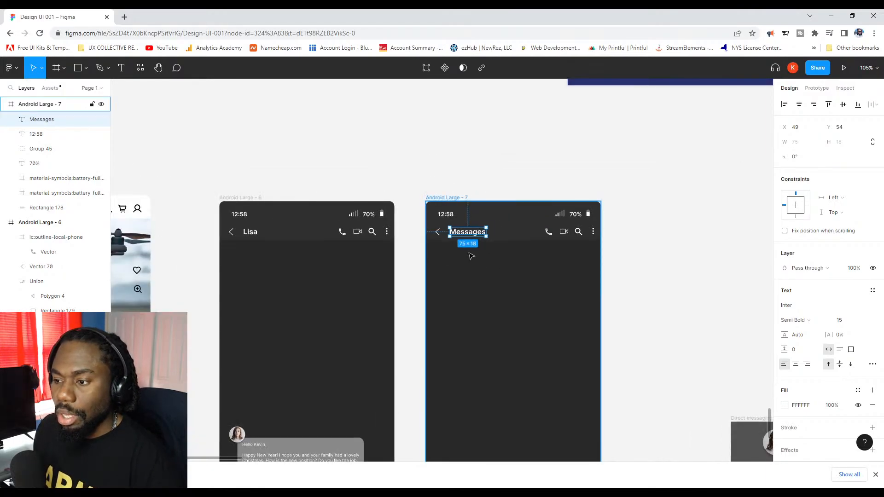
pyautogui.click(704, 170)
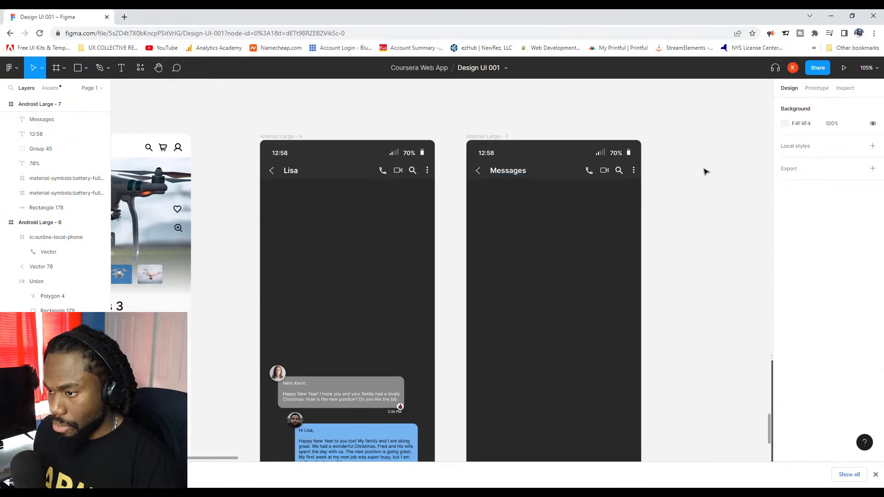
# Delete the back arrow beside the Messages title in the new frame.
pyautogui.scroll(4, 499, 169)
pyautogui.click(465, 173)
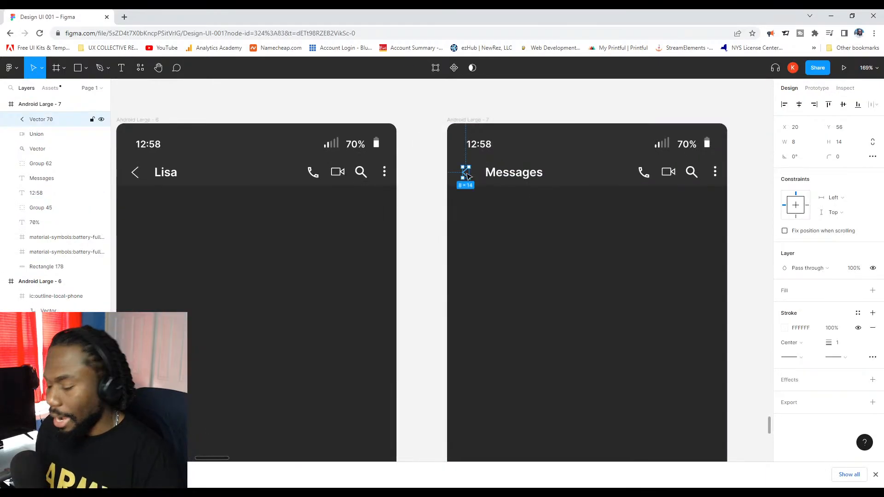
pyautogui.press('Delete')
pyautogui.click(525, 175)
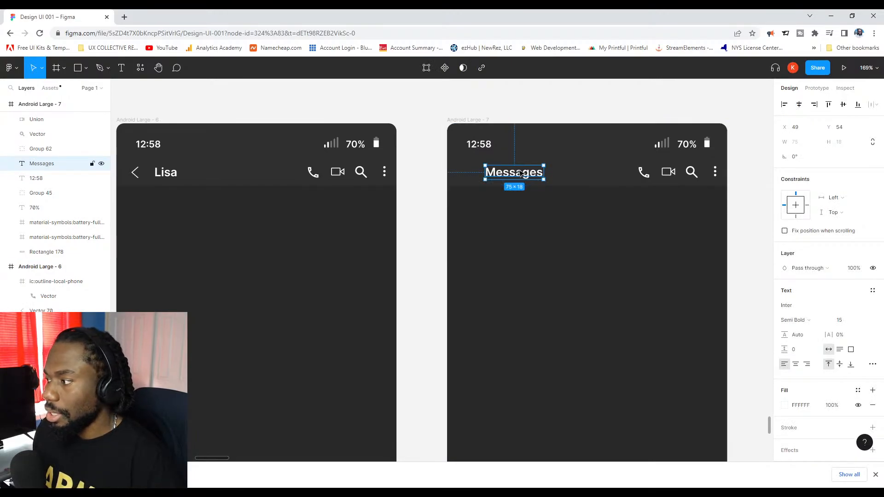
# Extend the new frame's header background rectangle downward to a height of 112.
pyautogui.click(605, 188)
pyautogui.doubleClick(604, 186)
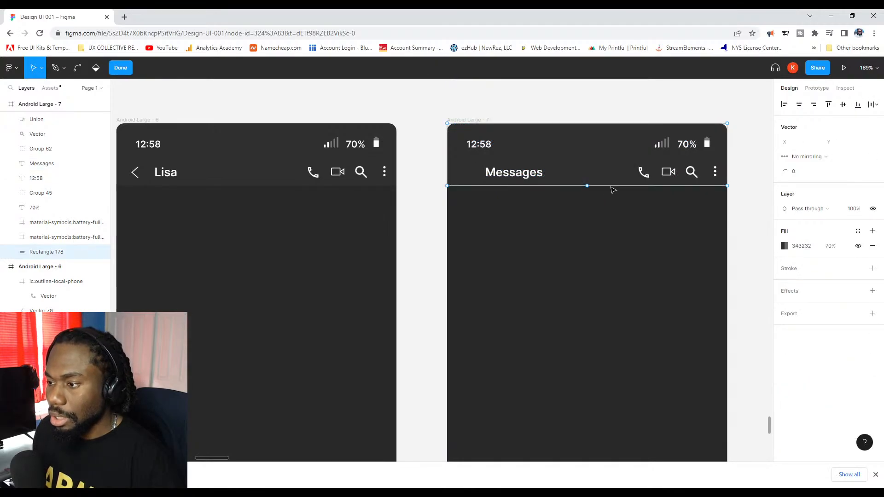
pyautogui.press('Escape')
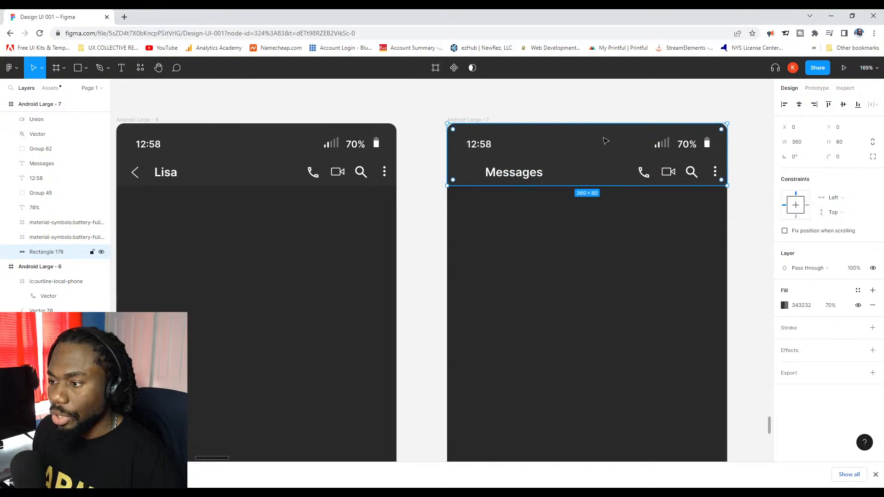
pyautogui.moveTo(610, 186); pyautogui.dragTo(610, 211)
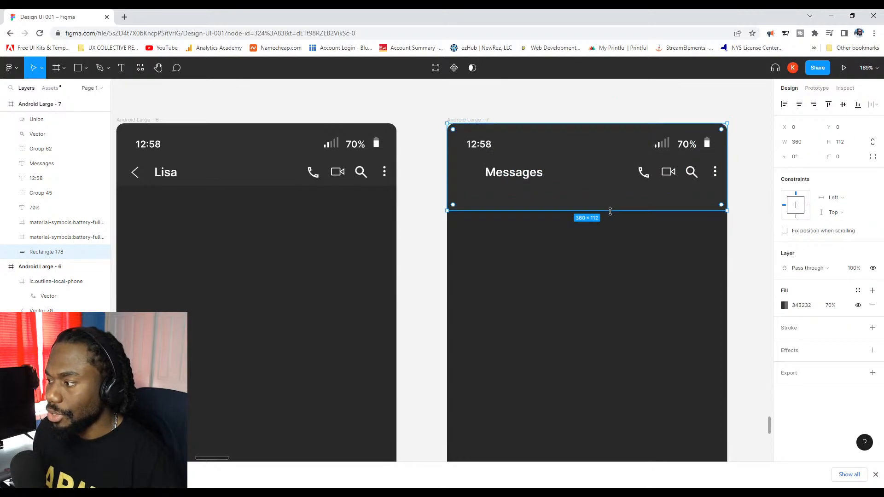
pyautogui.click(749, 198)
pyautogui.moveTo(640, 238); pyautogui.dragTo(643, 237)
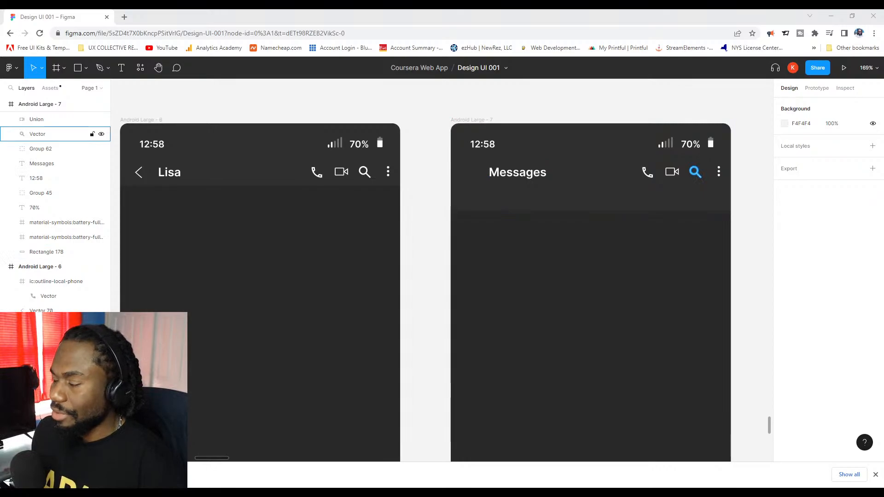
# Delete the video camera and phone icons from the Messages header.
pyautogui.click(672, 171)
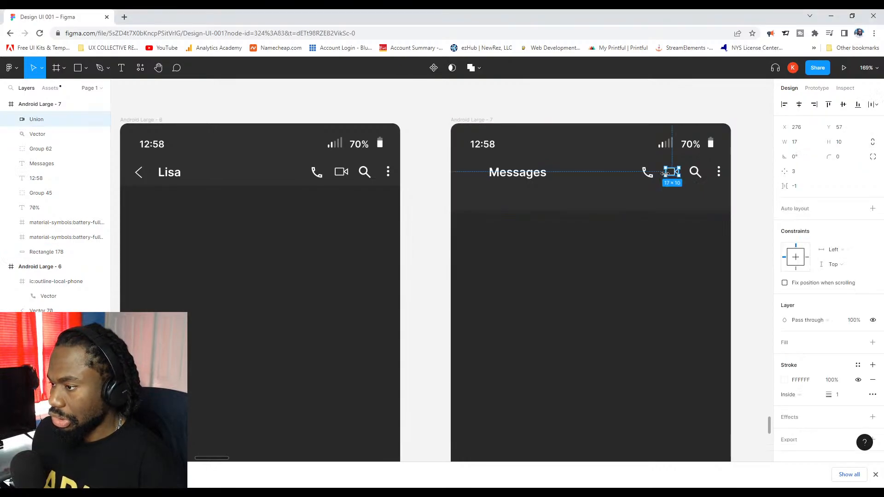
pyautogui.press('Delete')
pyautogui.click(647, 172)
pyautogui.press('Delete')
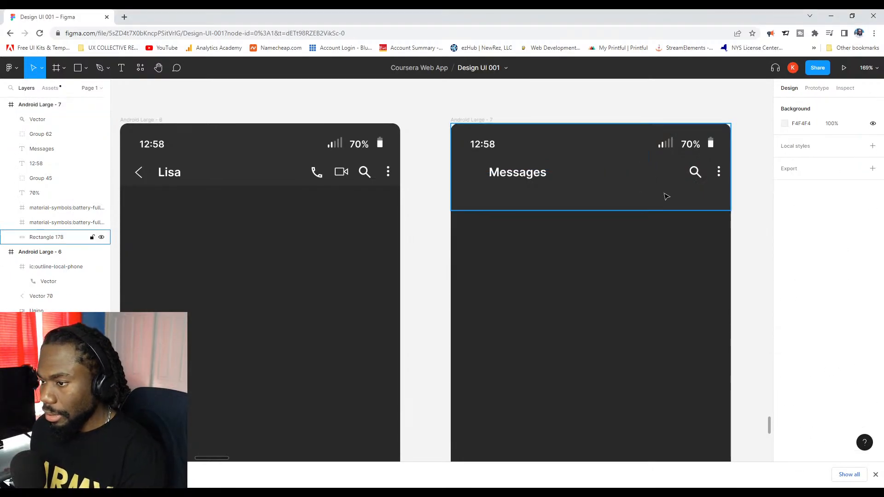
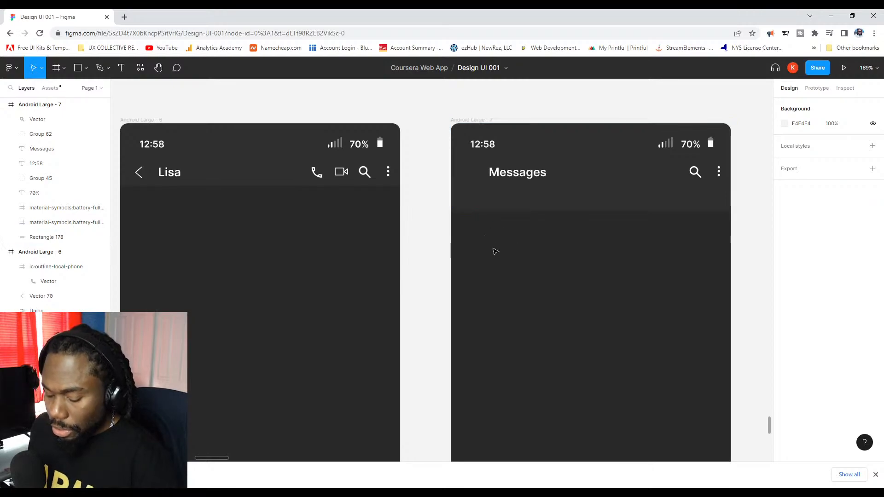
# Draw a rectangle about 70 × 18 beneath the Messages title, inside the header background.
pyautogui.press('r')
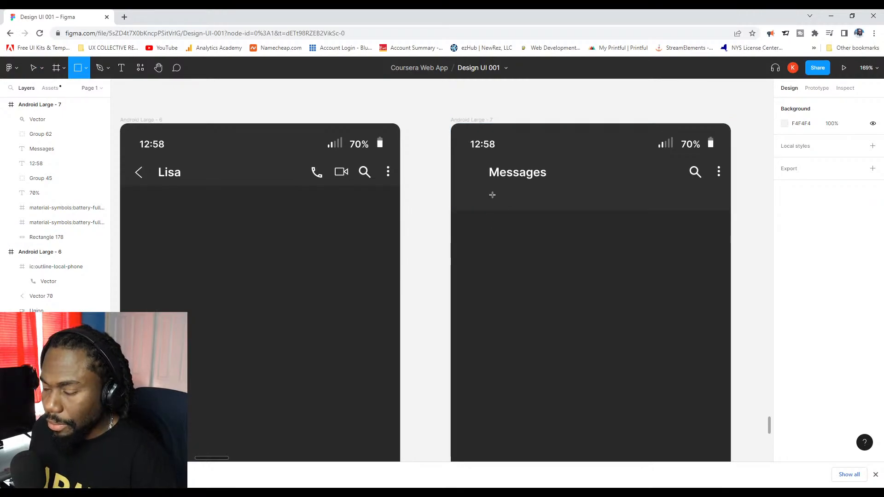
pyautogui.moveTo(486, 194)
pyautogui.mouseDown()
pyautogui.moveTo(538, 207)
pyautogui.moveTo(528, 193)
pyautogui.mouseUp()
pyautogui.scroll(3, 524, 206)
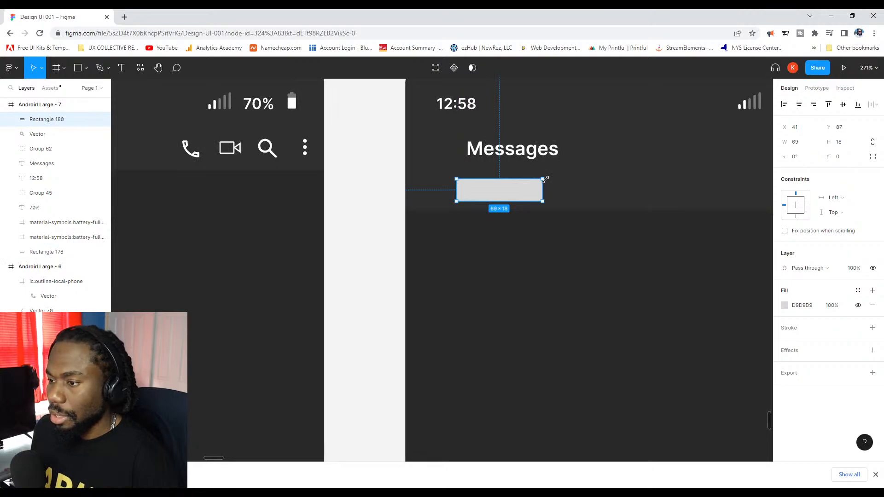
pyautogui.moveTo(543, 186); pyautogui.dragTo(544, 186)
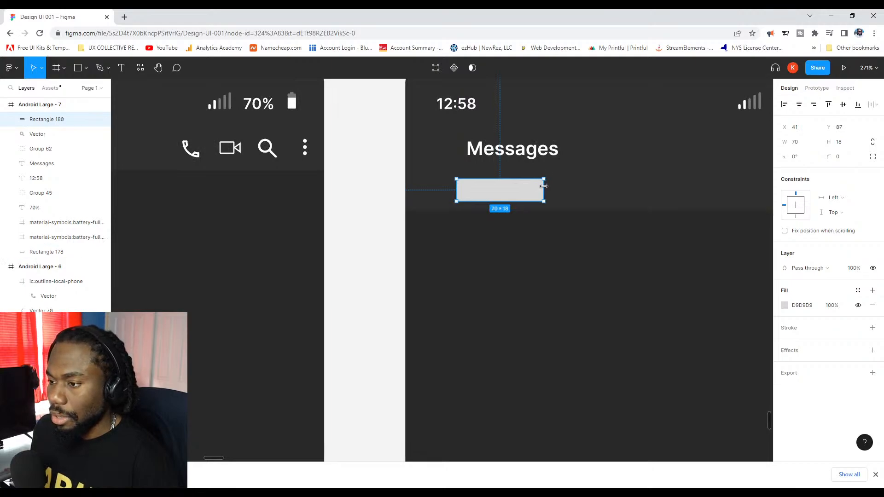
pyautogui.click(339, 154)
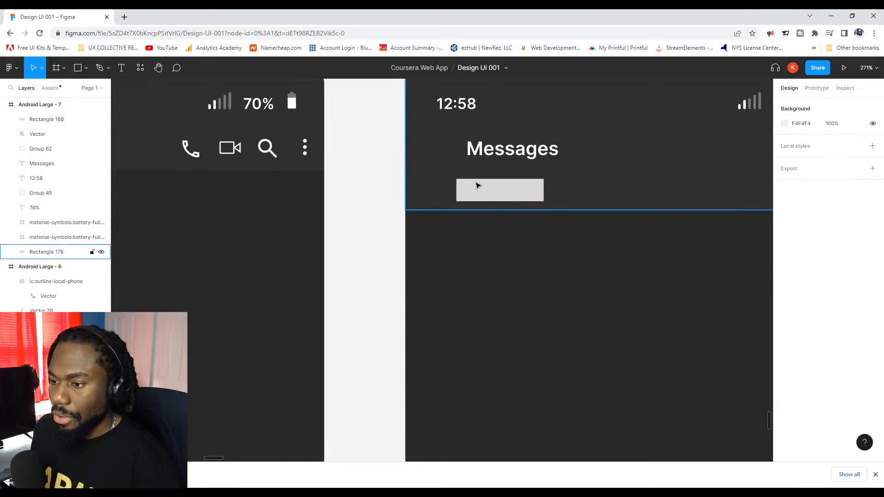
# Round the small header rectangle's corners with a radius of 5.
pyautogui.click(500, 190)
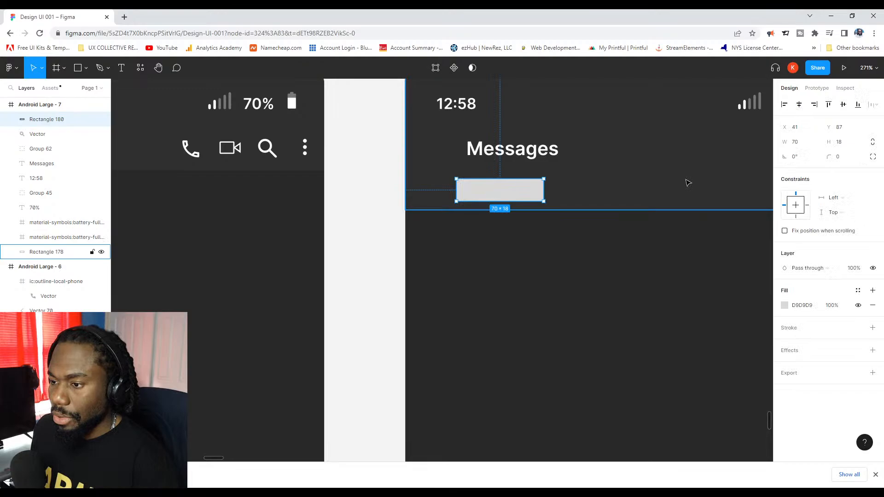
pyautogui.click(835, 157)
pyautogui.write('5')
pyautogui.press('Return')
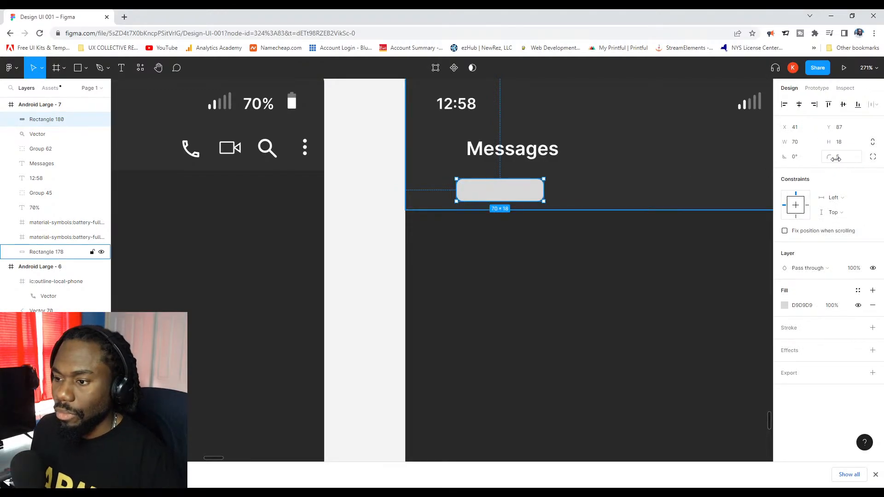
# Set the height of the small rounded rectangle below the Messages title to 20.
pyautogui.scroll(1, 542, 176)
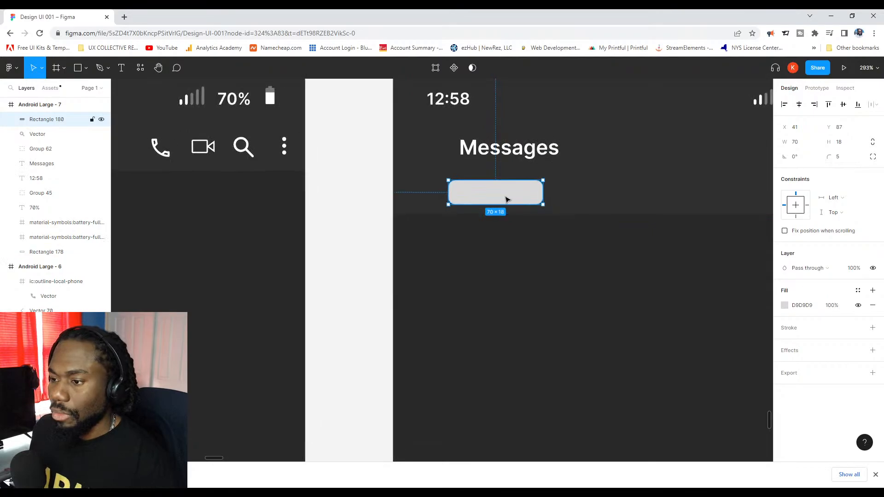
pyautogui.scroll(-2, 535, 221)
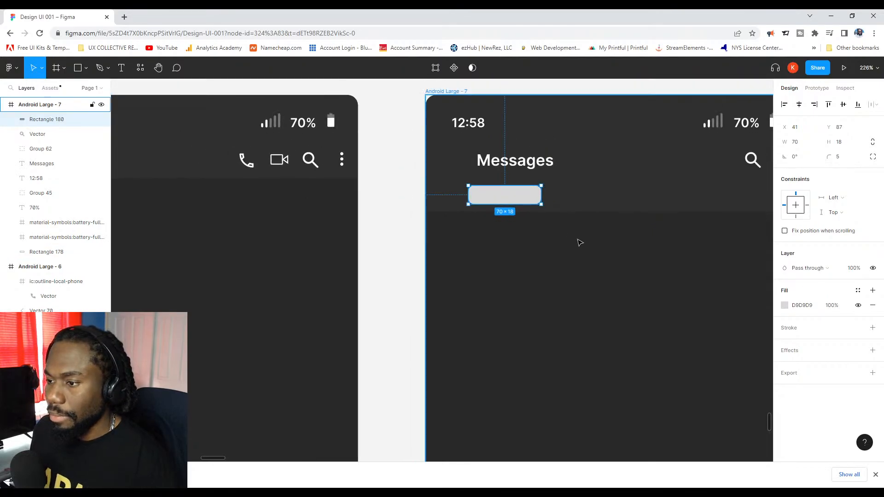
pyautogui.scroll(-1, 538, 220)
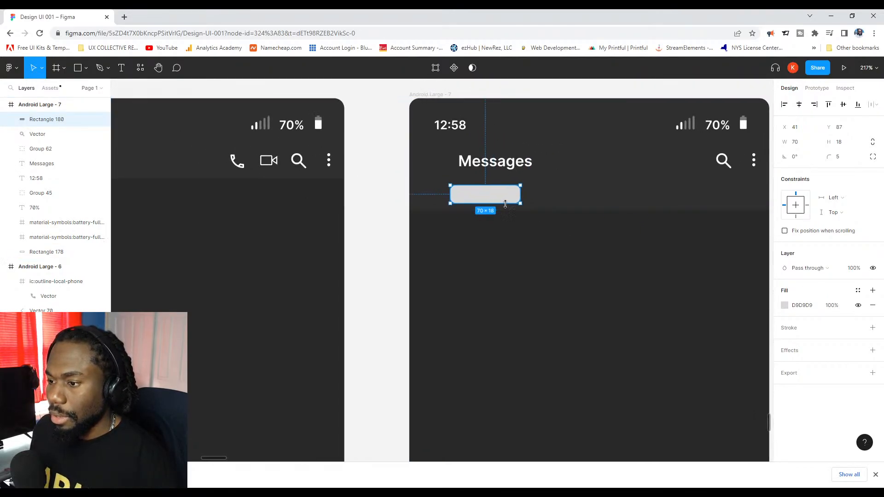
pyautogui.click(841, 144)
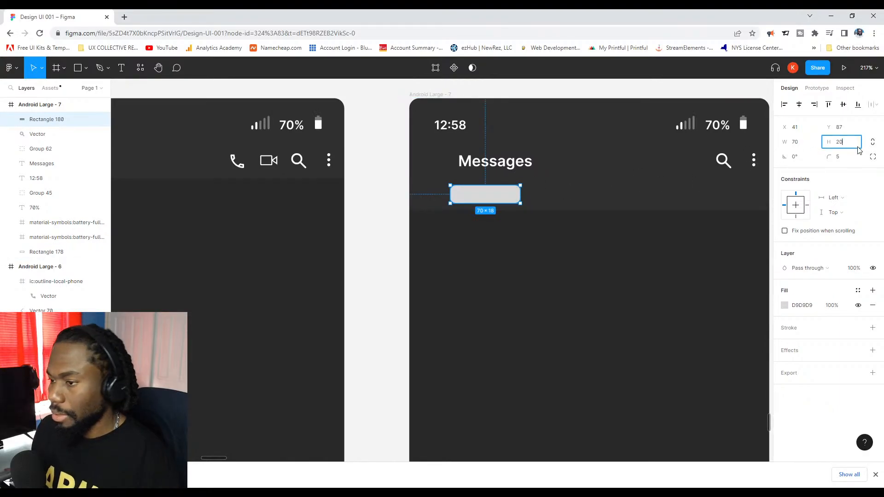
pyautogui.press('Return')
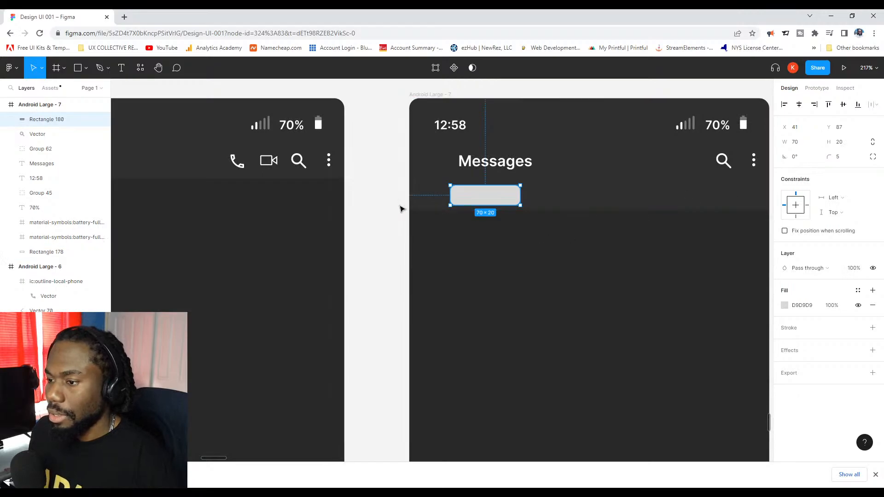
pyautogui.click(382, 207)
pyautogui.click(490, 204)
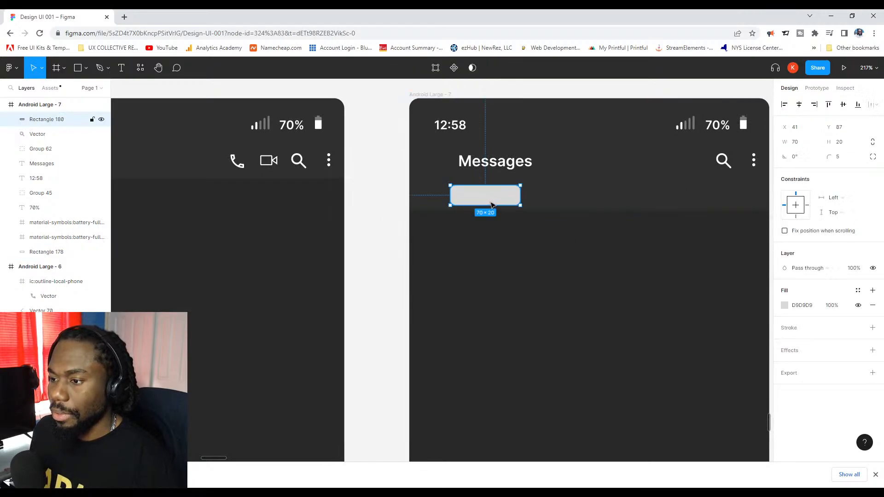
pyautogui.click(354, 218)
pyautogui.click(485, 196)
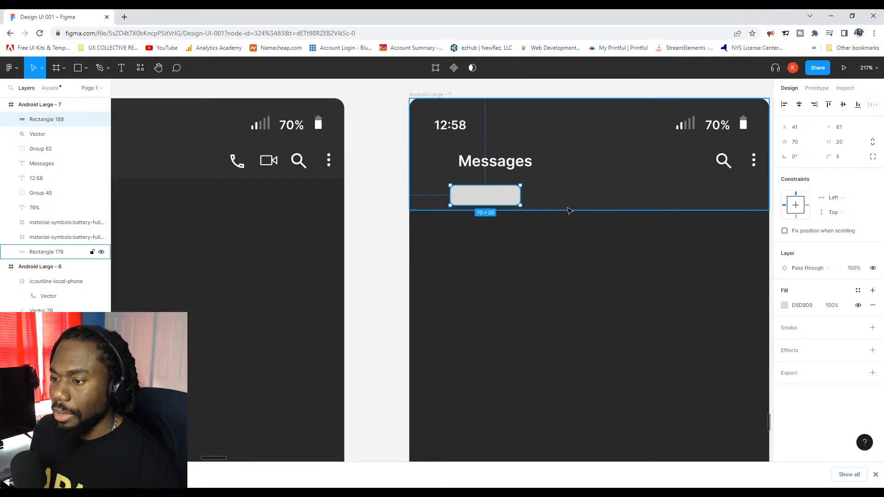
pyautogui.scroll(-4, 721, 271)
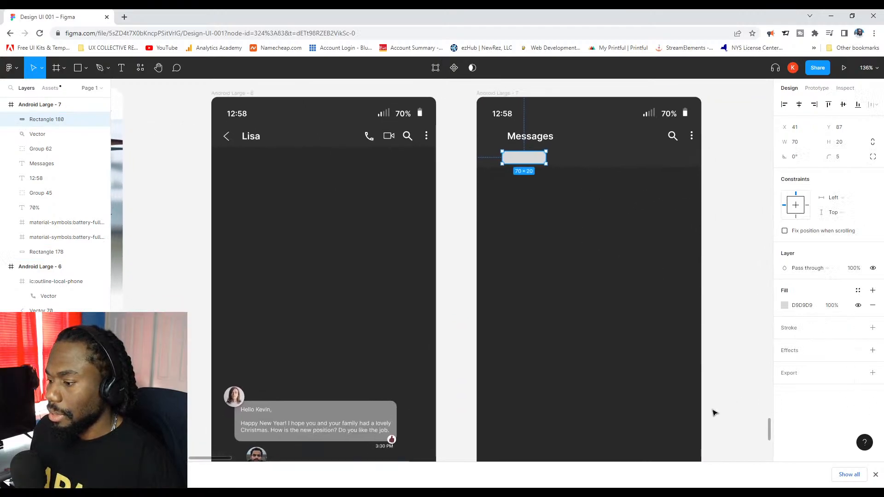
# Fill the small rounded rectangle below the Messages title with the dark colour 292929, sampled from the canvas.
pyautogui.click(786, 306)
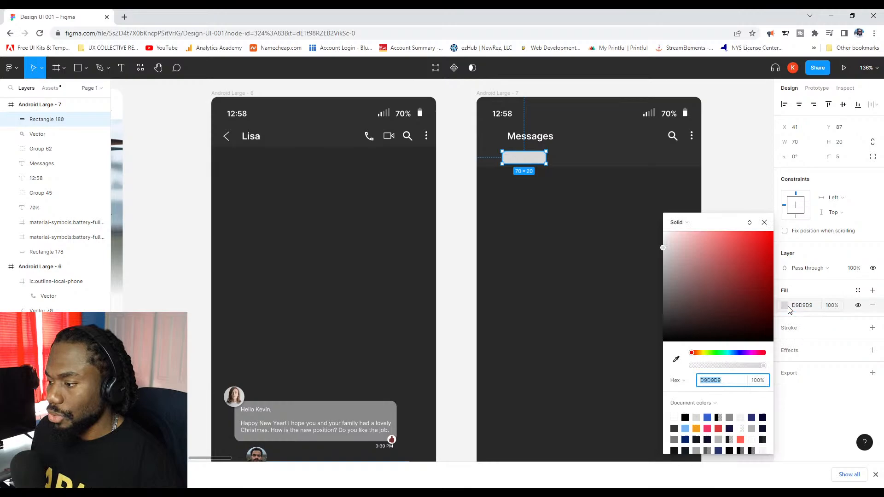
pyautogui.click(676, 360)
pyautogui.click(589, 184)
pyautogui.click(449, 191)
pyautogui.scroll(2, 468, 192)
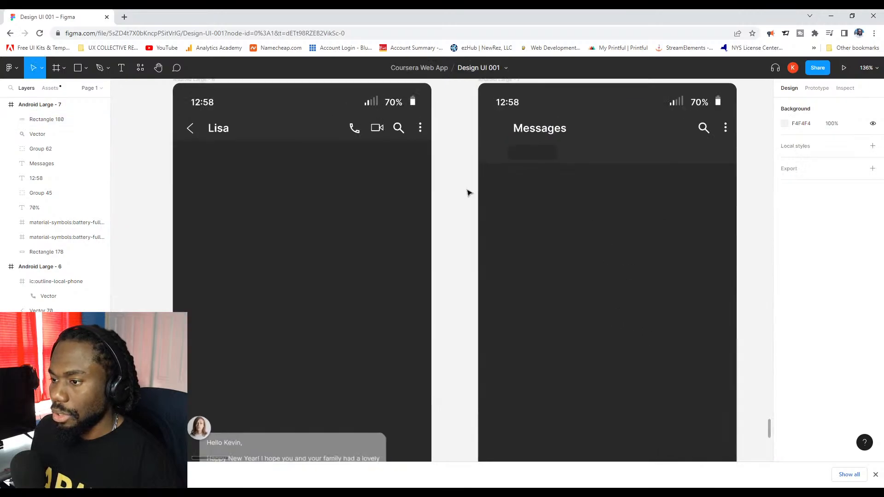
pyautogui.scroll(1, 468, 193)
pyautogui.scroll(2, 550, 229)
pyautogui.moveTo(550, 229); pyautogui.dragTo(549, 240)
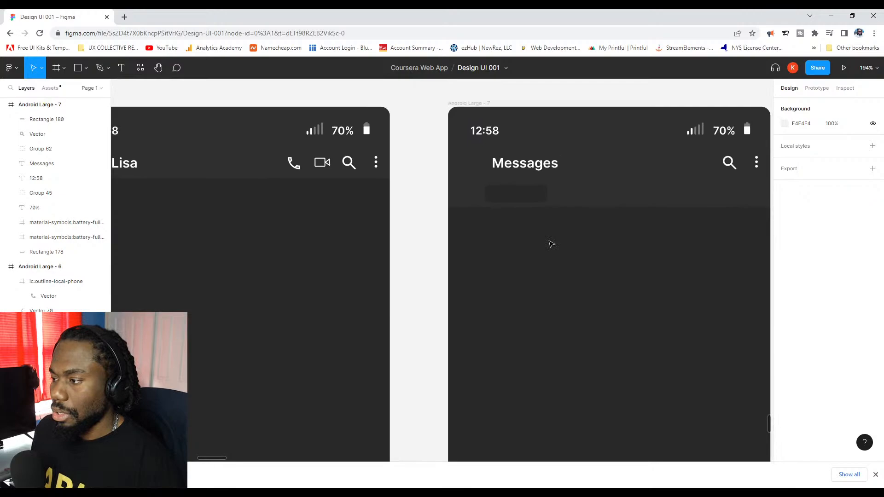
# Change the fill of the small rounded header rectangle to the near-black blue 191A1F.
pyautogui.click(545, 201)
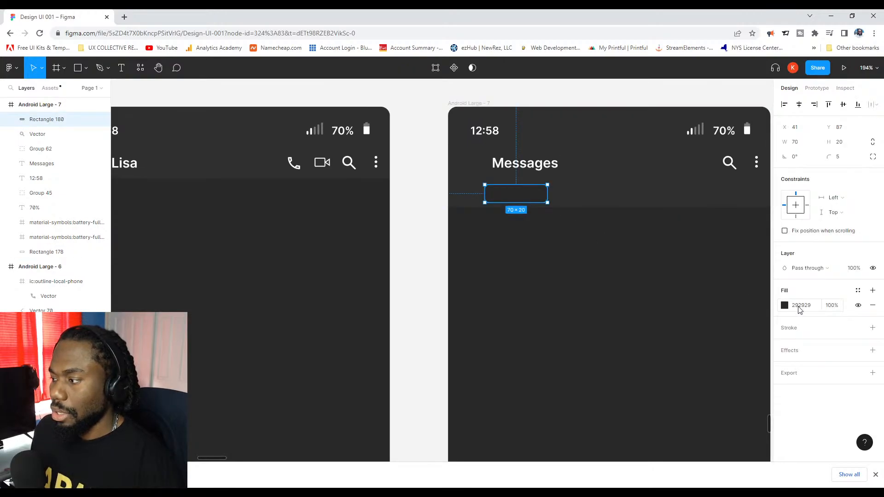
pyautogui.click(785, 306)
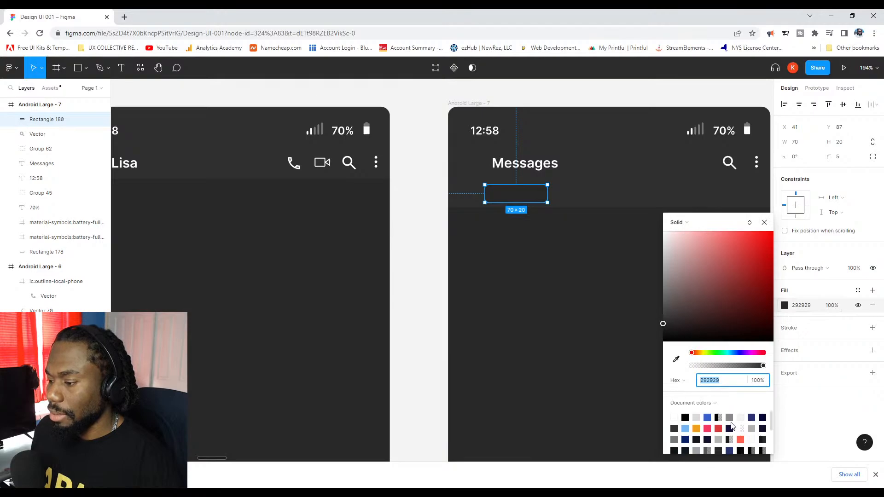
pyautogui.click(752, 417)
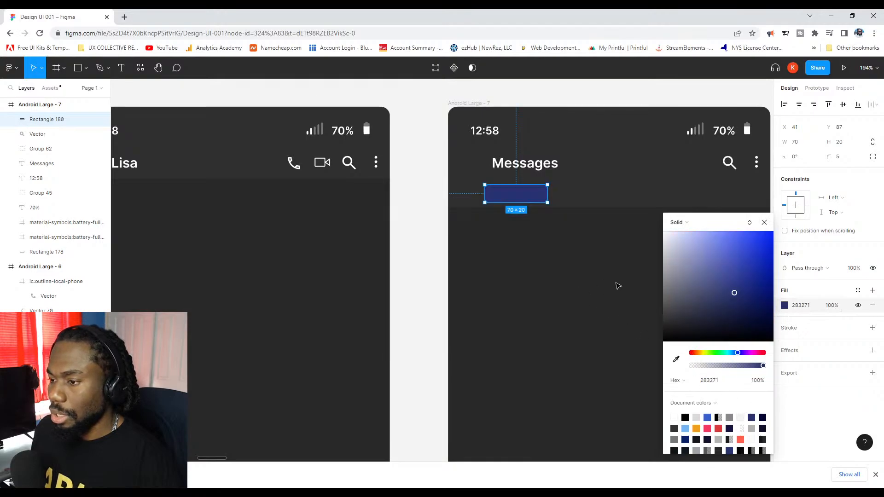
pyautogui.moveTo(736, 295); pyautogui.dragTo(685, 336)
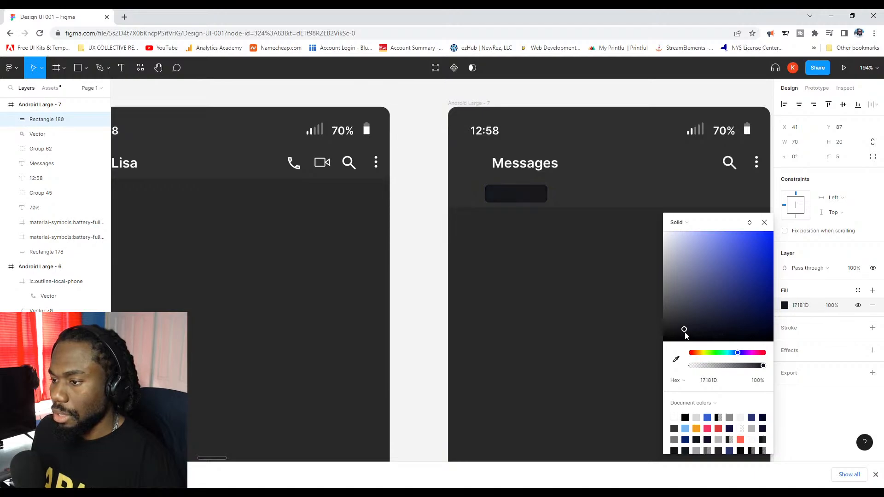
pyautogui.click(430, 250)
pyautogui.scroll(-1, 435, 198)
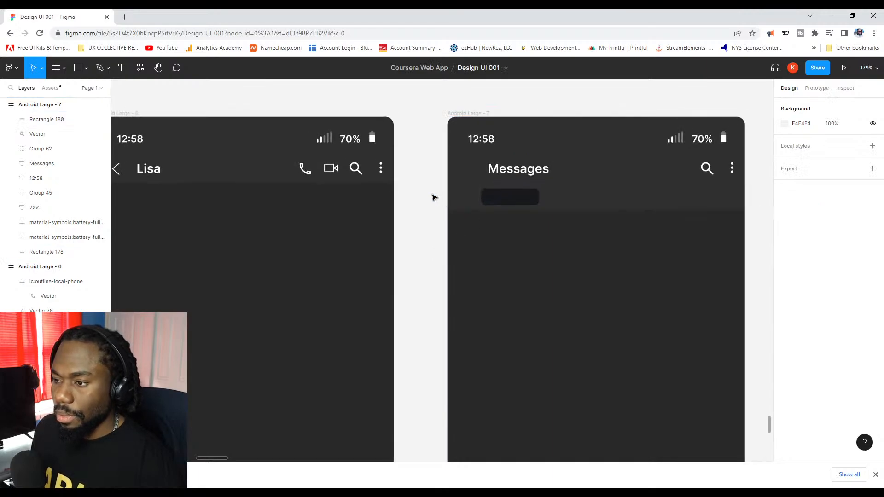
# Move the dark rounded rectangle to X 49 so its left edge lines up with the Messages title.
pyautogui.click(515, 174)
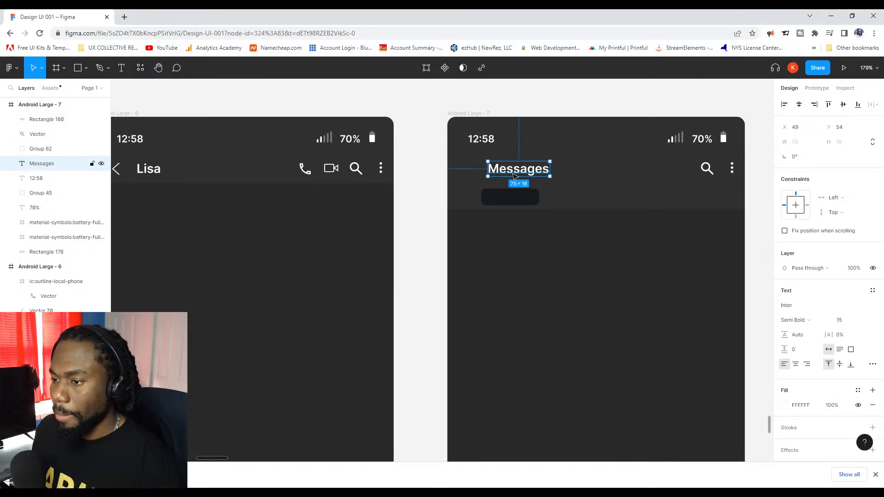
pyautogui.click(508, 197)
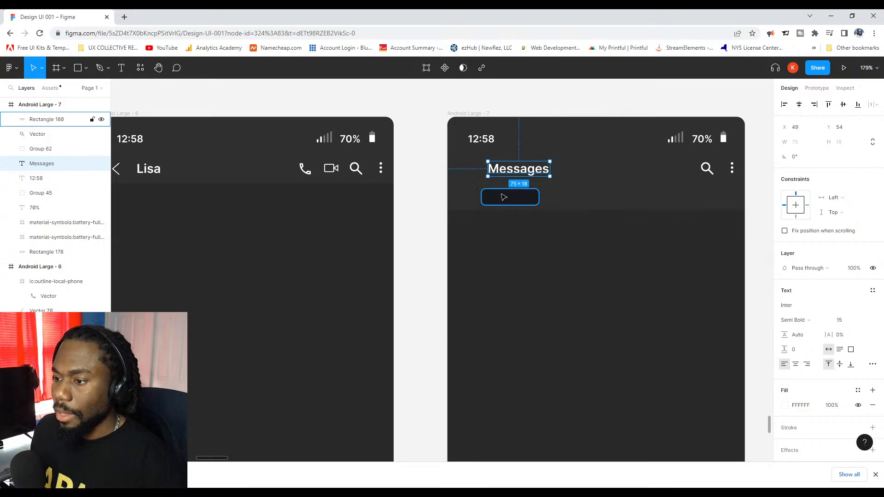
pyautogui.press('Right')
pyautogui.press('Right')
pyautogui.press('Right')
pyautogui.press('Right')
pyautogui.press('Right')
pyautogui.press('Right')
pyautogui.press('Right')
pyautogui.press('Right')
pyautogui.press('Right')
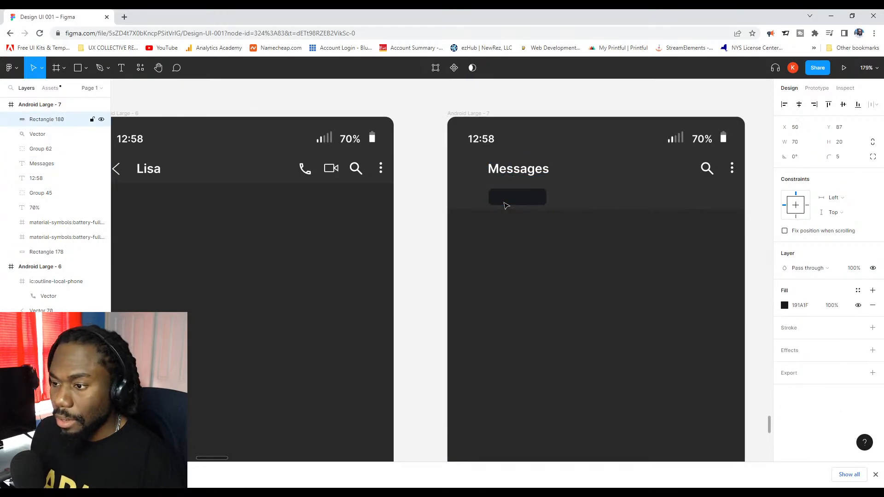
pyautogui.press('Left')
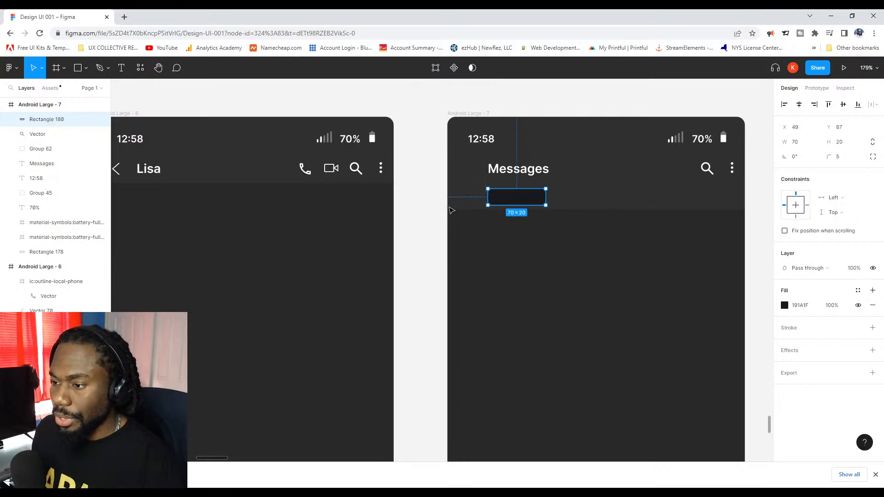
pyautogui.click(421, 207)
pyautogui.click(511, 173)
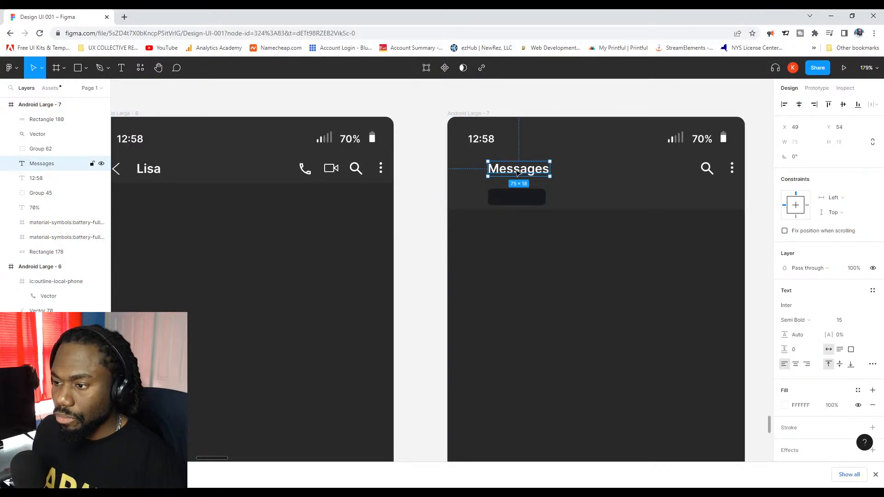
pyautogui.moveTo(518, 173); pyautogui.dragTo(522, 204)
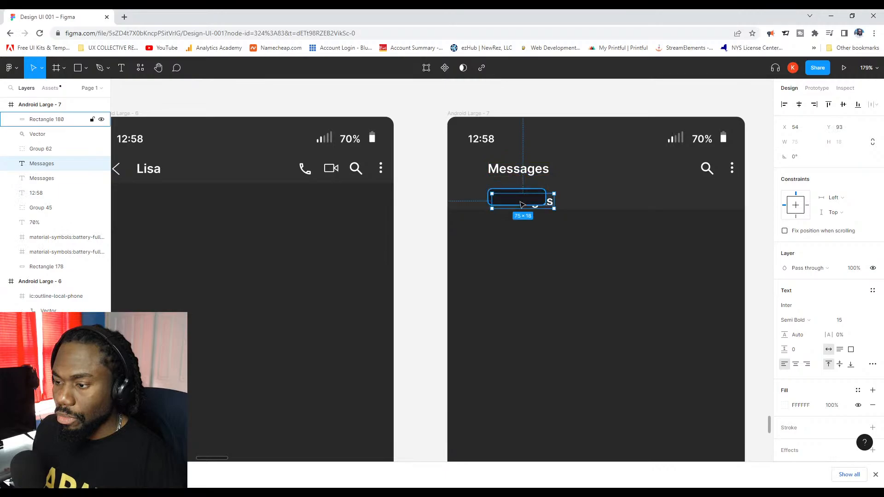
pyautogui.hotkey('ctrl', 'z')
# Add an "All" text label over the dark rounded rectangle and bring it to the front.
pyautogui.press('Return')
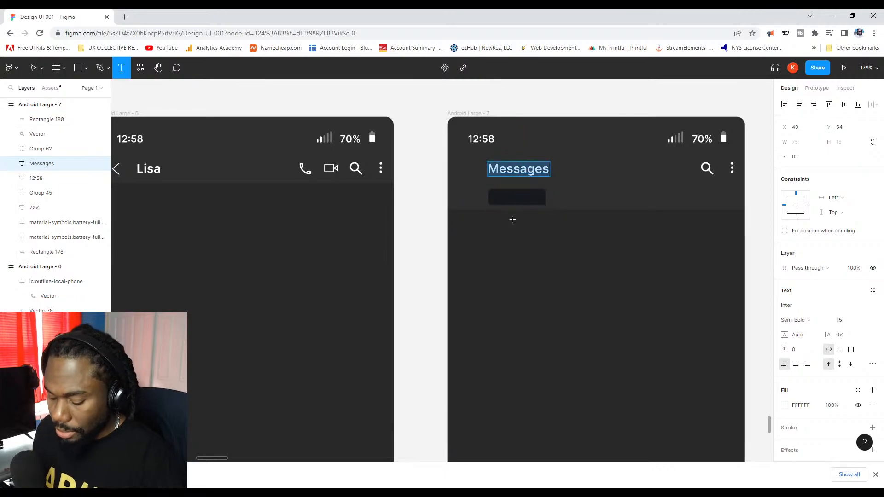
pyautogui.click(504, 198)
pyautogui.write('All')
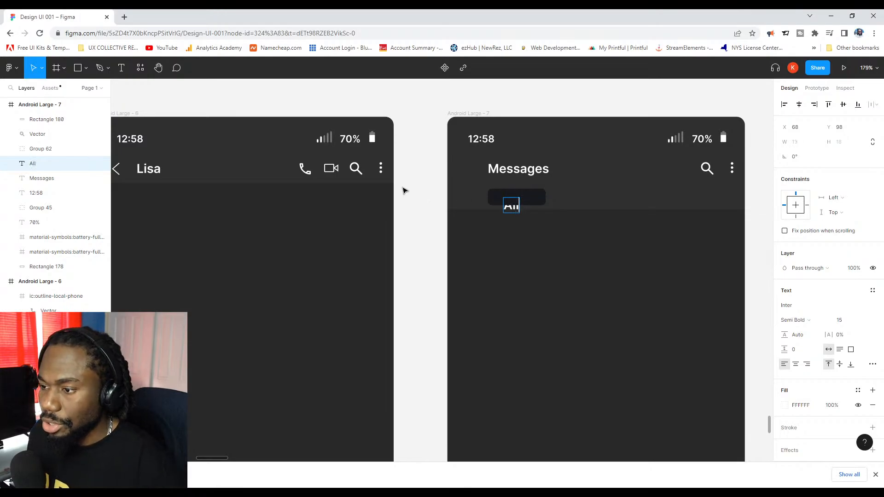
pyautogui.press('Escape')
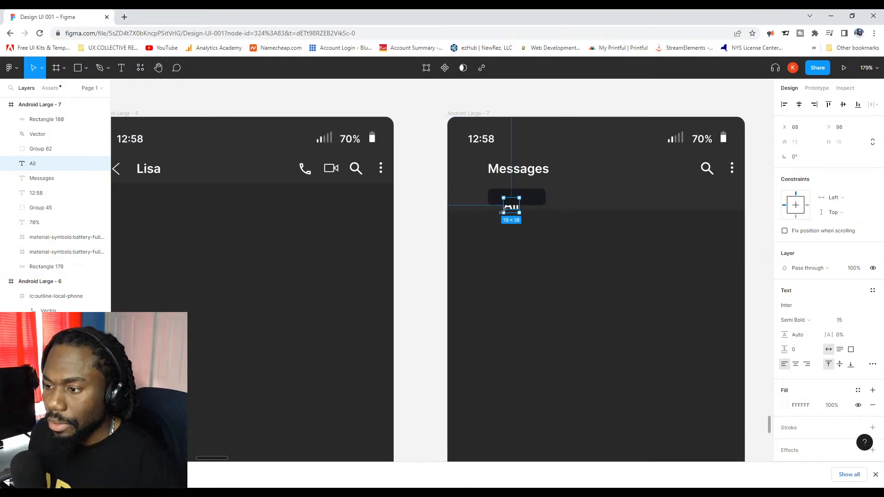
pyautogui.scroll(3, 517, 212)
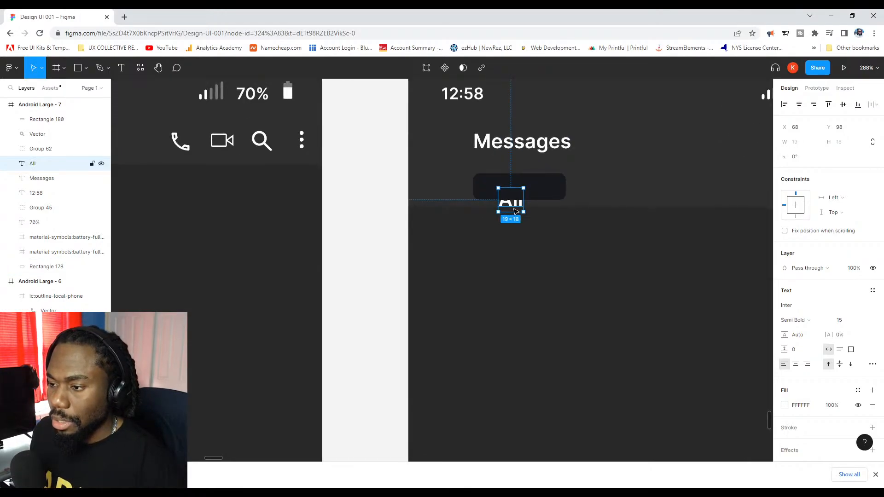
pyautogui.moveTo(516, 208); pyautogui.dragTo(518, 197)
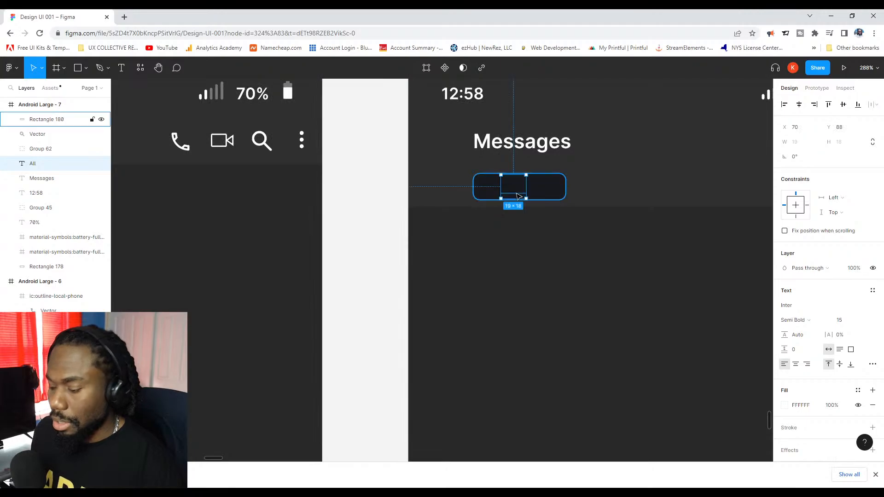
pyautogui.hotkey('ctrl', 'shift', ']')
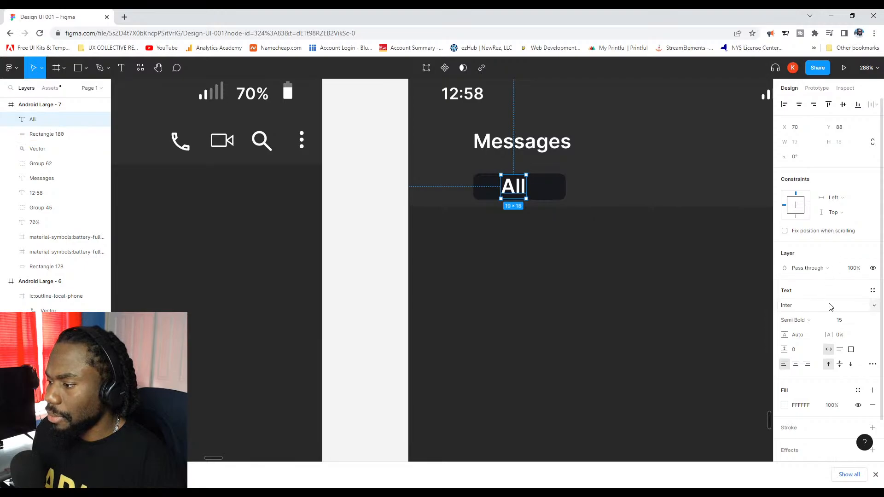
# Set the font weight of the "All" label to Medium.
pyautogui.click(826, 320)
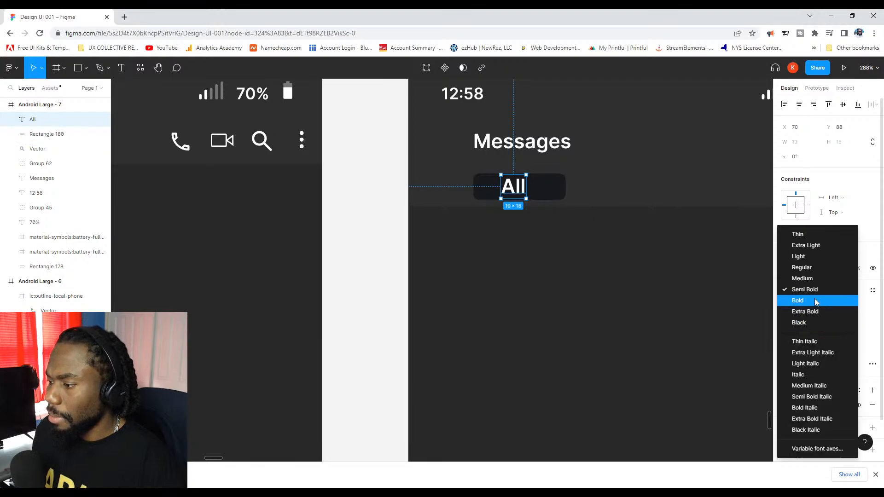
pyautogui.click(815, 272)
pyautogui.click(828, 271)
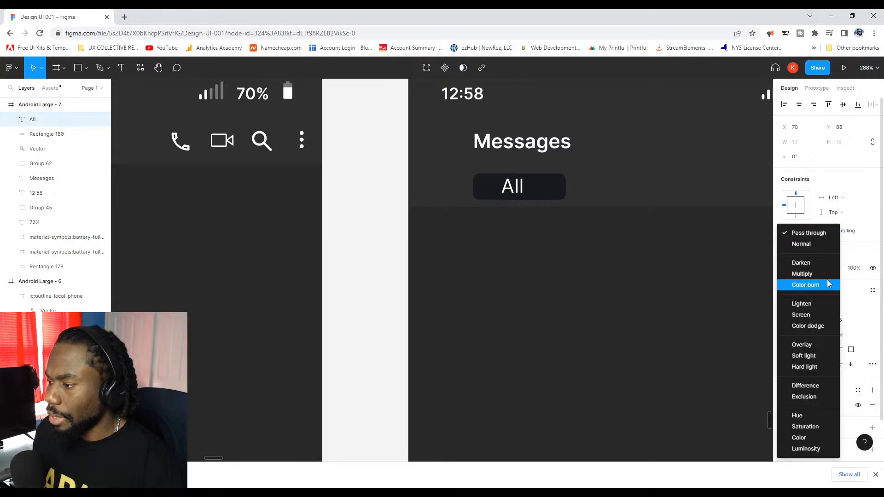
pyautogui.press('Escape')
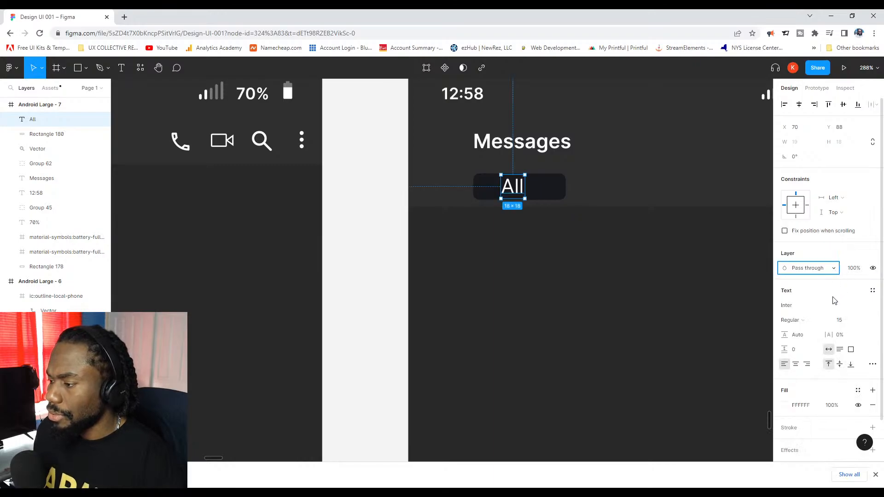
pyautogui.click(829, 320)
pyautogui.press('Escape')
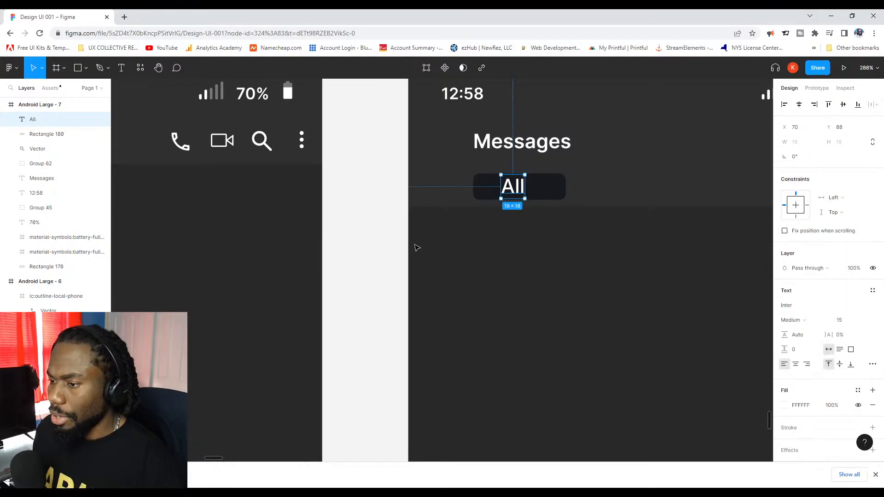
pyautogui.click(506, 197)
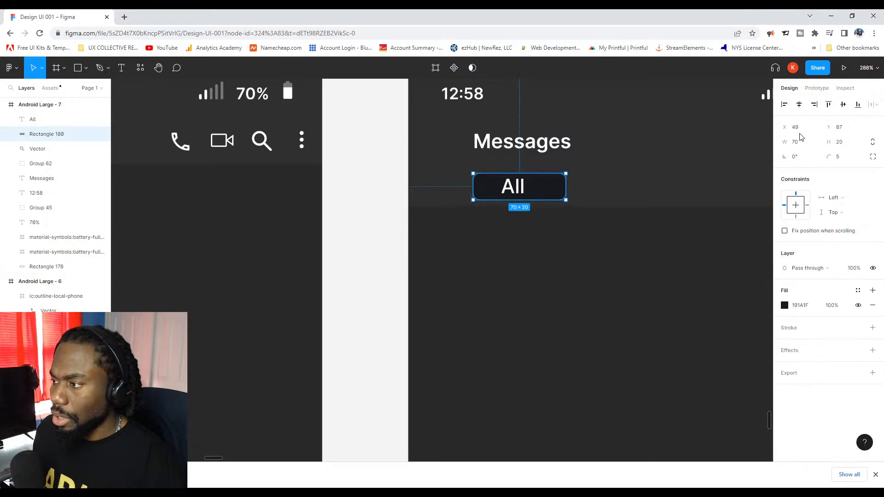
pyautogui.click(843, 104)
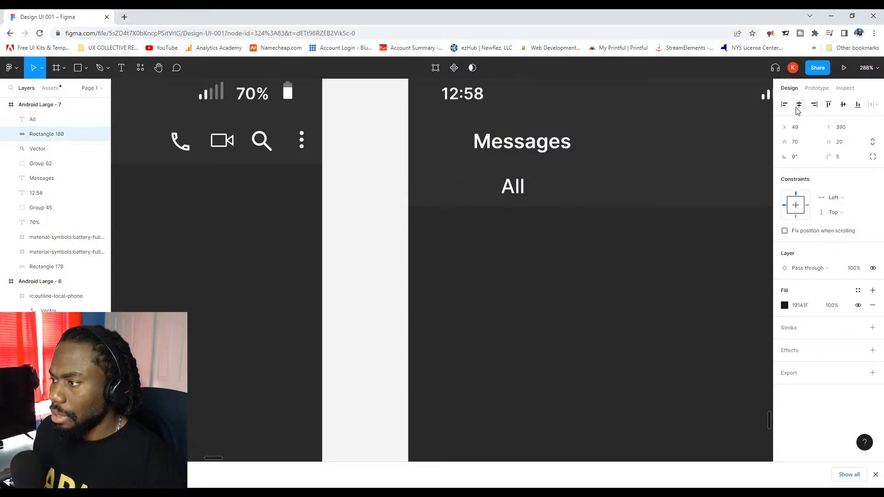
pyautogui.hotkey('ctrl', 'z')
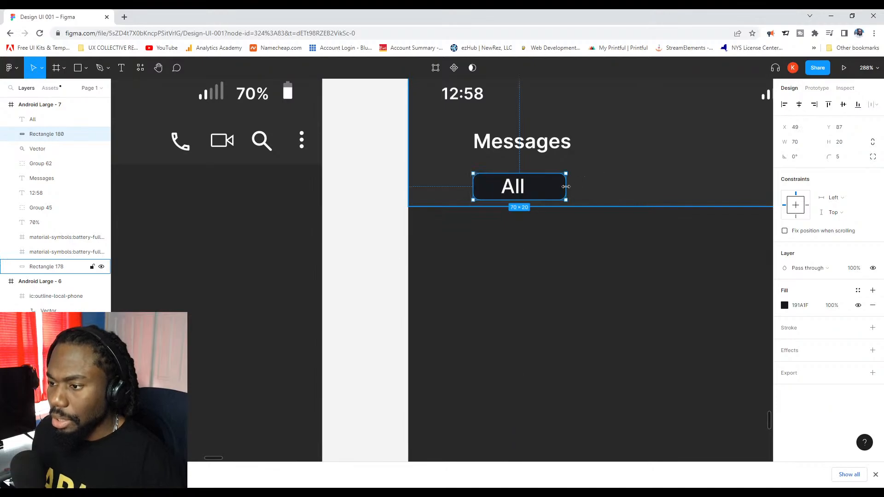
# Centre the "All" label horizontally on its dark rounded rectangle.
pyautogui.click(341, 217)
pyautogui.click(512, 186)
pyautogui.keyDown('shift'); pyautogui.click(554, 191); pyautogui.keyUp('shift')
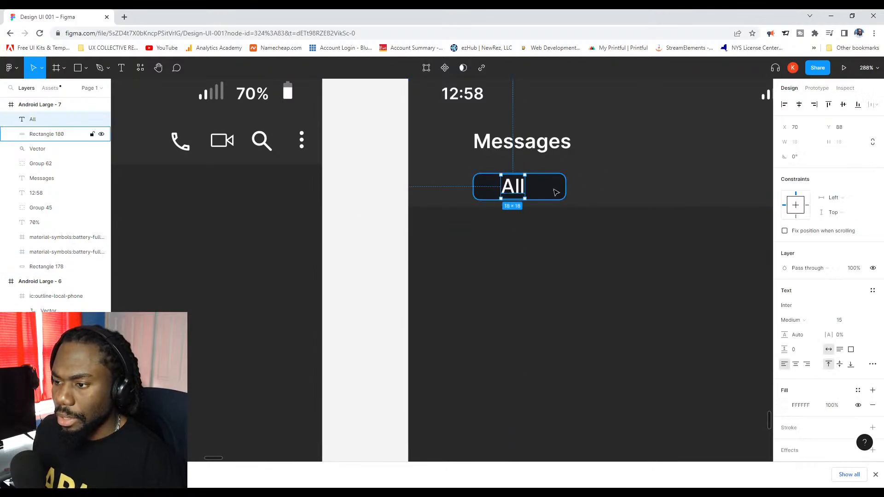
pyautogui.click(799, 105)
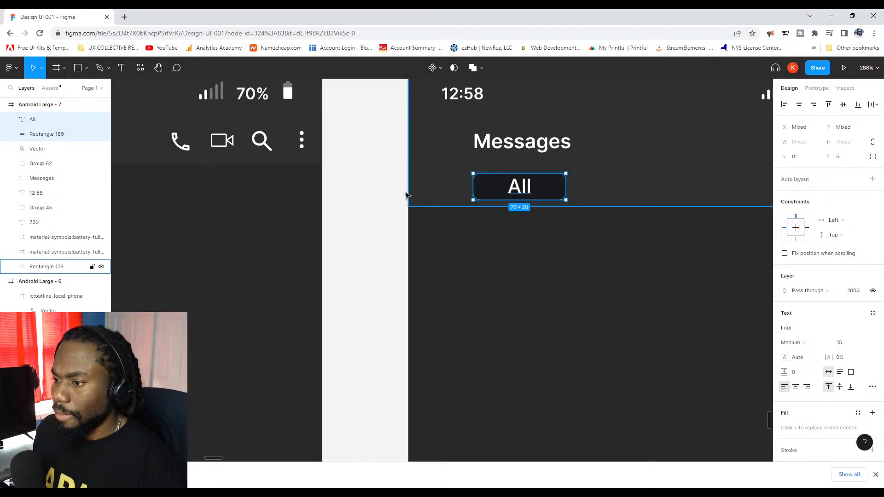
pyautogui.click(364, 203)
# Set the width of the dark rounded rectangle behind the "All" label to 80.
pyautogui.scroll(-5, 363, 203)
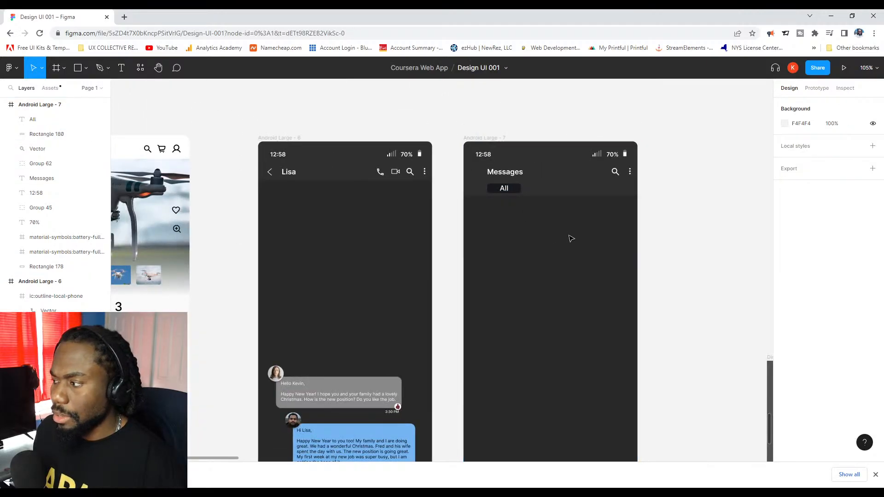
pyautogui.scroll(4, 537, 219)
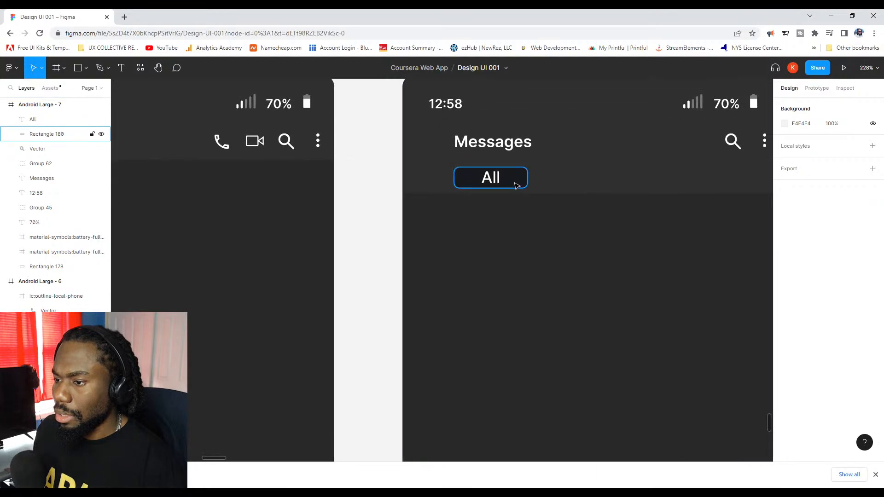
pyautogui.click(512, 179)
pyautogui.click(803, 146)
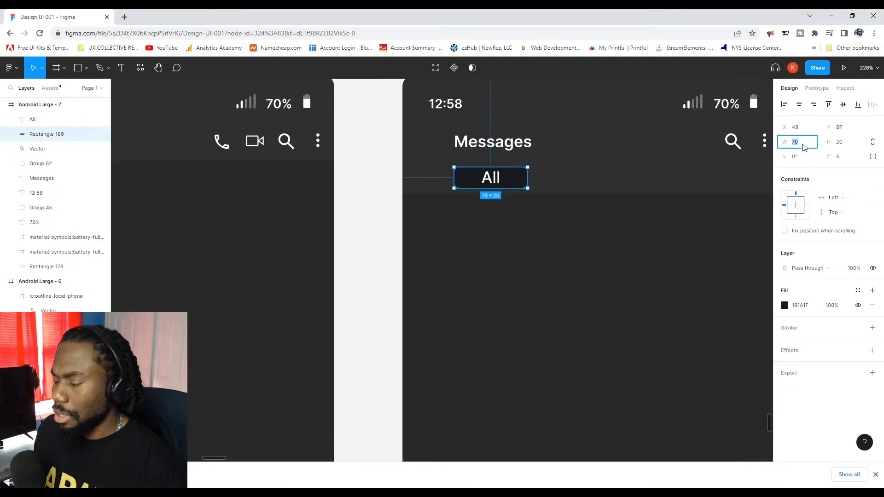
pyautogui.write('90')
pyautogui.press('Return')
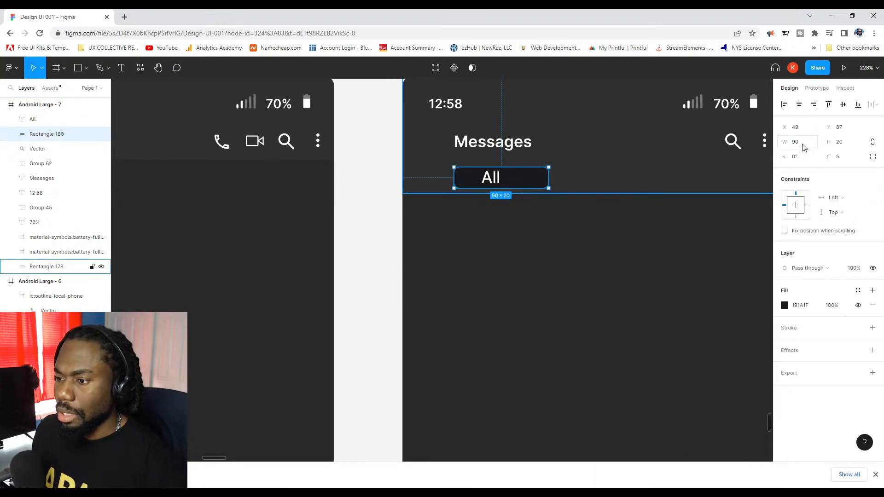
pyautogui.click(803, 147)
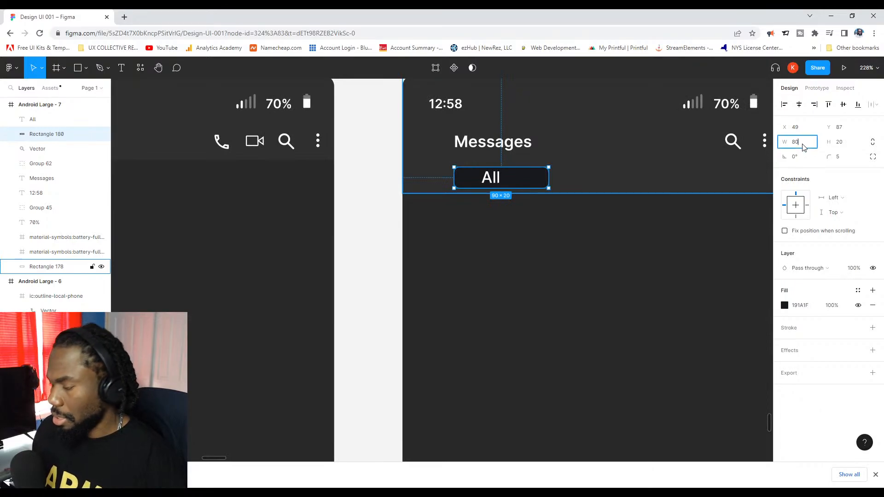
pyautogui.write('80')
pyautogui.press('Return')
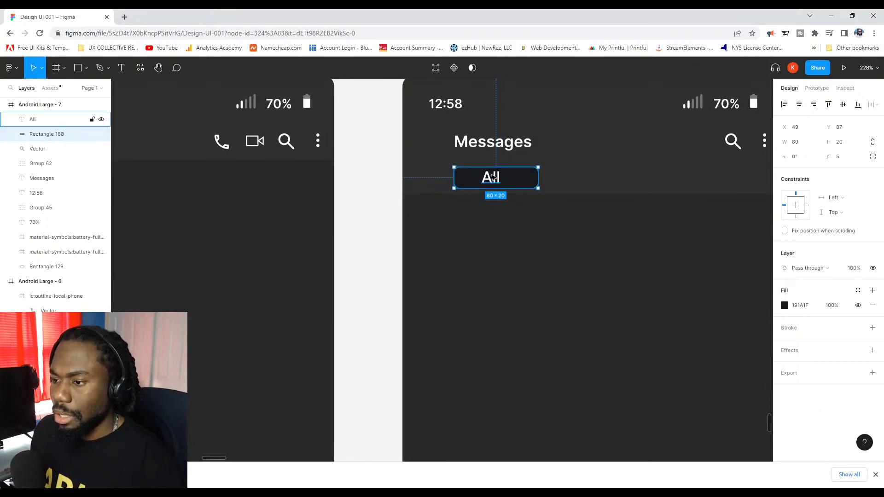
# Re-centre the "All" label horizontally on its widened dark rounded rectangle.
pyautogui.keyDown('shift'); pyautogui.click(46, 119); pyautogui.keyUp('shift')
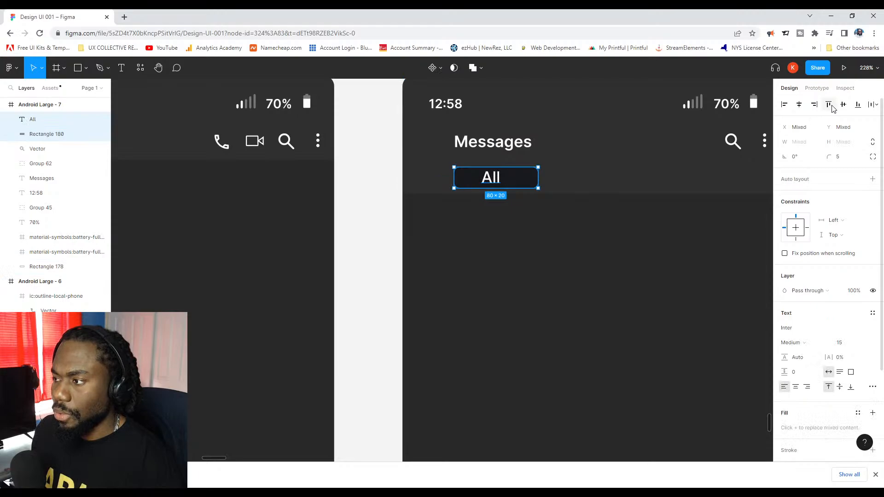
pyautogui.click(799, 104)
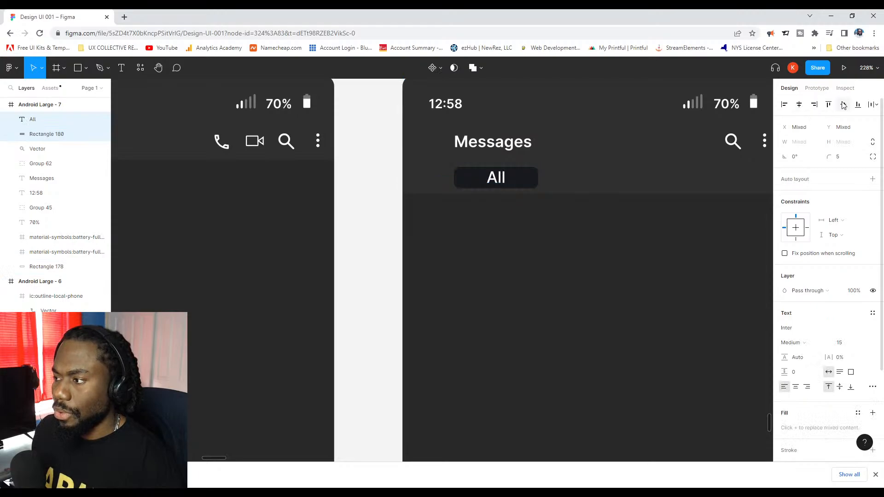
pyautogui.click(336, 197)
pyautogui.scroll(-5, 433, 203)
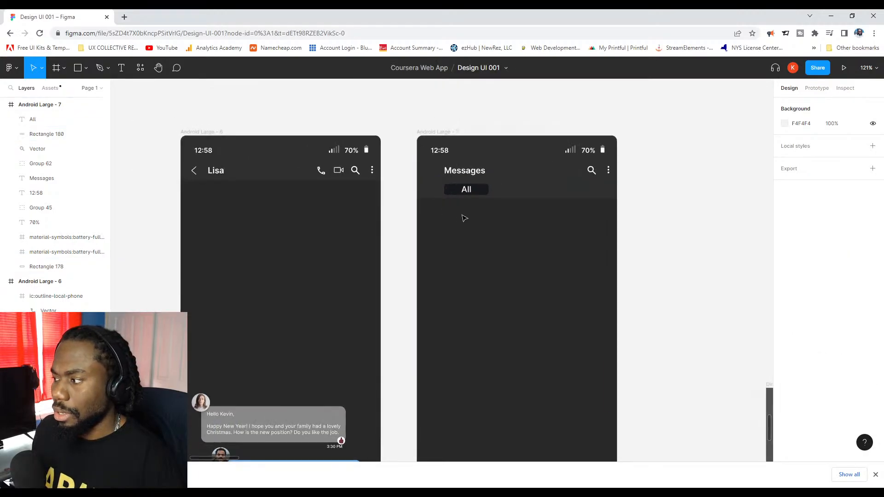
# Set the font size of the "All" label to 12.
pyautogui.scroll(5, 460, 212)
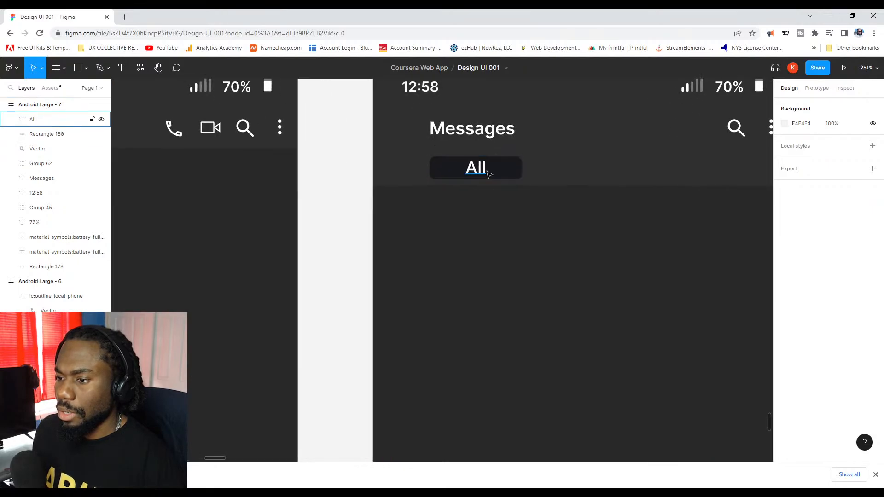
pyautogui.click(489, 174)
pyautogui.click(848, 322)
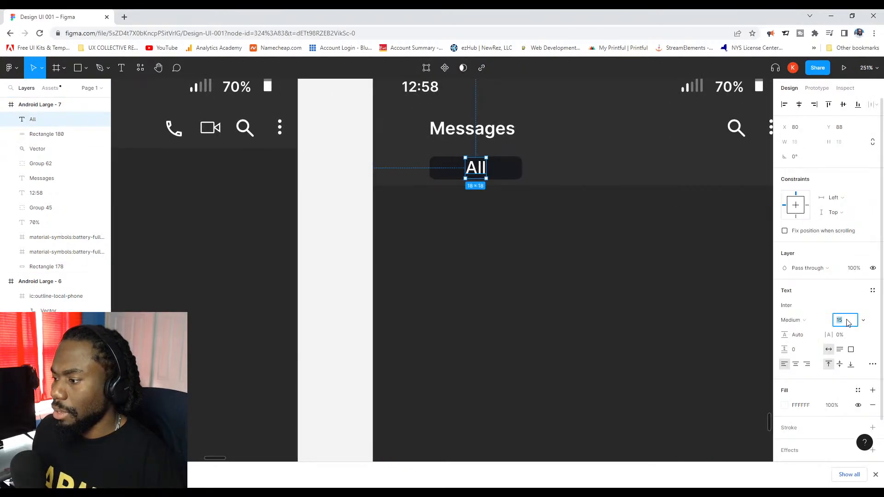
pyautogui.write('1')
pyautogui.press('Return')
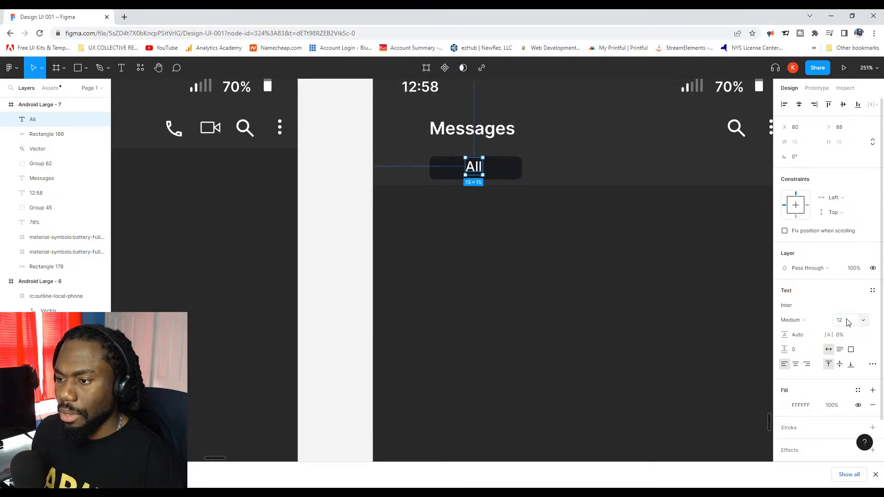
# Centre the resized "All" label vertically and horizontally on its dark rounded rectangle.
pyautogui.keyDown('shift'); pyautogui.click(503, 177); pyautogui.keyUp('shift')
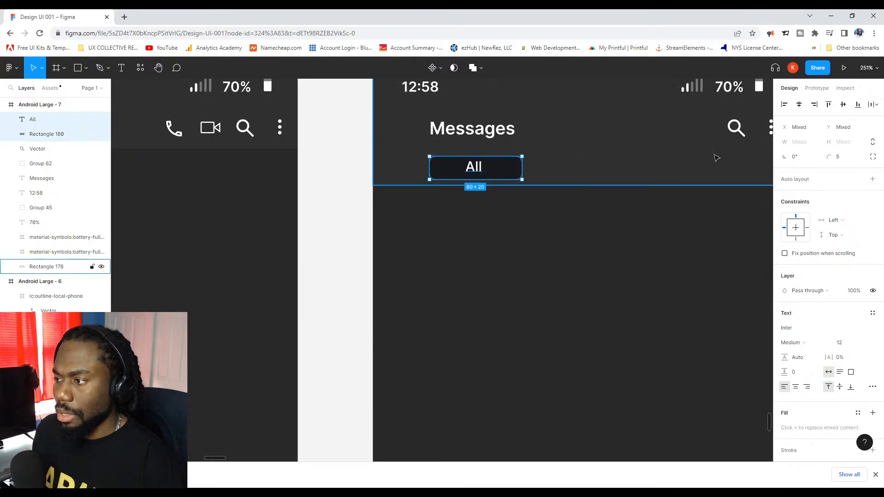
pyautogui.click(843, 104)
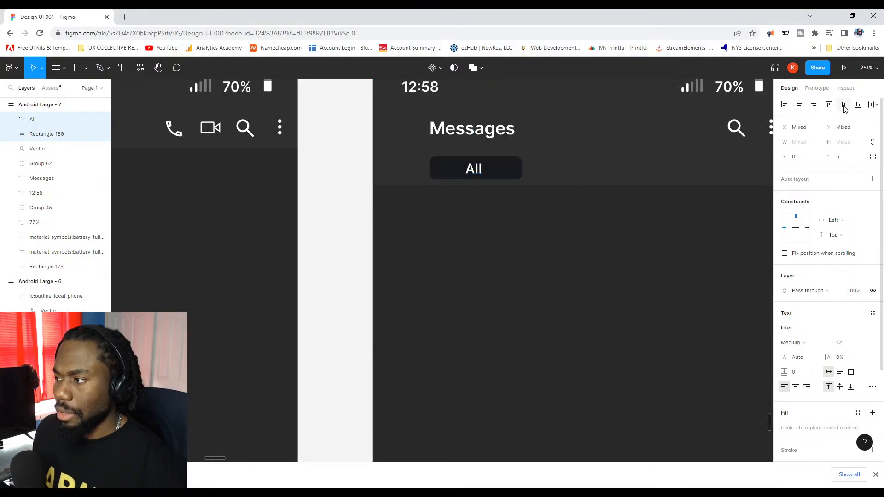
pyautogui.click(798, 105)
pyautogui.click(333, 169)
pyautogui.scroll(-5, 346, 172)
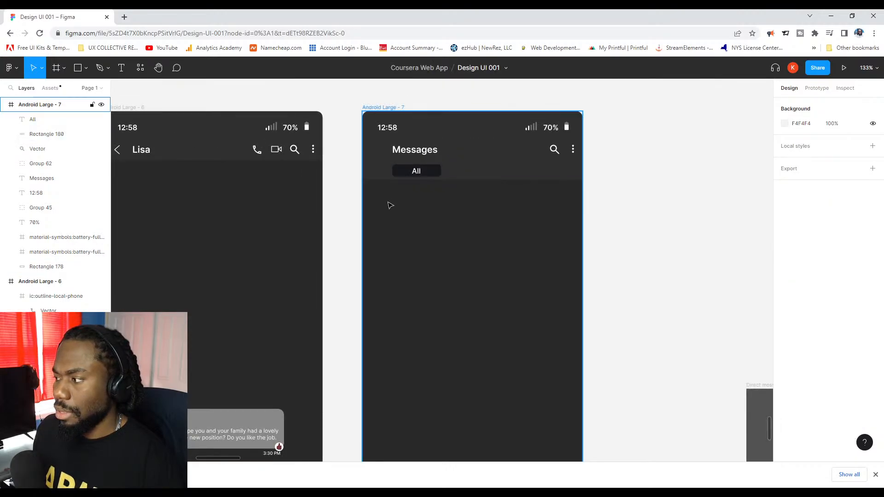
# Duplicate the "All" label and its rectangle to the right in the same row, leaving a gap of about 20.
pyautogui.scroll(5, 391, 204)
pyautogui.click(424, 182)
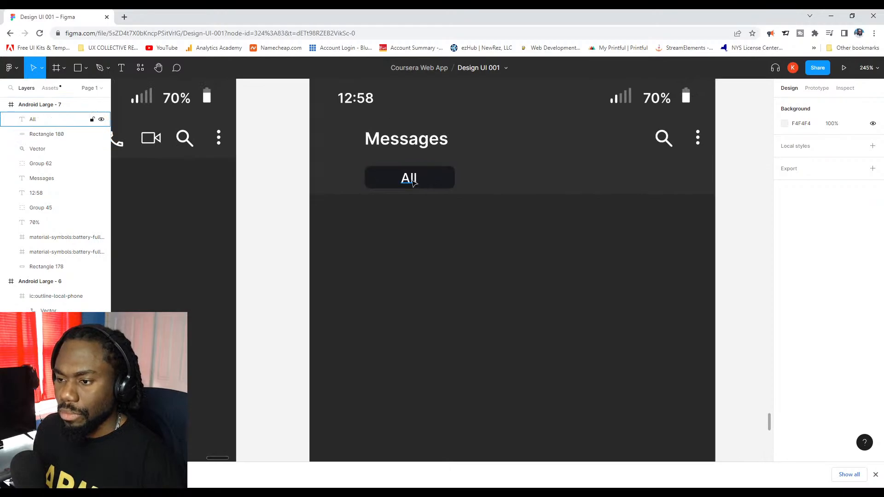
pyautogui.keyDown('shift'); pyautogui.click(446, 181); pyautogui.keyUp('shift')
pyautogui.moveTo(446, 183); pyautogui.dragTo(554, 182)
# Change the label text of the duplicated second button to "Favorite".
pyautogui.doubleClick(525, 183)
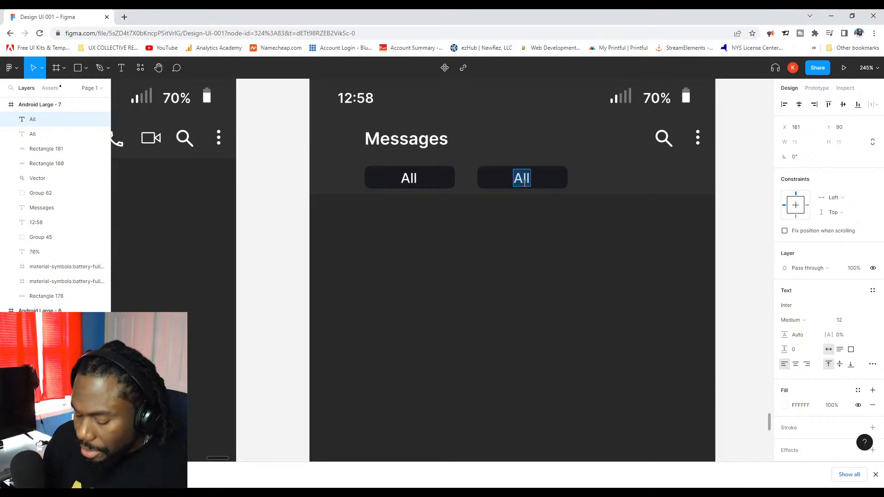
pyautogui.write('Favo')
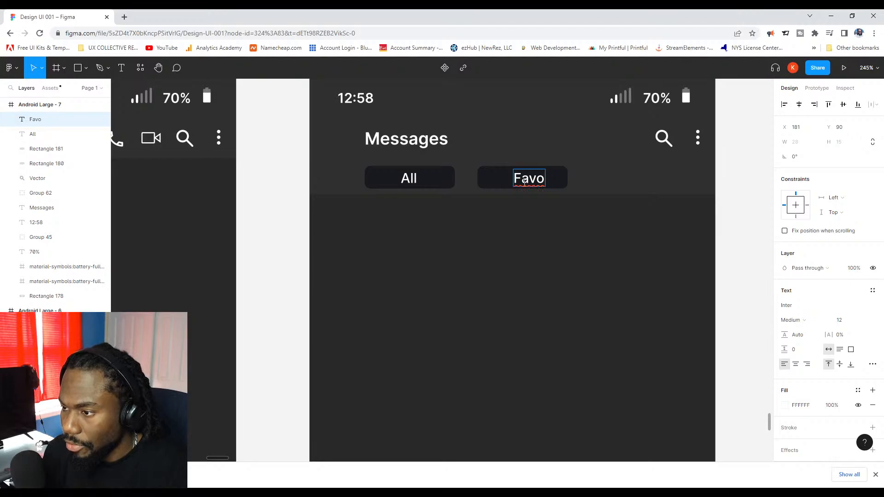
pyautogui.write('rites')
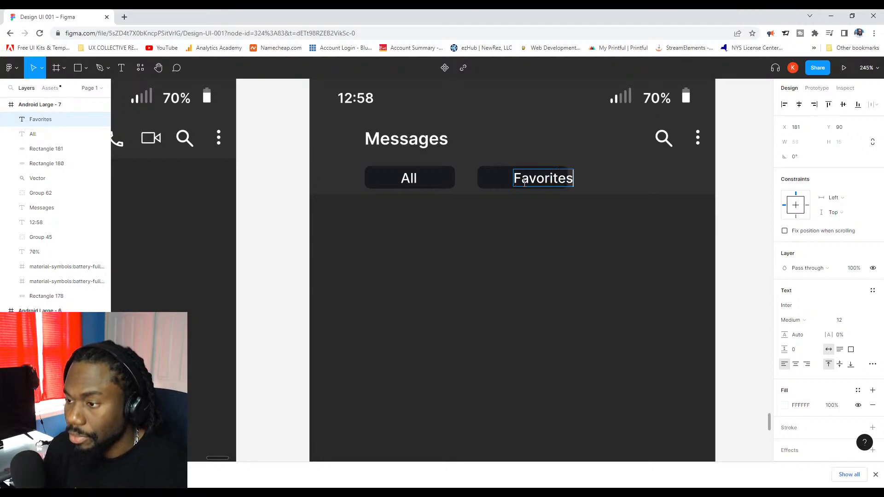
pyautogui.press('BackSpace')
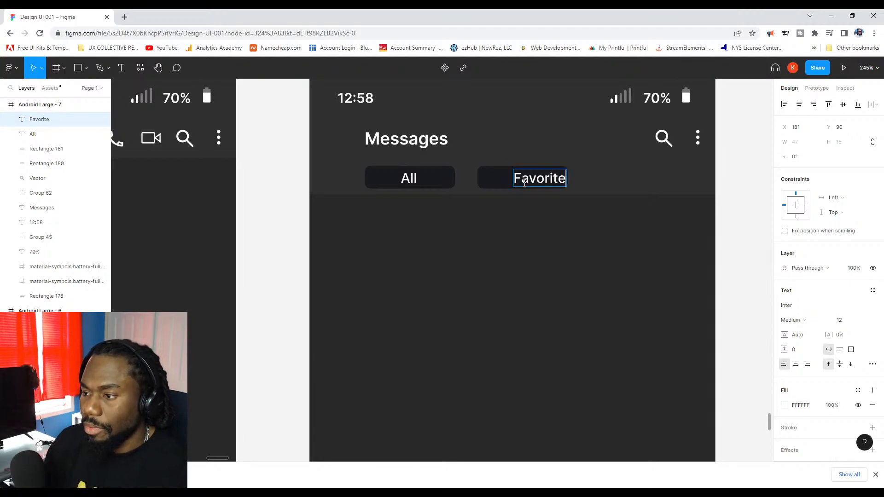
pyautogui.press('Escape')
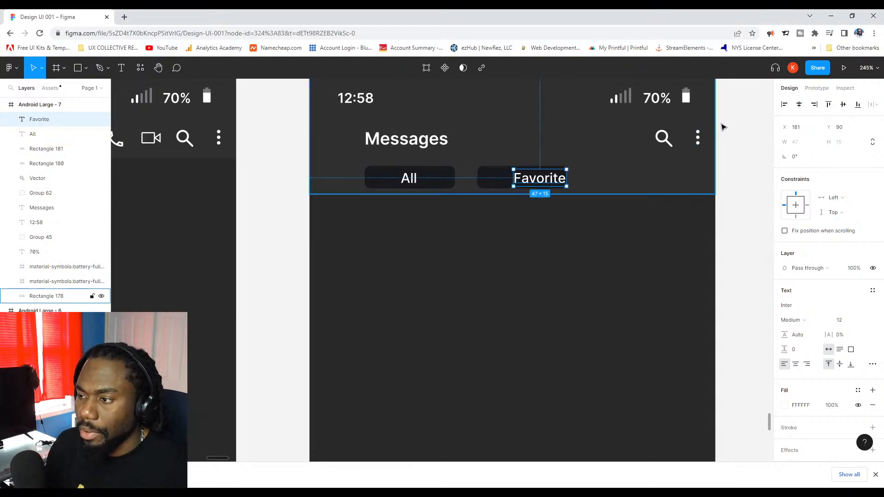
# Centre the "Favorite" label horizontally on its dark rounded rectangle.
pyautogui.click(799, 104)
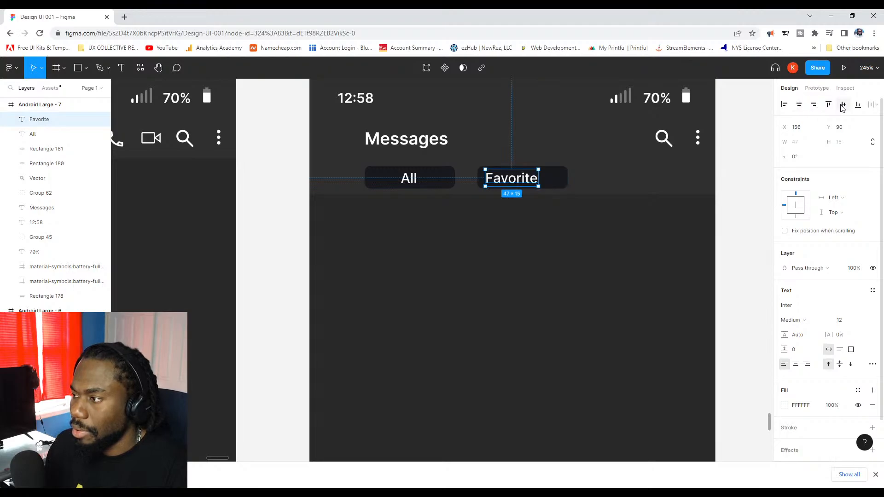
pyautogui.keyDown('shift'); pyautogui.click(570, 178); pyautogui.keyUp('shift')
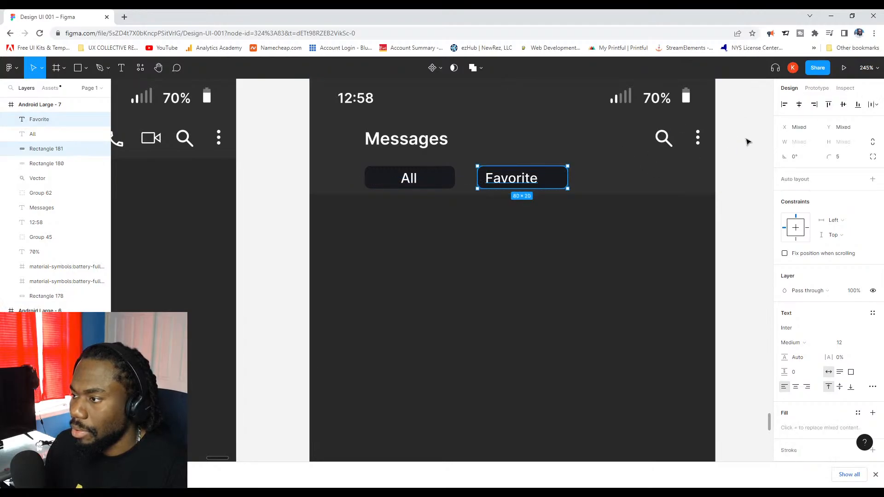
pyautogui.click(801, 109)
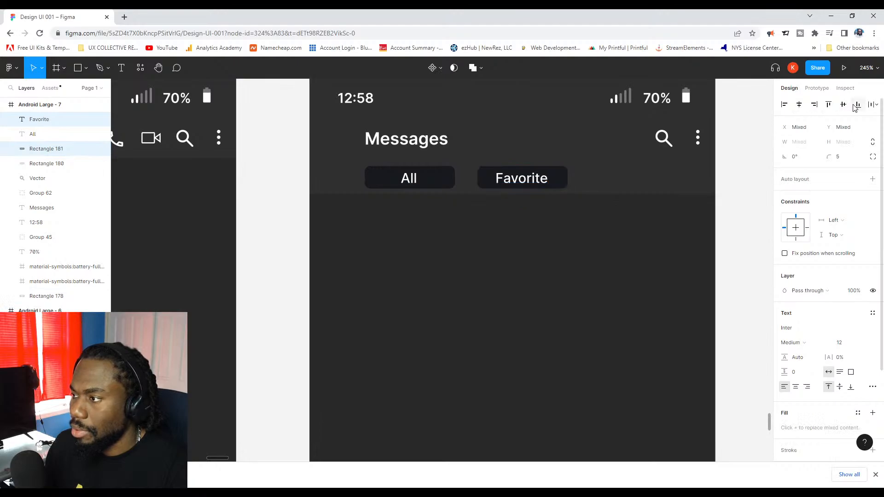
pyautogui.scroll(-1, 560, 203)
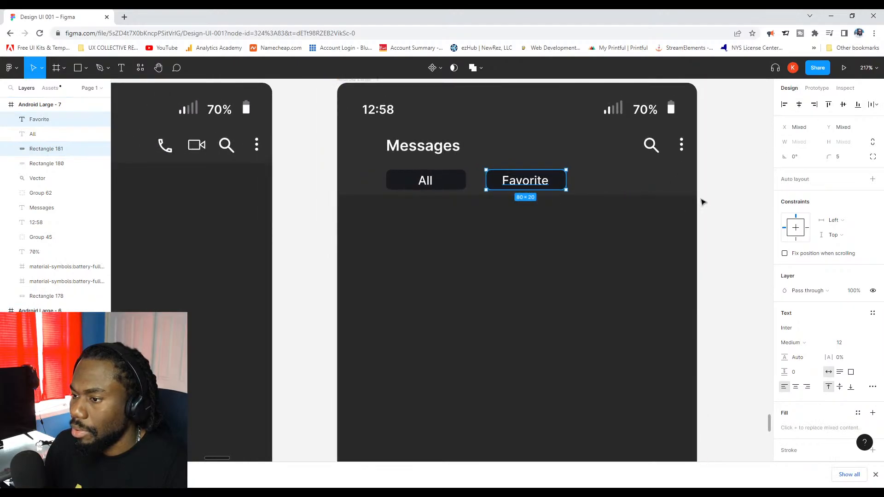
pyautogui.click(714, 193)
# Measure the spacing between the "Favorite" label and the edges of its rectangle.
pyautogui.click(501, 180)
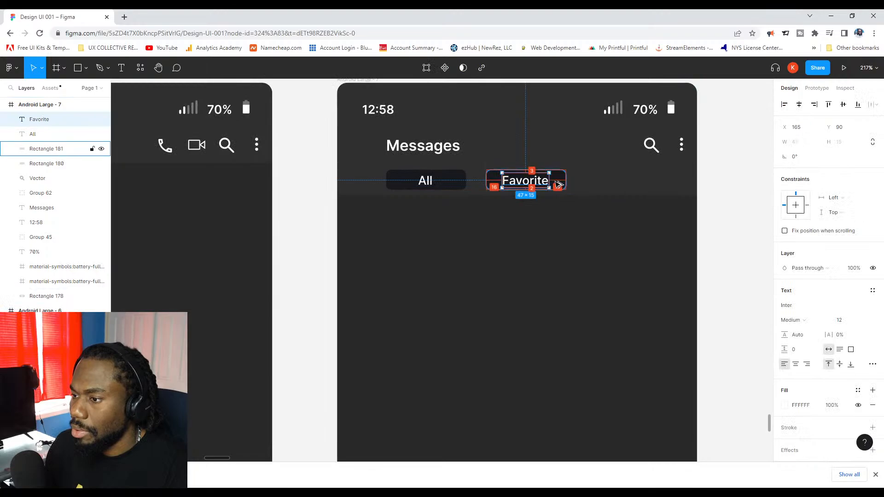
pyautogui.click(560, 184)
pyautogui.press('alt')
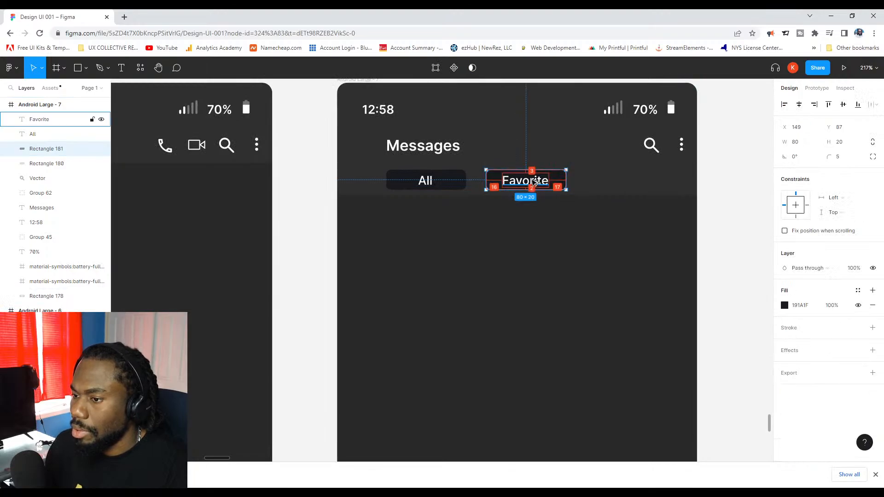
# Duplicate the "Favorite" label together with its rectangle to the right in the same row, leaving a gap of about 20.
pyautogui.moveTo(534, 182); pyautogui.dragTo(630, 183)
pyautogui.hotkey('ctrl', 'z')
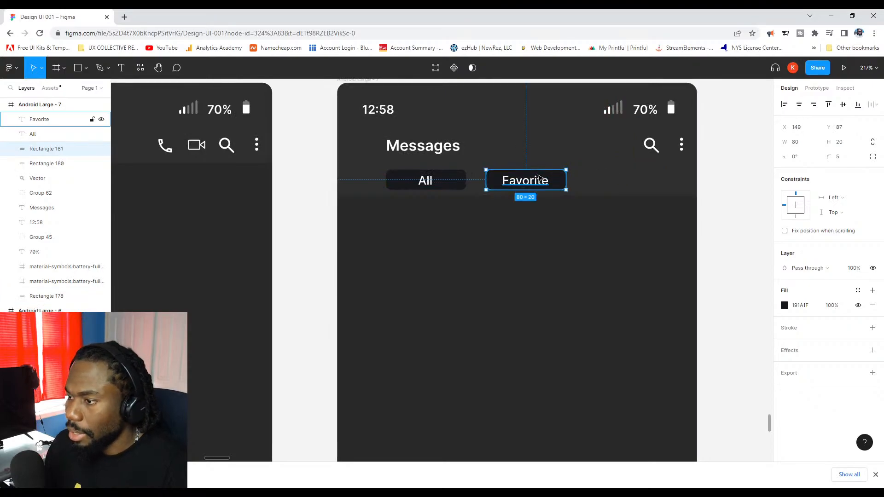
pyautogui.keyDown('shift'); pyautogui.click(547, 183); pyautogui.keyUp('shift')
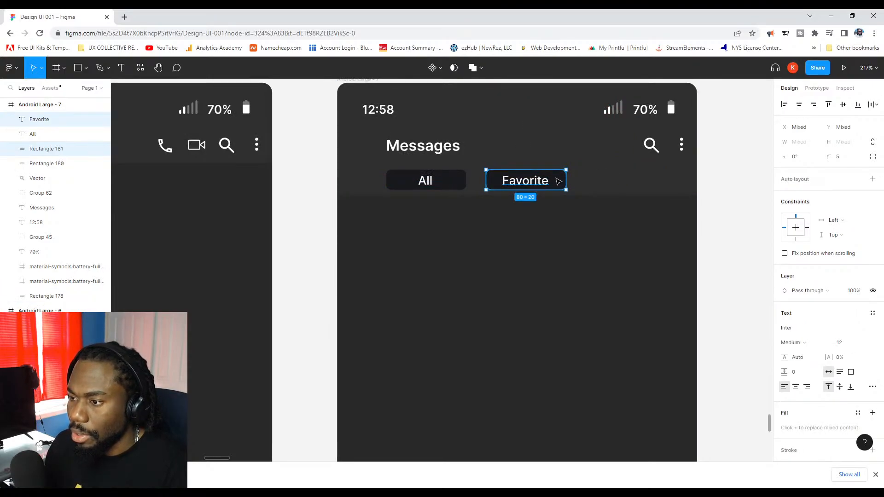
pyautogui.moveTo(559, 181); pyautogui.dragTo(659, 181)
# Change the label text of the third button to "Business".
pyautogui.doubleClick(629, 181)
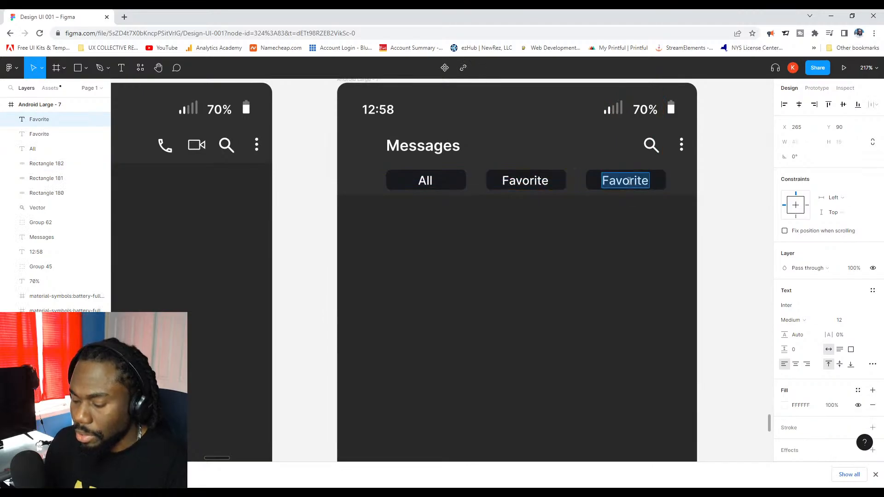
pyautogui.write('Business')
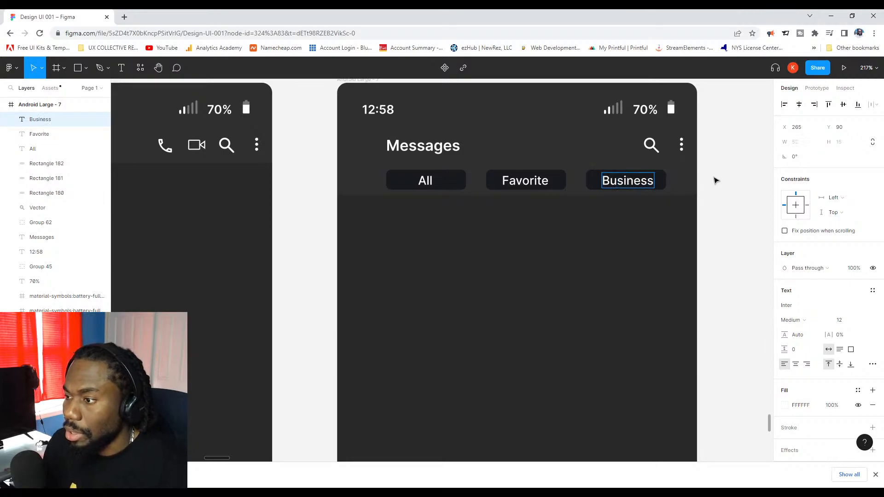
pyautogui.press('Escape')
# Centre the "Business" label horizontally and vertically on its dark rounded rectangle.
pyautogui.keyDown('shift'); pyautogui.click(660, 180); pyautogui.keyUp('shift')
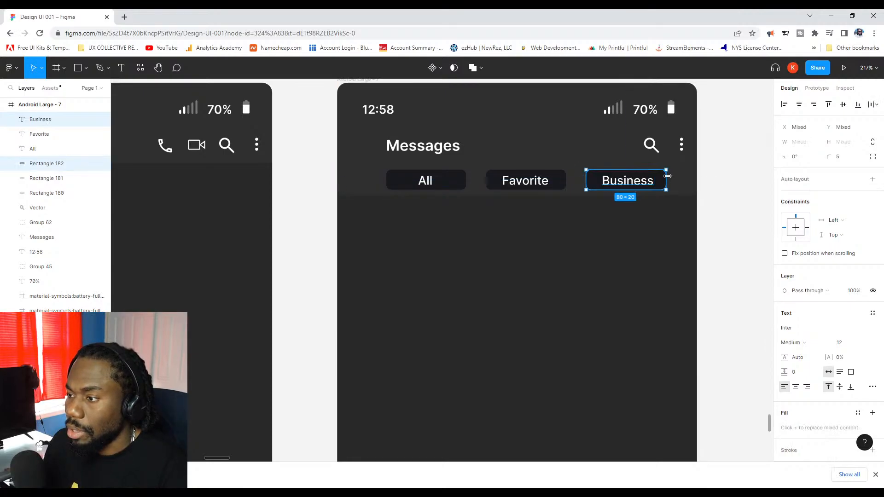
pyautogui.click(800, 105)
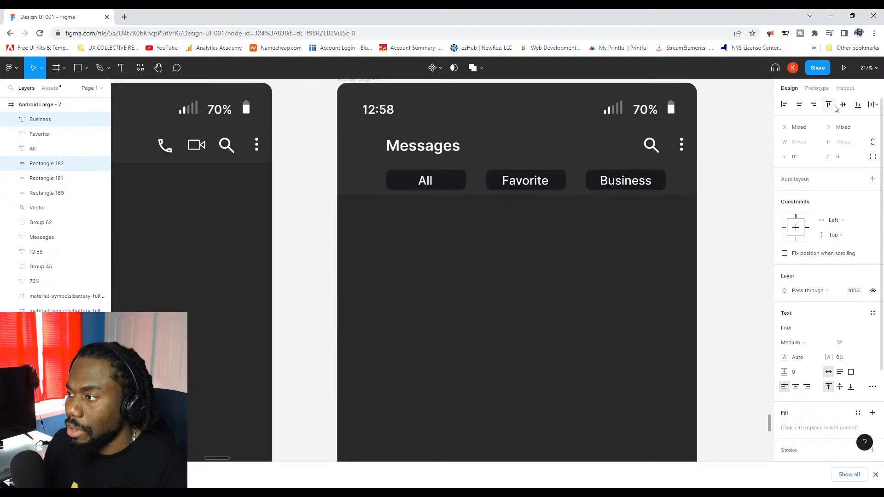
pyautogui.click(844, 107)
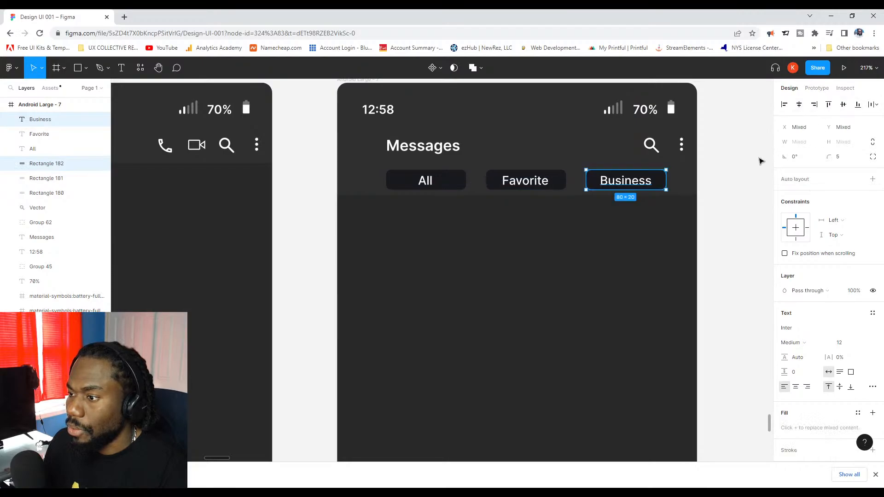
pyautogui.click(617, 212)
# Remove the fill from the rectangles behind the "Favorite" and "Business" labels.
pyautogui.scroll(-1, 617, 186)
pyautogui.click(564, 184)
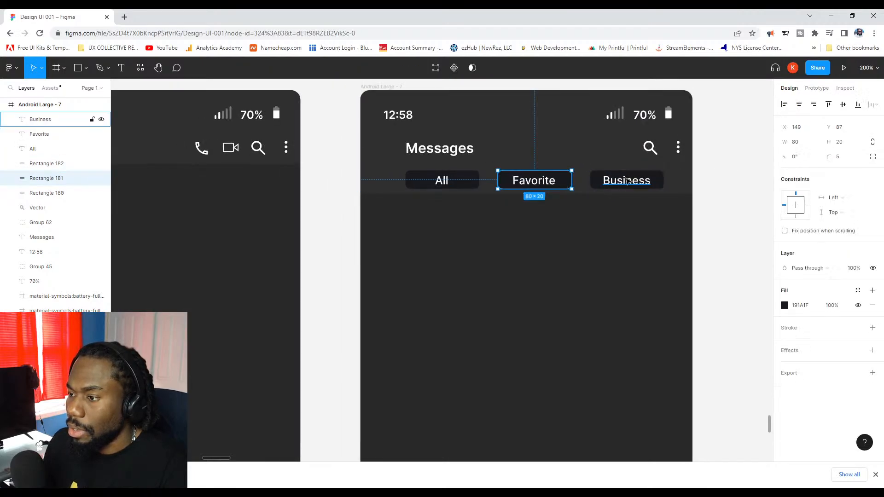
pyautogui.keyDown('shift'); pyautogui.click(652, 178); pyautogui.keyUp('shift')
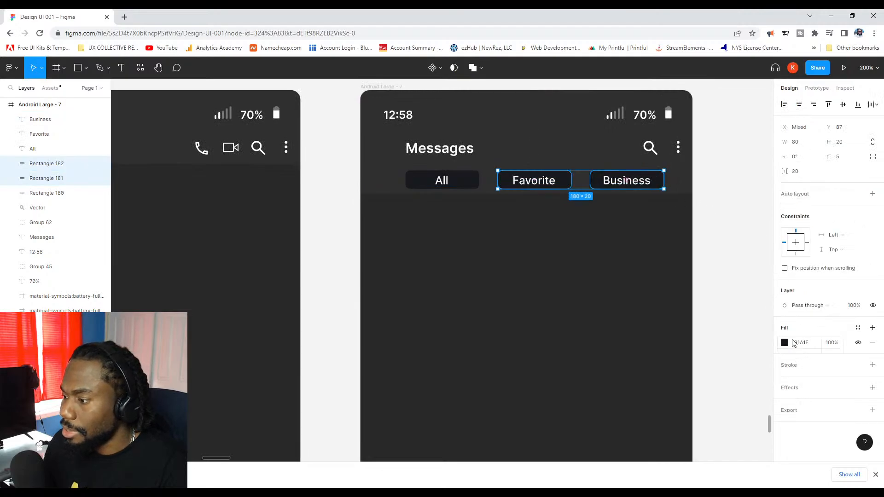
pyautogui.click(872, 342)
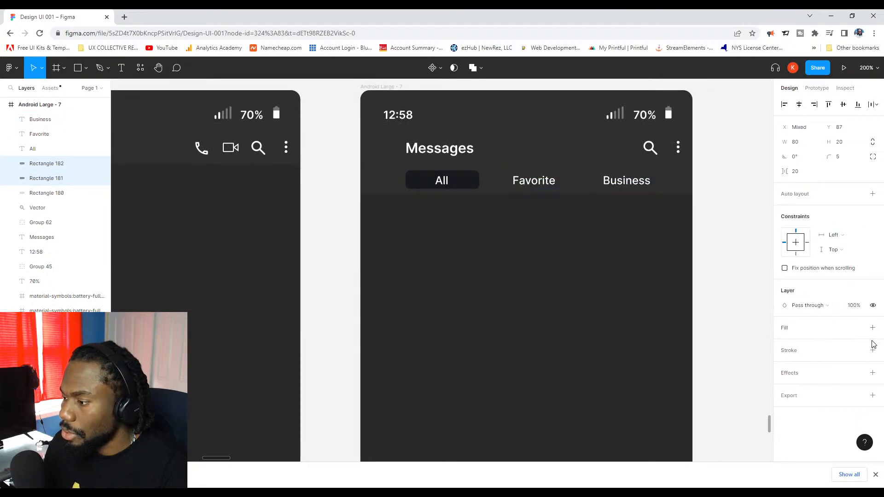
# Add a stroke to the "Favorite" and "Business" rectangles in colour 191A1F, sampled from the "All" button.
pyautogui.click(873, 350)
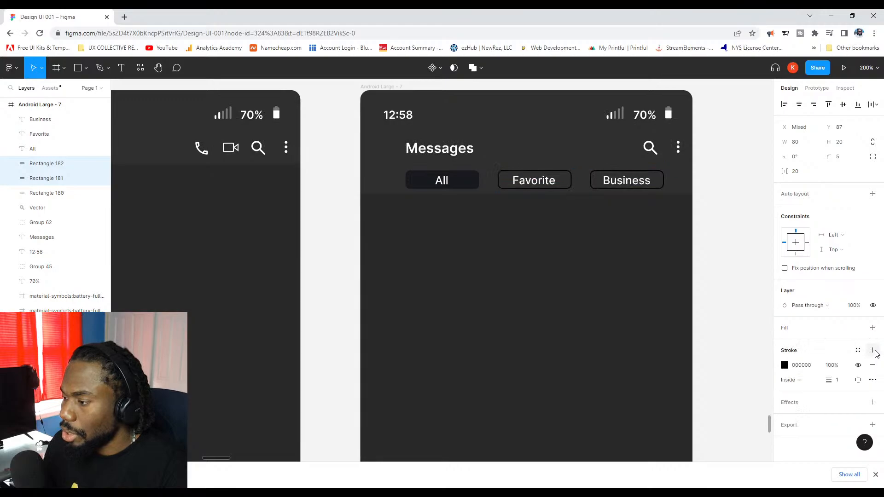
pyautogui.click(785, 365)
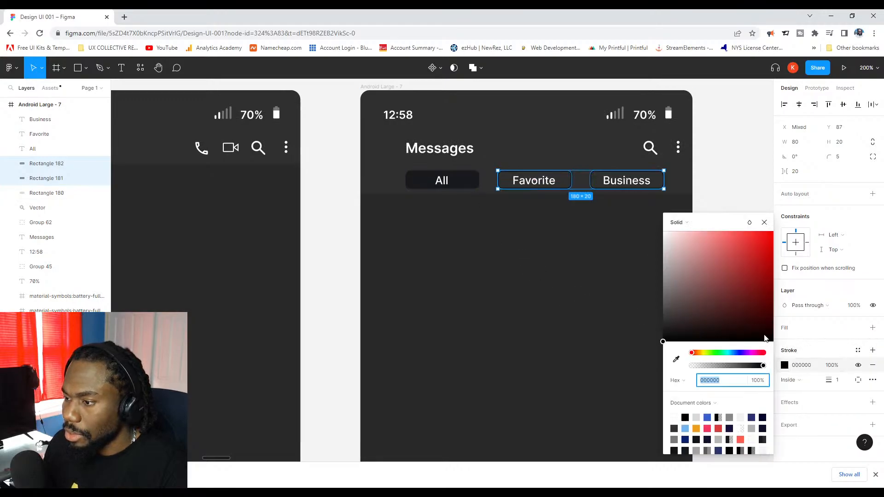
pyautogui.click(676, 359)
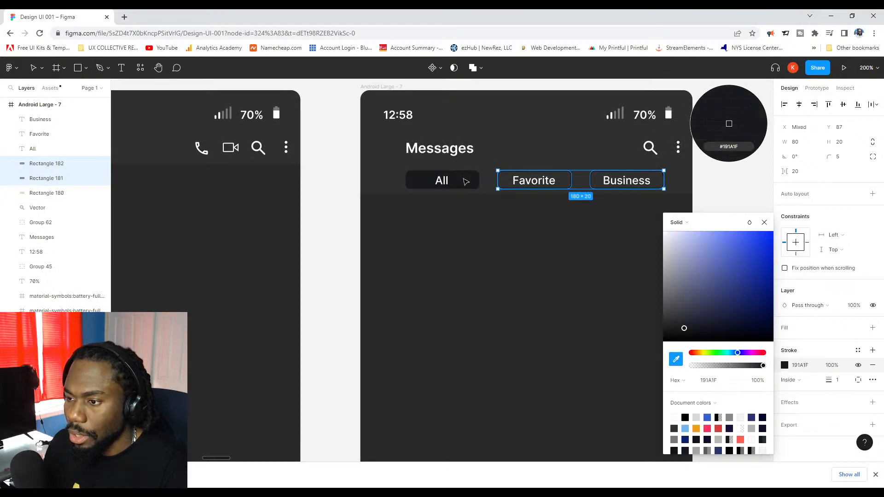
pyautogui.click(466, 182)
pyautogui.click(312, 186)
pyautogui.scroll(-3, 407, 194)
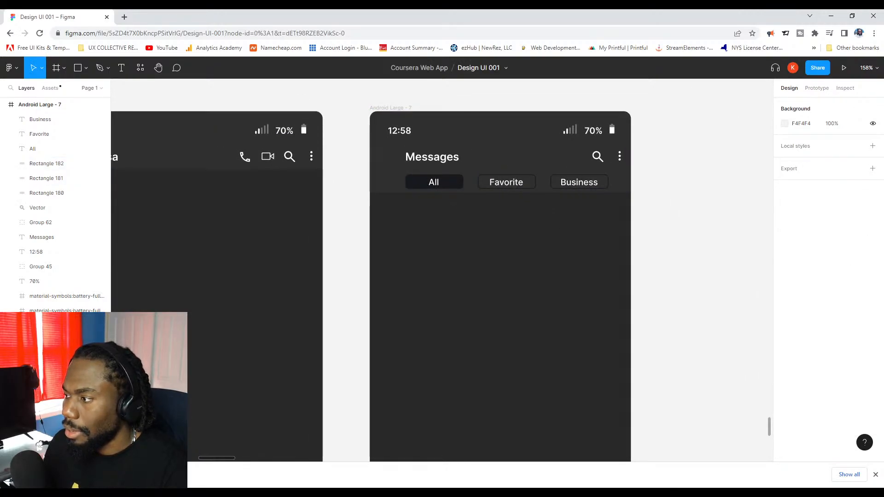
# Change the stroke of the rectangles around the "Favorite" and "Business" labels to white, FFFFFF.
pyautogui.scroll(5, 464, 167)
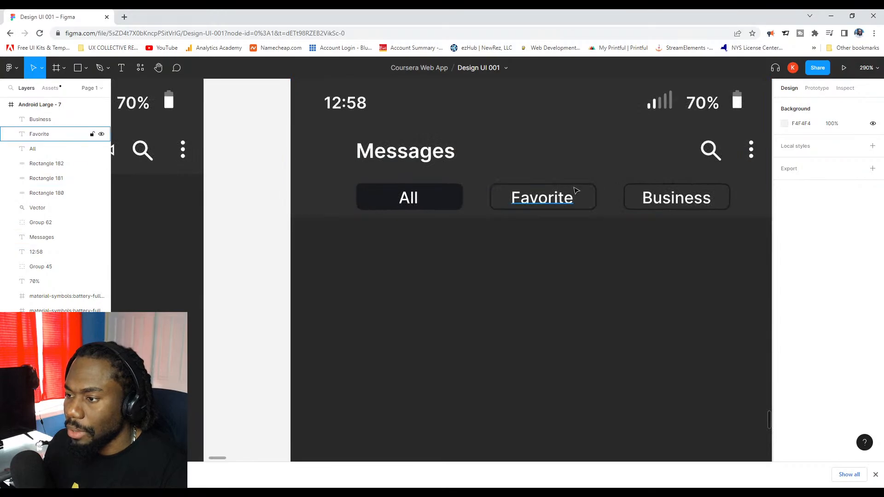
pyautogui.click(591, 191)
pyautogui.keyDown('shift'); pyautogui.click(627, 190); pyautogui.keyUp('shift')
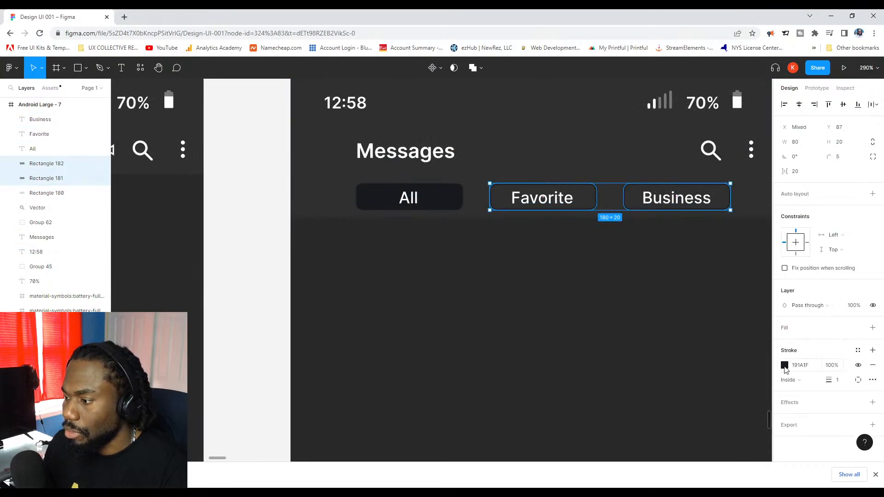
pyautogui.click(785, 365)
pyautogui.click(676, 359)
pyautogui.click(674, 417)
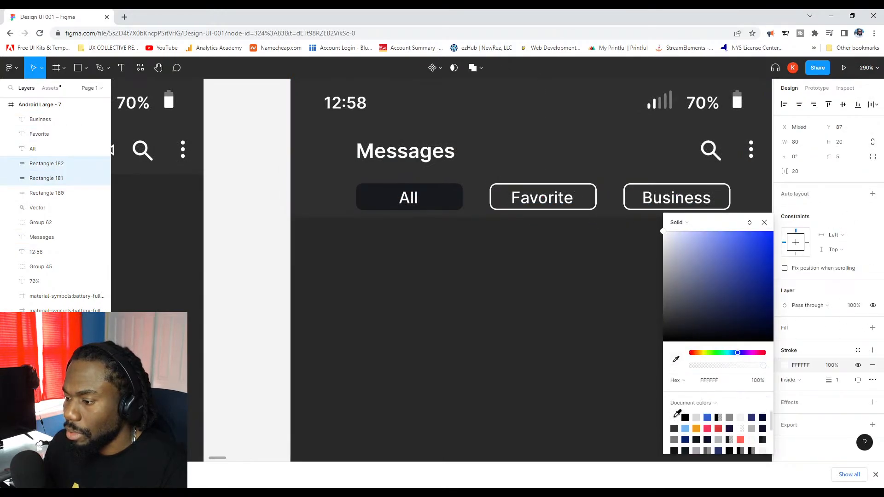
pyautogui.click(272, 226)
pyautogui.scroll(-5, 263, 226)
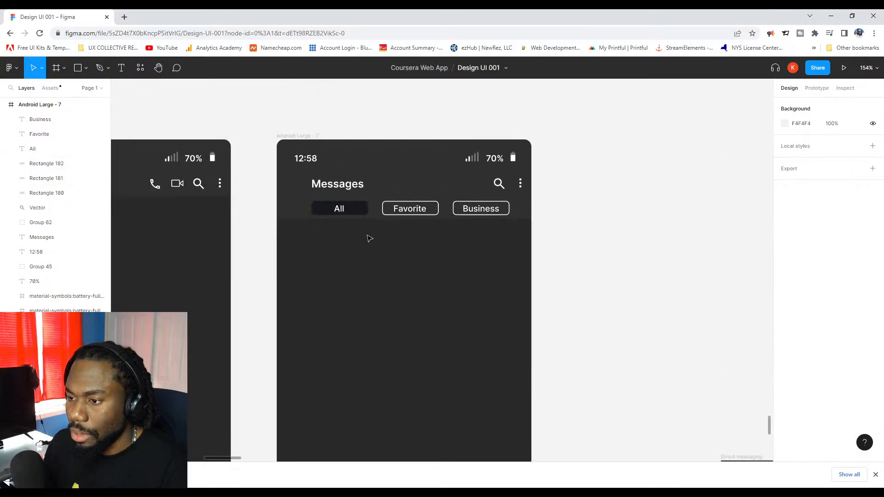
pyautogui.scroll(-2, 534, 207)
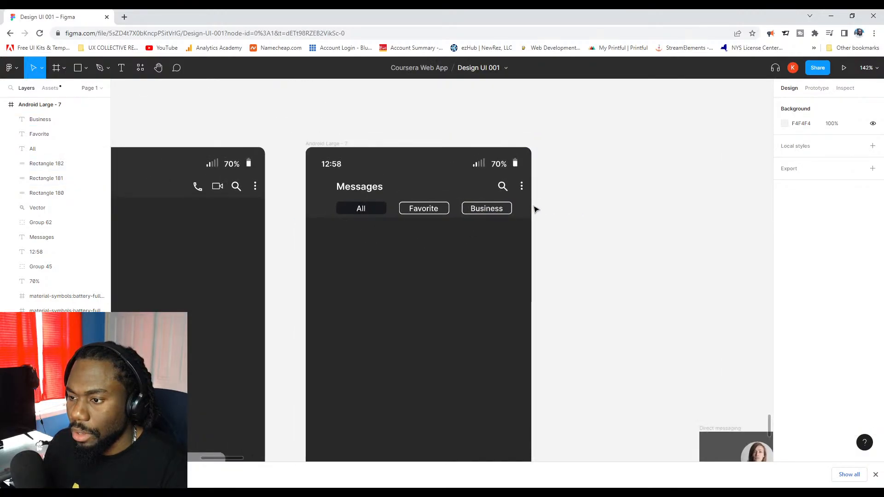
pyautogui.hscroll(-3, 487, 219)
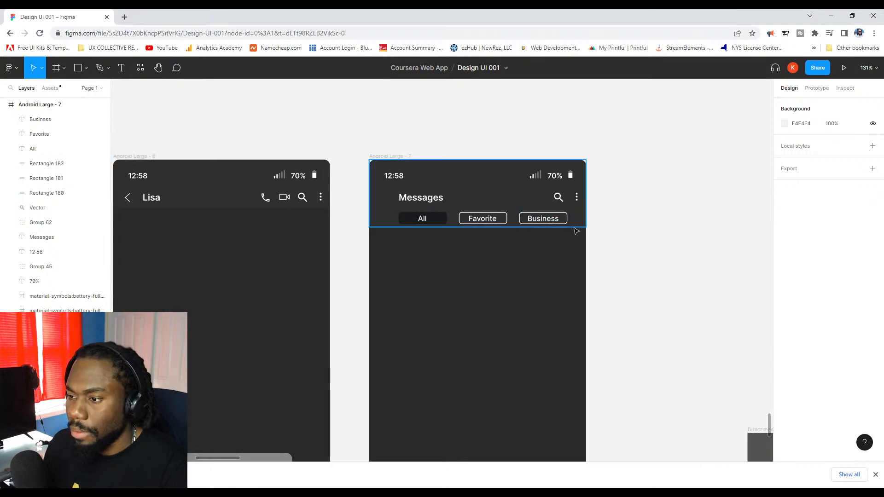
pyautogui.moveTo(605, 238); pyautogui.dragTo(393, 212)
pyautogui.keyDown('shift'); pyautogui.click(483, 186); pyautogui.keyUp('shift')
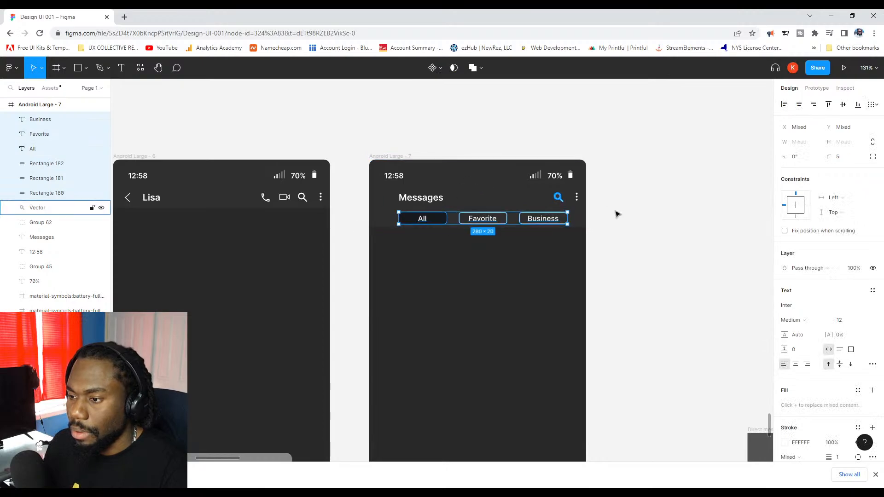
pyautogui.keyDown('shift'); pyautogui.click(490, 185); pyautogui.keyUp('shift')
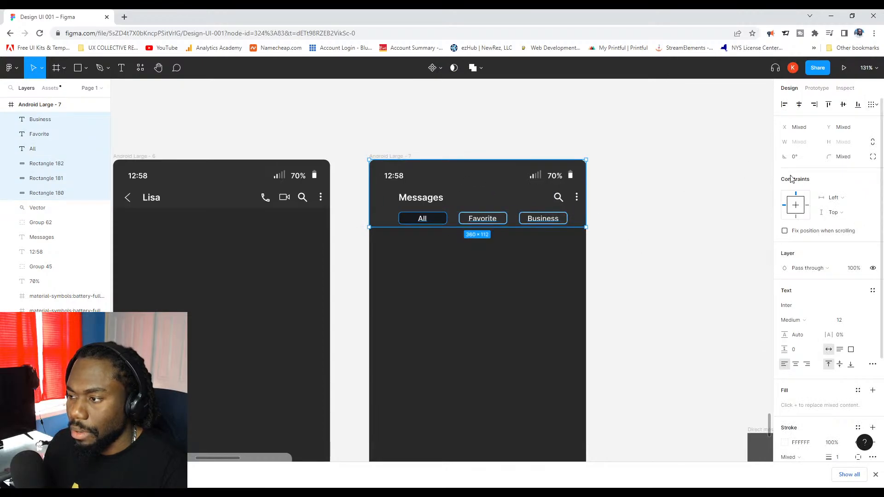
pyautogui.click(641, 232)
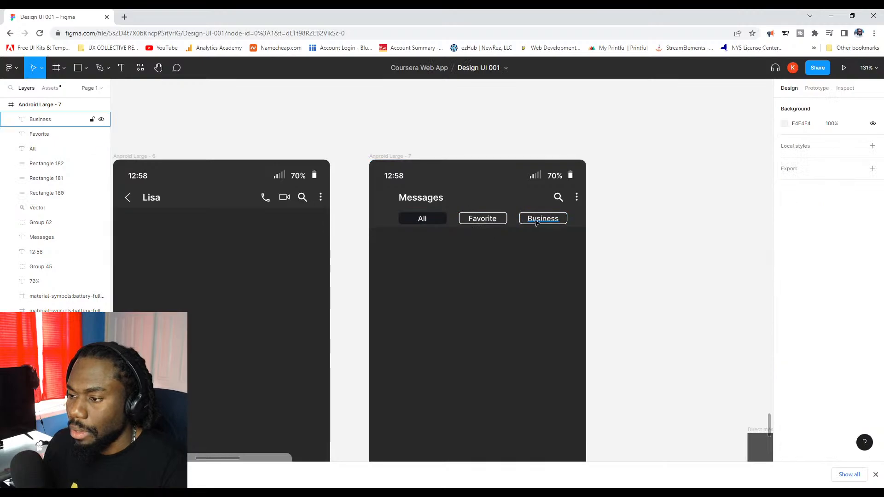
pyautogui.click(491, 222)
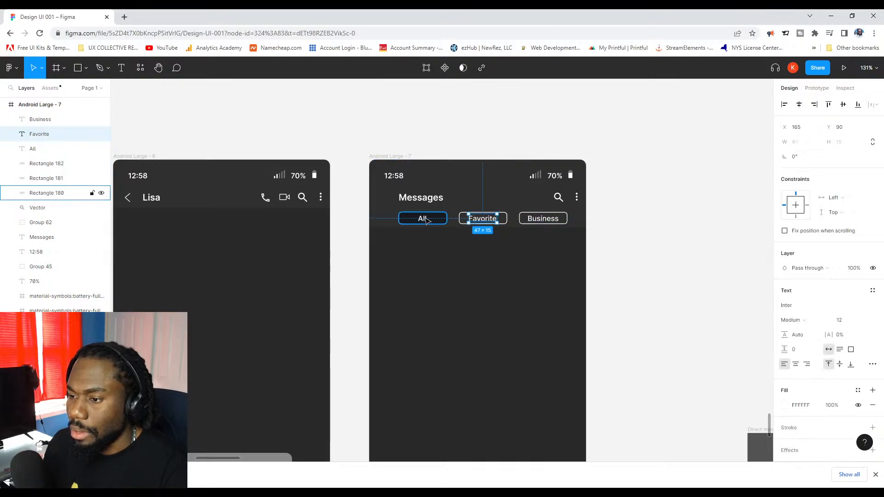
# Group the All, Favorite and Business labels together with their three rectangles, leaving the header background out of the group.
pyautogui.scroll(2, 541, 226)
pyautogui.moveTo(610, 220); pyautogui.dragTo(367, 210)
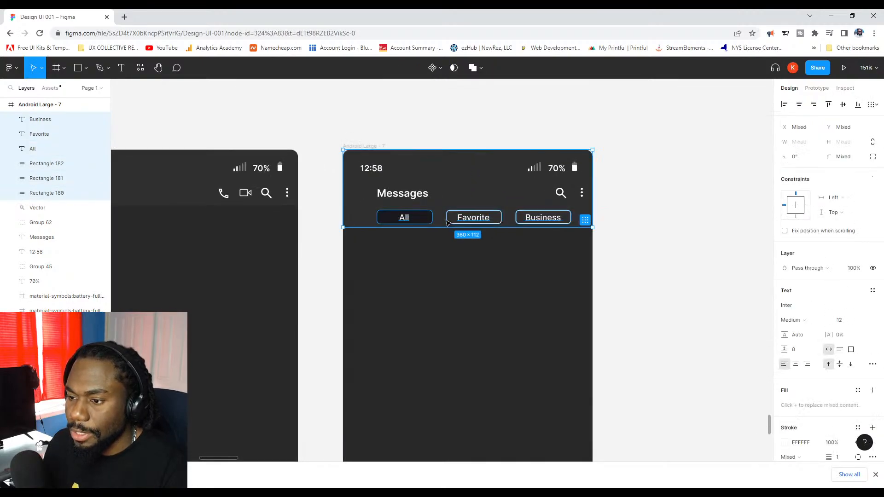
pyautogui.rightClick(455, 192)
pyautogui.click(447, 178)
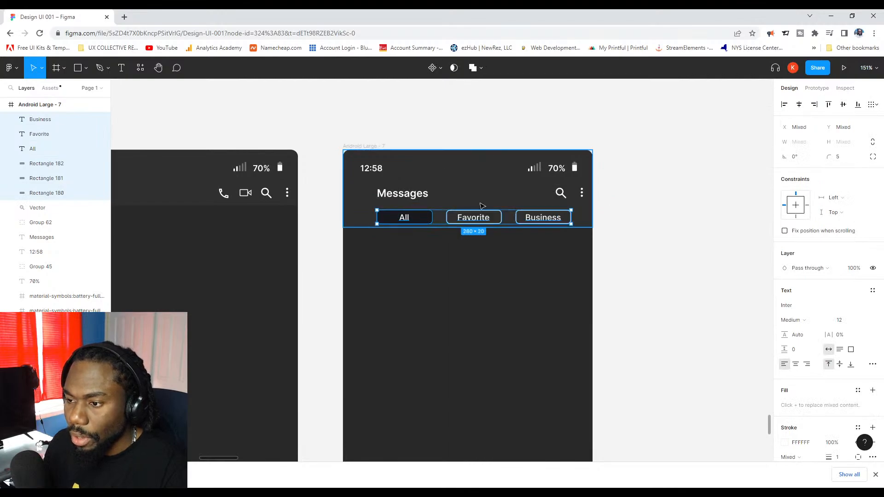
pyautogui.rightClick(479, 192)
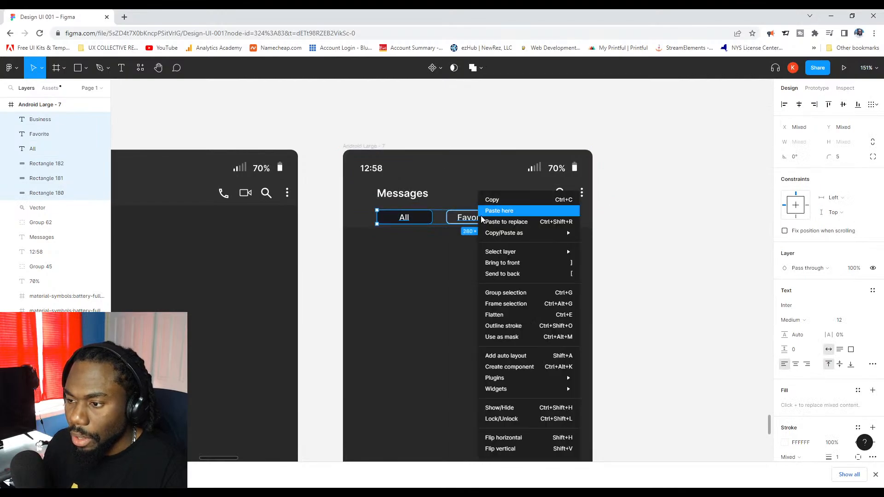
pyautogui.click(522, 293)
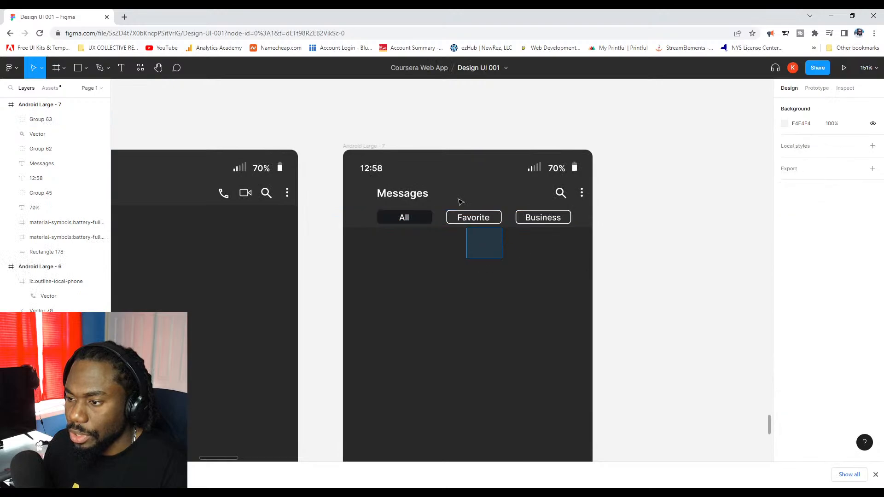
# Centre the tab button group horizontally on the header background rectangle of the Messages frame.
pyautogui.keyDown('shift'); pyautogui.click(447, 162); pyautogui.keyUp('shift')
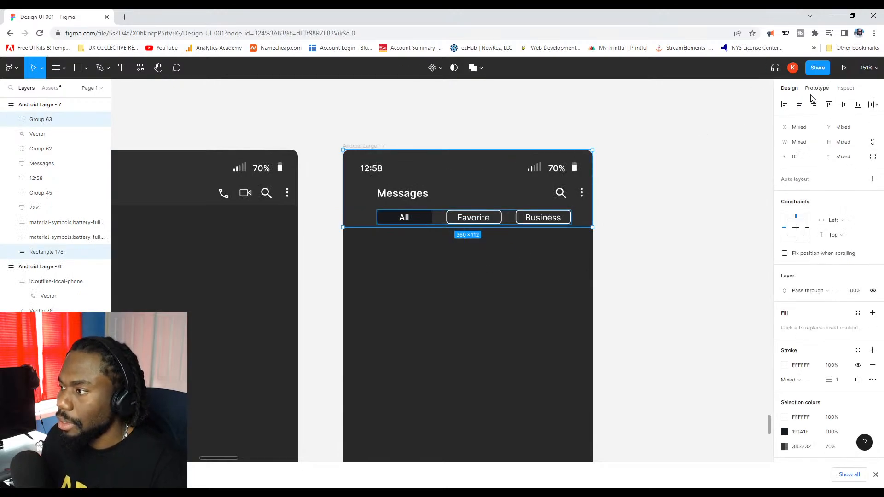
pyautogui.click(799, 104)
pyautogui.click(695, 213)
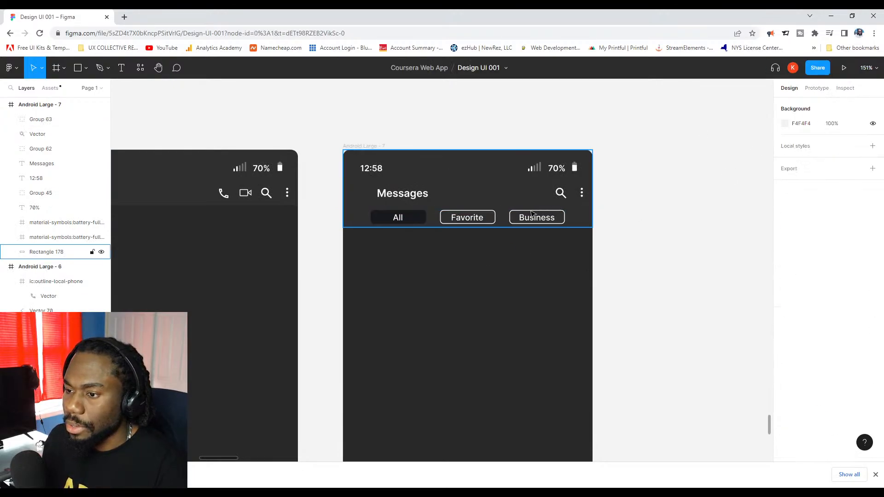
# Extend the Messages header background downwards to a height of 117 and move the tab button group slightly down to Y 89.
pyautogui.scroll(3, 479, 231)
pyautogui.click(506, 193)
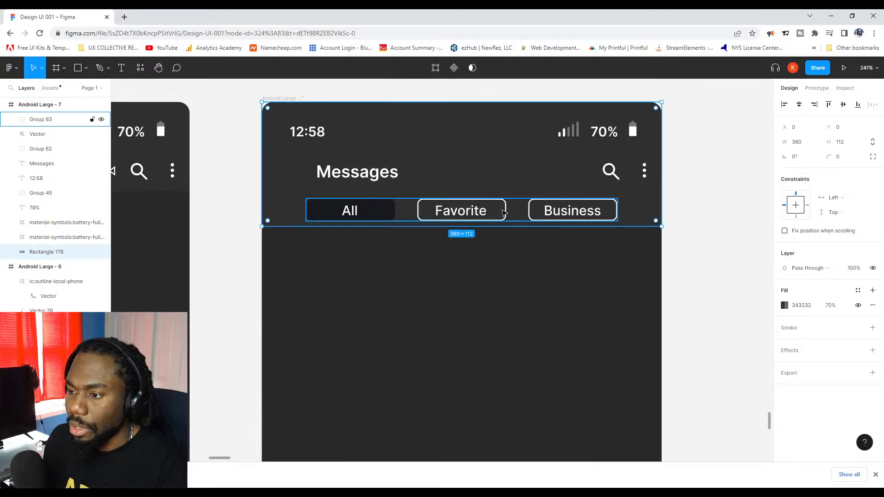
pyautogui.moveTo(503, 226); pyautogui.dragTo(503, 232)
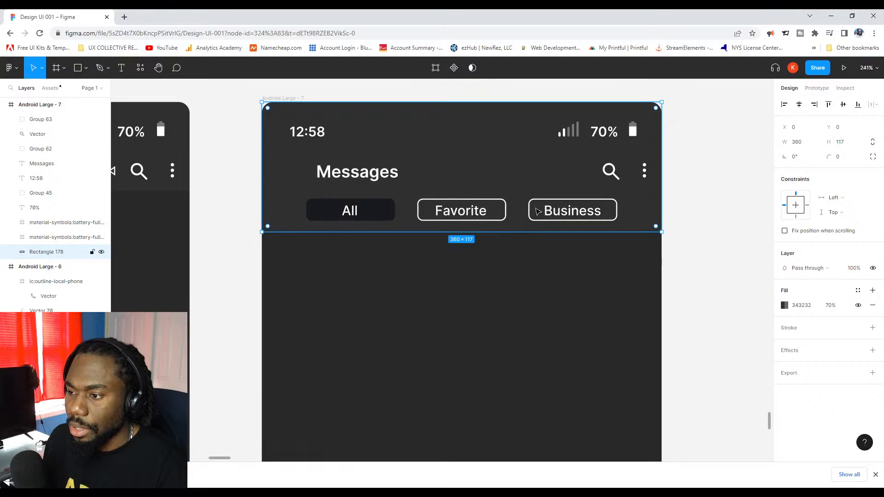
pyautogui.moveTo(537, 212); pyautogui.dragTo(530, 213)
pyautogui.click(694, 194)
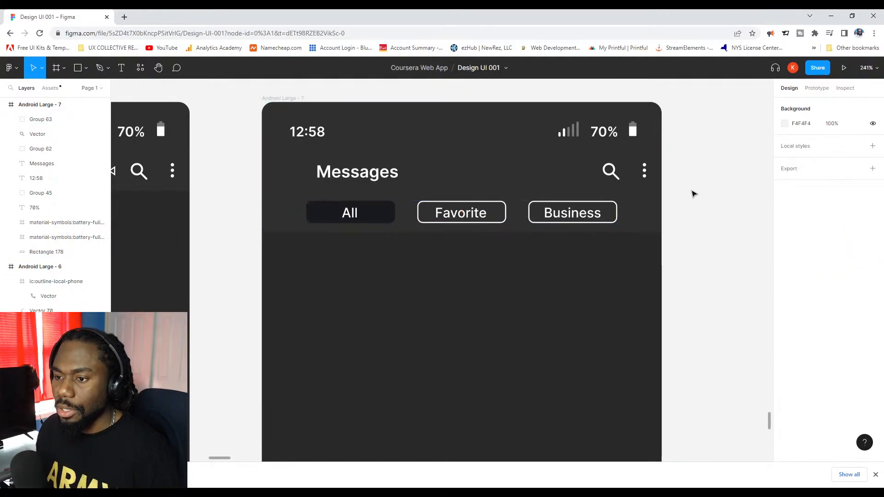
pyautogui.scroll(-4, 695, 213)
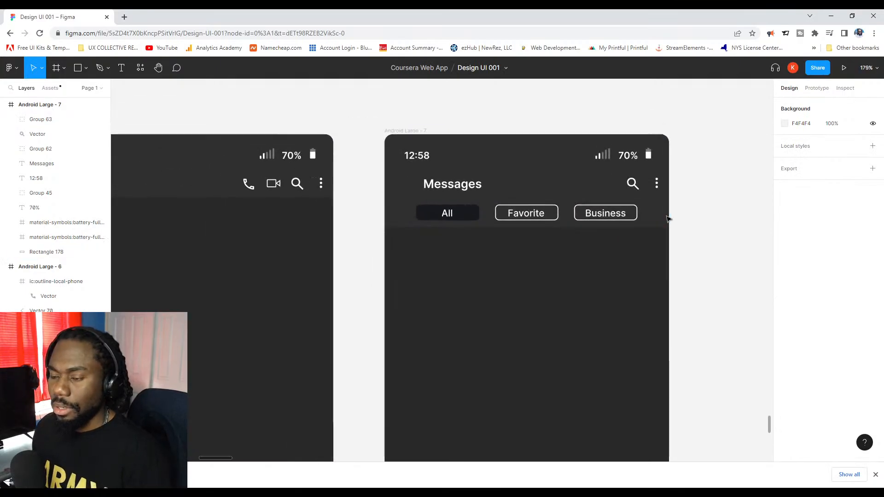
pyautogui.scroll(-5, 682, 233)
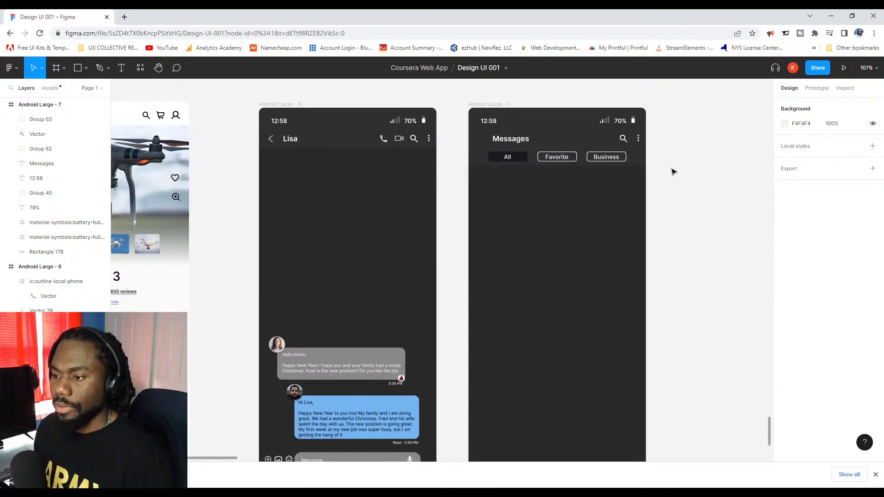
pyautogui.moveTo(673, 172); pyautogui.dragTo(727, 174)
pyautogui.scroll(-2, 727, 172)
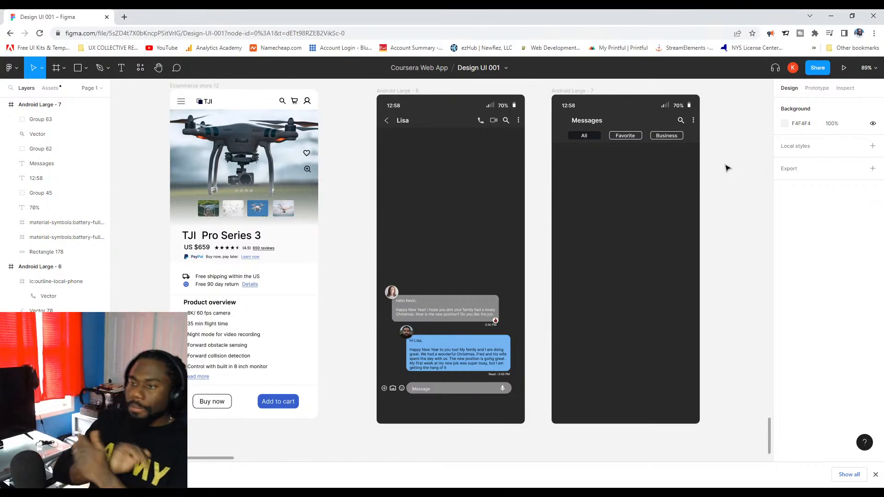
pyautogui.doubleClick(599, 138)
pyautogui.doubleClick(599, 138)
pyautogui.scroll(2, 610, 138)
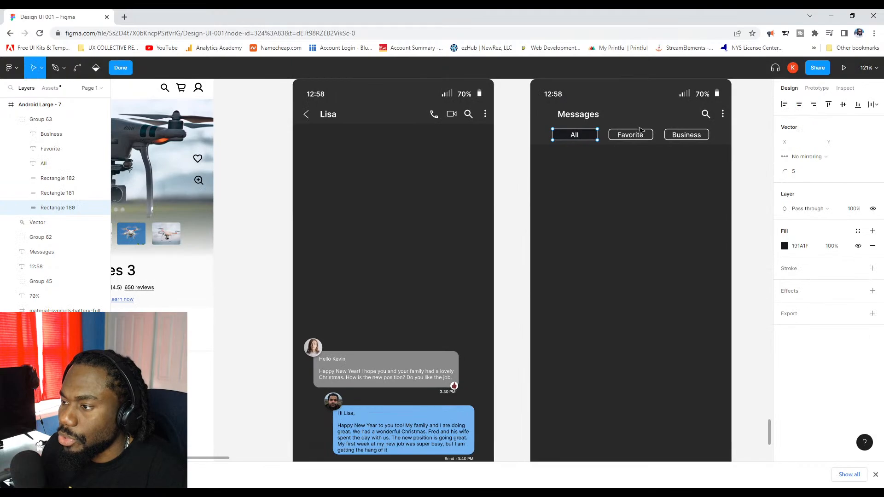
pyautogui.scroll(1, 640, 130)
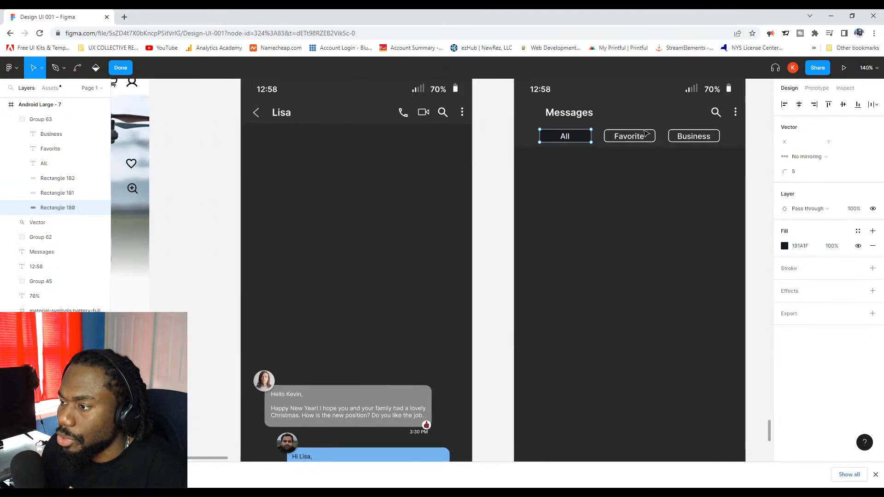
pyautogui.click(602, 176)
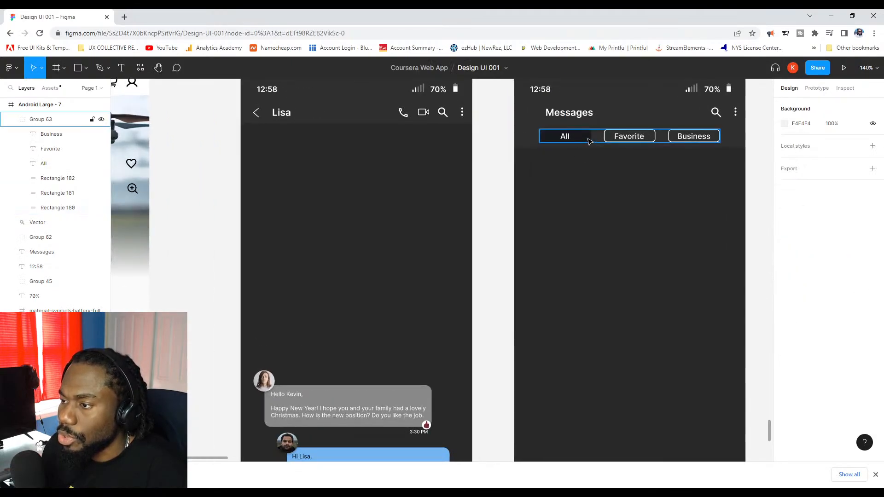
# Try resizing the rectangles of the All, Favorite and Business buttons to a height of 30 and a width of 90.
pyautogui.doubleClick(588, 141)
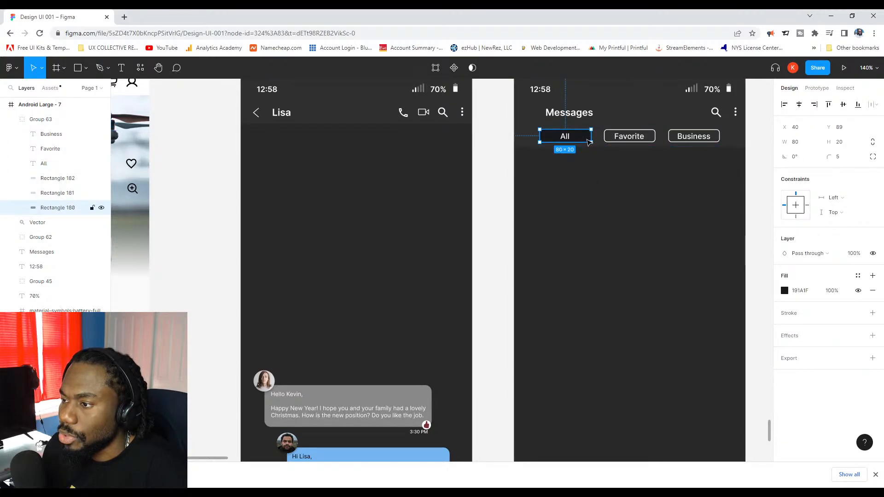
pyautogui.keyDown('shift'); pyautogui.click(630, 134); pyautogui.keyUp('shift')
pyautogui.keyDown('shift'); pyautogui.click(687, 132); pyautogui.keyUp('shift')
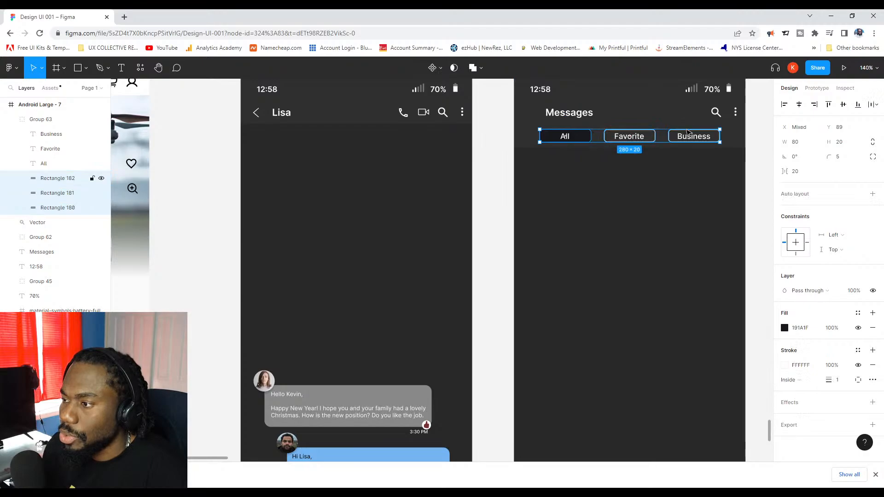
pyautogui.click(840, 145)
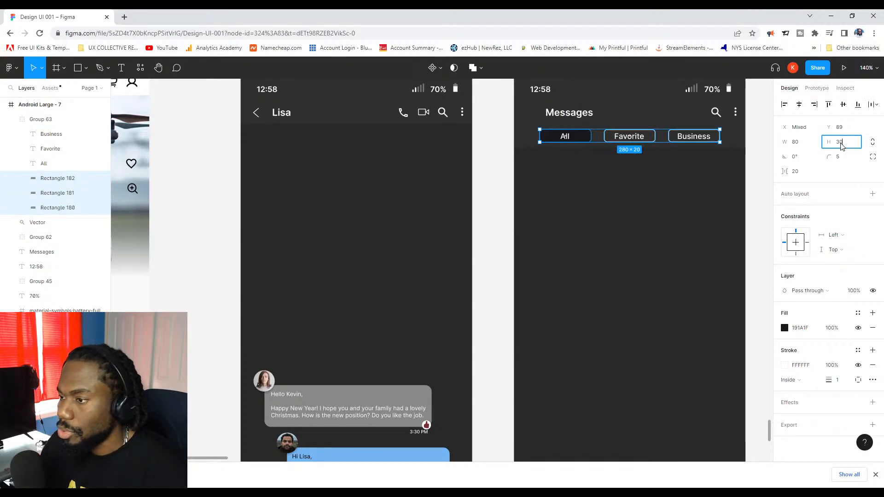
pyautogui.press('Return')
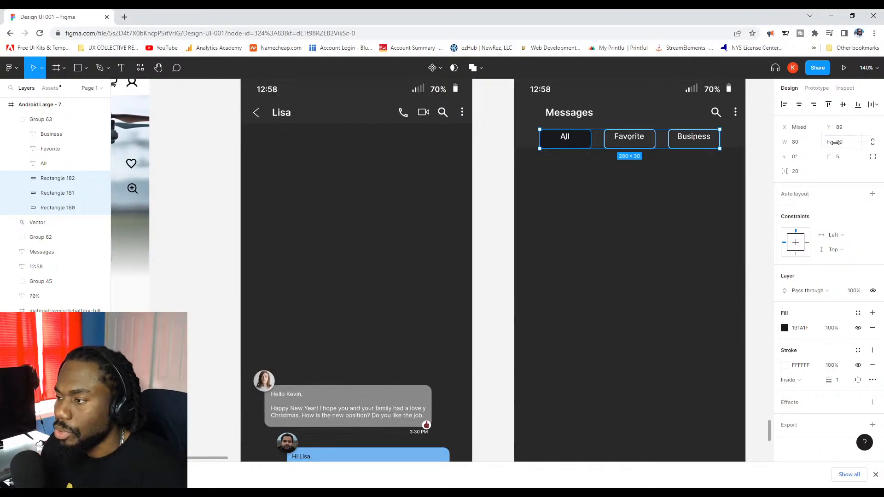
pyautogui.click(802, 143)
pyautogui.write('90')
pyautogui.press('Return')
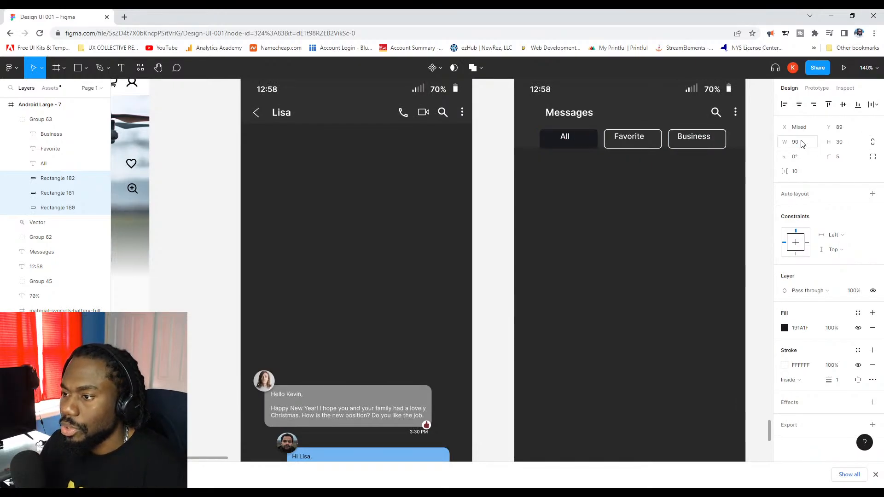
# Undo the last width and height changes on the three tab button rectangles.
pyautogui.keyDown('ctrl'); pyautogui.scroll(3, 746, 154); pyautogui.keyUp('ctrl')
pyautogui.moveTo(744, 150); pyautogui.dragTo(531, 202)
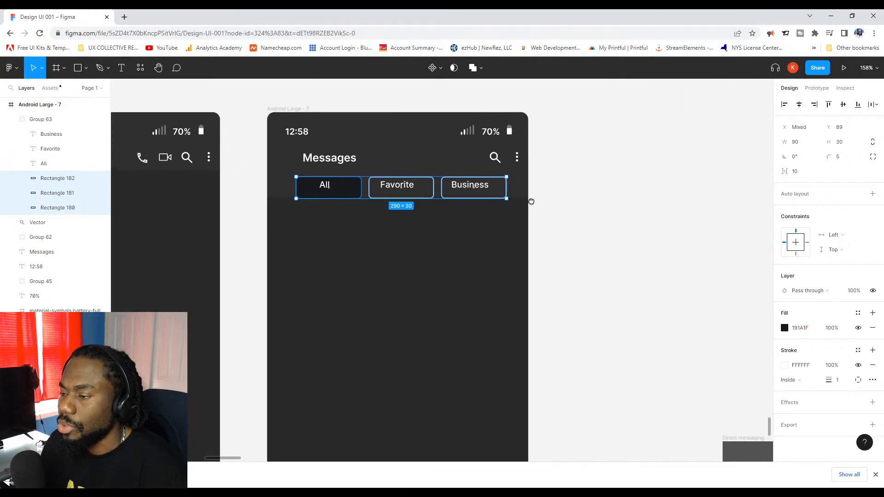
pyautogui.click(531, 201)
pyautogui.keyDown('ctrl'); pyautogui.scroll(-5, 531, 201); pyautogui.keyUp('ctrl')
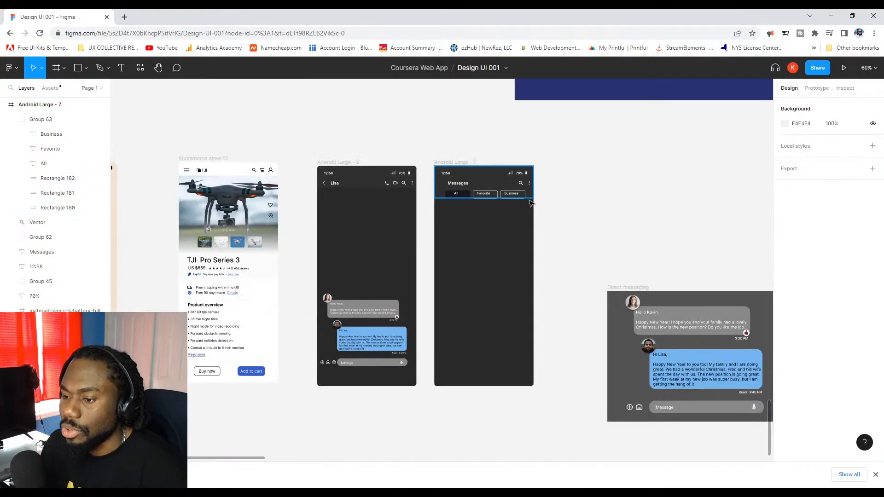
pyautogui.keyDown('ctrl'); pyautogui.scroll(1, 530, 202); pyautogui.keyUp('ctrl')
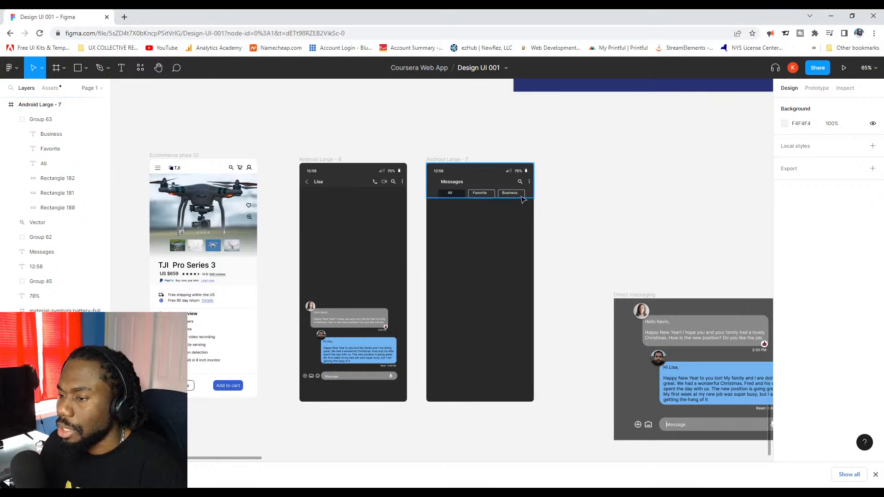
pyautogui.keyDown('ctrl'); pyautogui.scroll(4, 480, 198); pyautogui.keyUp('ctrl')
pyautogui.keyDown('ctrl'); pyautogui.scroll(1, 480, 199); pyautogui.keyUp('ctrl')
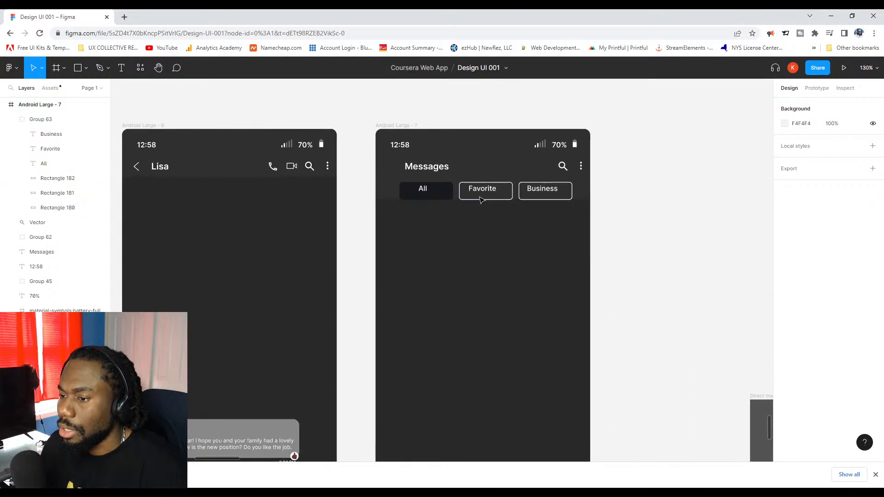
pyautogui.click(480, 198)
pyautogui.hotkey('ctrl', 'alt', 'a')
pyautogui.hotkey('ctrl', 'shift', 'Up')
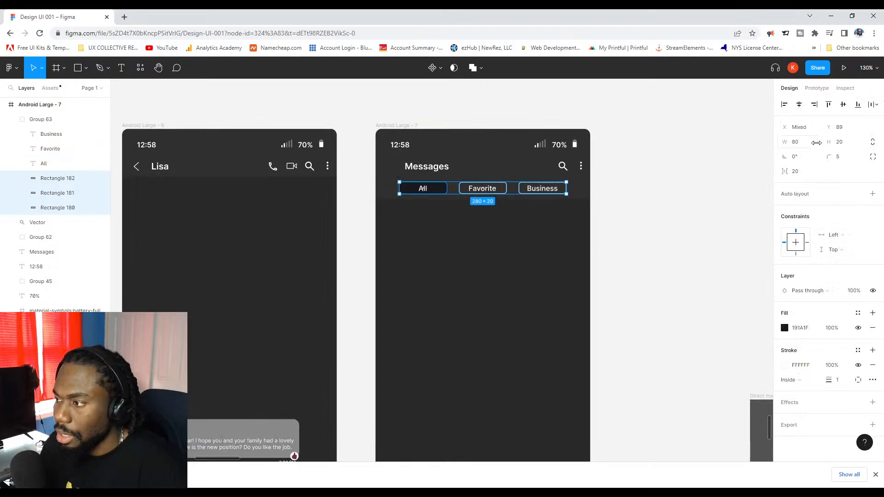
# Try a height of 50 on the rectangles of the All, Favorite and Business buttons.
pyautogui.click(838, 141)
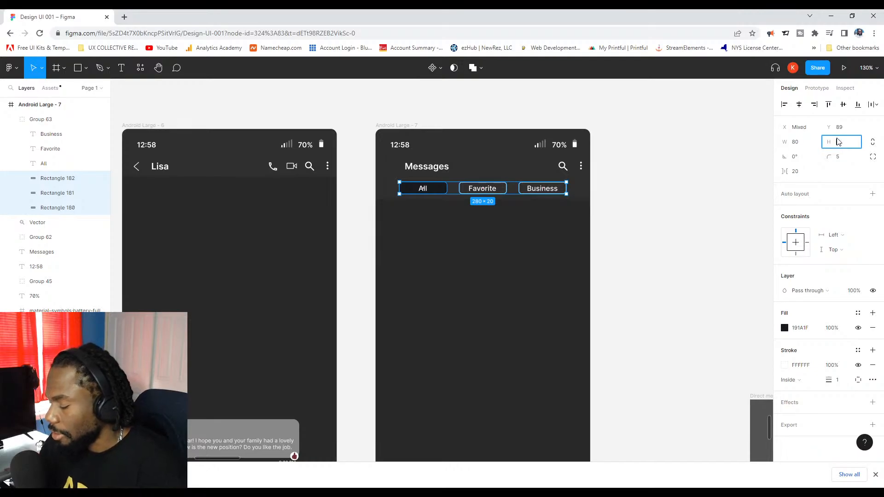
pyautogui.write('50')
pyautogui.press('Return')
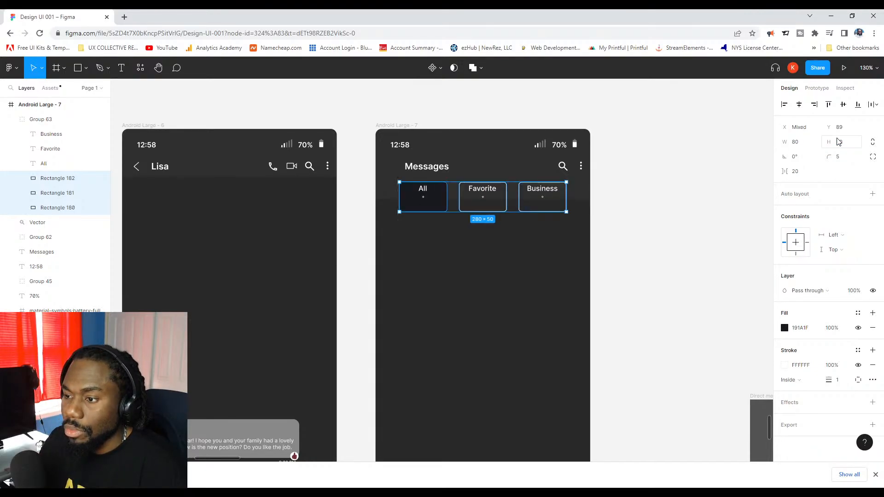
# Set the height of the three tab button rectangles to 25.
pyautogui.click(841, 144)
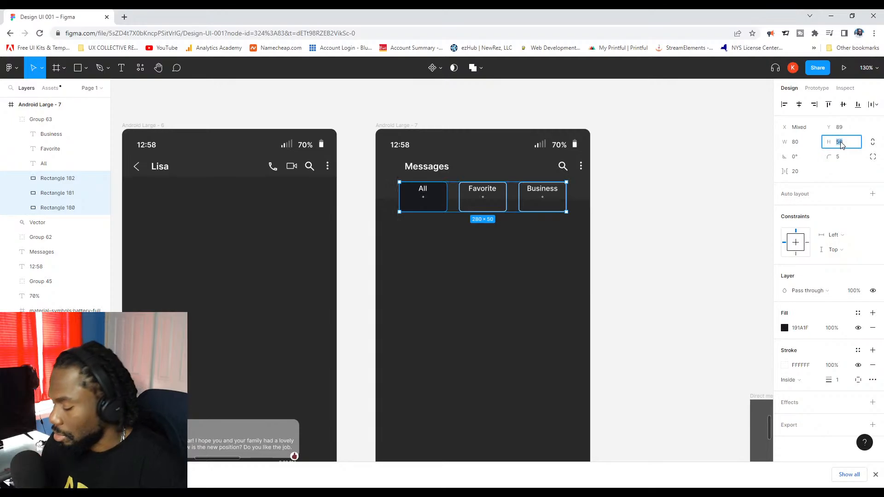
pyautogui.write('25')
pyautogui.press('Return')
# Align the All, Favorite and Business labels with their button rectangles on their vertical centres.
pyautogui.scroll(5, 615, 217)
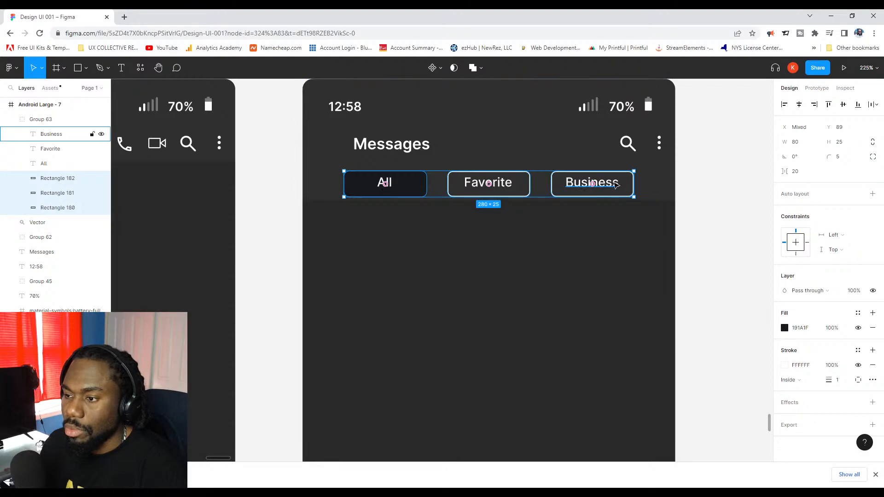
pyautogui.keyDown('shift'); pyautogui.click(617, 185); pyautogui.keyUp('shift')
pyautogui.keyDown('shift'); pyautogui.click(488, 183); pyautogui.keyUp('shift')
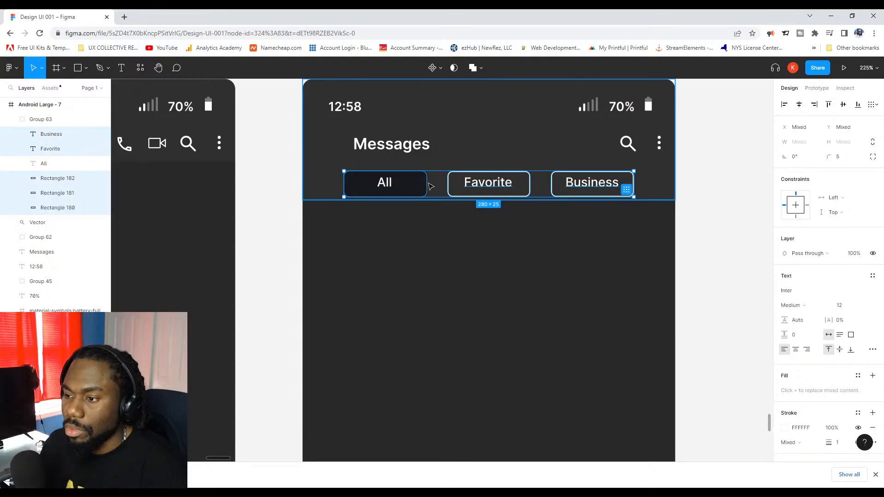
pyautogui.keyDown('shift'); pyautogui.click(387, 183); pyautogui.keyUp('shift')
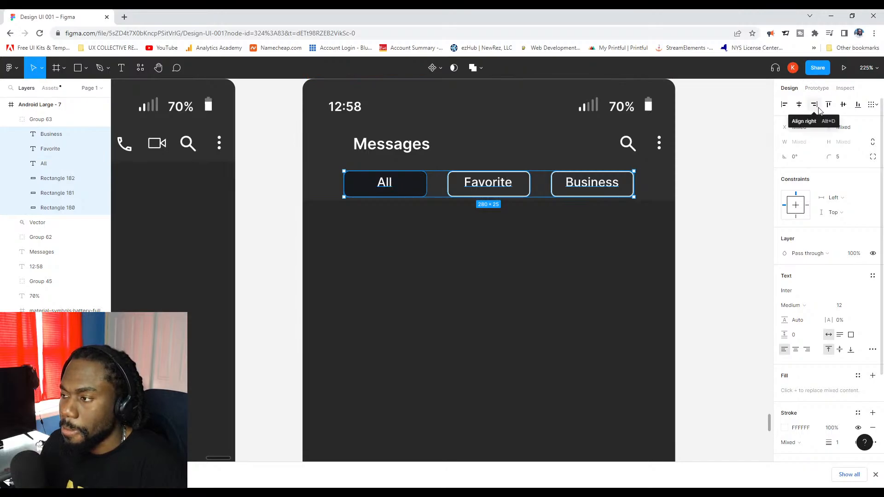
pyautogui.click(843, 106)
pyautogui.click(722, 166)
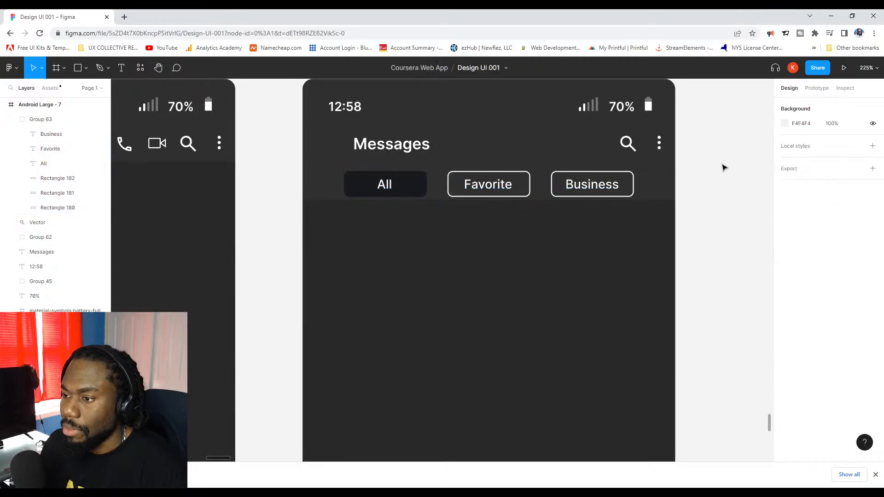
# Extend the Messages header background downwards to a height of 124.
pyautogui.click(528, 199)
pyautogui.moveTo(526, 203); pyautogui.dragTo(527, 207)
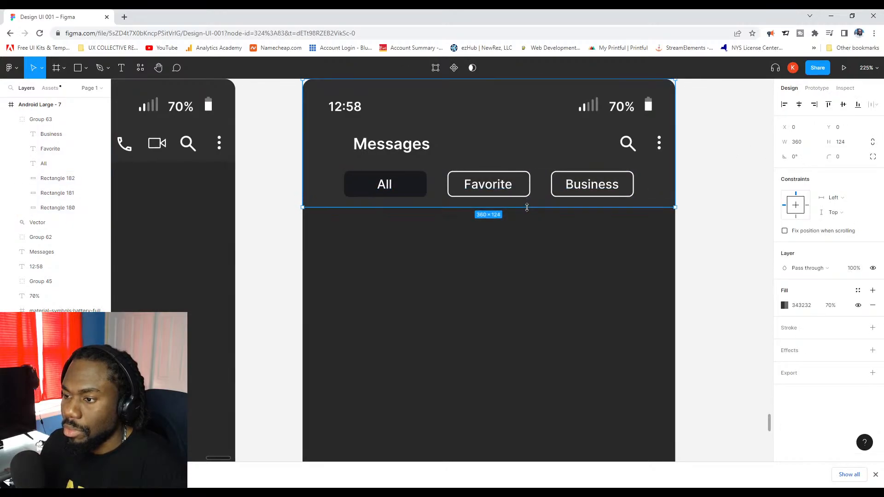
pyautogui.click(710, 192)
pyautogui.scroll(-5, 710, 191)
pyautogui.moveTo(710, 188); pyautogui.dragTo(661, 173)
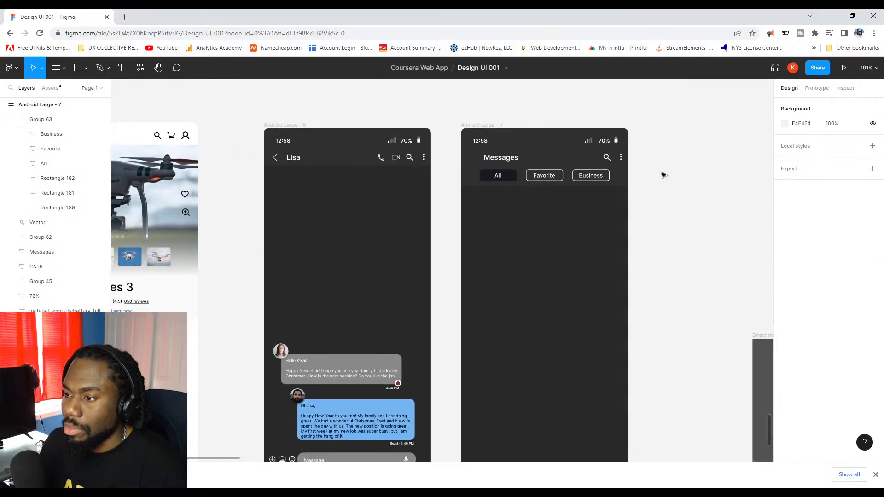
pyautogui.scroll(-3, 663, 179)
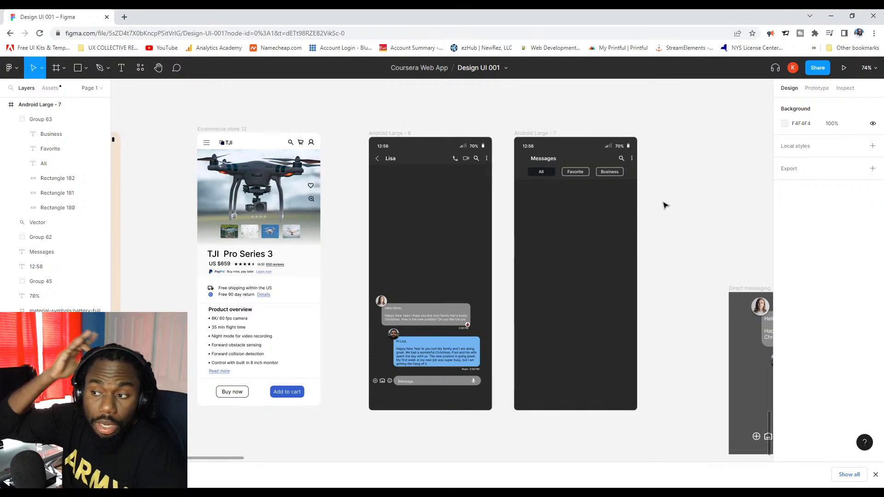
pyautogui.scroll(3, 582, 184)
pyautogui.scroll(2, 581, 185)
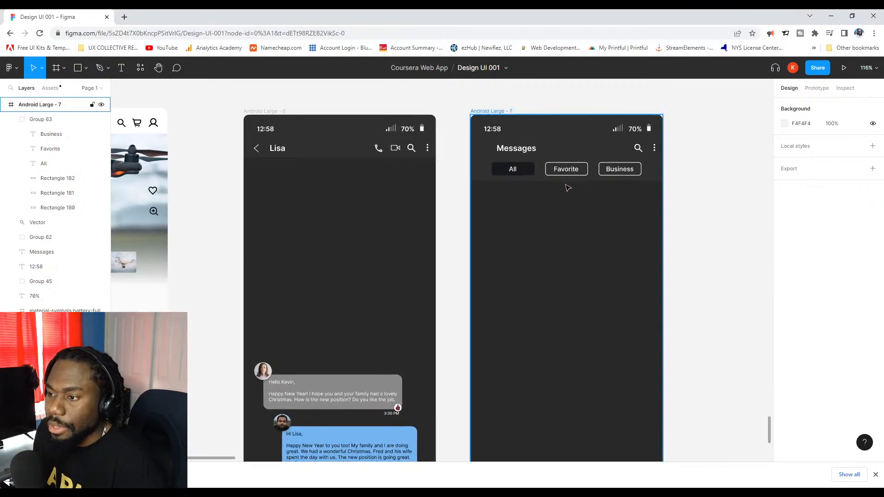
pyautogui.click(661, 174)
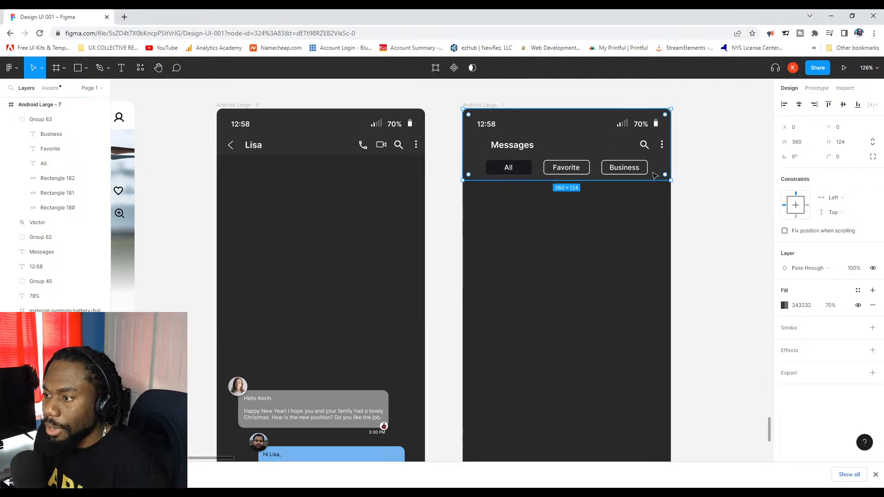
pyautogui.scroll(-2, 677, 184)
pyautogui.scroll(-3, 683, 191)
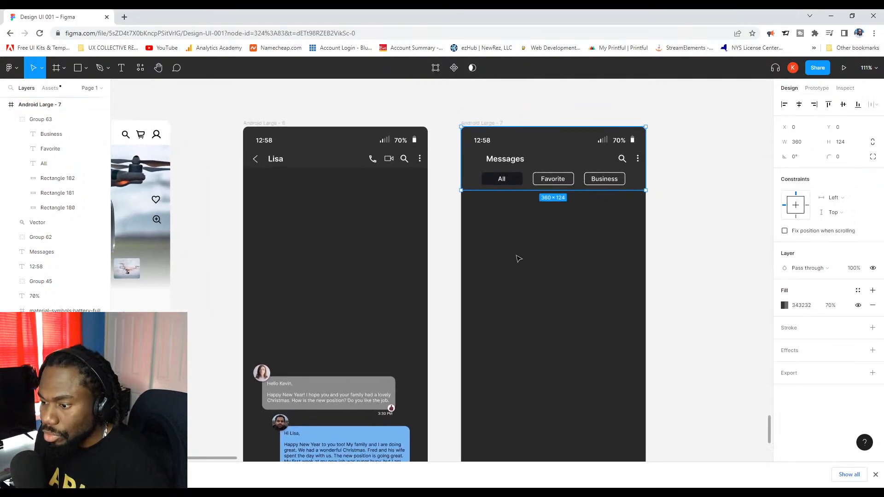
# Duplicate the woman's round avatar from the chat frame into the Messages frame below the All button.
pyautogui.click(345, 289)
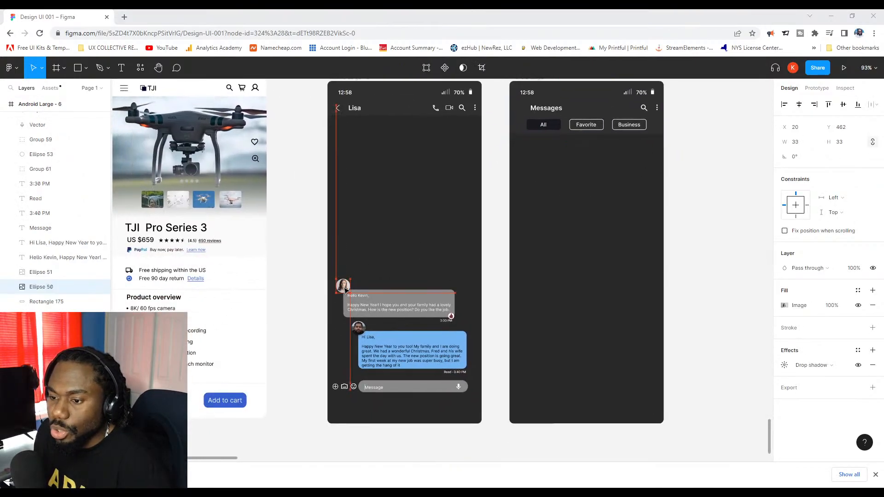
pyautogui.moveTo(345, 286); pyautogui.dragTo(538, 180)
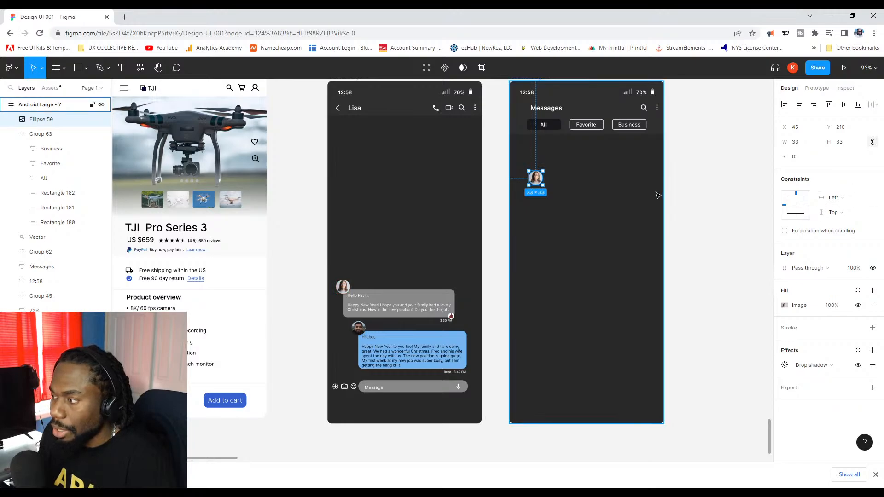
# Enlarge the copied avatar to 51 × 51 and move it to about X 47, Y 161 below the Messages header.
pyautogui.scroll(3, 653, 190)
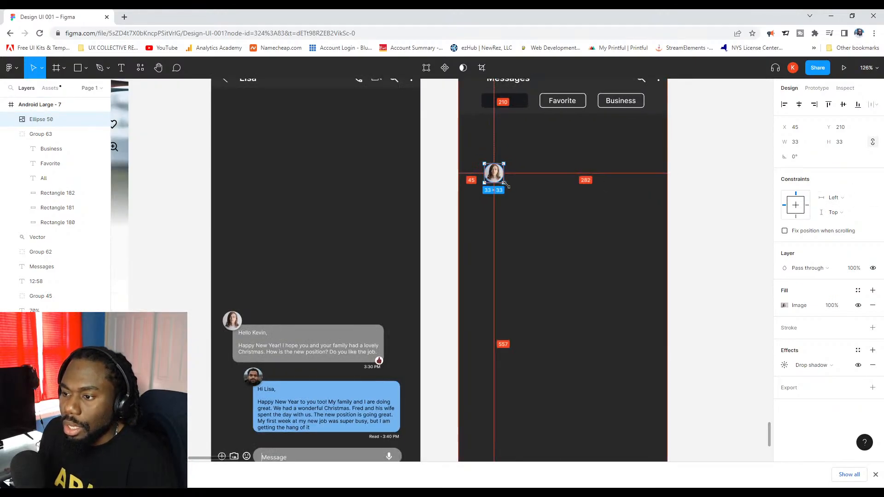
pyautogui.moveTo(503, 184); pyautogui.dragTo(509, 189)
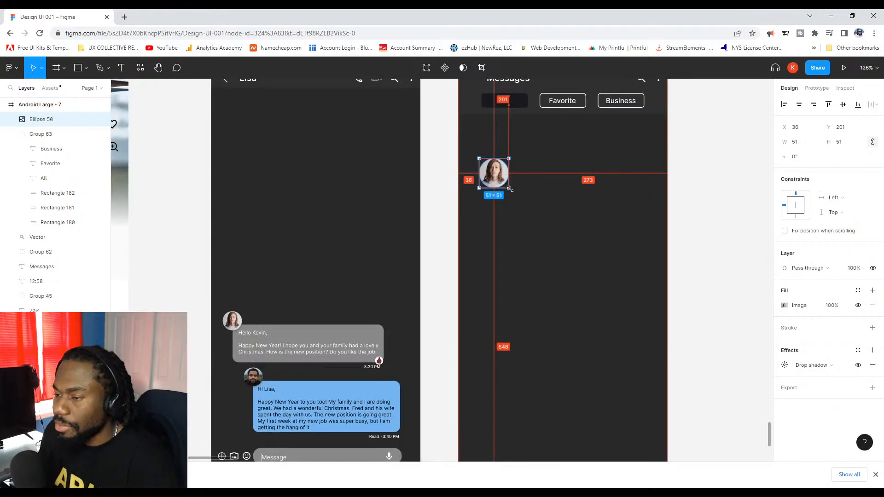
pyautogui.moveTo(493, 180); pyautogui.dragTo(499, 158)
pyautogui.scroll(-1, 647, 188)
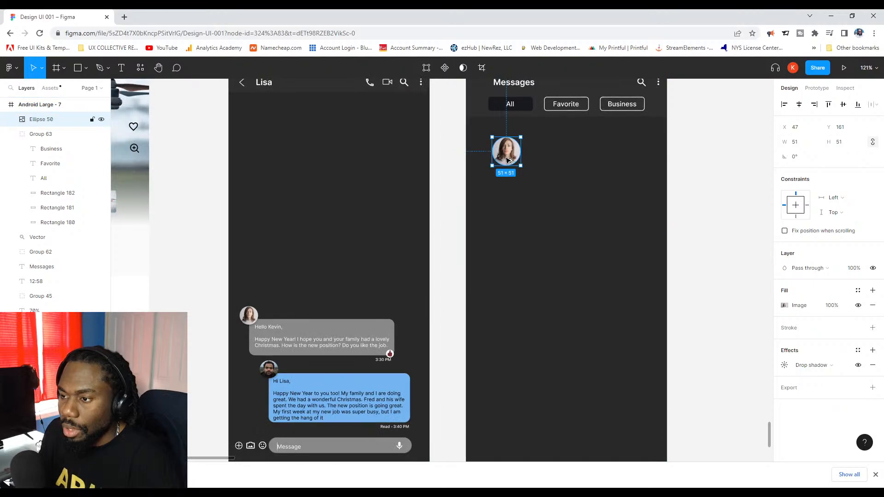
pyautogui.click(712, 156)
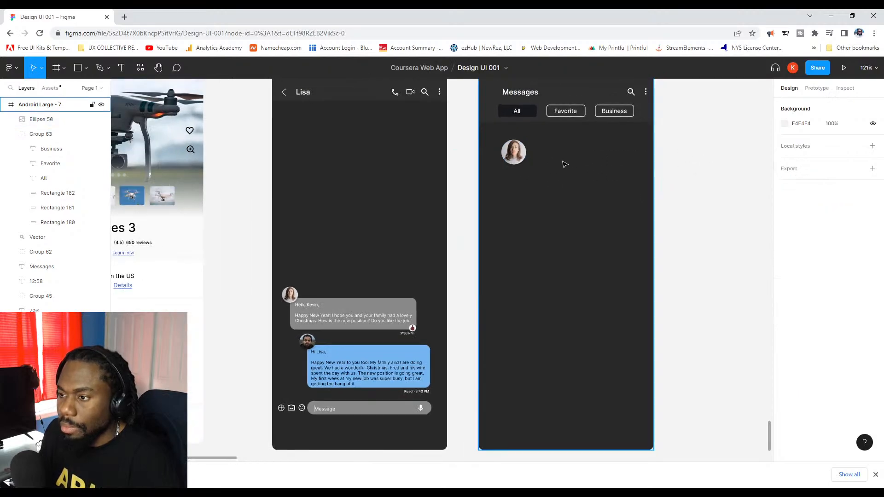
pyautogui.click(520, 158)
pyautogui.scroll(2, 525, 163)
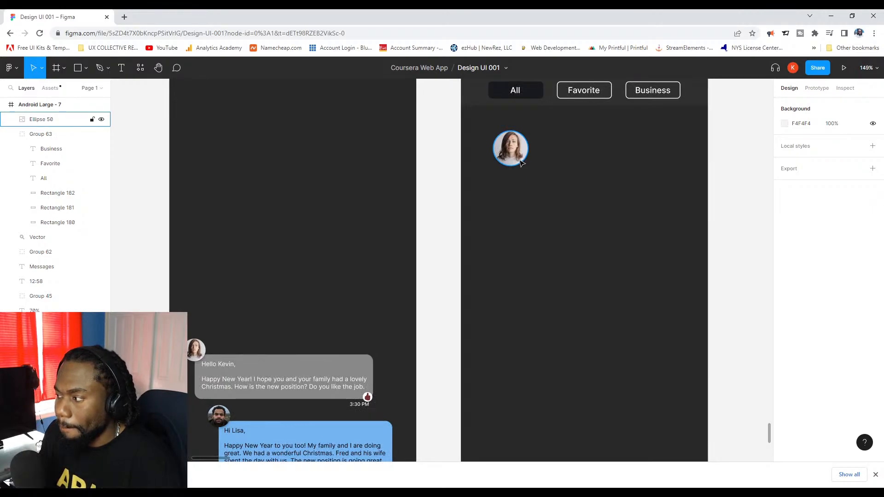
pyautogui.click(523, 179)
pyautogui.scroll(2, 516, 189)
pyautogui.hscroll(2, 516, 189)
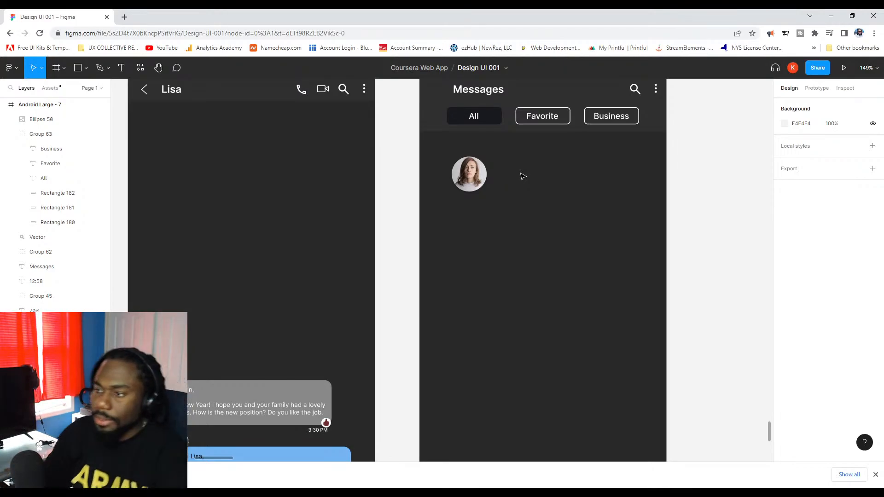
pyautogui.scroll(-3, 548, 174)
pyautogui.scroll(2, 552, 188)
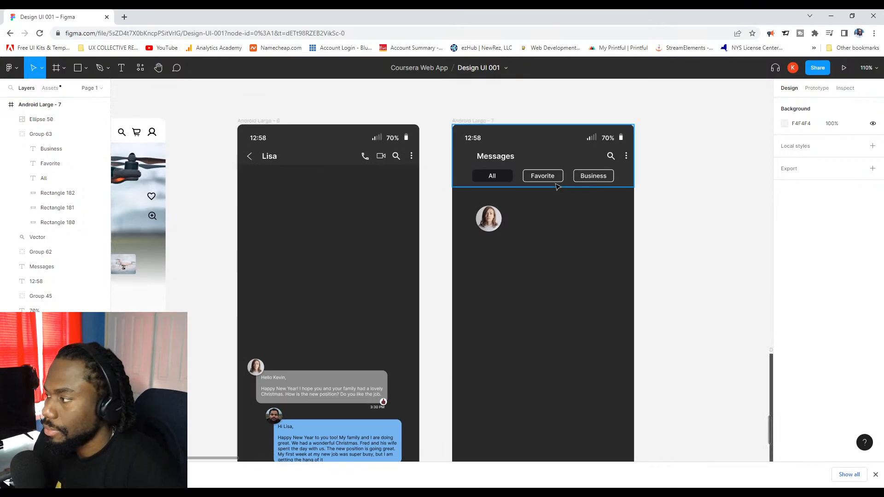
pyautogui.moveTo(561, 265); pyautogui.dragTo(547, 181)
pyautogui.scroll(-1, 557, 216)
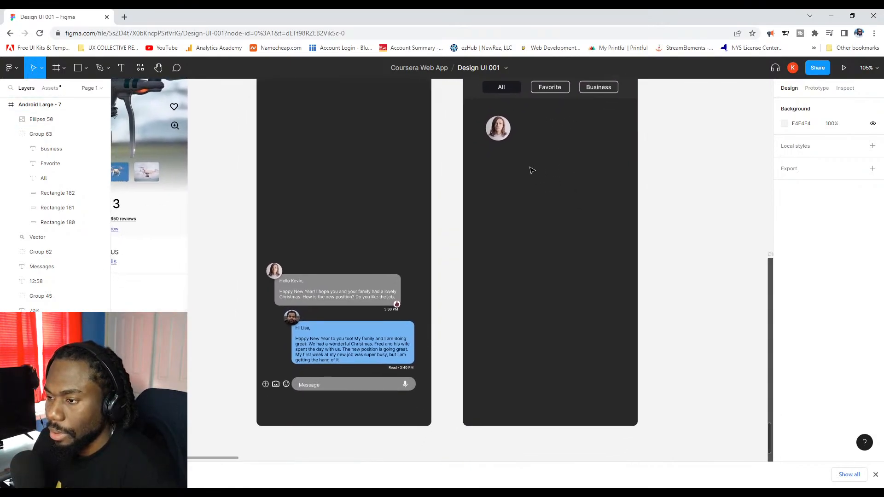
pyautogui.click(123, 17)
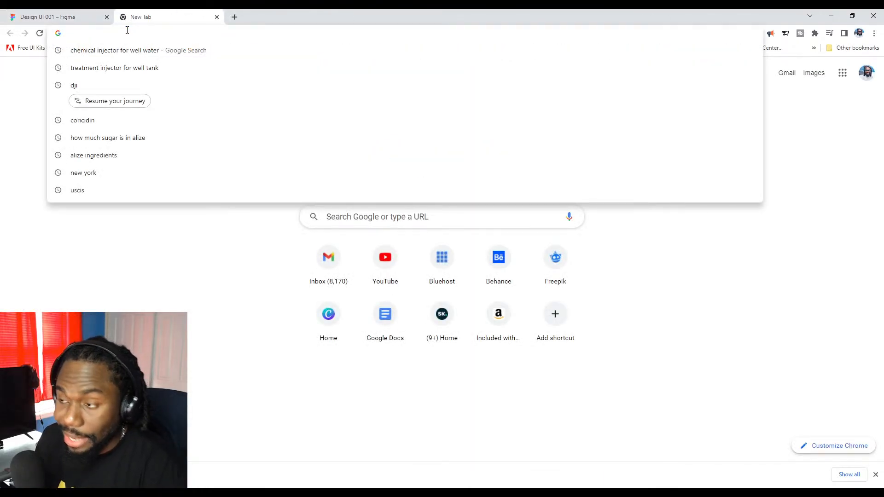
pyautogui.click(805, 105)
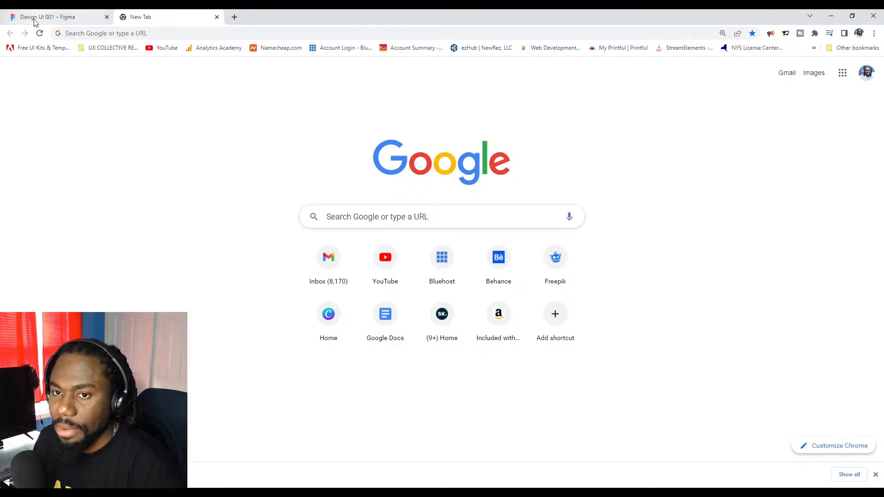
pyautogui.hotkey('ctrl', 'shift', 'Tab')
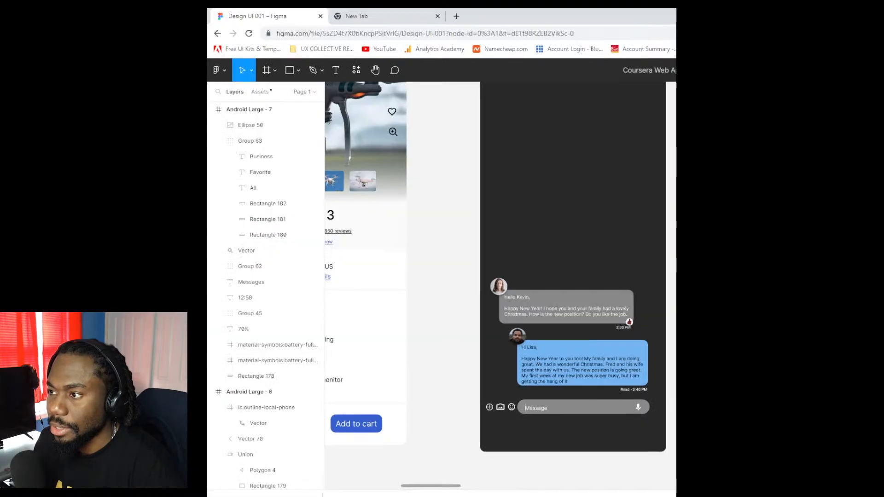
pyautogui.doubleClick(676, 13)
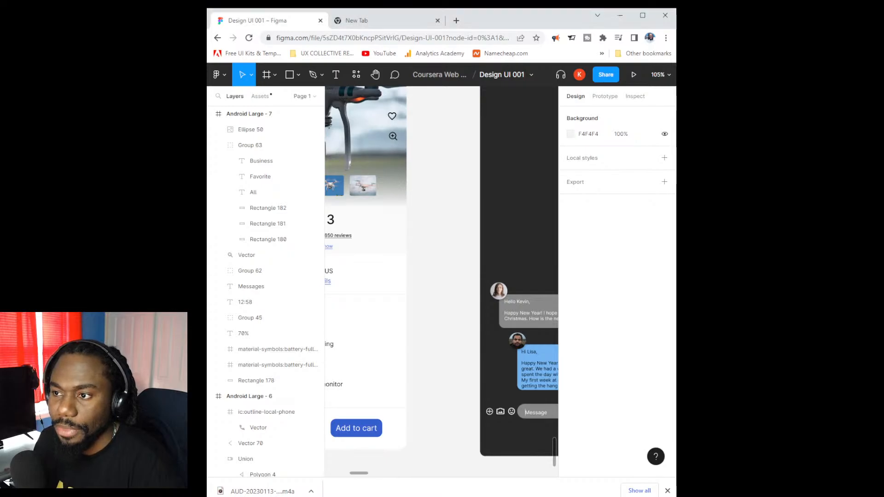
pyautogui.doubleClick(408, 16)
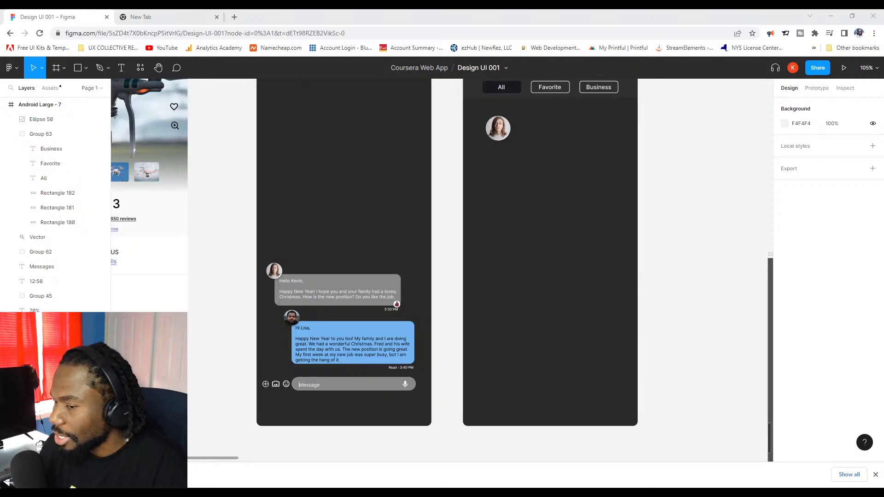
pyautogui.scroll(2, 559, 146)
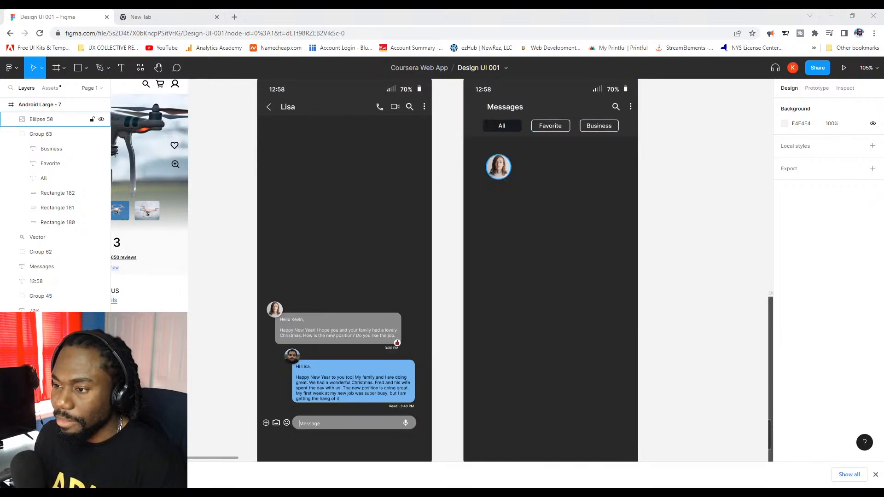
# Try placing a copy of the avatar below the first one in the Messages frame.
pyautogui.moveTo(505, 175); pyautogui.dragTo(505, 218)
pyautogui.press('Delete')
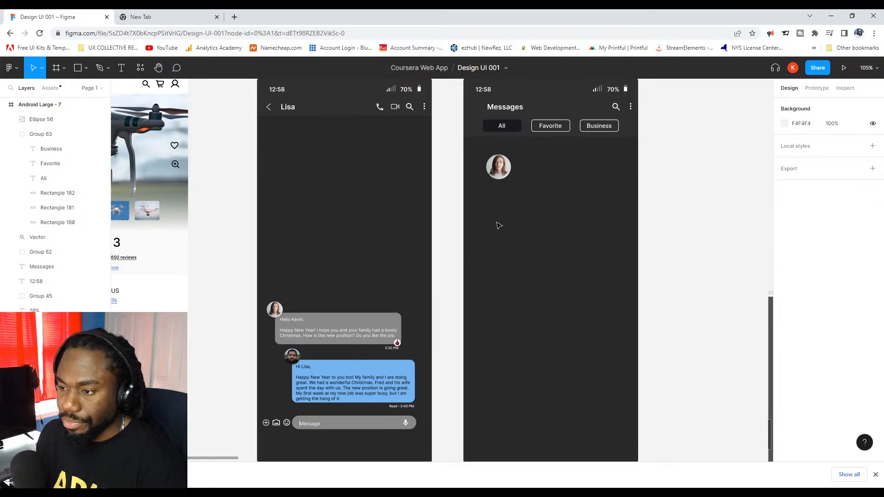
# Duplicate the Favorite tab label and place the copy beside the avatar at about X 117, Y 175.
pyautogui.scroll(2, 504, 189)
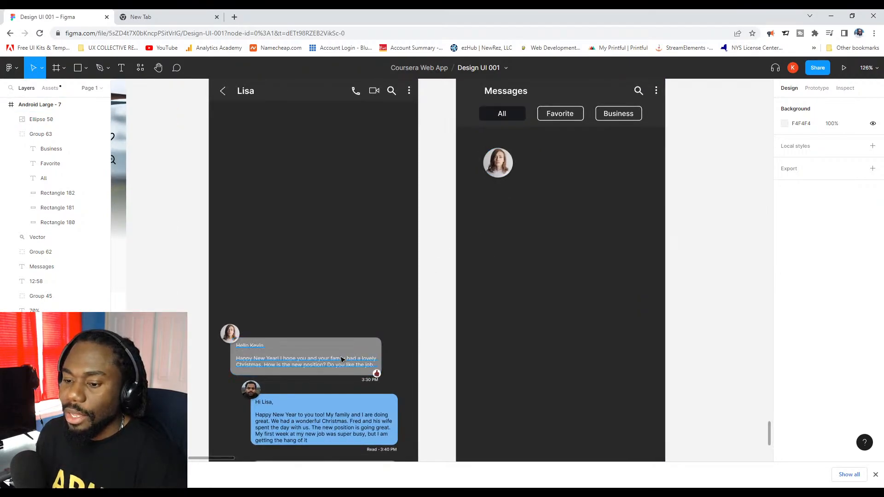
pyautogui.doubleClick(562, 118)
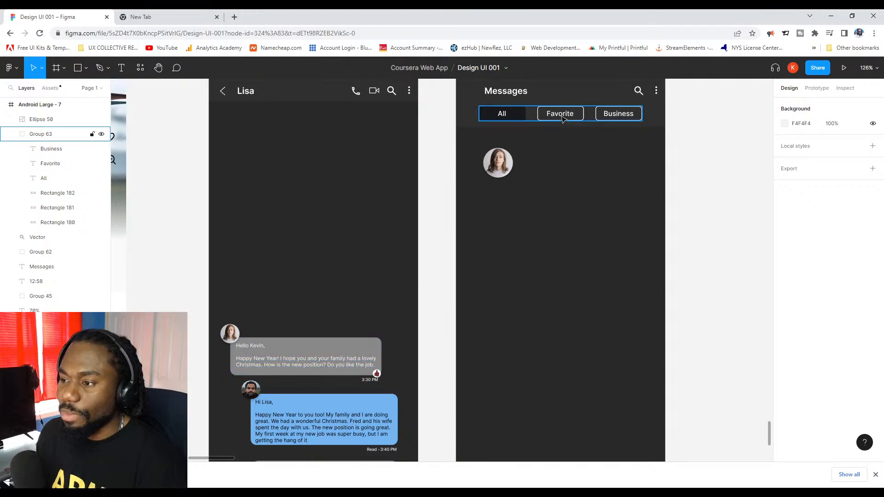
pyautogui.moveTo(562, 118); pyautogui.dragTo(544, 164)
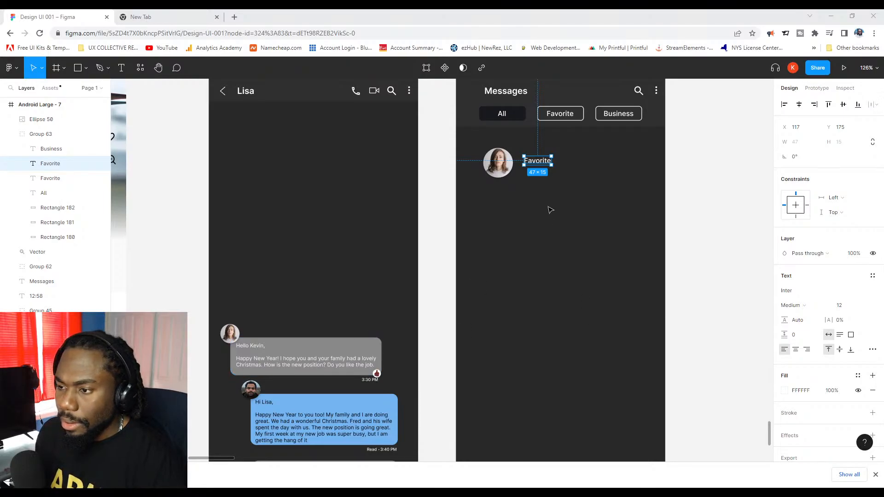
pyautogui.click(668, 183)
pyautogui.scroll(3, 667, 183)
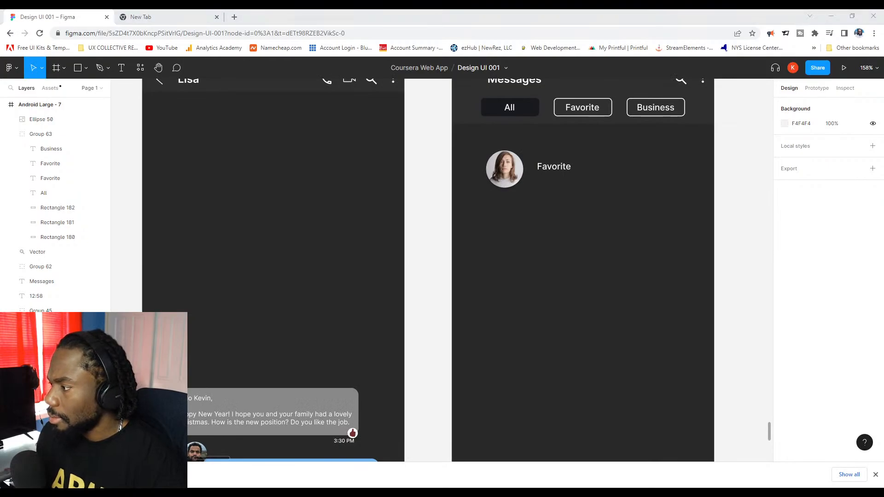
pyautogui.click(557, 169)
pyautogui.click(548, 199)
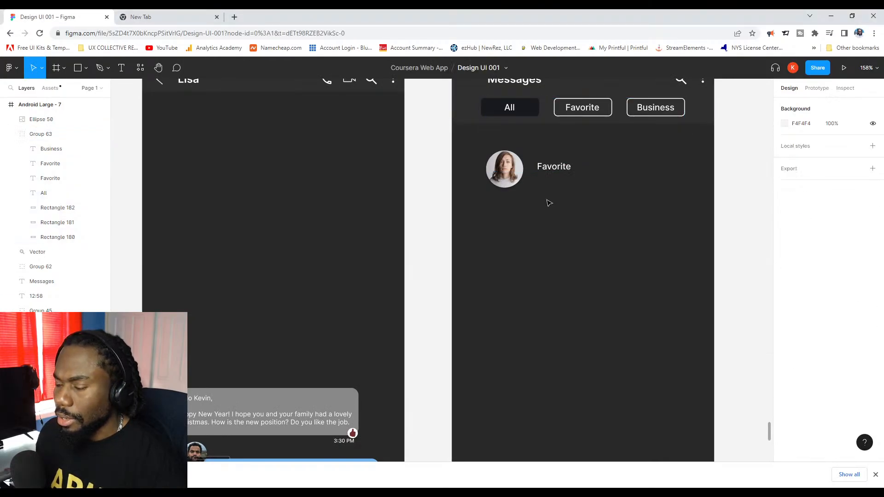
# Undo the Favorite label copy placed beside the avatar in the Messages frame.
pyautogui.click(561, 168)
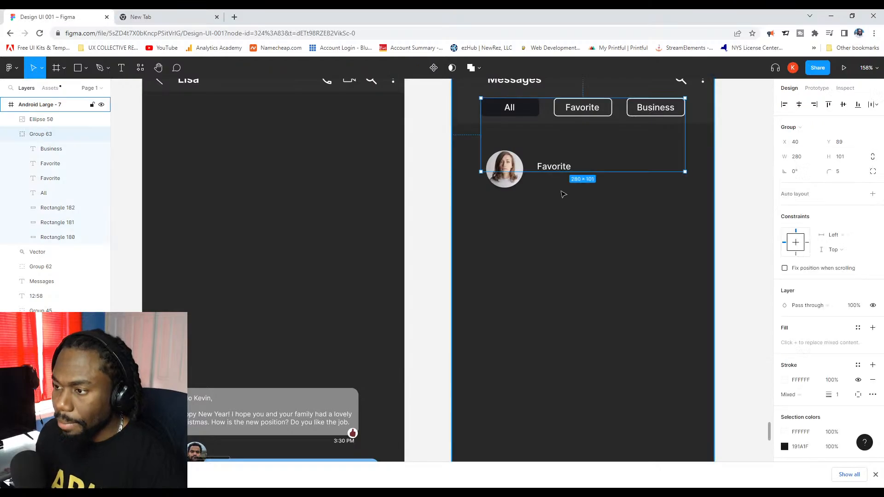
pyautogui.click(559, 184)
pyautogui.doubleClick(565, 166)
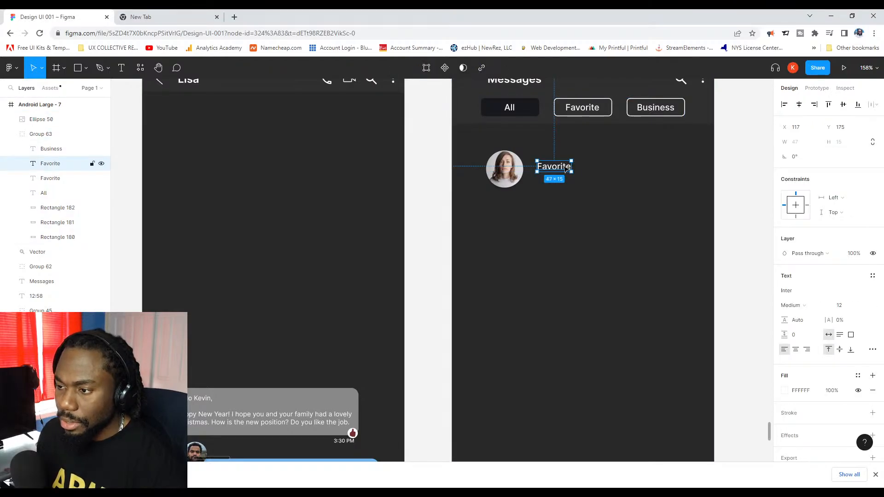
pyautogui.hotkey('ctrl', 'z')
pyautogui.click(558, 192)
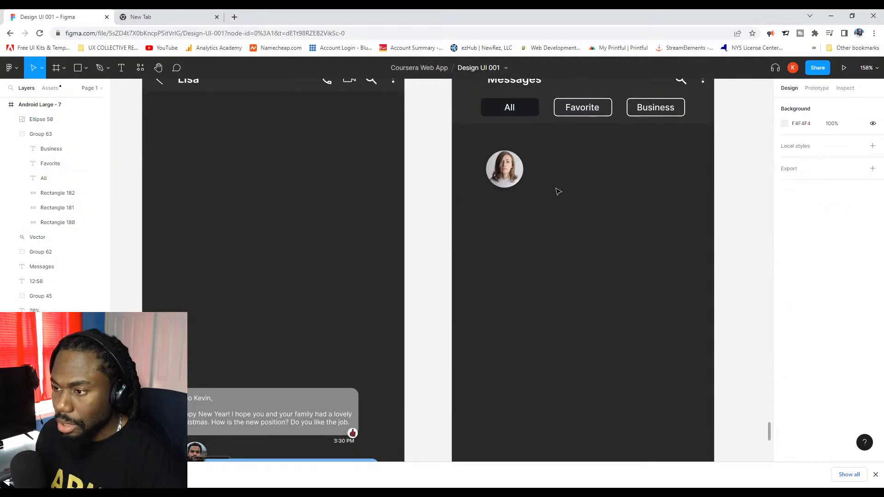
# Copy the Favorite tab label out of its group and place it beside the avatar at about X 109, Y 166.
pyautogui.doubleClick(581, 108)
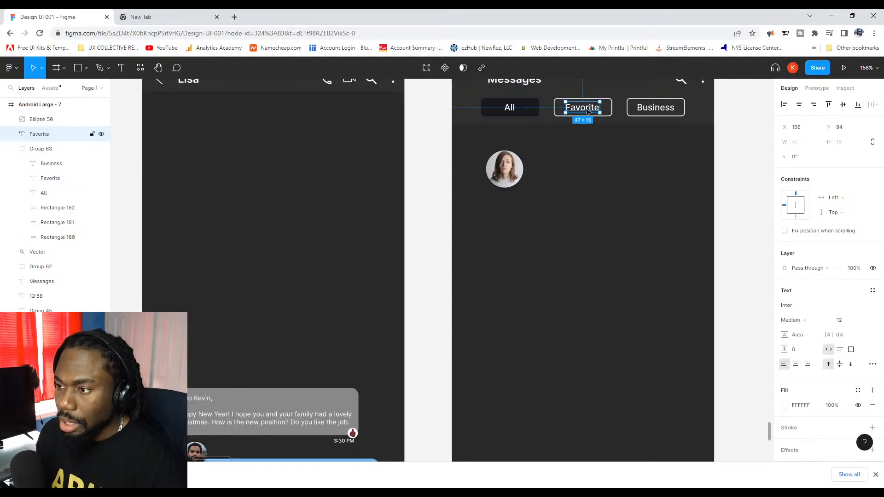
pyautogui.moveTo(581, 107); pyautogui.dragTo(551, 173)
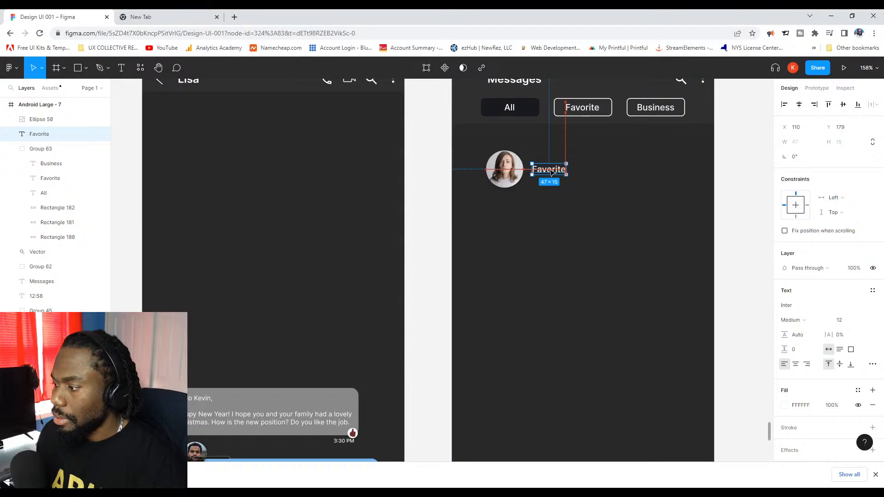
pyautogui.moveTo(551, 172)
pyautogui.mouseDown()
pyautogui.moveTo(551, 158)
pyautogui.moveTo(551, 164)
pyautogui.mouseUp()
# Replace the copied label's text beside the avatar with the contact's first name.
pyautogui.doubleClick(549, 161)
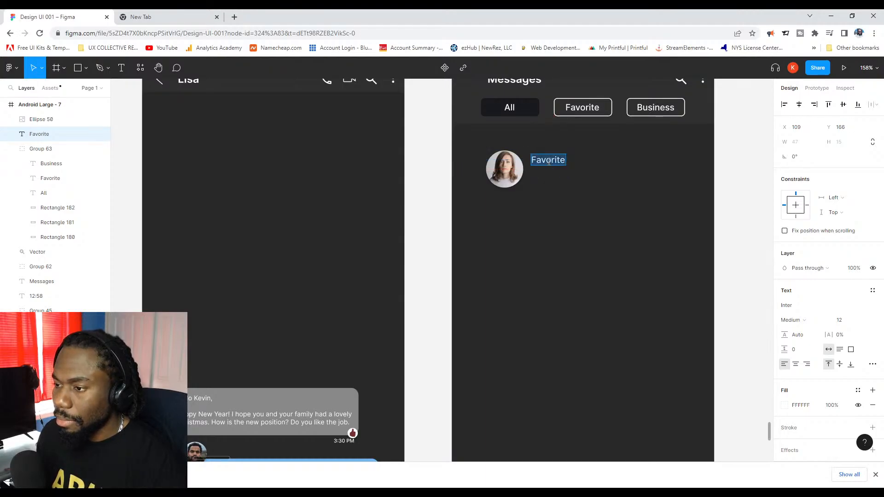
pyautogui.write('Lisa')
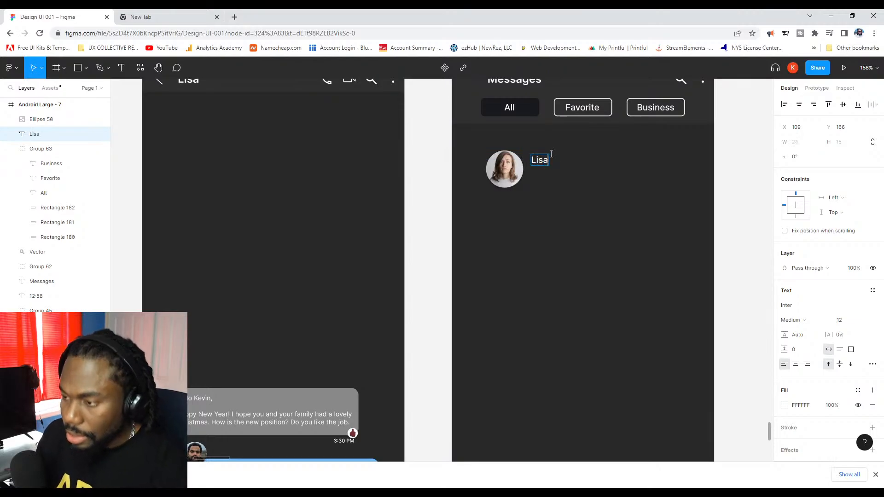
pyautogui.press('Escape')
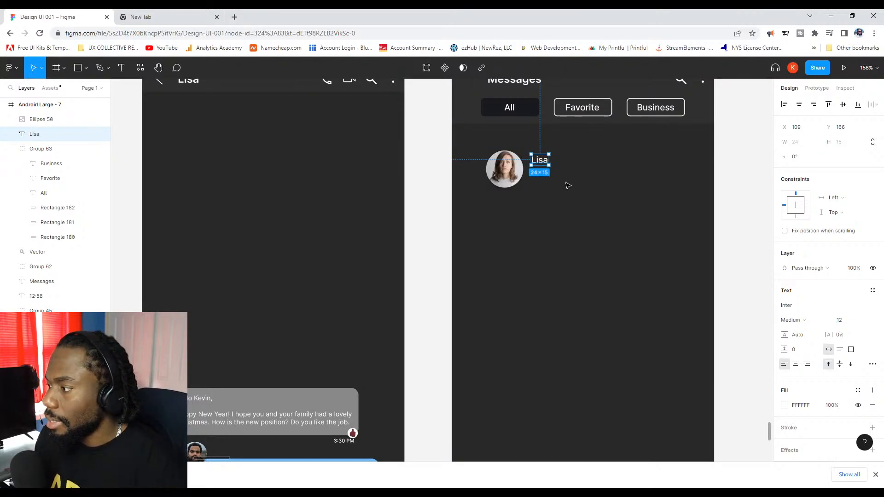
pyautogui.click(521, 182)
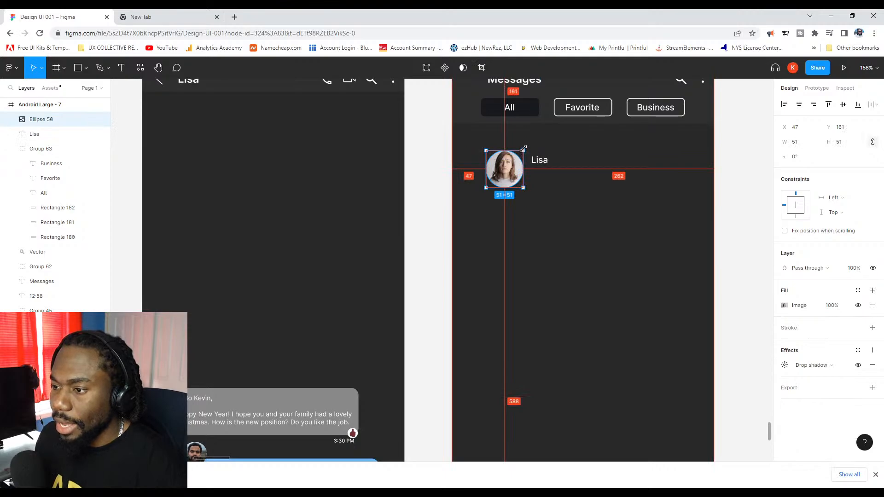
pyautogui.click(560, 174)
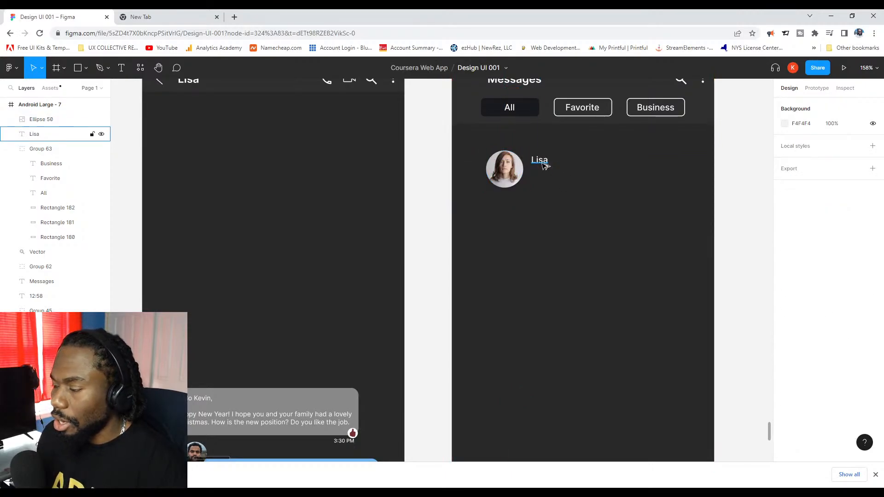
# Duplicate the contact name to about X 109, Y 187 and change the copy to "Hello", the recipient's first name and "...".
pyautogui.keyDown('alt'); pyautogui.moveTo(544, 166); pyautogui.dragTo(545, 181); pyautogui.keyUp('alt')
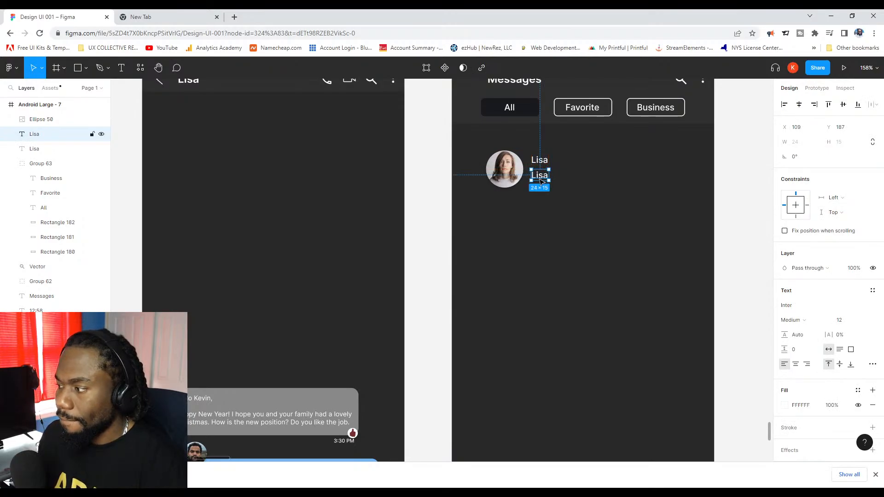
pyautogui.doubleClick(541, 181)
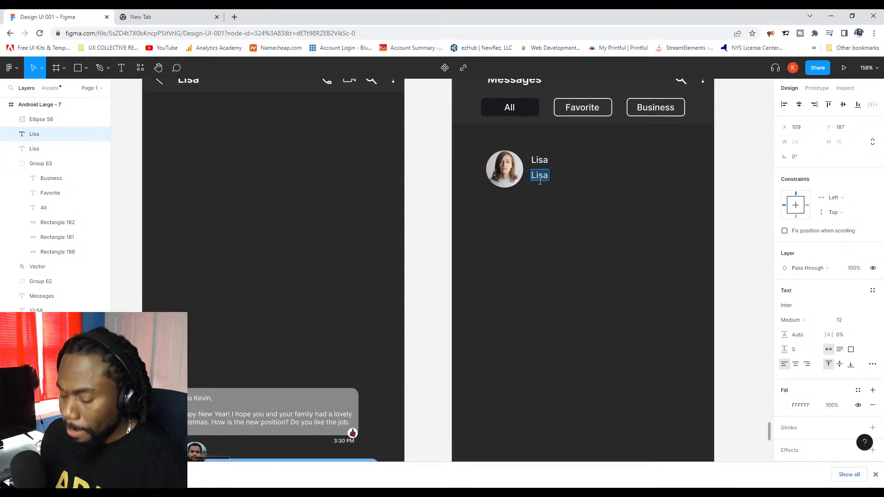
pyautogui.write('Hey')
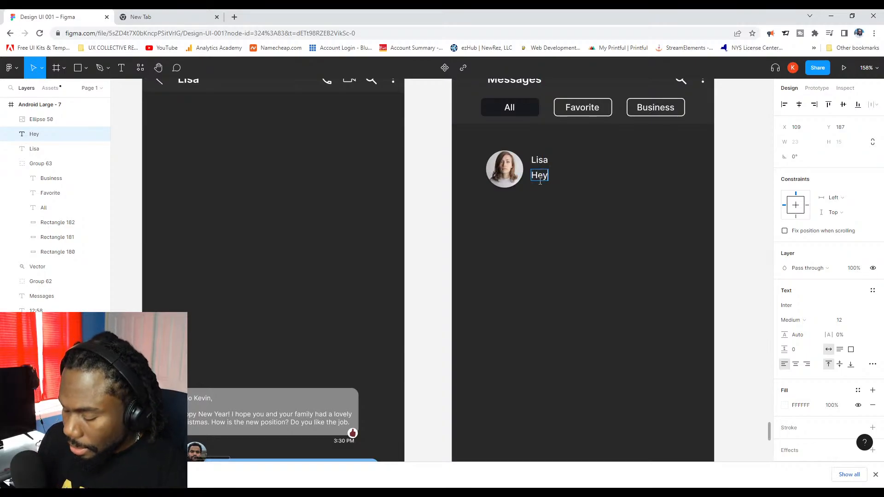
pyautogui.press('BackSpace')
pyautogui.press('BackSpace')
pyautogui.press('BackSpace')
pyautogui.write('Hello')
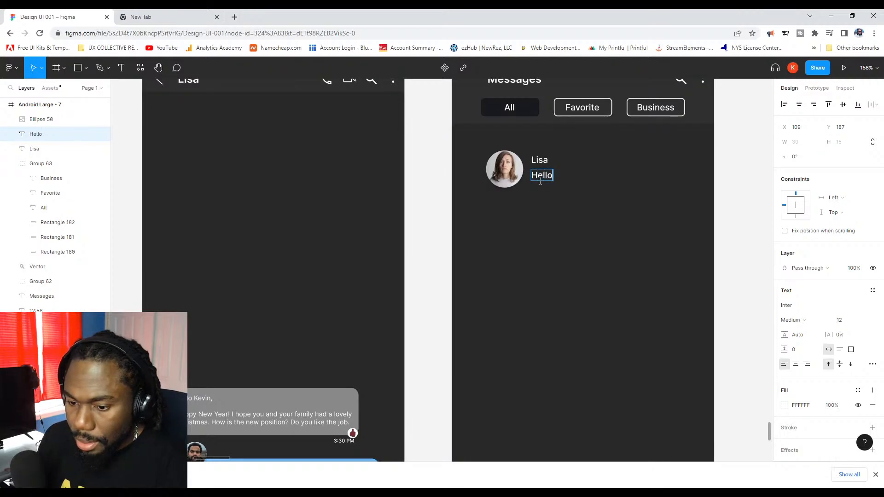
pyautogui.write(' Kevin')
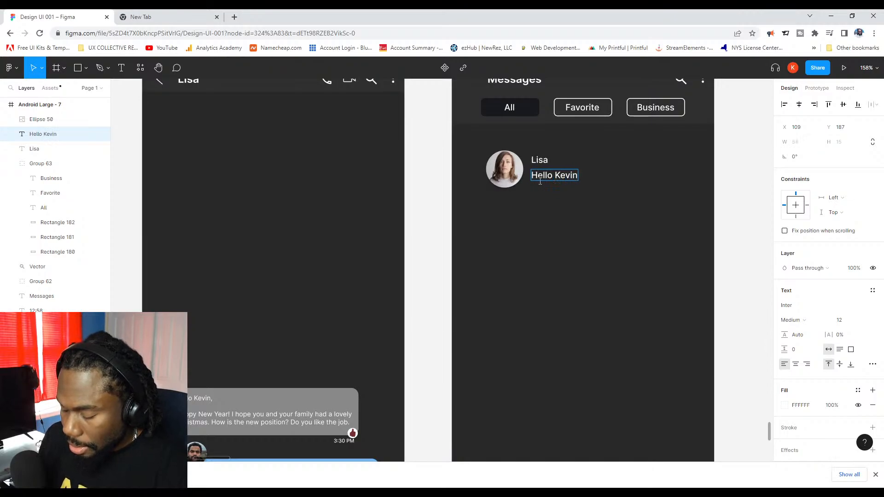
pyautogui.write('...')
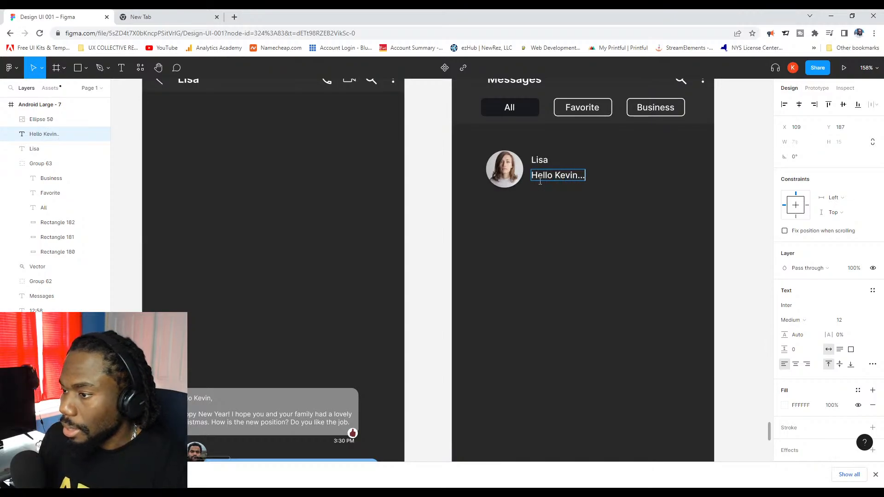
pyautogui.press('Escape')
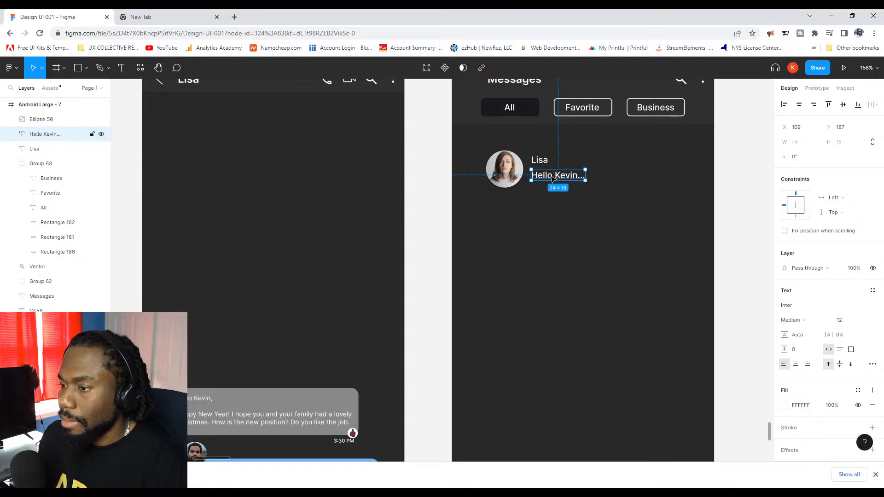
# Set the font size of the message preview text under the contact name to 10.
pyautogui.click(847, 324)
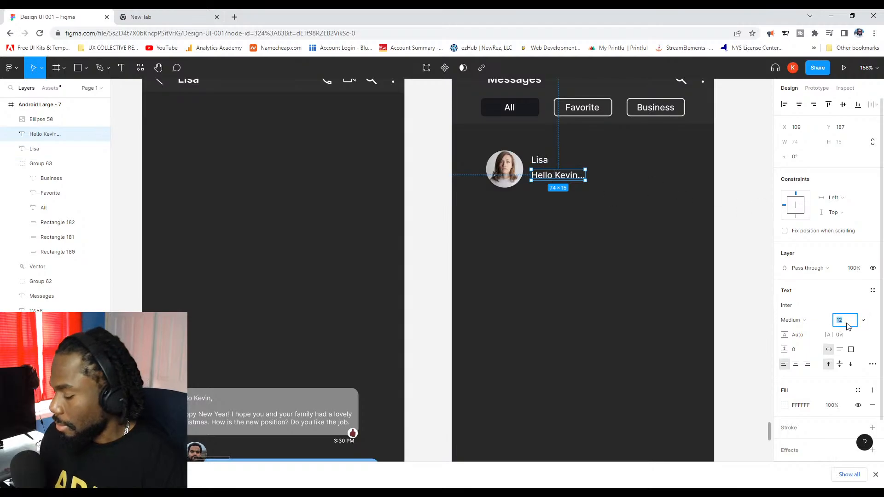
pyautogui.write('9')
pyautogui.press('Return')
pyautogui.click(848, 326)
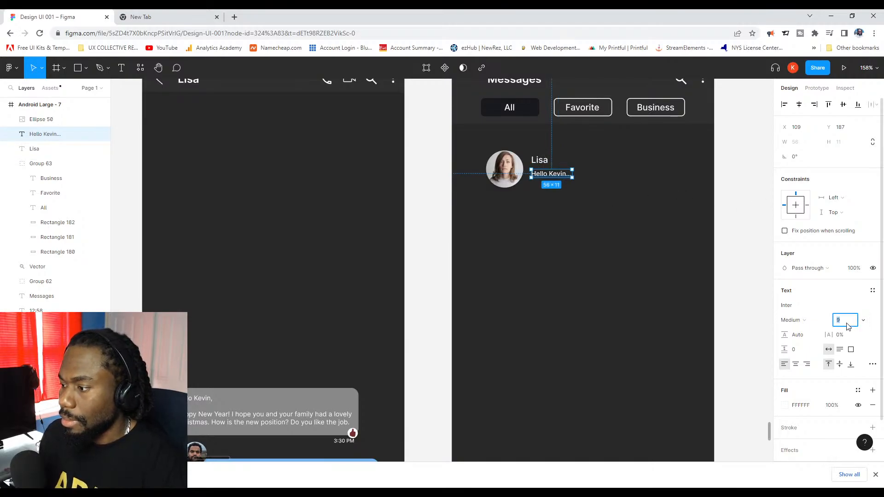
pyautogui.press('Return')
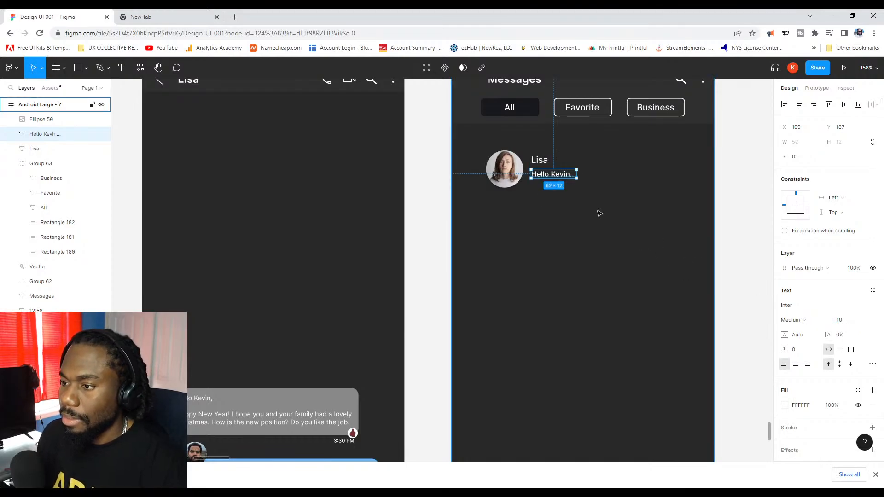
pyautogui.click(543, 161)
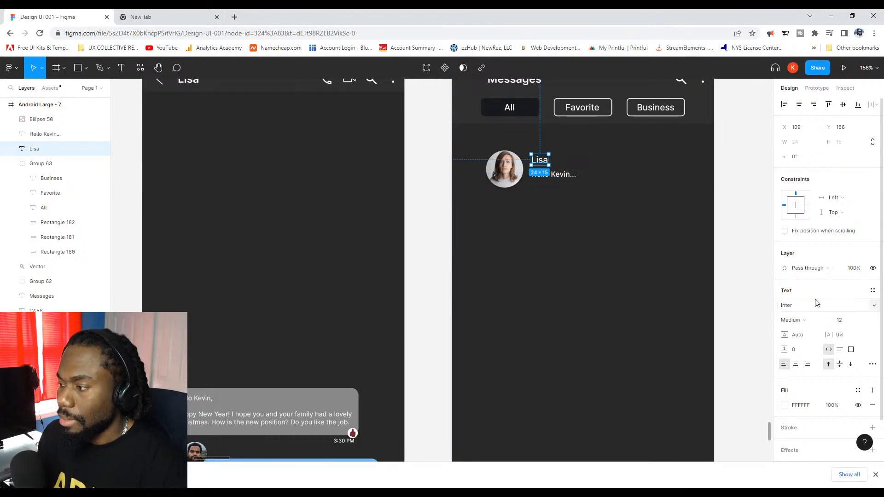
pyautogui.click(685, 190)
# Shrink the avatar in the Messages frame to 41 × 41 and position it at about X 56, Y 163.
pyautogui.scroll(-3, 608, 200)
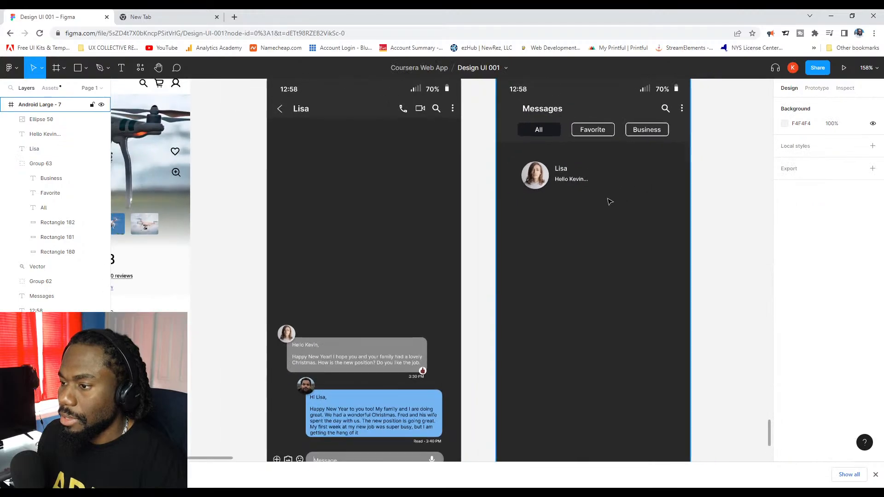
pyautogui.scroll(3, 591, 196)
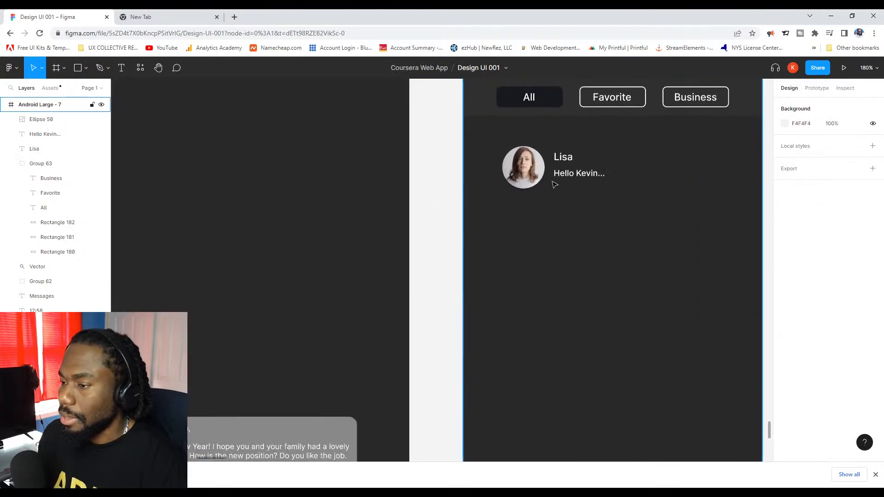
pyautogui.click(530, 169)
pyautogui.moveTo(545, 147); pyautogui.dragTo(538, 172)
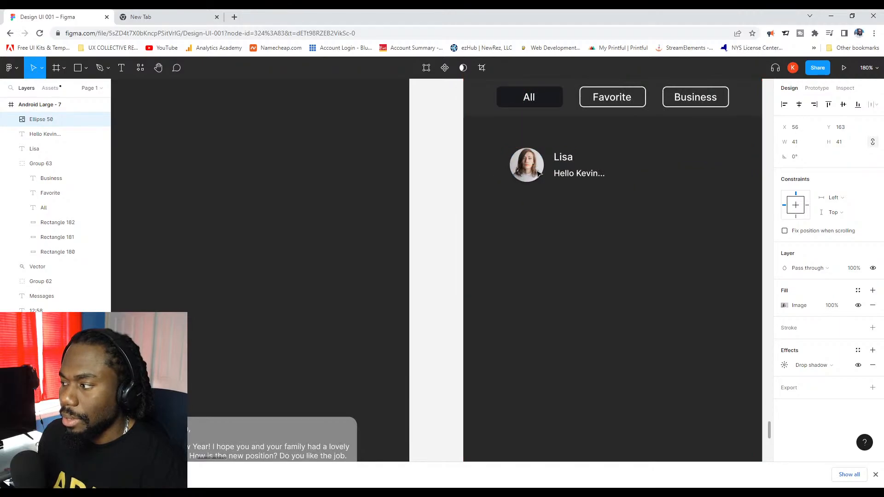
pyautogui.scroll(-2, 539, 173)
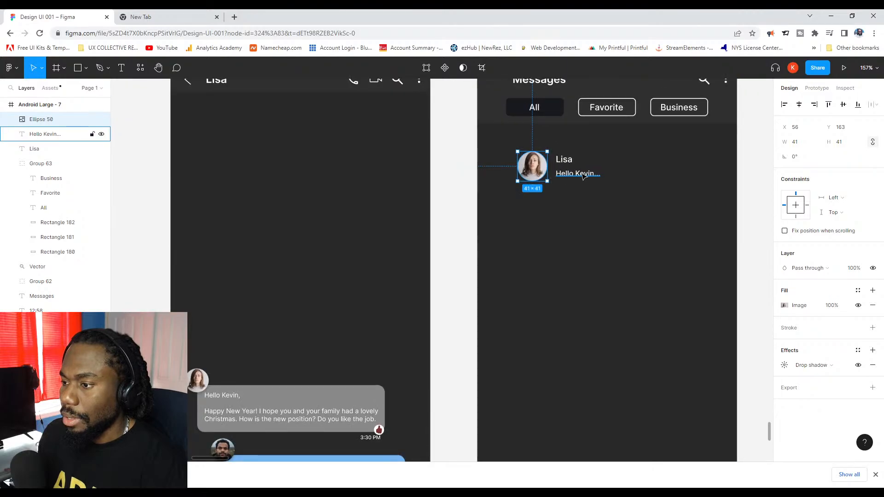
# Duplicate the message preview text to about X 264, Y 187 on the same line and change the copy to "Jan 14".
pyautogui.click(573, 174)
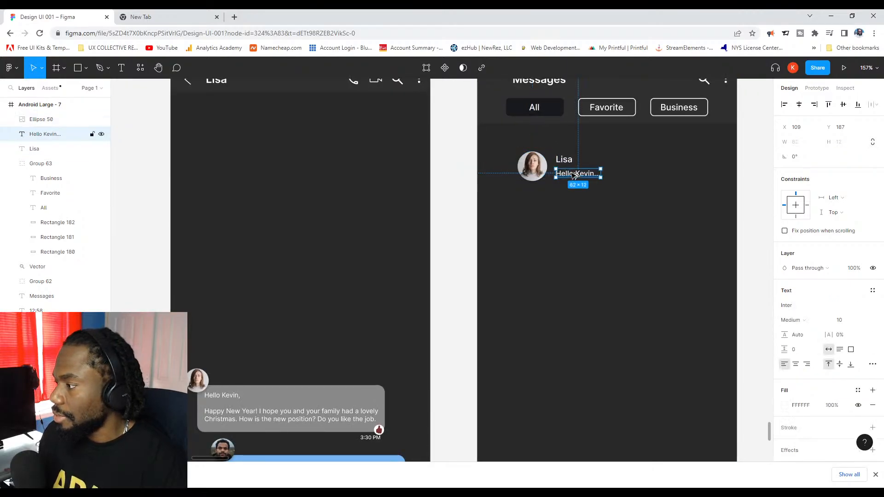
pyautogui.moveTo(573, 174); pyautogui.dragTo(687, 189)
pyautogui.doubleClick(684, 174)
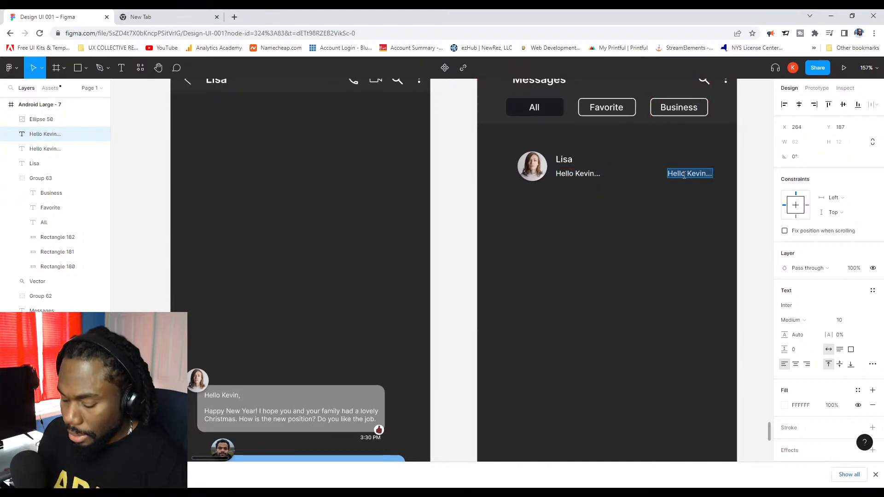
pyautogui.write('Jan')
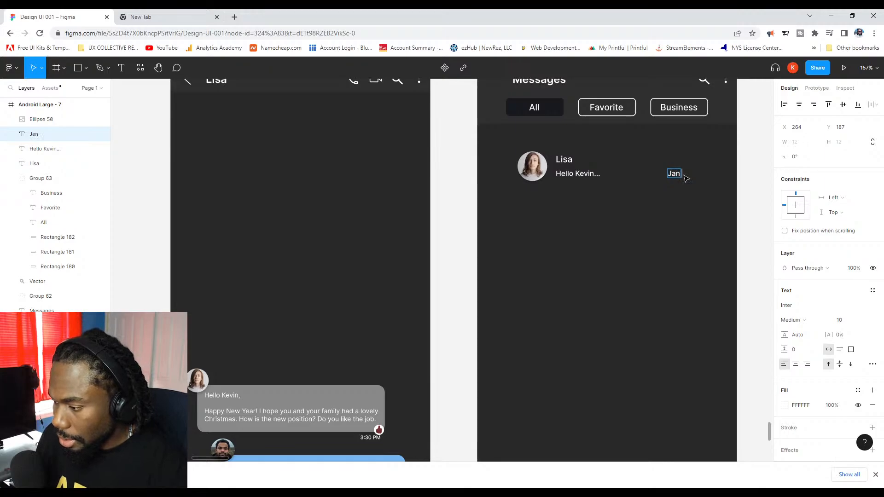
pyautogui.write(' 14')
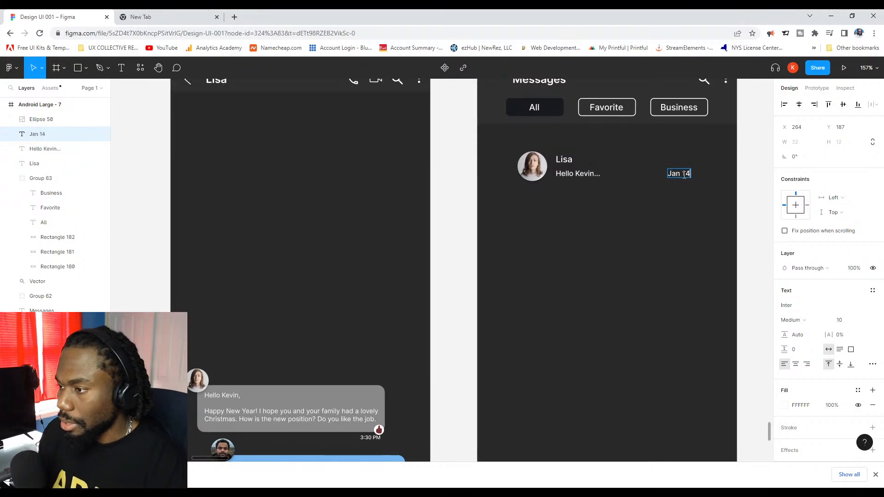
pyautogui.press('Escape')
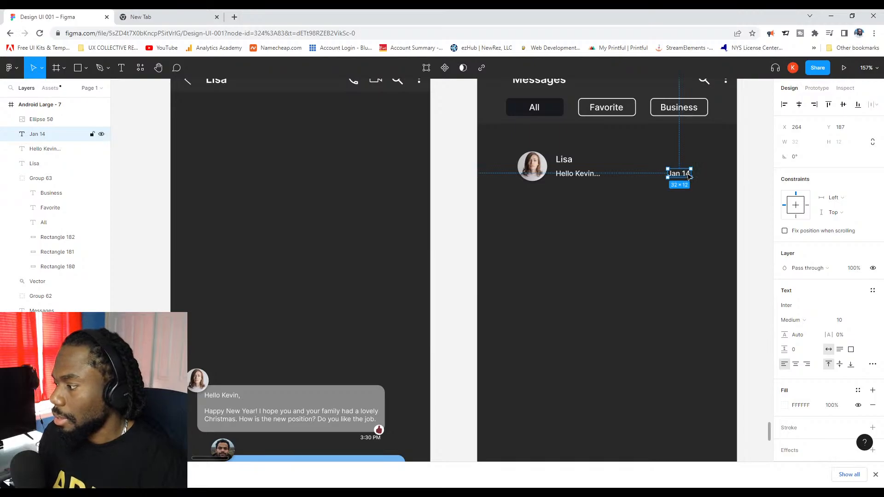
pyautogui.scroll(-2, 690, 176)
pyautogui.click(732, 183)
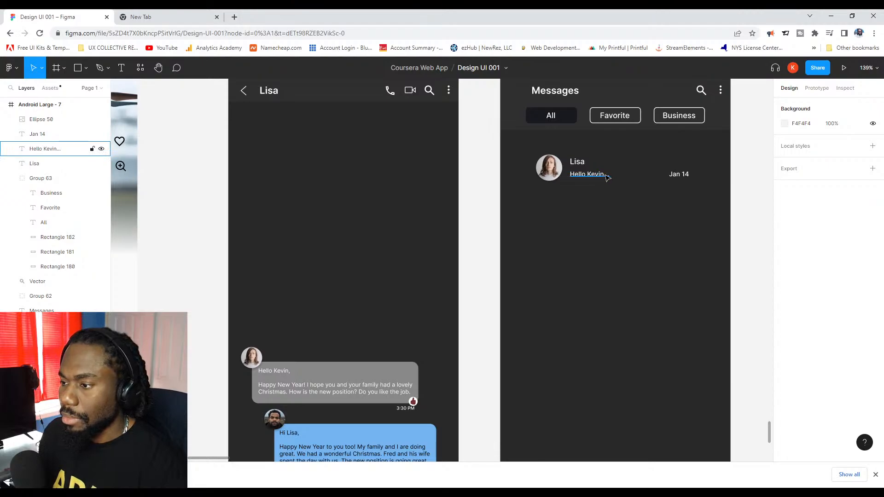
# Move the Jan 14 date toward the frame's right edge to about X 294, keeping it at Y 187.
pyautogui.scroll(-3, 606, 178)
pyautogui.hscroll(2, 711, 192)
pyautogui.moveTo(681, 181); pyautogui.dragTo(625, 171)
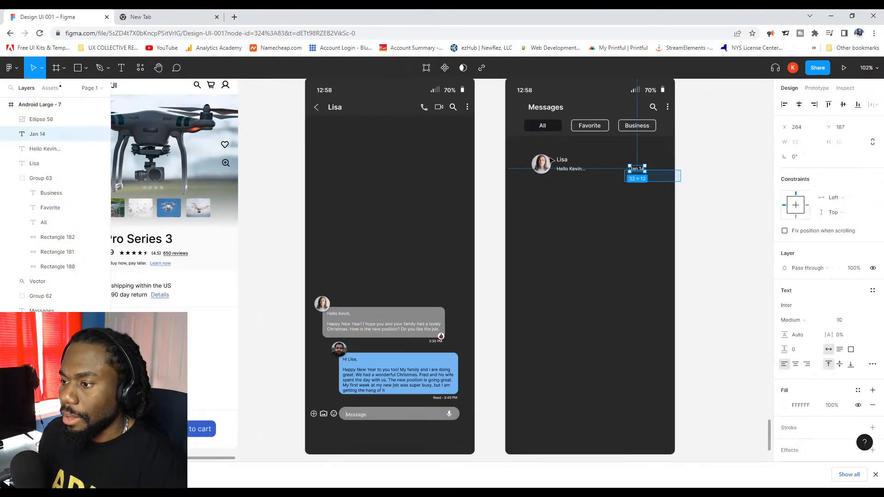
pyautogui.moveTo(551, 160); pyautogui.dragTo(529, 149)
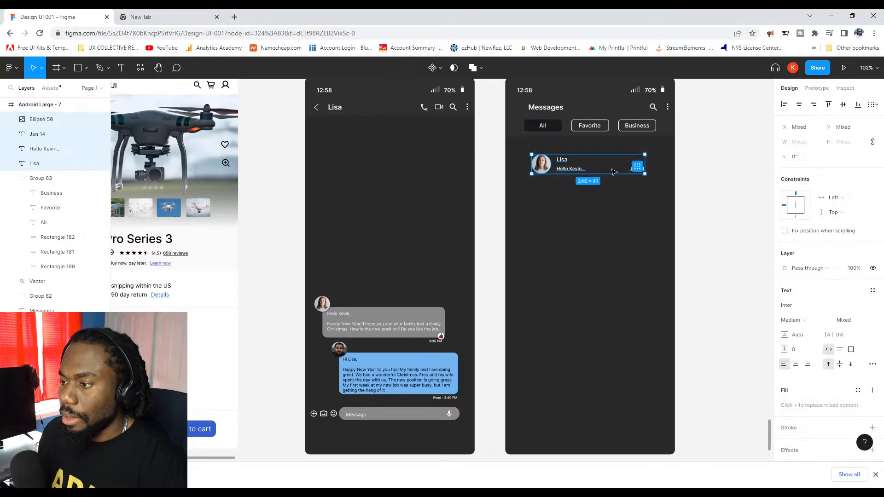
pyautogui.click(698, 195)
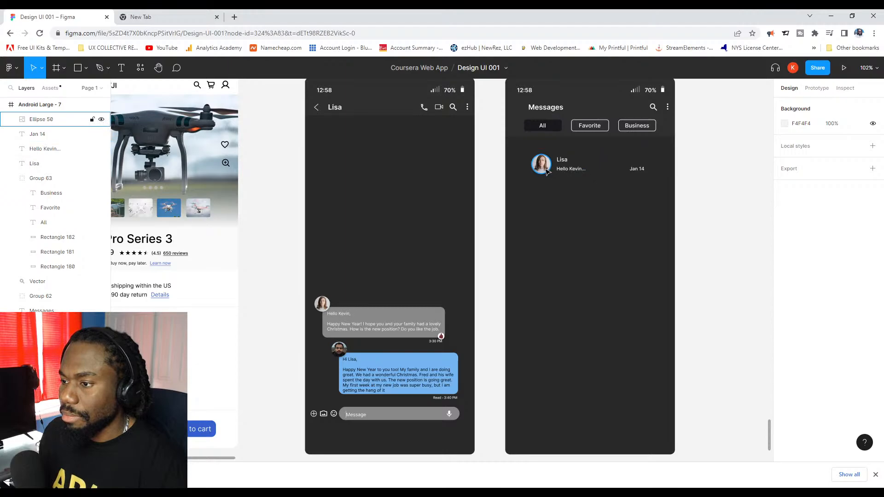
pyautogui.click(541, 163)
pyautogui.moveTo(636, 169); pyautogui.dragTo(656, 174)
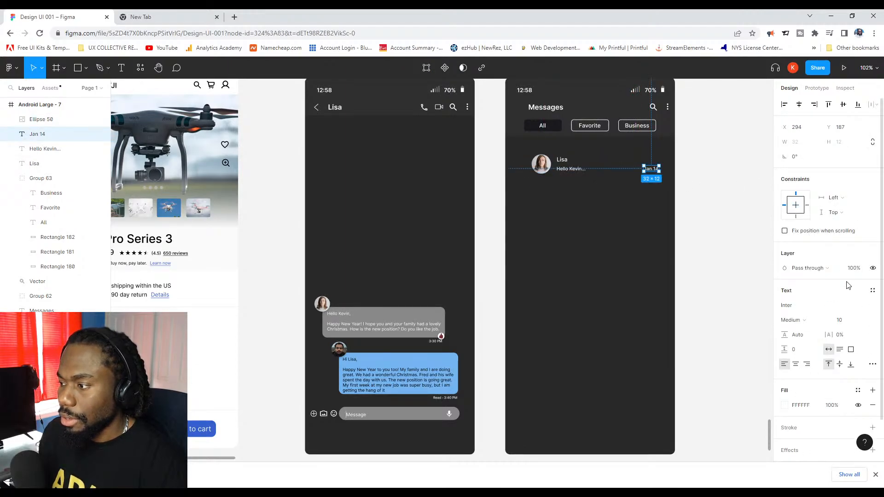
# Set the font size of the Jan 14 date text in the Messages frame to 12.
pyautogui.click(842, 324)
pyautogui.write('1')
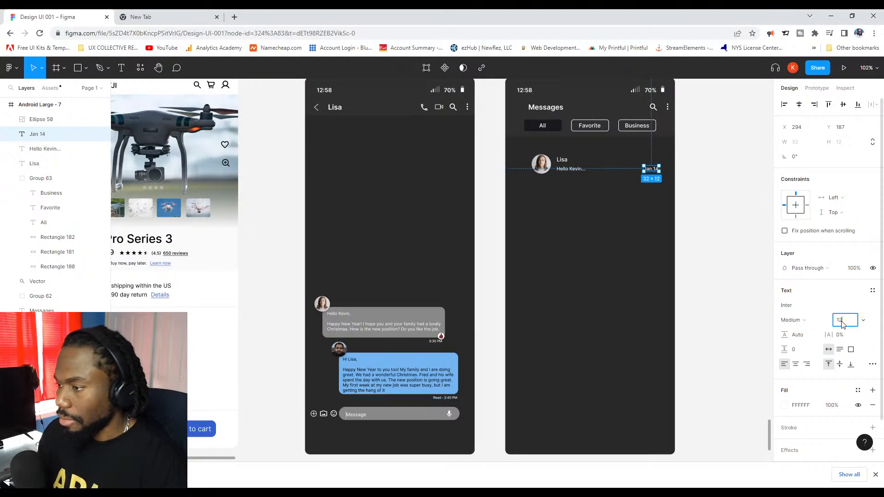
pyautogui.press('Return')
# Set the font size of the contact name beside the avatar in the Messages frame to 15, keeping its opacity at 100%.
pyautogui.click(562, 161)
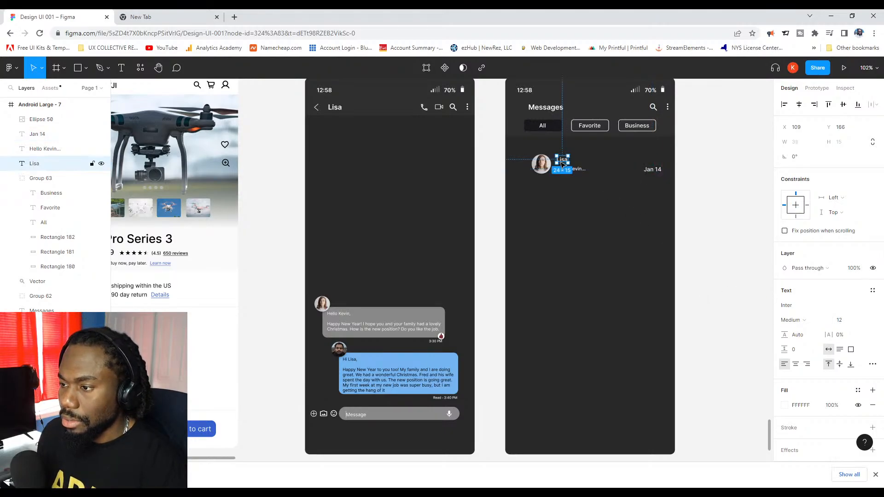
pyautogui.press('1')
pyautogui.press('5')
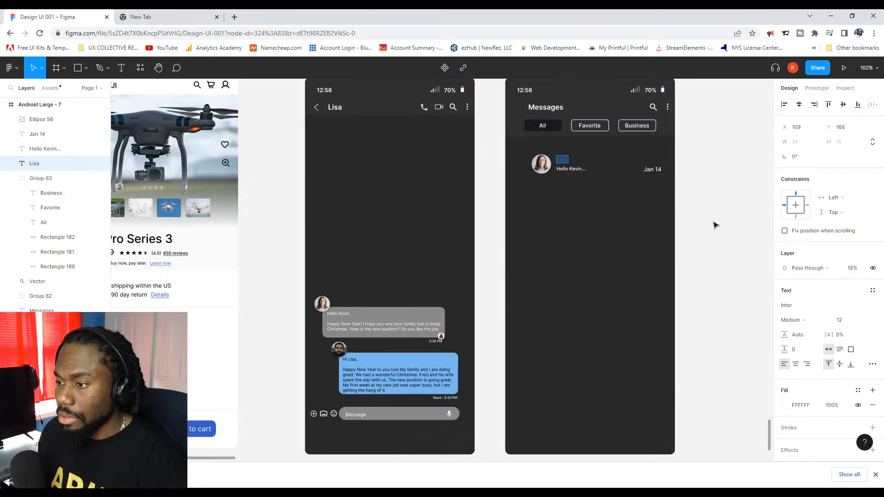
pyautogui.press('1')
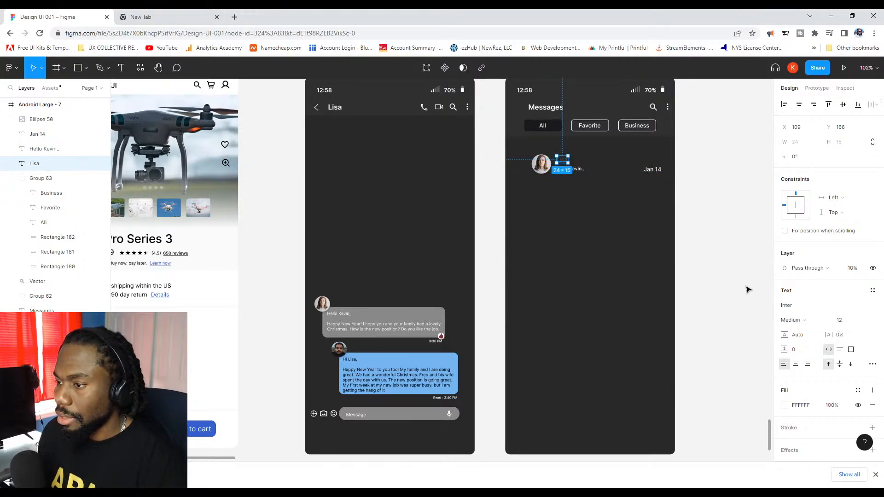
pyautogui.press('0')
pyautogui.click(837, 320)
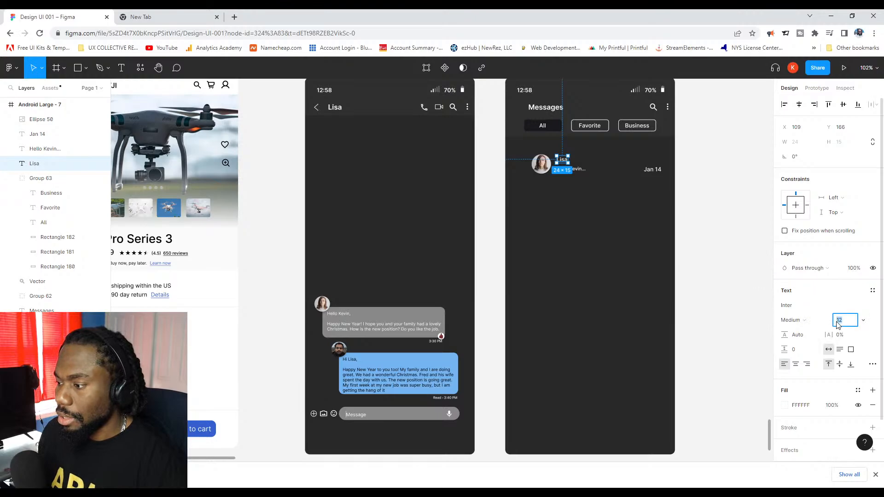
pyautogui.press('Return')
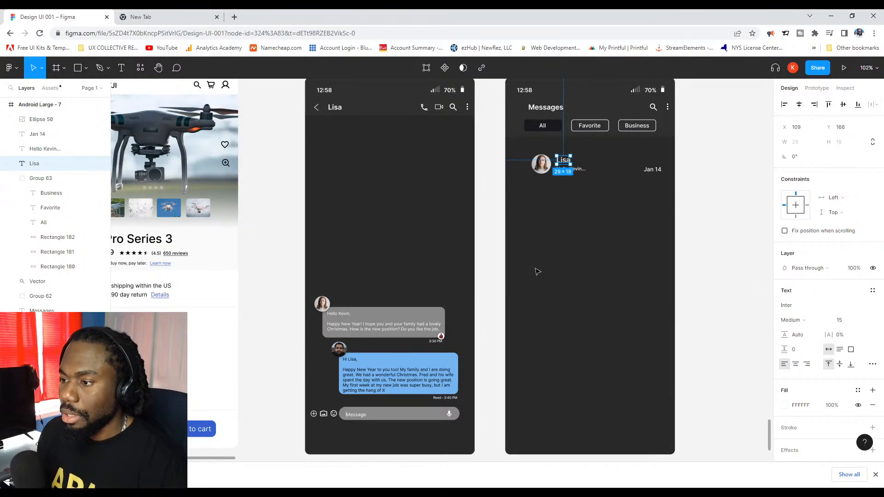
# Set the font size of the message preview text under the contact name to 12.
pyautogui.scroll(1, 585, 196)
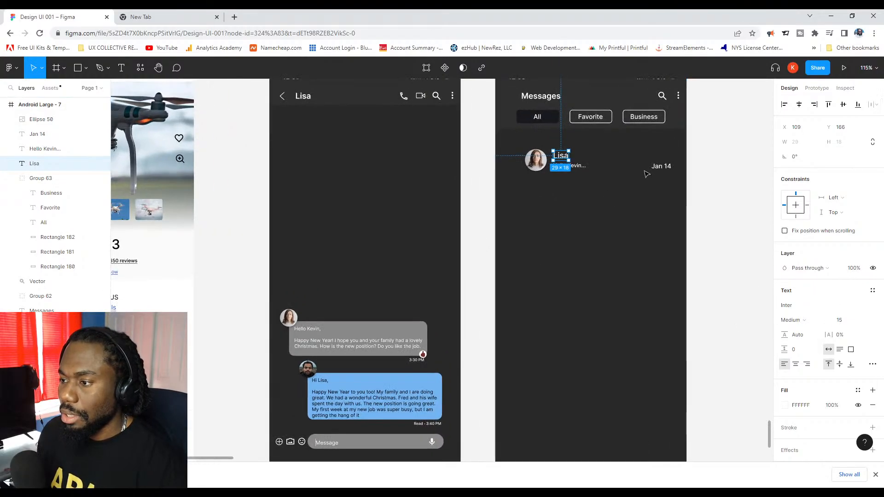
pyautogui.click(584, 165)
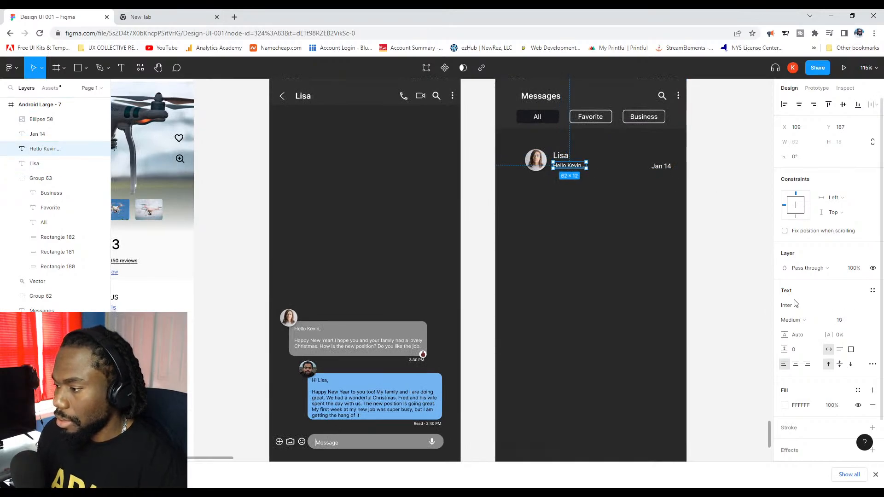
pyautogui.click(838, 321)
pyautogui.press('Return')
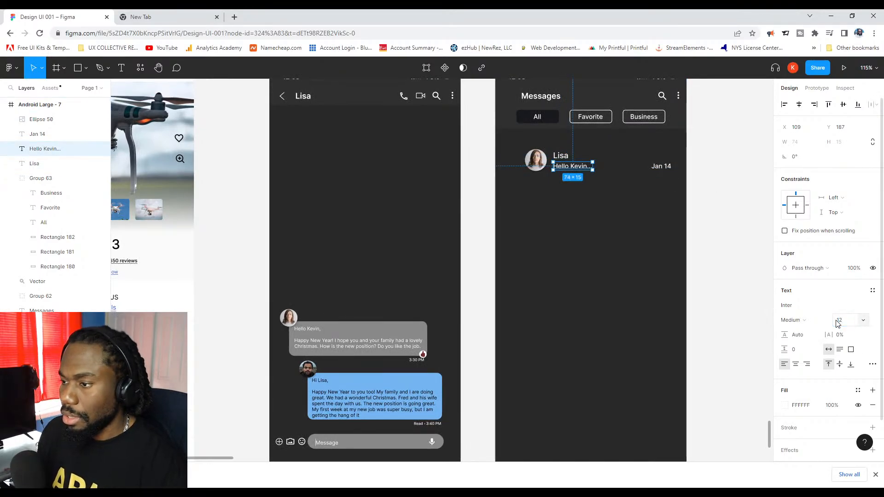
pyautogui.scroll(-2, 645, 226)
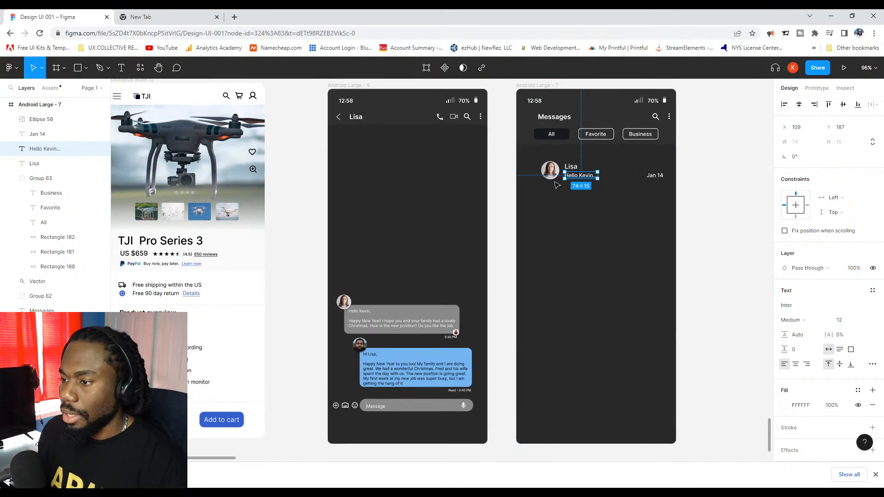
# Shift the avatar, contact name and message preview together to align with the All tab's left edge, with the avatar at X 40.
pyautogui.click(556, 178)
pyautogui.scroll(5, 556, 177)
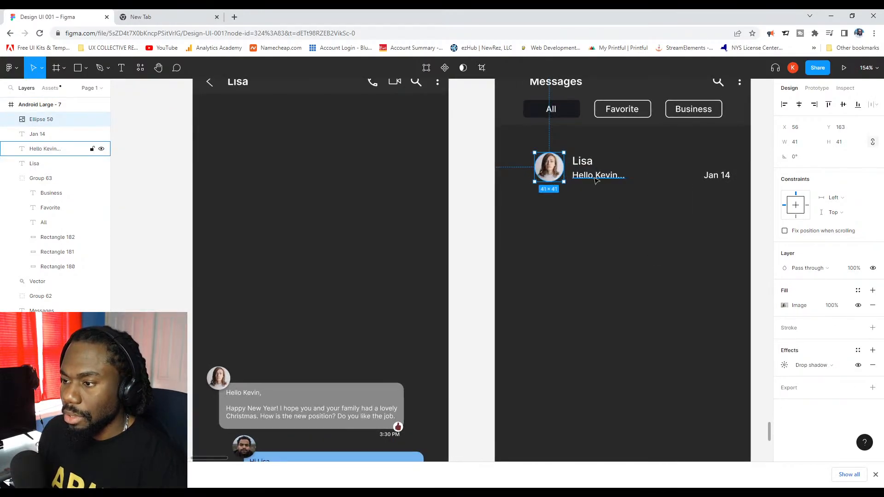
pyautogui.moveTo(645, 192); pyautogui.dragTo(544, 171)
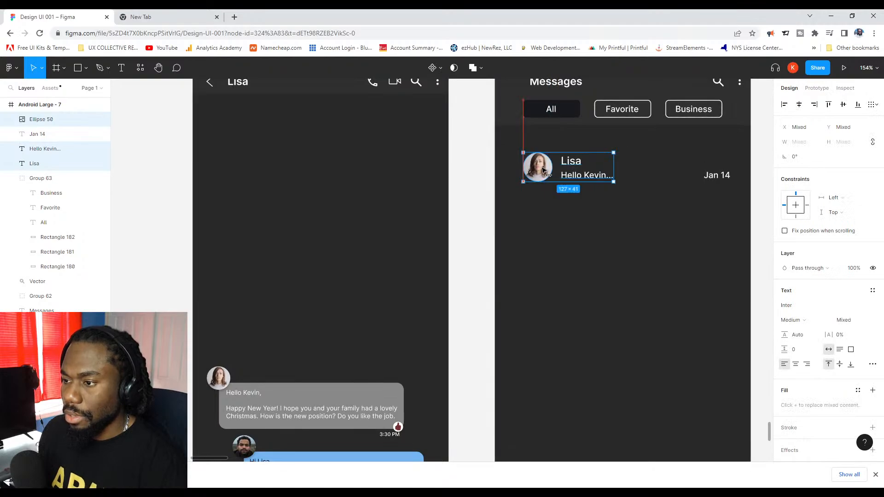
pyautogui.click(657, 237)
# Move the Jan 14 date up to Y 168, level with the contact name, keeping X at 294.
pyautogui.scroll(-5, 614, 211)
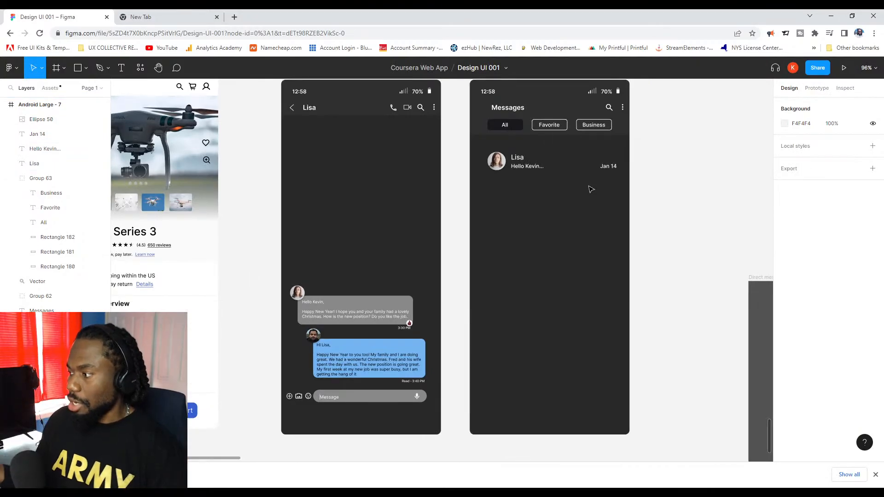
pyautogui.click(608, 166)
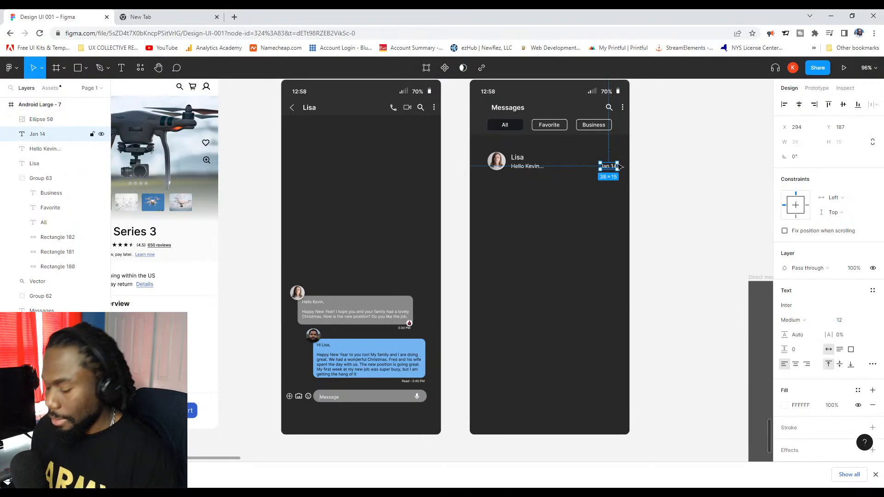
pyautogui.moveTo(616, 168); pyautogui.dragTo(617, 163)
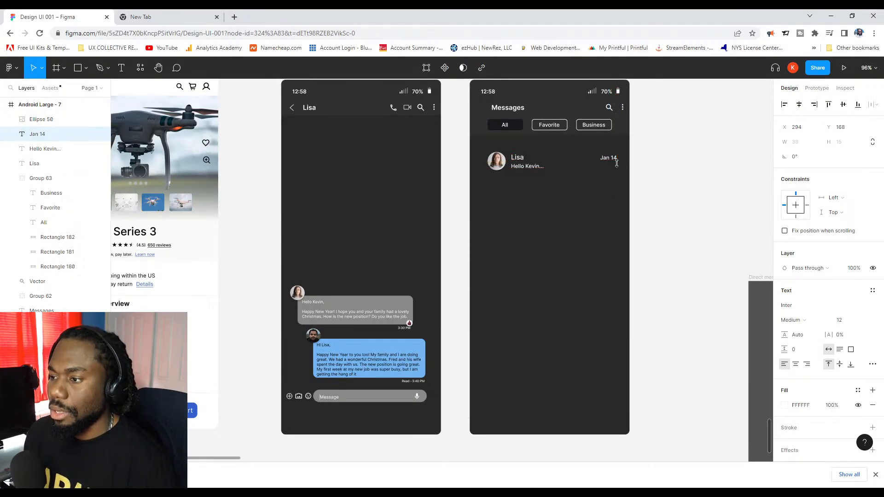
pyautogui.click(710, 173)
# Duplicate the whole conversation entry below the first, with its avatar at about Y 228, and change the copy's contact name to a different first name.
pyautogui.scroll(-1, 644, 191)
pyautogui.moveTo(645, 191); pyautogui.dragTo(506, 193)
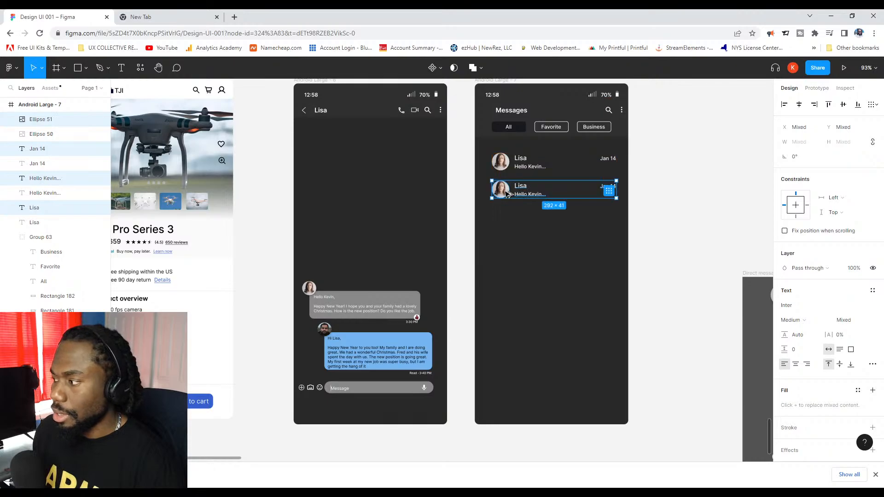
pyautogui.scroll(5, 508, 194)
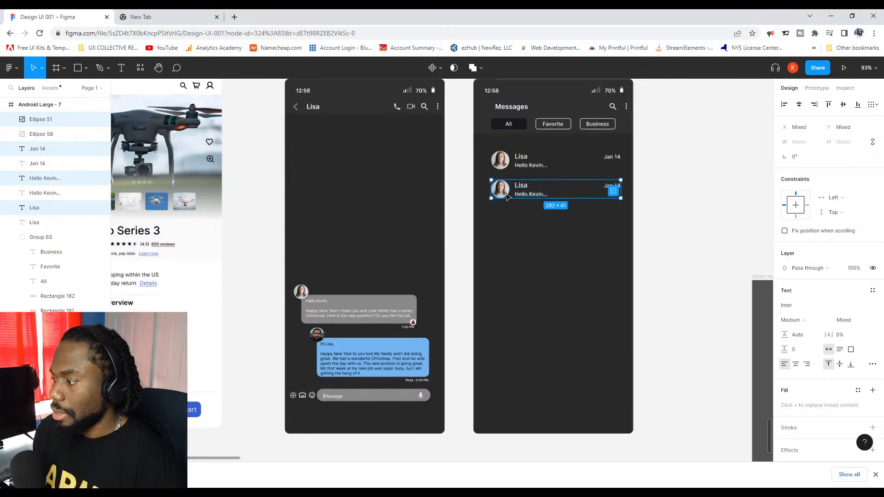
pyautogui.doubleClick(533, 182)
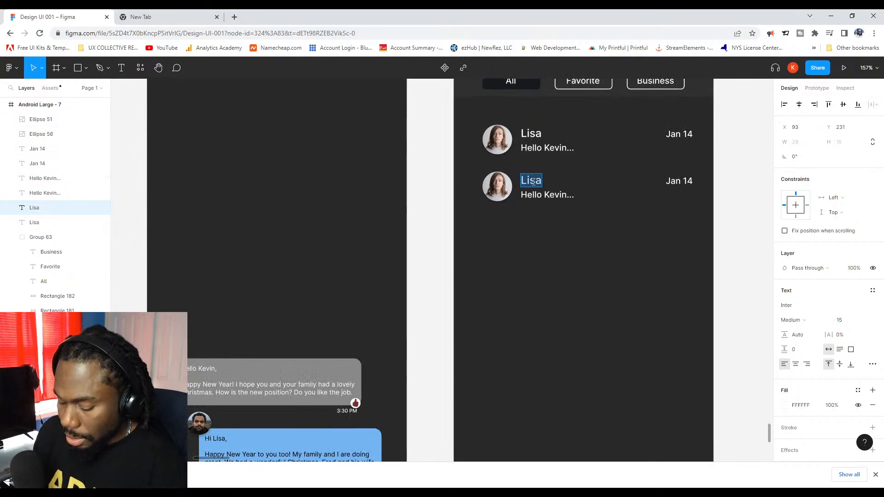
pyautogui.write('Daniel')
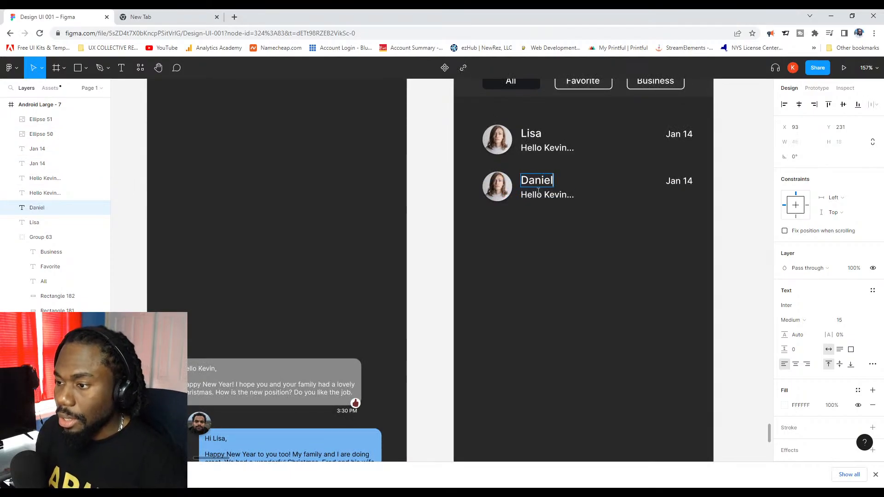
# Replace the second entry's avatar image fill with the portrait of a man holding his face in his hands.
pyautogui.doubleClick(504, 193)
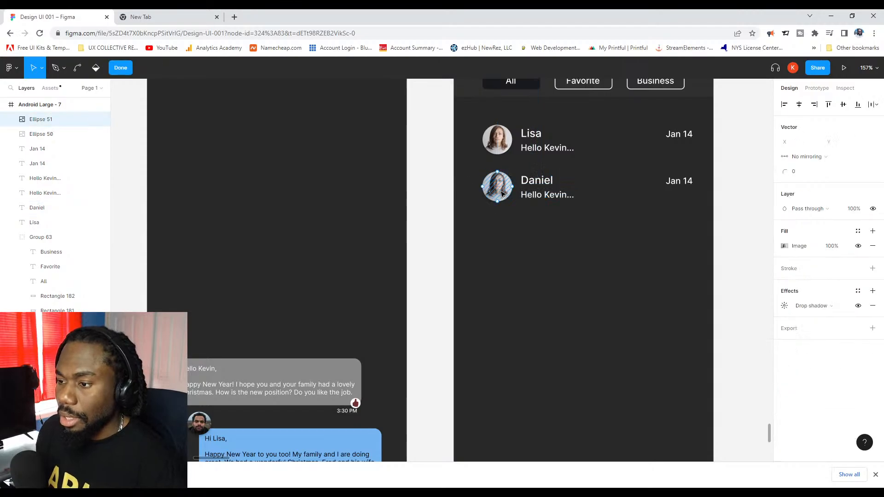
pyautogui.press('Escape')
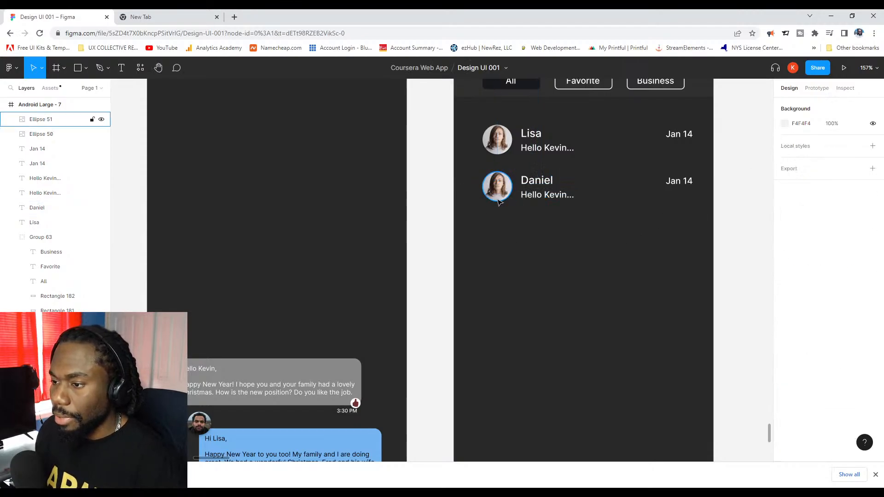
pyautogui.click(794, 305)
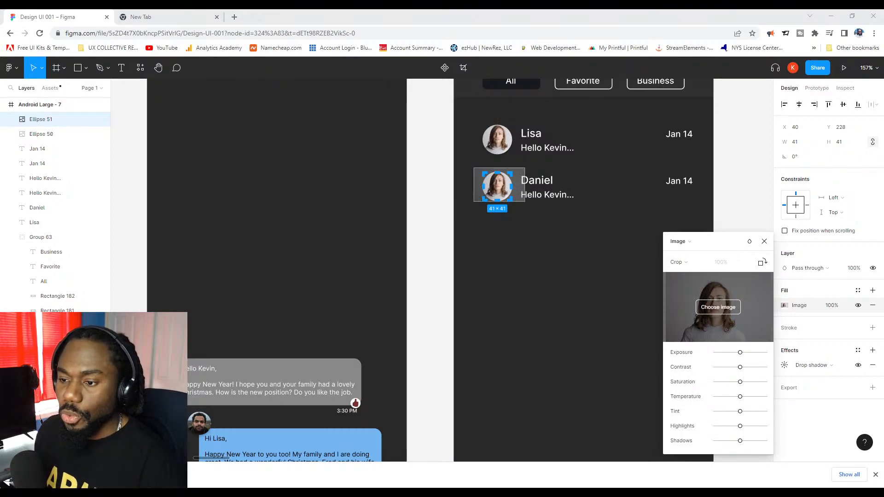
pyautogui.click(717, 307)
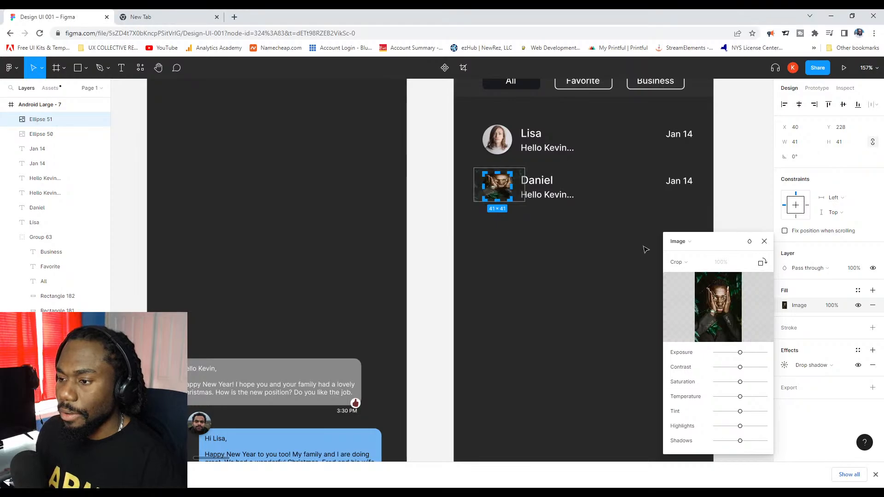
# Try Fit scaling on the second entry's avatar image, and settle on Fill.
pyautogui.click(700, 263)
pyautogui.click(688, 254)
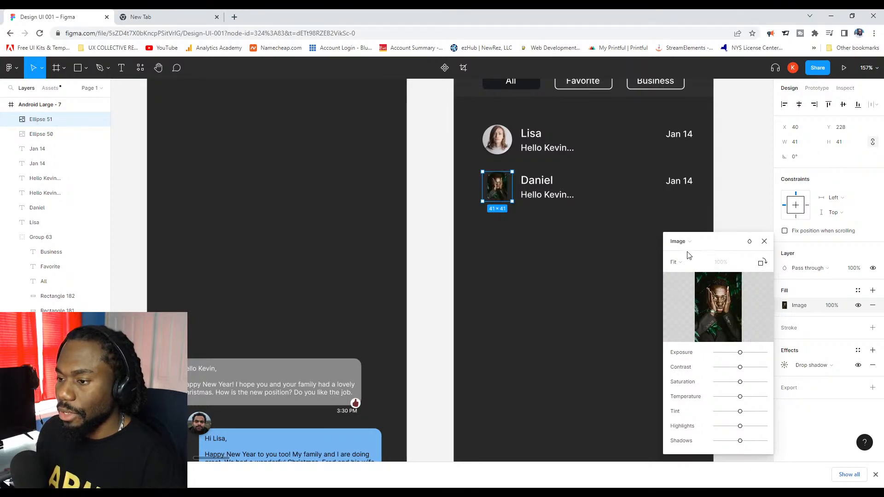
pyautogui.click(687, 256)
pyautogui.click(686, 251)
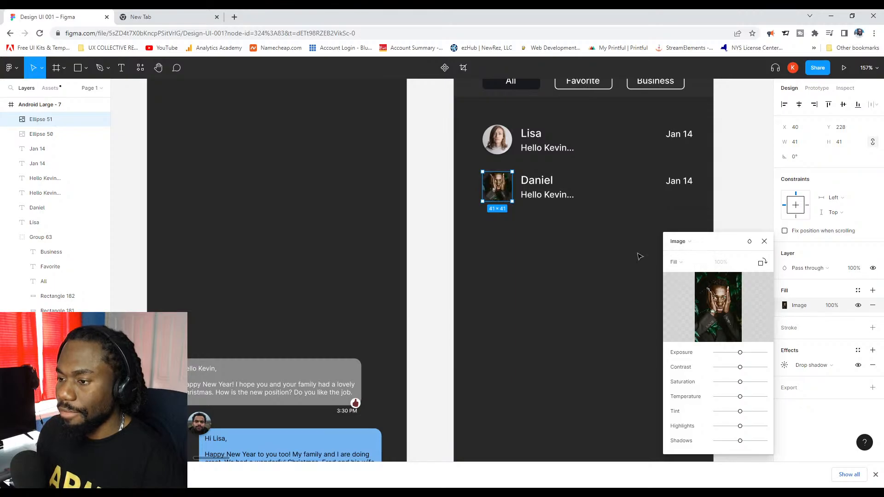
# Switch the second avatar's image to Crop mode and shift the photo slightly down so the face sits inside the circle.
pyautogui.scroll(3, 513, 232)
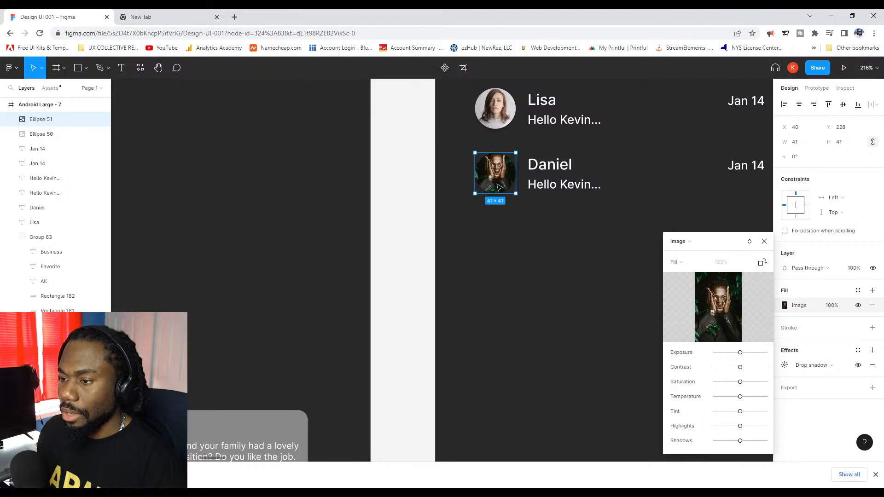
pyautogui.moveTo(735, 291)
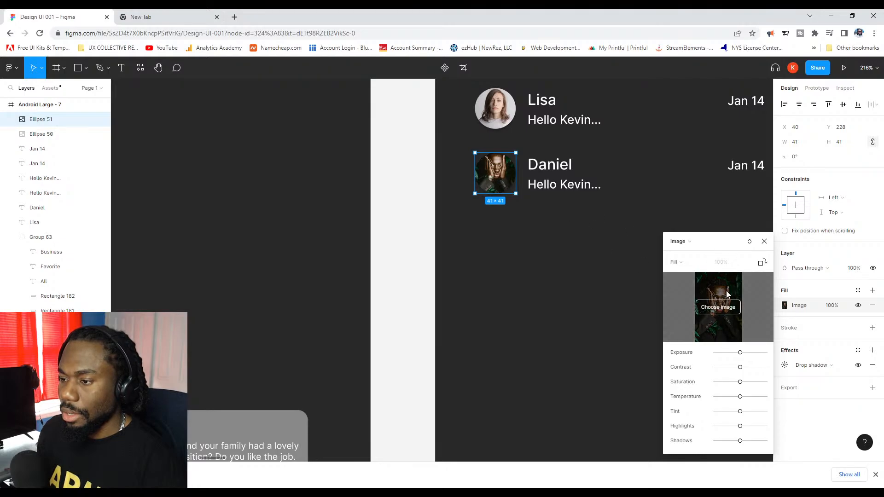
pyautogui.click(675, 262)
pyautogui.click(679, 280)
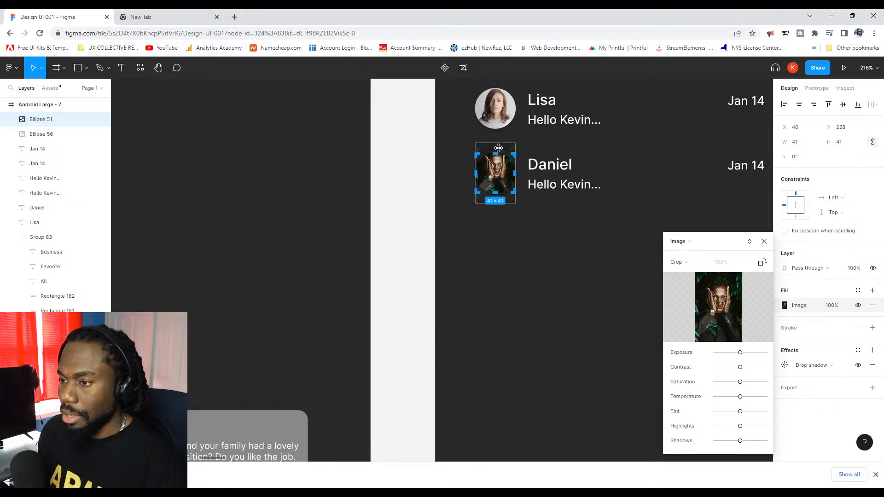
pyautogui.moveTo(504, 148); pyautogui.dragTo(505, 153)
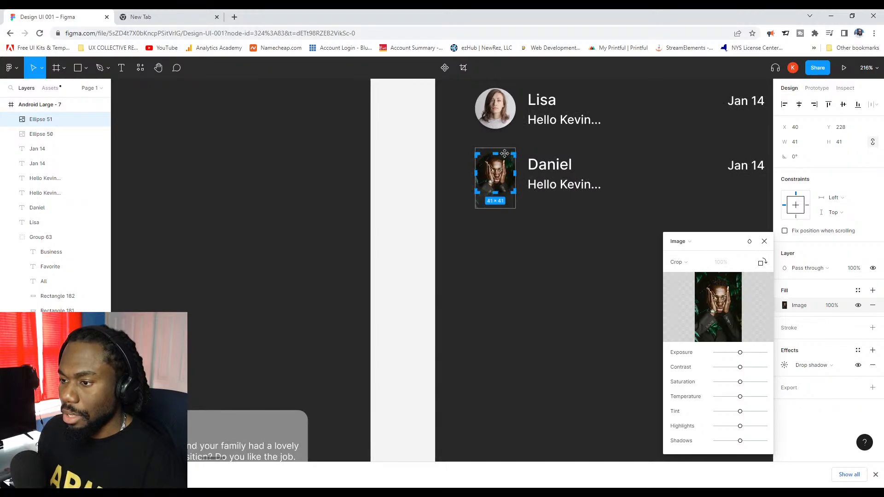
pyautogui.click(415, 169)
# Replace the greeting word in the second entry's message preview with "Hey whats good bro? when".
pyautogui.scroll(-2, 418, 170)
pyautogui.scroll(-1, 570, 215)
pyautogui.scroll(2, 572, 240)
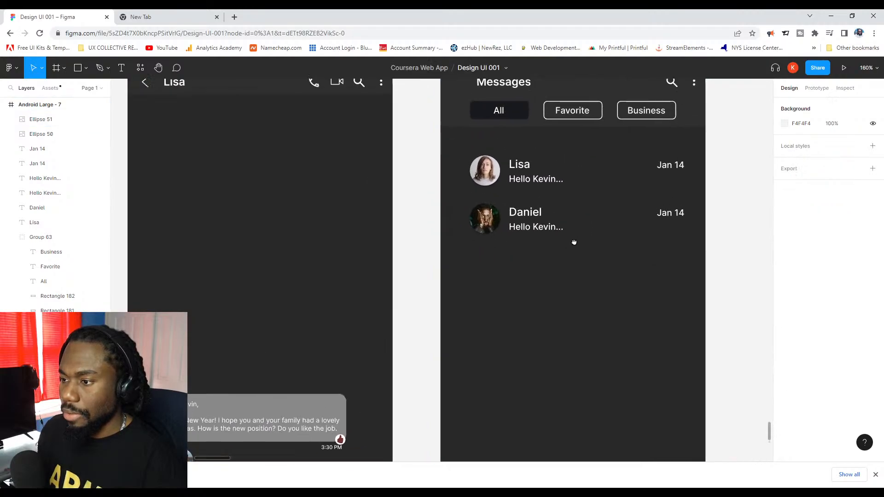
pyautogui.scroll(-1, 694, 243)
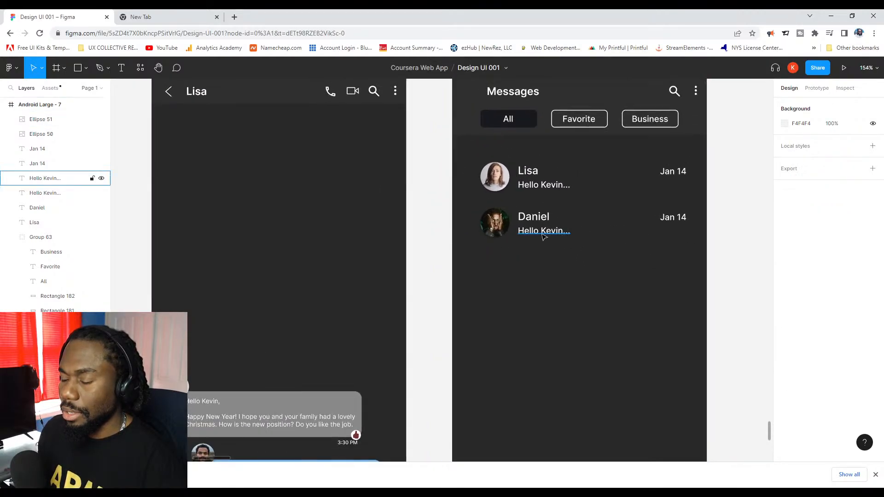
pyautogui.click(537, 231)
pyautogui.click(544, 232)
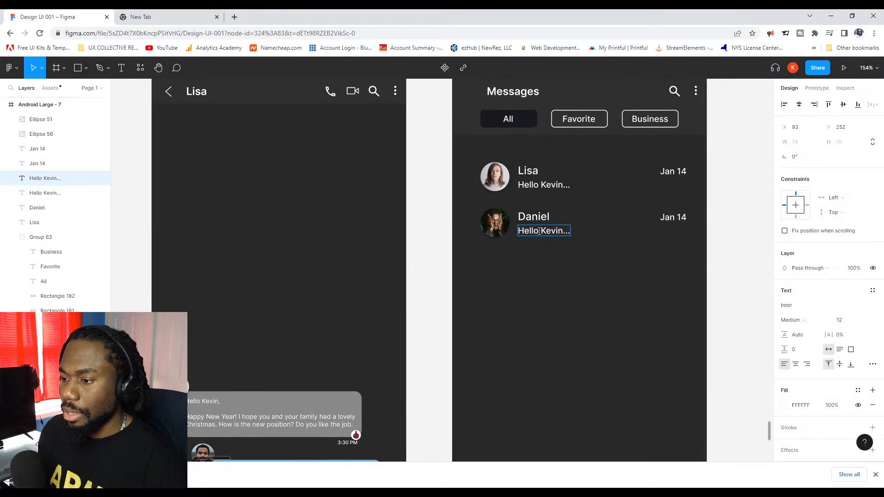
pyautogui.moveTo(540, 231); pyautogui.dragTo(521, 231)
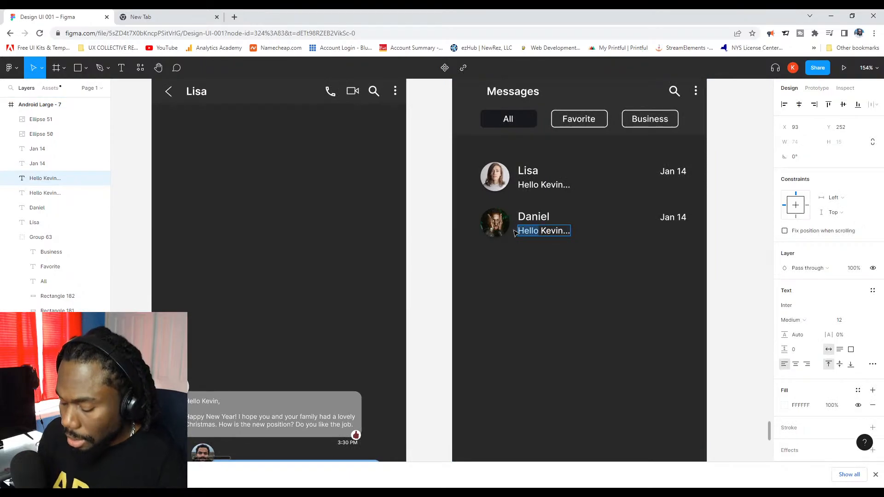
pyautogui.write('He')
pyautogui.write('y whats')
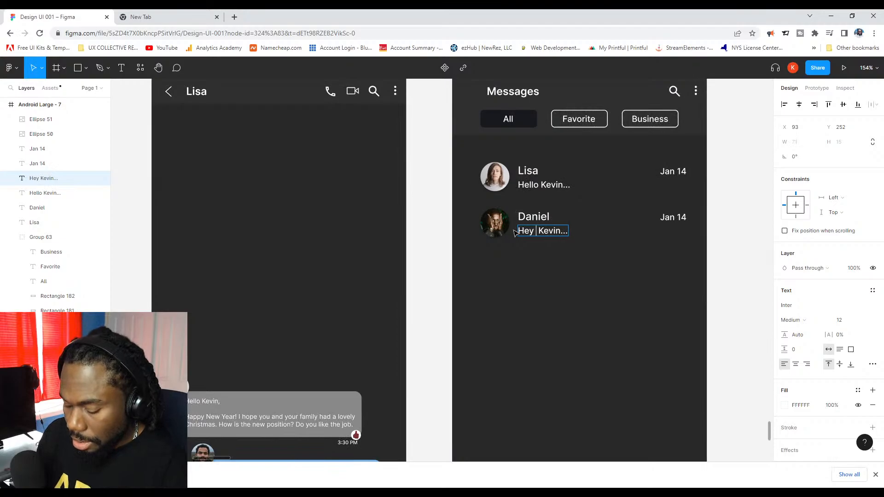
pyautogui.write(' good')
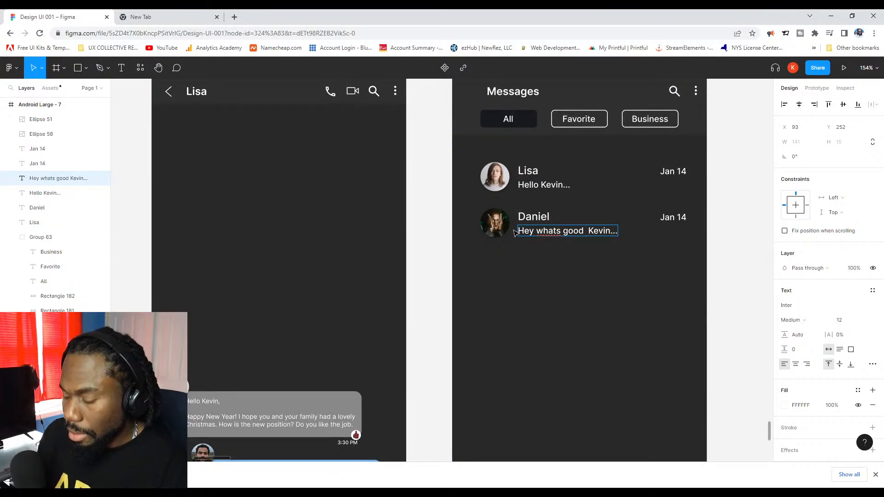
pyautogui.write(' bro')
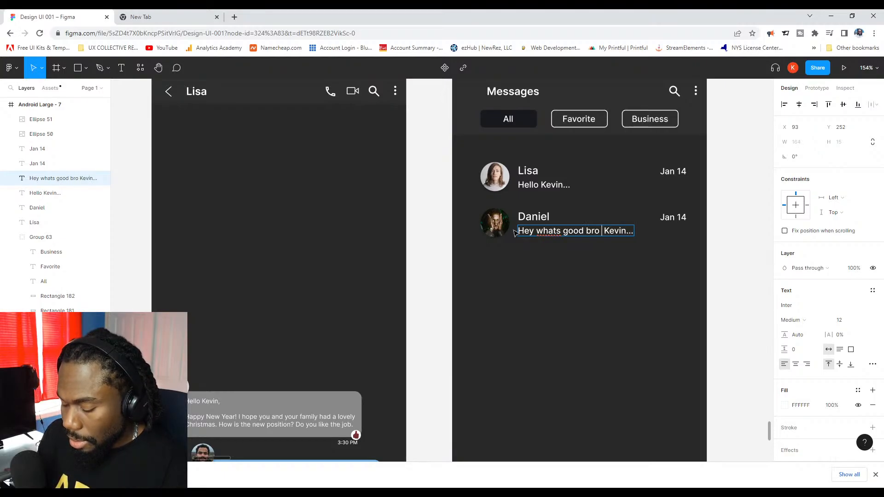
pyautogui.press('BackSpace')
pyautogui.write('?')
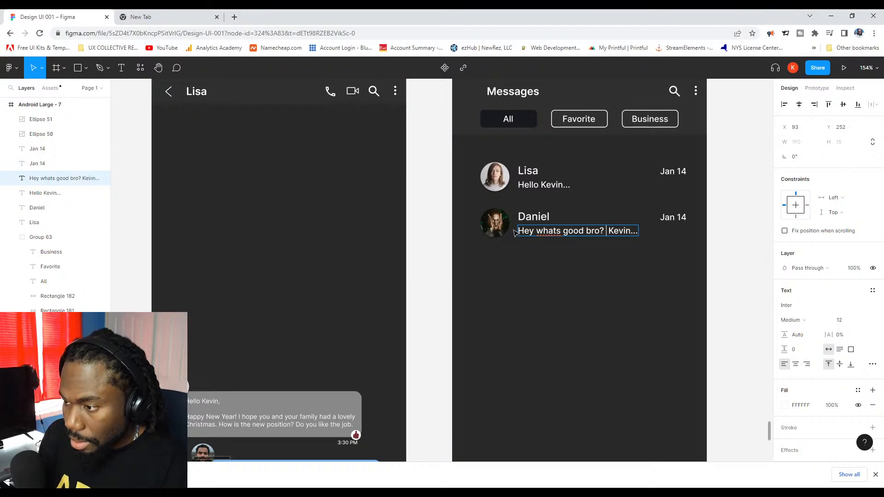
pyautogui.write(' whe ')
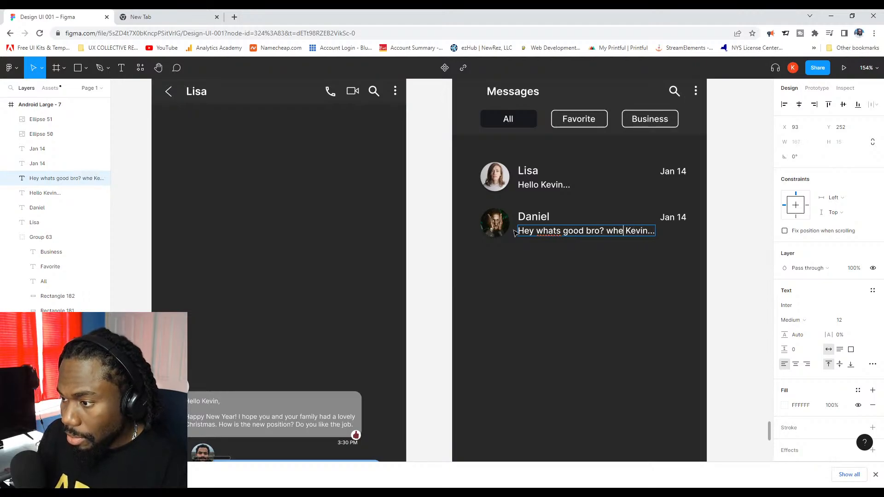
pyautogui.write('n')
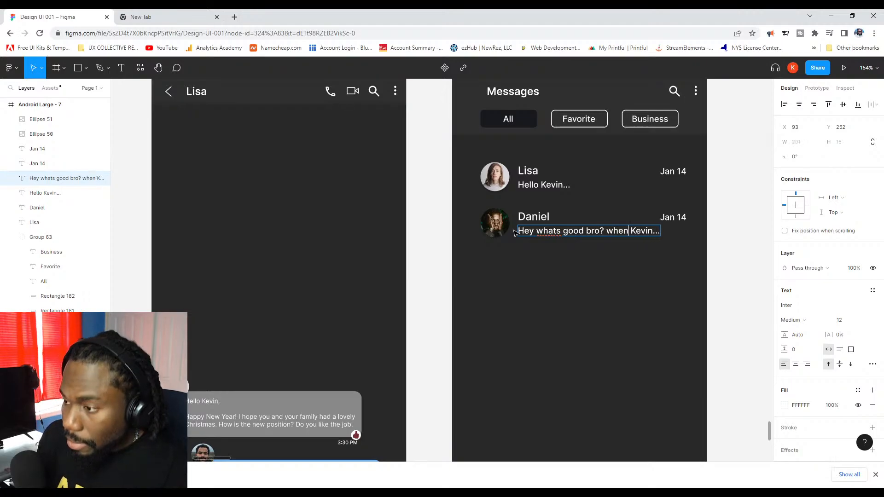
# Remove the recipient's name from the end of the second entry's preview so "when" runs straight into the ellipsis.
pyautogui.press('Delete')
pyautogui.press('Delete')
pyautogui.press('Delete')
pyautogui.press('Delete')
pyautogui.press('Delete')
pyautogui.press('Delete')
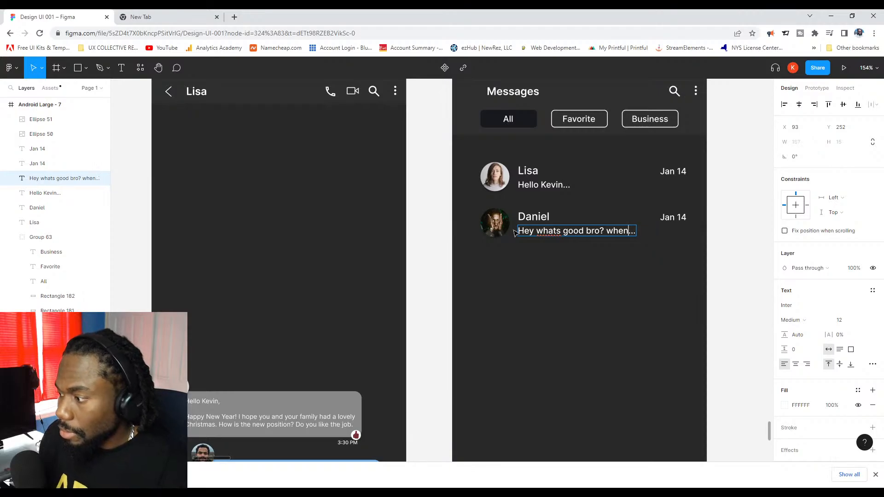
pyautogui.press('Escape')
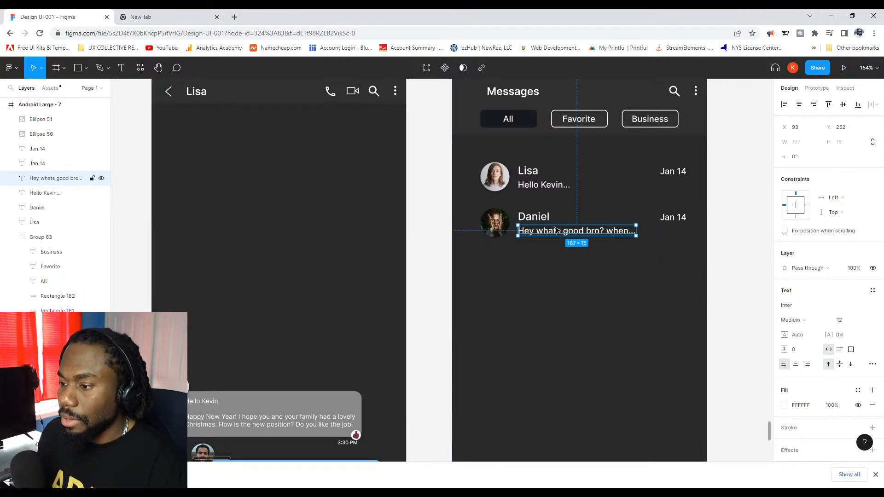
# Correct "whats" to "what's" in the second entry's message preview.
pyautogui.doubleClick(556, 231)
pyautogui.click(560, 233)
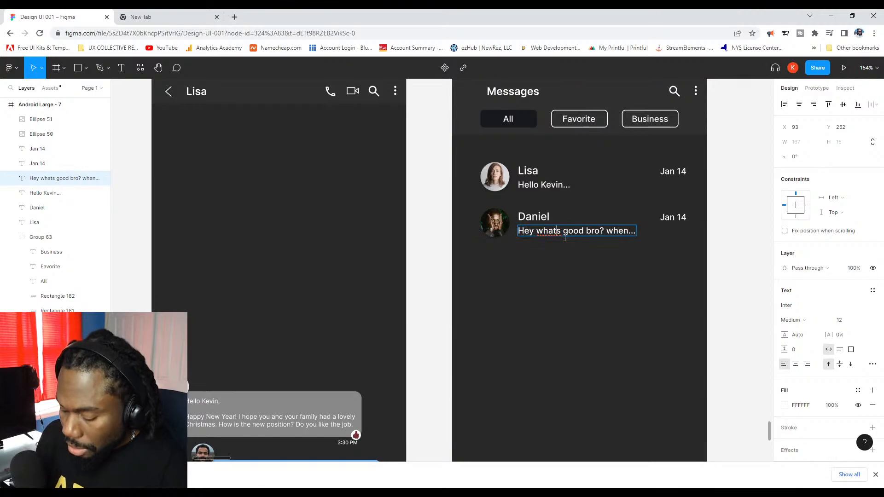
pyautogui.write("'")
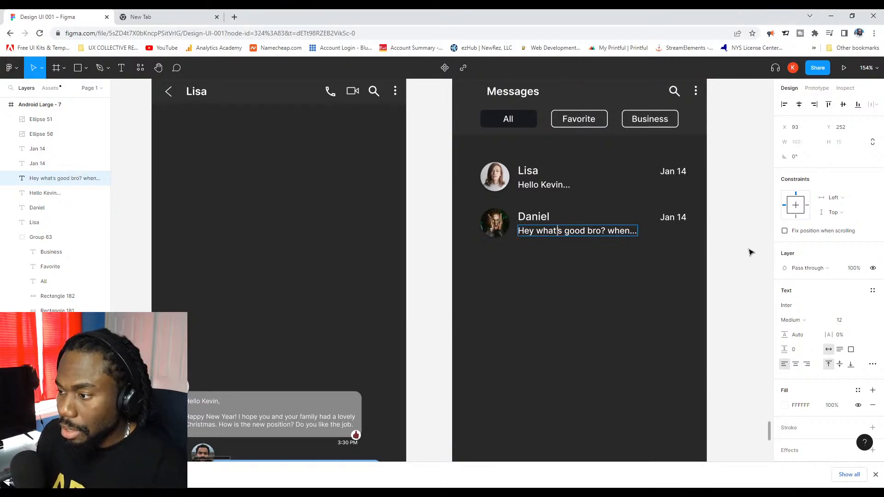
pyautogui.press('Escape')
# Duplicate the second conversation entry below itself, with its avatar at Y 293, and change the copy's contact name to a woman's first name.
pyautogui.scroll(-2, 616, 247)
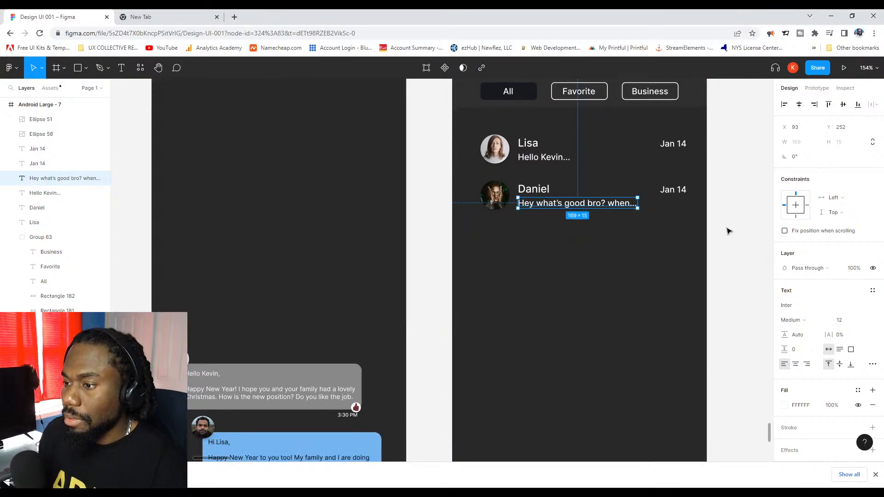
pyautogui.moveTo(727, 229); pyautogui.dragTo(501, 239)
pyautogui.click(574, 294)
pyautogui.click(533, 238)
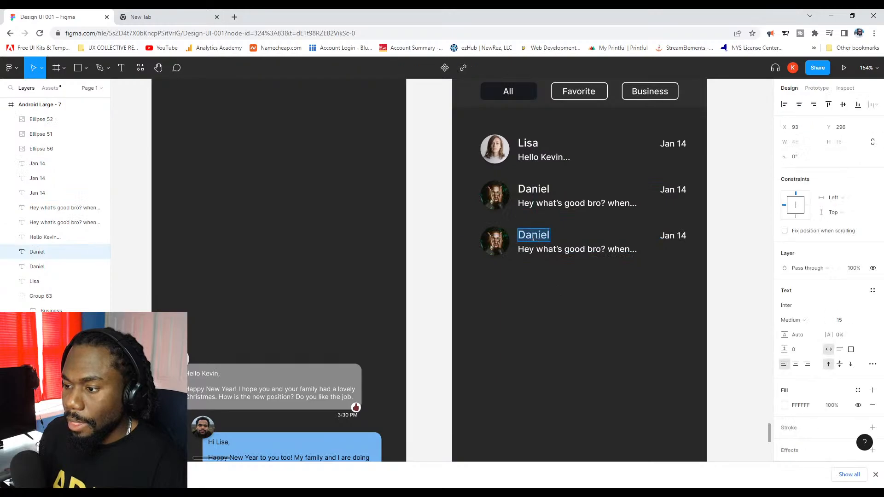
pyautogui.write('S')
pyautogui.press('BackSpace')
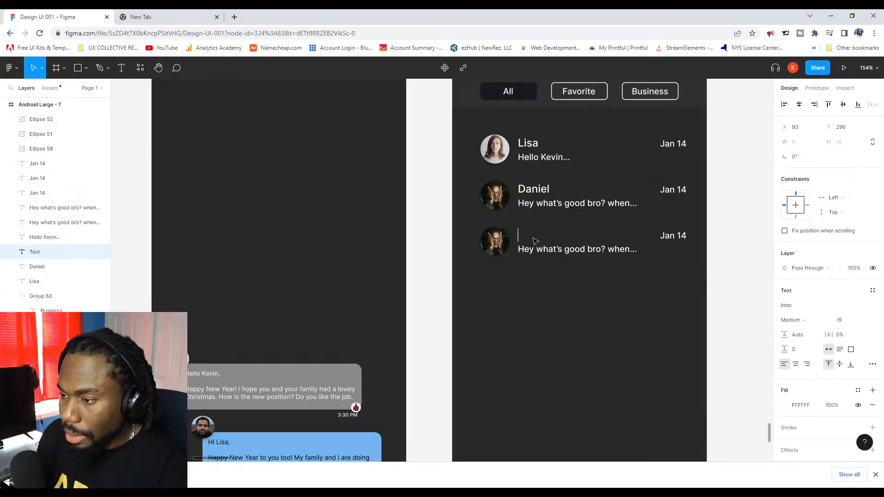
pyautogui.write('Sara')
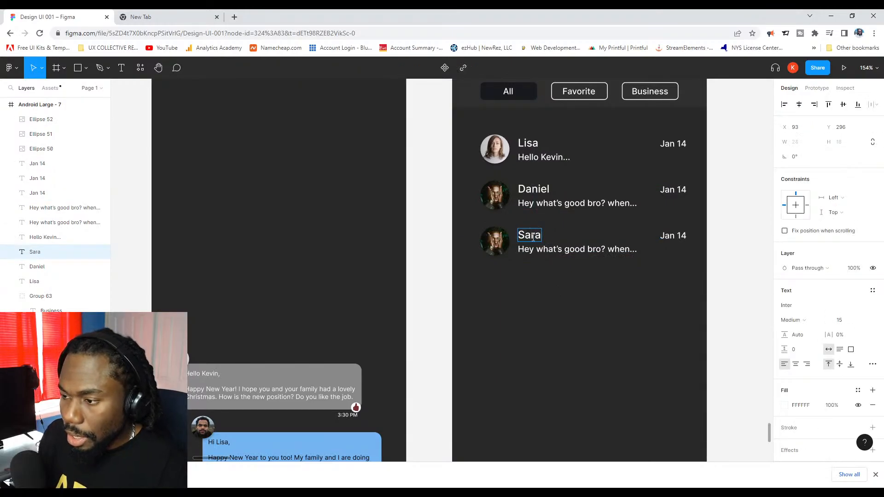
pyautogui.press('Escape')
# Replace the third entry's avatar image fill with the side-profile portrait of a woman with short blonde hair.
pyautogui.doubleClick(495, 241)
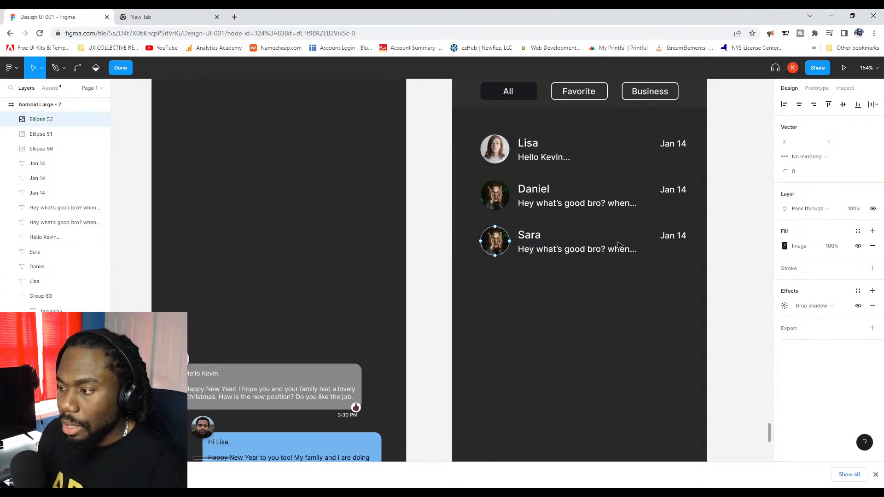
pyautogui.press('Escape')
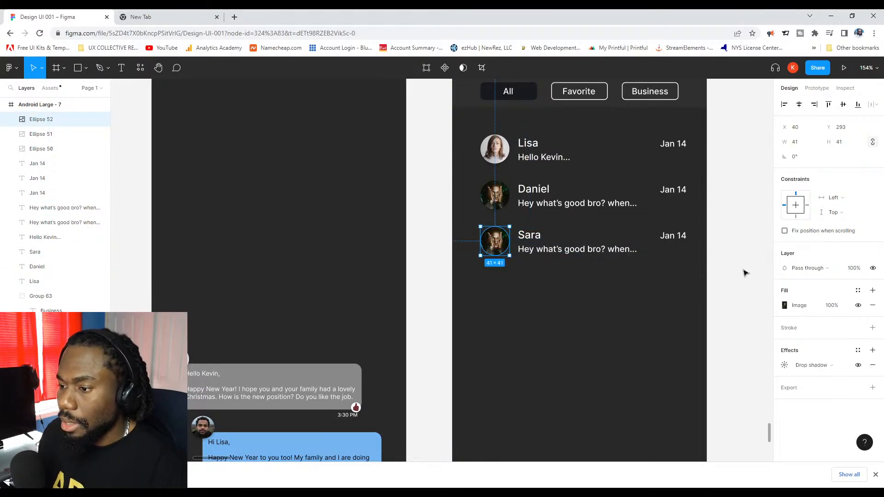
pyautogui.click(784, 305)
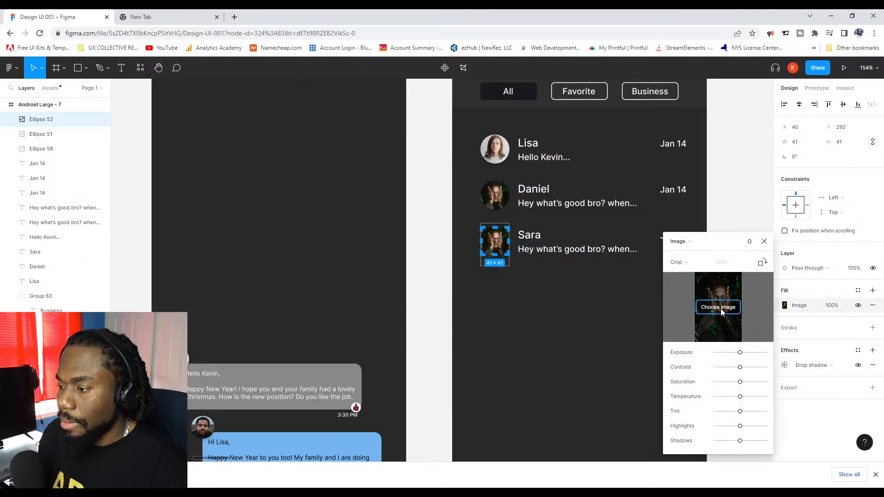
pyautogui.click(722, 310)
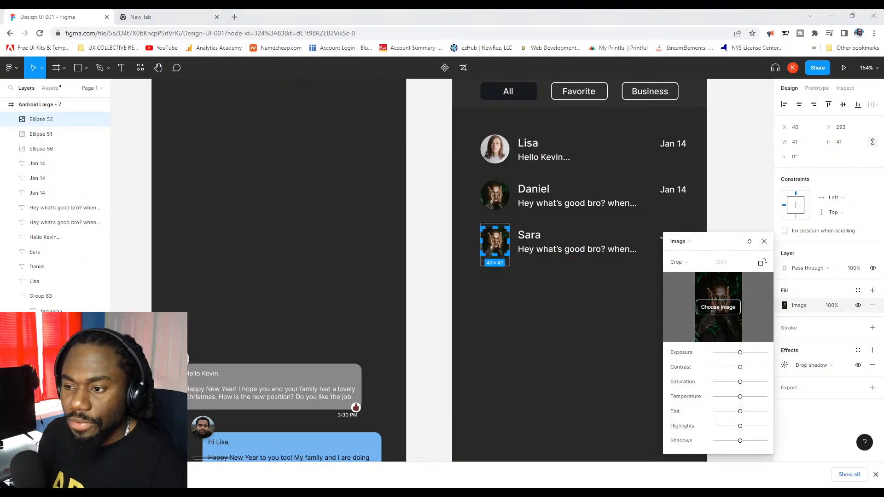
pyautogui.press('Return')
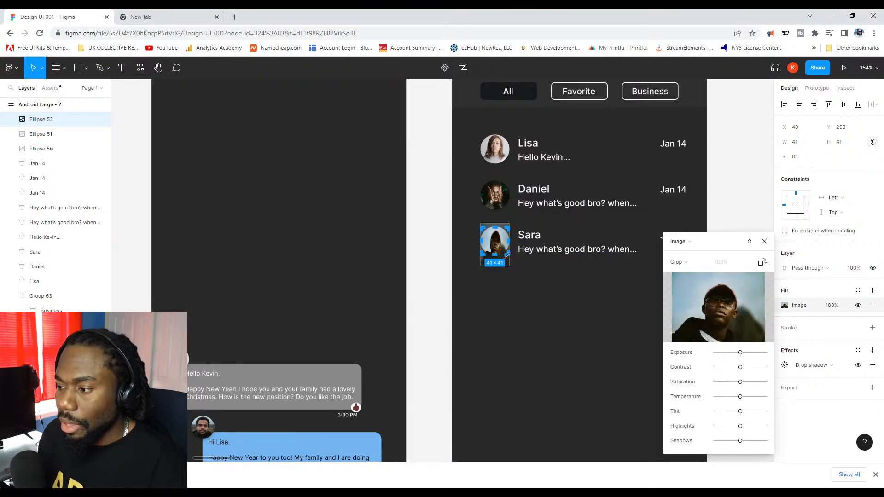
pyautogui.click(725, 312)
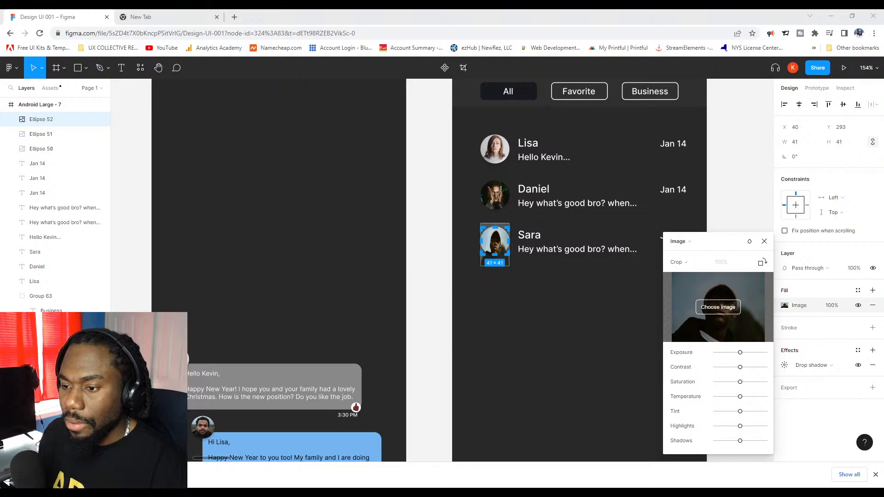
pyautogui.press('Escape')
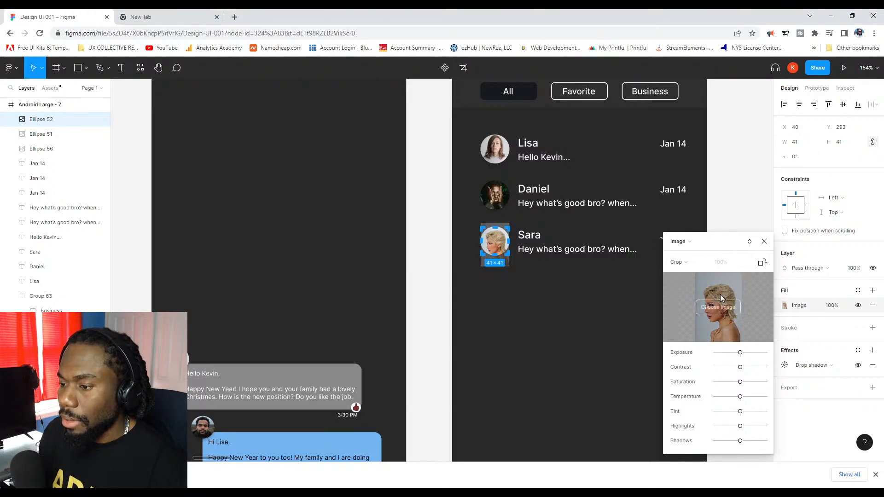
# Set the third avatar's image scaling to Fill and close its image settings.
pyautogui.click(695, 264)
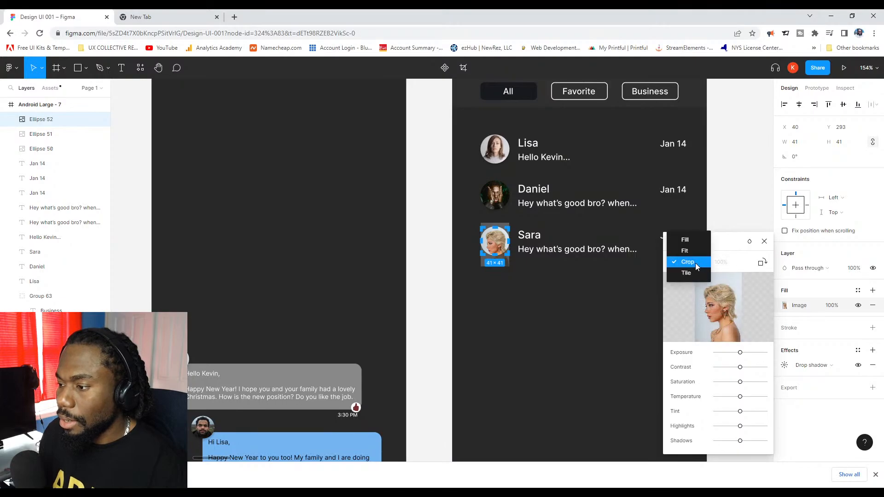
pyautogui.click(689, 241)
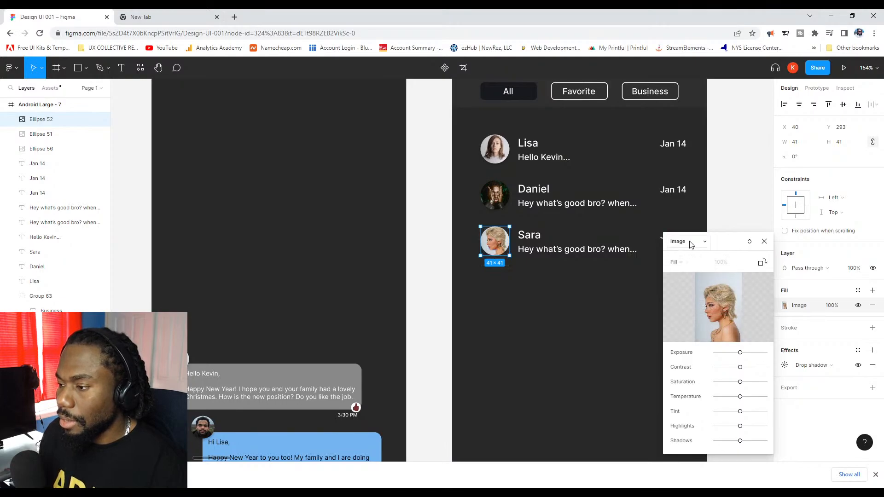
pyautogui.click(764, 241)
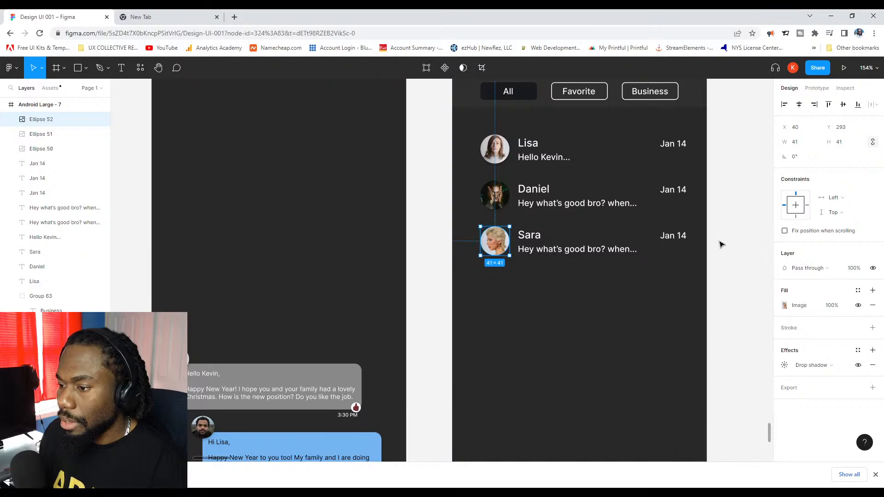
# Open the third entry's message preview for editing and select all of its text.
pyautogui.click(546, 252)
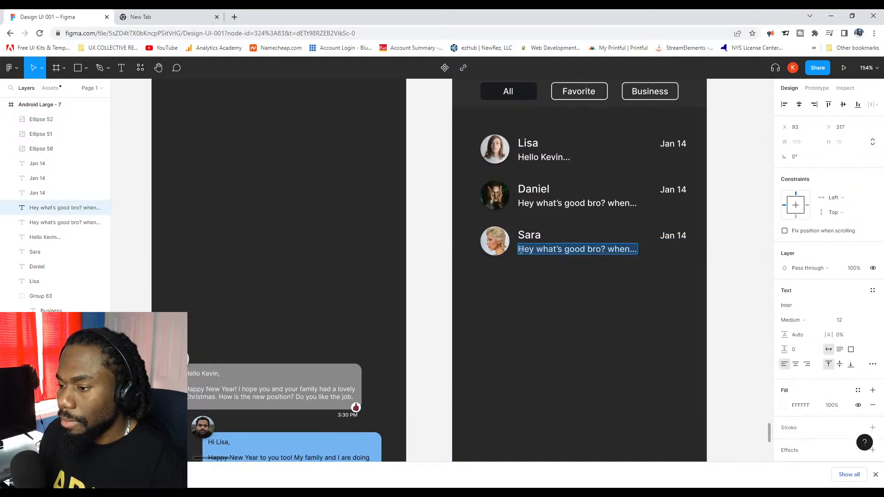
pyautogui.click(635, 249)
pyautogui.moveTo(635, 249); pyautogui.dragTo(518, 249)
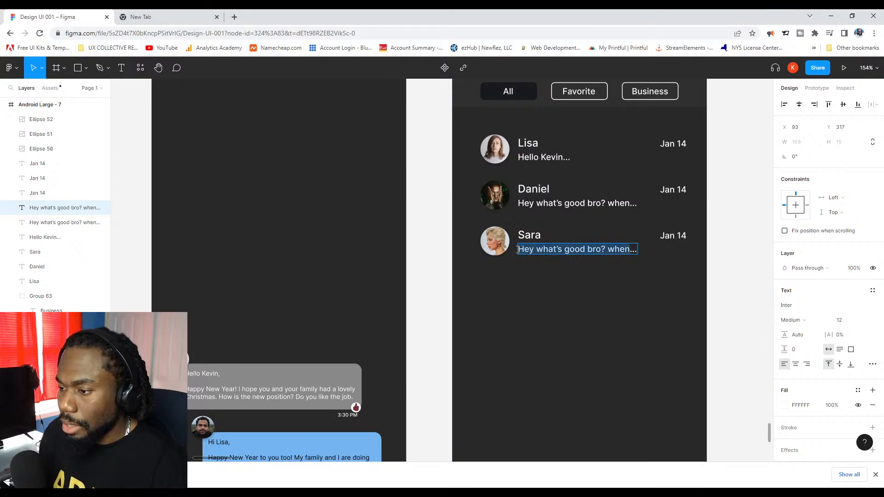
# Rewrite the third conversation's message preview as "You: Hi hun did you buy the...".
pyautogui.write('Hi ')
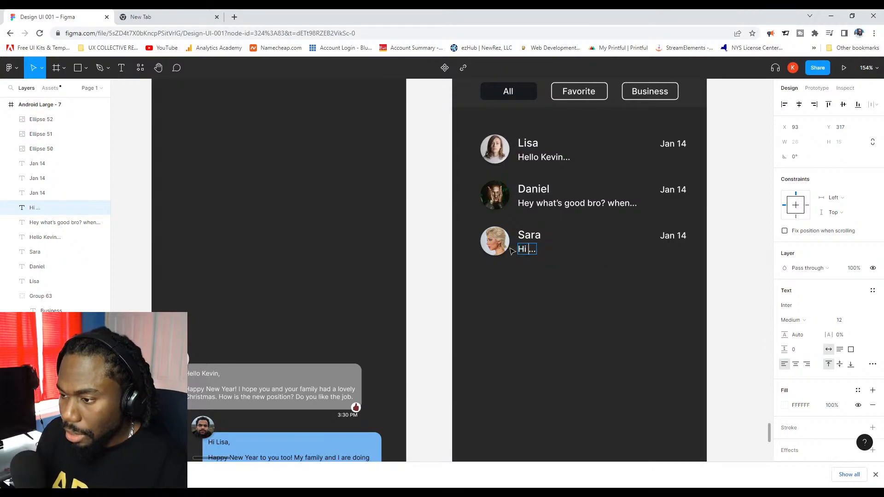
pyautogui.write('hun')
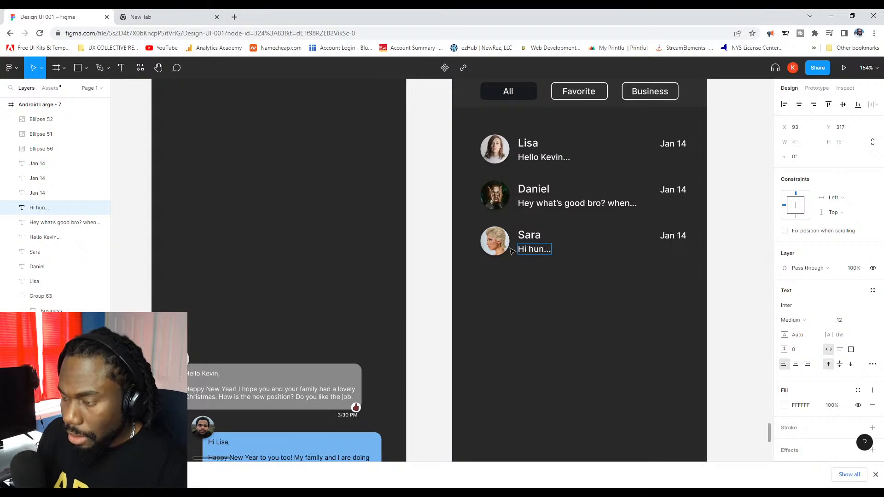
pyautogui.write(' did ')
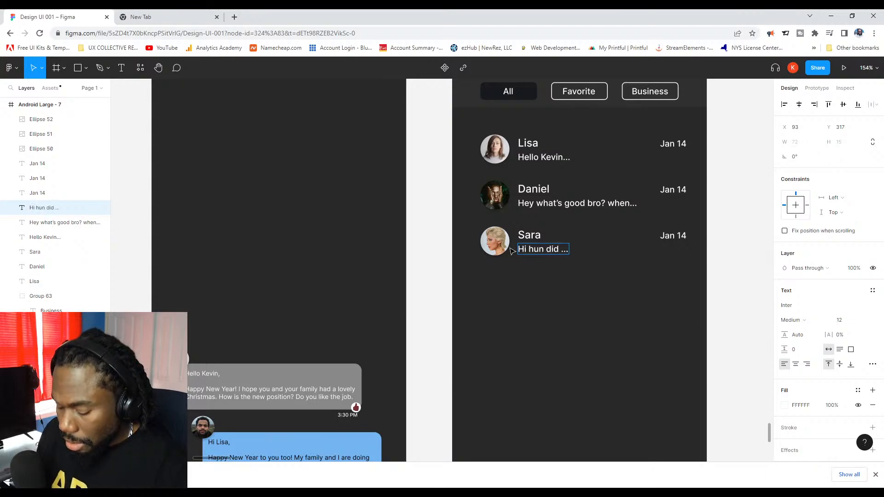
pyautogui.write('you ')
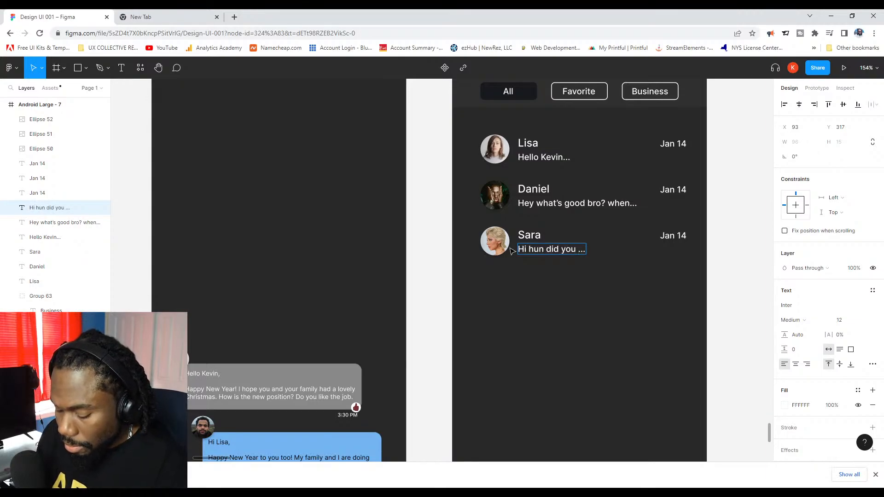
pyautogui.write('buy the')
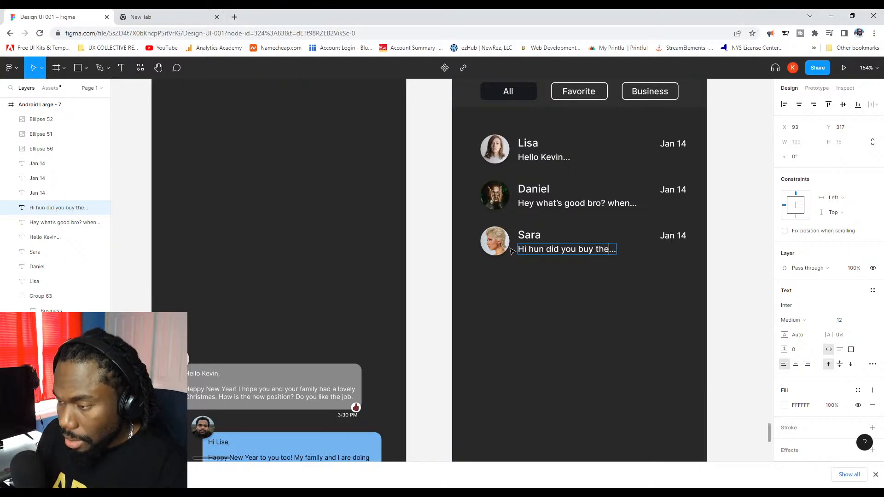
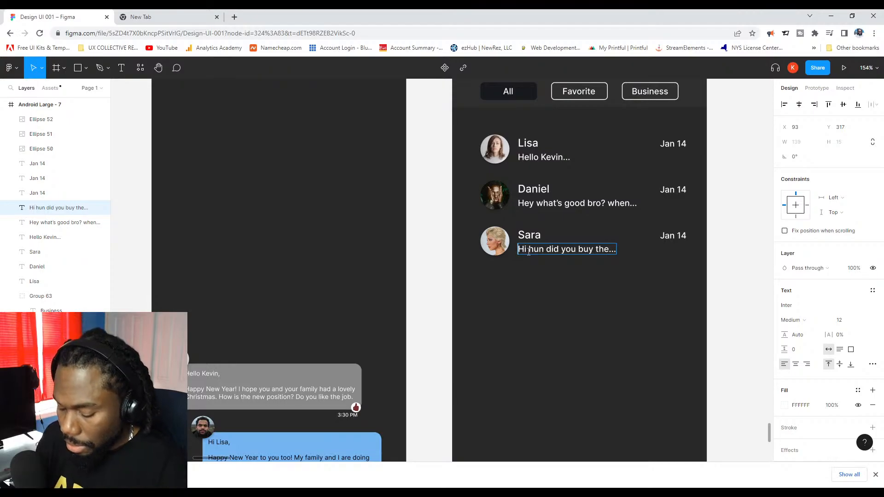
pyautogui.write('You')
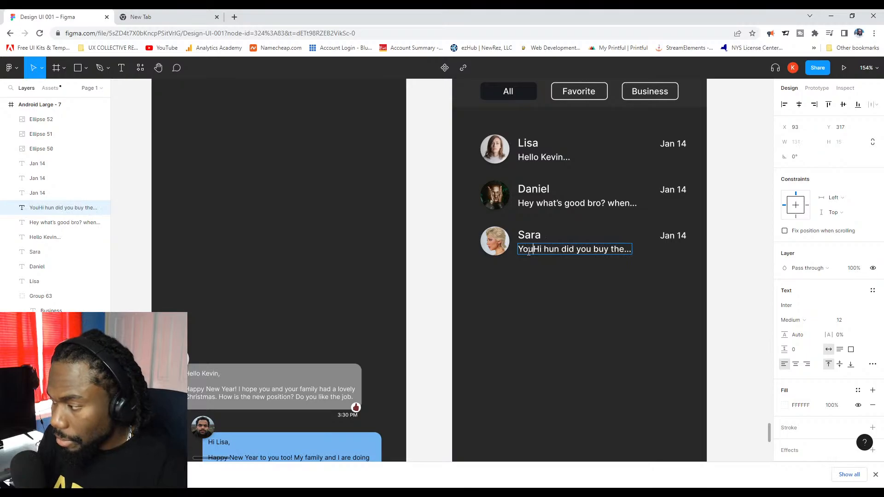
pyautogui.write(':')
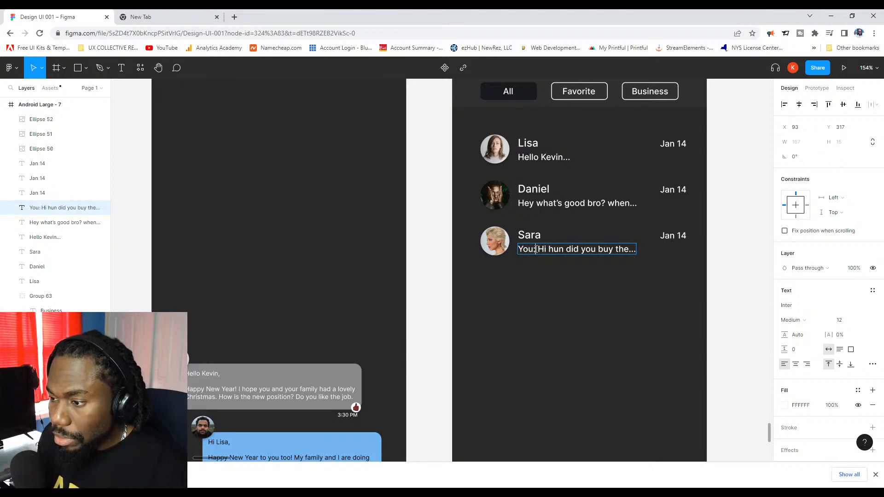
# Set the font size of the "You:" prefix in the third conversation's preview to 10.
pyautogui.moveTo(536, 249); pyautogui.dragTo(518, 249)
pyautogui.click(839, 320)
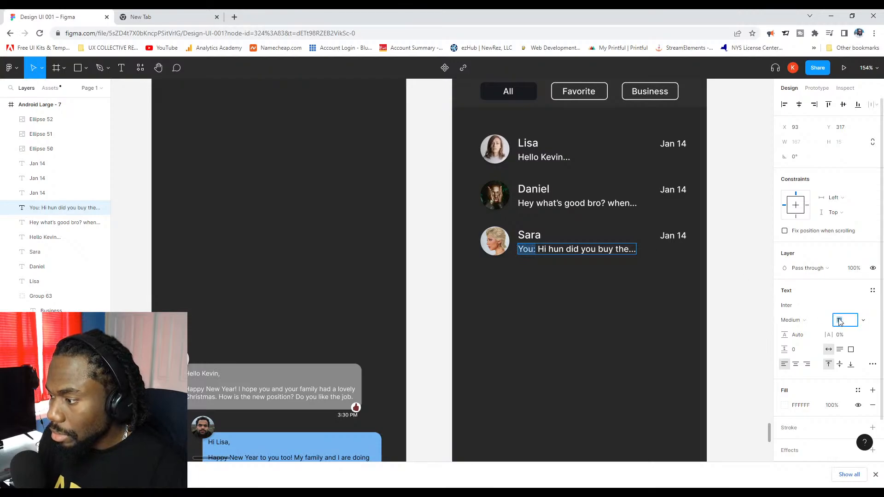
pyautogui.write('10')
pyautogui.press('Return')
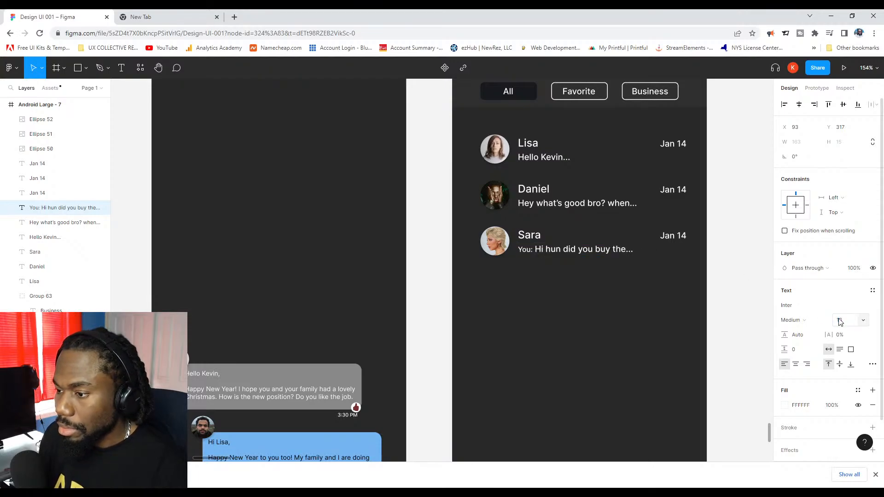
pyautogui.click(673, 236)
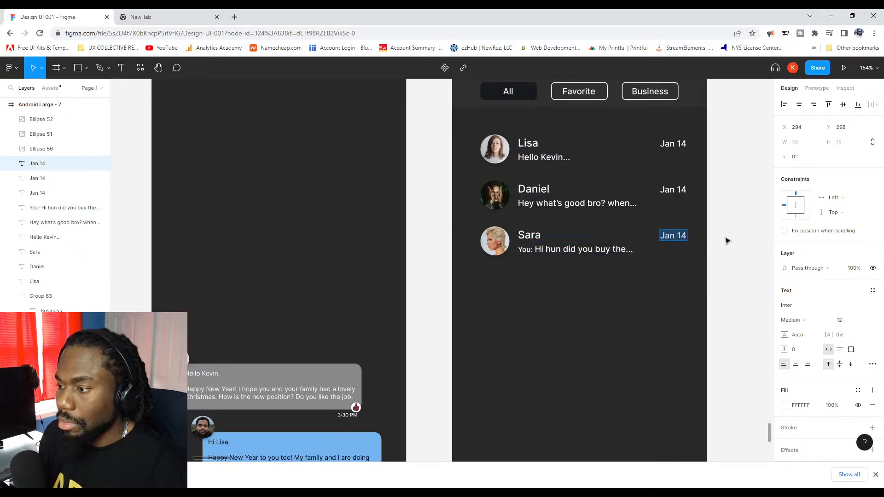
# Duplicate the third conversation row, placing the copy directly below it with the same spacing as the other rows.
pyautogui.click(728, 215)
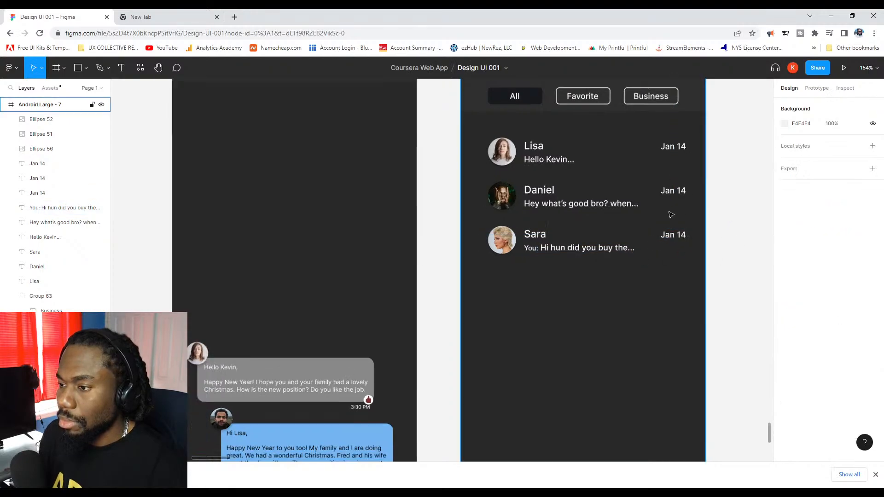
pyautogui.scroll(-2, 671, 214)
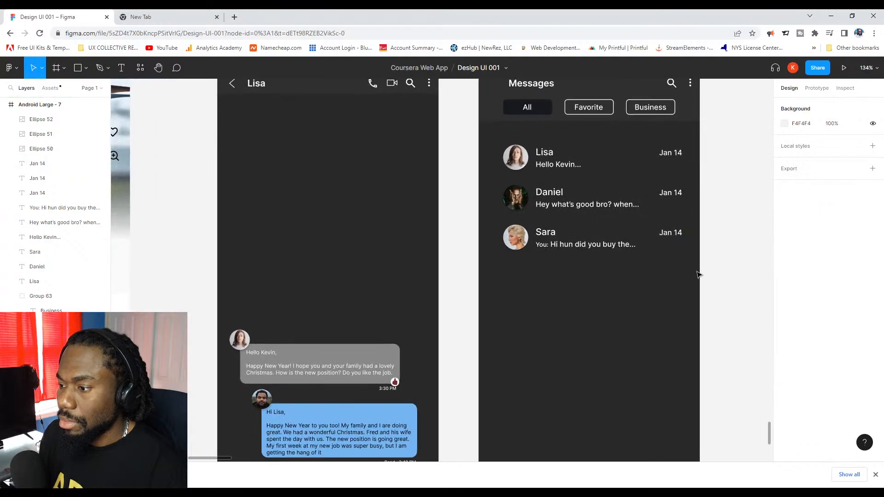
pyautogui.moveTo(697, 274); pyautogui.dragTo(521, 279)
# Replace the fourth row's avatar image with the portrait photo of a woman wearing glasses.
pyautogui.click(519, 279)
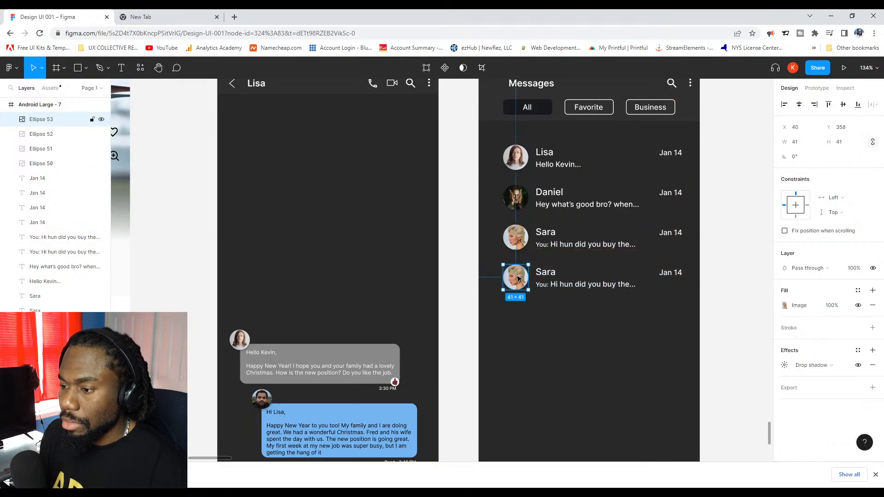
pyautogui.click(785, 306)
pyautogui.click(707, 308)
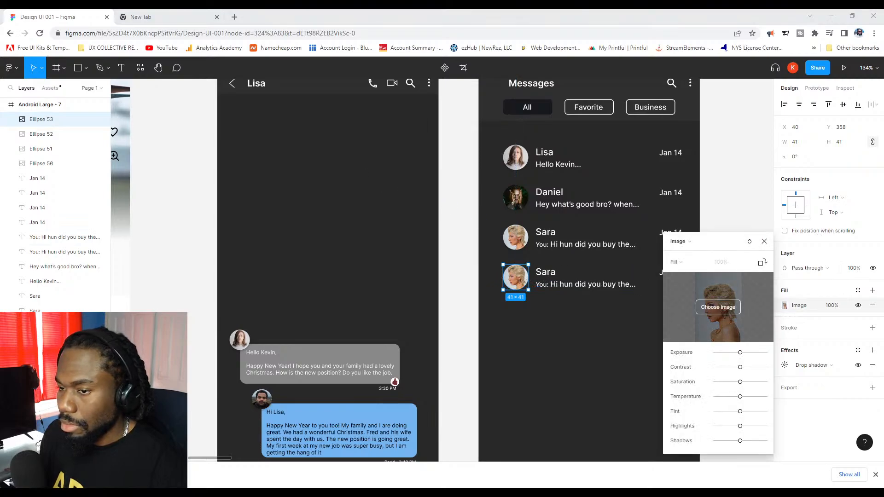
pyautogui.press('Return')
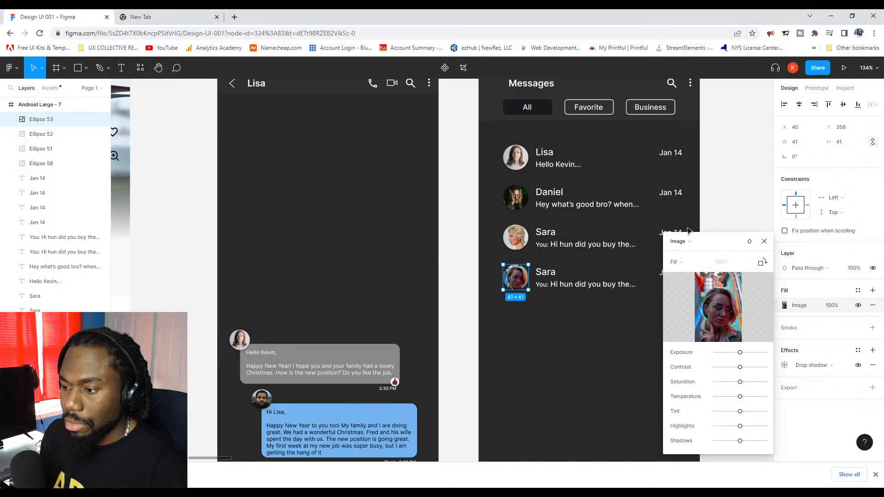
pyautogui.press('Escape')
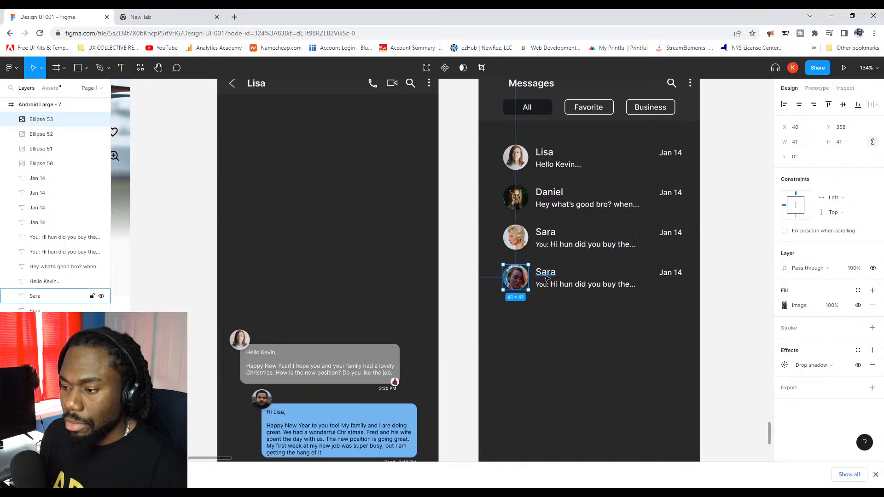
# Replace the contact name in the fourth conversation row with a different first name.
pyautogui.doubleClick(546, 275)
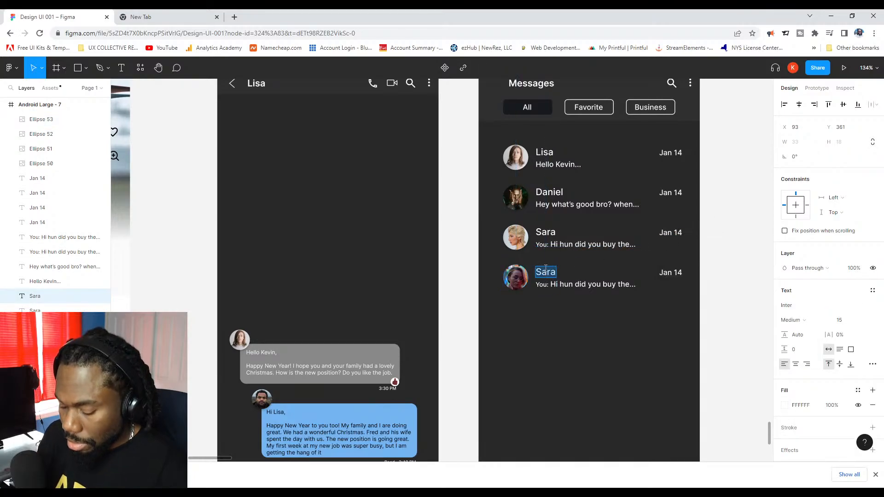
pyautogui.write('Vic')
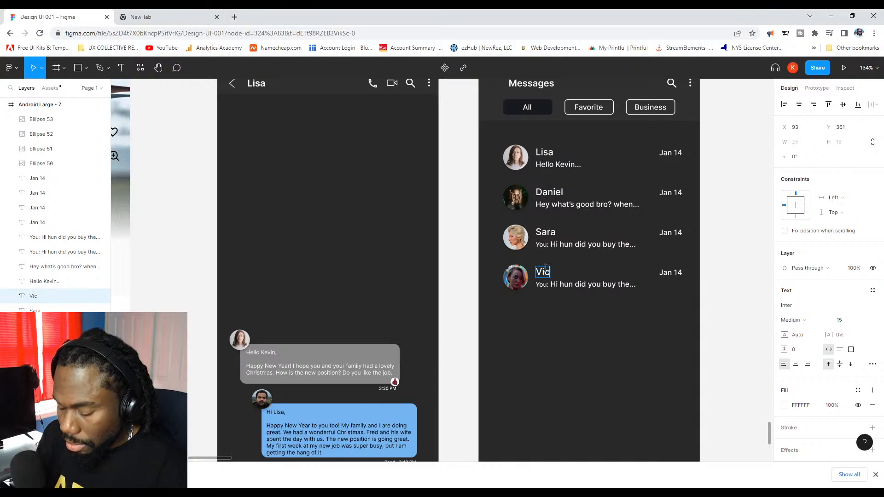
pyautogui.write('tor')
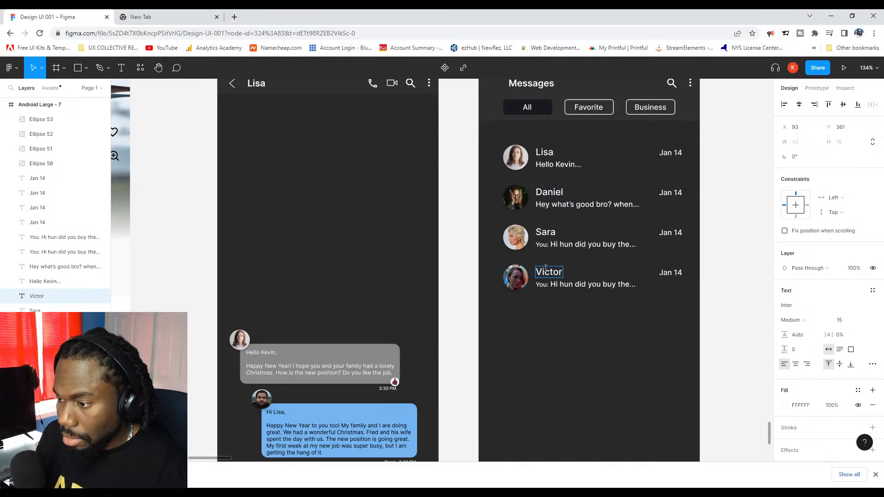
pyautogui.write('ia')
pyautogui.press('Escape')
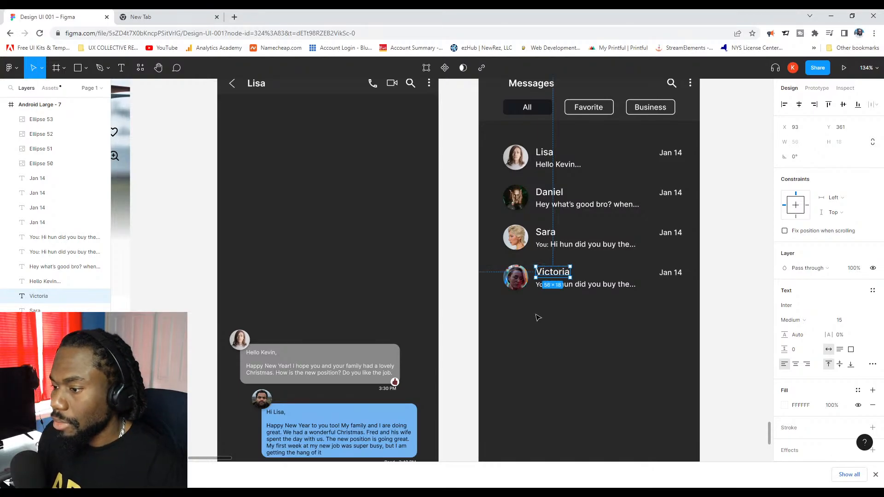
# Remove the "You:" prefix from the fourth conversation's message preview.
pyautogui.scroll(2, 550, 286)
pyautogui.click(557, 284)
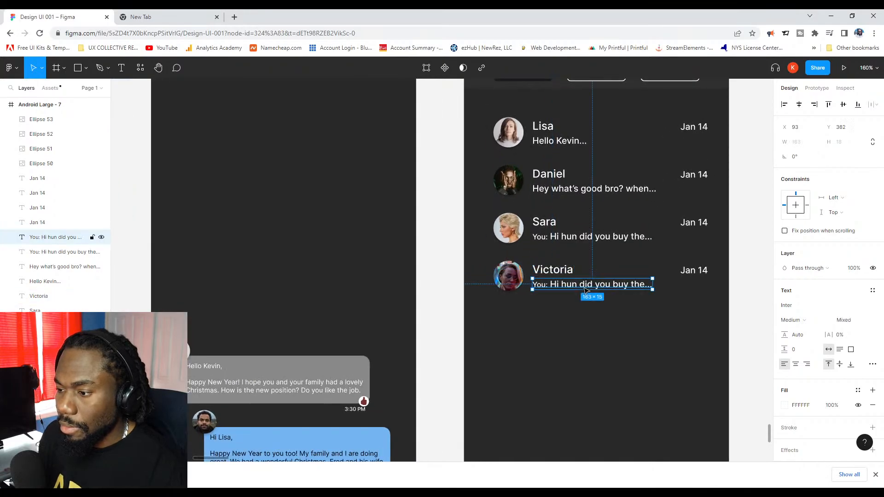
pyautogui.doubleClick(558, 284)
pyautogui.click(551, 284)
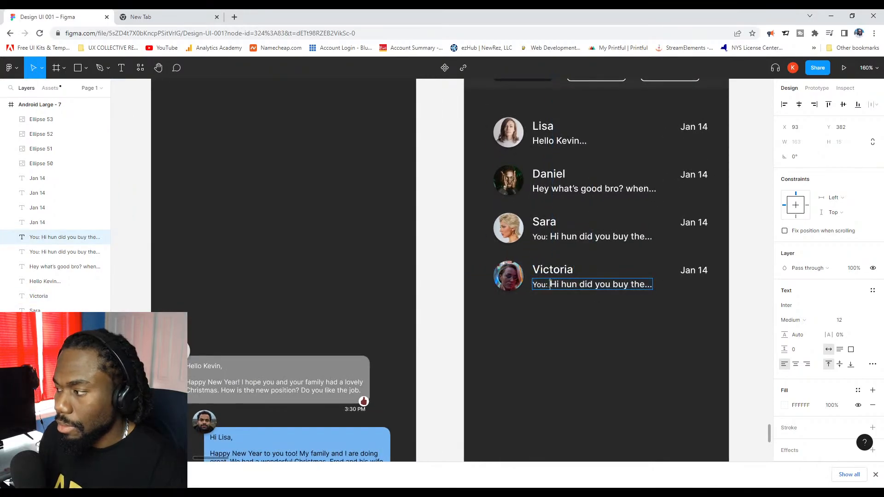
pyautogui.moveTo(549, 283); pyautogui.dragTo(524, 290)
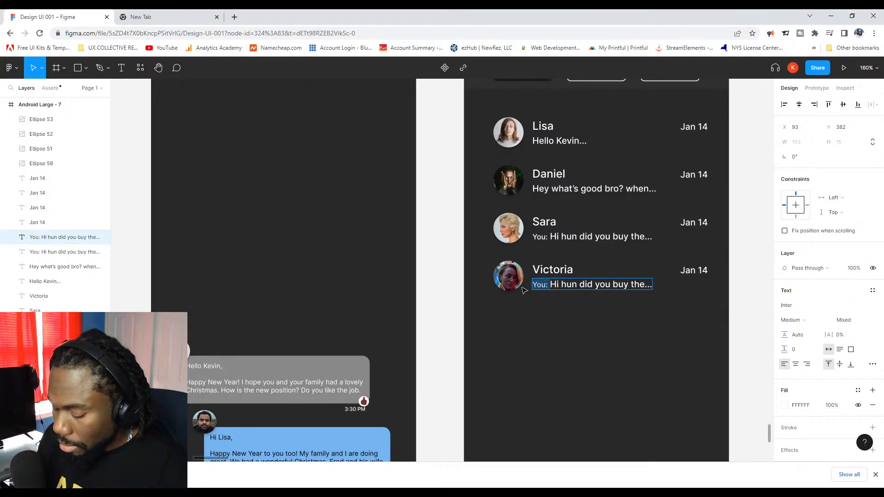
pyautogui.press('BackSpace')
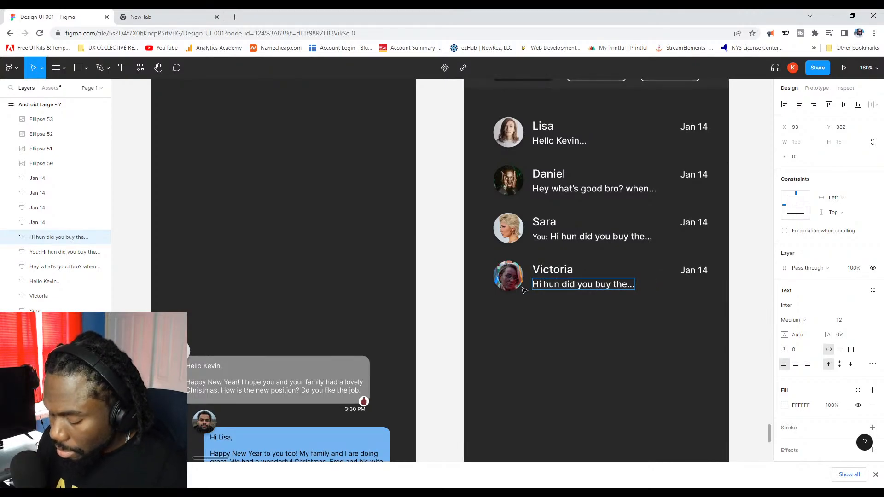
# Insert the recipient's first name followed by "did you send off the project" at the start of the fourth message preview.
pyautogui.write('Kevin')
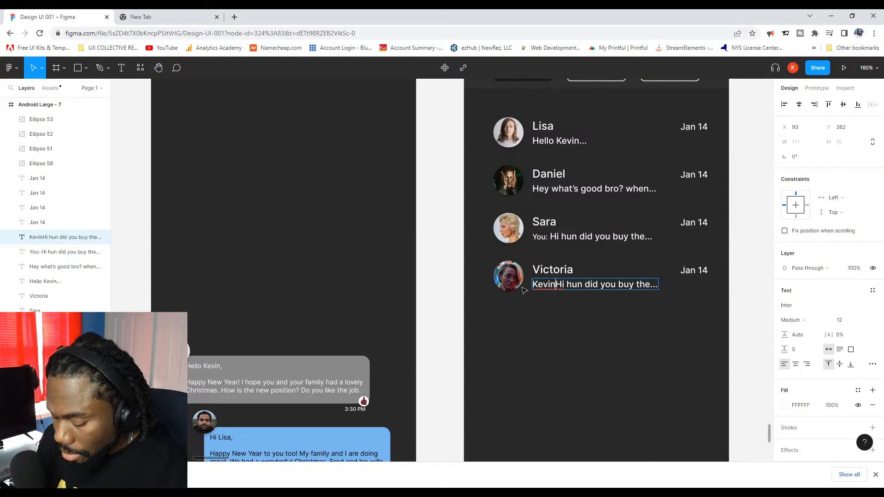
pyautogui.write(', did')
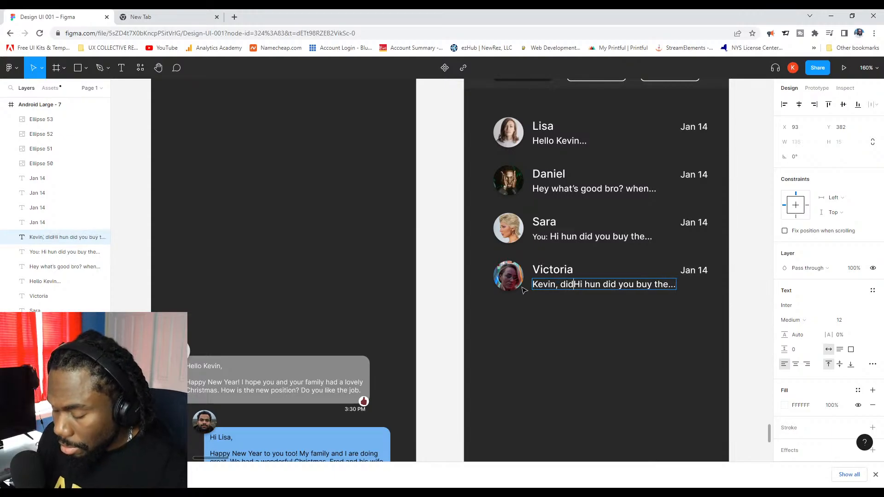
pyautogui.press('BackSpace')
pyautogui.press('BackSpace')
pyautogui.press('BackSpace')
pyautogui.press('BackSpace')
pyautogui.press('BackSpace')
pyautogui.write('did you ')
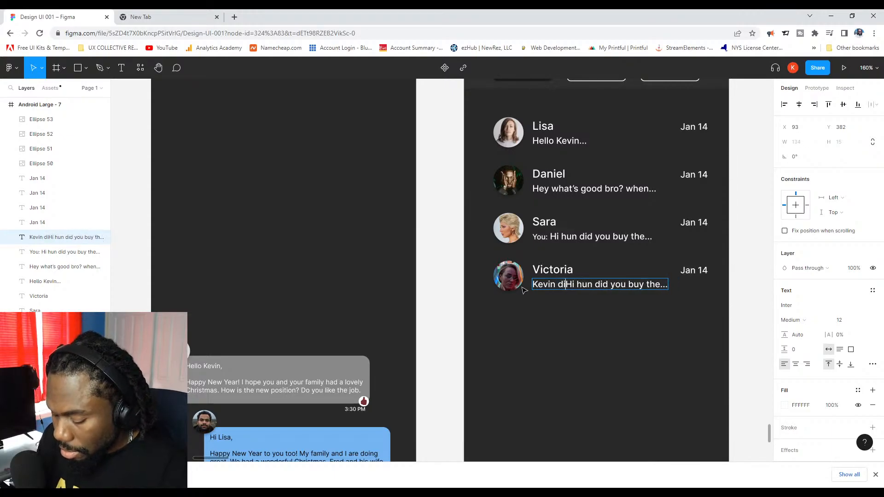
pyautogui.write('get')
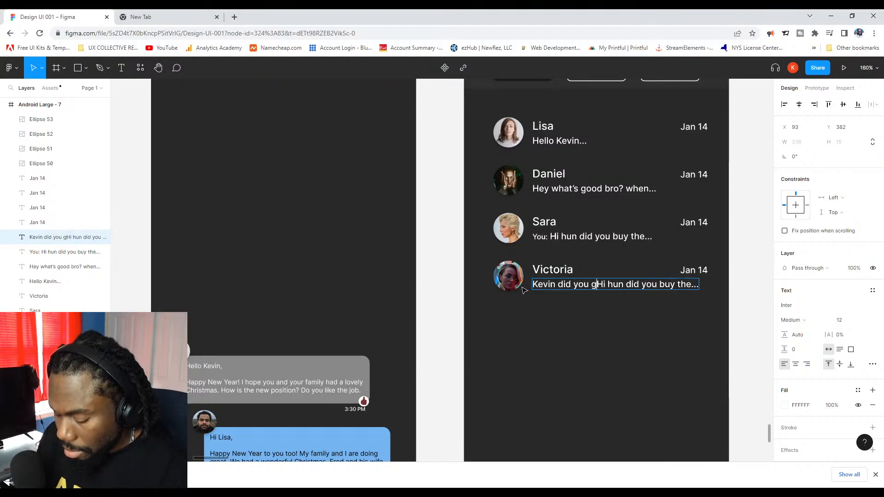
pyautogui.press('BackSpace')
pyautogui.press('BackSpace')
pyautogui.press('BackSpace')
pyautogui.press('BackSpace')
pyautogui.write('send o')
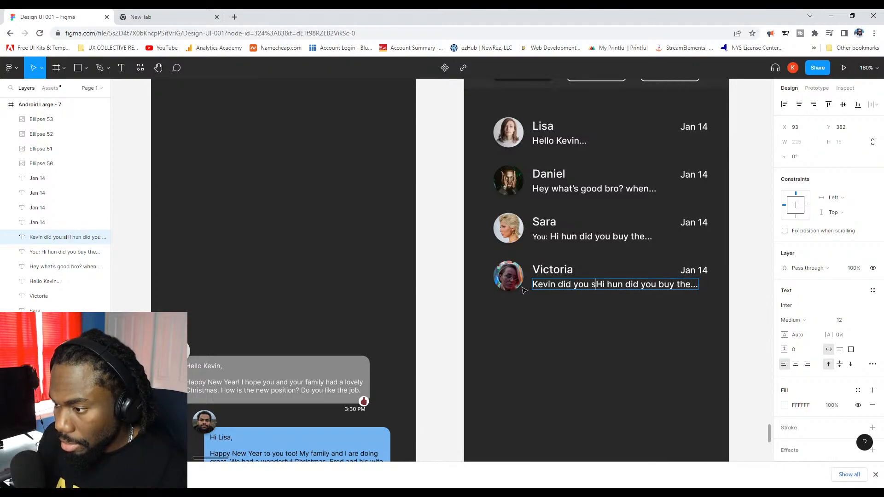
pyautogui.write('ff the ')
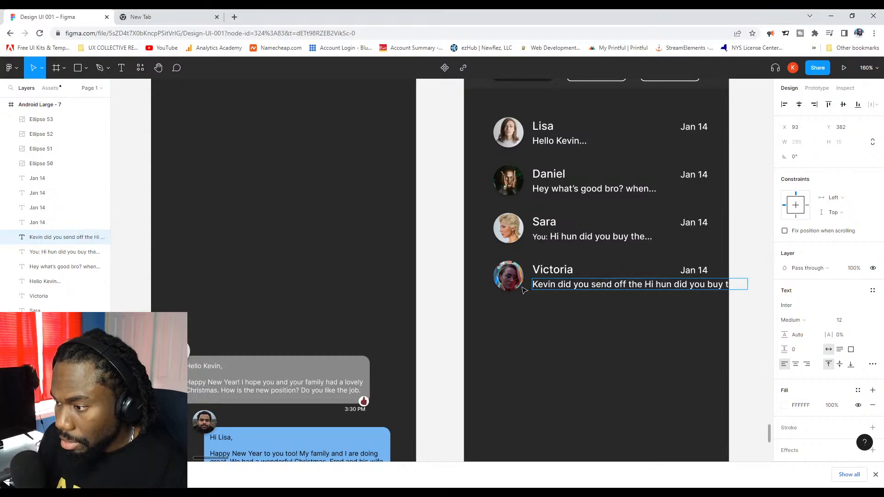
pyautogui.write('pro')
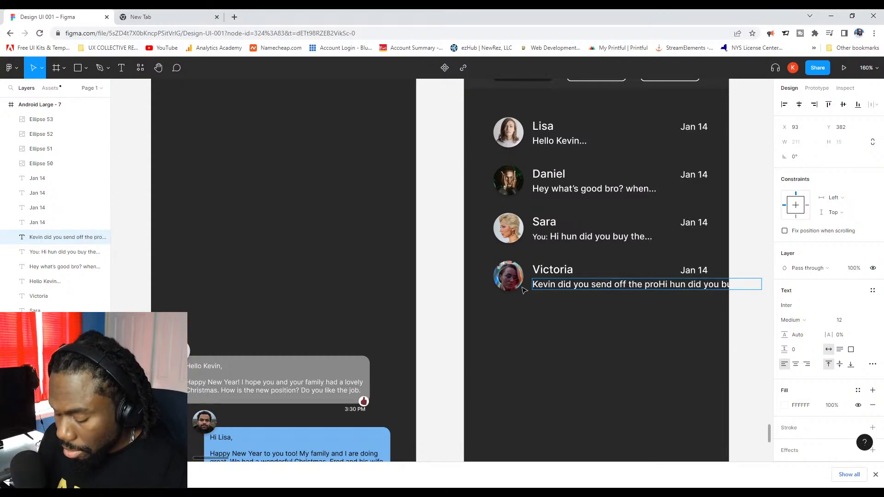
pyautogui.write('ject')
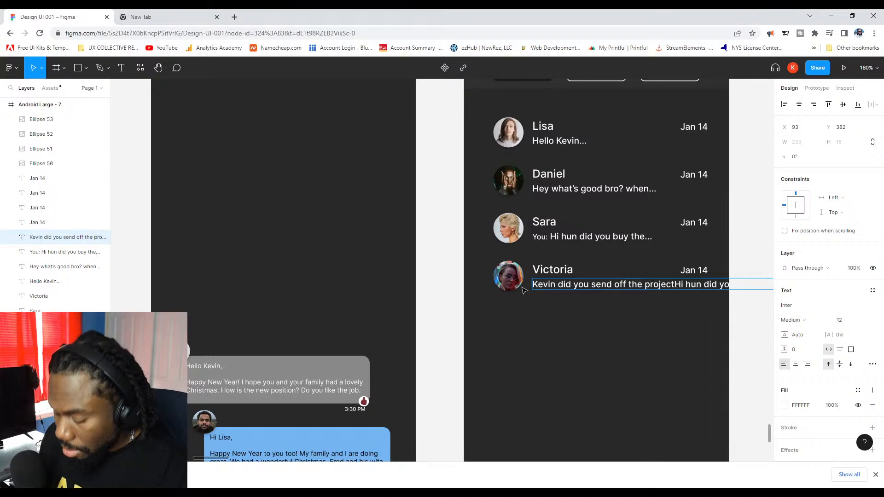
# Delete the leftover "Hi hun did you buy the" from the fourth message preview, keeping the closing ellipsis.
pyautogui.press('Delete')
pyautogui.press('Delete')
pyautogui.press('Delete')
pyautogui.press('Delete')
pyautogui.press('Delete')
pyautogui.press('Delete')
pyautogui.press('Delete')
pyautogui.press('Delete')
pyautogui.press('Delete')
pyautogui.press('Delete')
pyautogui.press('Delete')
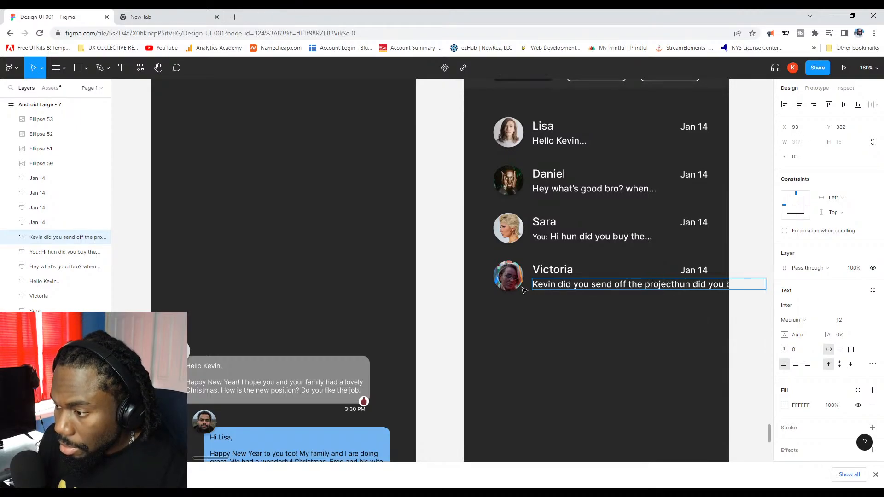
pyautogui.press('Delete')
pyautogui.press('Delete')
pyautogui.press('Delete')
pyautogui.press('Delete')
pyautogui.press('Delete')
pyautogui.press('Delete')
pyautogui.press('Delete')
pyautogui.press('Delete')
pyautogui.press('Delete')
pyautogui.press('Delete')
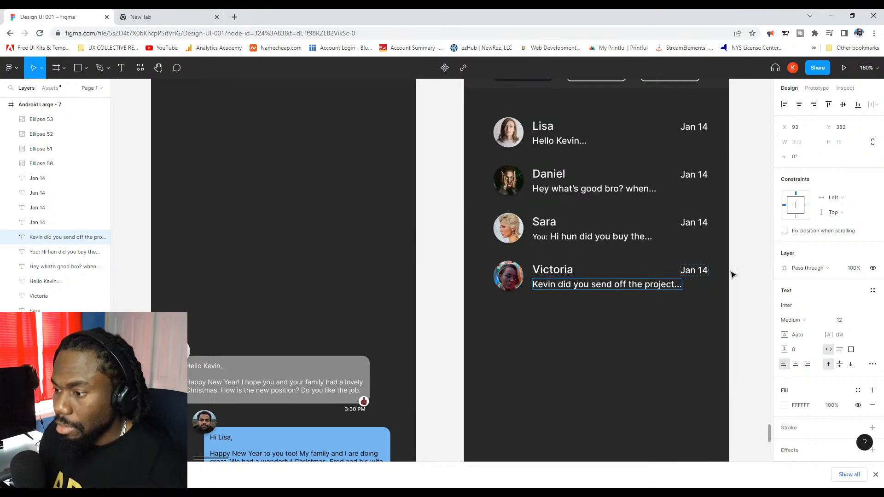
# Shorten the end of the fourth message preview so that it reads "proj..." instead of "project...".
pyautogui.press('Escape')
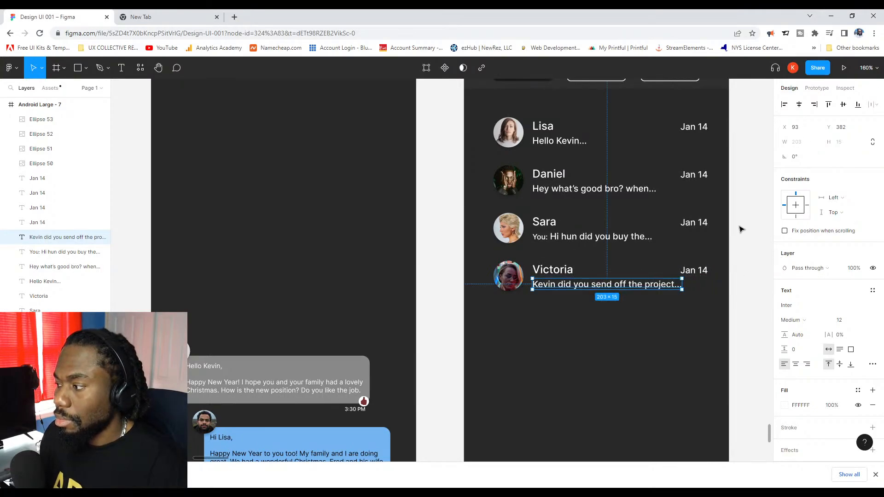
pyautogui.doubleClick(660, 286)
pyautogui.click(673, 284)
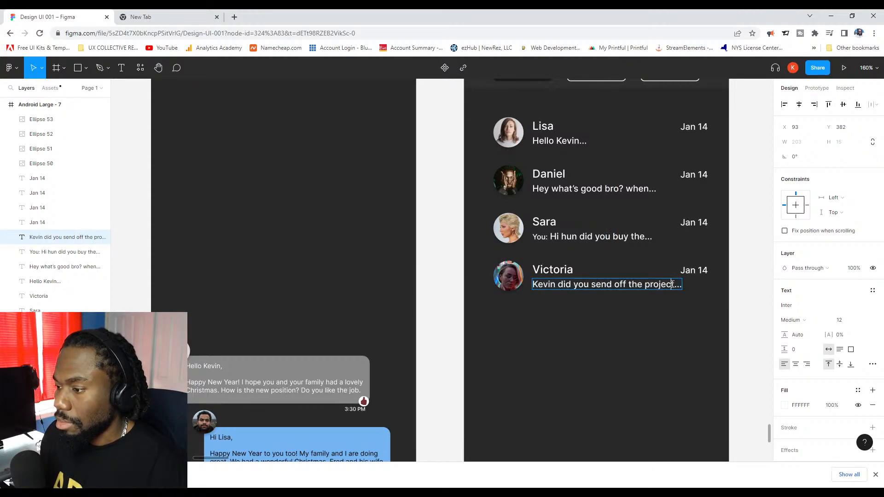
pyautogui.moveTo(673, 286); pyautogui.dragTo(666, 286)
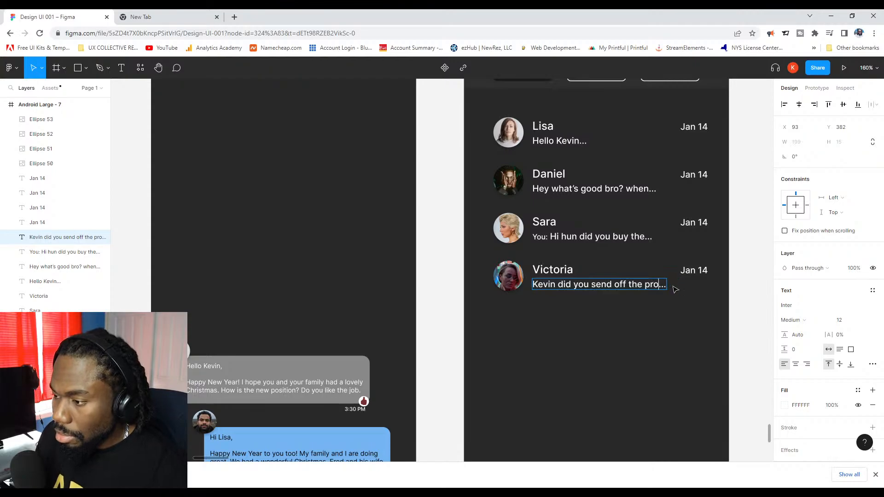
pyautogui.write('j')
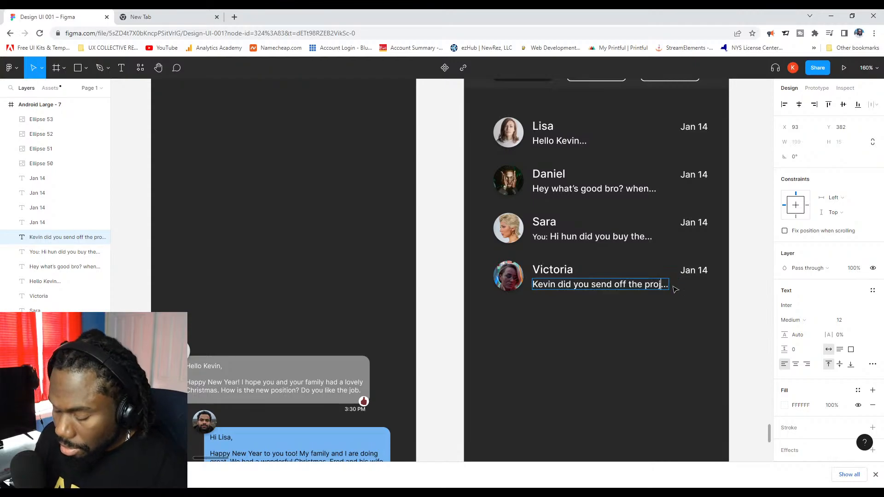
pyautogui.press('Escape')
pyautogui.click(747, 271)
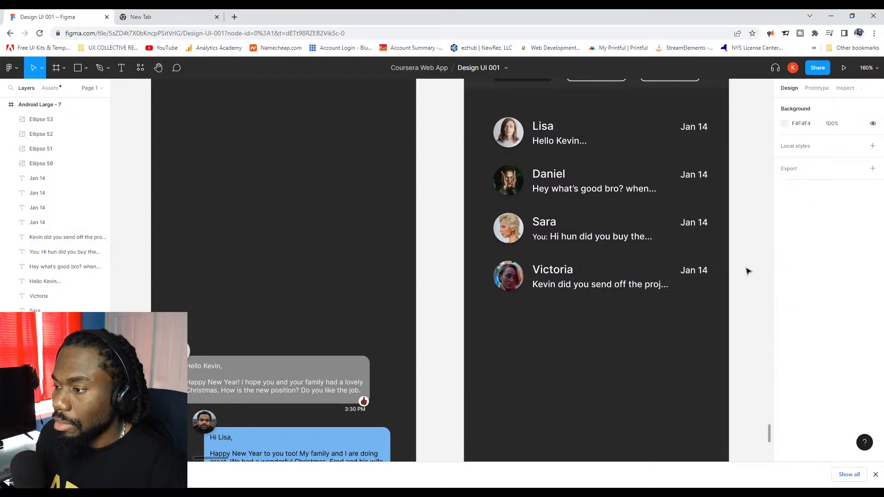
# Change the date of the fourth conversation row to Jan 13.
pyautogui.scroll(-2, 663, 251)
pyautogui.keyDown('ctrl'); pyautogui.scroll(-2, 663, 249); pyautogui.keyUp('ctrl')
pyautogui.scroll(3, 672, 285)
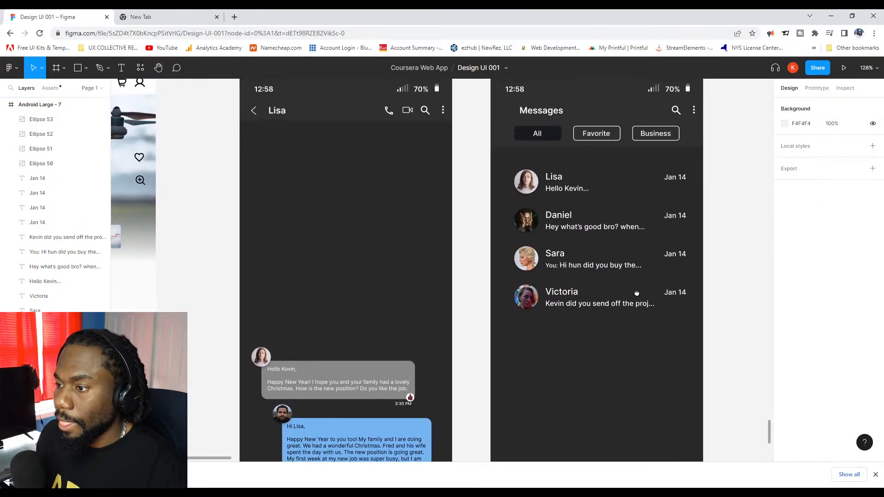
pyautogui.click(711, 300)
pyautogui.press('Escape')
pyautogui.doubleClick(677, 291)
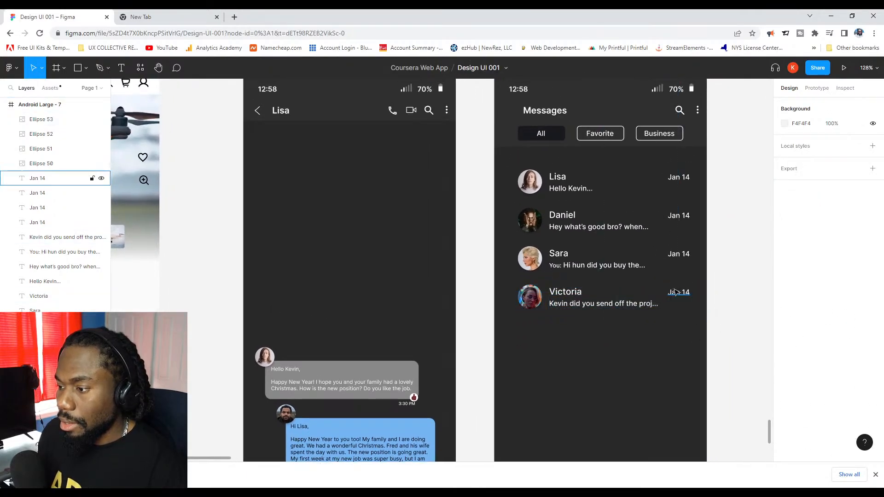
pyautogui.click(686, 292)
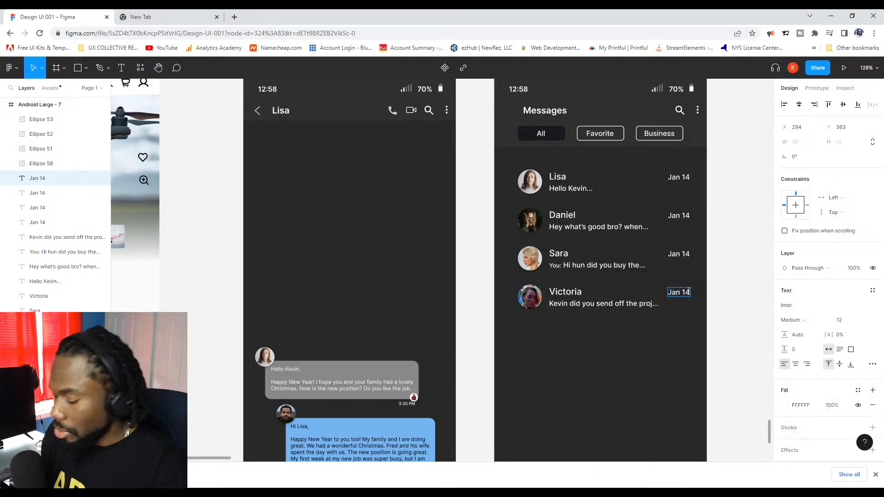
pyautogui.press('BackSpace')
pyautogui.write('3')
pyautogui.press('Escape')
pyautogui.scroll(-1, 722, 273)
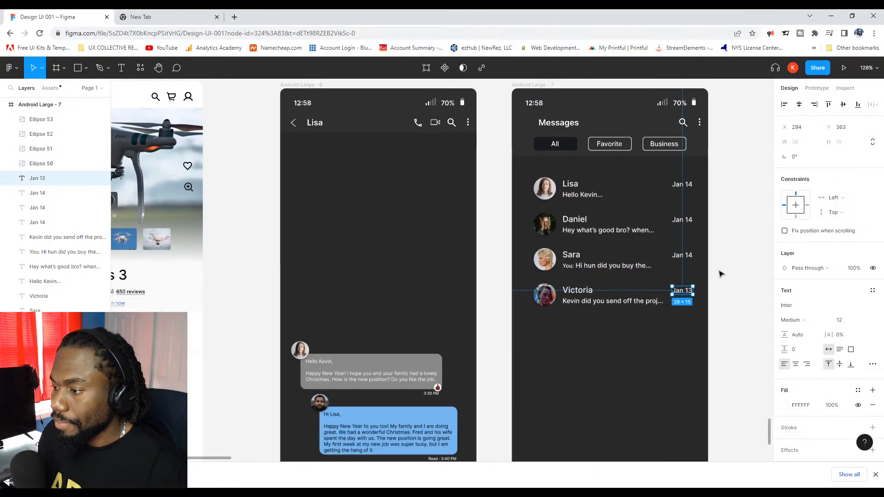
pyautogui.scroll(-2, 598, 272)
pyautogui.click(706, 286)
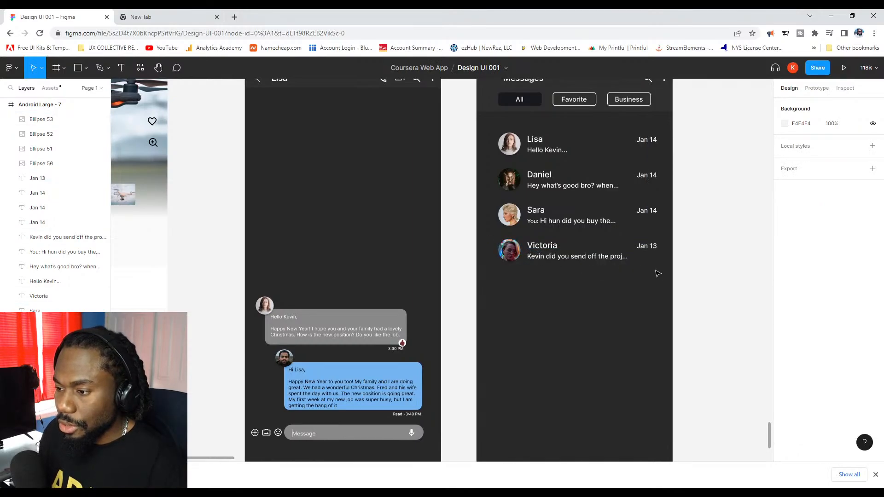
# Duplicate the fourth conversation row directly beneath itself as a fifth row, keeping the 24 px spacing between rows.
pyautogui.moveTo(689, 279); pyautogui.dragTo(513, 287)
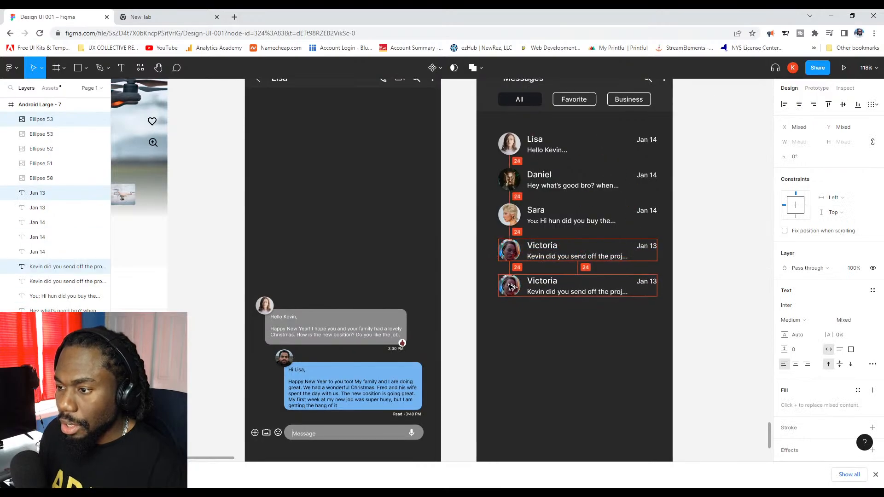
pyautogui.scroll(4, 513, 287)
pyautogui.click(514, 290)
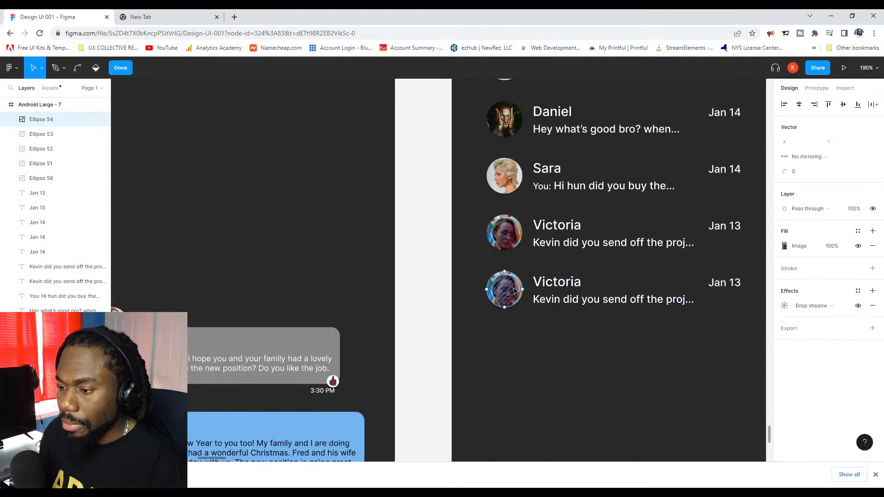
pyautogui.click(595, 334)
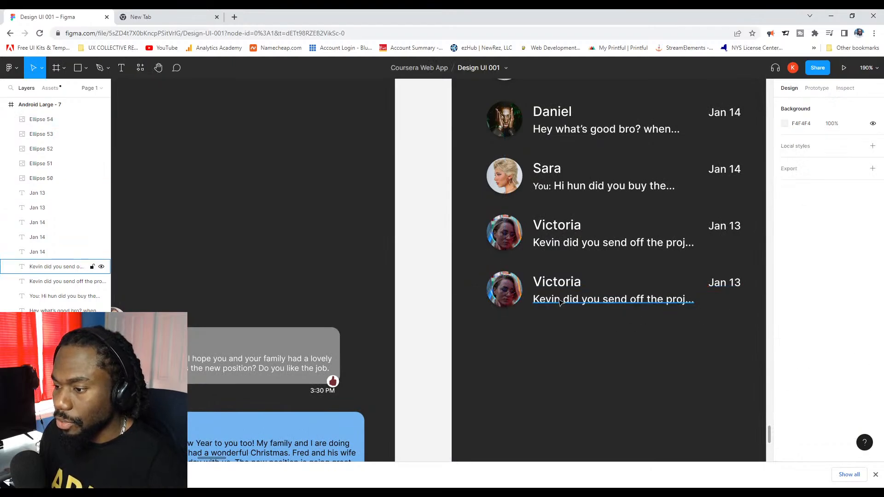
# Change the fill type of the fifth row's avatar circle from Image to Solid.
pyautogui.click(504, 289)
pyautogui.click(798, 307)
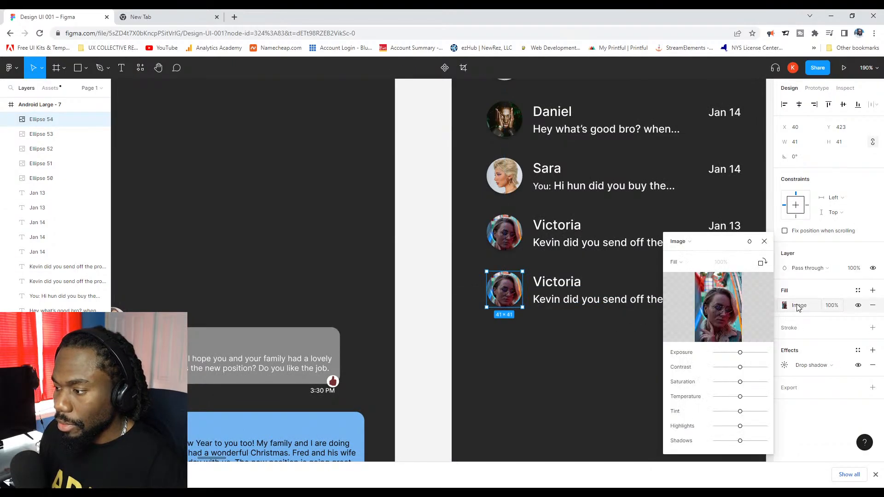
pyautogui.click(702, 263)
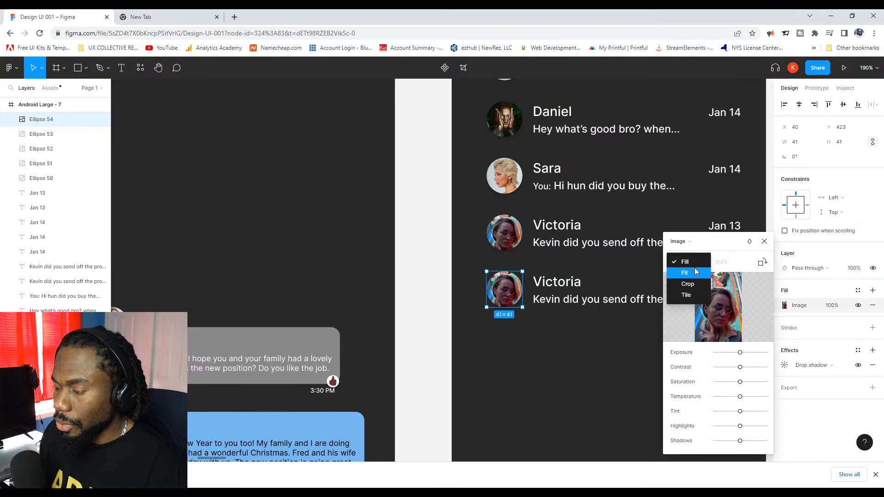
pyautogui.click(699, 263)
pyautogui.click(700, 265)
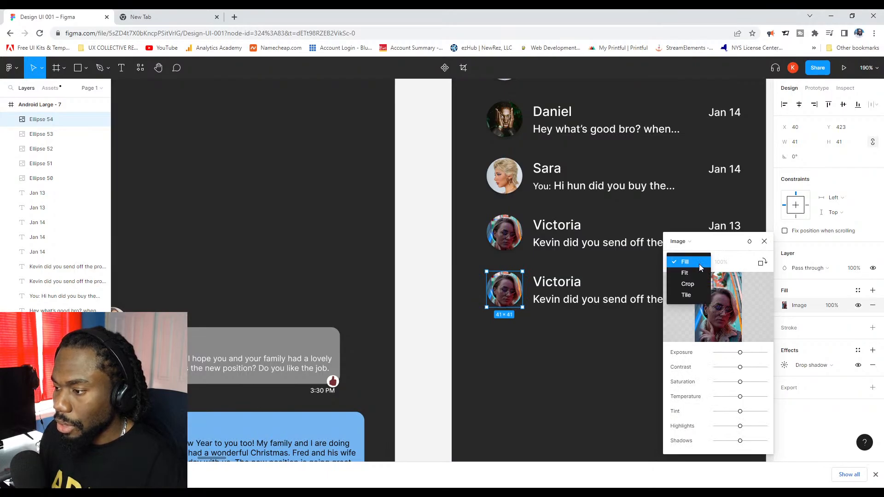
pyautogui.click(700, 267)
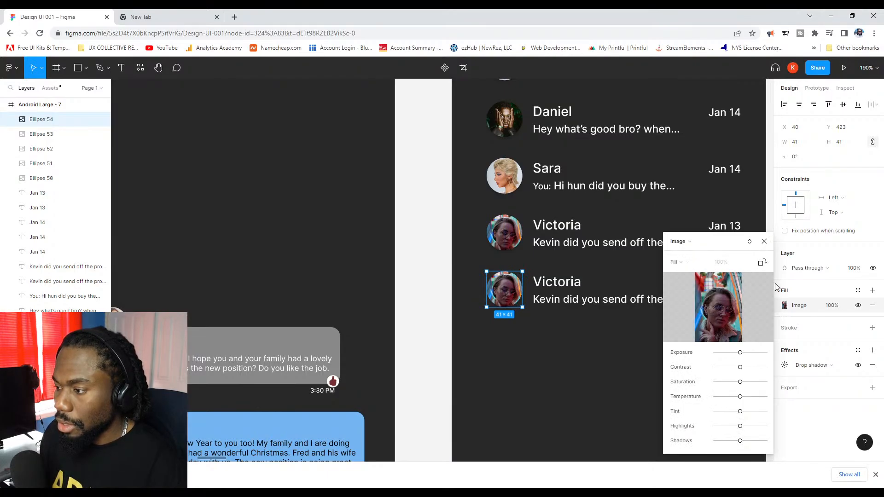
pyautogui.click(800, 306)
pyautogui.click(786, 306)
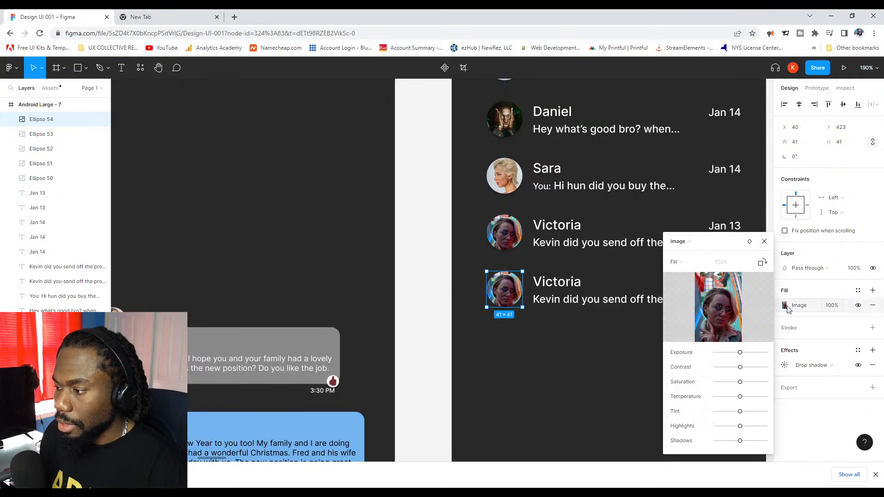
pyautogui.click(677, 241)
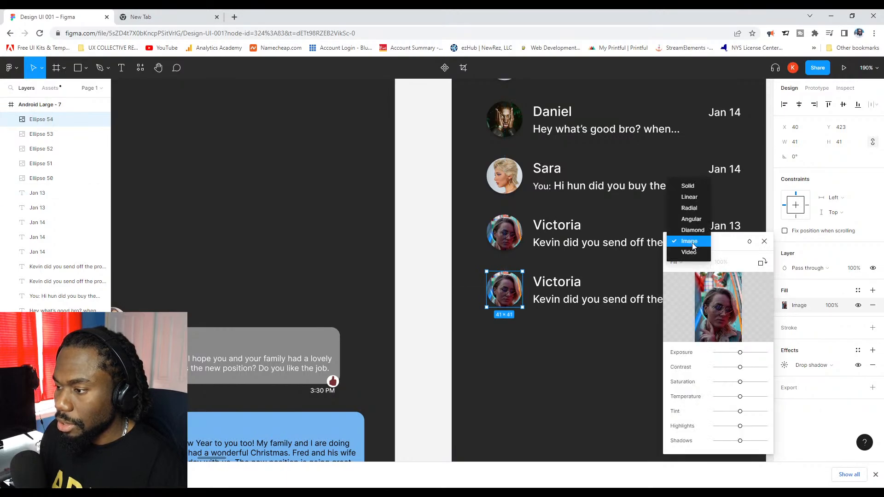
pyautogui.click(687, 186)
pyautogui.click(785, 306)
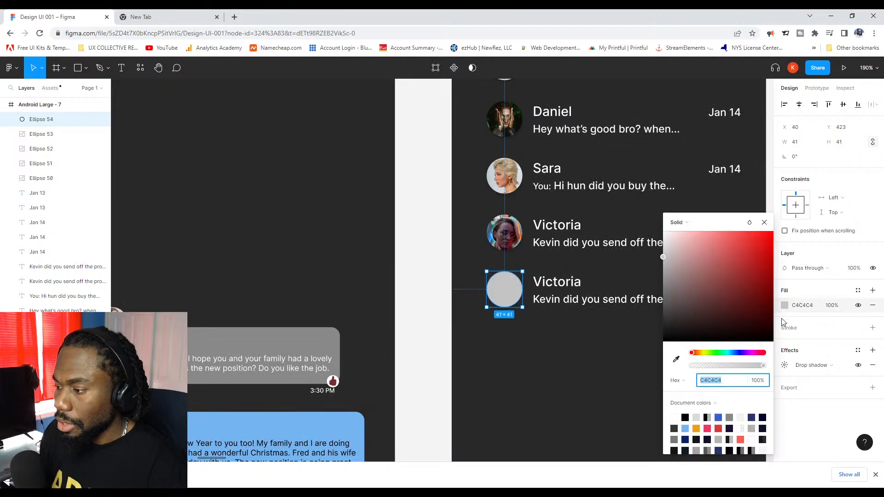
# Set the solid fill of the fifth avatar circle to a soft red, D95959.
pyautogui.moveTo(663, 269); pyautogui.dragTo(722, 248)
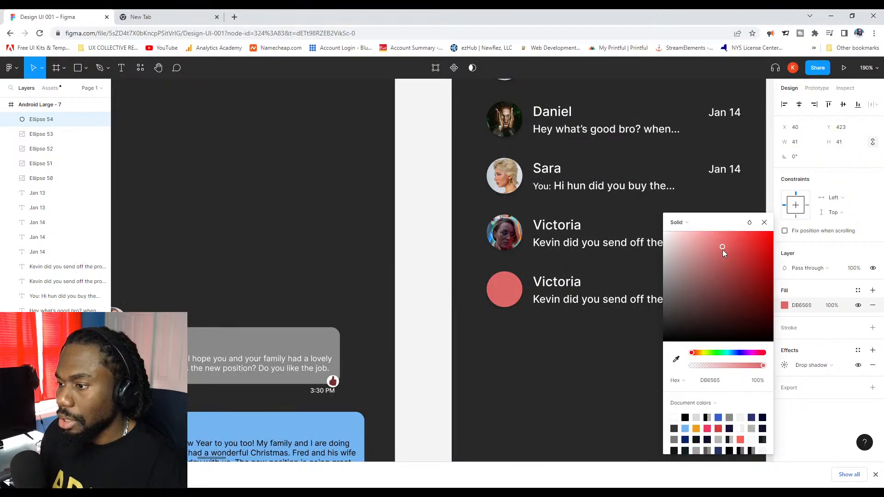
pyautogui.moveTo(719, 250); pyautogui.dragTo(728, 250)
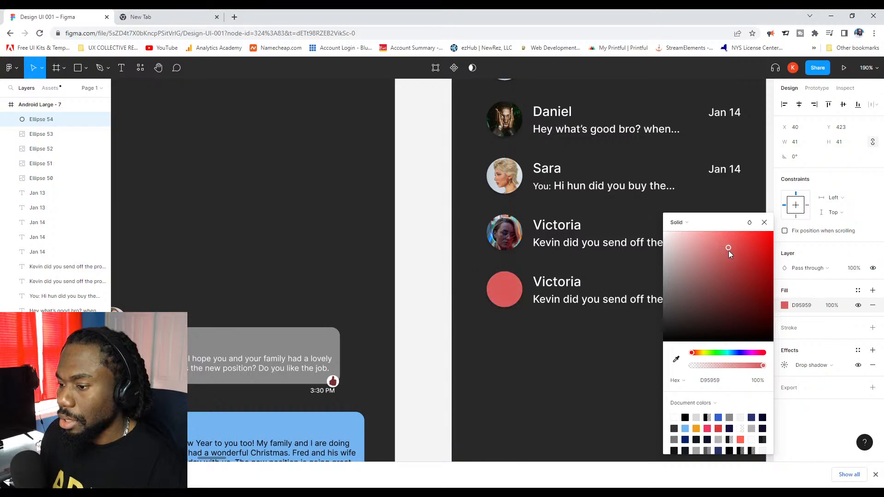
pyautogui.click(753, 205)
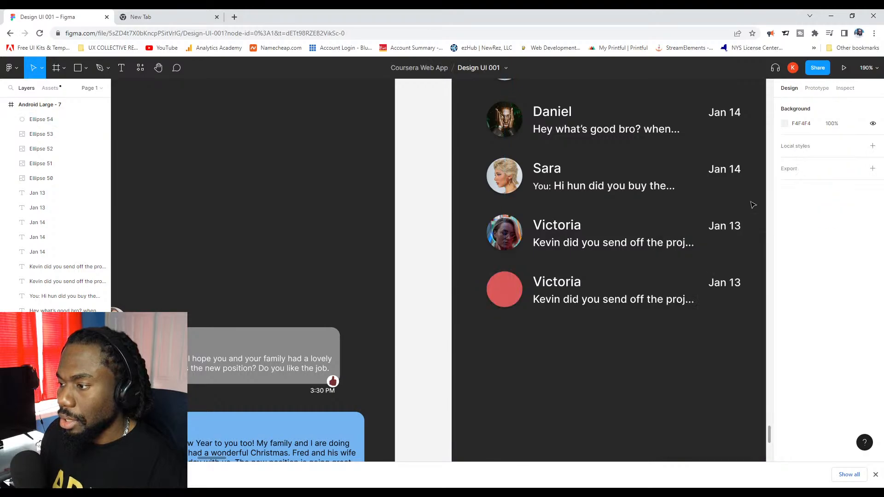
# Replace the contact name in the fifth conversation row with a different first name.
pyautogui.doubleClick(572, 281)
pyautogui.write('To')
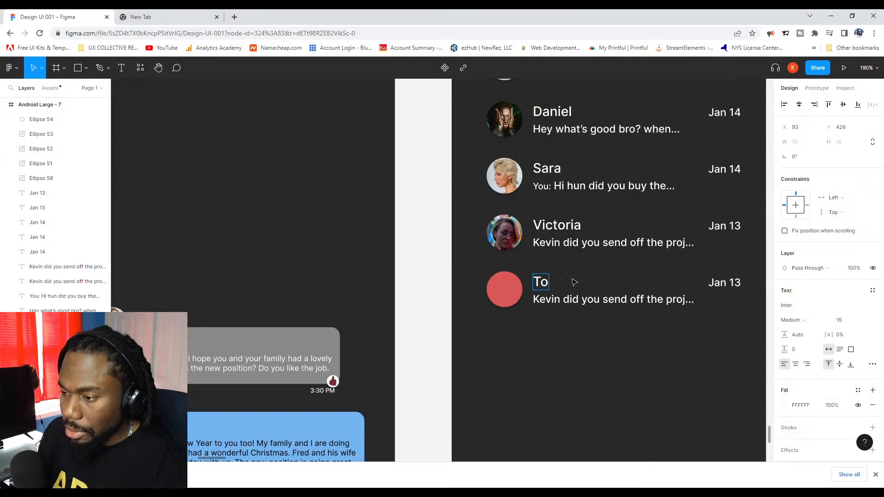
pyautogui.write('m')
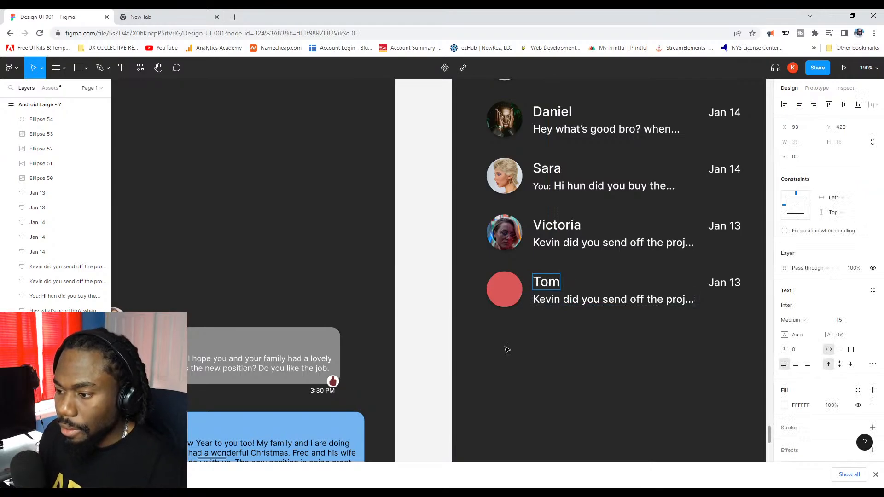
pyautogui.press('Escape')
# Place a copy of the fifth row's contact name over its red avatar circle and bring the copy to the front.
pyautogui.moveTo(544, 286); pyautogui.dragTo(501, 295)
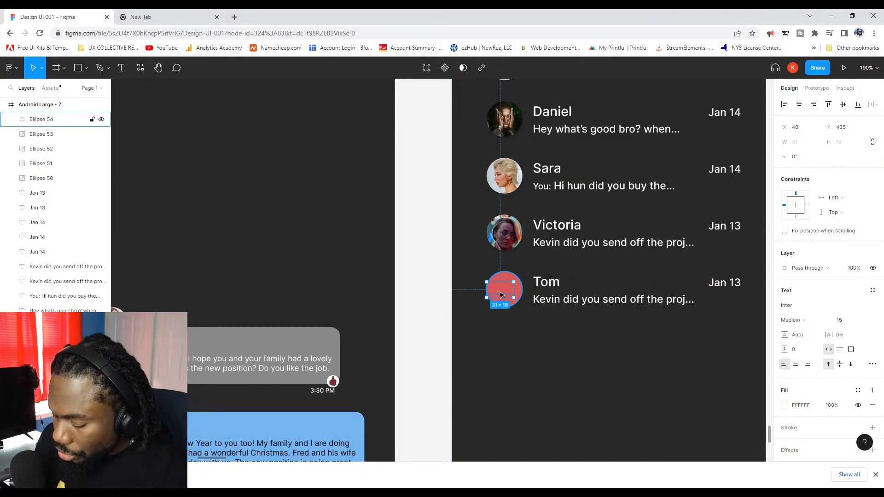
pyautogui.hotkey('ctrl', 'shift', ']')
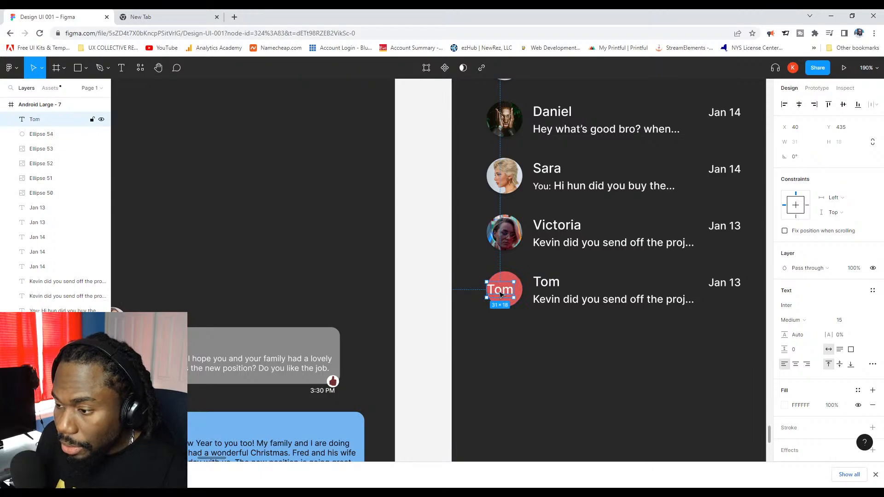
pyautogui.scroll(1, 502, 294)
pyautogui.moveTo(502, 294); pyautogui.dragTo(505, 290)
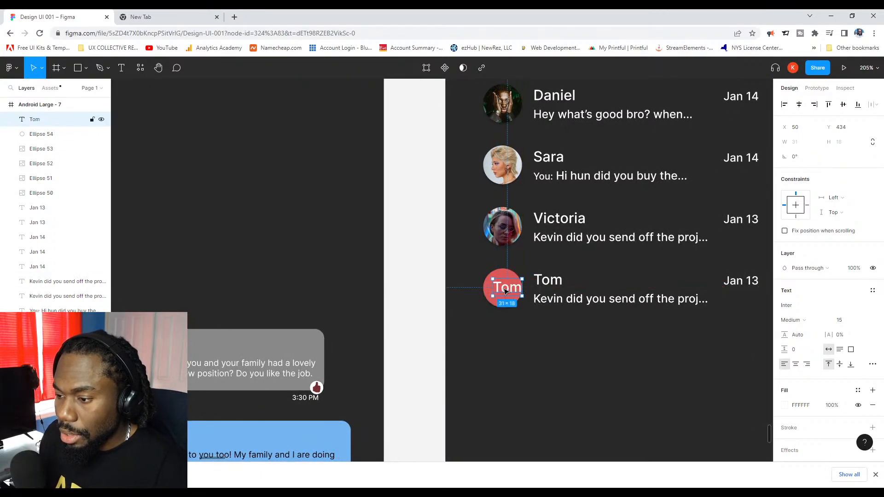
# Replace the copied name on the red avatar with the initial "T" and position it in the middle of the circle.
pyautogui.doubleClick(506, 290)
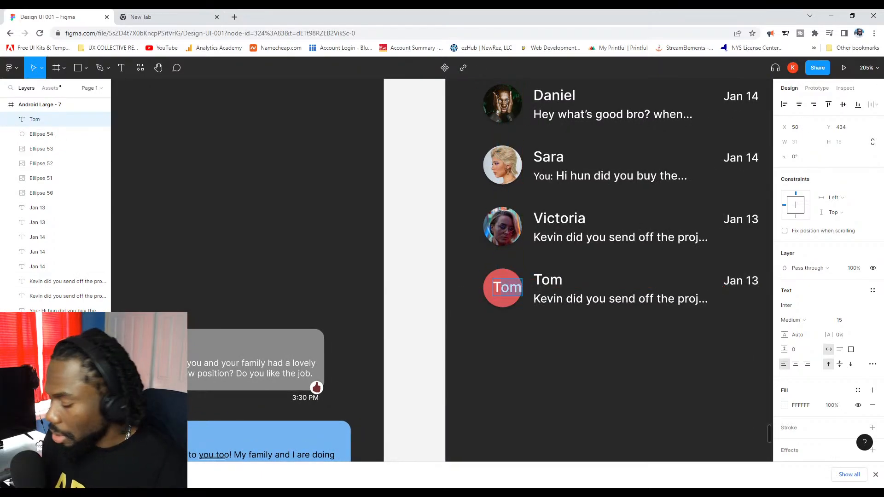
pyautogui.write('T')
pyautogui.press('Escape')
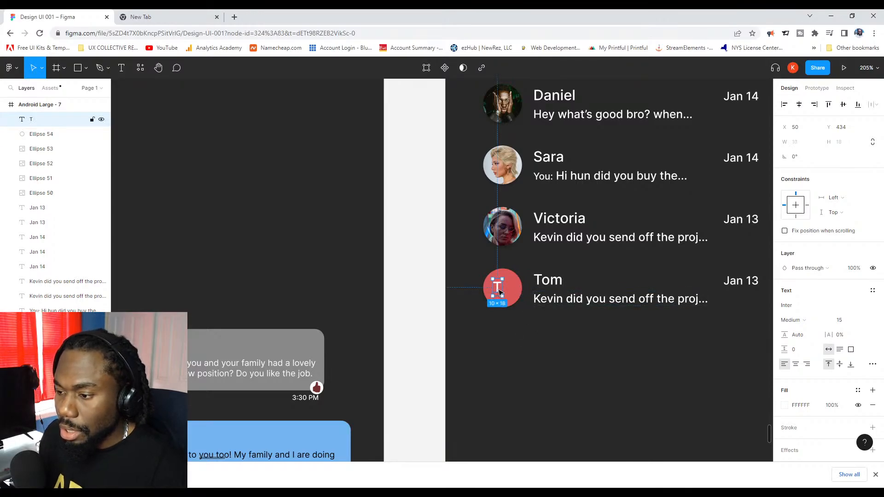
pyautogui.moveTo(499, 291); pyautogui.dragTo(505, 294)
# Select the initial together with its avatar circle and enlarge the text, trying size 18 before setting it to 20.
pyautogui.keyDown('shift'); pyautogui.click(510, 276); pyautogui.keyUp('shift')
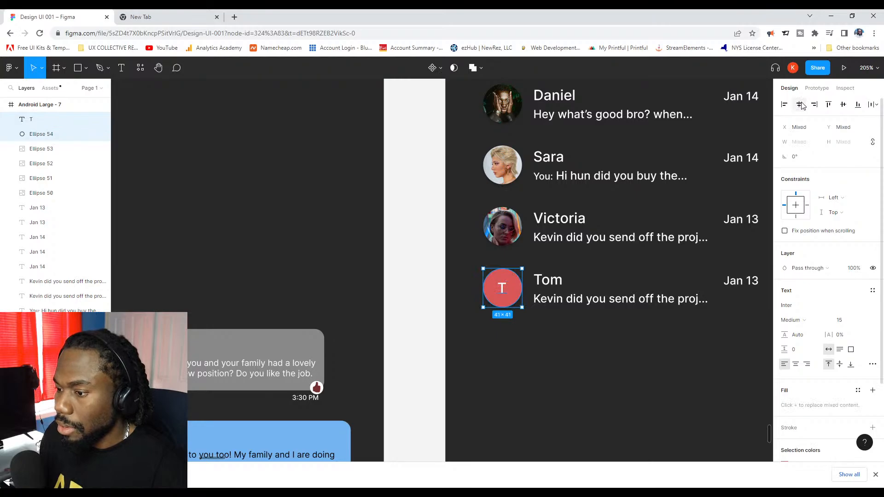
pyautogui.click(846, 321)
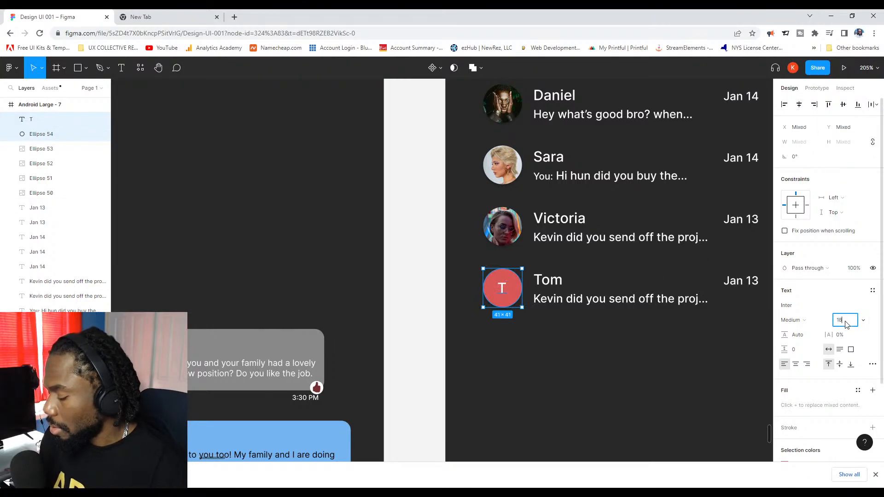
pyautogui.press('Return')
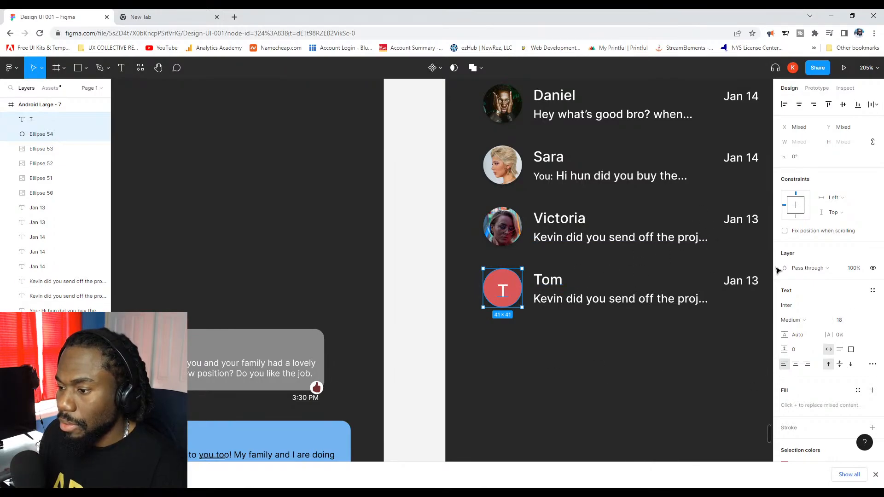
pyautogui.click(841, 321)
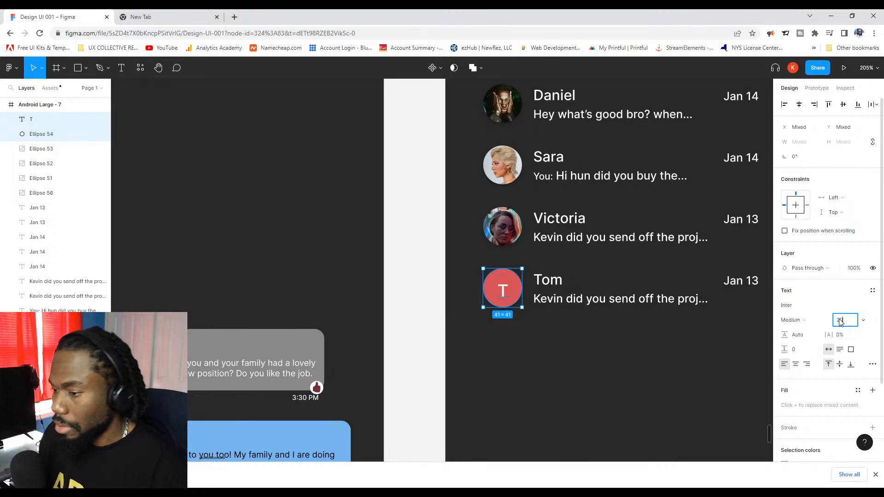
pyautogui.write('20')
pyautogui.press('Return')
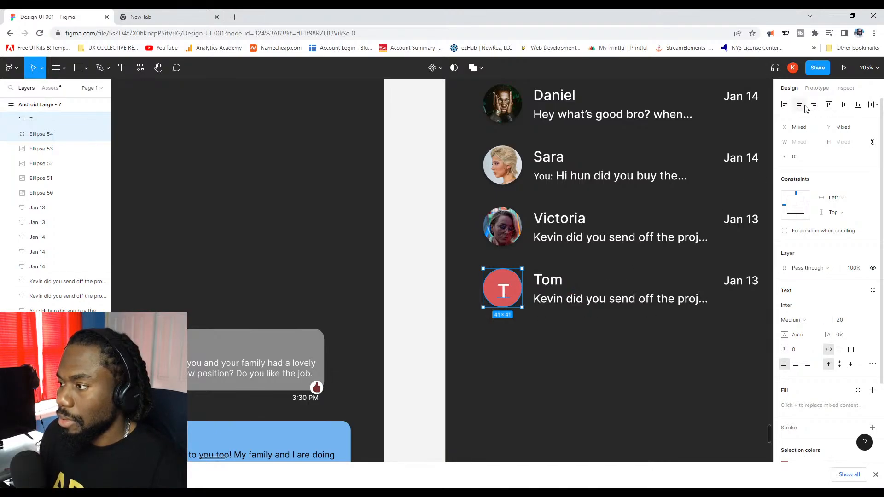
# Center the initial "T" on its red avatar circle in the fifth conversation row.
pyautogui.click(843, 105)
pyautogui.click(843, 105)
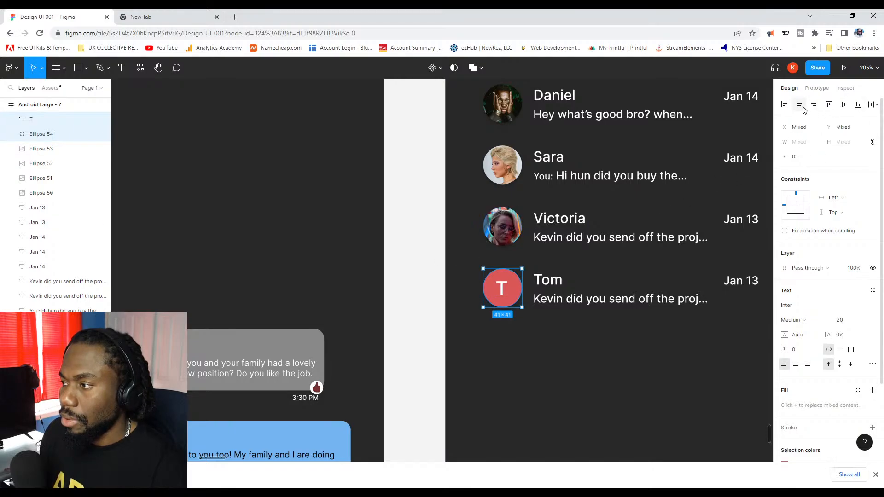
pyautogui.click(399, 246)
pyautogui.scroll(-3, 462, 239)
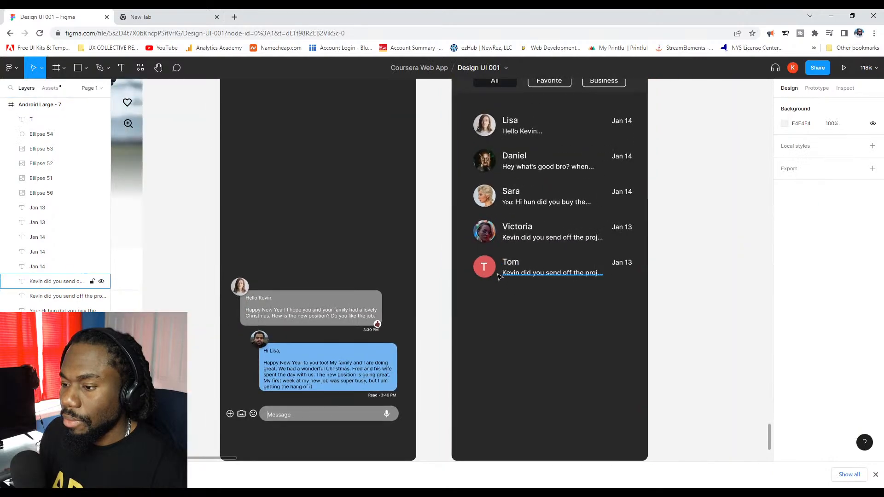
# Set the text size of the initial "T" on the red avatar to 18.
pyautogui.scroll(6, 506, 246)
pyautogui.moveTo(504, 249); pyautogui.dragTo(506, 251)
pyautogui.click(527, 243)
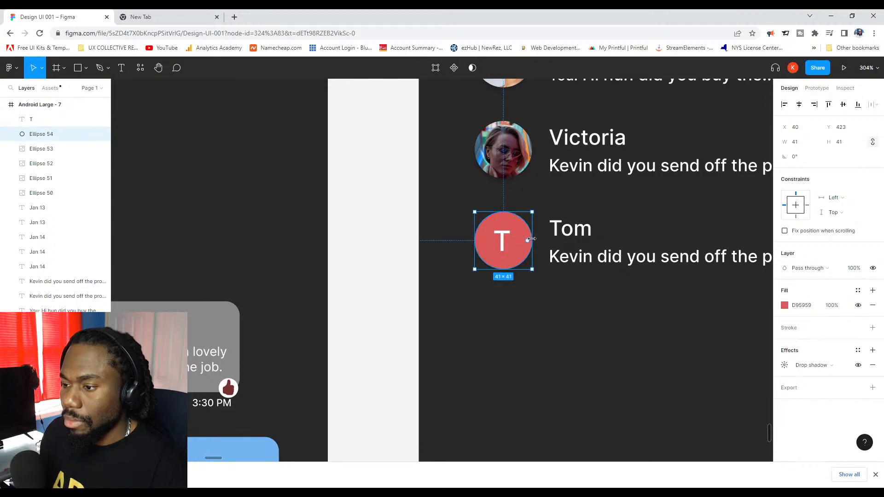
pyautogui.click(842, 130)
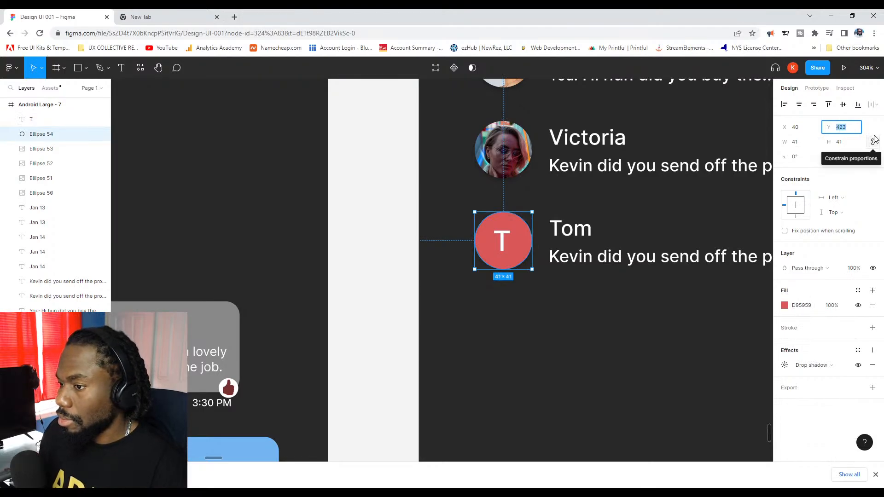
pyautogui.click(363, 236)
pyautogui.click(505, 245)
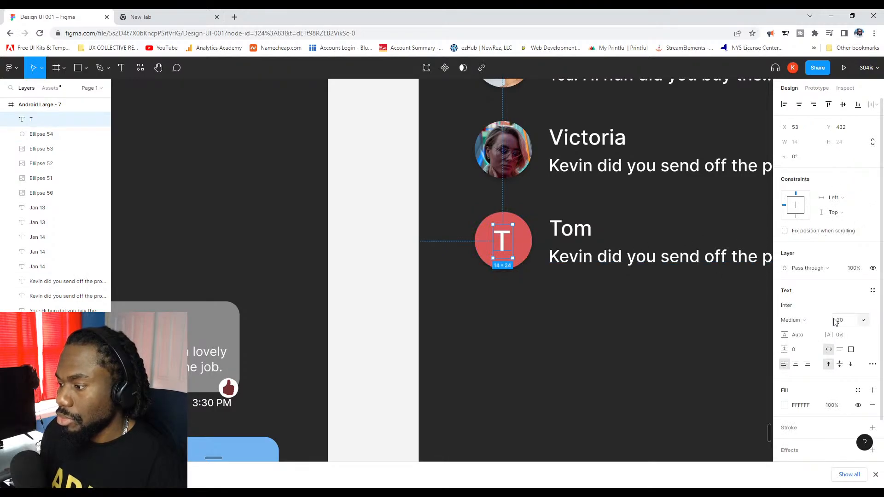
pyautogui.click(845, 326)
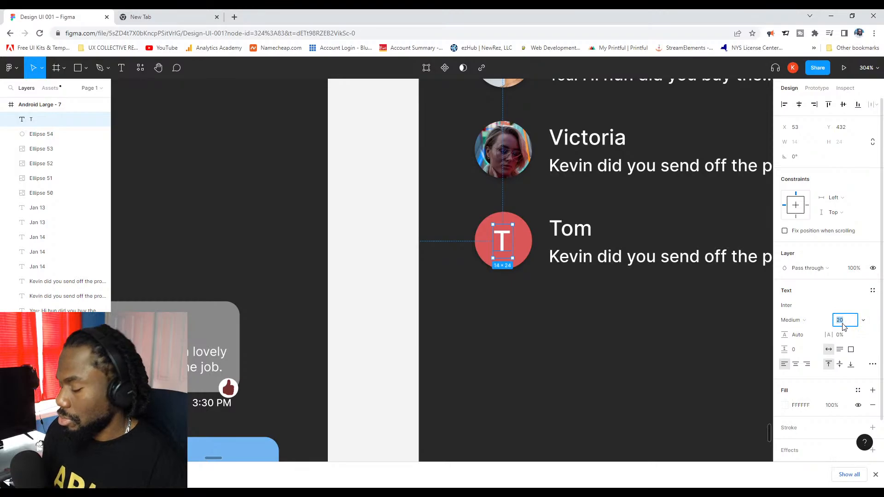
pyautogui.write('18')
pyautogui.press('Return')
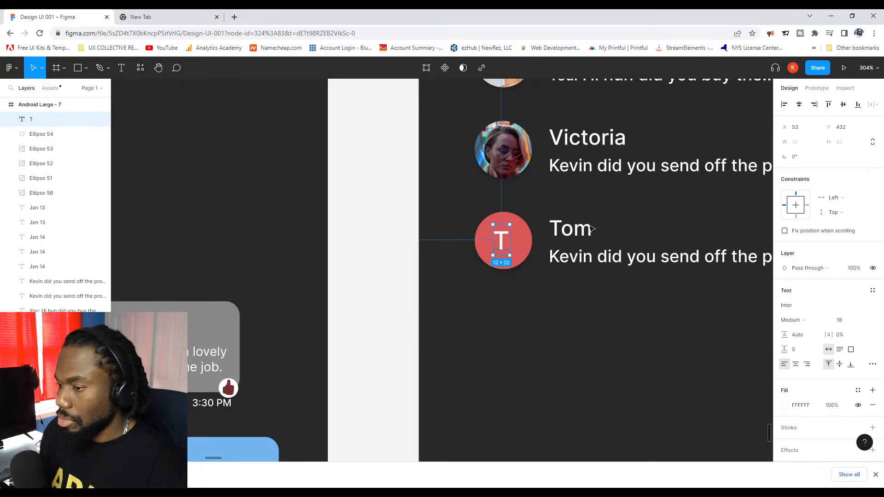
# Align the horizontal centers of the resized initial and its red avatar circle.
pyautogui.keyDown('shift'); pyautogui.click(520, 239); pyautogui.keyUp('shift')
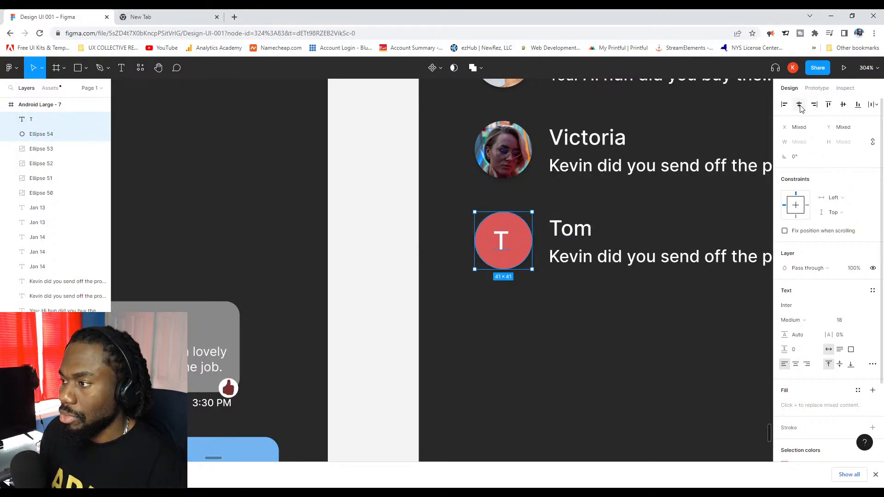
pyautogui.click(799, 106)
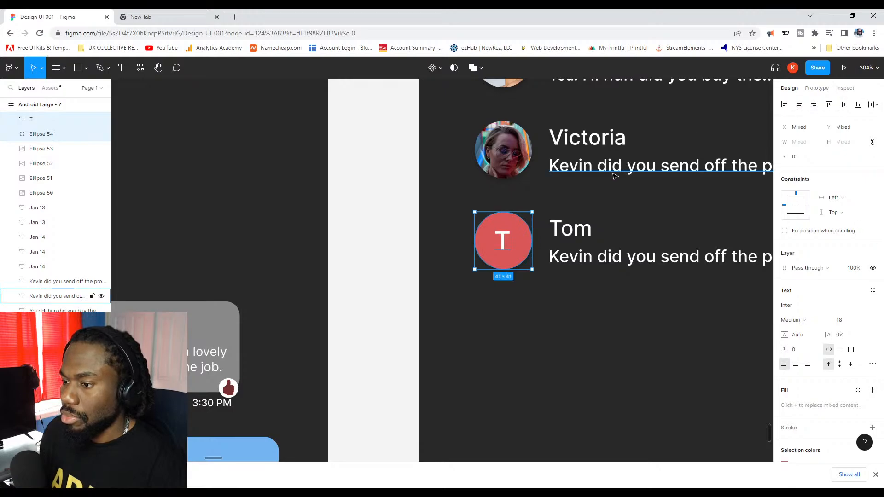
pyautogui.scroll(5, 505, 250)
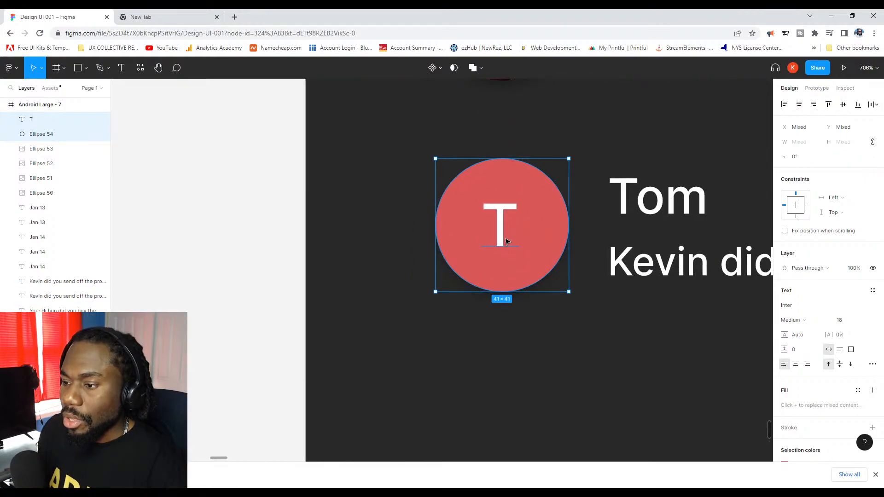
# Fine-tune the initial "T" inside the red avatar circle, moving it to X 55, Y 434.
pyautogui.click(351, 212)
pyautogui.click(554, 218)
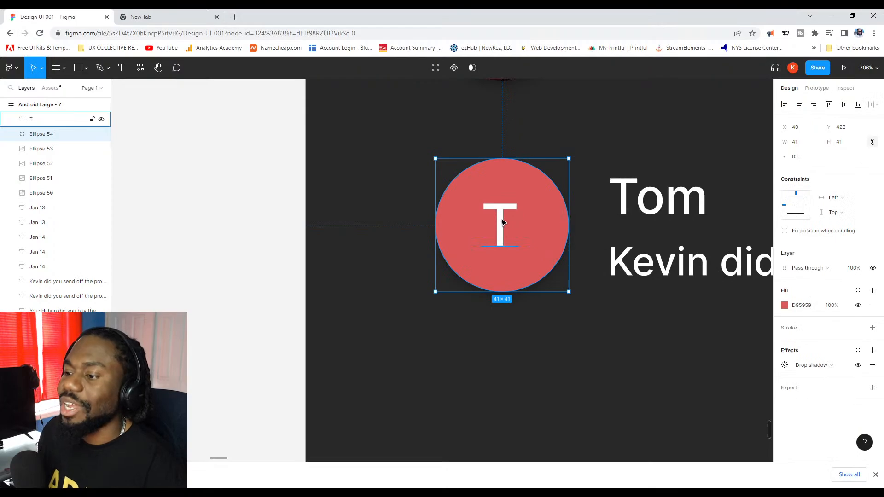
pyautogui.moveTo(502, 223); pyautogui.dragTo(501, 223)
pyautogui.scroll(5, 499, 218)
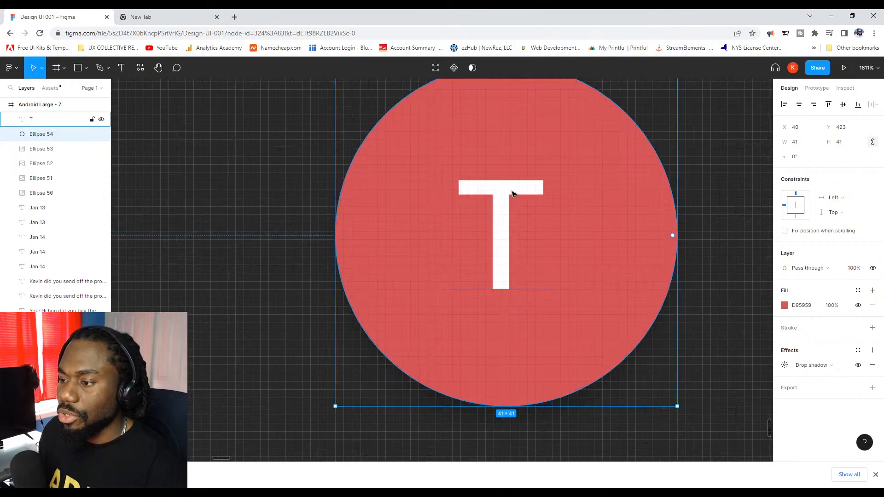
pyautogui.click(503, 226)
pyautogui.moveTo(503, 225); pyautogui.dragTo(510, 243)
pyautogui.scroll(-5, 510, 243)
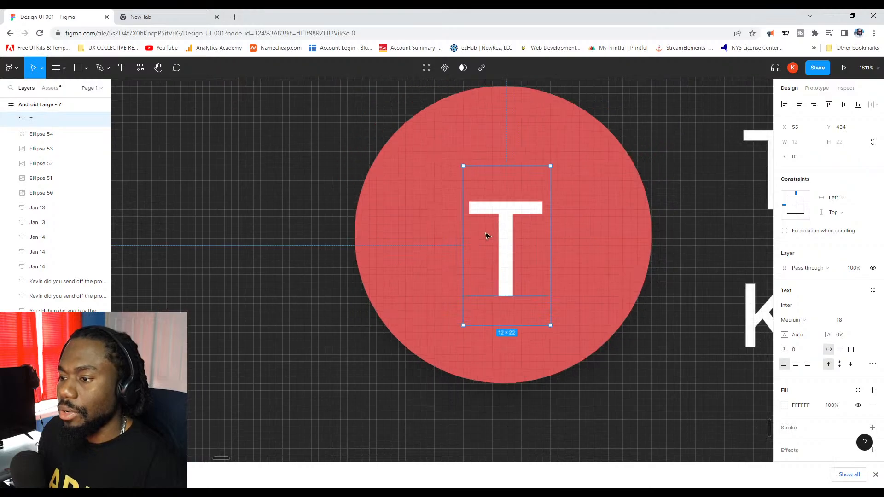
pyautogui.click(350, 223)
# Add the prefix "You:" at the start of the fifth conversation row's message preview.
pyautogui.scroll(-2, 350, 224)
pyautogui.scroll(-8, 349, 224)
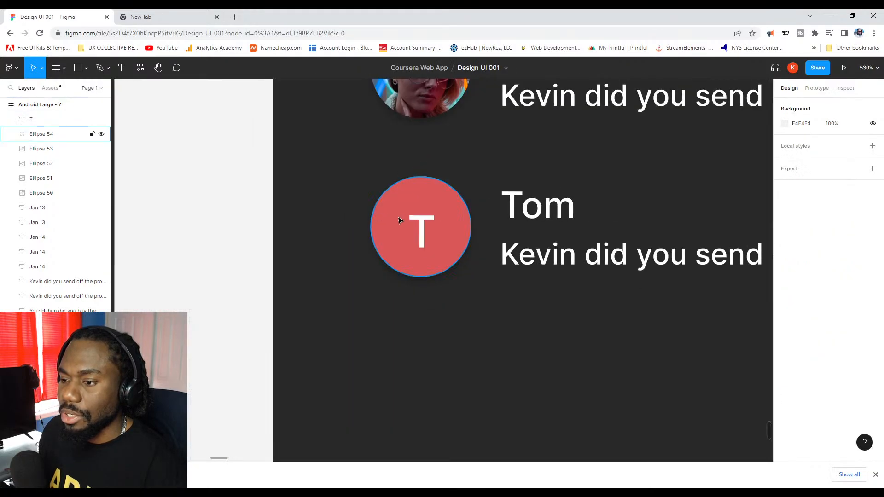
pyautogui.scroll(-2, 430, 194)
pyautogui.scroll(-1, 451, 192)
pyautogui.scroll(2, 500, 271)
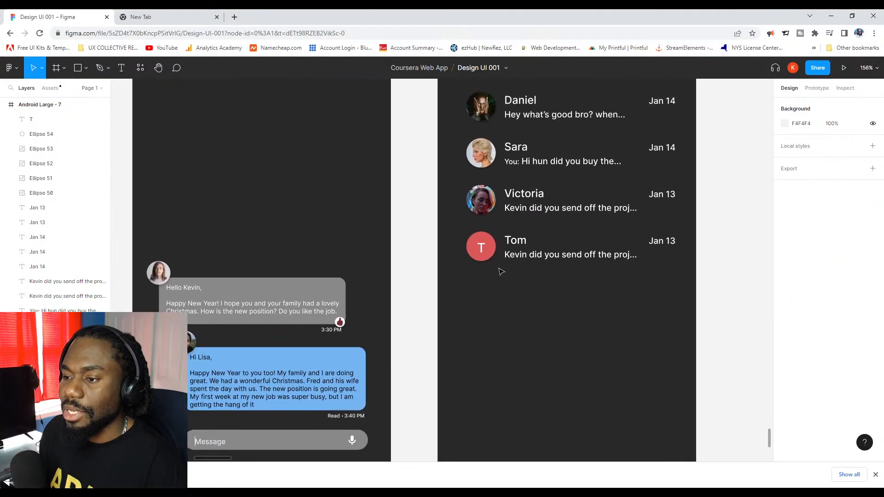
pyautogui.hscroll(-2, 673, 271)
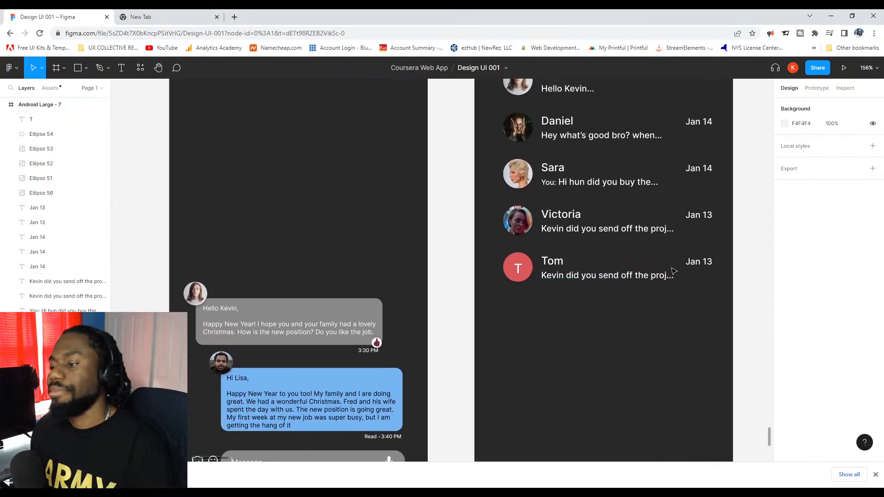
pyautogui.click(648, 281)
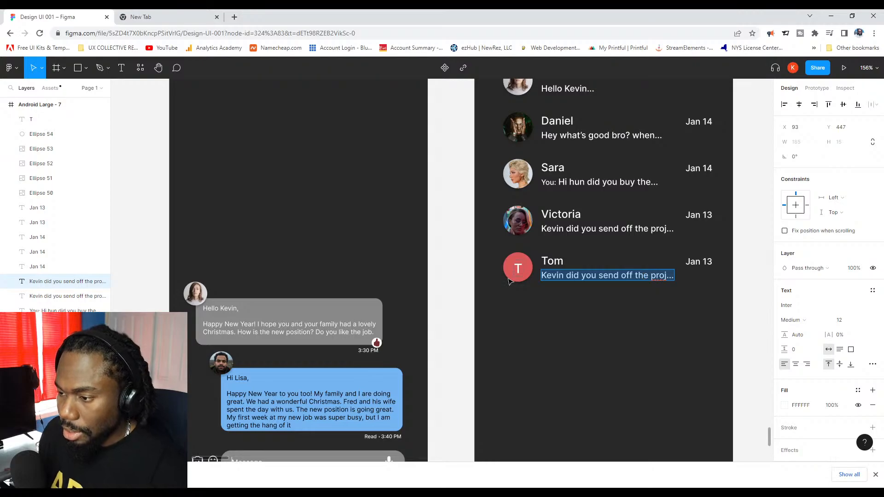
pyautogui.click(543, 276)
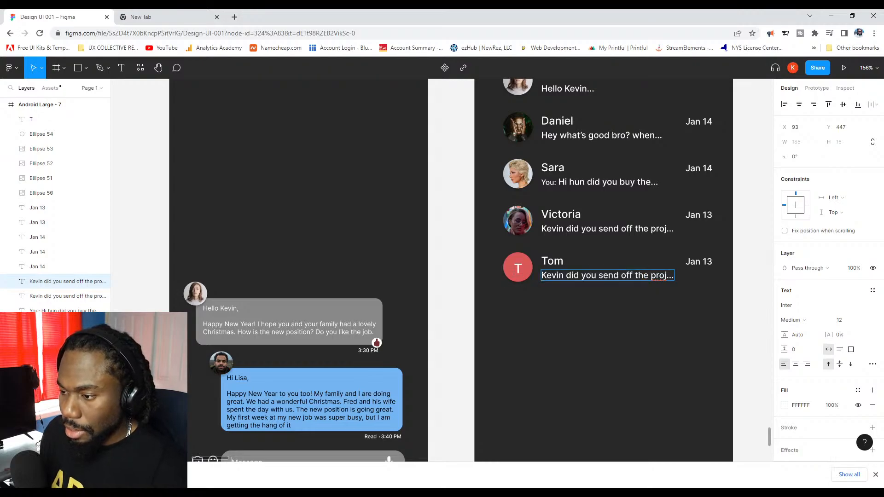
pyautogui.write('You')
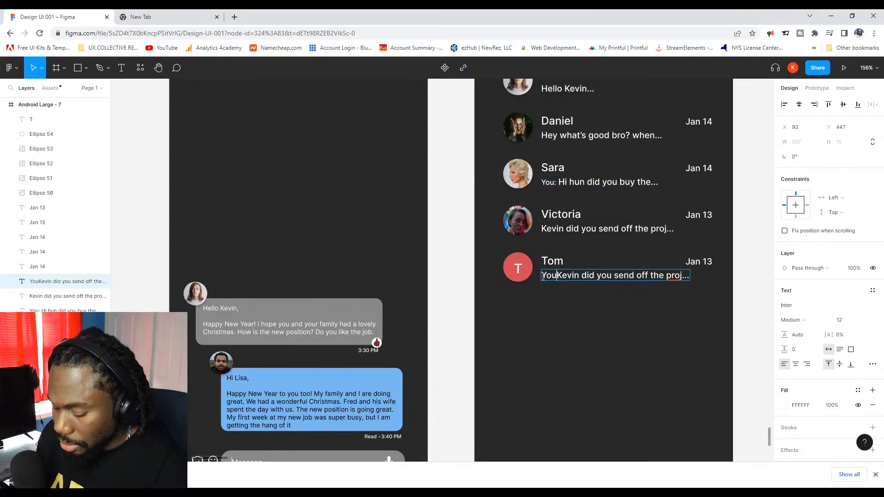
pyautogui.press('BackSpace')
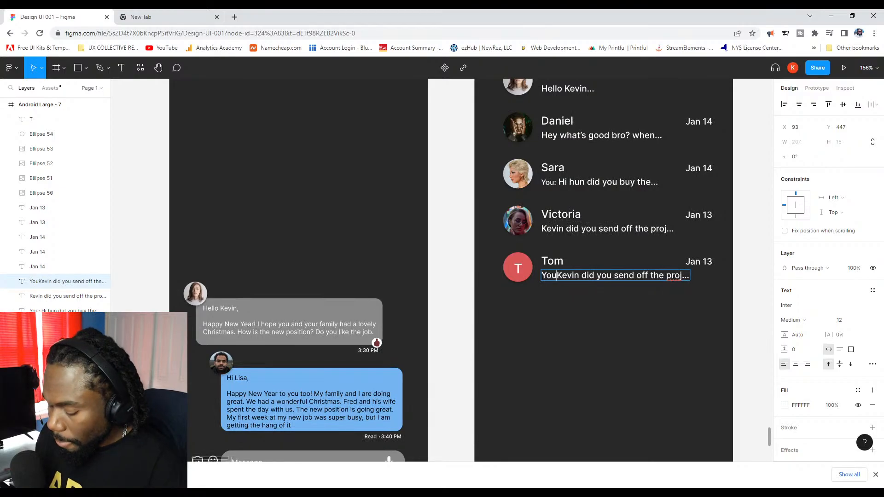
pyautogui.write(':')
# Try text size 10 on only the word "You" in the fifth row's preview and restore it to 12.
pyautogui.scroll(5, 544, 275)
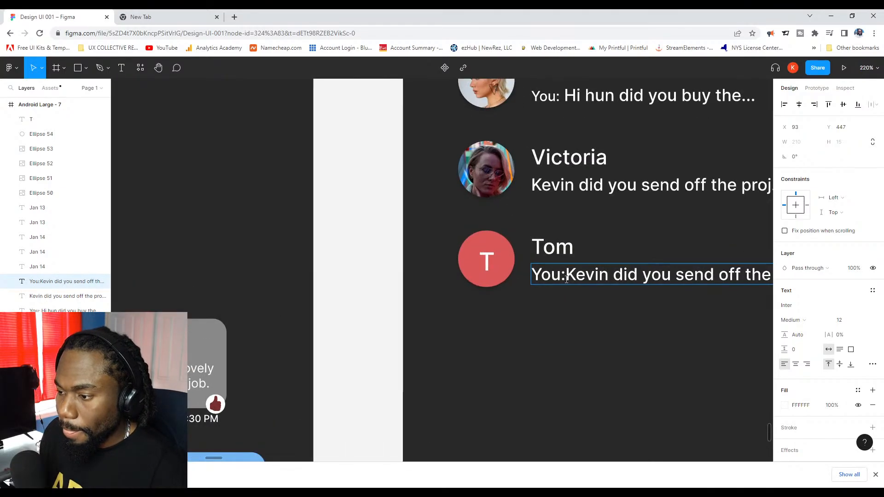
pyautogui.doubleClick(559, 276)
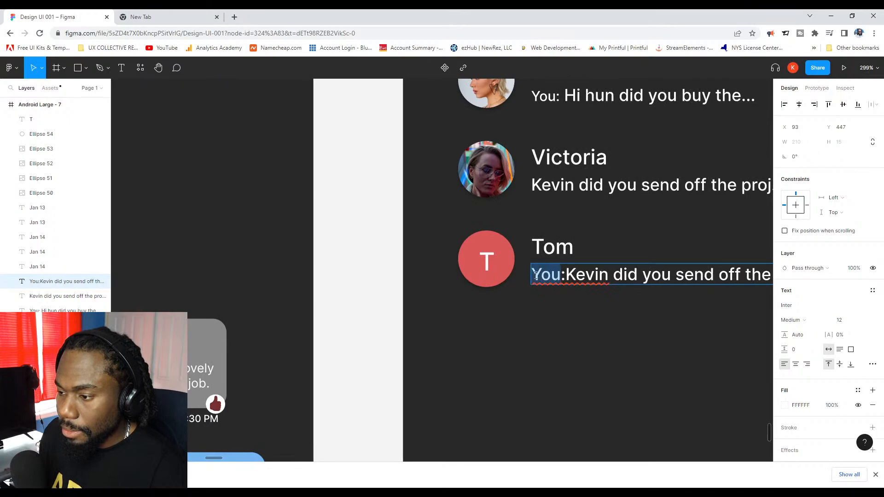
pyautogui.click(840, 322)
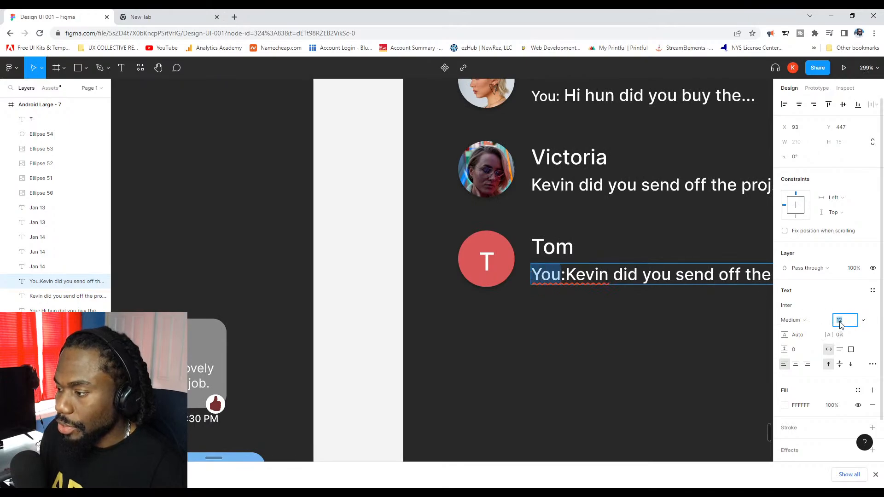
pyautogui.write('10')
pyautogui.press('Return')
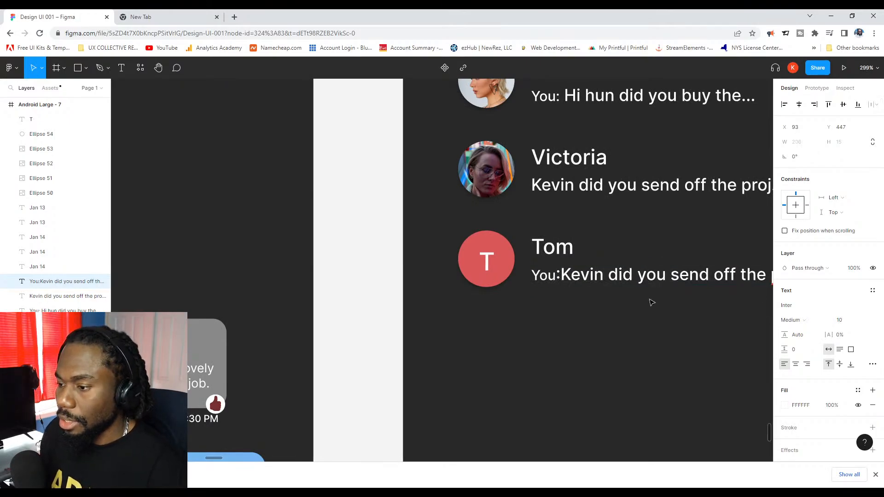
pyautogui.moveTo(561, 275); pyautogui.dragTo(532, 275)
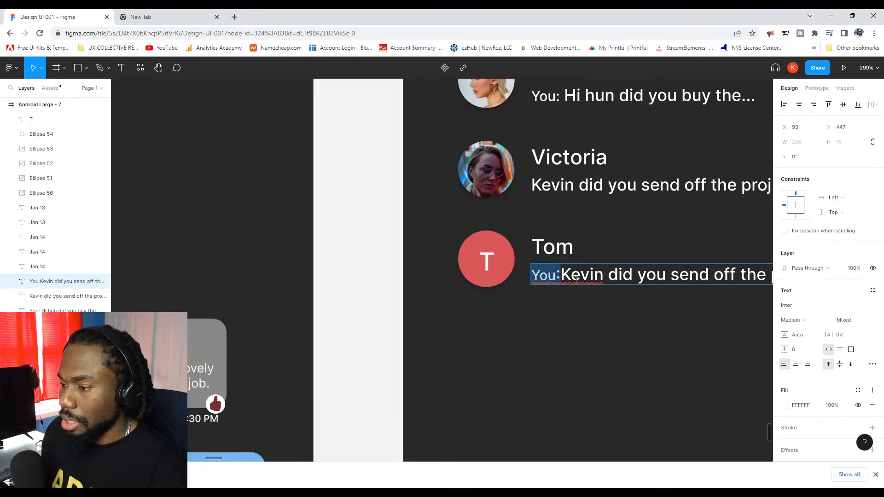
pyautogui.hotkey('shift', 'Left')
pyautogui.hotkey('ctrl', 'shift', '.')
pyautogui.hotkey('ctrl', 'shift', '.')
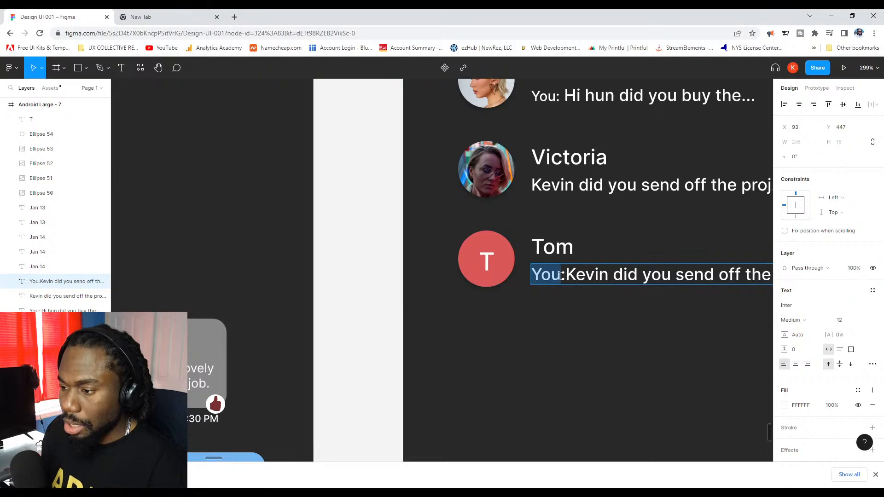
# Set the whole "You:" prefix, colon included, to text size 10 and add a space after it.
pyautogui.hotkey('shift', 'Right')
pyautogui.click(843, 321)
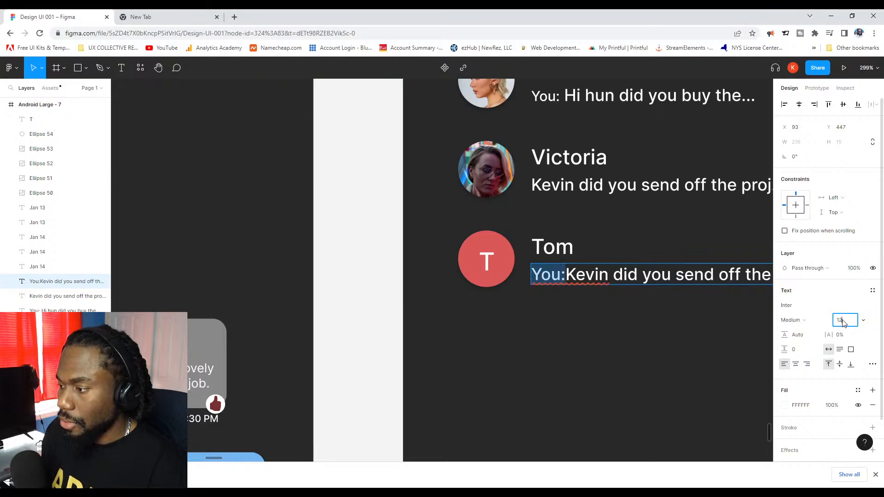
pyautogui.write('10')
pyautogui.press('Return')
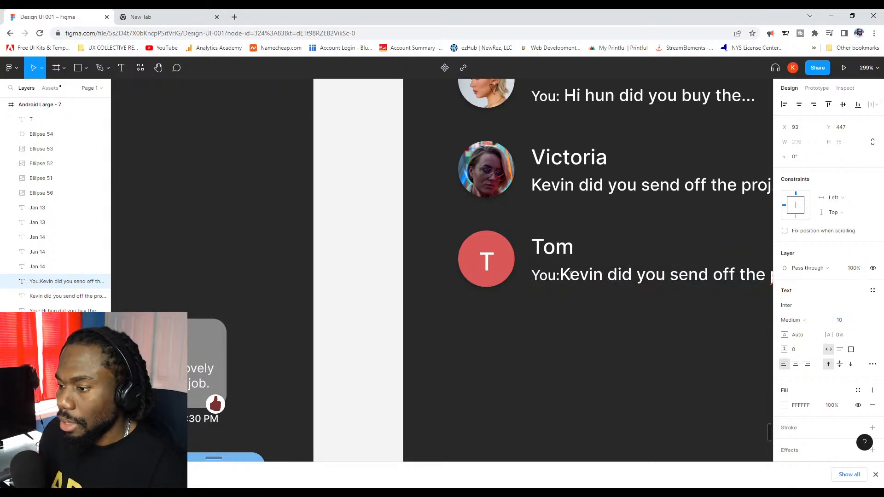
pyautogui.click(558, 275)
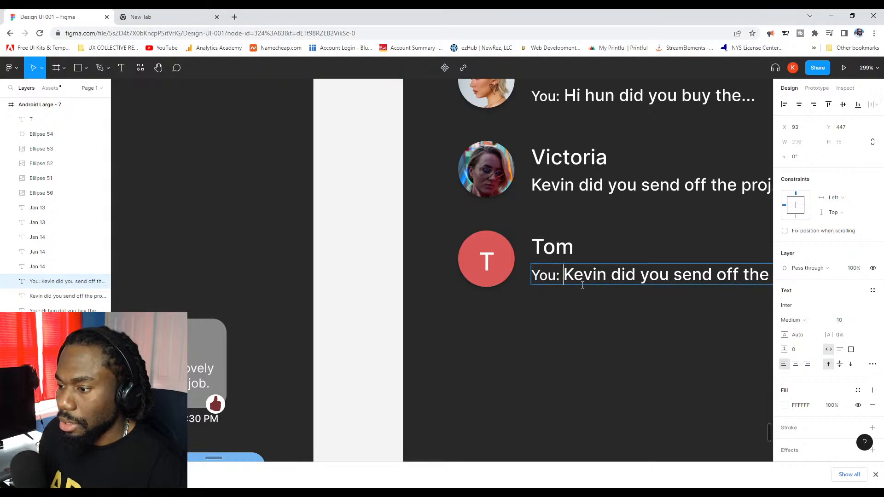
# Replace the fifth conversation row's preview text after "You:" with "Hey I left it on my desk yest...".
pyautogui.scroll(-5, 571, 270)
pyautogui.moveTo(564, 275); pyautogui.dragTo(698, 277)
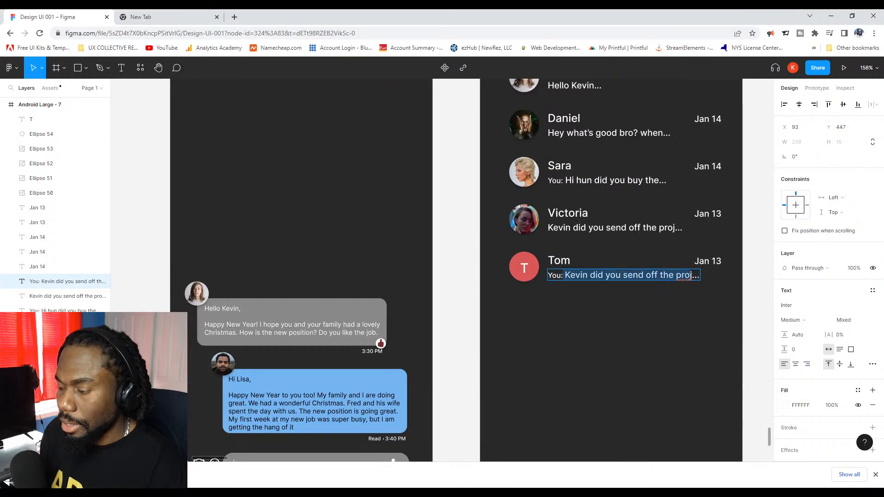
pyautogui.write('Hey')
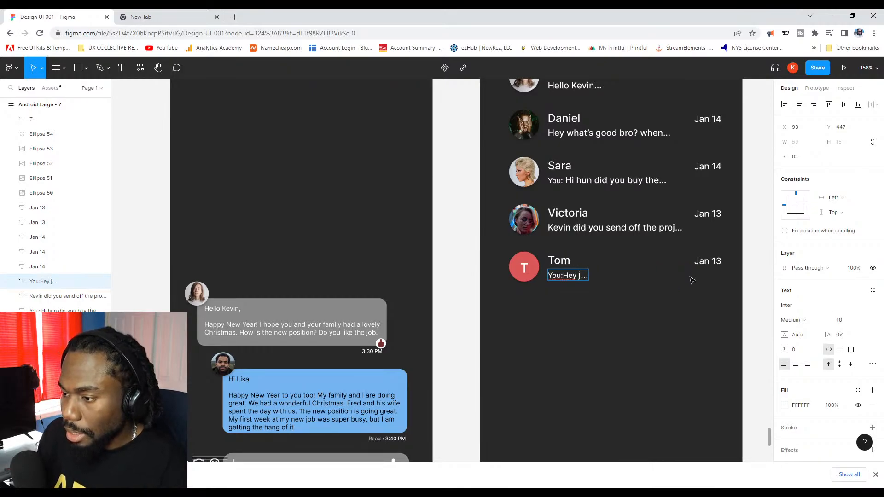
pyautogui.press('BackSpace')
pyautogui.press('BackSpace')
pyautogui.press('BackSpace')
pyautogui.press('BackSpace')
pyautogui.write('He')
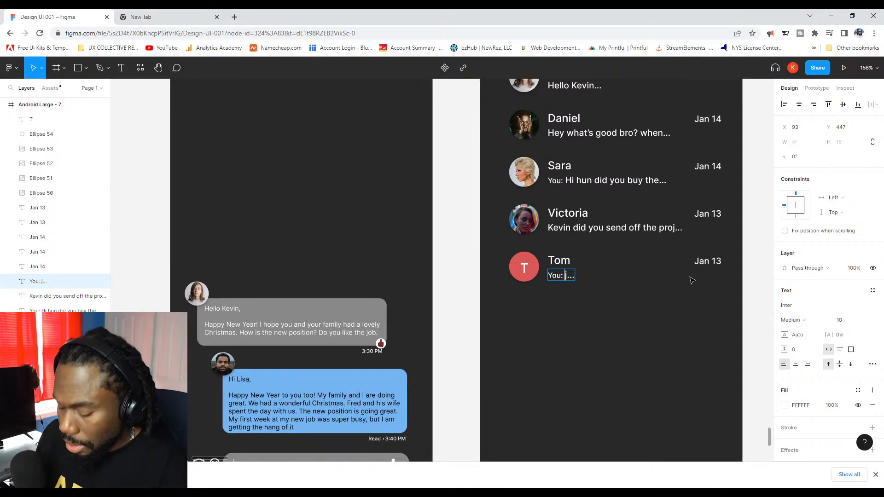
pyautogui.write('y ')
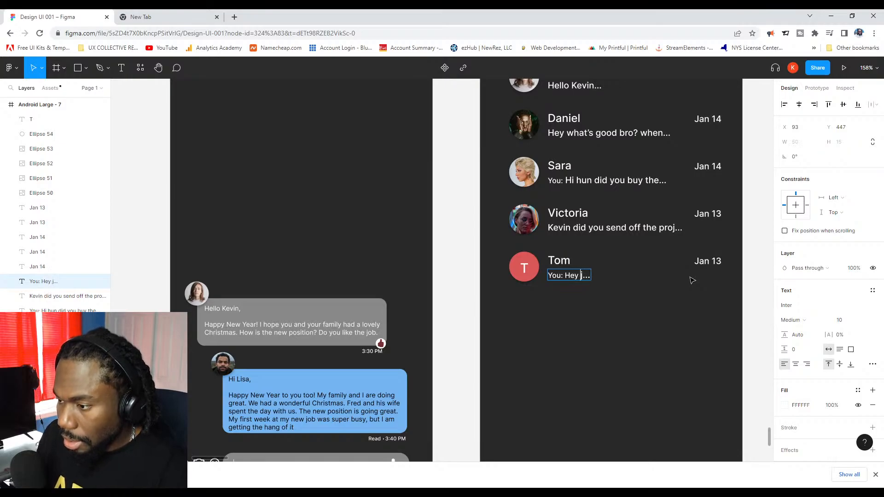
pyautogui.write('I ')
pyautogui.write('left it ')
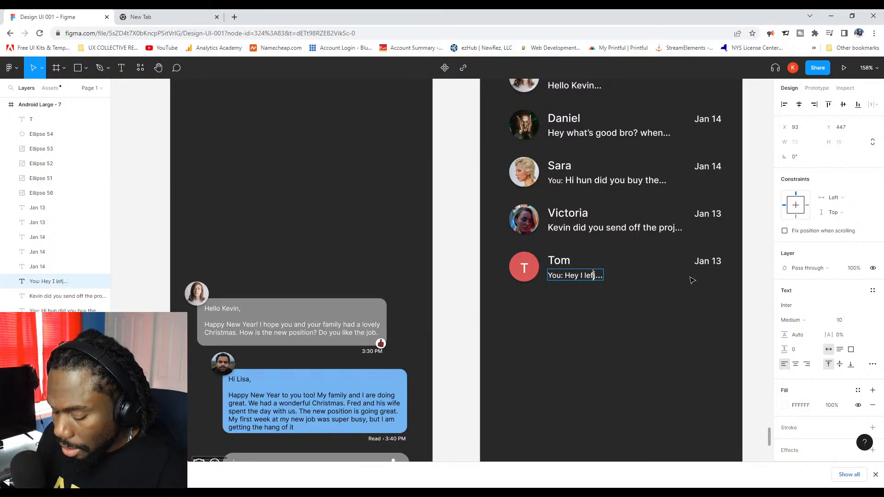
pyautogui.write('on my ')
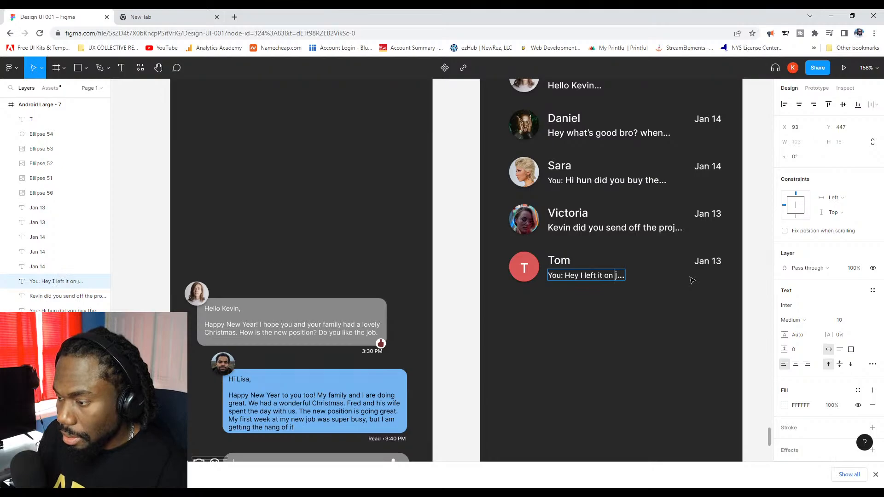
pyautogui.write('des')
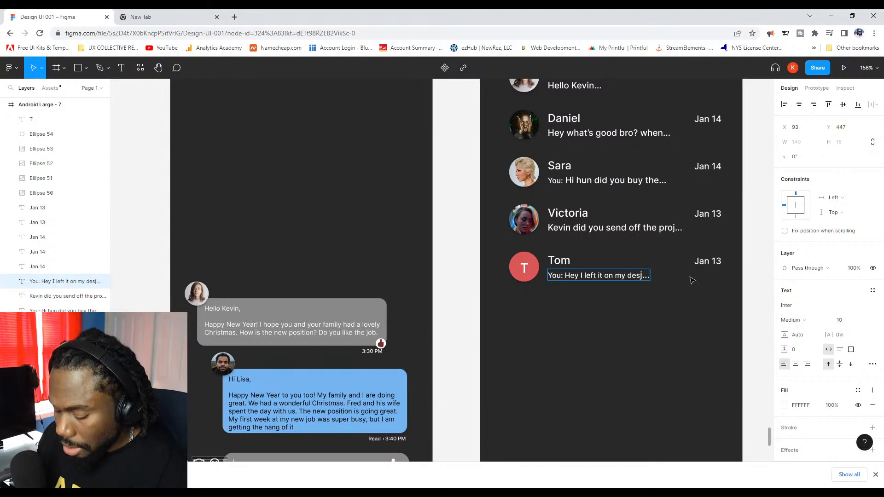
pyautogui.write('k')
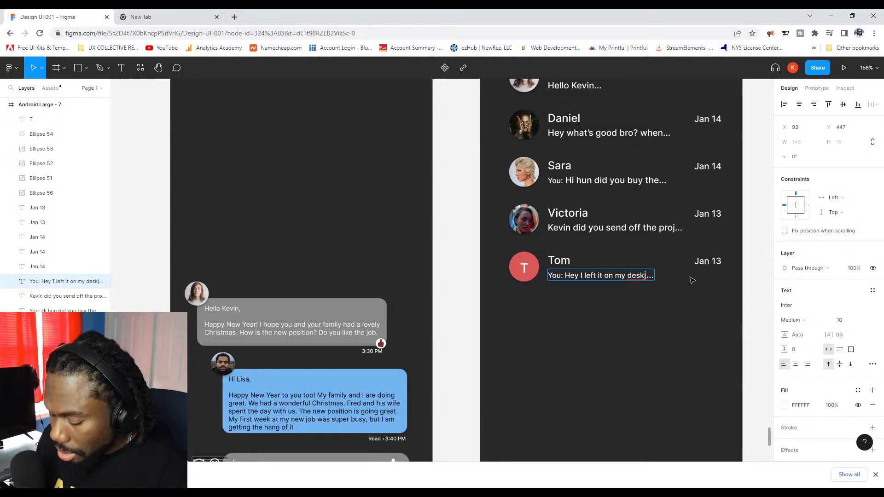
pyautogui.press('Delete')
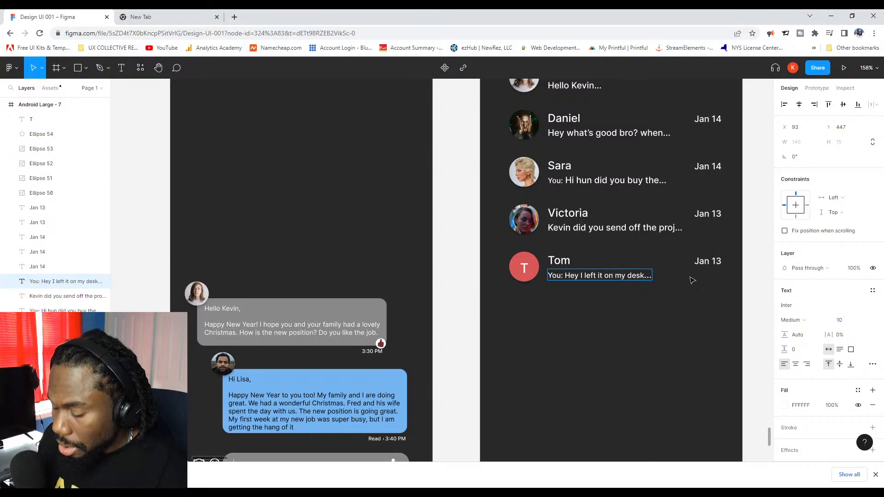
pyautogui.write('yes')
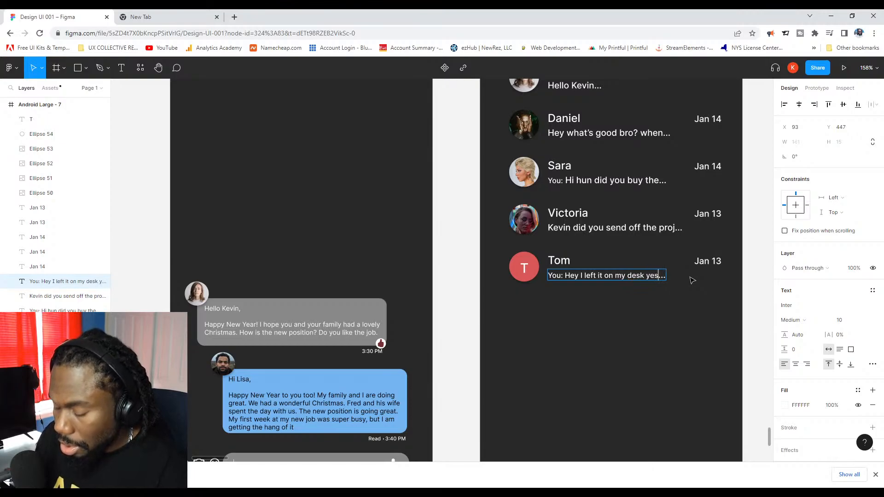
pyautogui.write('t')
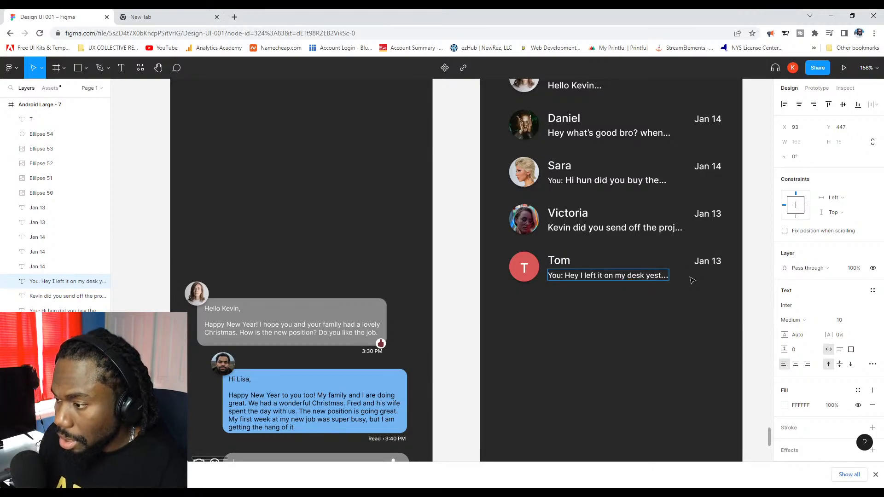
pyautogui.press('Escape')
# Change the date in the fifth conversation row to "Jan 12".
pyautogui.click(717, 262)
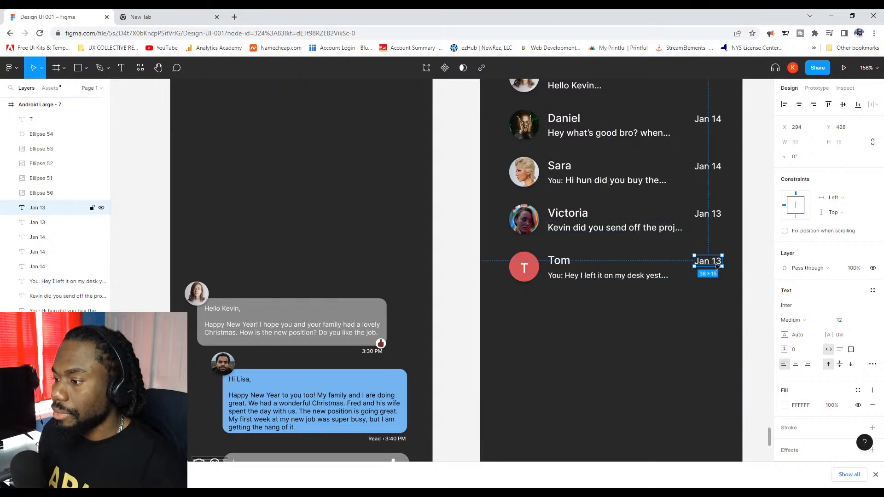
pyautogui.doubleClick(716, 262)
pyautogui.press('BackSpace')
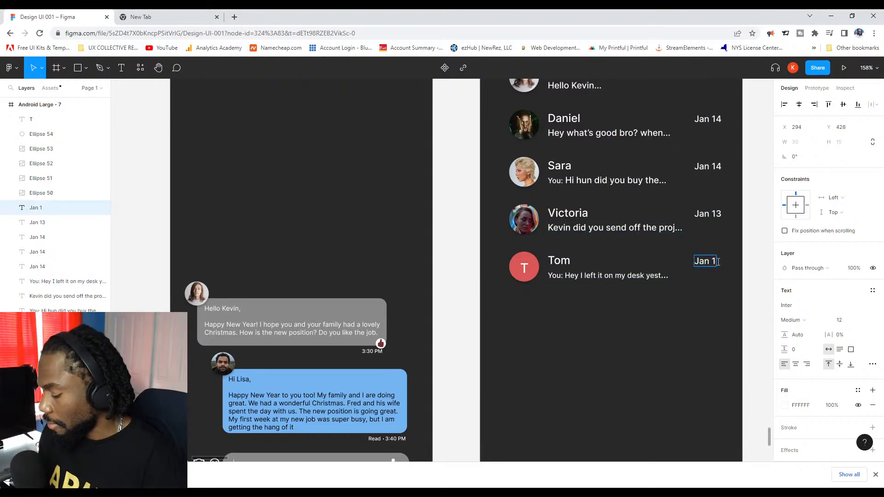
pyautogui.write('2')
pyautogui.moveTo(476, 221); pyautogui.dragTo(518, 281)
pyautogui.click(701, 321)
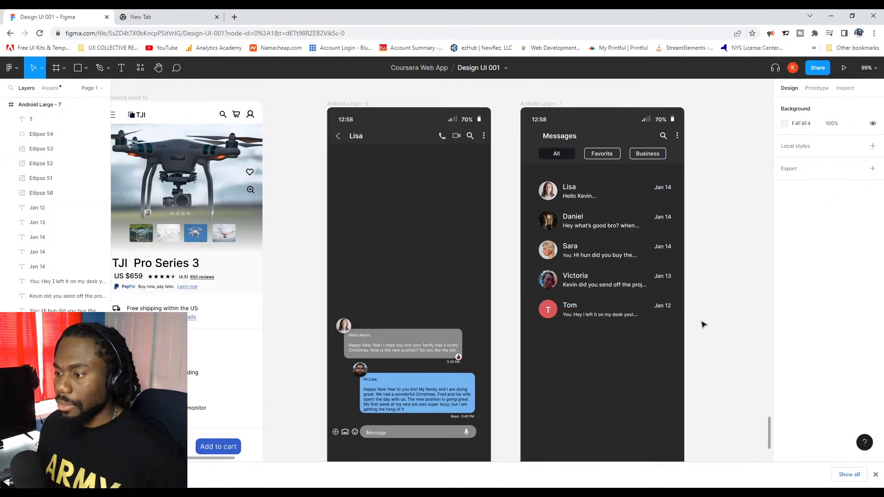
# Review the chat and Messages screens side by side with the neighbouring mobile designs.
pyautogui.scroll(-2, 697, 315)
pyautogui.scroll(-2, 689, 309)
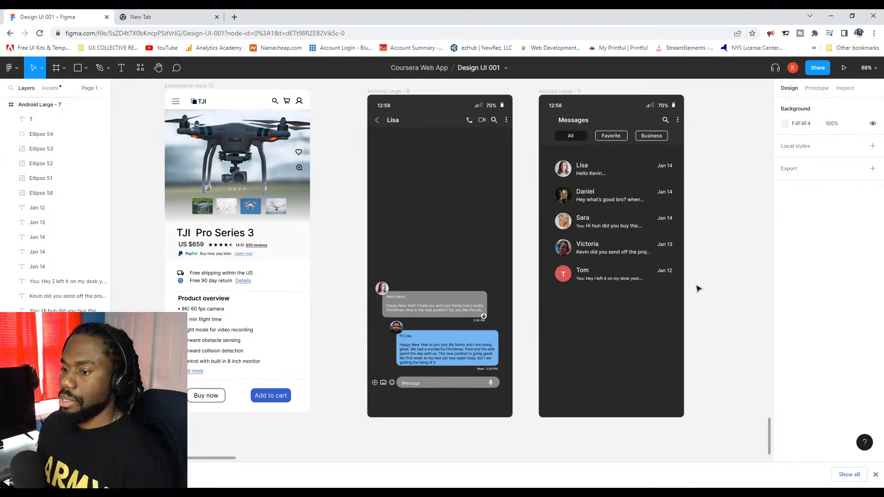
pyautogui.scroll(4, 445, 318)
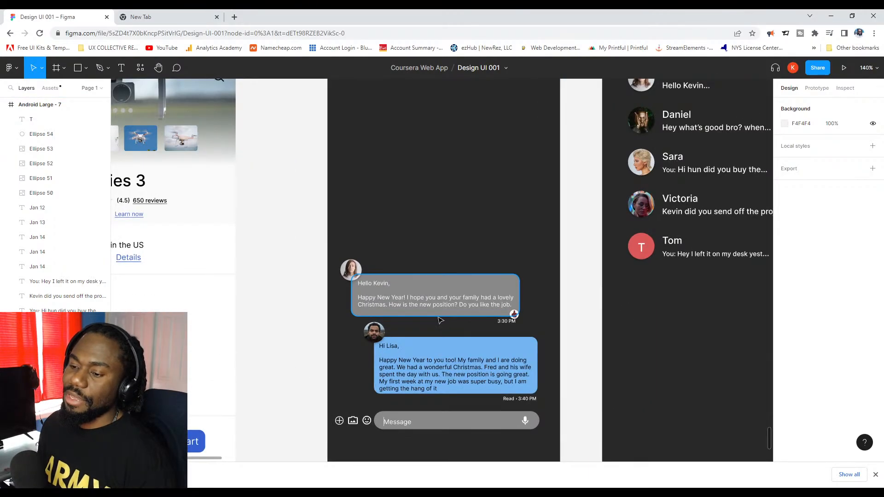
pyautogui.scroll(-2, 444, 318)
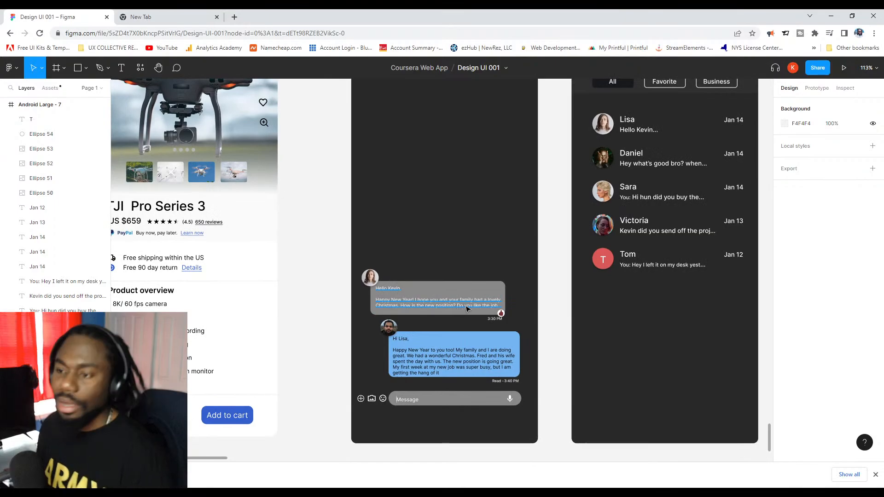
pyautogui.scroll(-3, 470, 309)
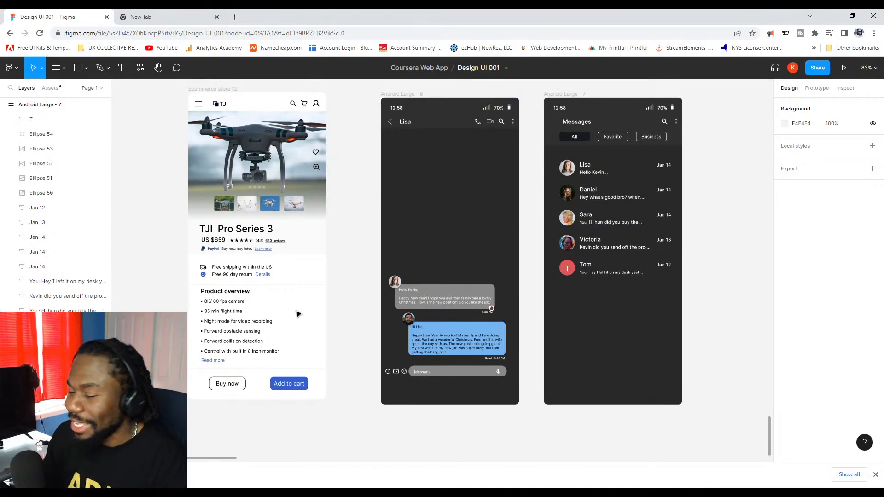
pyautogui.scroll(3, 368, 397)
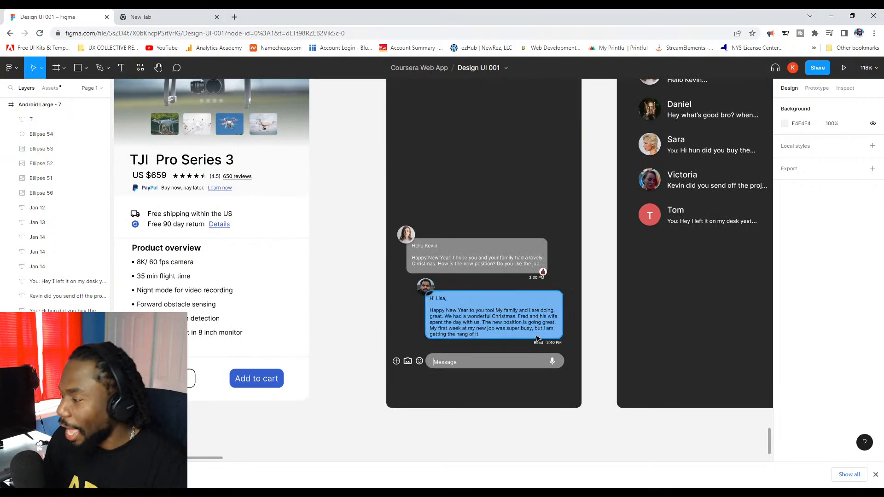
pyautogui.scroll(-1, 536, 317)
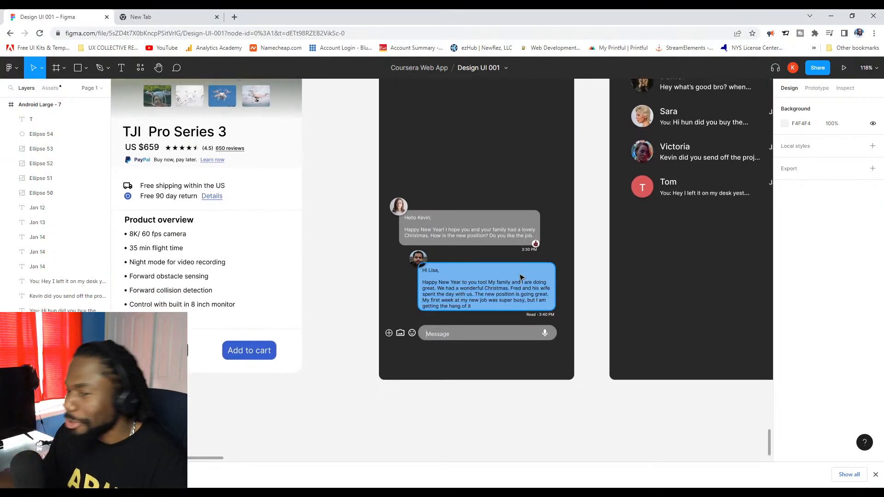
pyautogui.scroll(-5, 522, 277)
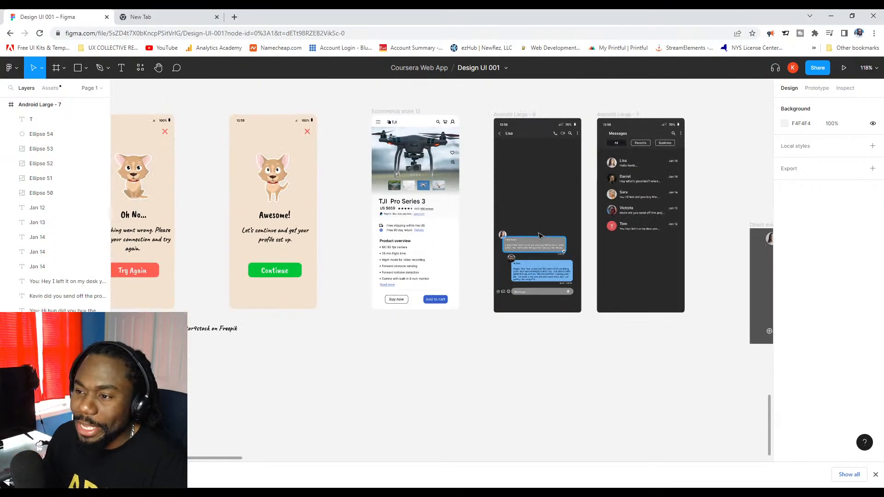
# Place a copy of the chat header's back arrow below the message field's right end, sized 12 × 20 at X 293, Y 762.
pyautogui.click(501, 134)
pyautogui.scroll(5, 577, 308)
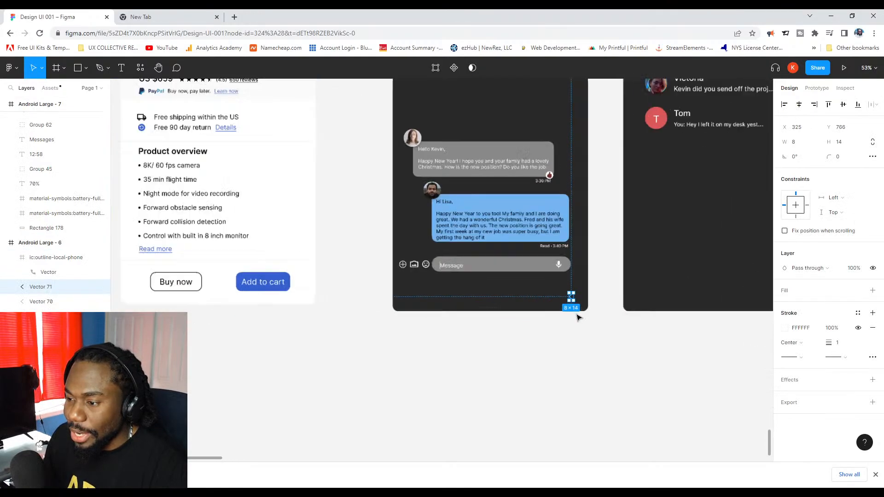
pyautogui.moveTo(575, 284); pyautogui.dragTo(575, 287)
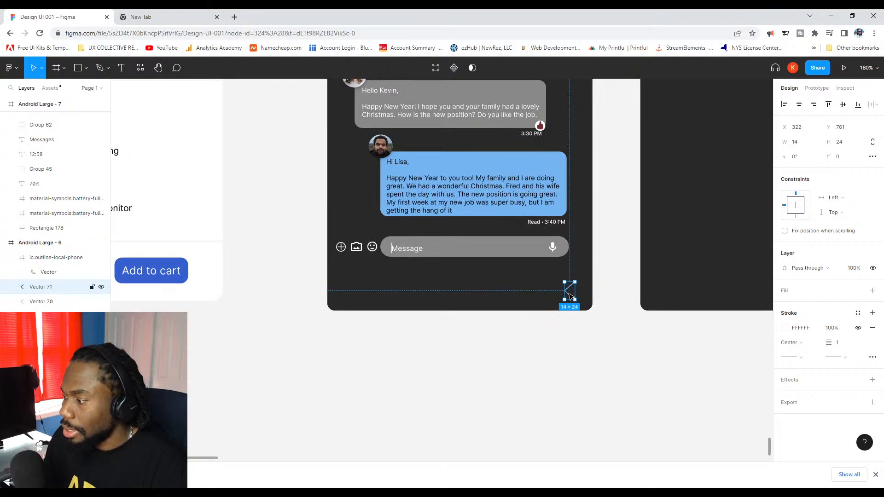
pyautogui.moveTo(576, 283); pyautogui.dragTo(547, 291)
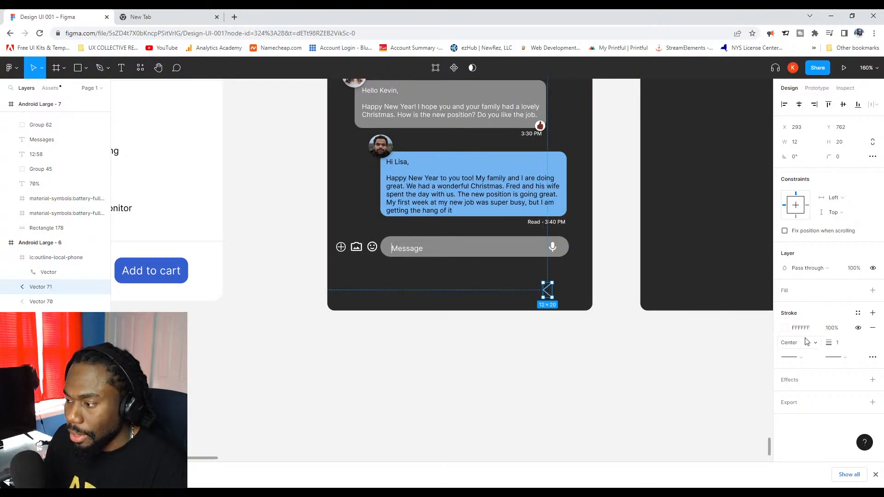
# Set the stroke thickness of the back arrow below the message field to 2.
pyautogui.click(838, 345)
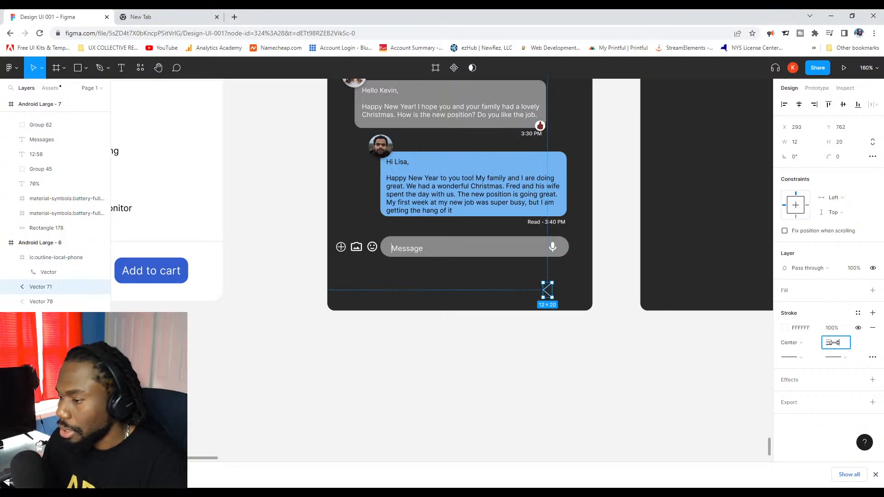
pyautogui.press('Return')
pyautogui.click(527, 318)
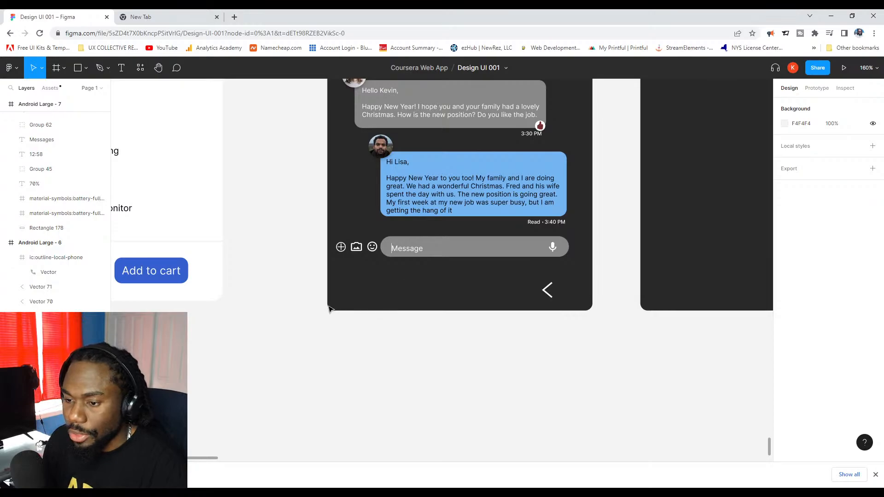
# Draw three parallel 1 × 20 vertical bars spaced 2 apart, just right of the lower back arrow.
pyautogui.scroll(5, 546, 304)
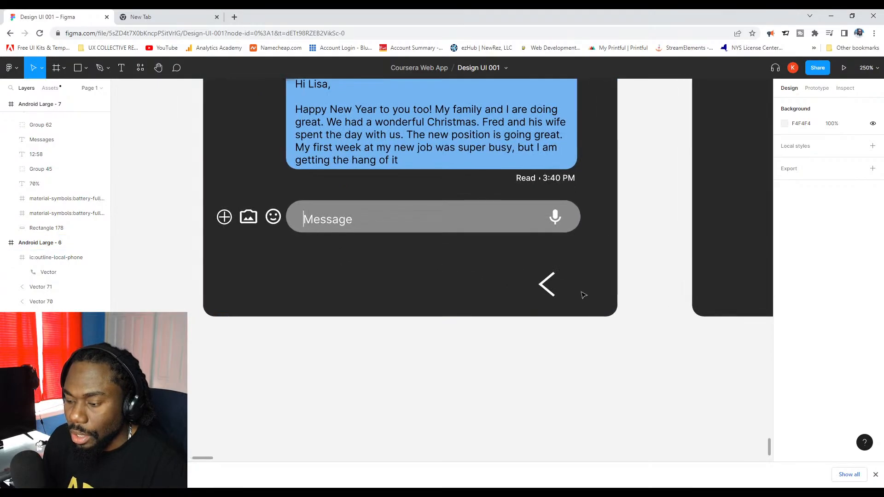
pyautogui.press('r')
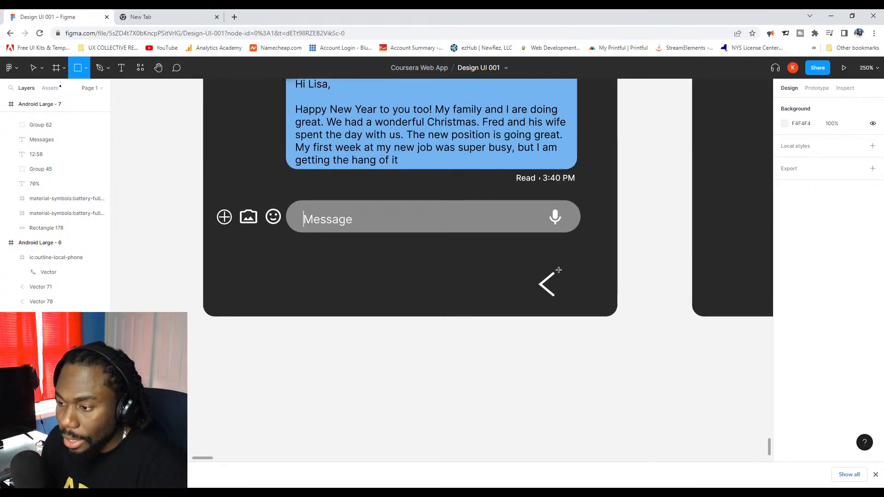
pyautogui.moveTo(560, 272); pyautogui.dragTo(573, 288)
pyautogui.scroll(3, 564, 289)
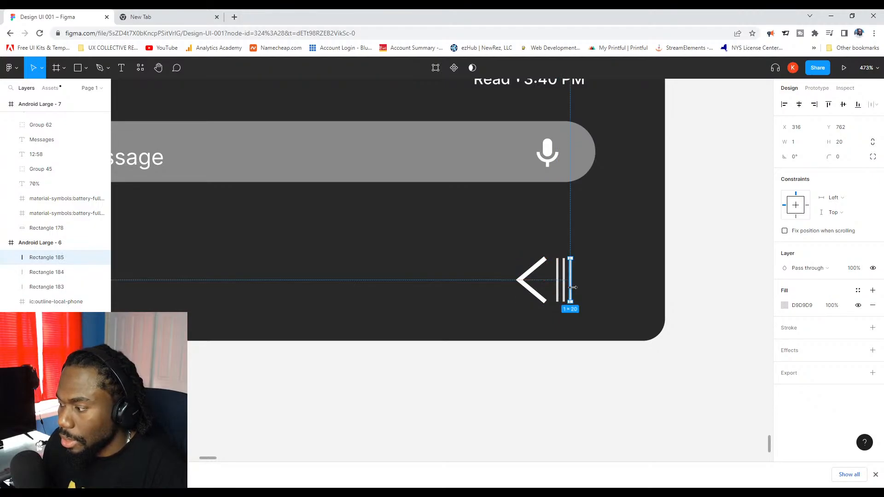
# Move the three vertical bars together across the chat screen to below the message field's left end, keeping Y 762.
pyautogui.scroll(-5, 575, 352)
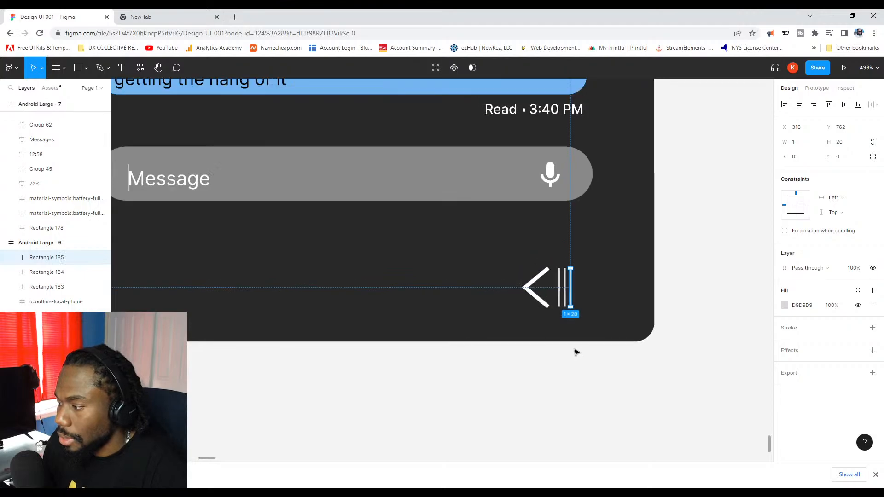
pyautogui.scroll(-2, 571, 332)
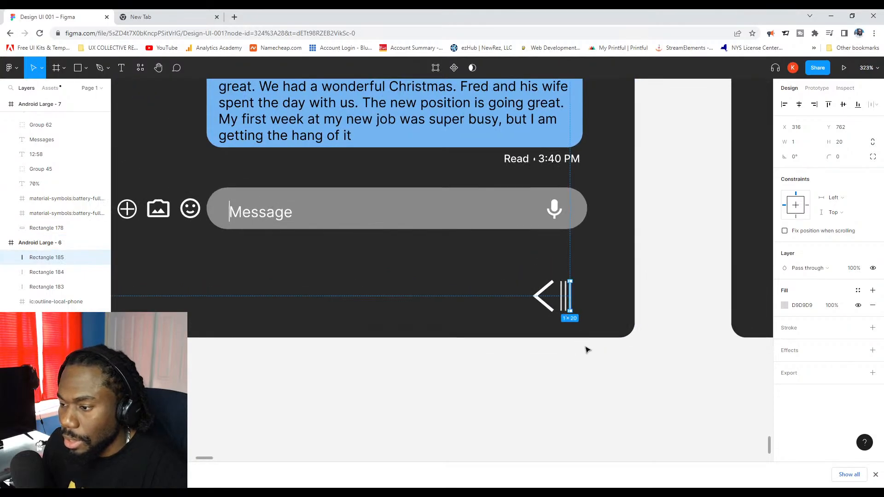
pyautogui.click(588, 350)
pyautogui.moveTo(589, 321); pyautogui.dragTo(350, 298)
pyautogui.scroll(-10, 560, 296)
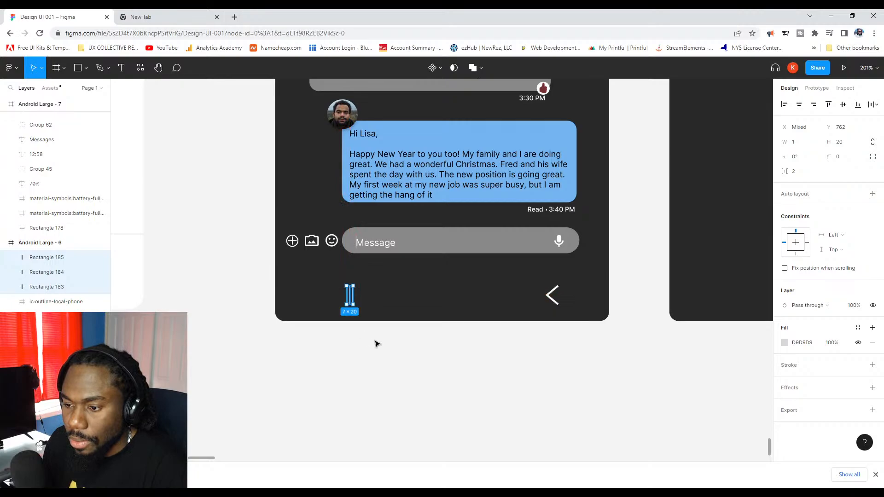
pyautogui.click(373, 344)
# Shrink the lower back arrow to 10 × 17 and place it at X 293, Y 765.
pyautogui.scroll(5, 349, 325)
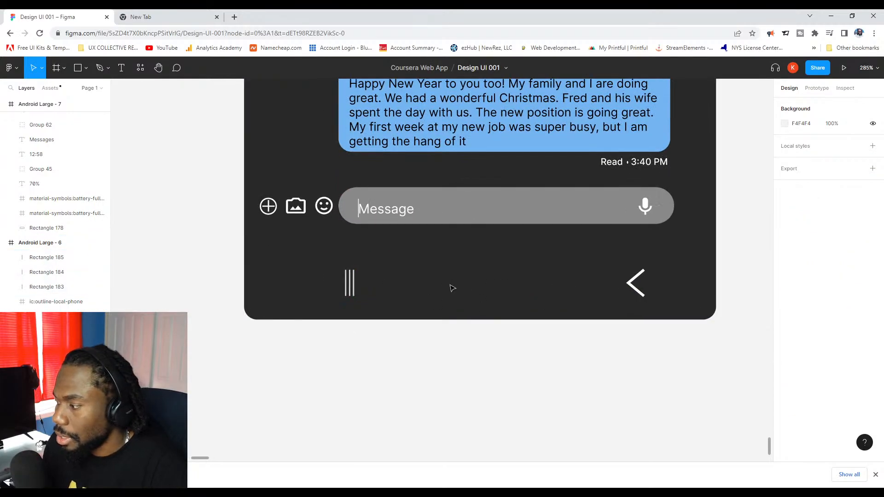
pyautogui.click(643, 271)
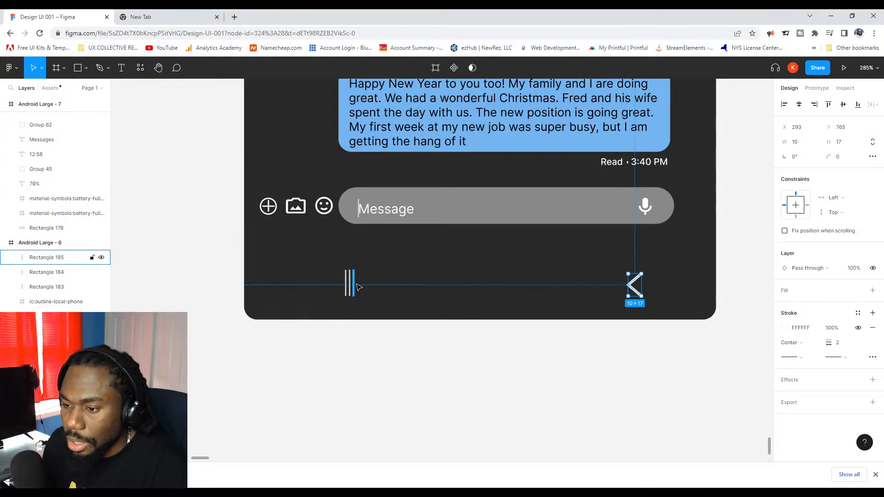
# Widen the spacing between the three vertical bars below the message field to 4.
pyautogui.click(363, 309)
pyautogui.moveTo(363, 309); pyautogui.dragTo(335, 261)
pyautogui.scroll(6, 352, 285)
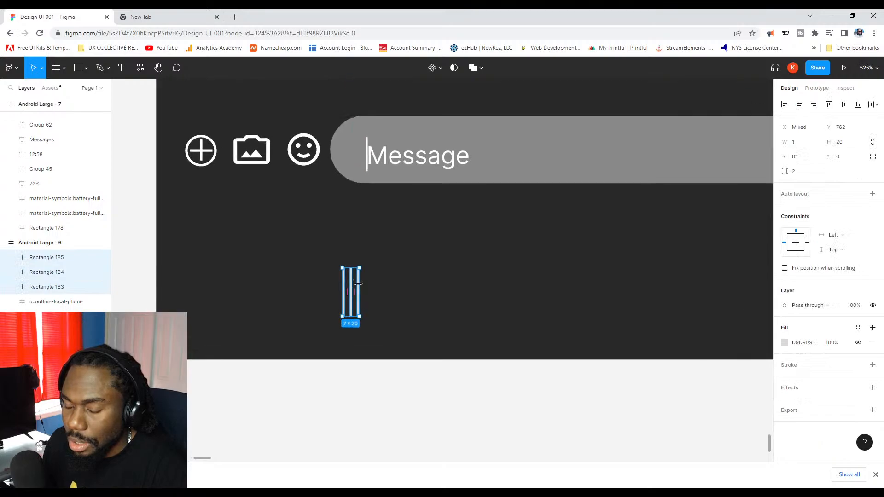
pyautogui.moveTo(362, 291)
pyautogui.mouseDown()
pyautogui.moveTo(374, 300)
pyautogui.moveTo(363, 299)
pyautogui.mouseUp()
pyautogui.click(377, 302)
pyautogui.click(364, 295)
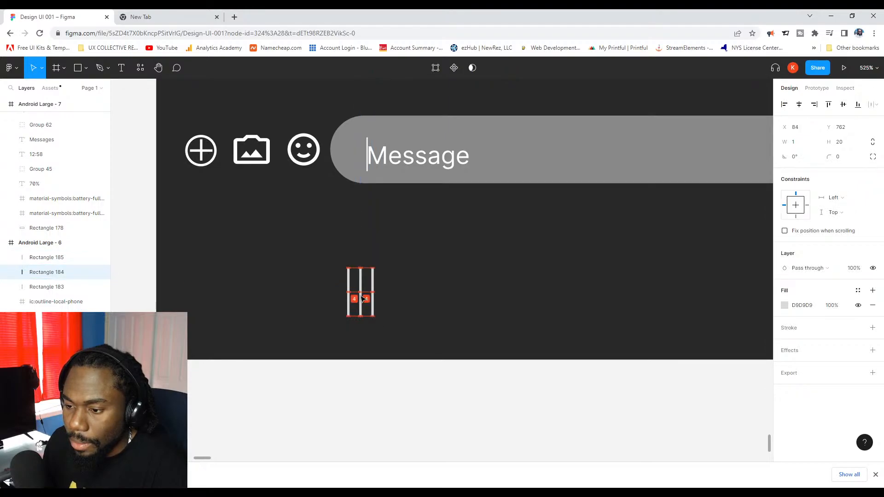
# Shorten the three vertical bars together from their upper ends to a height of 15, with Y at 767.
pyautogui.moveTo(411, 339); pyautogui.dragTo(359, 279)
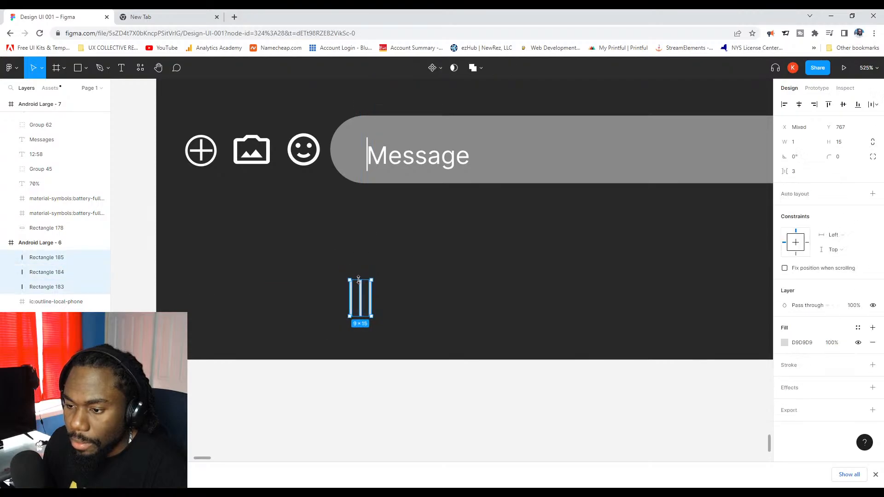
pyautogui.hotkey('ctrl', 'z')
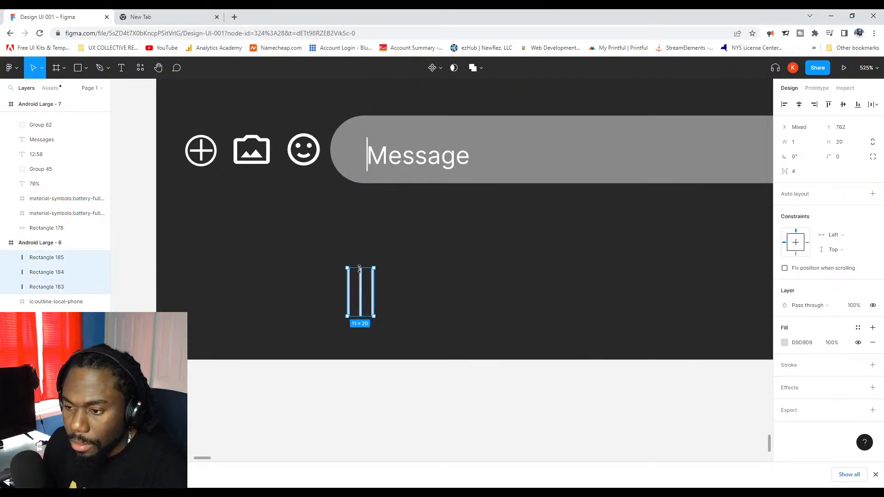
pyautogui.moveTo(359, 268); pyautogui.dragTo(359, 276)
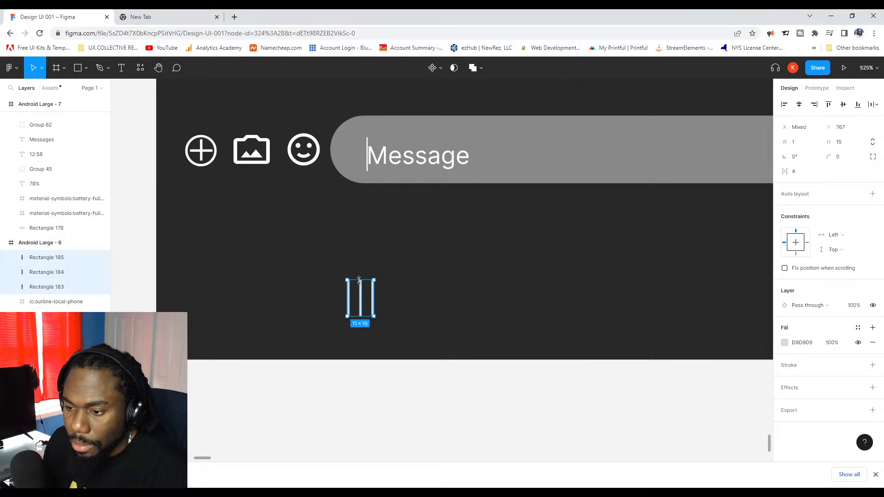
pyautogui.scroll(-4, 360, 297)
pyautogui.click(419, 347)
pyautogui.scroll(-4, 419, 346)
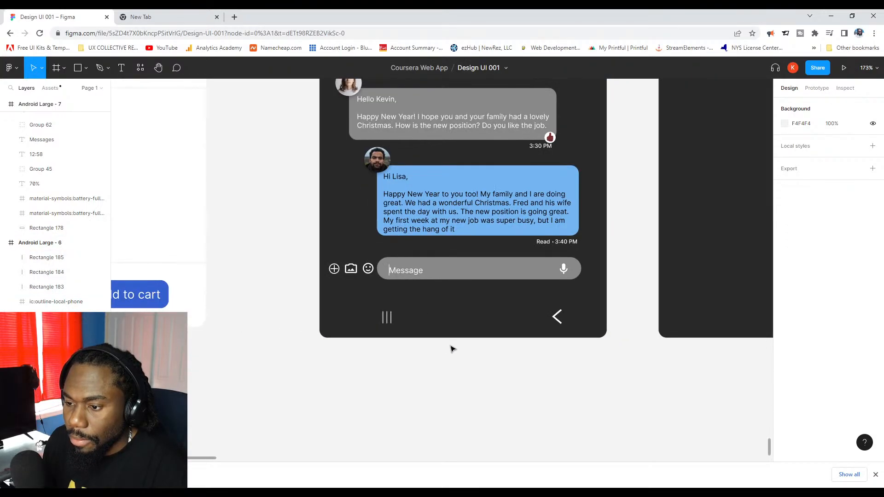
# Set the stroke thickness of the back arrow below the message field to 1.
pyautogui.click(558, 317)
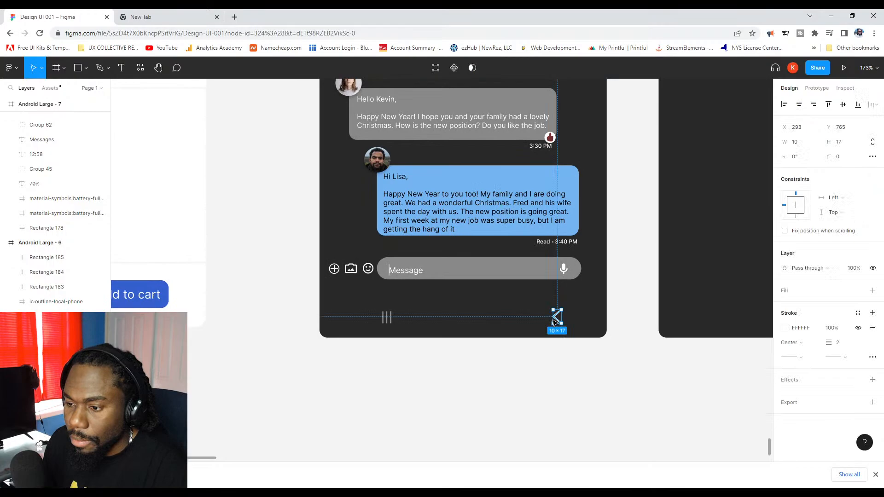
pyautogui.click(386, 339)
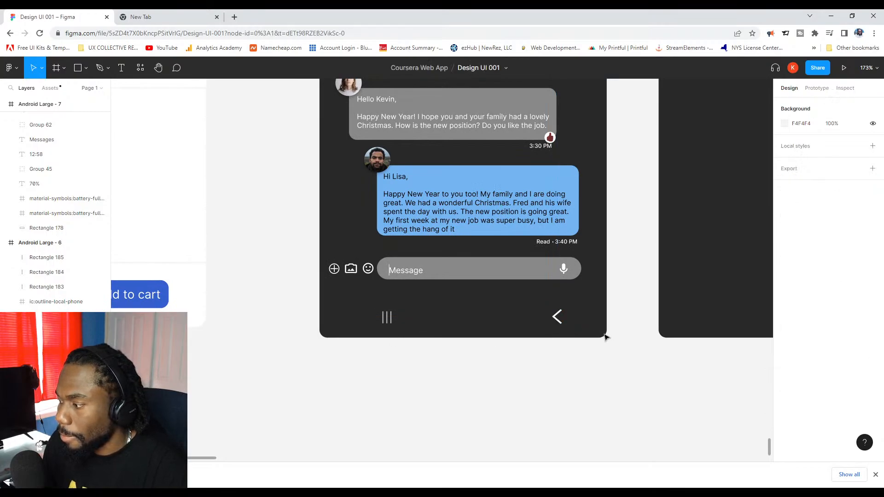
pyautogui.click(557, 317)
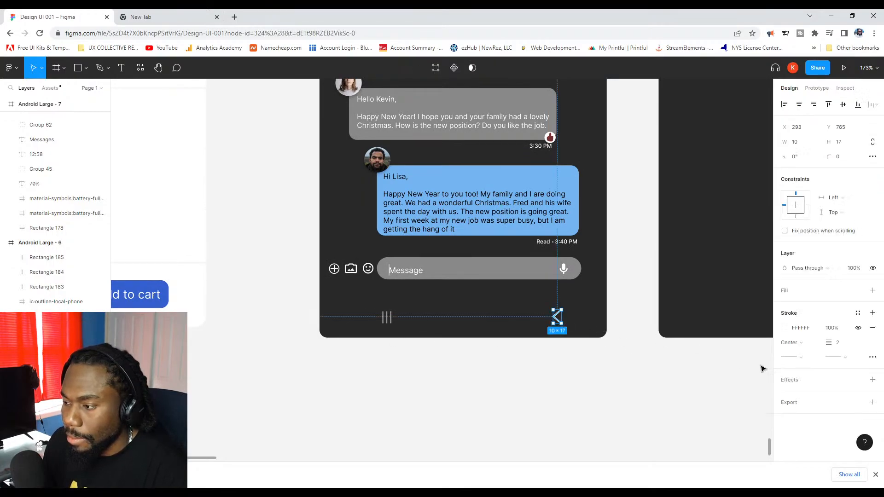
pyautogui.click(843, 344)
pyautogui.write('1')
pyautogui.press('Return')
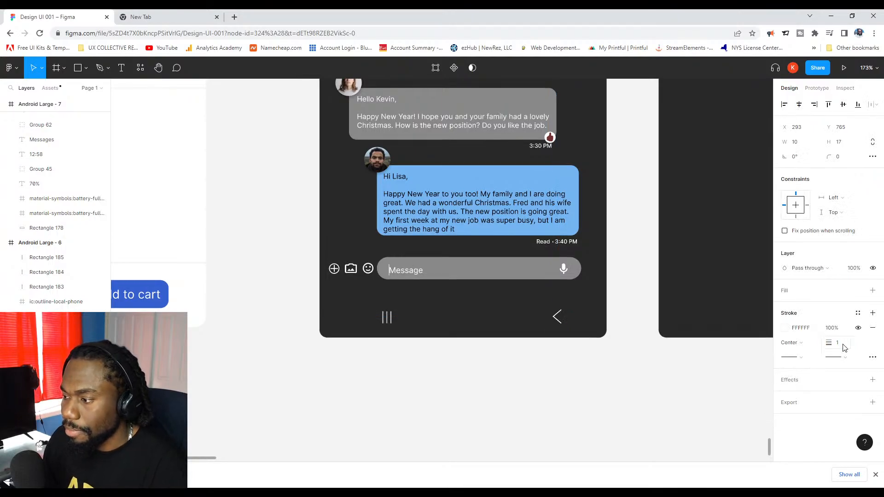
pyautogui.click(545, 387)
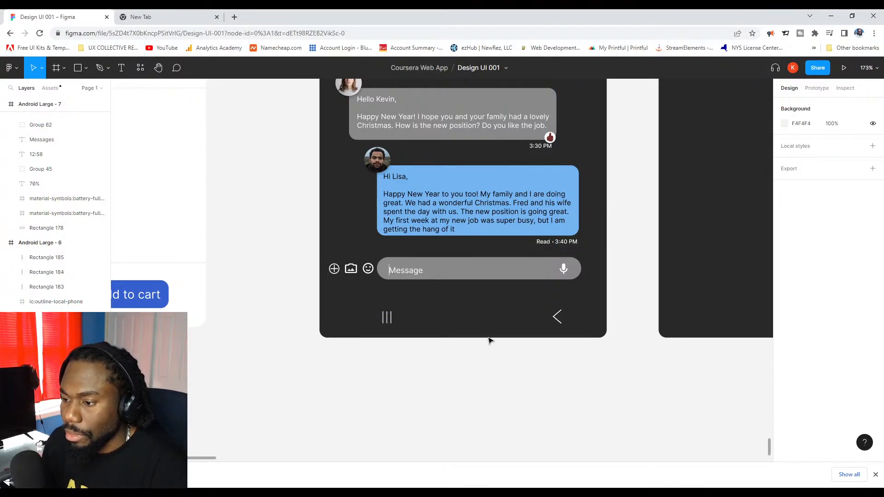
# Draw a 14 × 14 square between the three vertical bars and the back arrow, at X 192, Y 768.
pyautogui.press('r')
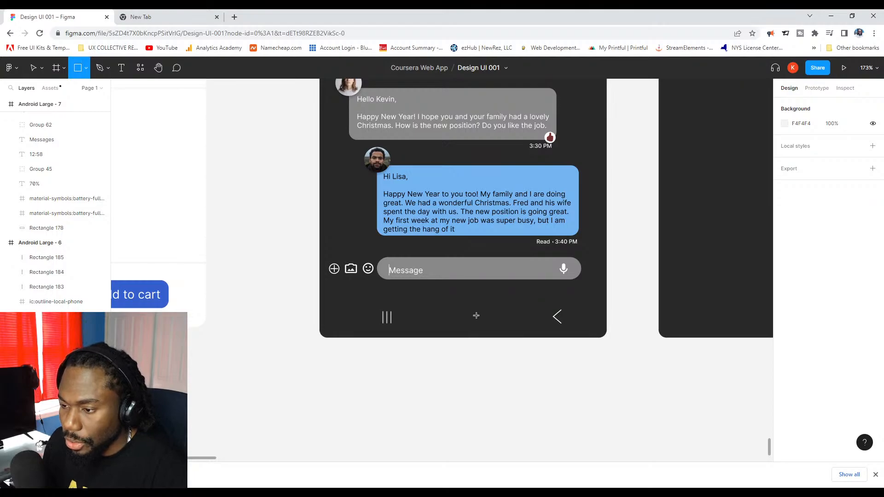
pyautogui.moveTo(476, 316); pyautogui.dragTo(484, 321)
pyautogui.scroll(3, 483, 322)
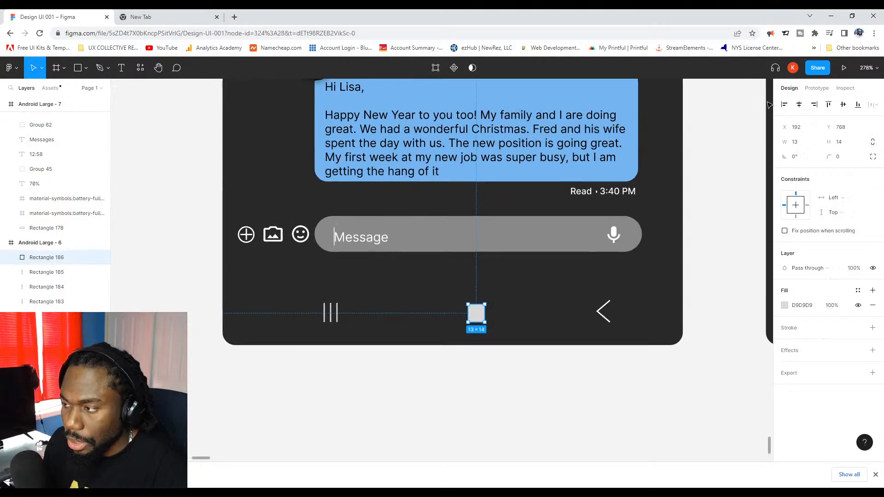
pyautogui.click(798, 144)
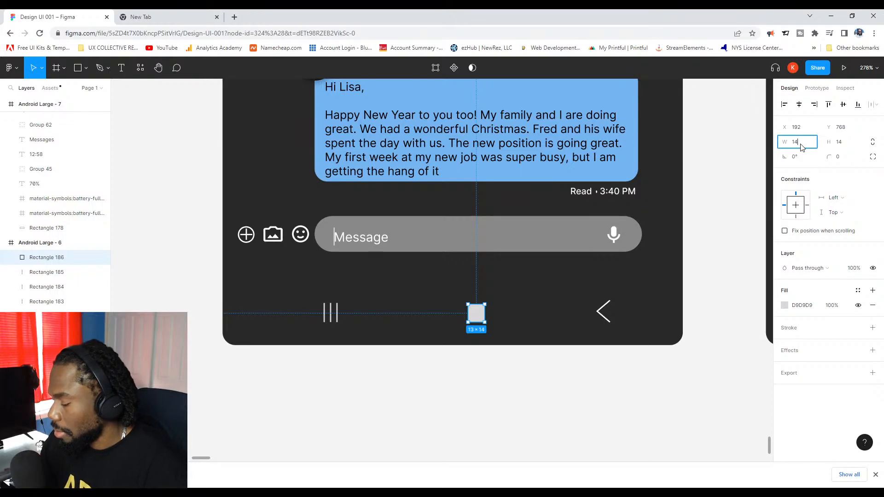
pyautogui.write('14')
pyautogui.press('Return')
pyautogui.click(841, 142)
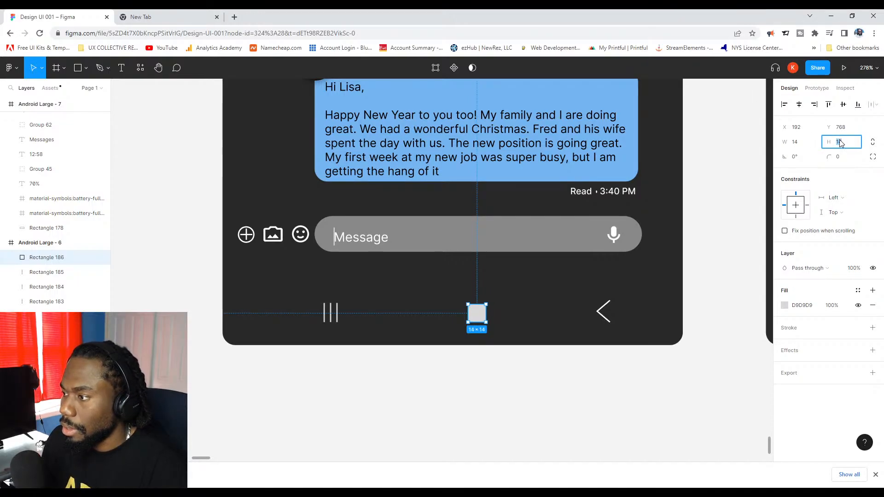
pyautogui.click(594, 353)
# Give the small square a 1-thick inside stroke sampled from its own D9D9D9 fill, and remove the fill.
pyautogui.click(476, 314)
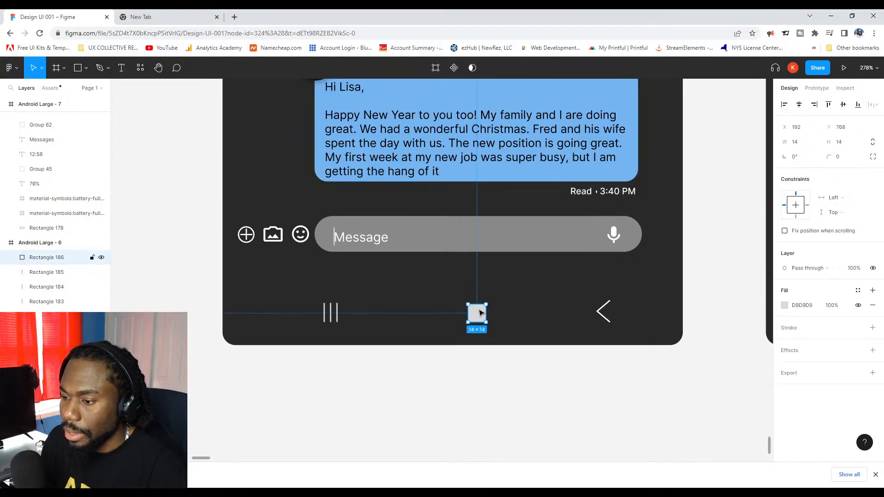
pyautogui.click(873, 328)
pyautogui.click(785, 343)
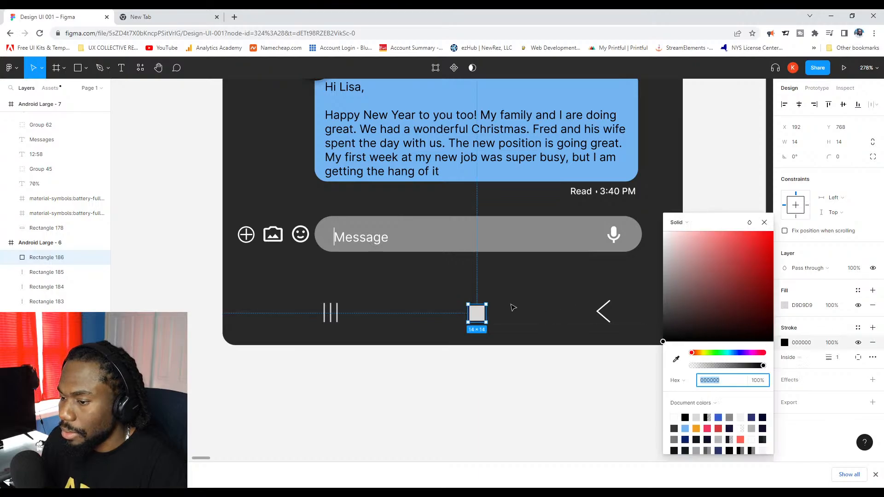
pyautogui.click(676, 359)
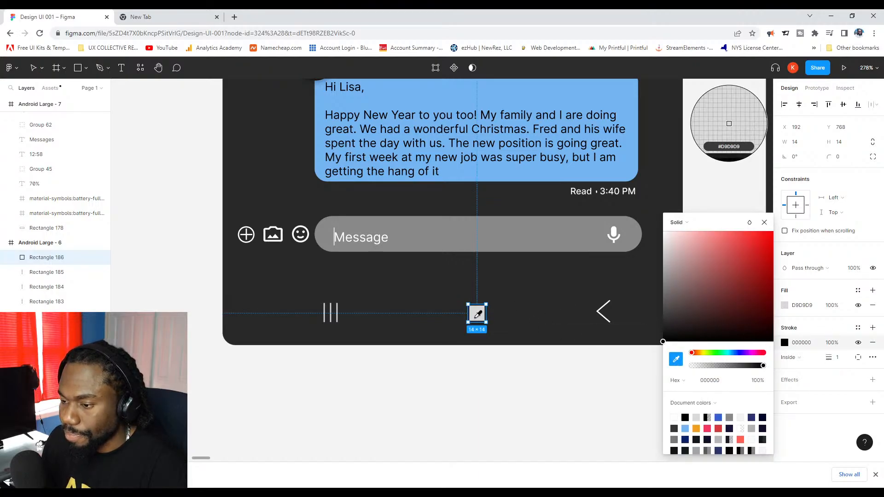
pyautogui.click(477, 313)
pyautogui.click(873, 306)
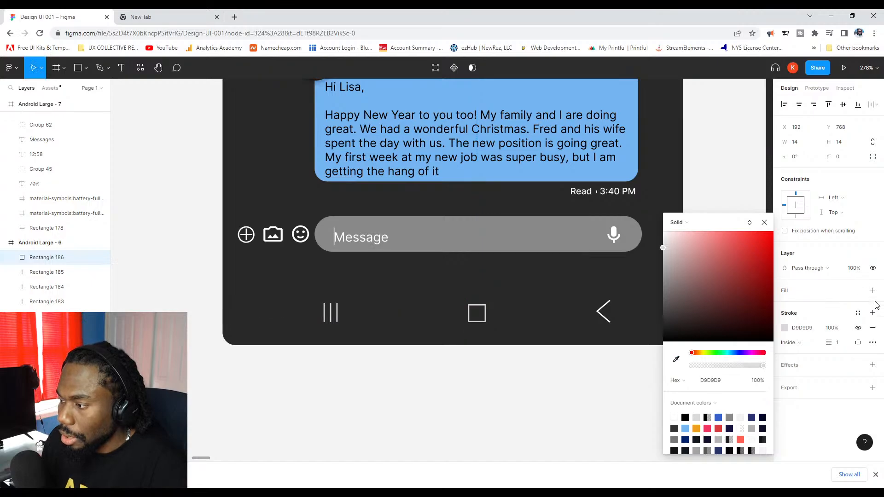
# Try corner radii of 50 and 10 on the small square outline.
pyautogui.click(846, 159)
pyautogui.press('Return')
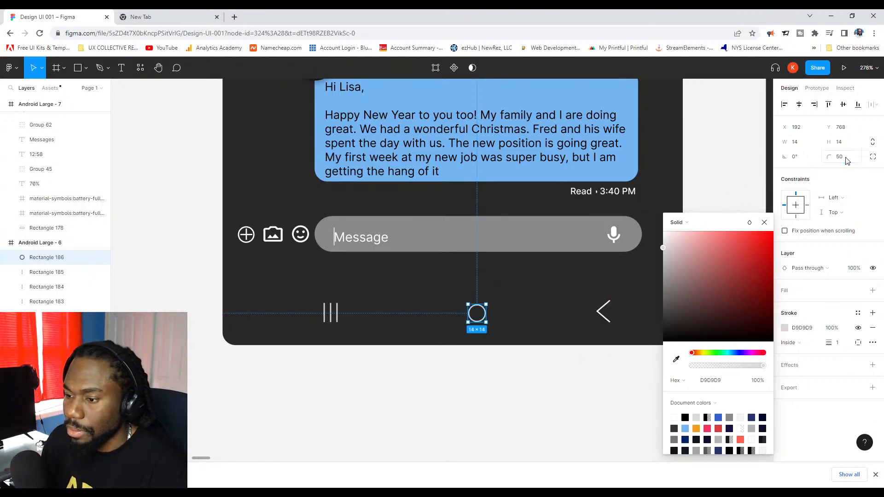
pyautogui.click(846, 159)
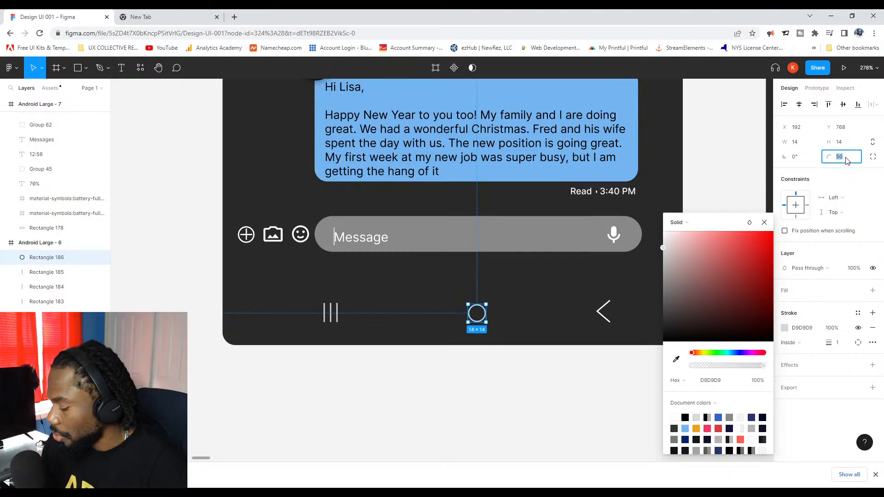
pyautogui.press('Return')
# Set the corner radius of the small square outline between the bars and the back arrow to 5.
pyautogui.click(846, 158)
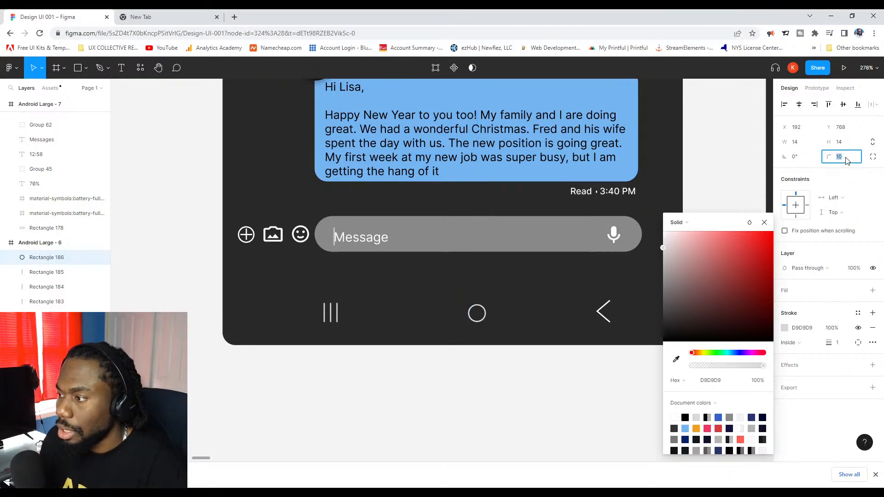
pyautogui.write('5')
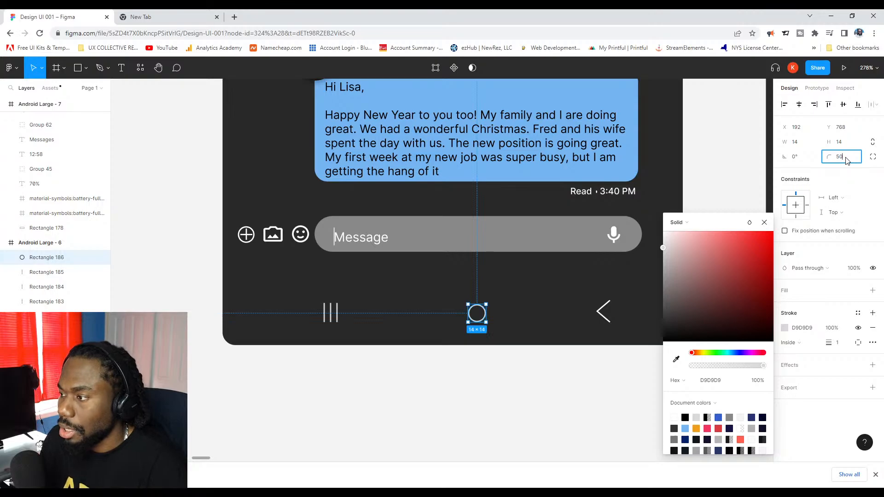
pyautogui.press('Return')
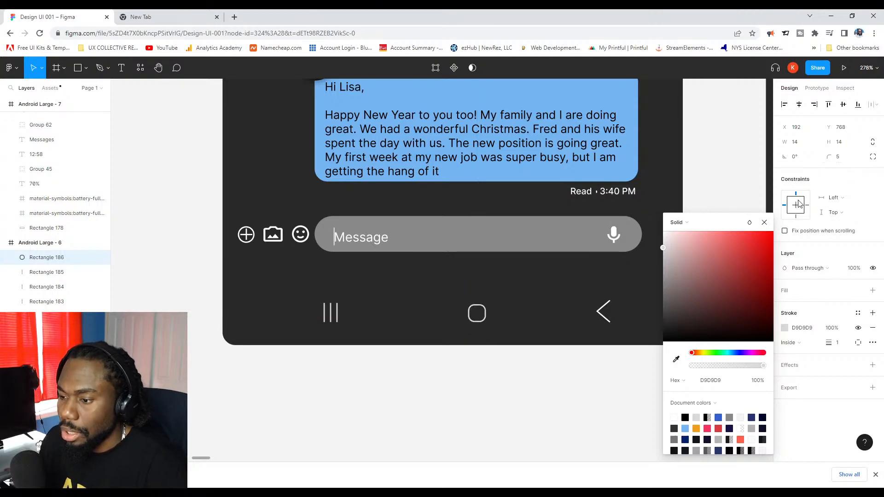
pyautogui.click(592, 381)
pyautogui.scroll(-3, 571, 336)
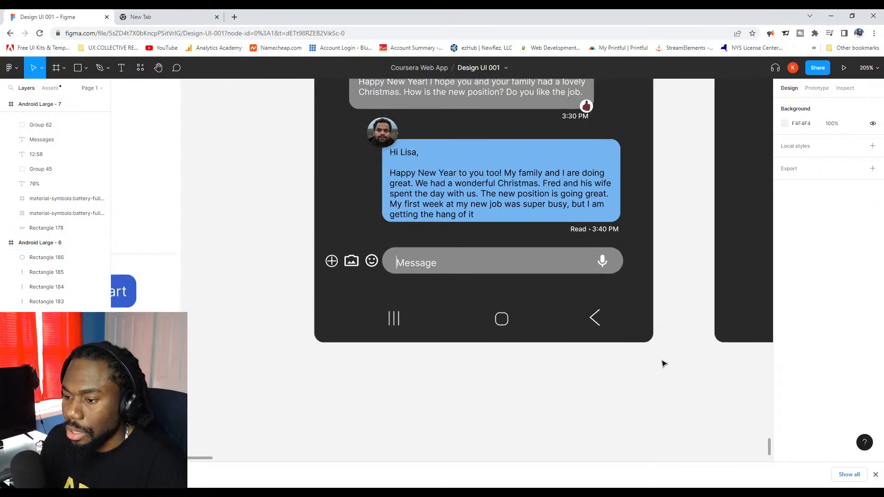
# Group the three vertical bars below the message field.
pyautogui.moveTo(418, 338); pyautogui.dragTo(379, 307)
pyautogui.rightClick(392, 317)
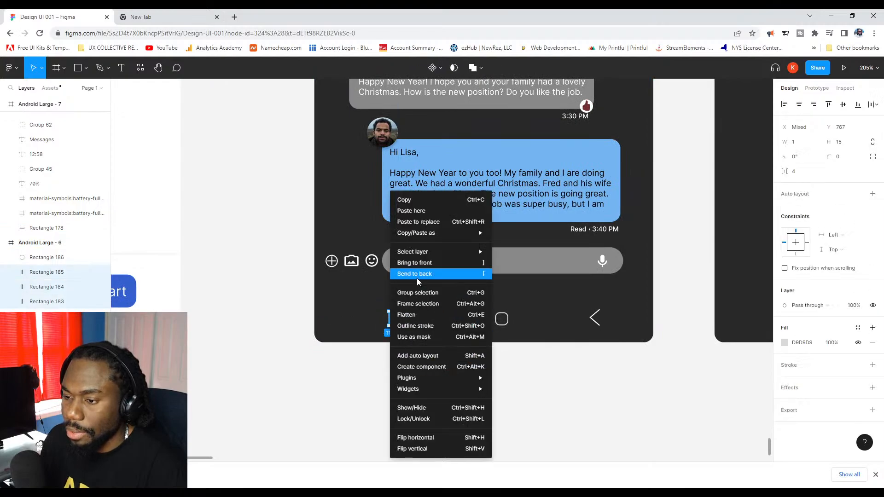
pyautogui.click(419, 293)
pyautogui.click(605, 353)
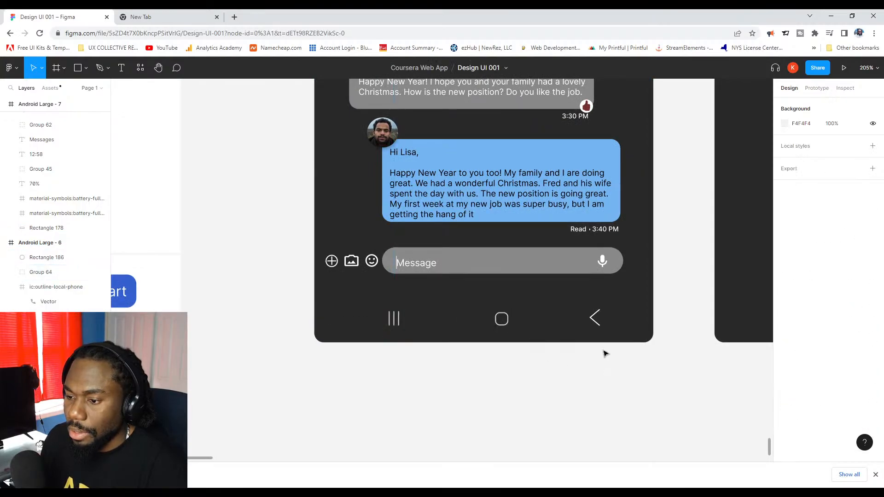
# Distribute the bars group, the rounded square and the back arrow with equal horizontal spacing.
pyautogui.moveTo(622, 344); pyautogui.dragTo(385, 299)
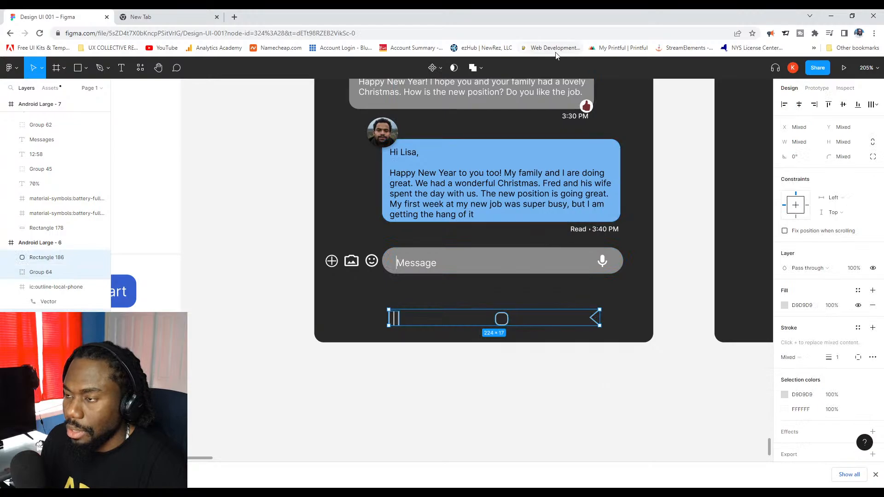
pyautogui.click(871, 104)
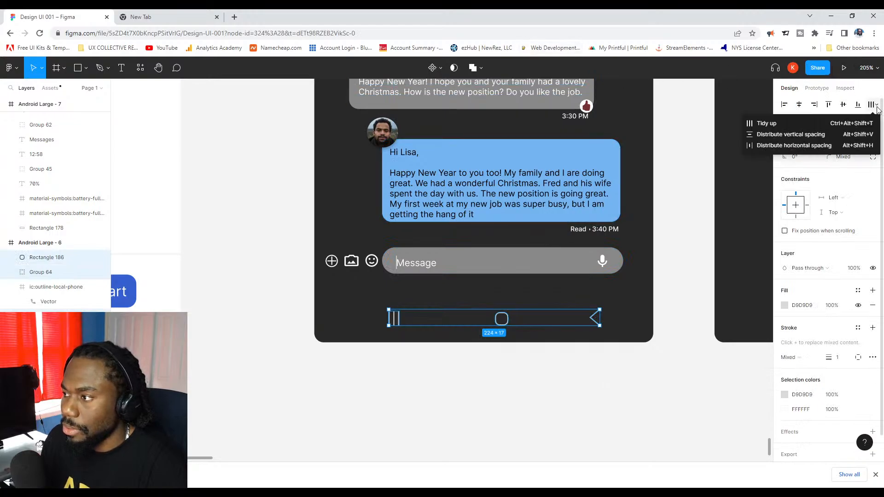
pyautogui.click(836, 147)
pyautogui.click(627, 355)
# Group the bars, the rounded square and the back arrow into a single navigation bar group.
pyautogui.moveTo(633, 366); pyautogui.dragTo(385, 299)
pyautogui.scroll(-5, 472, 309)
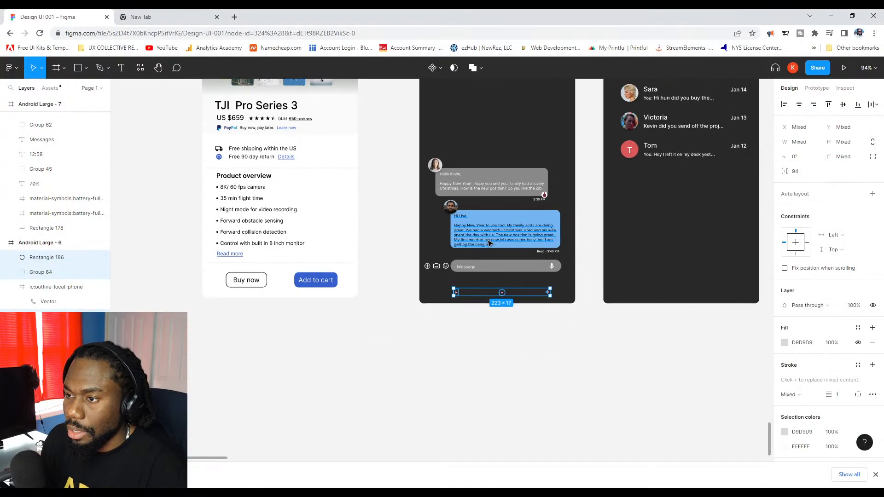
pyautogui.scroll(2, 451, 180)
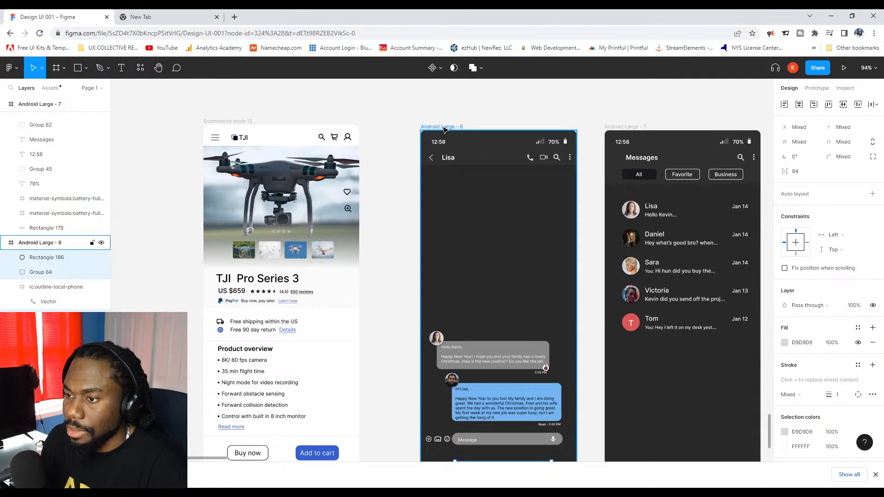
pyautogui.scroll(-3, 559, 225)
pyautogui.hscroll(1, 559, 225)
pyautogui.rightClick(454, 327)
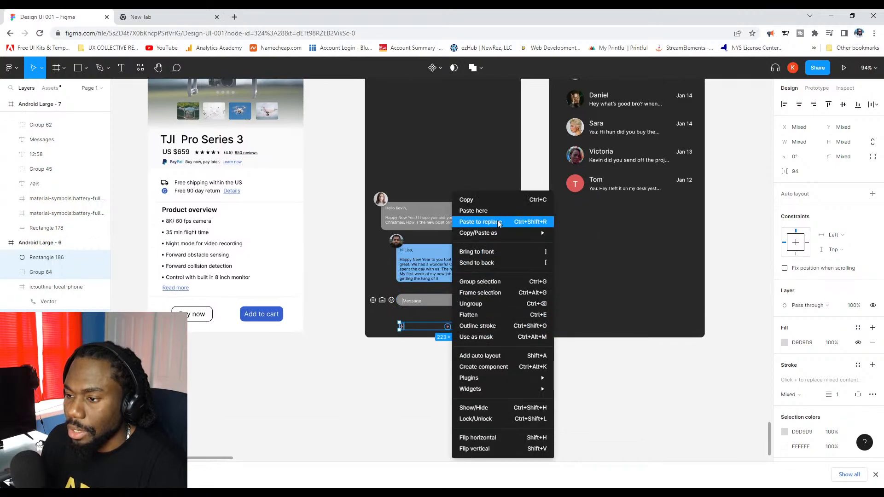
pyautogui.click(494, 281)
pyautogui.scroll(3, 434, 109)
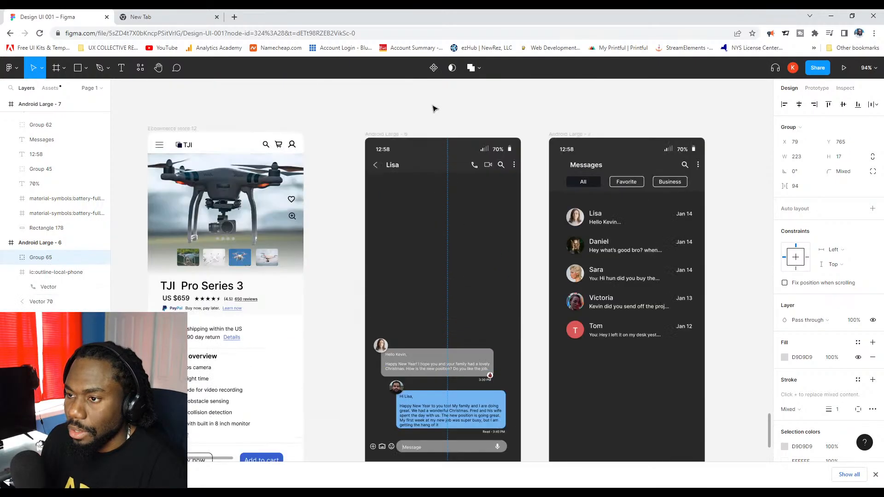
# Try to align all elements of the chat screen to its horizontal centre.
pyautogui.click(401, 139)
pyautogui.scroll(-1, 806, 207)
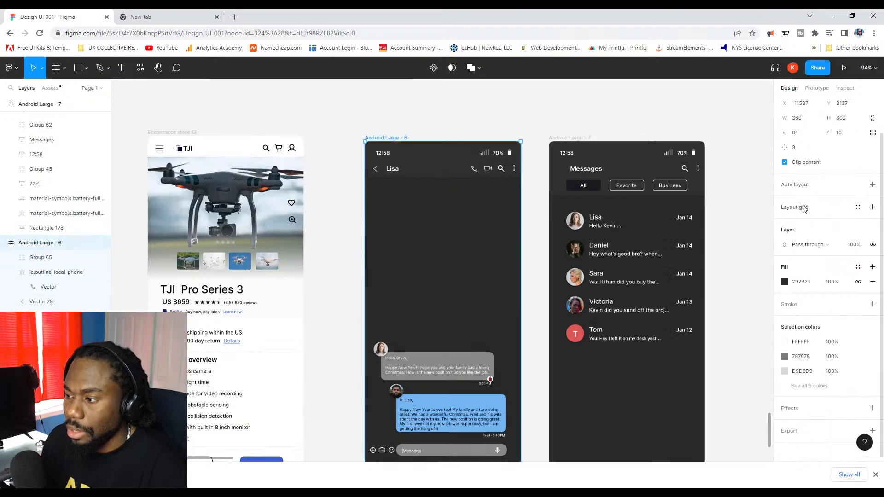
pyautogui.scroll(1, 832, 132)
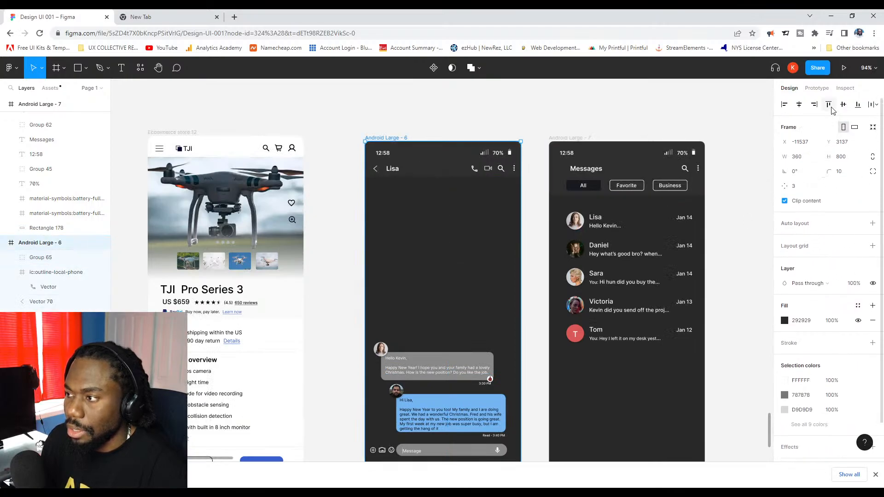
pyautogui.click(799, 105)
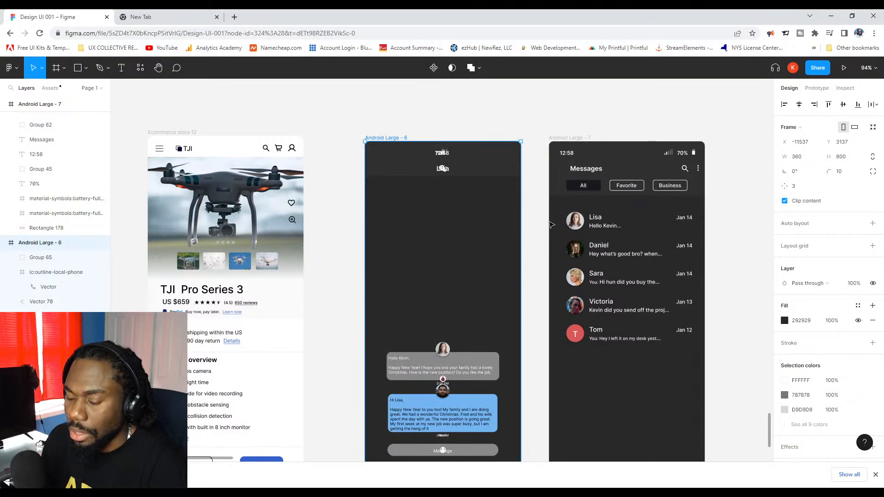
pyautogui.hotkey('ctrl', 'z')
pyautogui.scroll(-3, 506, 212)
pyautogui.click(501, 405)
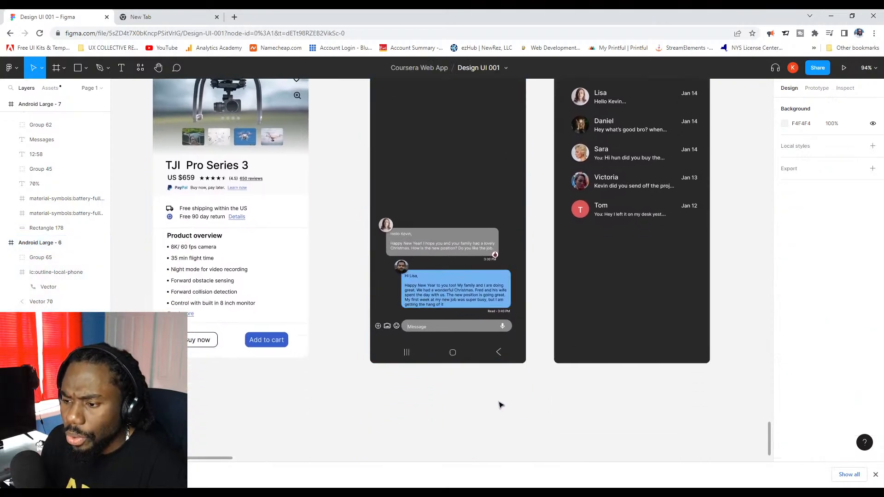
# Enlarge the navigation bar group of the chat screen to about 249 × 19.
pyautogui.click(506, 354)
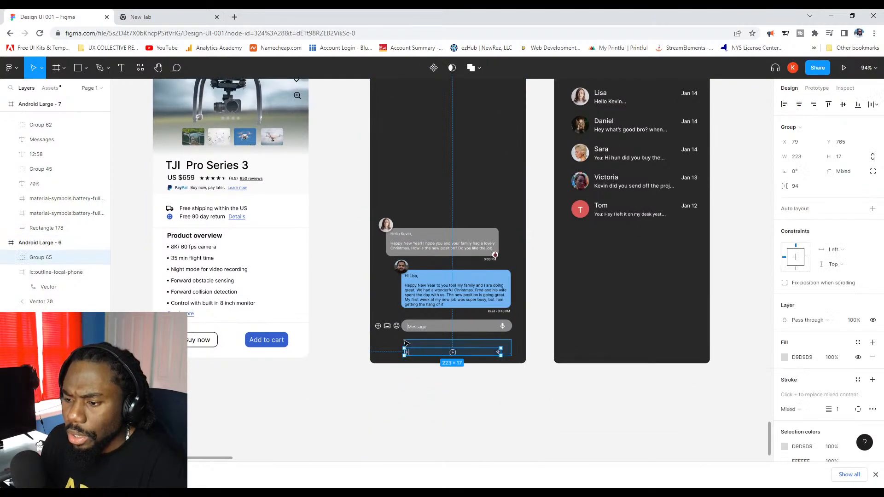
pyautogui.scroll(2, 423, 176)
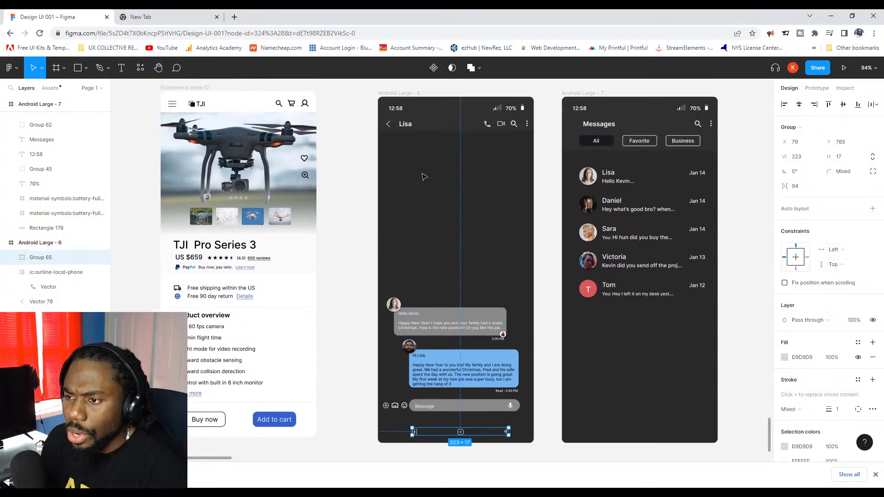
pyautogui.click(402, 93)
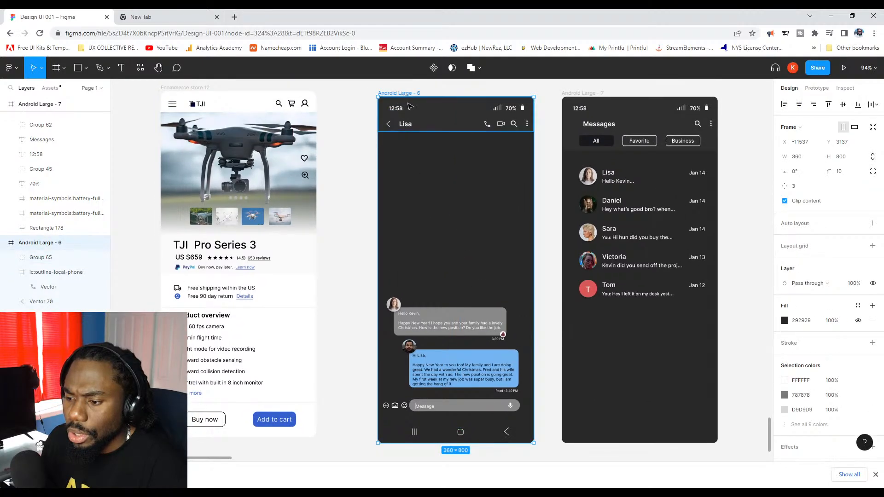
pyautogui.scroll(-2, 550, 274)
pyautogui.click(479, 355)
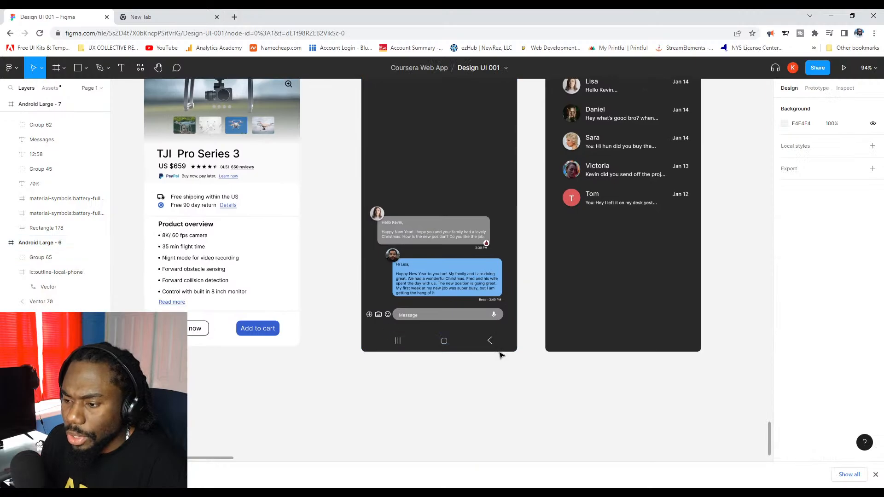
pyautogui.click(484, 343)
pyautogui.hscroll(-1, 399, 337)
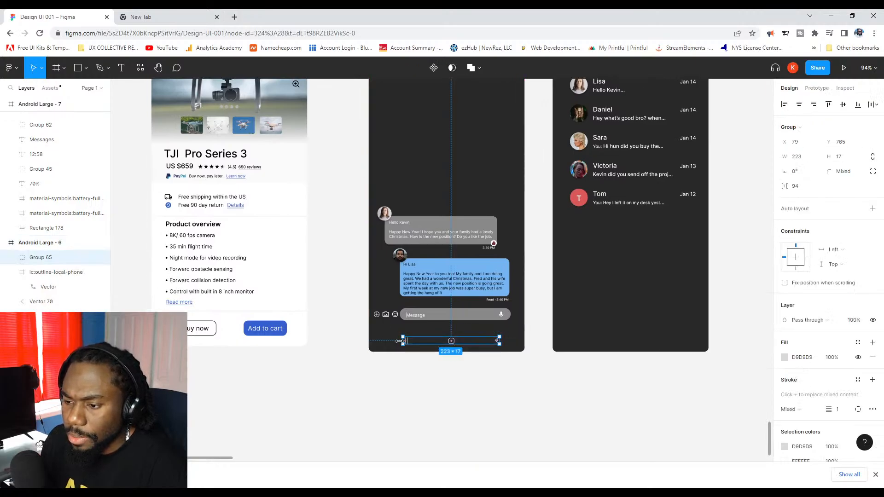
pyautogui.keyDown('ctrl'); pyautogui.scroll(3, 400, 332); pyautogui.keyUp('ctrl')
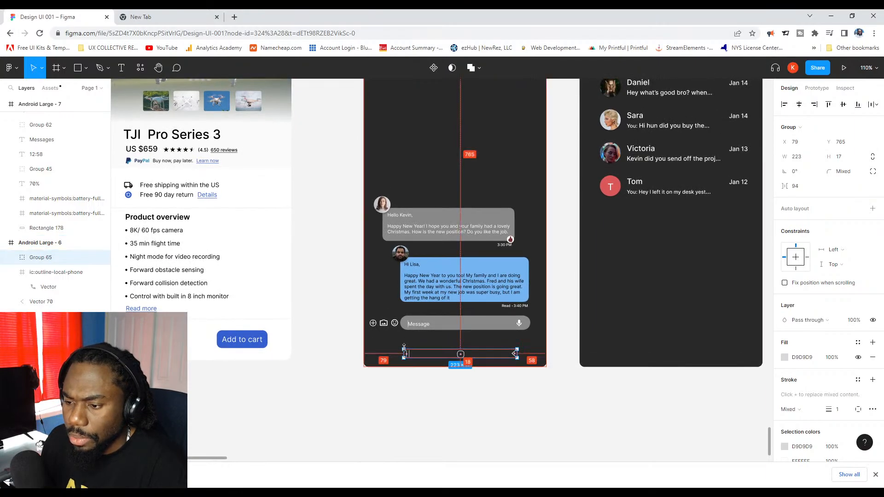
pyautogui.keyDown('ctrl'); pyautogui.scroll(5, 401, 345); pyautogui.keyUp('ctrl')
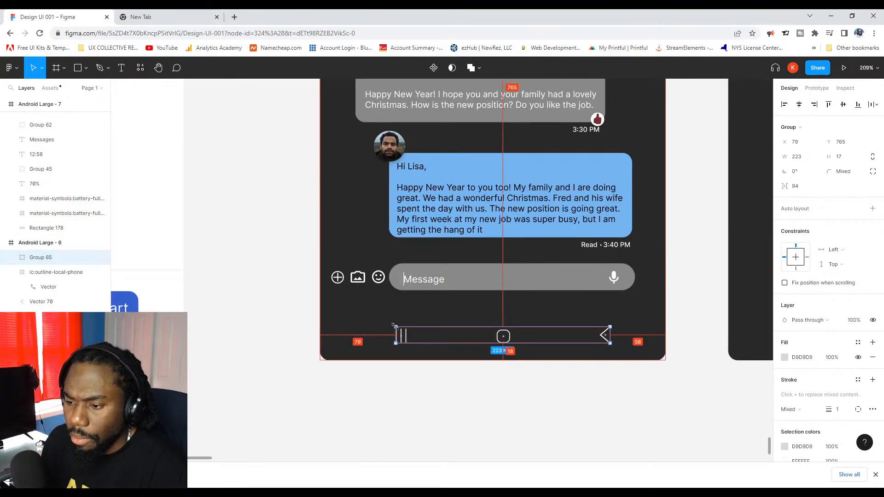
pyautogui.moveTo(395, 326); pyautogui.dragTo(389, 325)
pyautogui.click(519, 397)
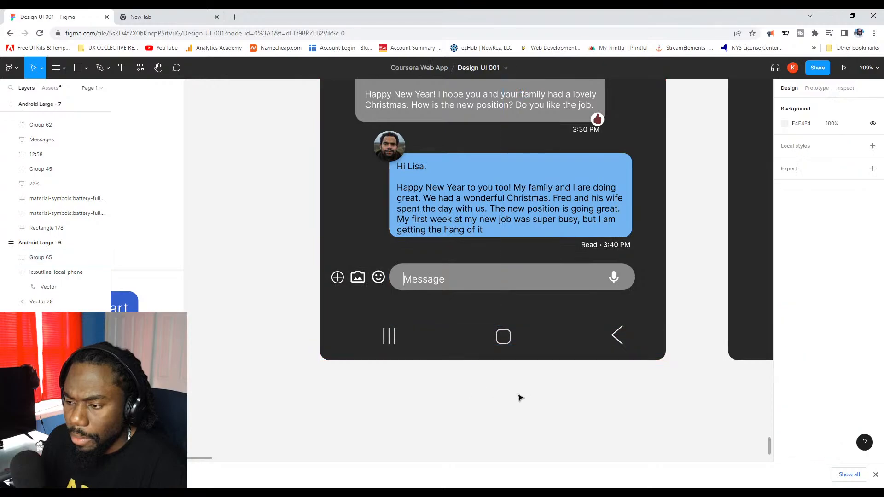
# Reposition the enlarged navigation bar group below the message field at about X 68, Y 760.
pyautogui.moveTo(503, 338); pyautogui.dragTo(512, 341)
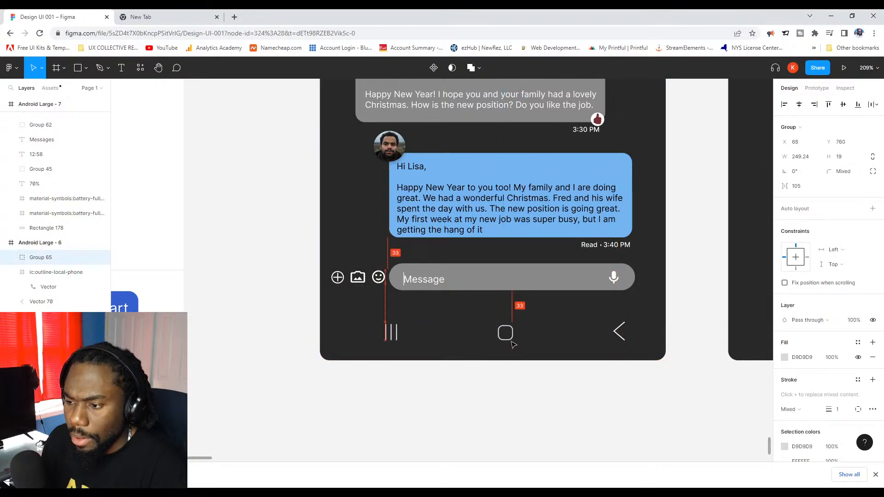
pyautogui.click(519, 385)
pyautogui.scroll(-5, 519, 385)
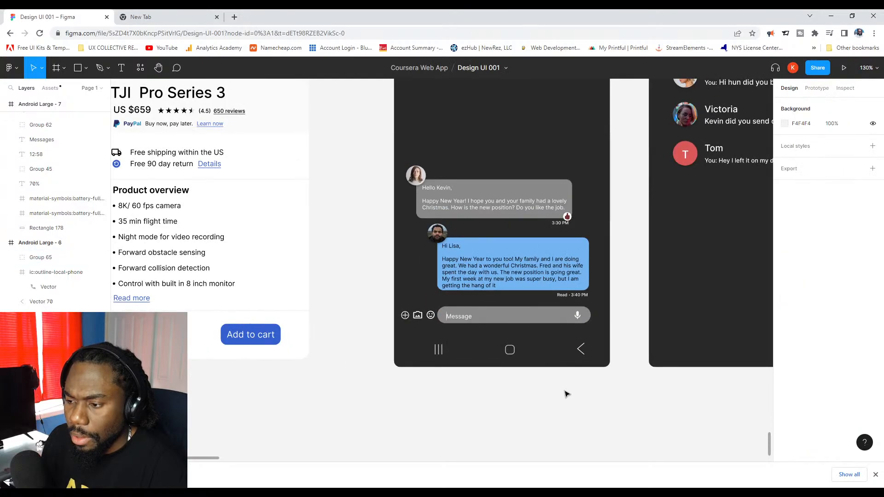
pyautogui.moveTo(598, 403); pyautogui.dragTo(548, 443)
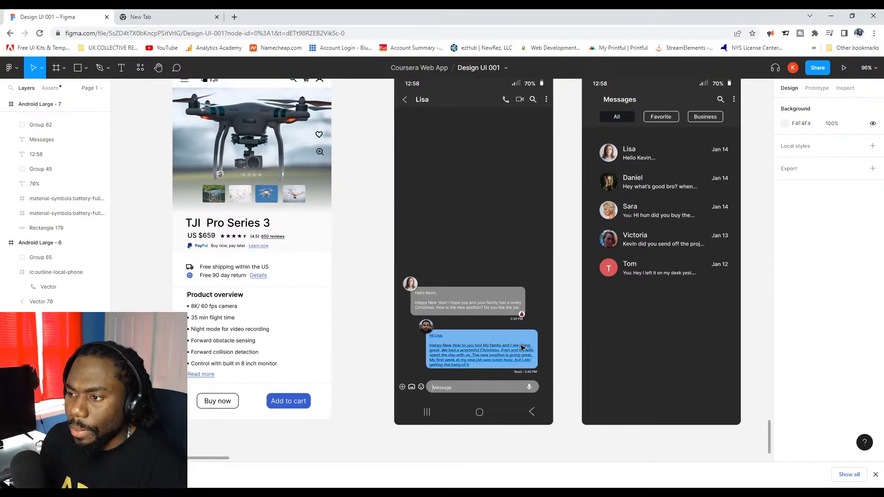
# Try grouping the two message bubbles with their avatars and timestamps and moving the group up to Y 439.
pyautogui.moveTo(541, 387); pyautogui.dragTo(377, 312)
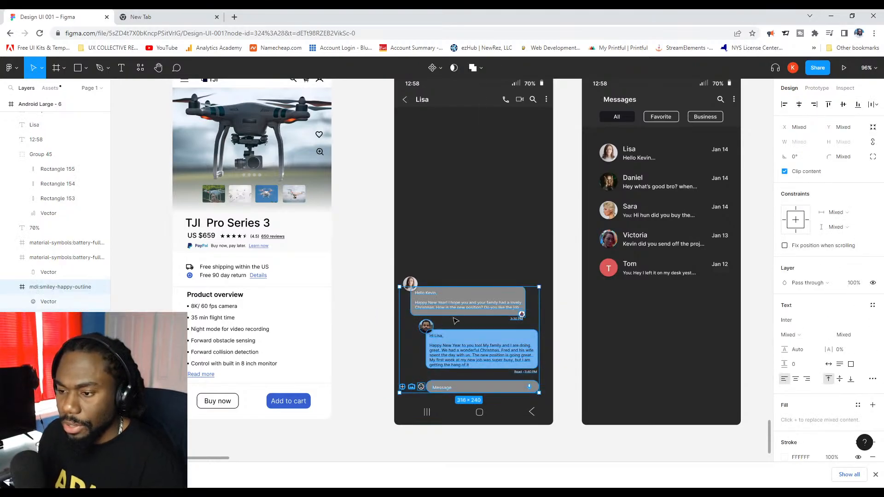
pyautogui.click(508, 306)
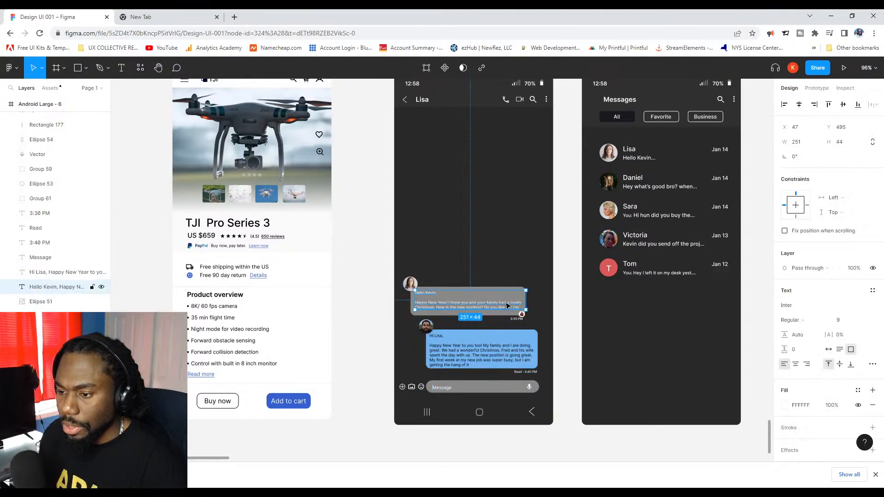
pyautogui.moveTo(567, 377); pyautogui.dragTo(399, 270)
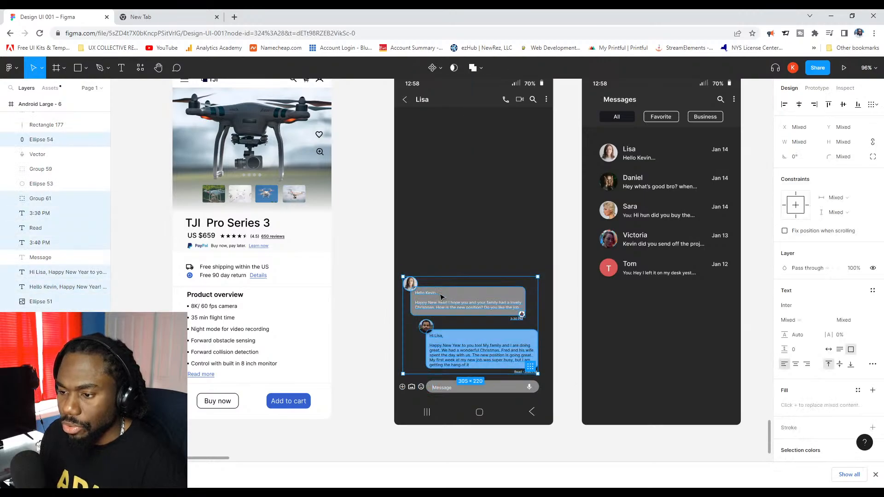
pyautogui.rightClick(441, 297)
pyautogui.click(475, 284)
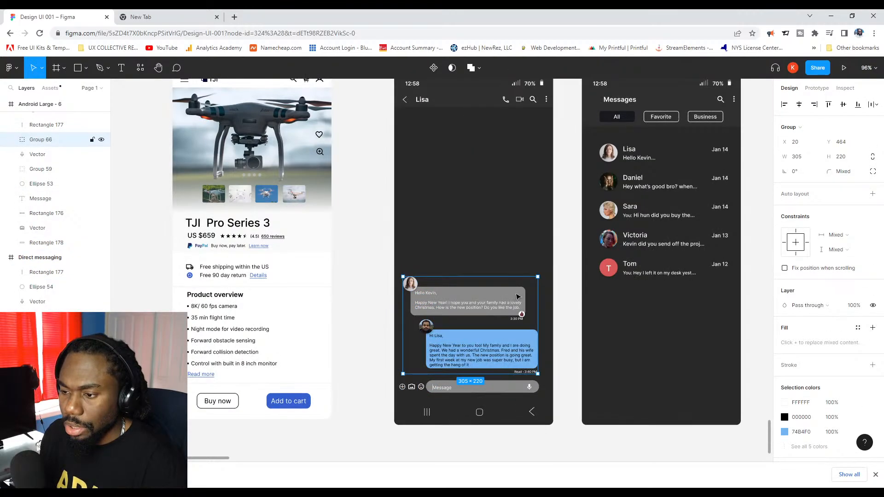
pyautogui.press('Up')
pyautogui.press('Up')
pyautogui.press('Up')
pyautogui.press('Up')
pyautogui.press('Up')
pyautogui.press('Up')
pyautogui.press('Up')
pyautogui.press('Up')
pyautogui.press('Up')
pyautogui.press('Up')
pyautogui.press('Up')
pyautogui.press('Up')
pyautogui.press('Up')
pyautogui.press('Up')
pyautogui.press('Up')
pyautogui.press('Up')
pyautogui.press('Up')
pyautogui.press('Up')
pyautogui.press('Up')
pyautogui.press('Up')
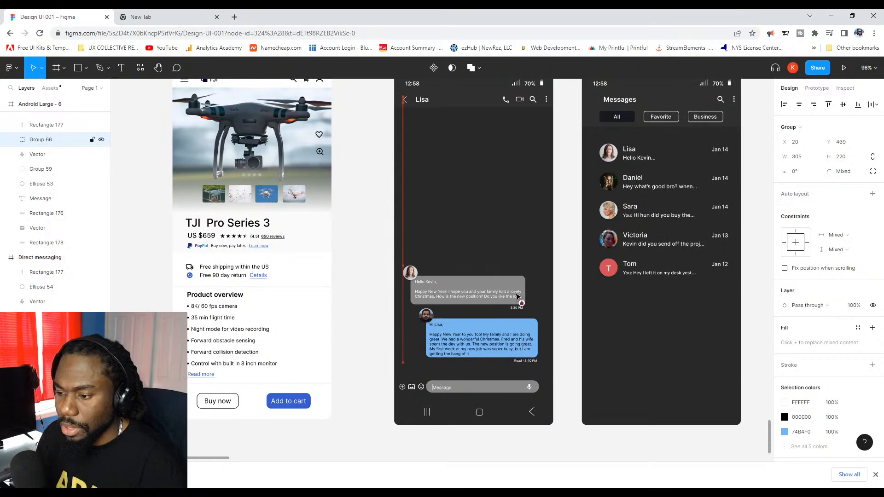
pyautogui.hotkey('ctrl', 'z')
pyautogui.hotkey('ctrl', 'z')
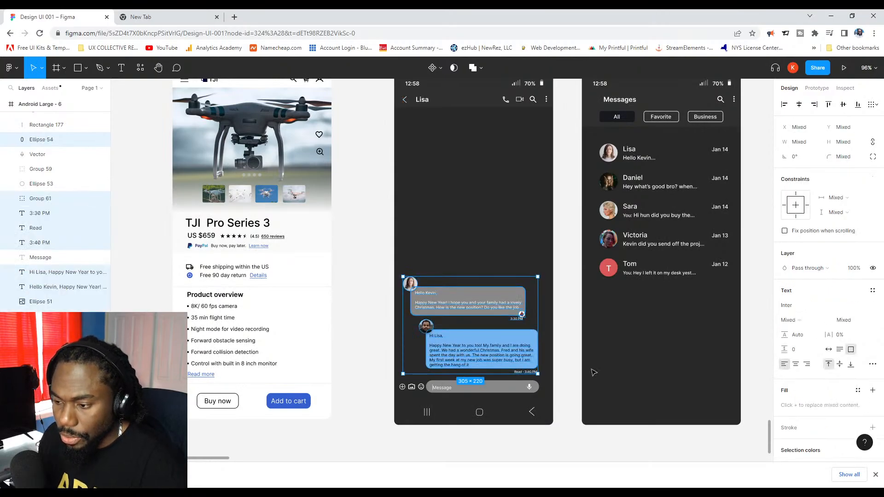
# Group the message bubbles with the message field and its icons, and move the group up to Y 432.
pyautogui.moveTo(571, 396); pyautogui.dragTo(367, 258)
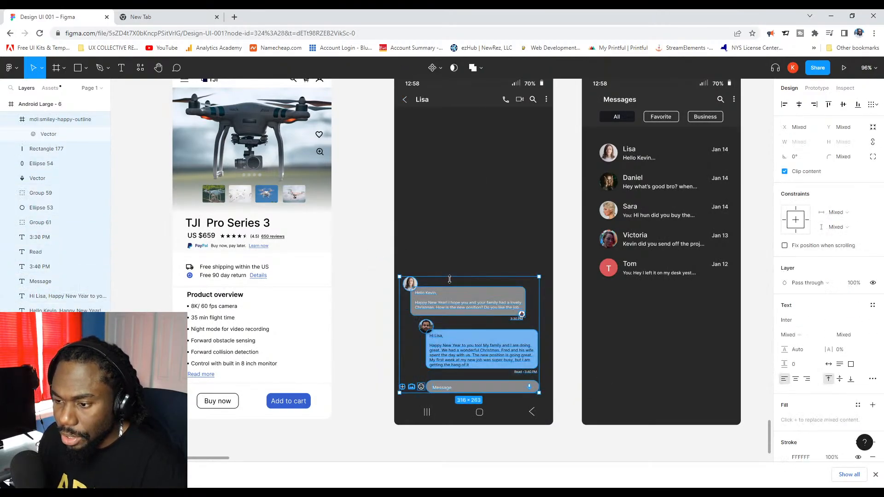
pyautogui.rightClick(458, 301)
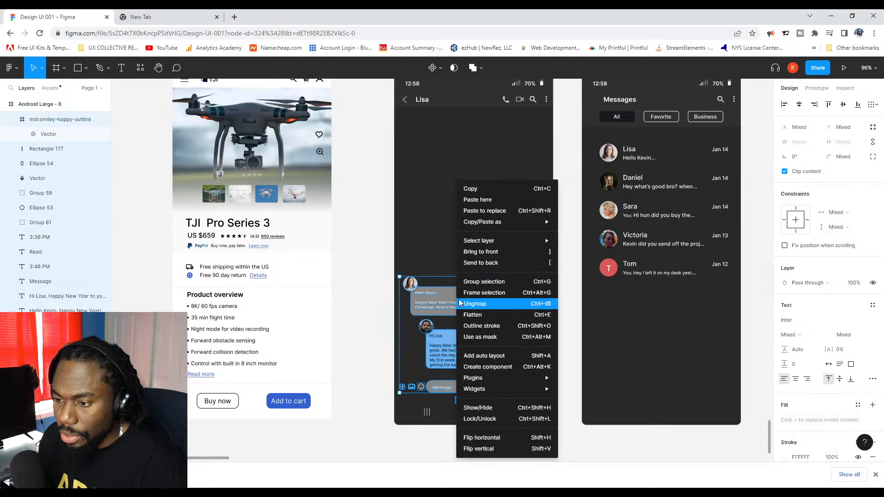
pyautogui.click(483, 282)
pyautogui.press('Up')
pyautogui.press('Up')
pyautogui.press('Up')
pyautogui.press('Up')
pyautogui.press('Up')
pyautogui.press('Up')
pyautogui.press('Up')
pyautogui.press('Up')
pyautogui.press('Up')
pyautogui.press('Up')
pyautogui.press('Up')
pyautogui.press('Up')
pyautogui.press('Up')
pyautogui.press('Up')
pyautogui.press('Up')
pyautogui.press('Up')
pyautogui.press('Up')
pyautogui.press('Up')
pyautogui.press('Up')
pyautogui.press('Up')
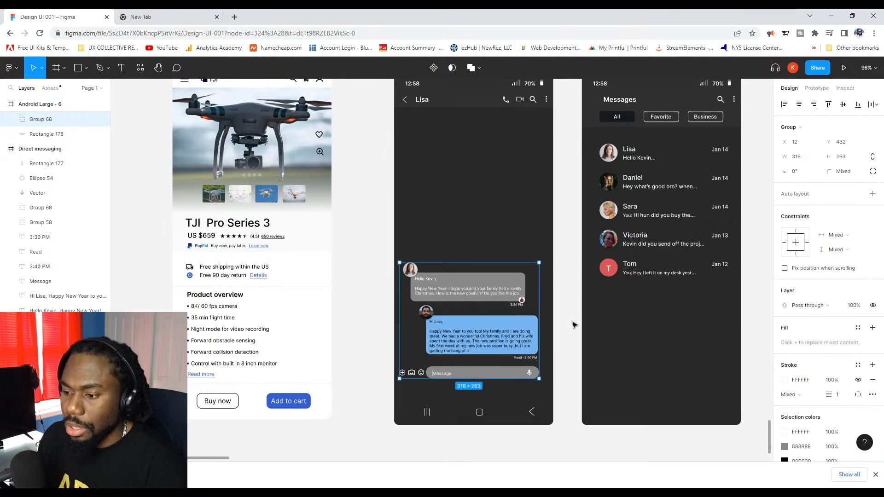
pyautogui.click(576, 320)
# Ungroup the message bubbles, message field and icons of the chat screen.
pyautogui.scroll(3, 478, 347)
pyautogui.click(448, 287)
pyautogui.rightClick(450, 261)
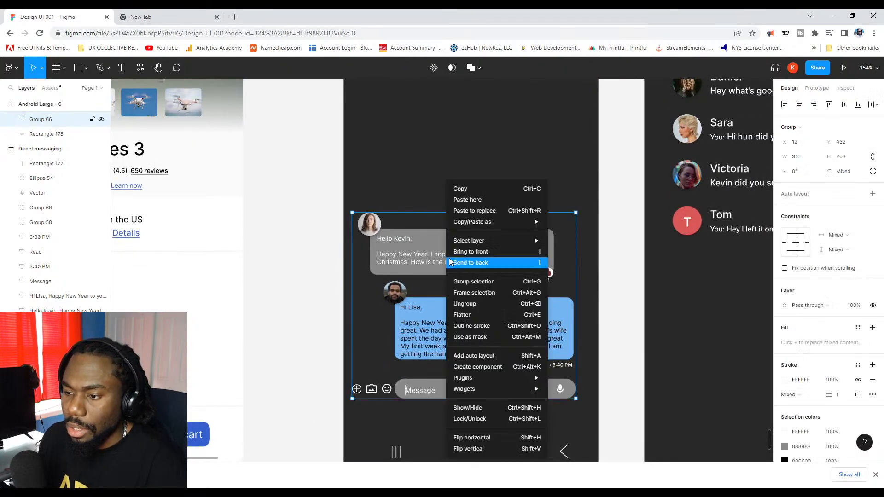
pyautogui.click(471, 293)
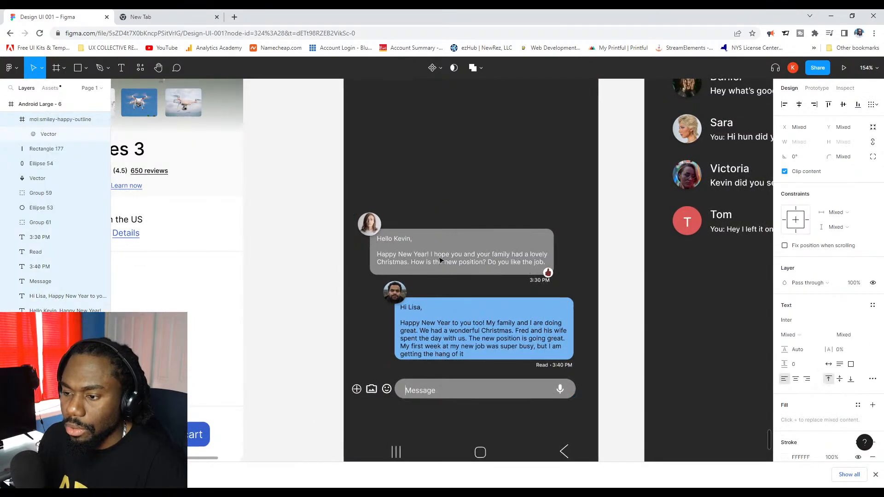
# Set the gray bubble's message text to font size 10 and narrow its text box to about 238 wide.
pyautogui.doubleClick(460, 254)
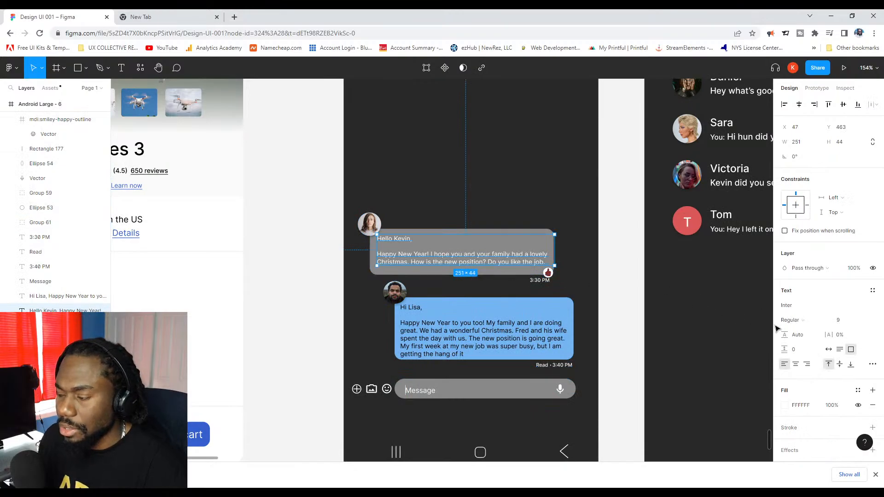
pyautogui.click(839, 319)
pyautogui.write('10')
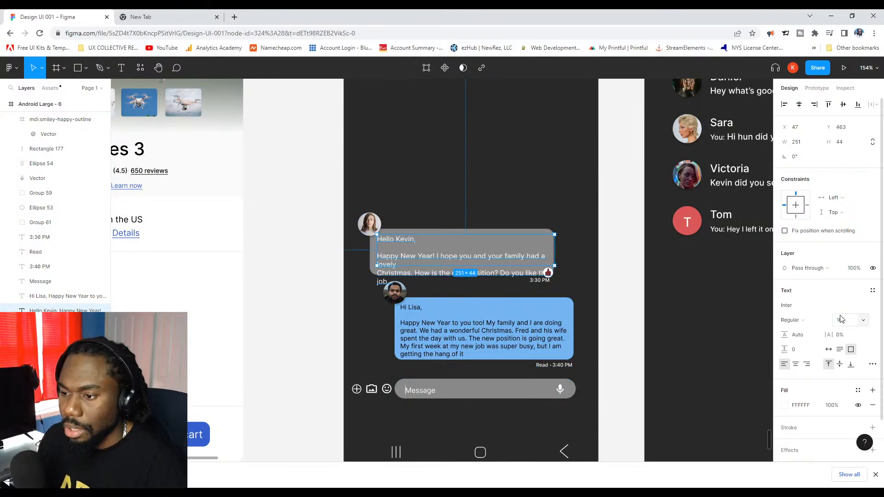
pyautogui.press('Return')
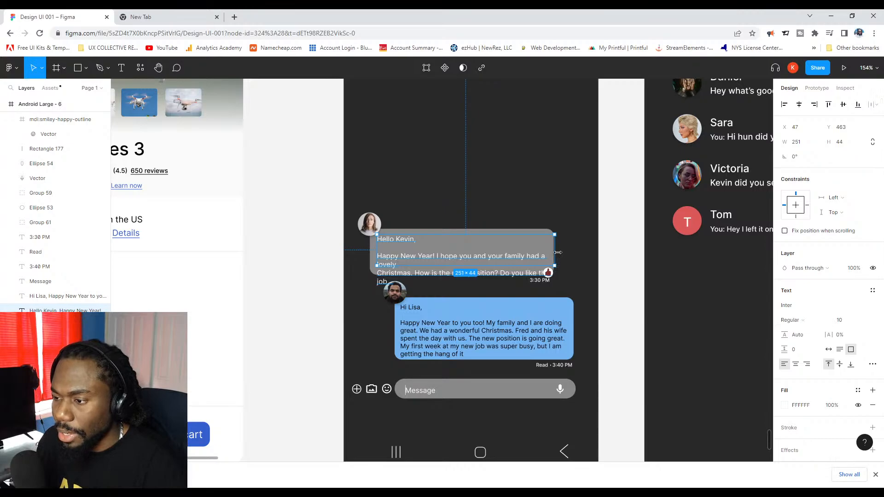
pyautogui.moveTo(558, 252)
pyautogui.mouseDown()
pyautogui.moveTo(572, 253)
pyautogui.moveTo(547, 253)
pyautogui.mouseUp()
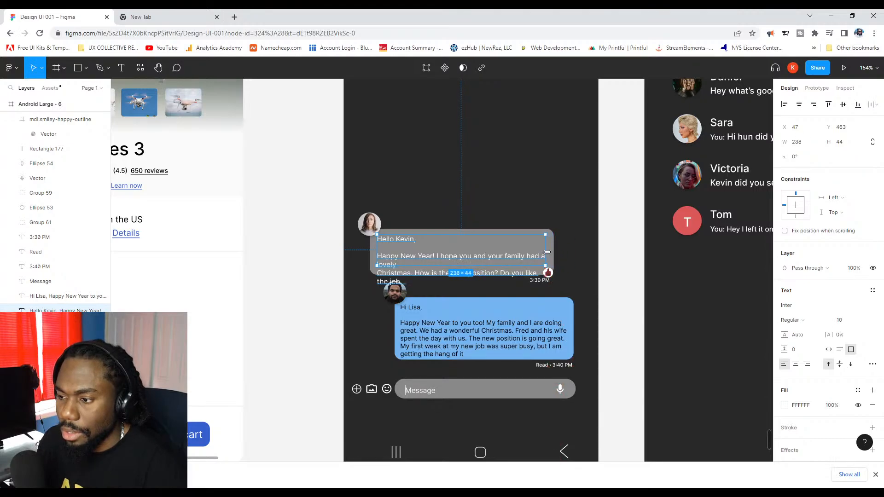
# Remove the line break before "Christmas" and the blank line below the greeting in the gray bubble's message text.
pyautogui.scroll(5, 399, 278)
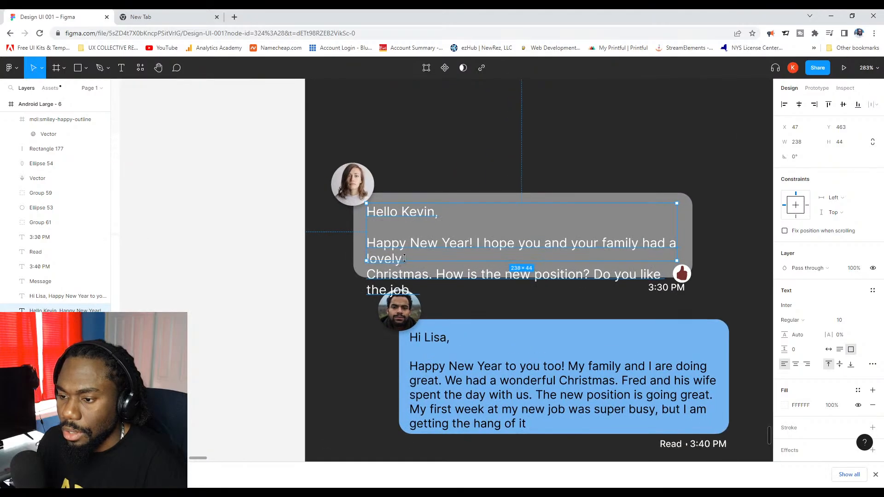
pyautogui.doubleClick(413, 256)
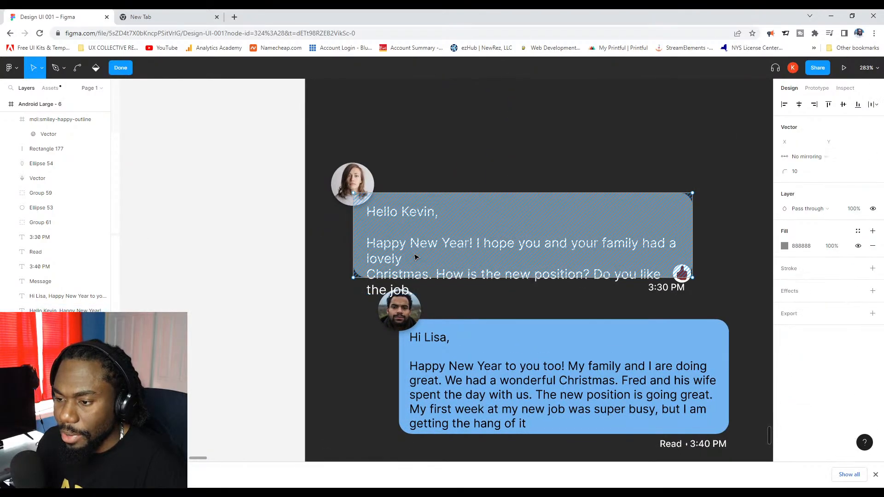
pyautogui.press('Escape')
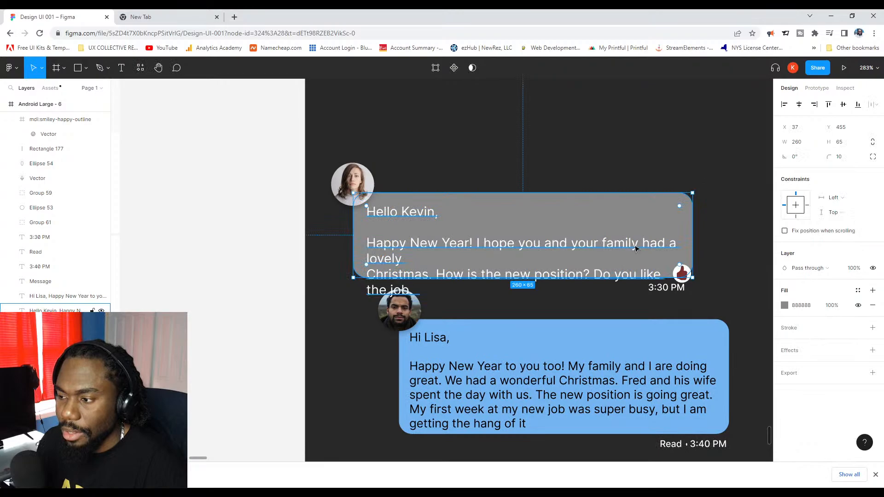
pyautogui.click(636, 249)
pyautogui.tripleClick(675, 249)
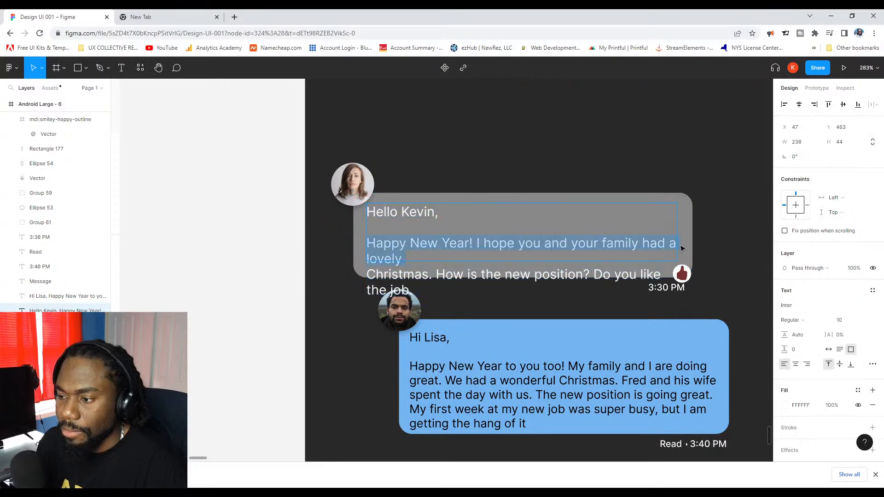
pyautogui.click(559, 242)
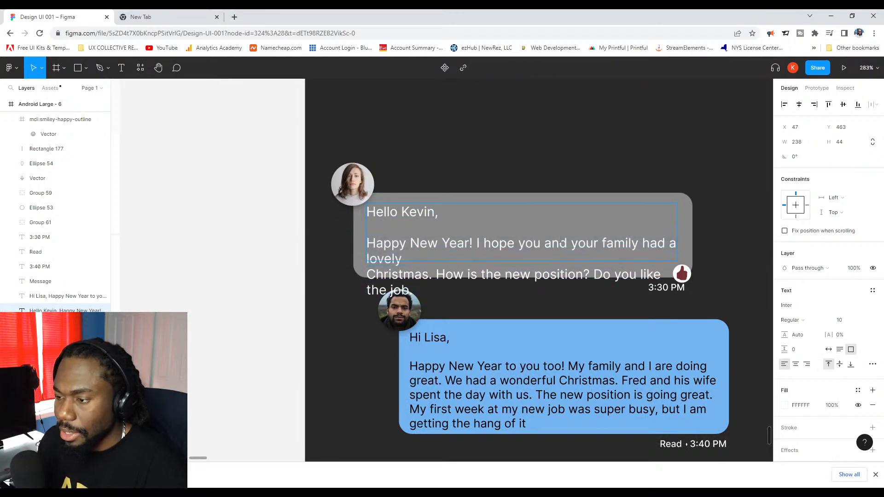
pyautogui.press('Down')
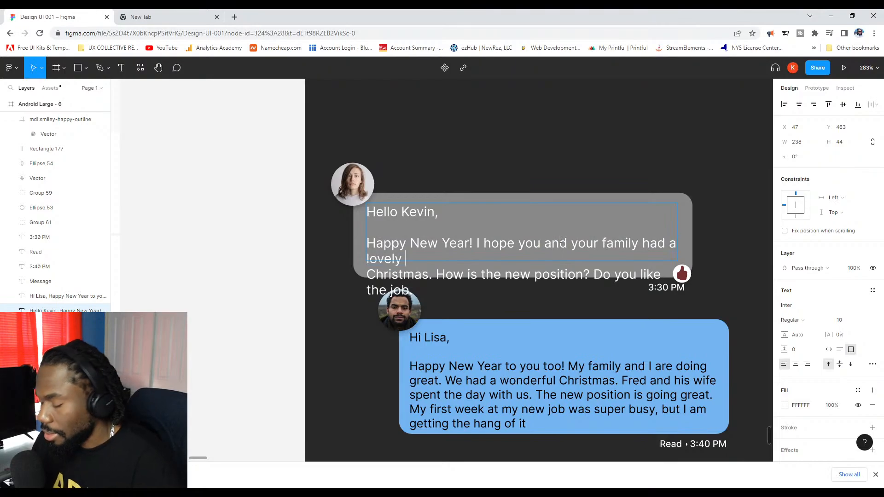
pyautogui.press('Delete')
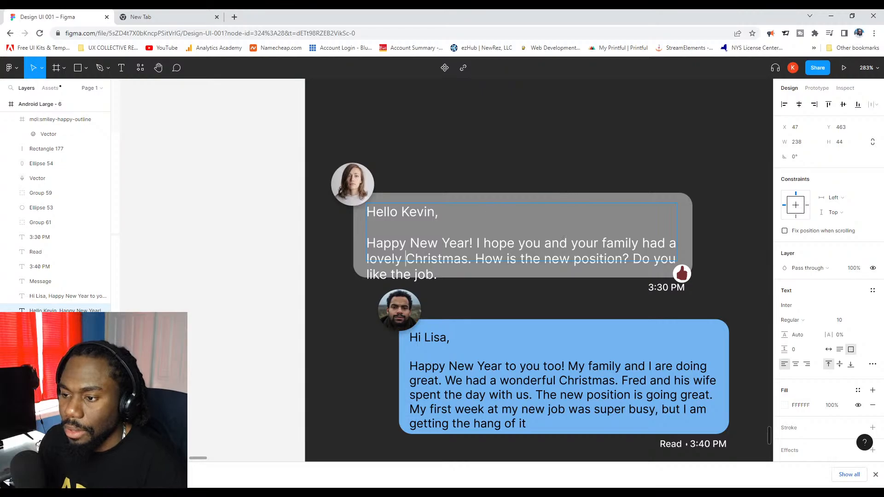
pyautogui.click(442, 211)
pyautogui.press('Delete')
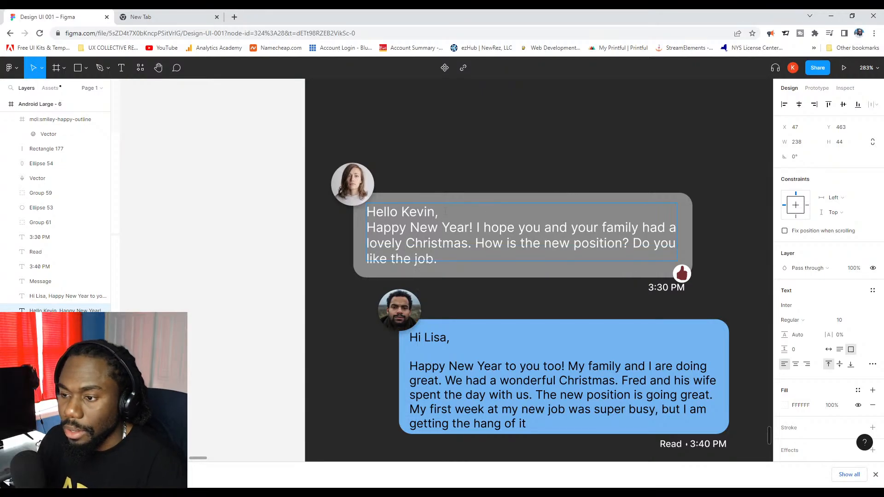
pyautogui.press('Escape')
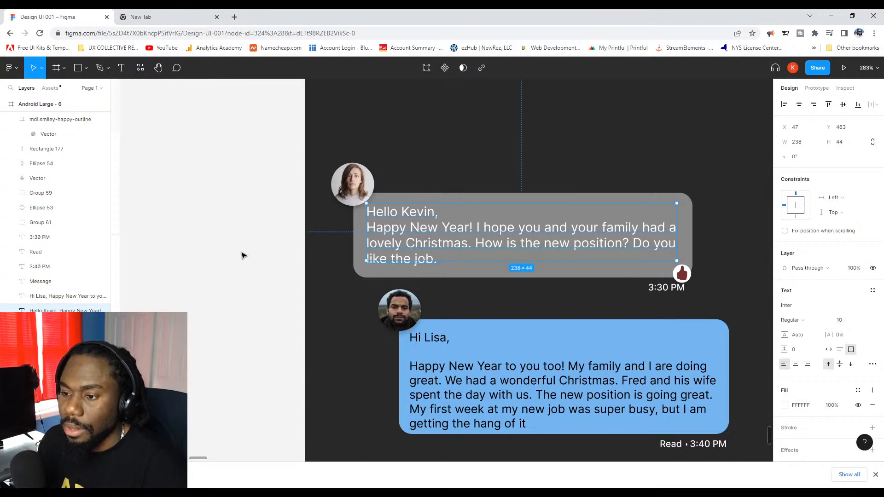
# Nudge the gray bubble's message text right to X 49.
pyautogui.scroll(-4, 368, 250)
pyautogui.scroll(-5, 368, 250)
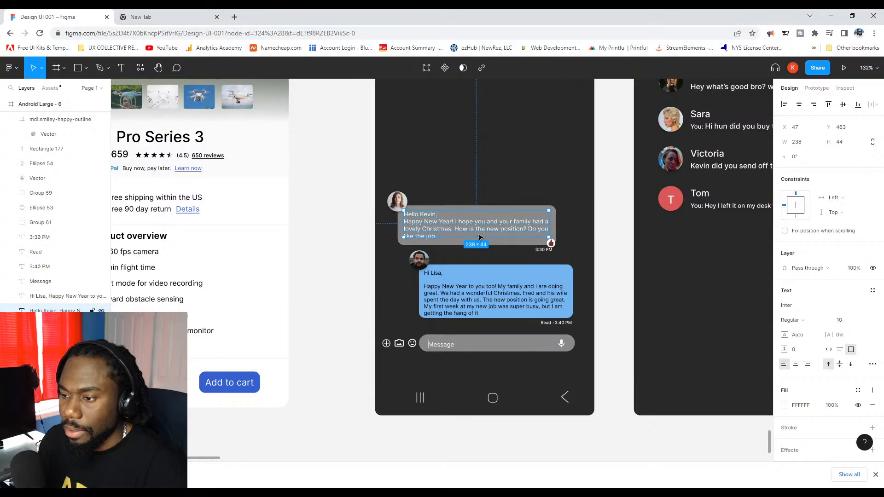
pyautogui.press('Right')
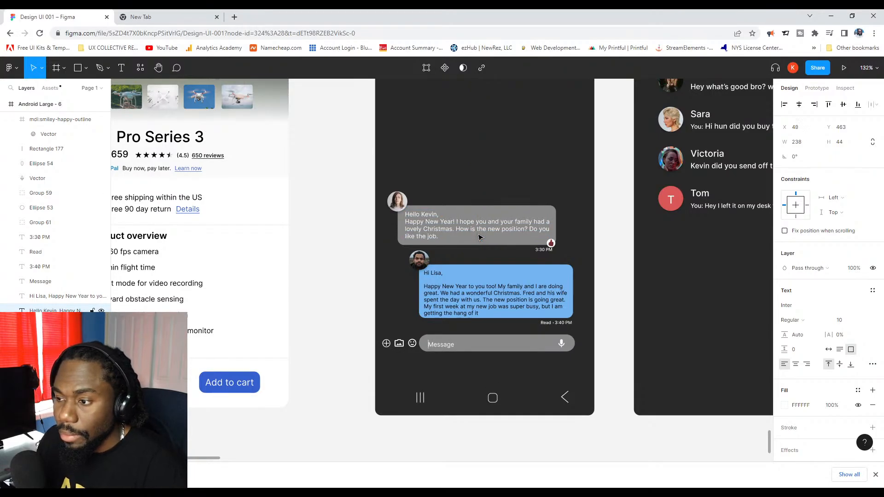
# Remove the blank line below the greeting in the blue bubble's message text.
pyautogui.scroll(5, 478, 318)
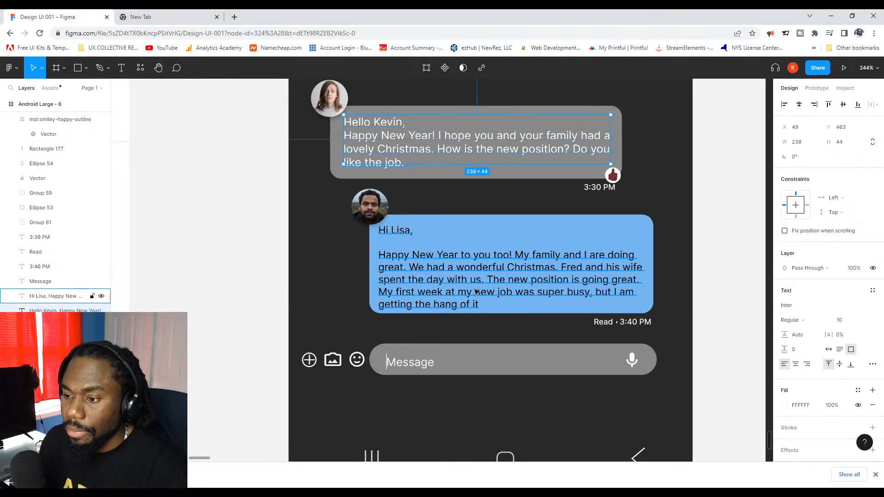
pyautogui.click(477, 291)
pyautogui.doubleClick(413, 235)
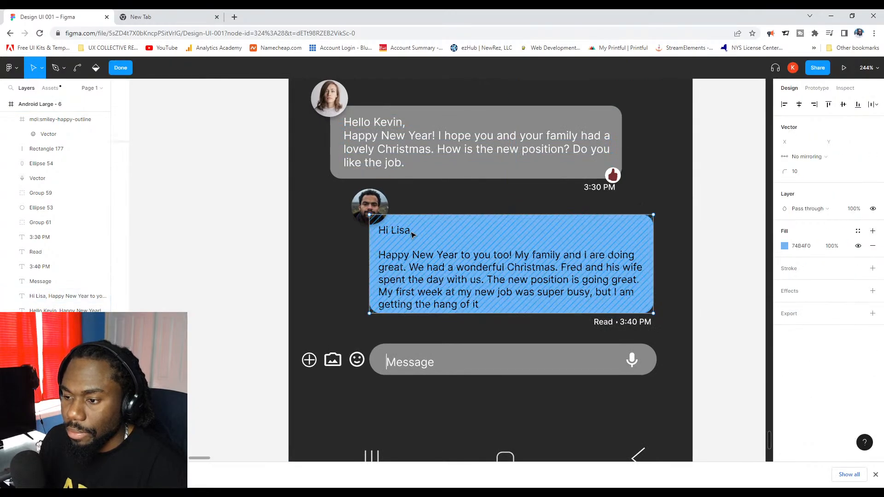
pyautogui.click(413, 236)
pyautogui.doubleClick(414, 232)
pyautogui.click(418, 231)
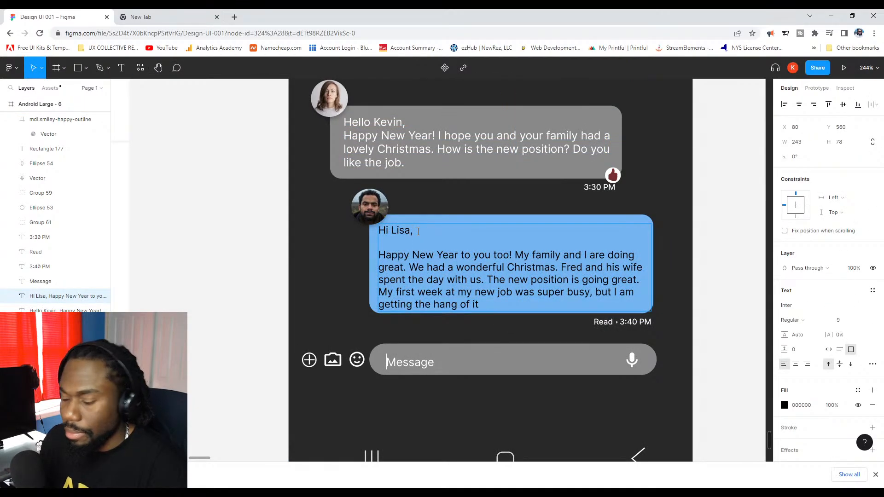
pyautogui.press('Delete')
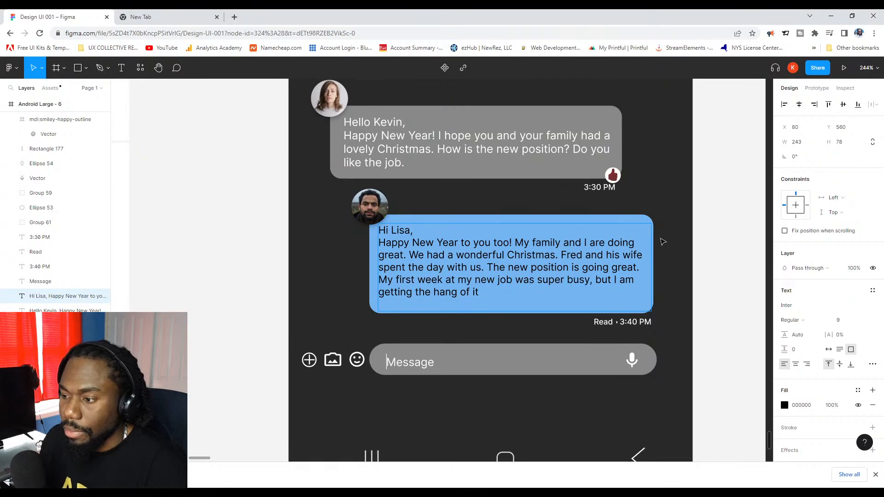
pyautogui.press('Escape')
# Set the blue bubble's message text to font size 10.
pyautogui.press('Tab')
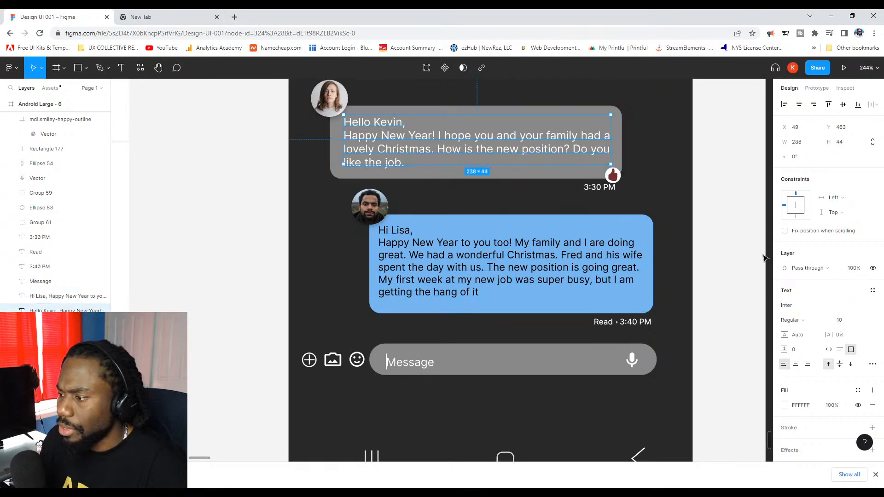
pyautogui.hotkey('shift', 'Tab')
pyautogui.click(838, 320)
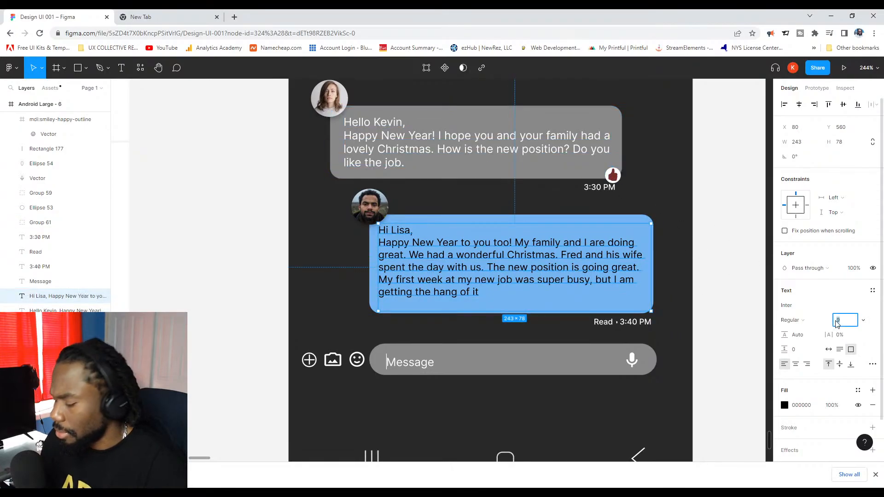
pyautogui.write('10')
pyautogui.press('Return')
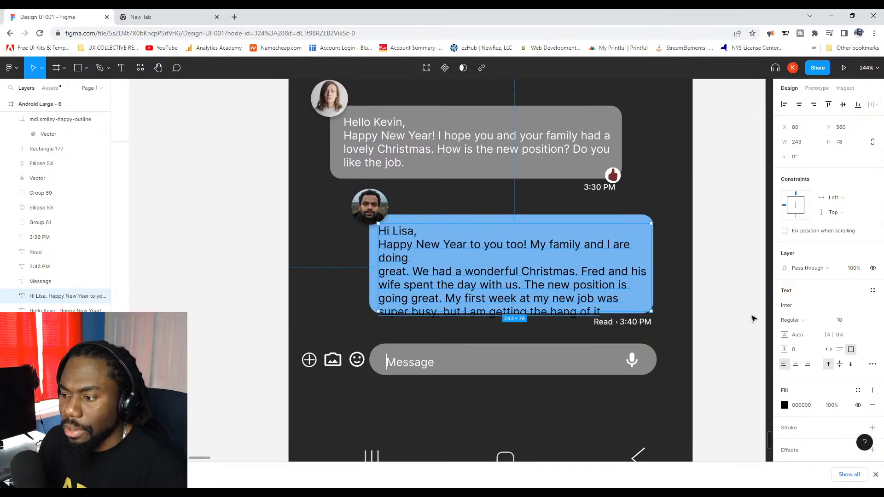
# Join the blue bubble's text lines by removing the line break between "doing" and "great".
pyautogui.doubleClick(410, 264)
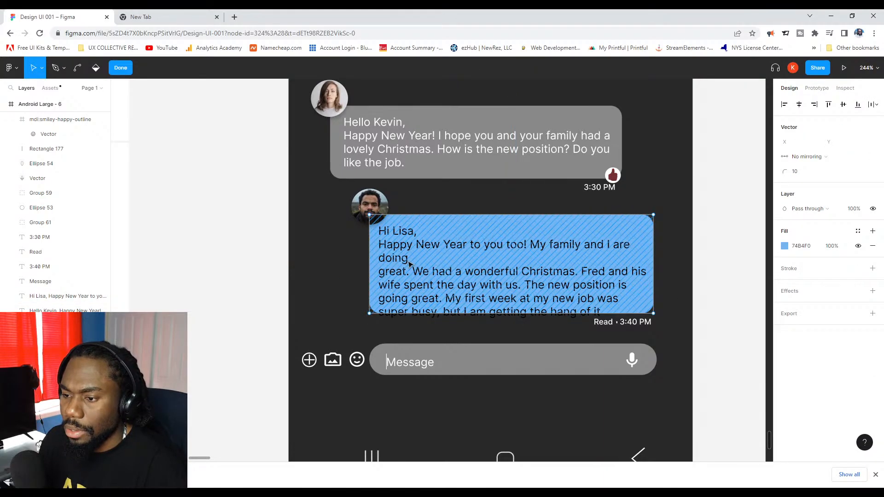
pyautogui.press('Escape')
pyautogui.click(402, 262)
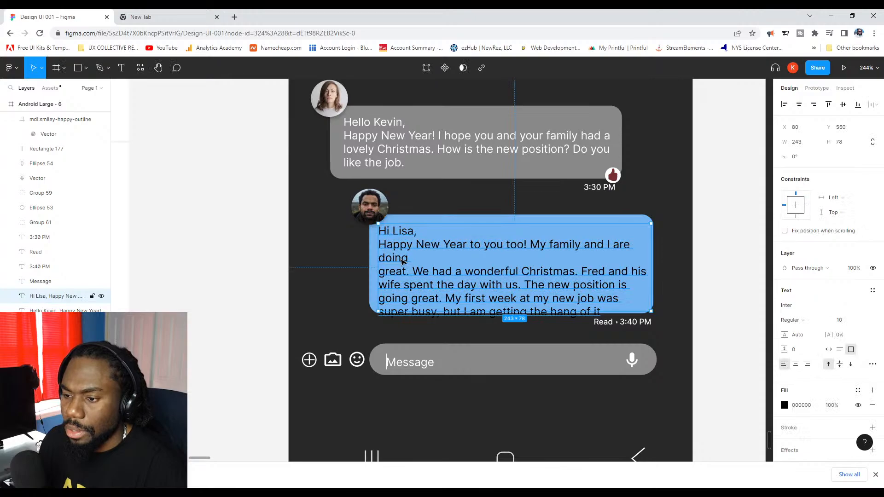
pyautogui.doubleClick(402, 261)
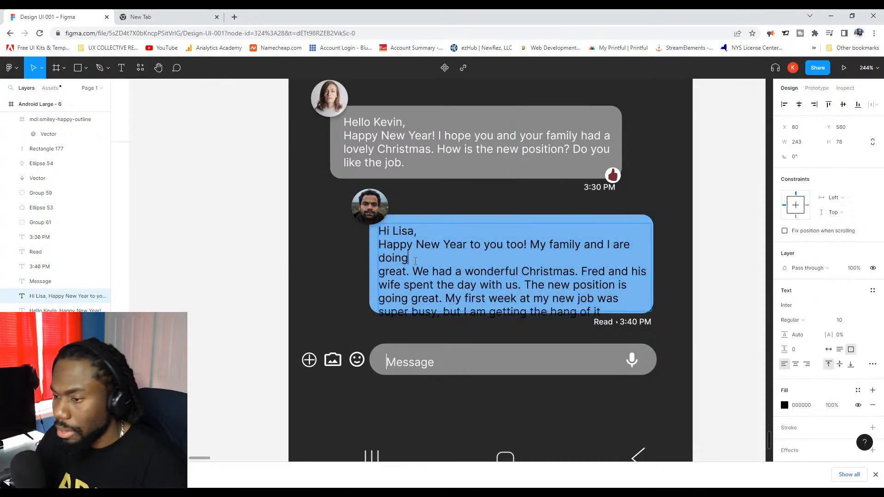
pyautogui.press('Delete')
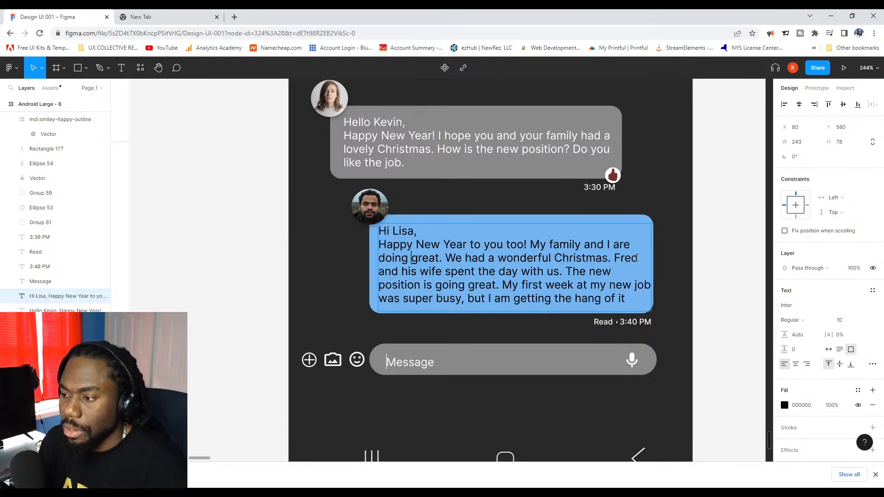
pyautogui.press('Escape')
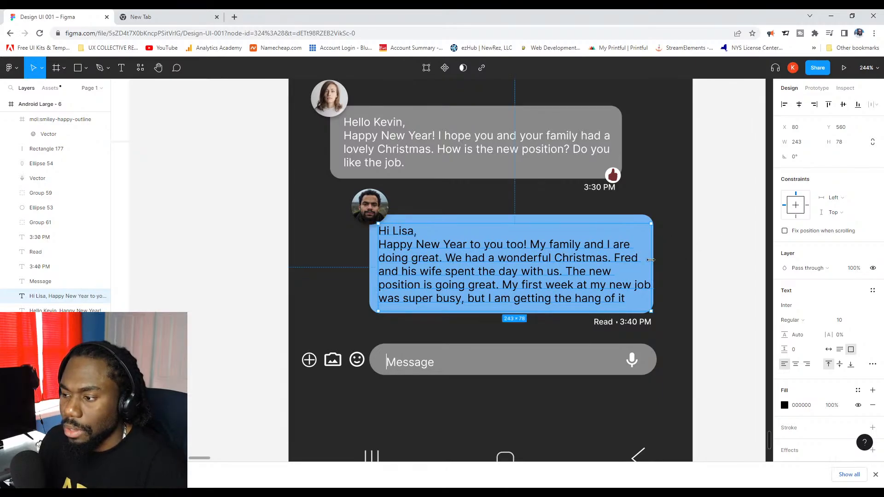
# Try a 237-wide text box for the blue bubble's message, restore its width to 243 and shift it right to X 81.
pyautogui.moveTo(652, 259); pyautogui.dragTo(644, 259)
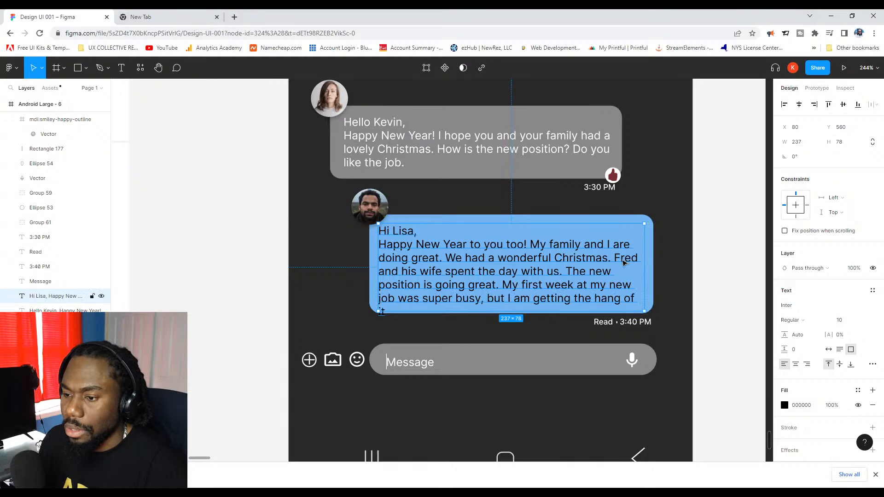
pyautogui.moveTo(647, 260); pyautogui.dragTo(654, 260)
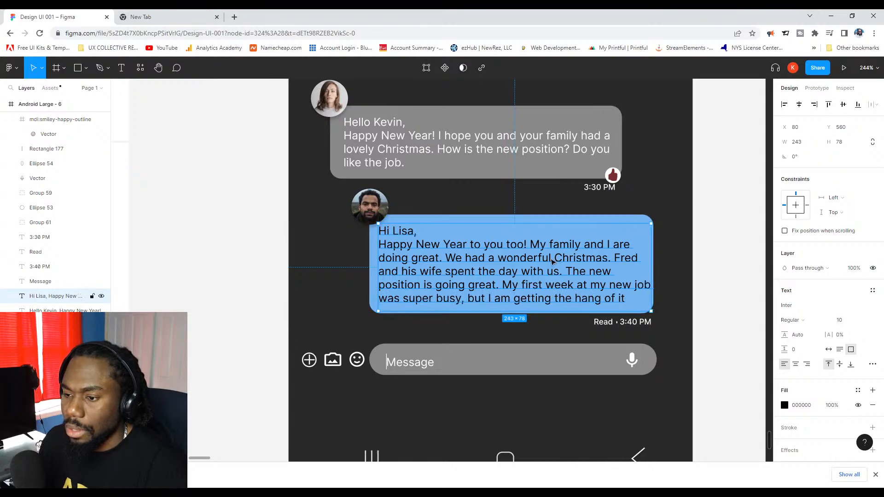
pyautogui.moveTo(493, 245); pyautogui.dragTo(496, 249)
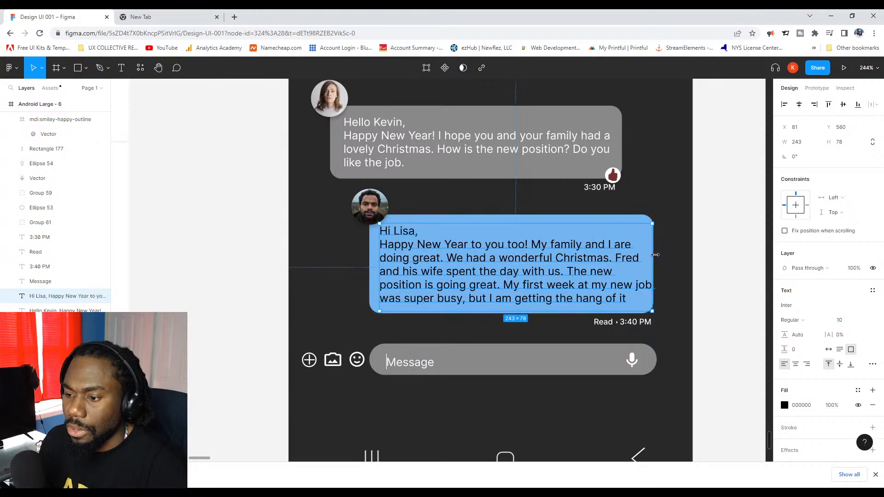
pyautogui.click(717, 232)
# Set the "Message" placeholder to font size 12 and move it up slightly to center it vertically in the message field.
pyautogui.scroll(-5, 717, 231)
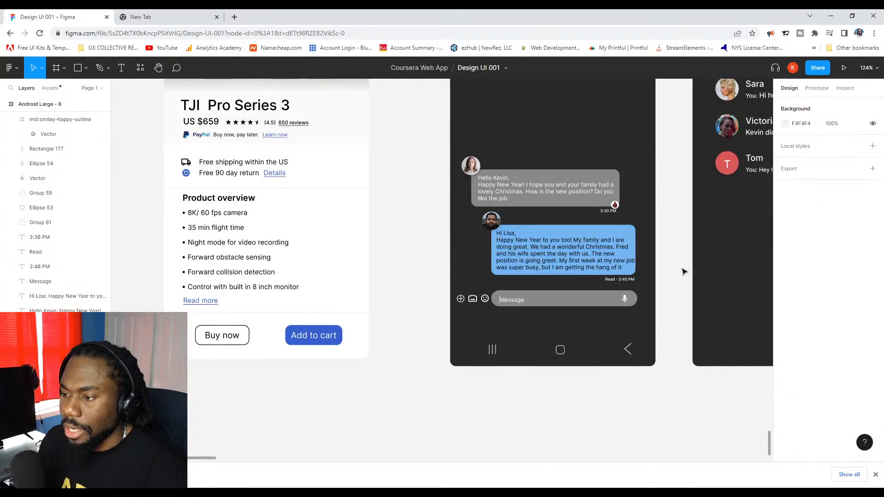
pyautogui.click(512, 300)
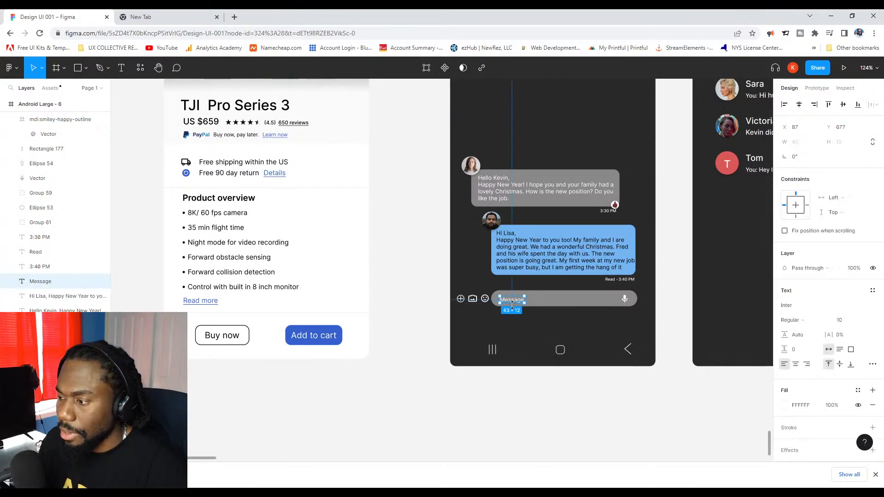
pyautogui.click(850, 320)
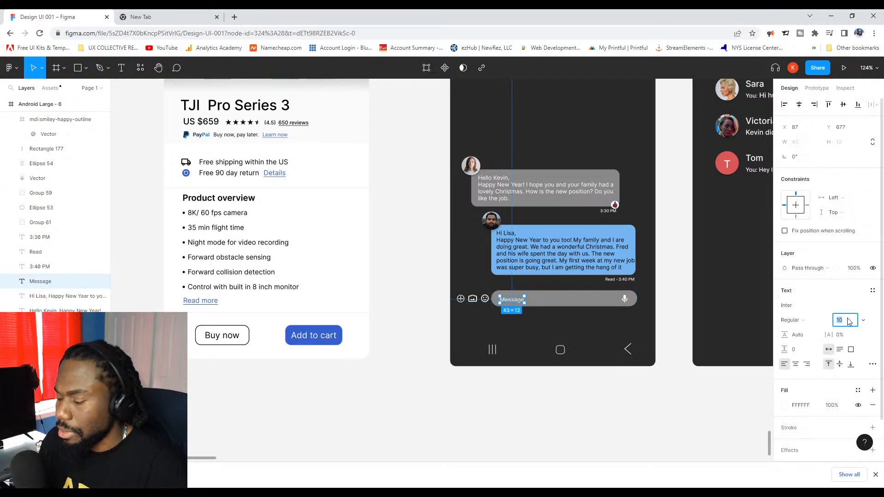
pyautogui.press('Return')
pyautogui.scroll(5, 533, 282)
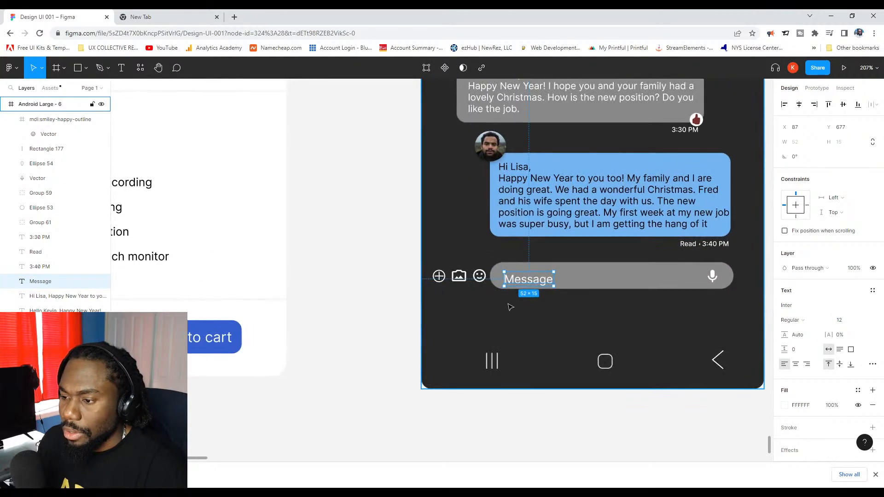
pyautogui.moveTo(542, 263); pyautogui.dragTo(541, 262)
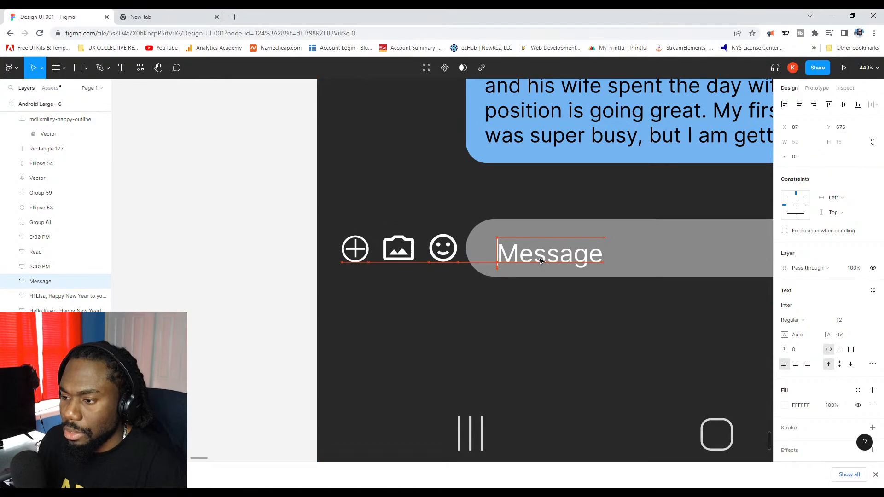
pyautogui.click(535, 325)
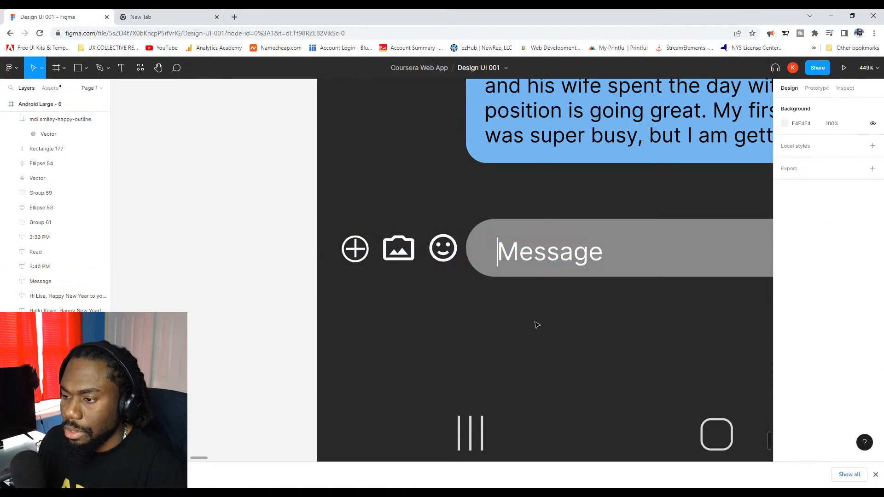
# Group all five conversation entries of the Messages screen, including their avatars, names, previews and dates.
pyautogui.scroll(-5, 563, 328)
pyautogui.scroll(-6, 564, 328)
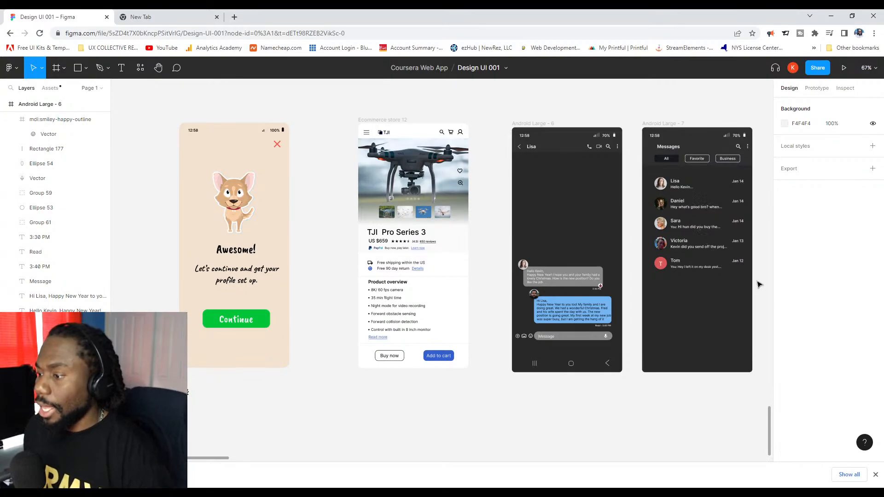
pyautogui.moveTo(759, 279); pyautogui.dragTo(649, 174)
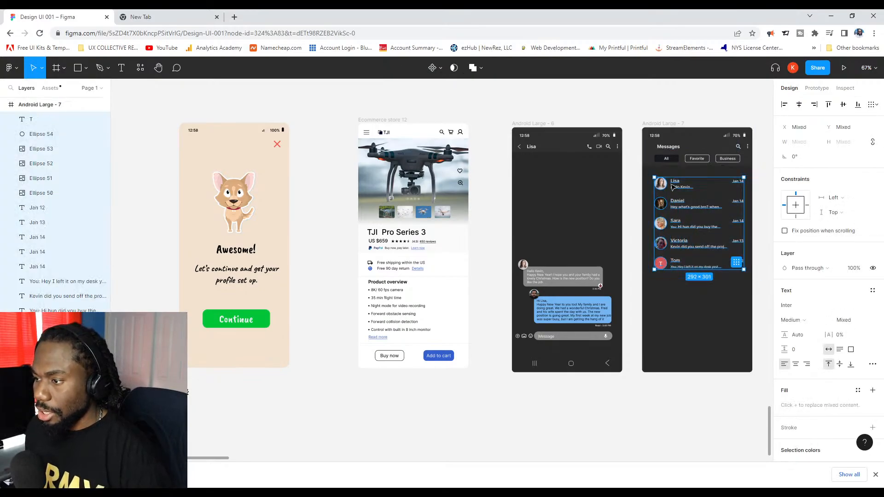
pyautogui.rightClick(669, 184)
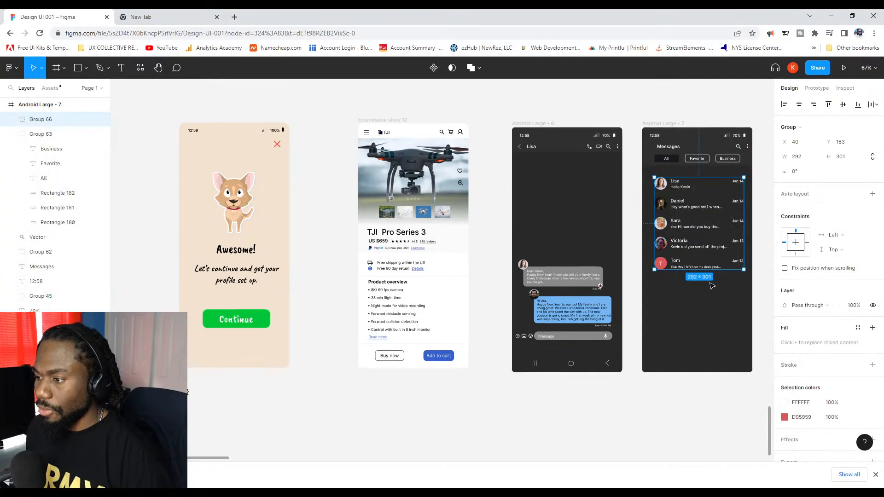
# Shift the grouped conversation list on the Messages screen left to X 35.
pyautogui.click(711, 283)
pyautogui.press('Left')
pyautogui.press('Left')
pyautogui.press('Left')
pyautogui.press('Left')
pyautogui.press('Left')
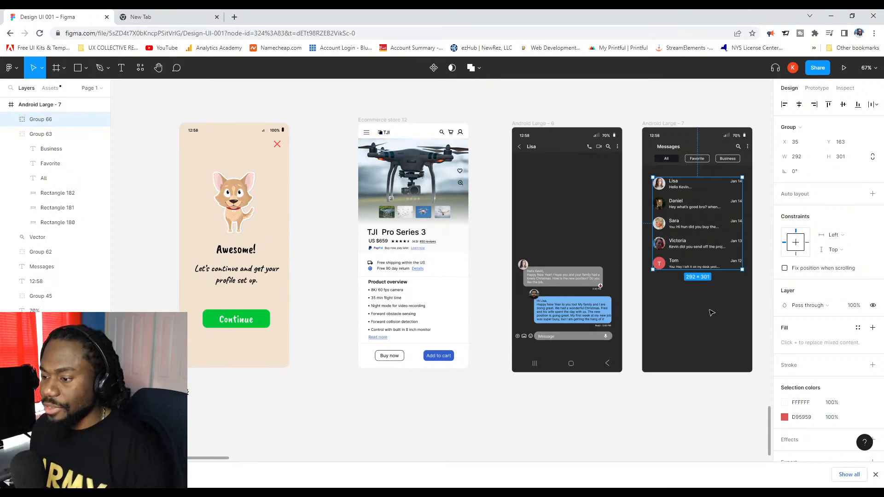
# Copy the chat screen's bottom navigation icons to the same height at the bottom of the Messages screen.
pyautogui.click(580, 364)
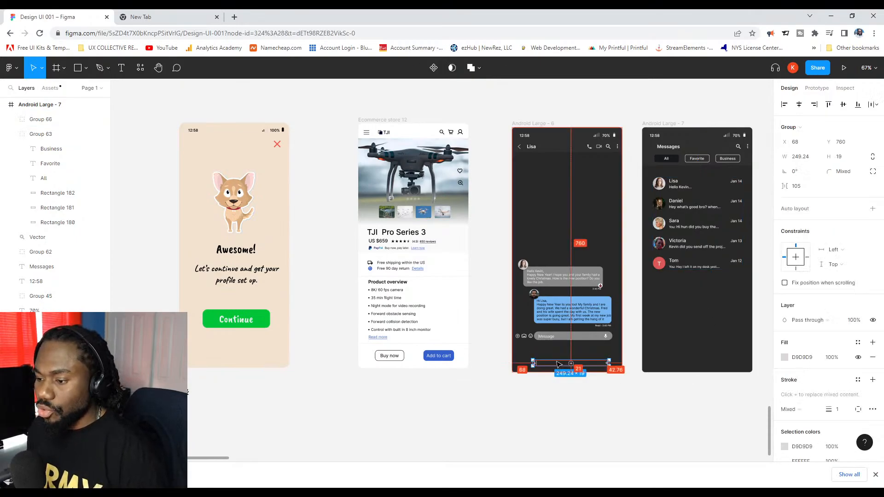
pyautogui.moveTo(558, 364); pyautogui.dragTo(686, 365)
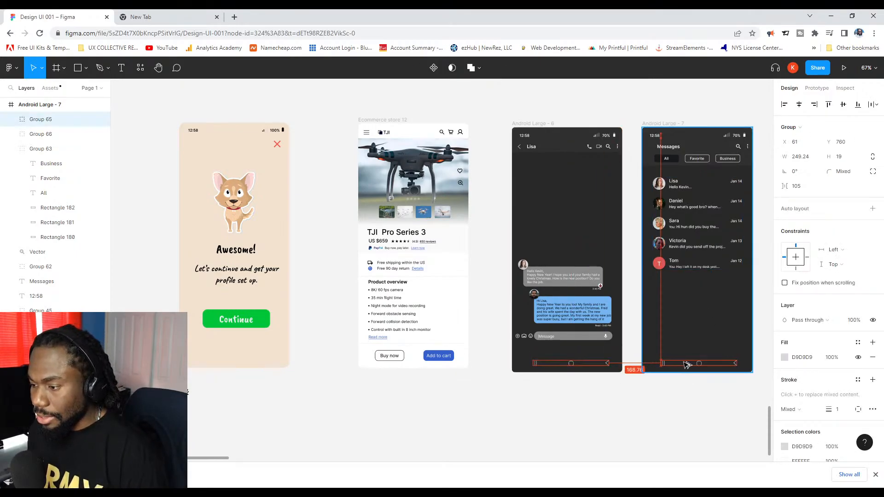
pyautogui.click(693, 403)
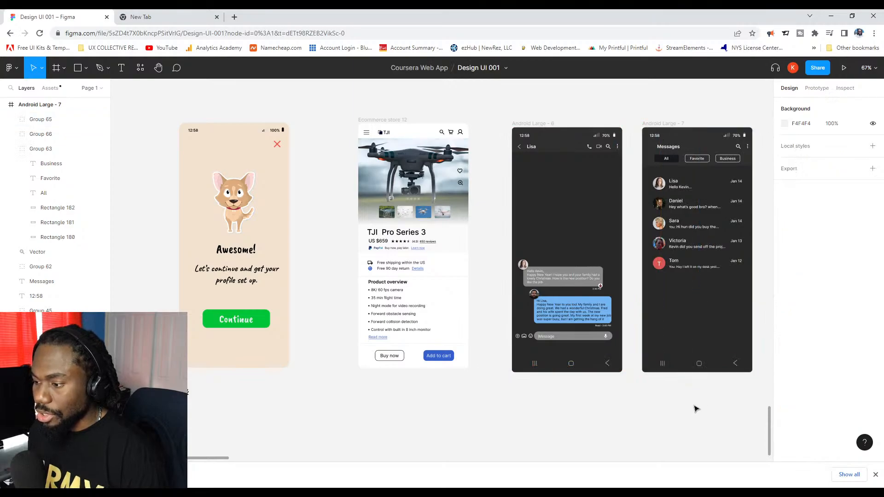
# Move the Direct messaging frame to the free canvas area left of the Flash Messages screens.
pyautogui.scroll(-1, 697, 401)
pyautogui.moveTo(696, 401); pyautogui.dragTo(666, 357)
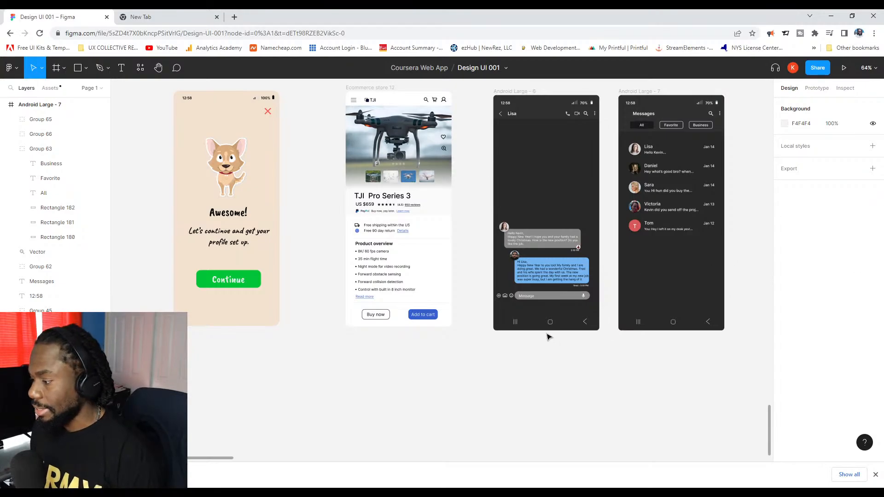
pyautogui.scroll(5, 549, 336)
pyautogui.scroll(-6, 479, 354)
pyautogui.scroll(-1, 501, 325)
pyautogui.hscroll(1, 502, 325)
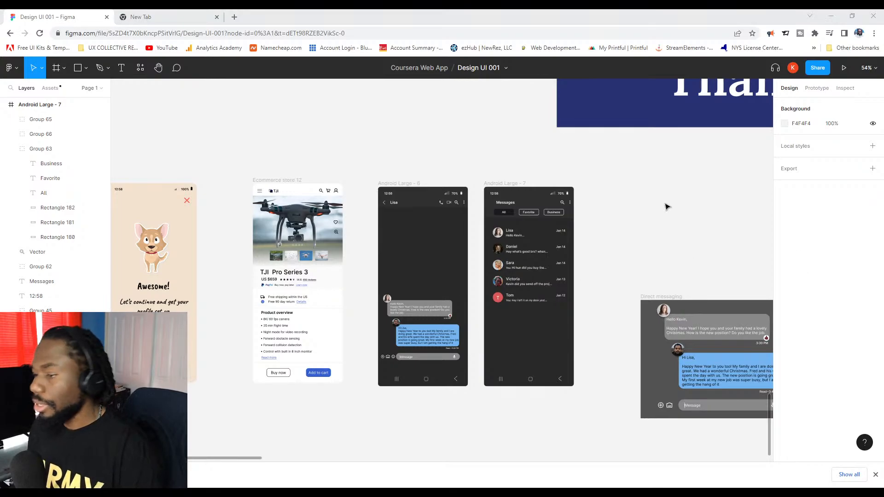
pyautogui.scroll(-5, 667, 205)
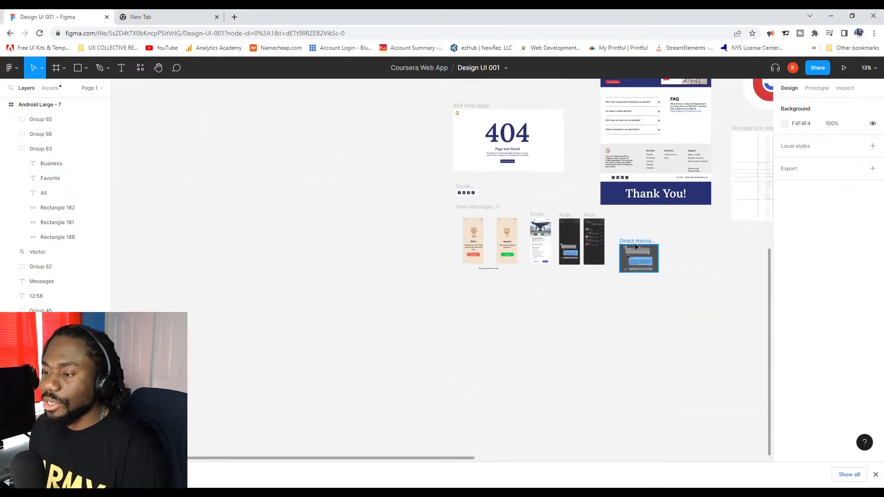
pyautogui.click(635, 247)
pyautogui.click(642, 233)
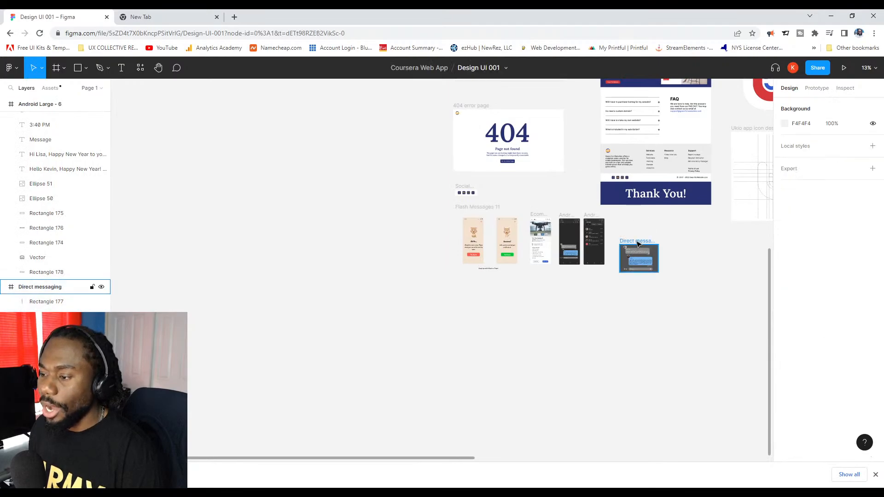
pyautogui.moveTo(638, 243); pyautogui.dragTo(420, 225)
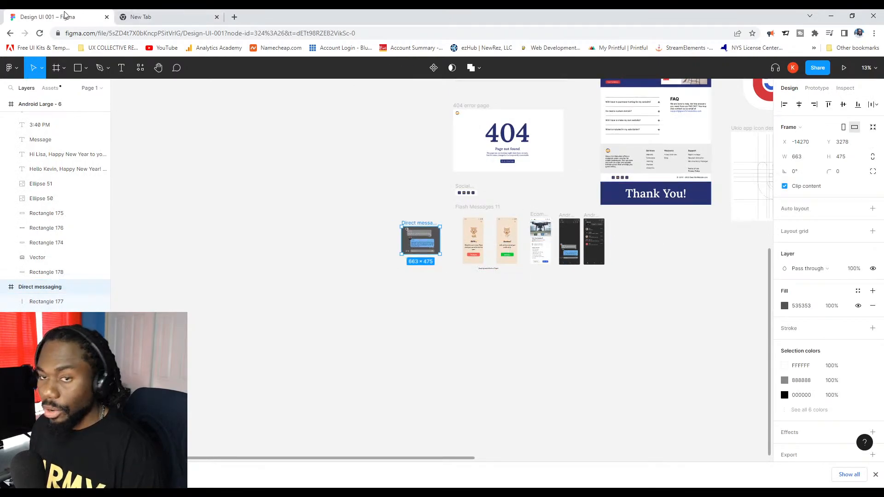
# Add an Apple Watch 45mm frame to the canvas below the Direct messaging frame.
pyautogui.click(57, 69)
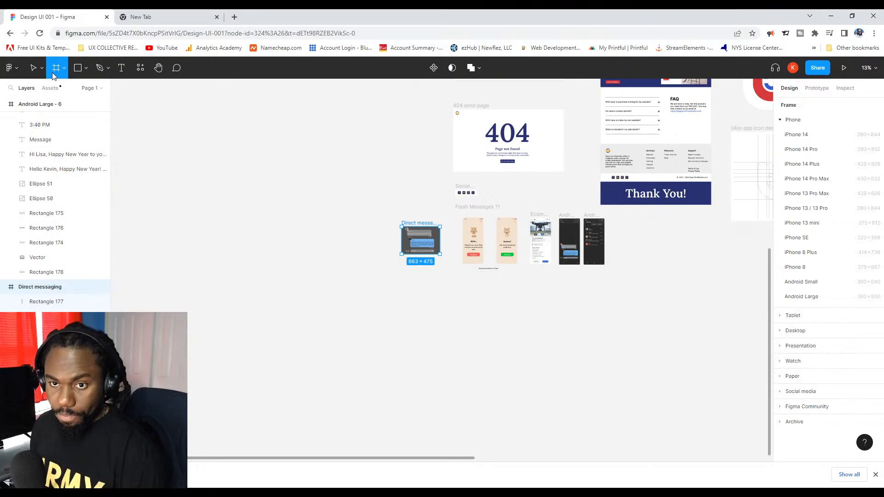
pyautogui.click(783, 362)
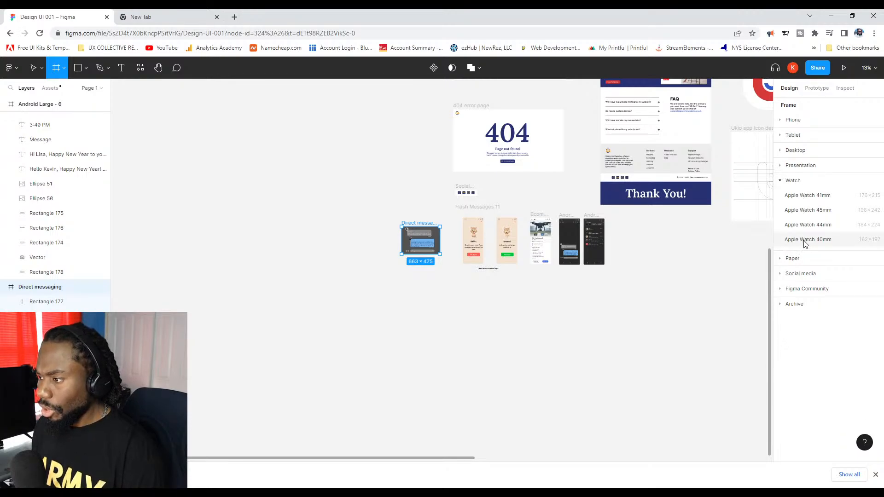
pyautogui.click(808, 210)
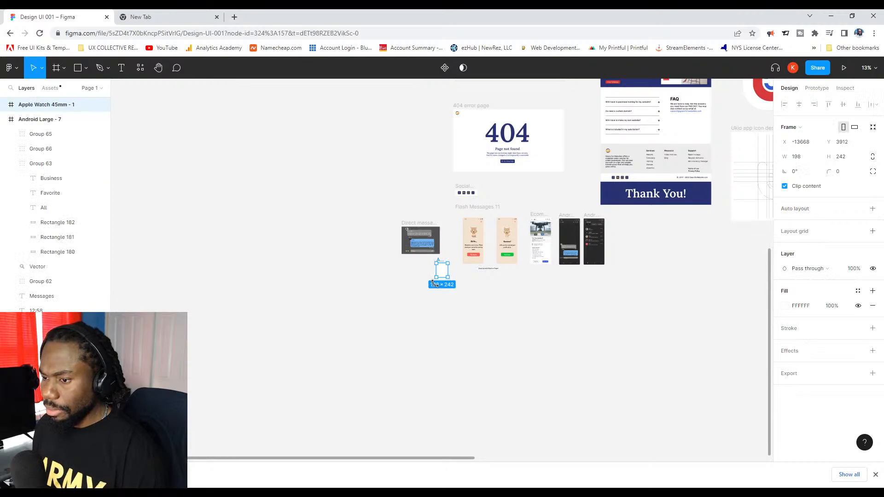
pyautogui.scroll(5, 435, 283)
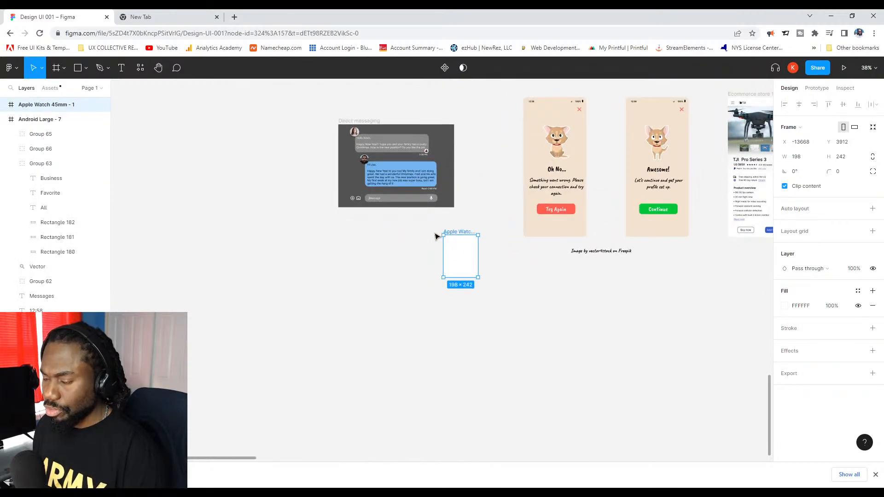
pyautogui.click(422, 237)
pyautogui.click(454, 233)
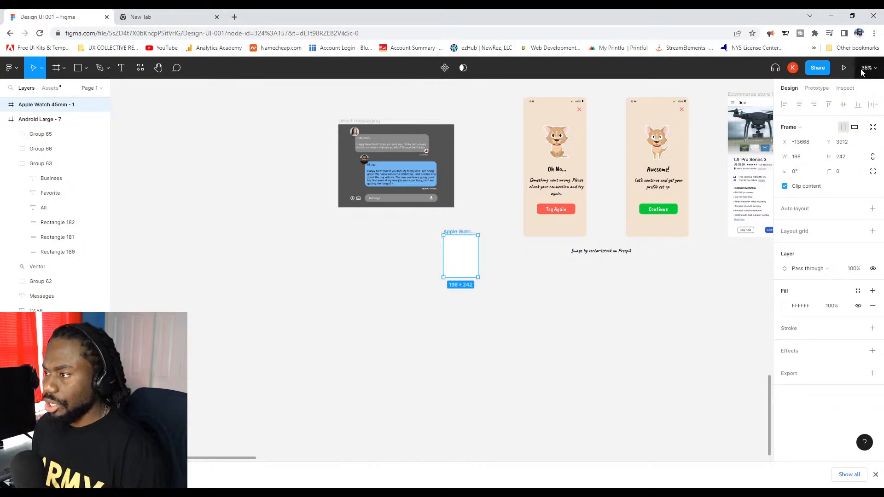
# Preview the Apple Watch frame and the Ecommerce store 12 frame in presentation mode, closing each preview.
pyautogui.click(844, 68)
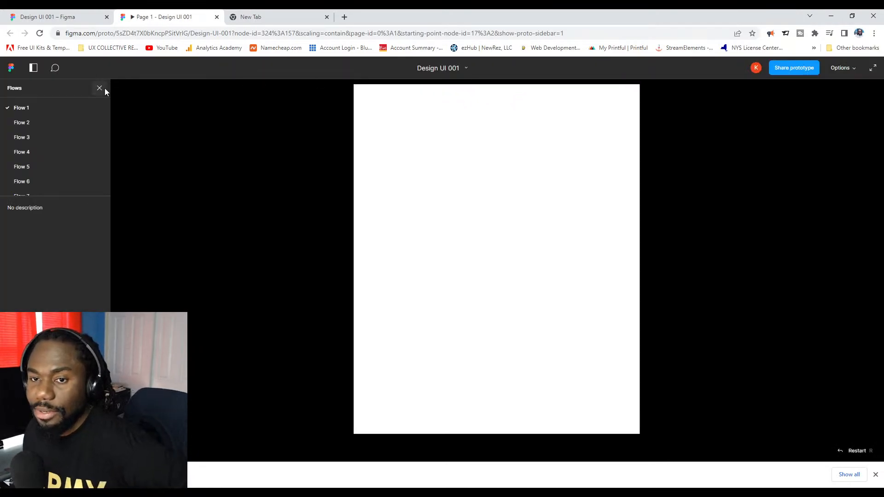
pyautogui.click(217, 17)
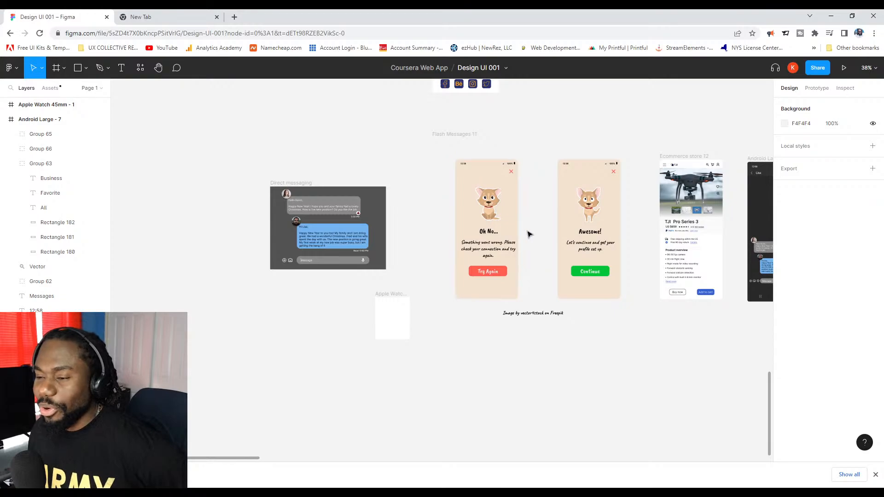
pyautogui.moveTo(681, 160); pyautogui.dragTo(403, 189)
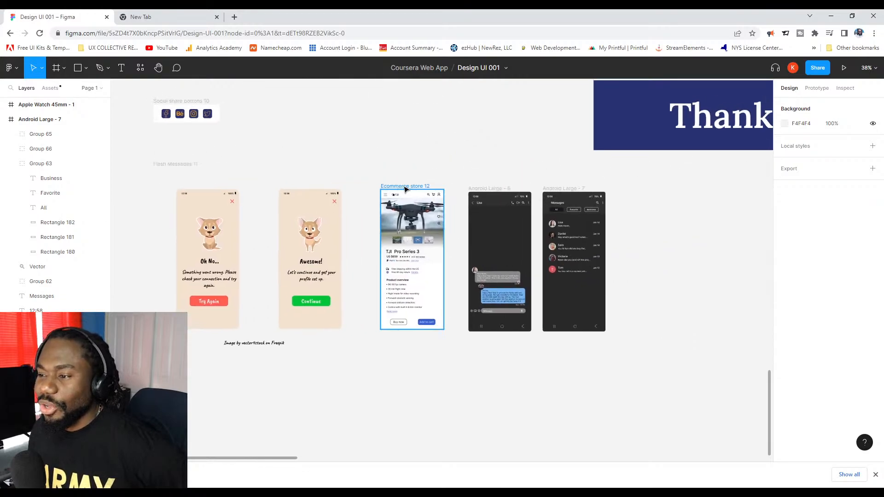
pyautogui.click(403, 187)
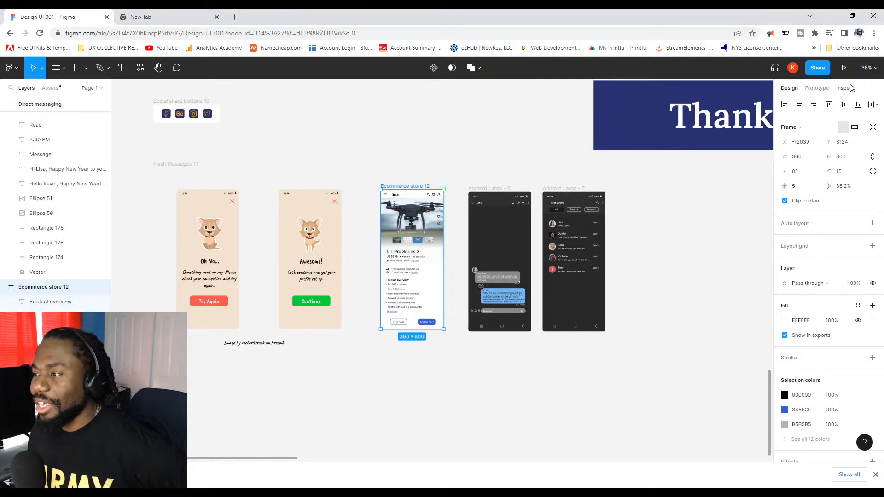
pyautogui.click(846, 72)
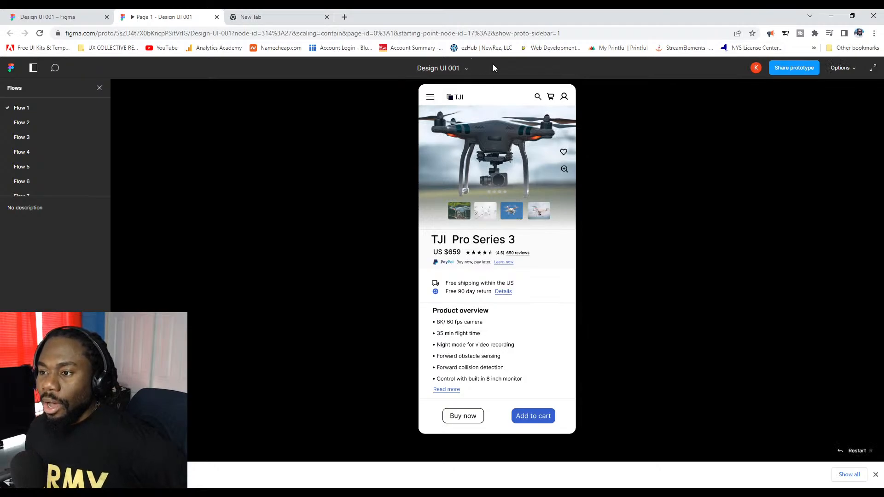
pyautogui.click(850, 68)
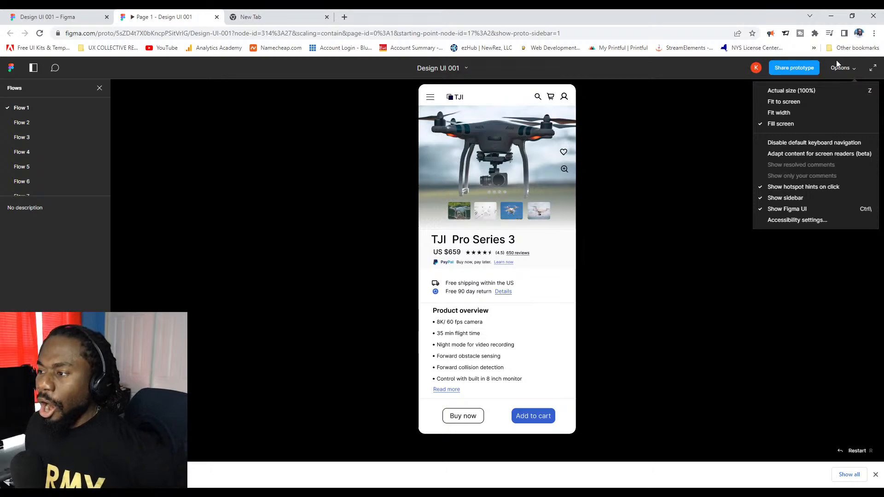
pyautogui.click(210, 127)
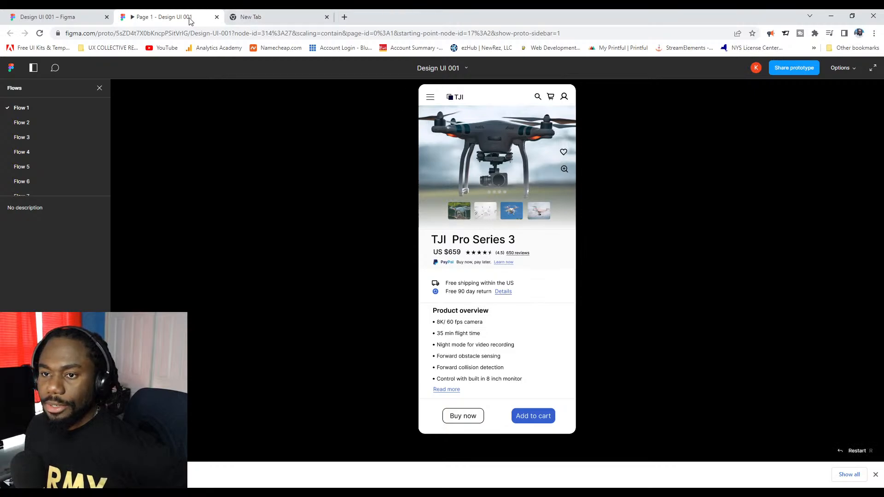
pyautogui.hotkey('ctrl', 'w')
# Duplicate the conversation list group on the Messages screen straight below the original at Y 478.
pyautogui.hscroll(1, 447, 234)
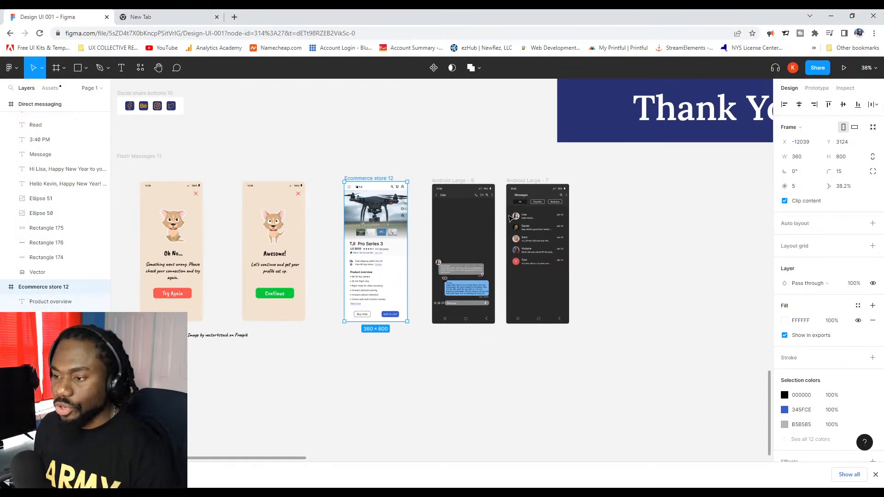
pyautogui.scroll(5, 548, 213)
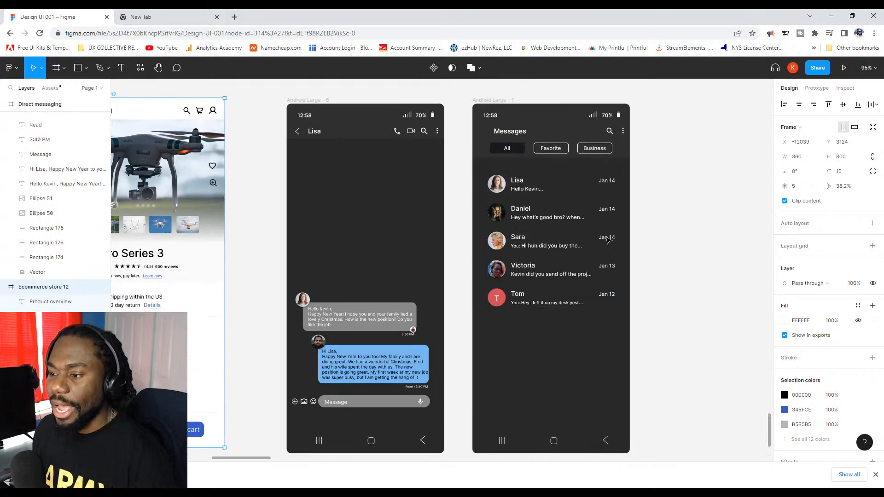
pyautogui.scroll(-3, 669, 167)
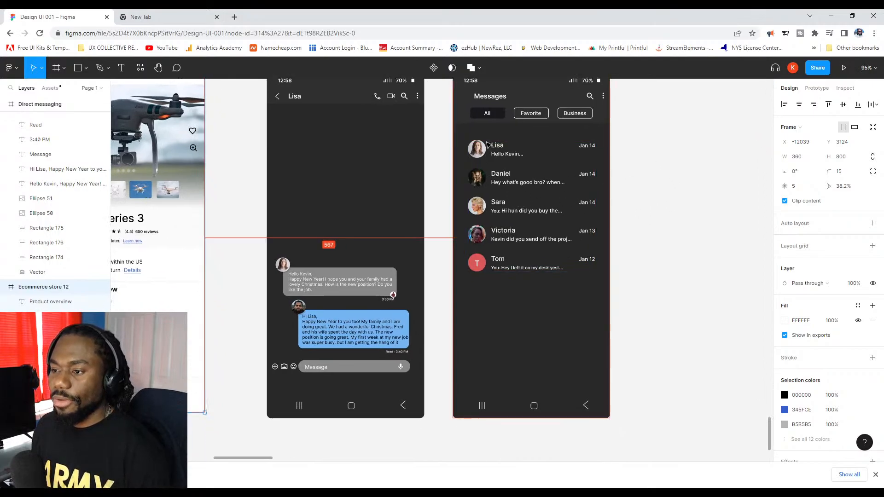
pyautogui.moveTo(491, 149); pyautogui.dragTo(493, 278)
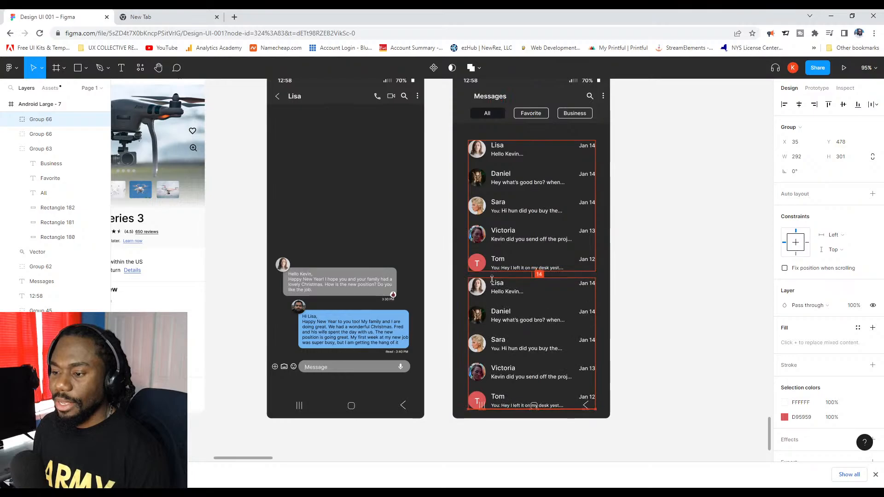
pyautogui.click(667, 231)
pyautogui.scroll(-3, 663, 228)
pyautogui.scroll(4, 640, 203)
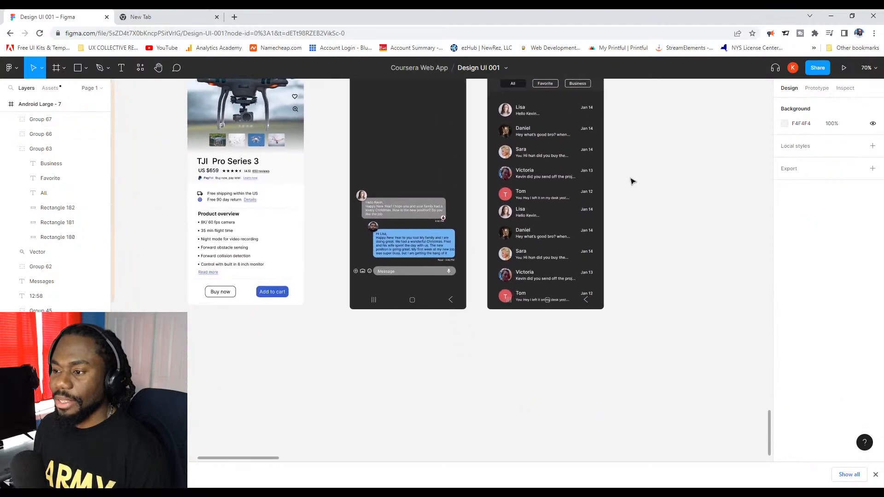
pyautogui.click(550, 271)
pyautogui.doubleClick(550, 271)
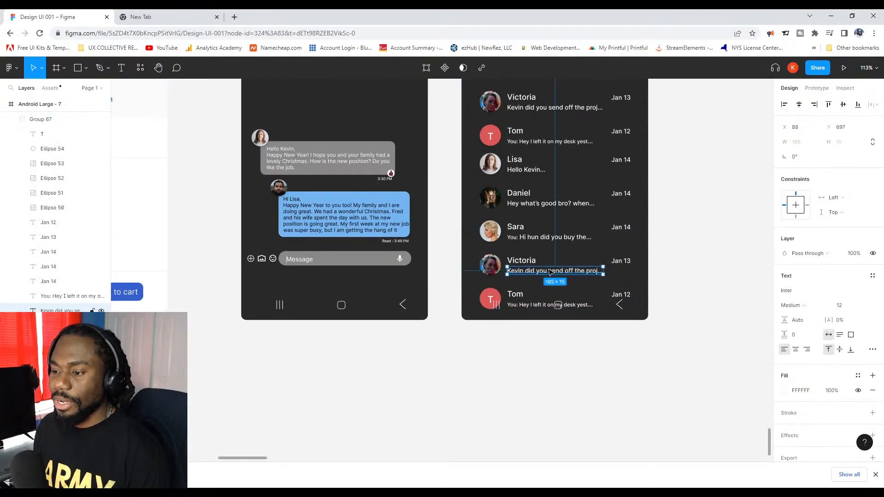
pyautogui.scroll(4, 549, 310)
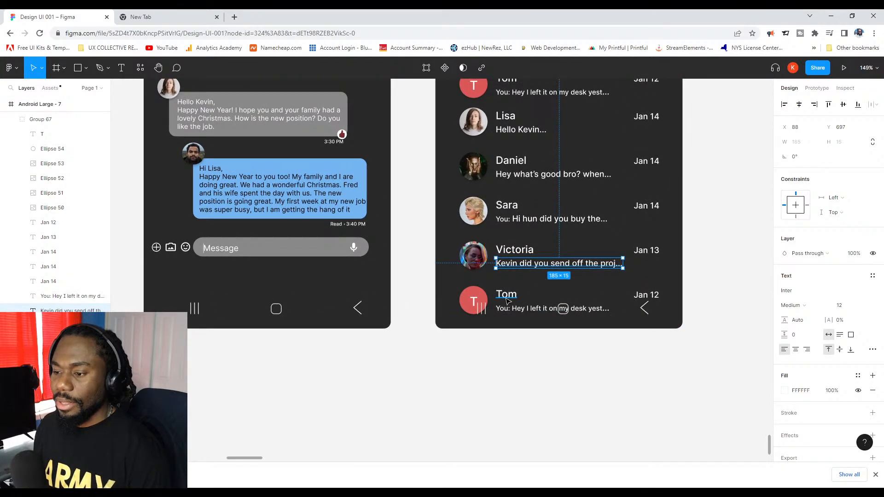
pyautogui.scroll(-5, 540, 254)
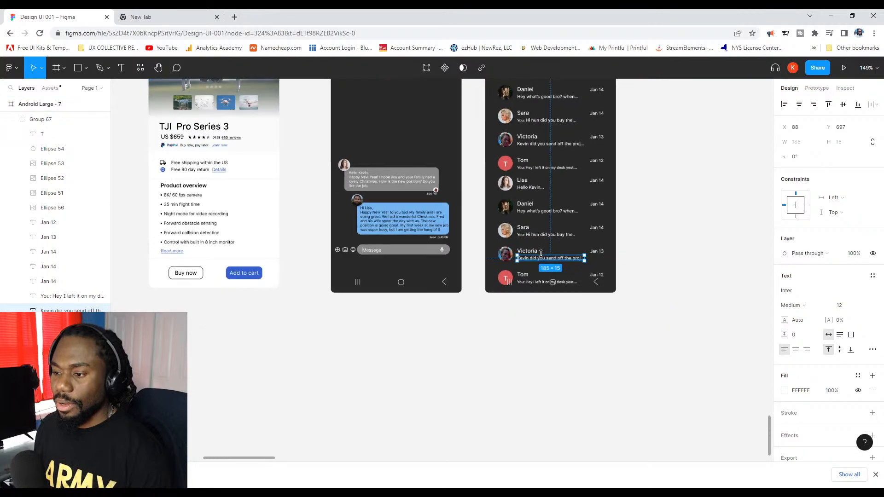
pyautogui.click(637, 253)
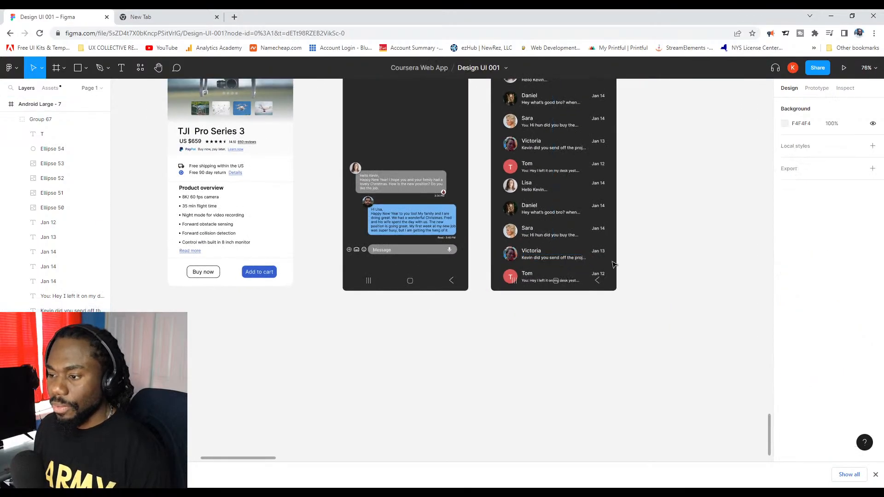
# Ungroup the duplicated conversation list and delete its first four entries.
pyautogui.rightClick(549, 216)
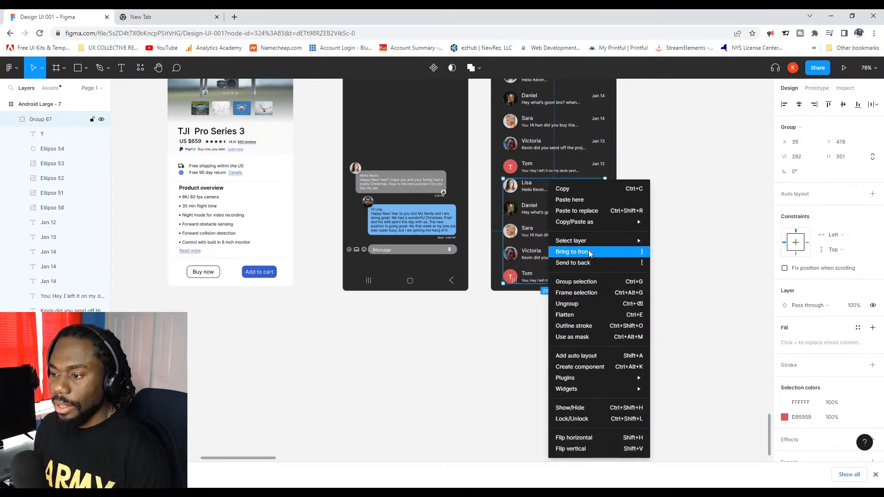
pyautogui.click(585, 303)
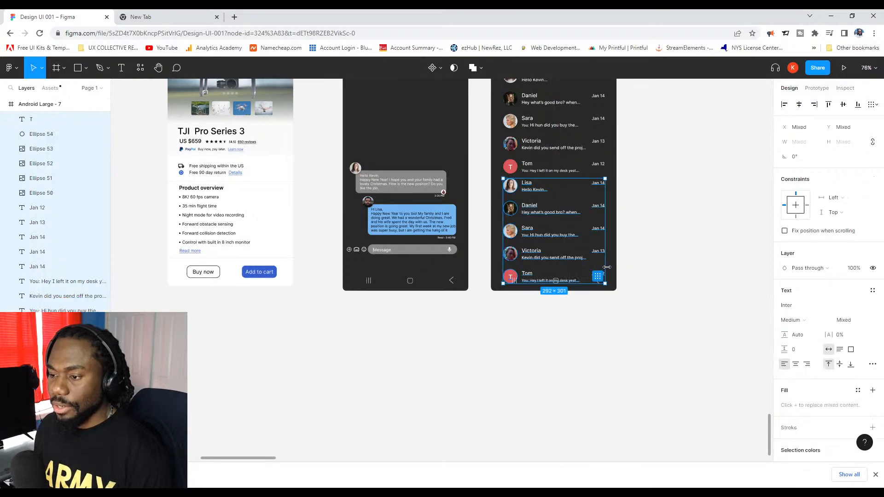
pyautogui.click(657, 253)
pyautogui.moveTo(635, 259); pyautogui.dragTo(500, 184)
pyautogui.press('Delete')
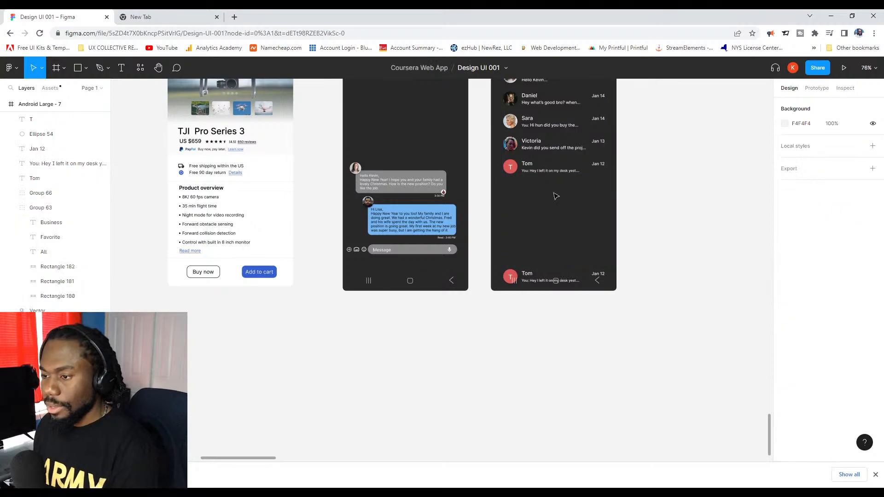
# Move the remaining duplicated conversation entry up to sit directly below the original conversation list on the Messages screen.
pyautogui.moveTo(638, 298); pyautogui.dragTo(484, 247)
pyautogui.scroll(5, 560, 282)
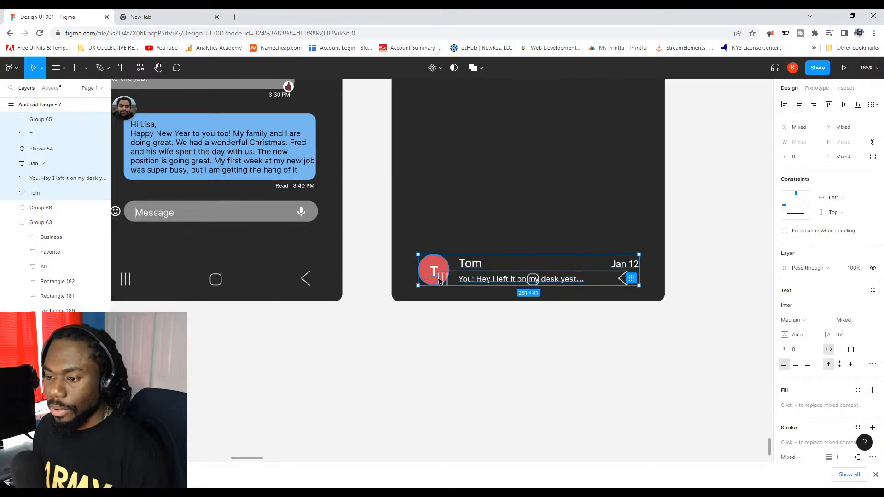
pyautogui.keyDown('shift'); pyautogui.click(443, 281); pyautogui.keyUp('shift')
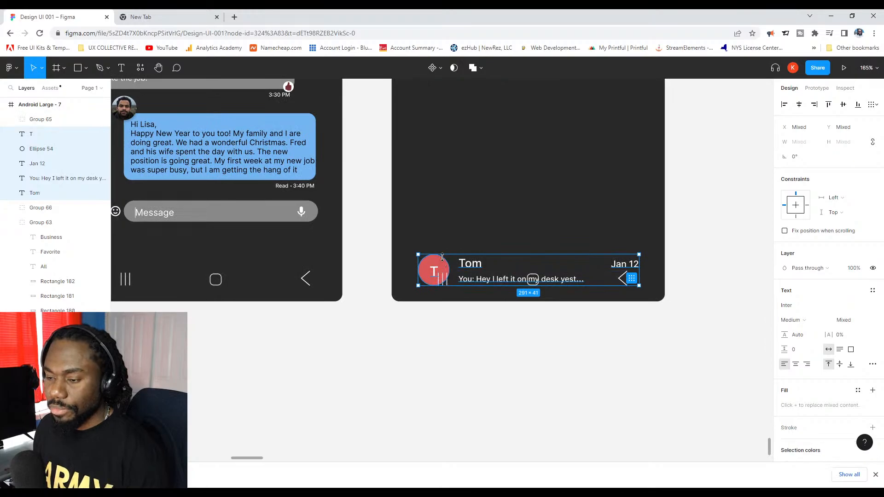
pyautogui.scroll(-4, 442, 257)
pyautogui.moveTo(442, 258); pyautogui.dragTo(438, 156)
pyautogui.moveTo(457, 186); pyautogui.dragTo(530, 300)
pyautogui.scroll(2, 565, 211)
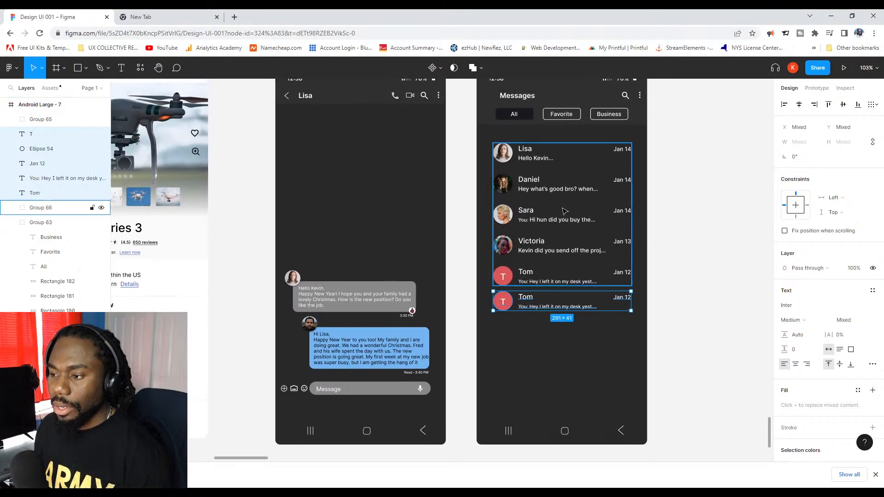
# Ungroup the original conversation list and shift the copied entry down to match the spacing between the entries above it.
pyautogui.rightClick(522, 194)
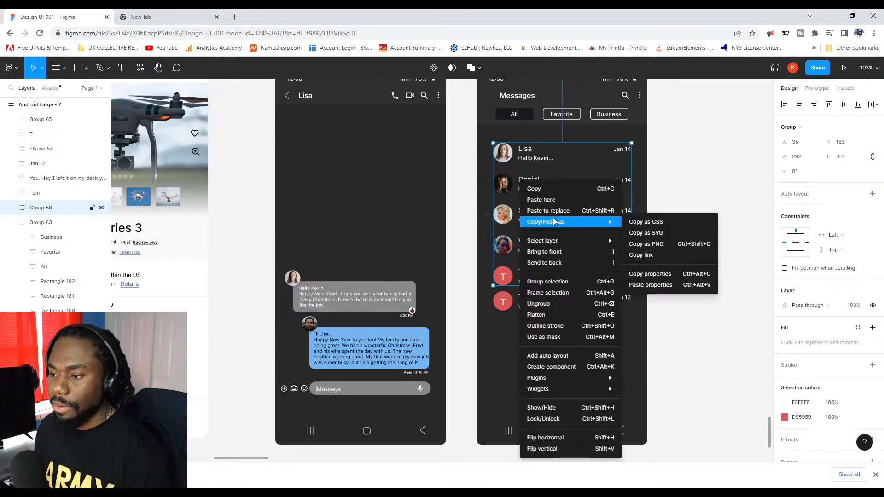
pyautogui.click(550, 304)
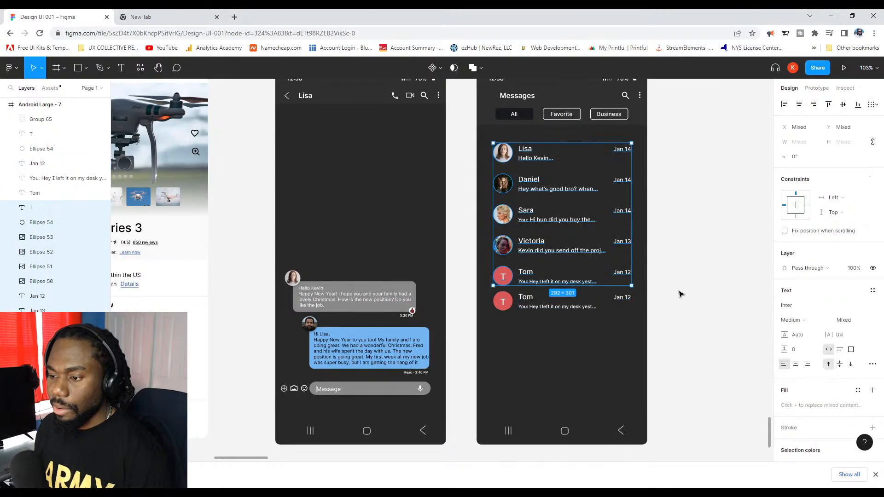
pyautogui.click(679, 292)
pyautogui.moveTo(633, 317); pyautogui.dragTo(509, 306)
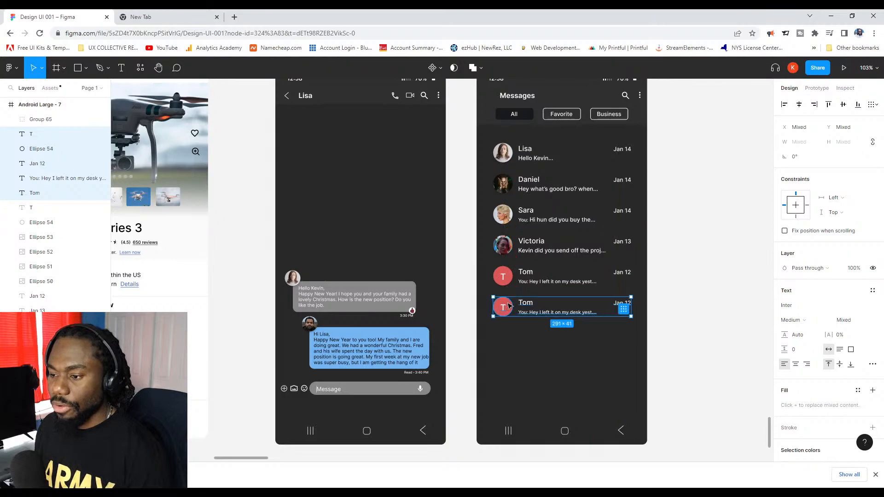
# Duplicate the copied conversation entry three more times, evenly spaced down to just above the navigation icons.
pyautogui.scroll(-5, 508, 295)
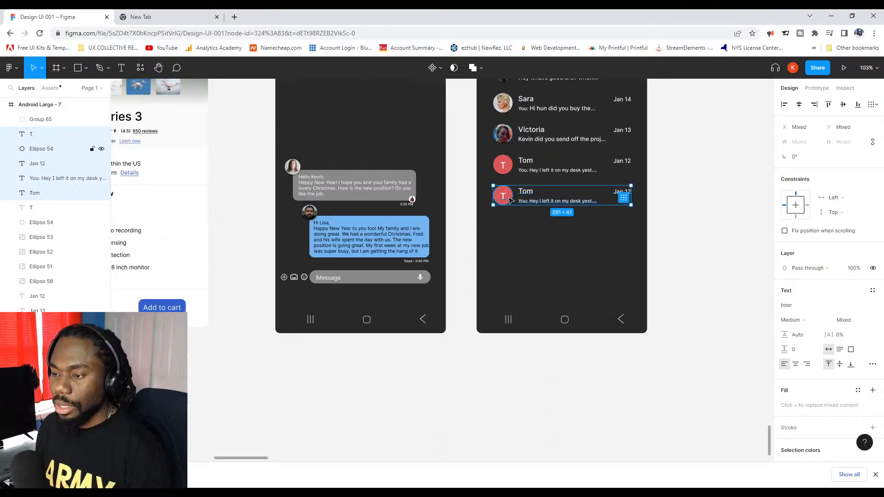
pyautogui.moveTo(510, 199); pyautogui.dragTo(515, 295)
pyautogui.press('Escape')
pyautogui.keyDown('ctrl'); pyautogui.scroll(-5, 614, 229); pyautogui.keyUp('ctrl')
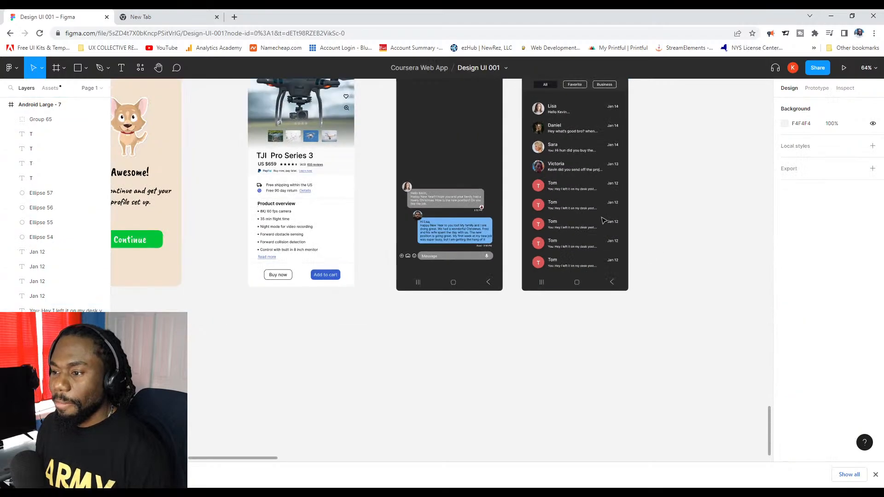
# Replace the contact name in the first duplicated conversation entry with a different first name.
pyautogui.scroll(2, 594, 277)
pyautogui.keyDown('ctrl'); pyautogui.scroll(5, 592, 292); pyautogui.keyUp('ctrl')
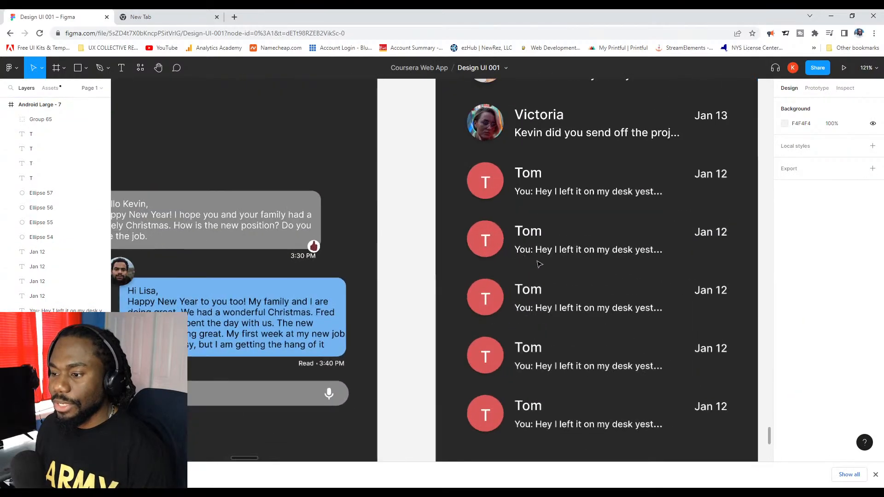
pyautogui.click(519, 234)
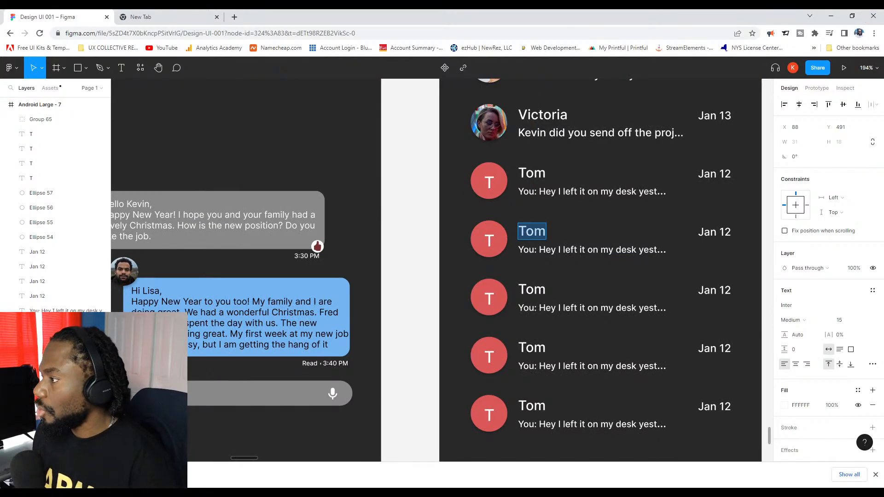
pyautogui.scroll(4, 649, 110)
pyautogui.scroll(2, 654, 120)
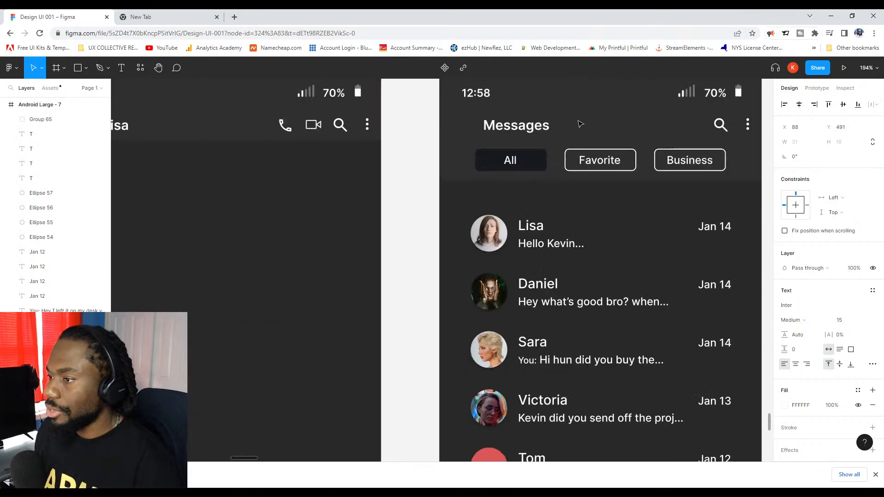
pyautogui.scroll(-2, 659, 137)
pyautogui.scroll(-3, 659, 136)
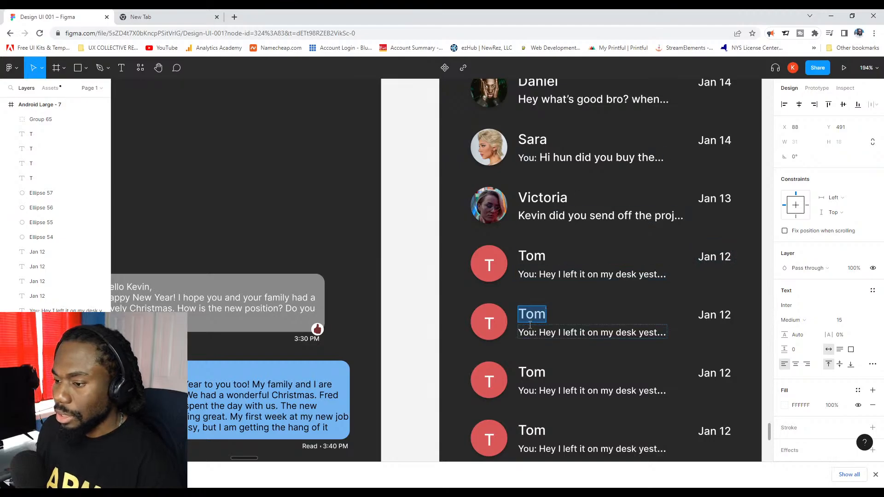
pyautogui.write('Ki')
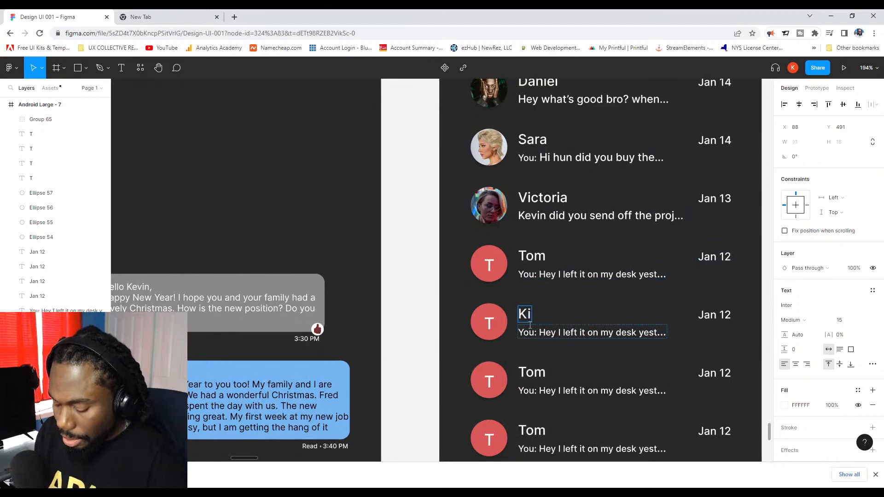
pyautogui.write('rth')
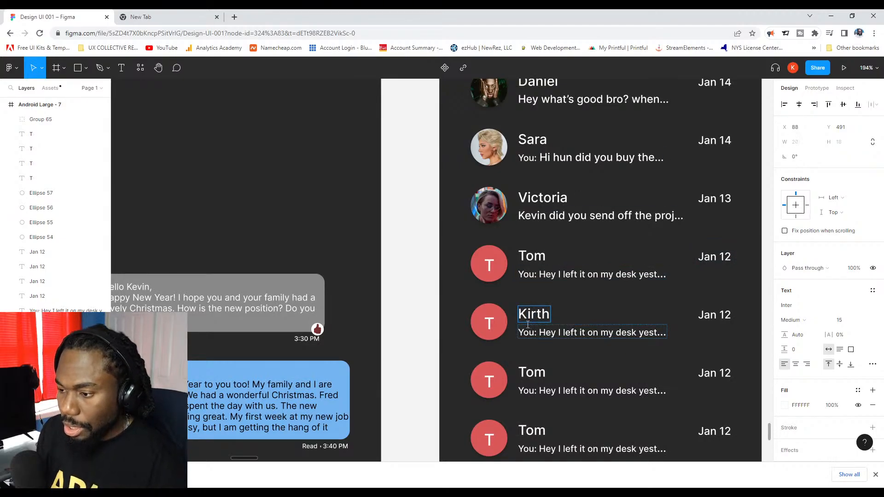
# Give the second and third duplicated conversation entries their own contact first names.
pyautogui.scroll(-1, 525, 320)
pyautogui.doubleClick(532, 331)
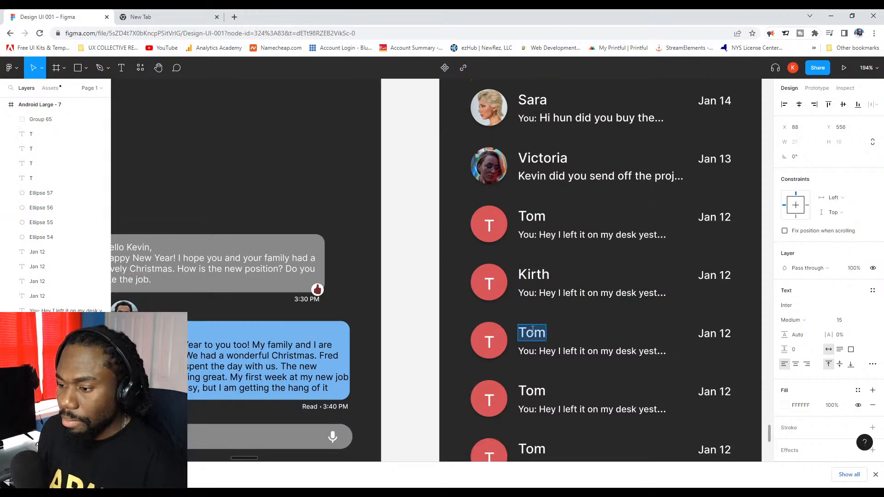
pyautogui.write('Ben')
pyautogui.scroll(-1, 534, 332)
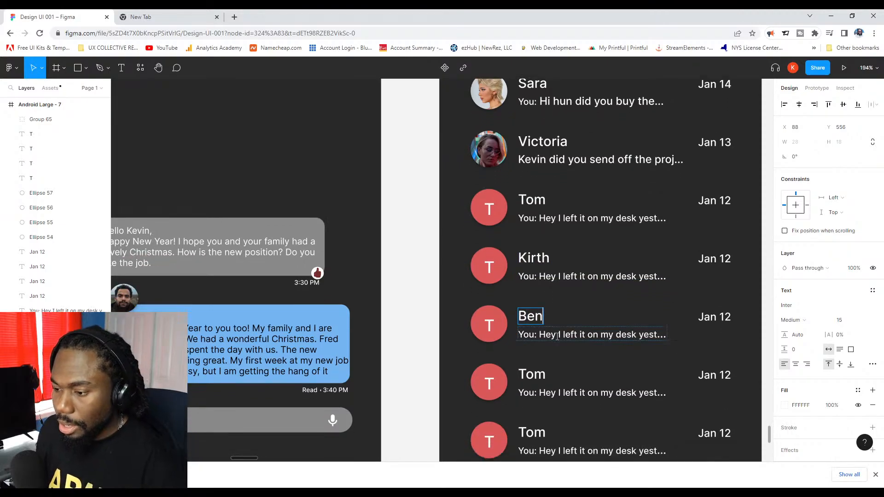
pyautogui.doubleClick(539, 373)
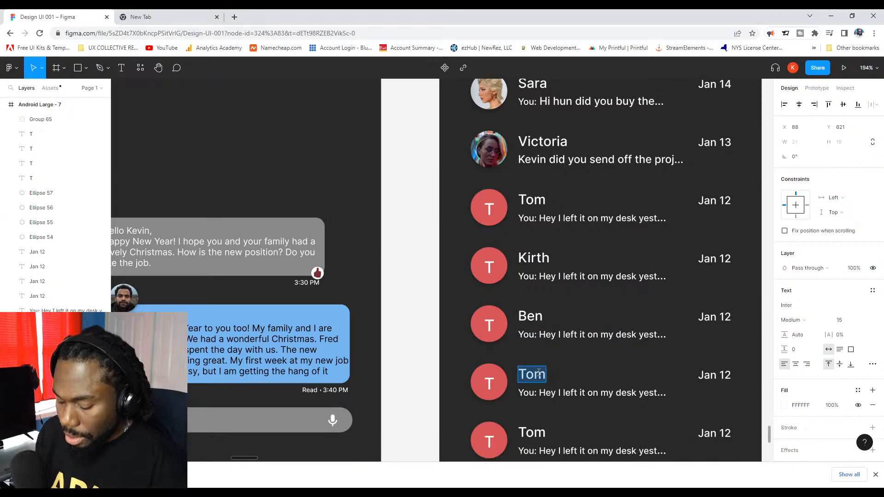
pyautogui.write('Tiff')
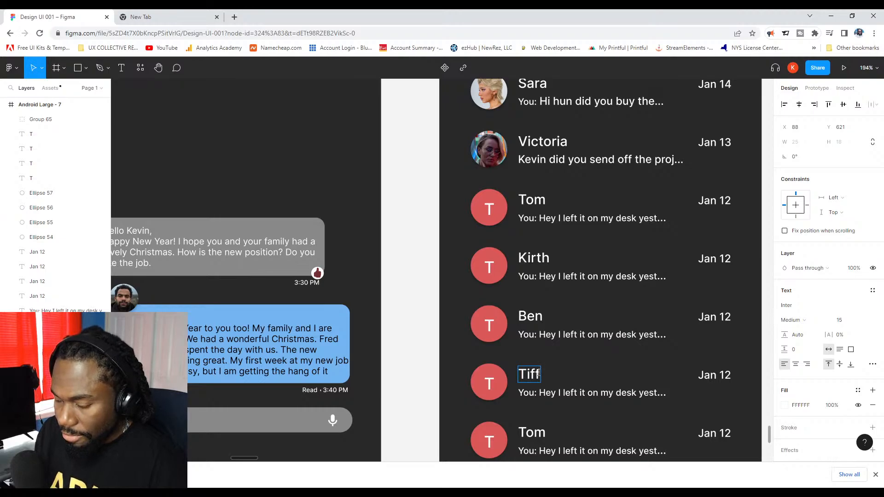
pyautogui.write('any')
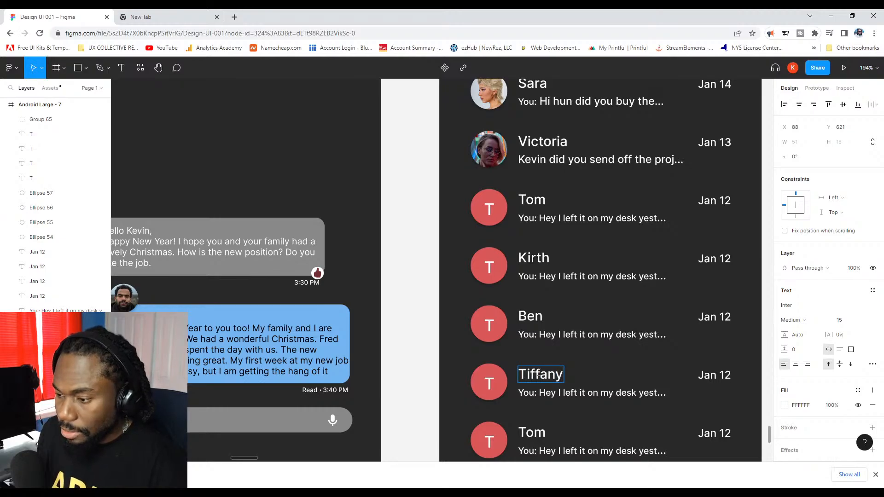
# Replace the contact name in the last conversation entry with a new first name and set its avatar initial to S.
pyautogui.scroll(-5, 539, 373)
pyautogui.doubleClick(535, 272)
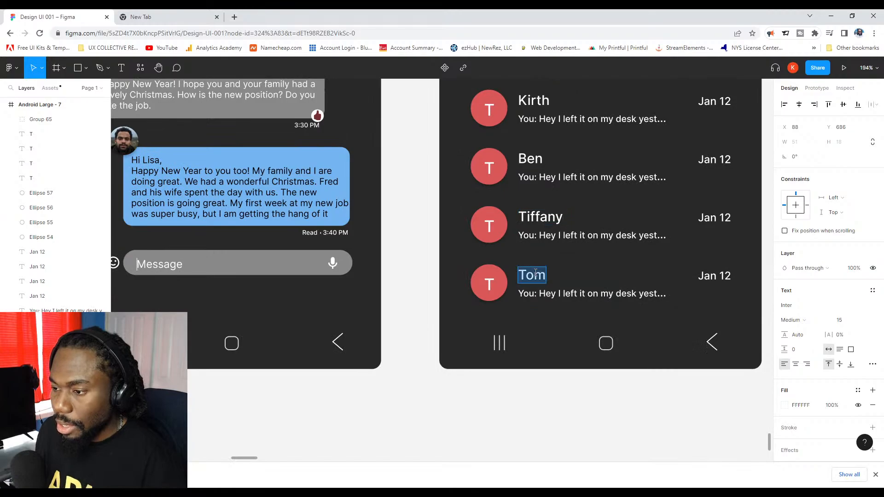
pyautogui.write('Shery')
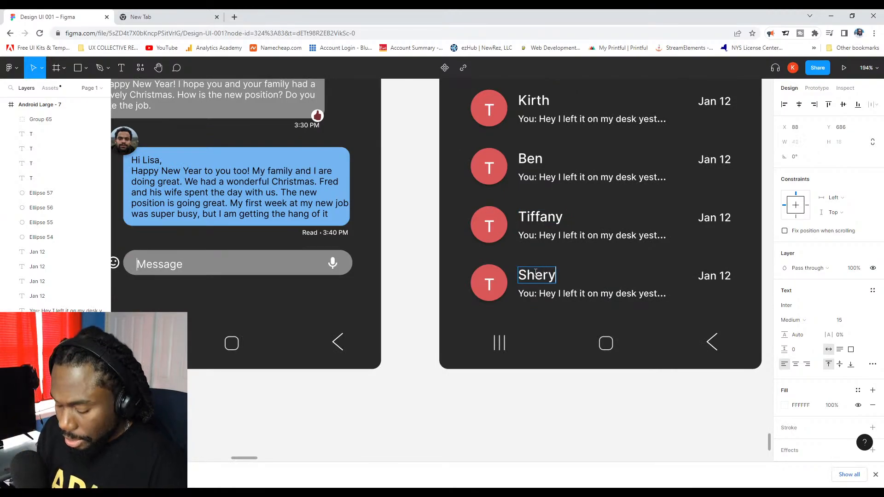
pyautogui.write('l')
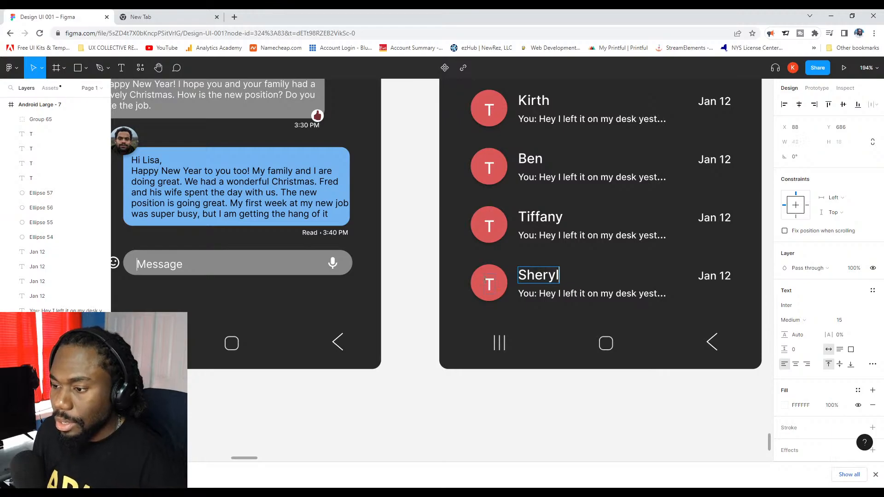
pyautogui.click(488, 282)
pyautogui.write('s')
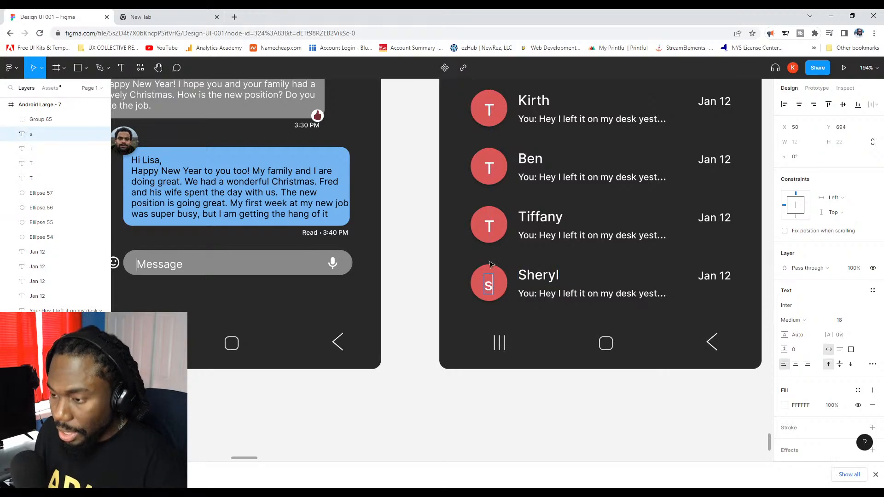
pyautogui.press('BackSpace')
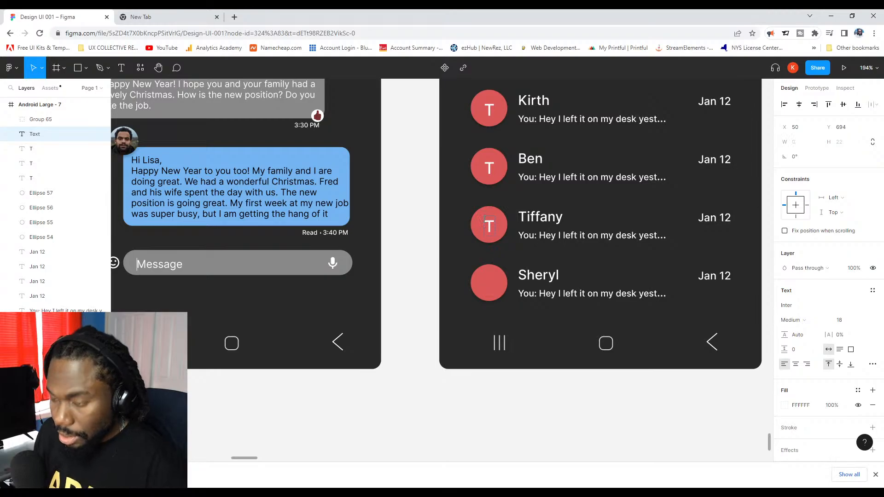
pyautogui.write('S')
# Change the avatar initial to B in the second duplicated entry and to K in the first duplicated entry.
pyautogui.click(489, 225)
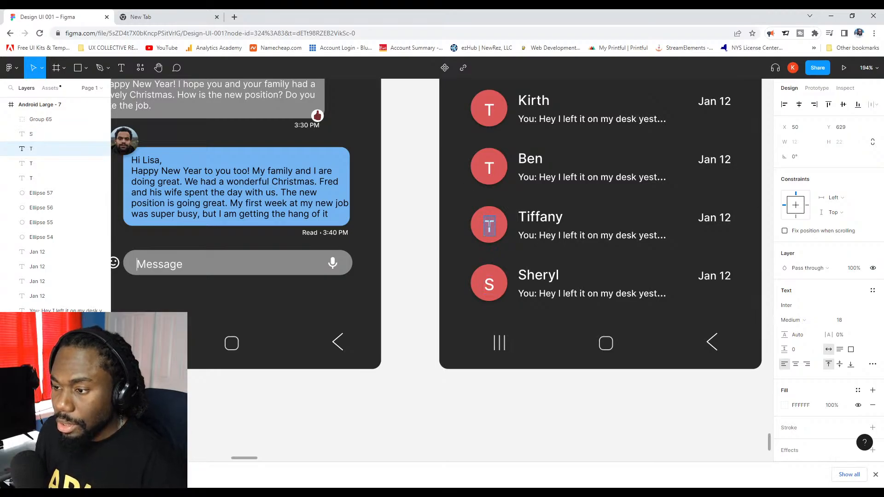
pyautogui.doubleClick(489, 168)
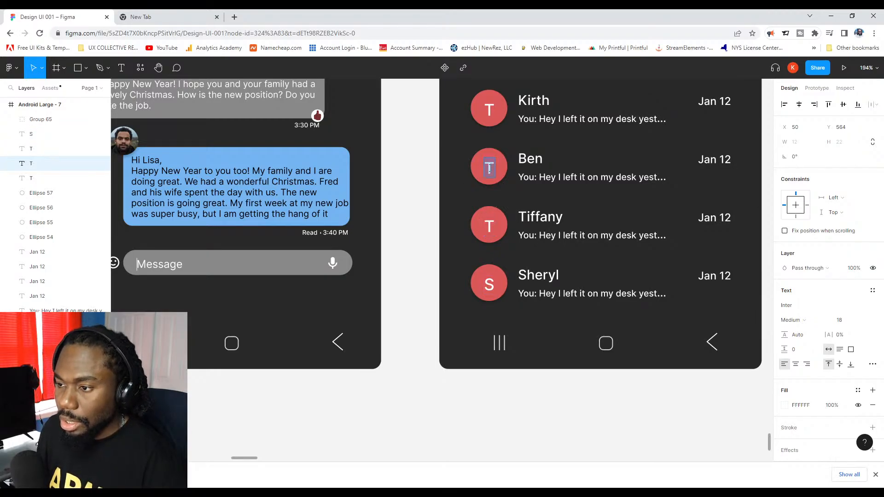
pyautogui.write('B')
pyautogui.scroll(2, 489, 168)
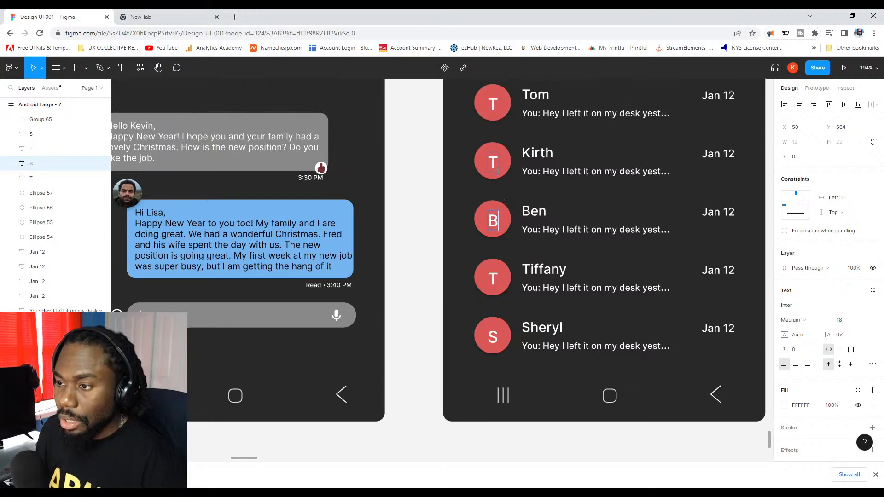
pyautogui.doubleClick(493, 162)
pyautogui.doubleClick(493, 162)
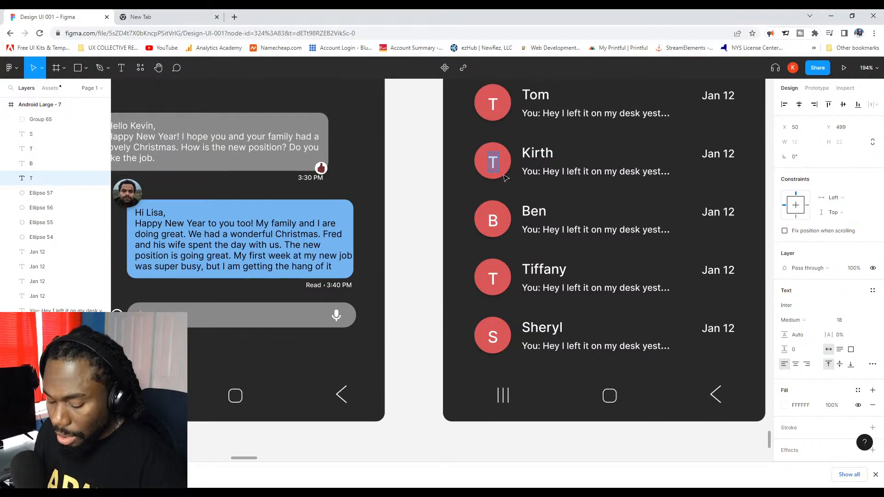
pyautogui.write('K')
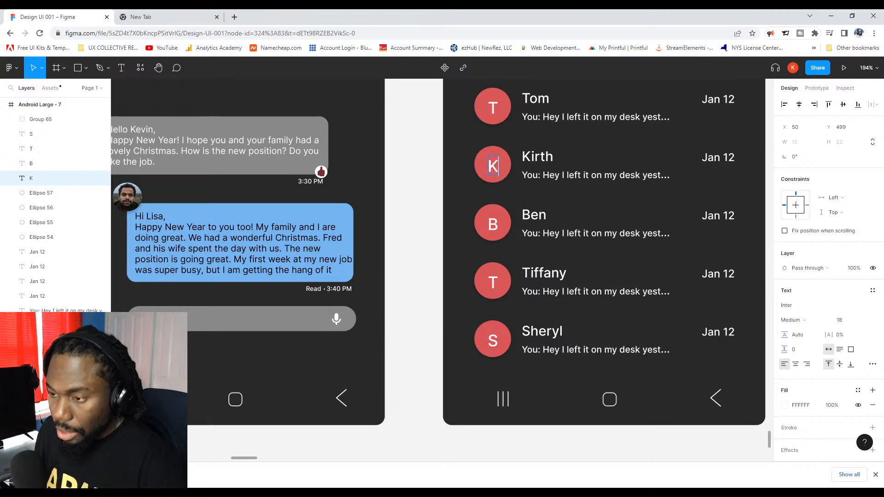
pyautogui.scroll(2, 494, 166)
pyautogui.doubleClick(493, 195)
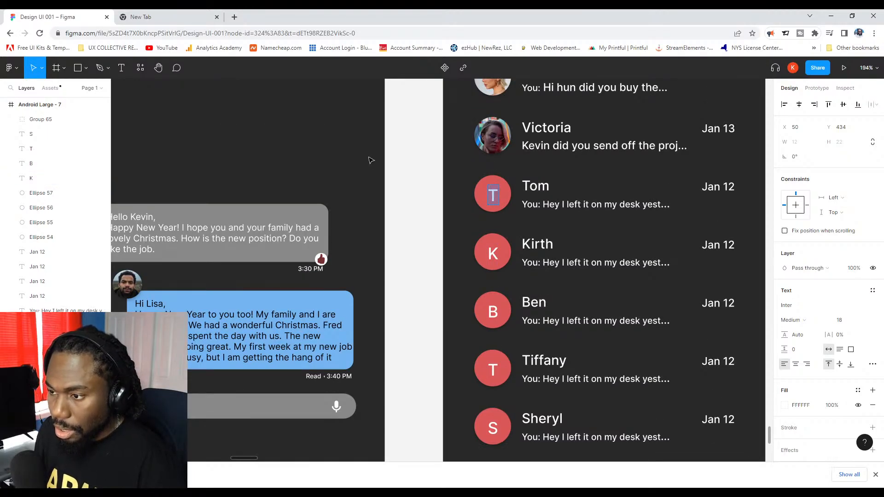
pyautogui.press('Escape')
pyautogui.scroll(-3, 401, 164)
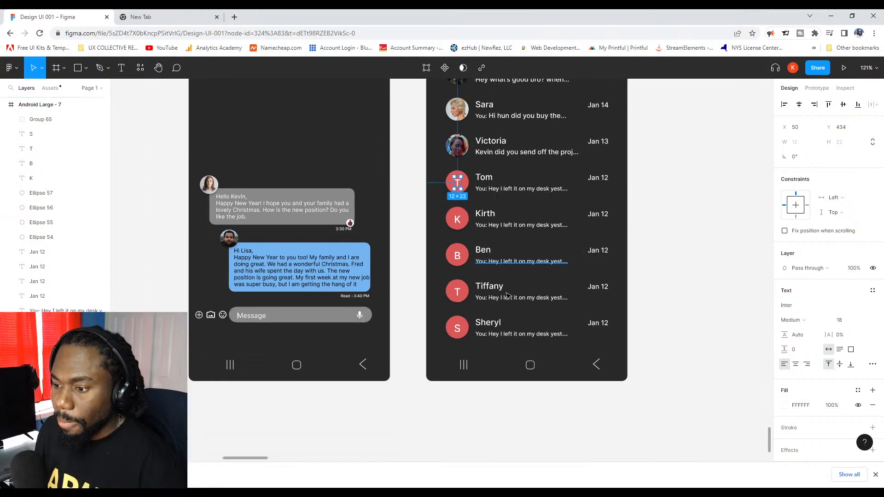
# Switch the avatar circle of the last conversation entry from a solid colour to an image fill.
pyautogui.click(458, 328)
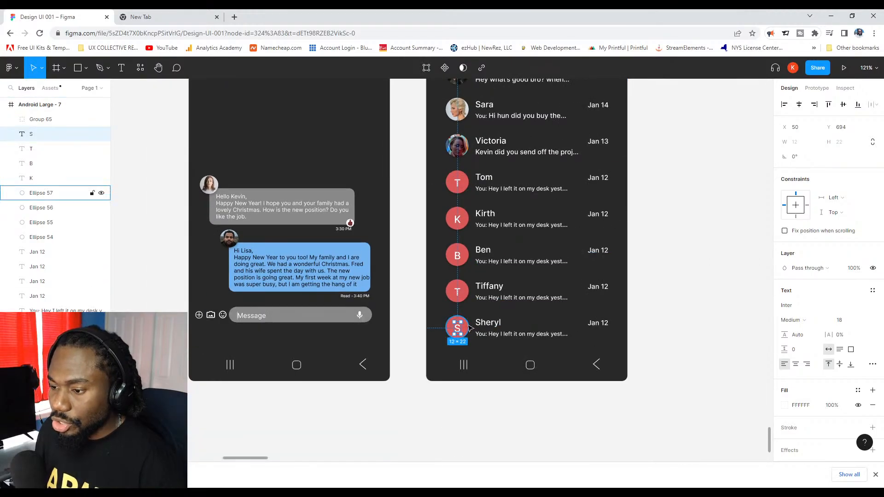
pyautogui.keyDown('ctrl'); pyautogui.scroll(5, 470, 328); pyautogui.keyUp('ctrl')
pyautogui.click(465, 328)
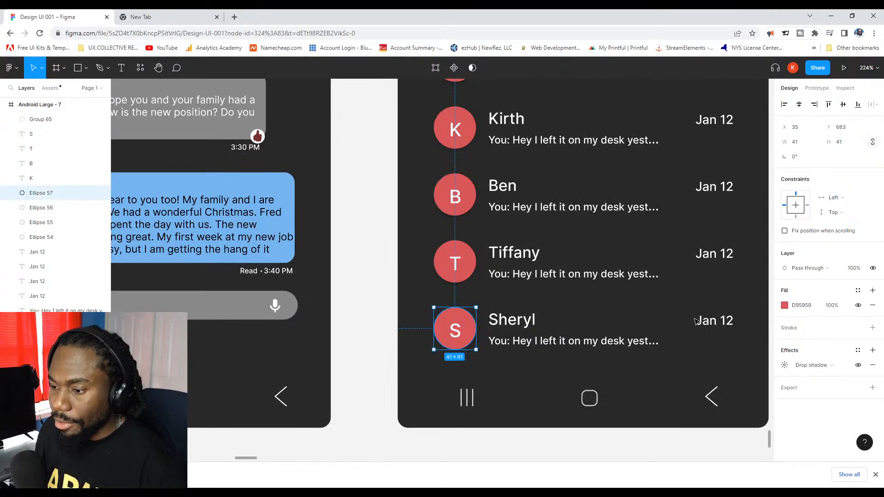
pyautogui.click(806, 306)
pyautogui.click(787, 305)
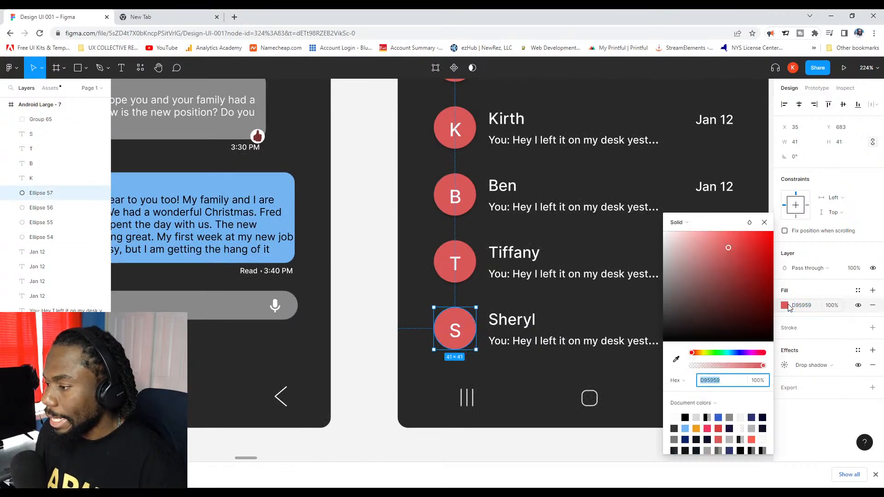
pyautogui.click(686, 223)
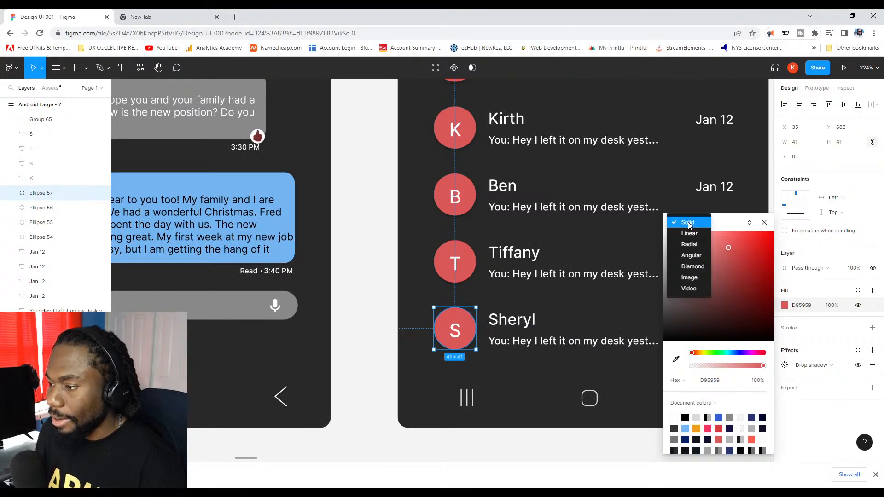
pyautogui.click(689, 278)
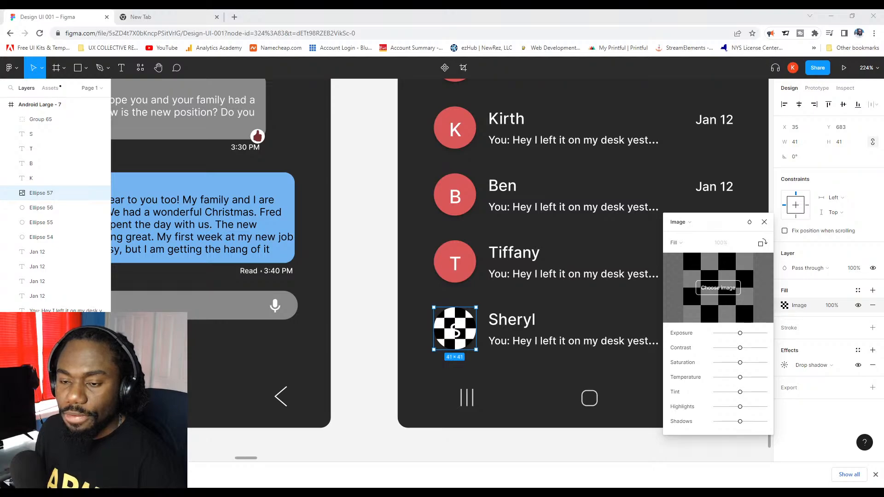
# Use the portrait of the woman in a silver crown as the last entry's avatar image and delete the S initial over it.
pyautogui.scroll(8, 529, 271)
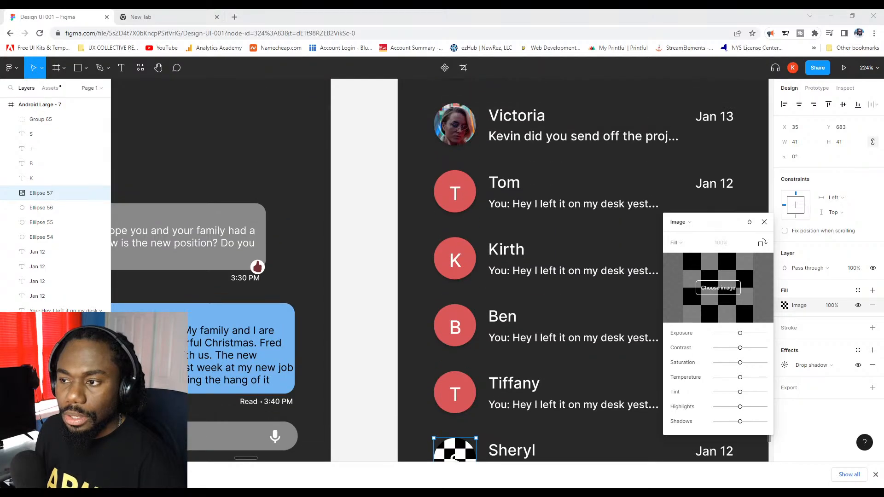
pyautogui.scroll(-5, 529, 272)
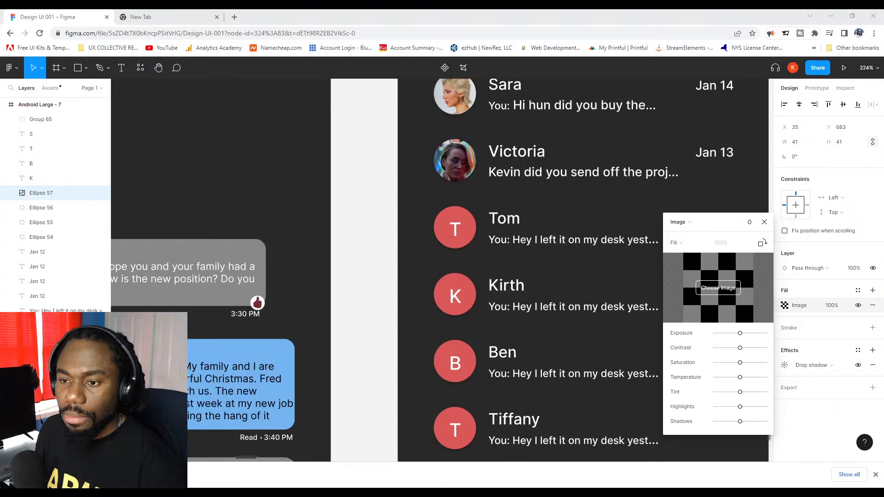
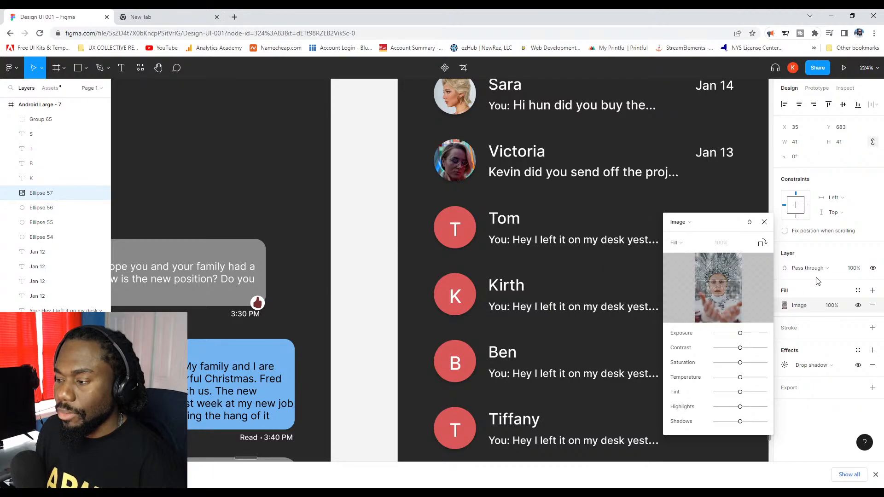
pyautogui.scroll(-3, 559, 315)
pyautogui.scroll(-3, 560, 316)
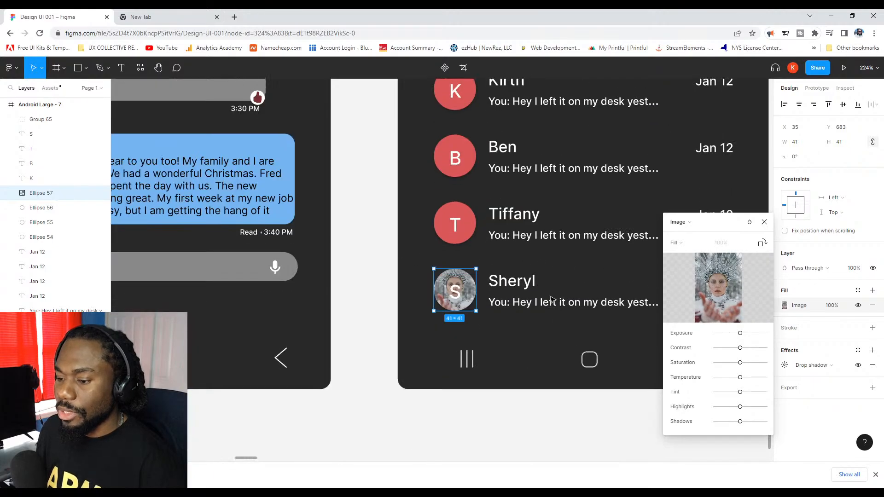
pyautogui.click(383, 296)
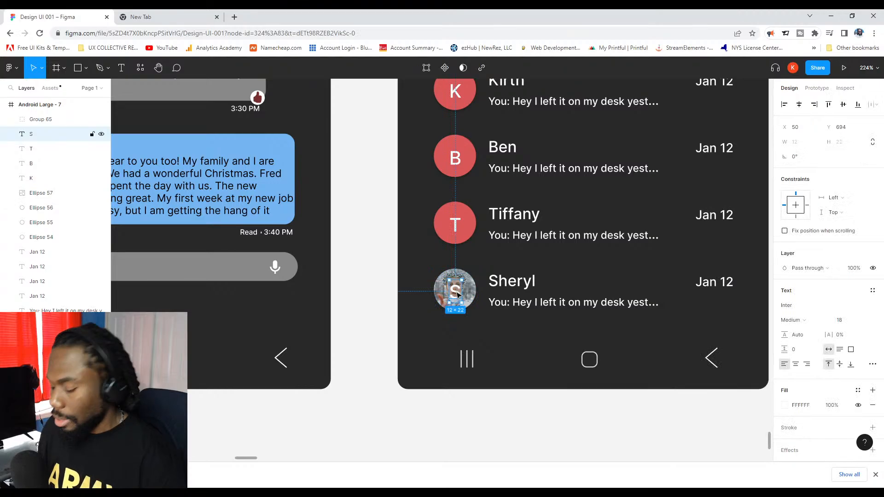
pyautogui.press('Delete')
# Clear the last entry's message preview, keeping only the "You:" prefix and the closing ellipsis.
pyautogui.click(516, 302)
pyautogui.doubleClick(515, 301)
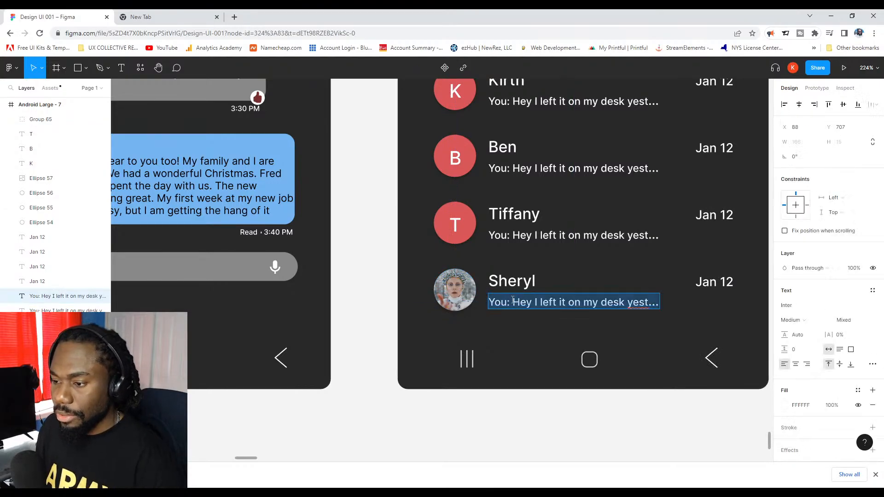
pyautogui.moveTo(513, 301); pyautogui.dragTo(643, 300)
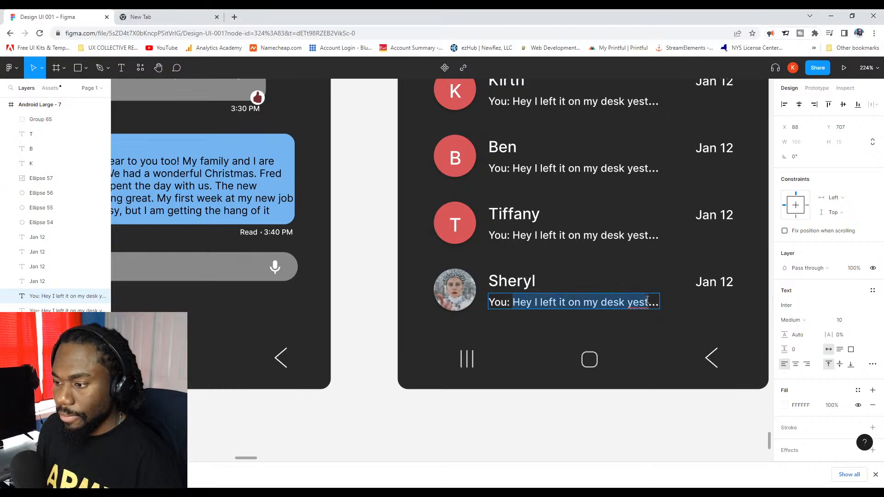
pyautogui.press('BackSpace')
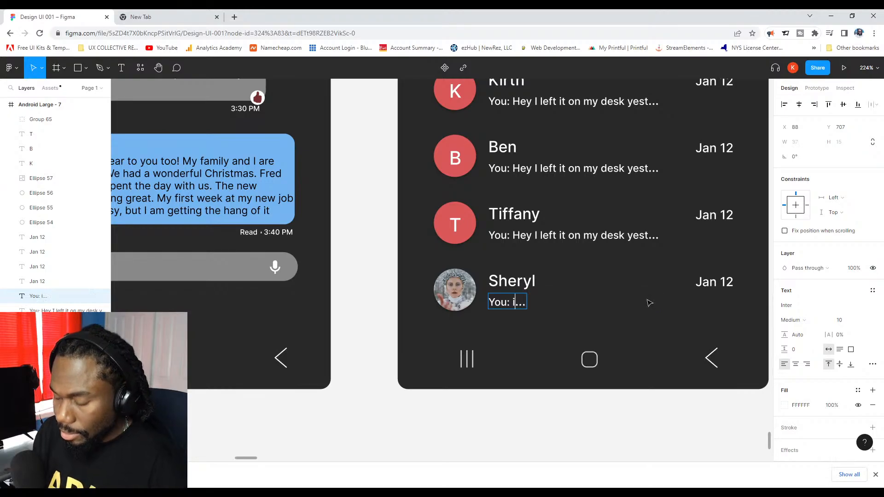
pyautogui.write("I'")
pyautogui.press('BackSpace')
pyautogui.press('BackSpace')
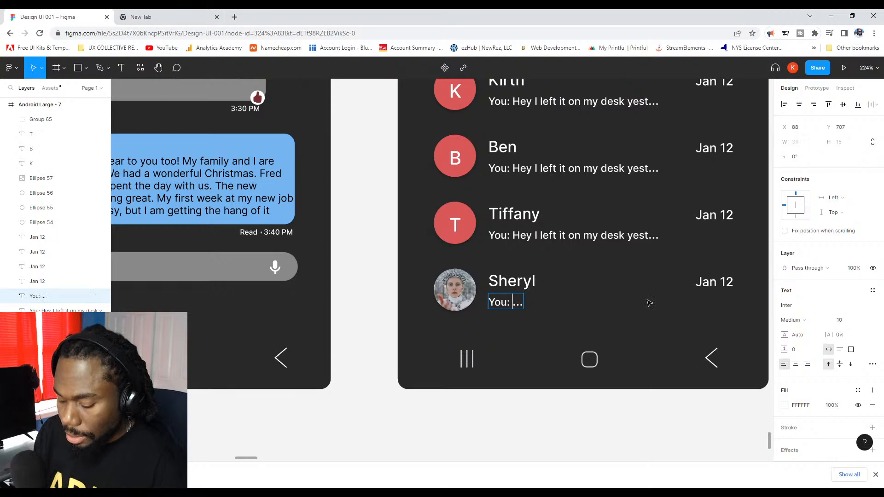
pyautogui.write('i')
pyautogui.press('BackSpace')
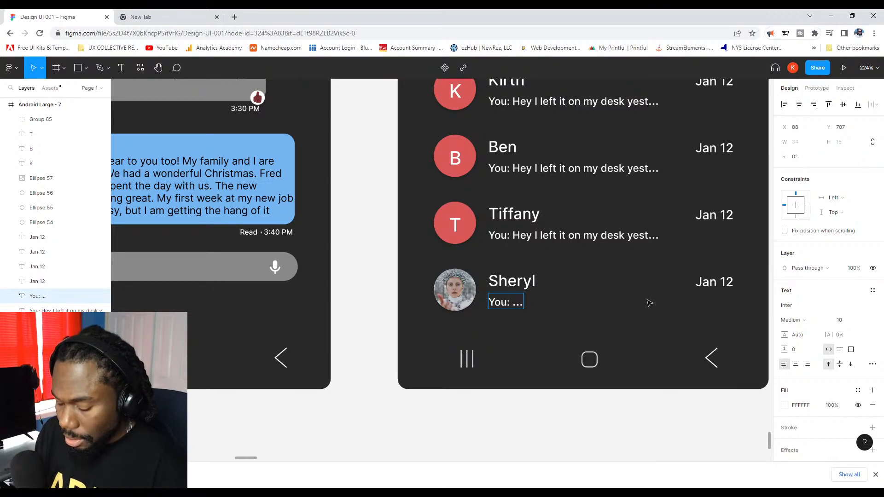
pyautogui.write('W')
pyautogui.press('BackSpace')
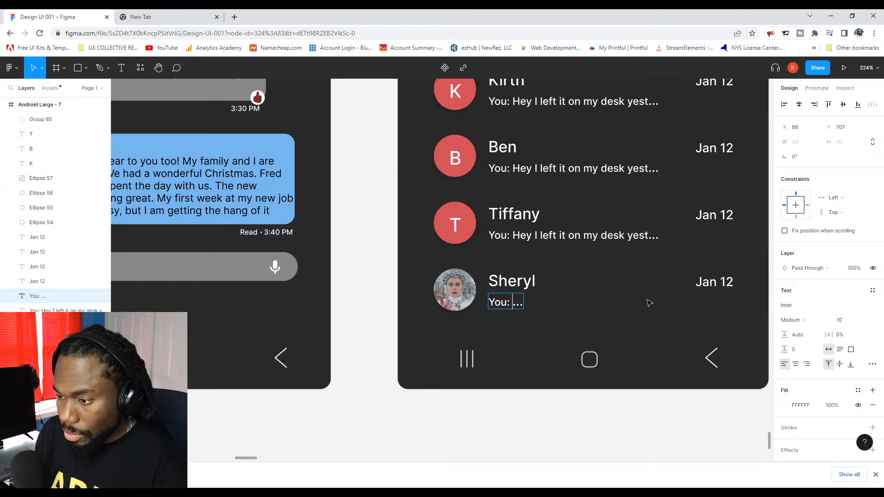
# Enter "We are still finalizing" between "You:" and the ellipsis in the last entry's message preview.
pyautogui.write('We ')
pyautogui.write('are still')
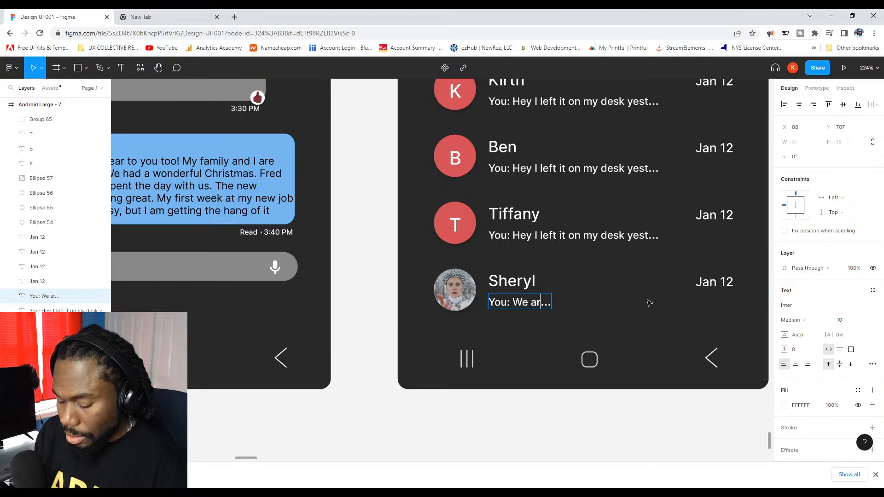
pyautogui.write(' fa')
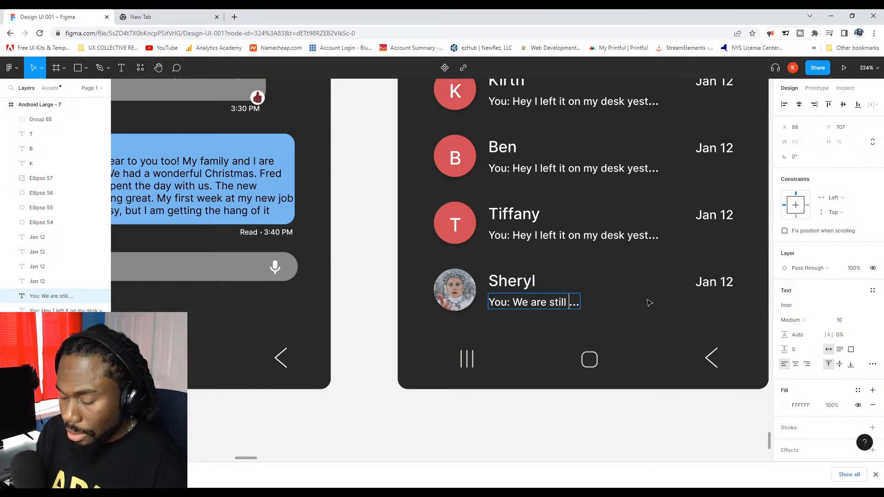
pyautogui.press('BackSpace')
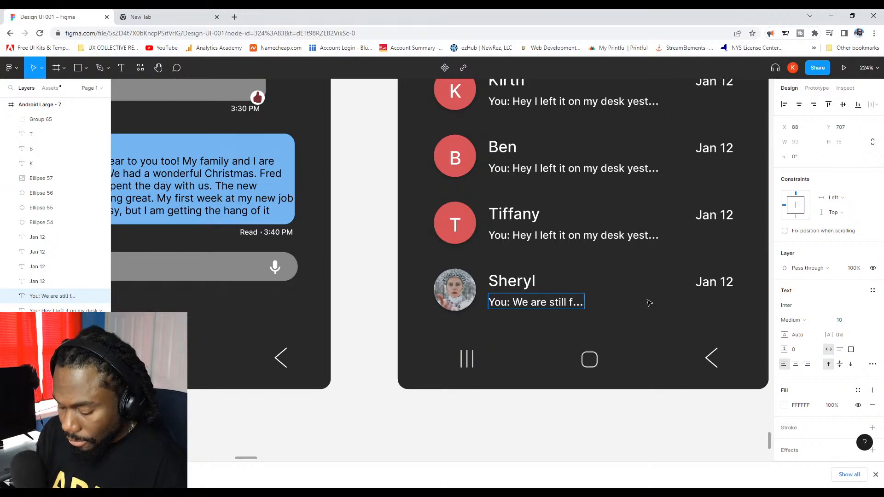
pyautogui.write('inali')
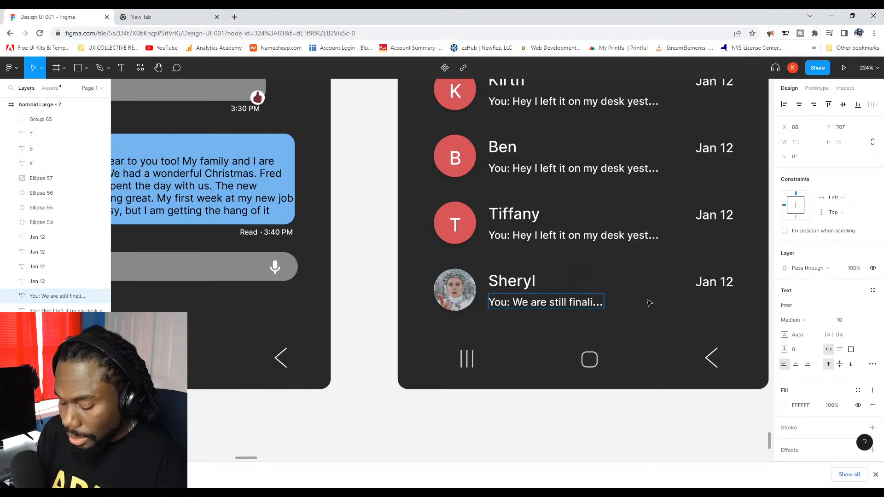
pyautogui.write('zing')
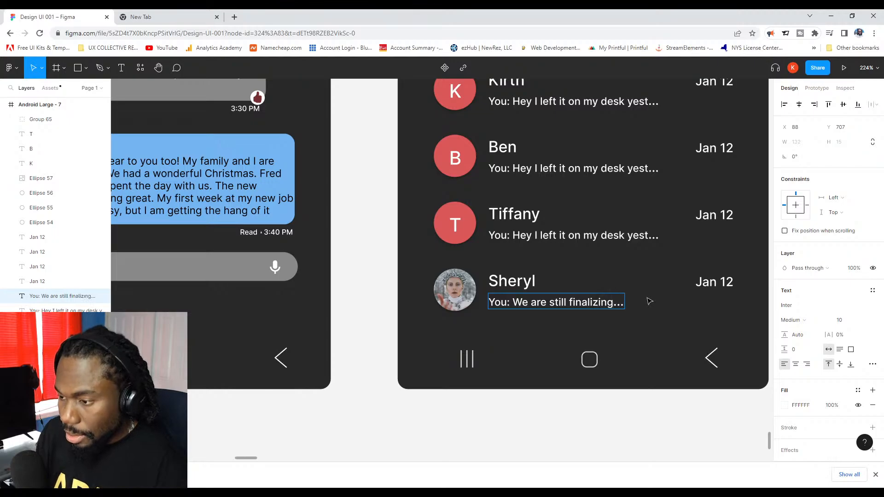
# Replace the message preview in the second-to-last conversation entry with "Please remember to save me...", dropping the "You:" prefix.
pyautogui.doubleClick(549, 229)
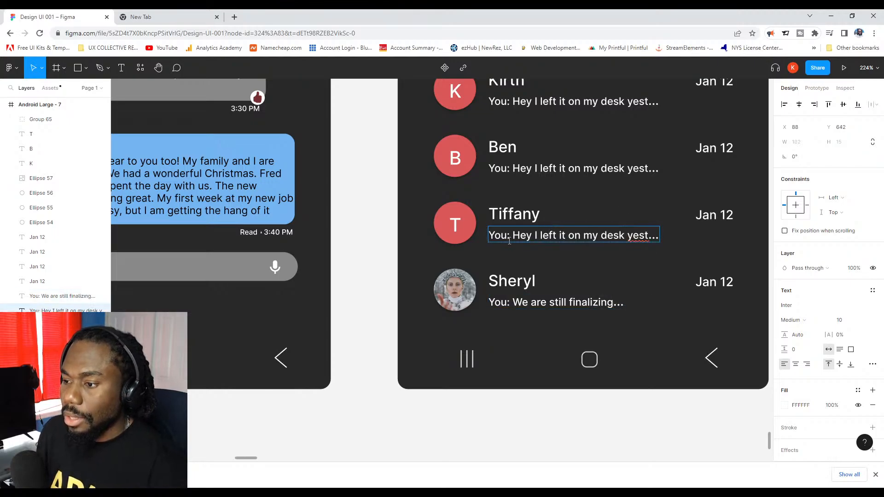
pyautogui.moveTo(513, 235); pyautogui.dragTo(624, 237)
pyautogui.press('BackSpace')
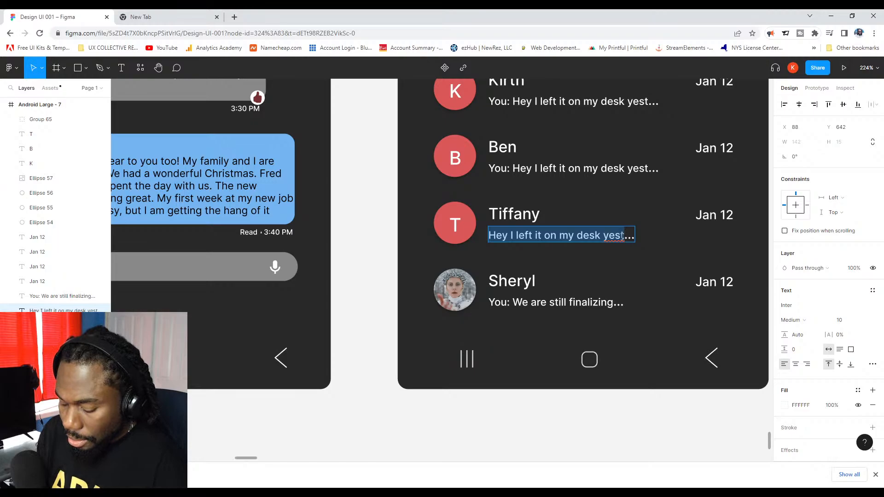
pyautogui.write('Please ')
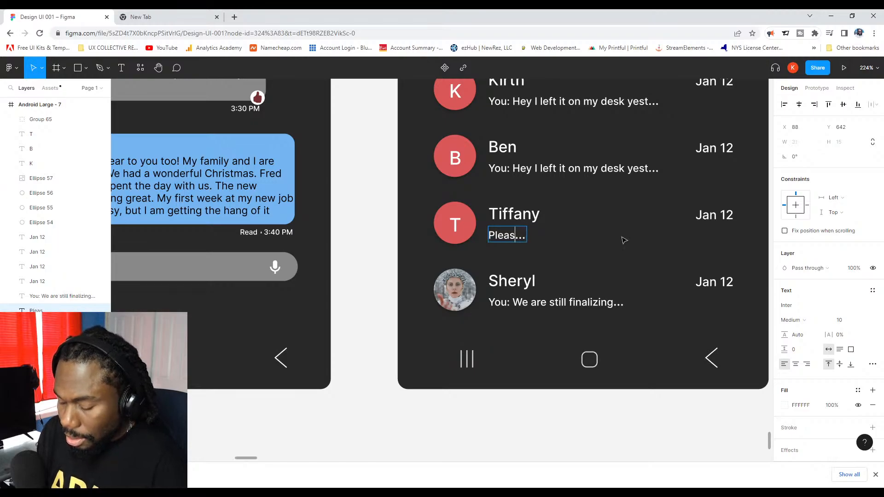
pyautogui.write('rea')
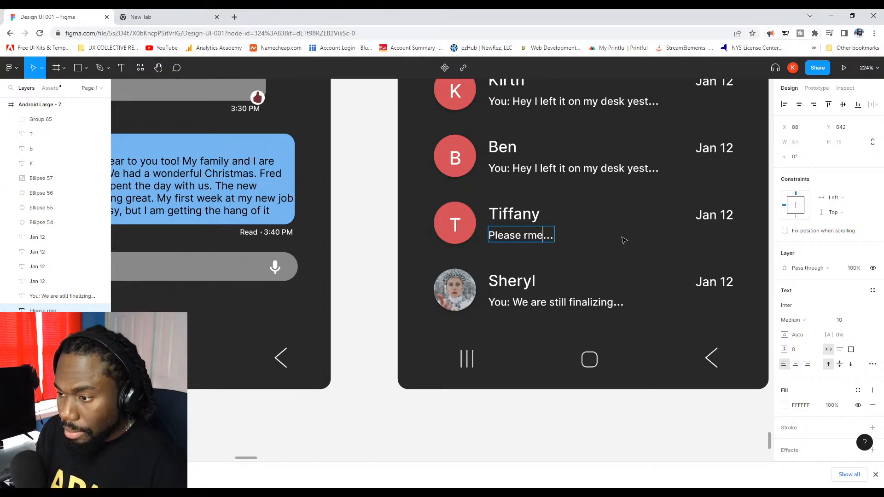
pyautogui.press('BackSpace')
pyautogui.press('BackSpace')
pyautogui.write('eme')
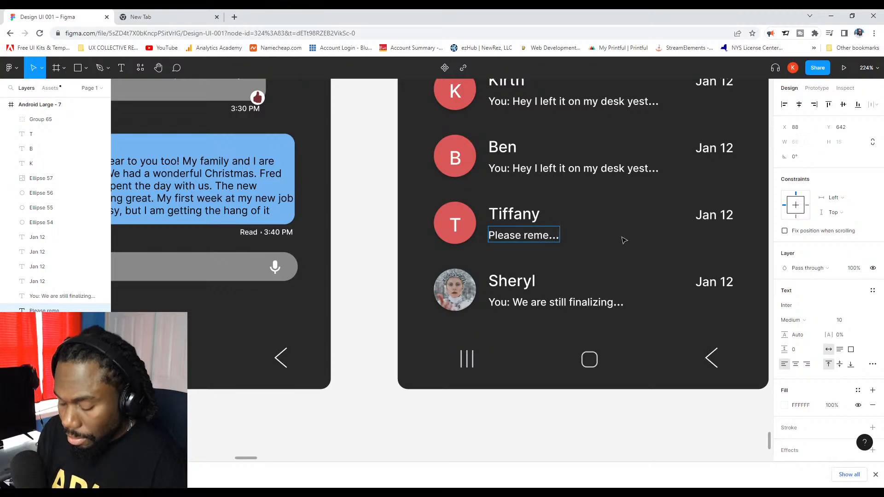
pyautogui.write('ber t')
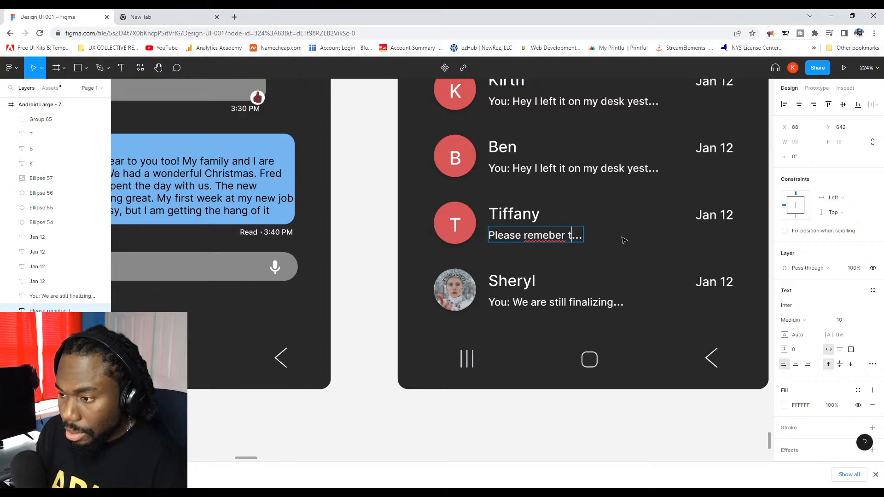
pyautogui.press('BackSpace')
pyautogui.press('BackSpace')
pyautogui.press('BackSpace')
pyautogui.press('BackSpace')
pyautogui.press('BackSpace')
pyautogui.write('mbe')
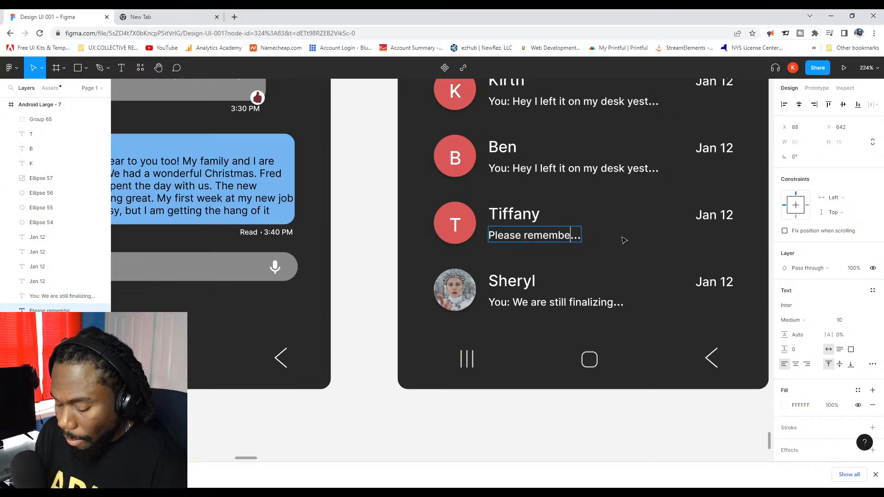
pyautogui.write('r to sa')
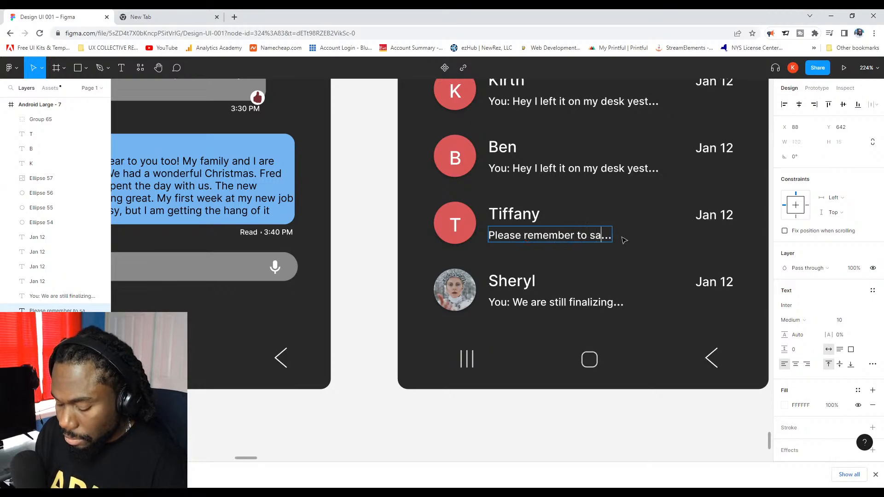
pyautogui.write('ve me')
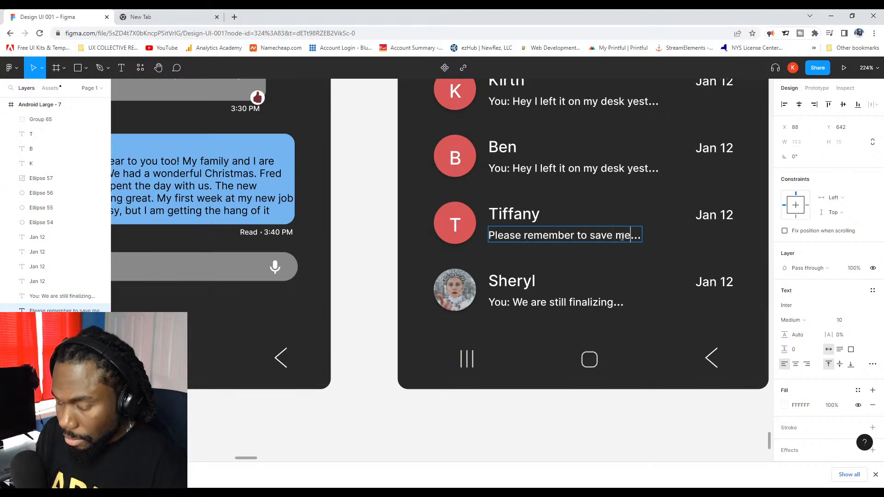
# Replace the message preview in the third-to-last conversation entry with "We played COD for a little yester", keeping the "You:" prefix and ellipsis.
pyautogui.scroll(1, 558, 209)
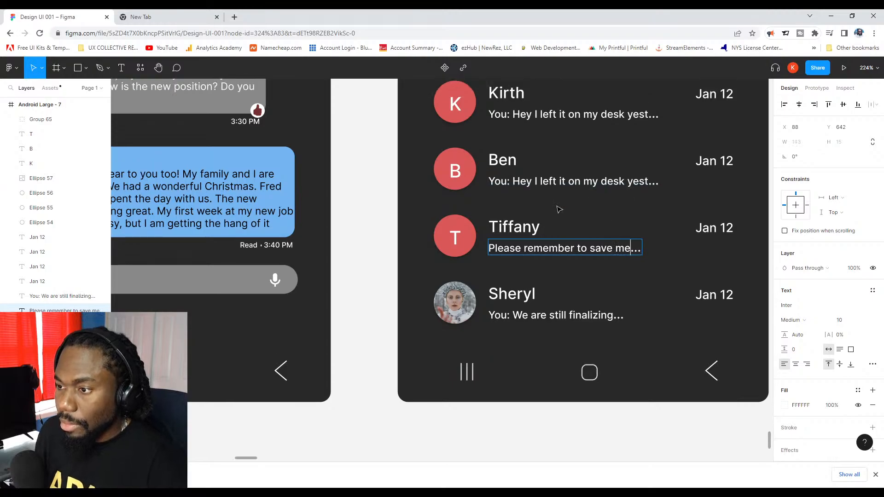
pyautogui.doubleClick(550, 182)
pyautogui.moveTo(511, 182); pyautogui.dragTo(629, 182)
pyautogui.click(565, 181)
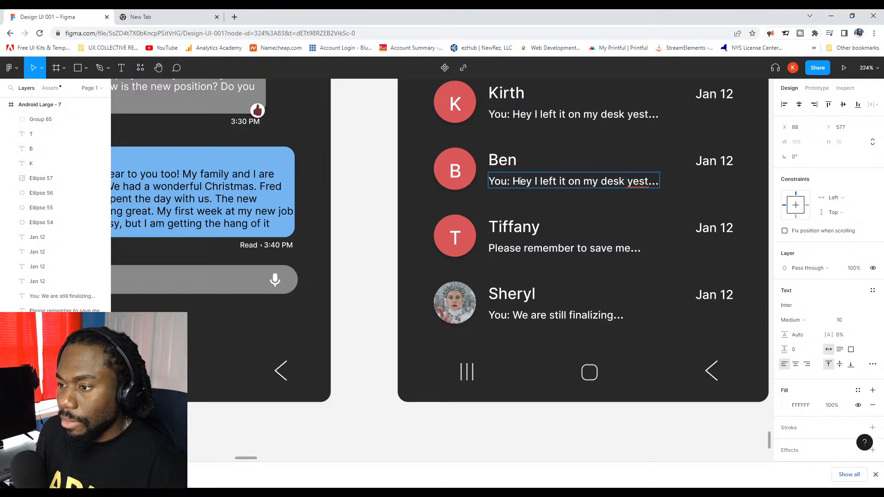
pyautogui.moveTo(514, 182); pyautogui.dragTo(649, 182)
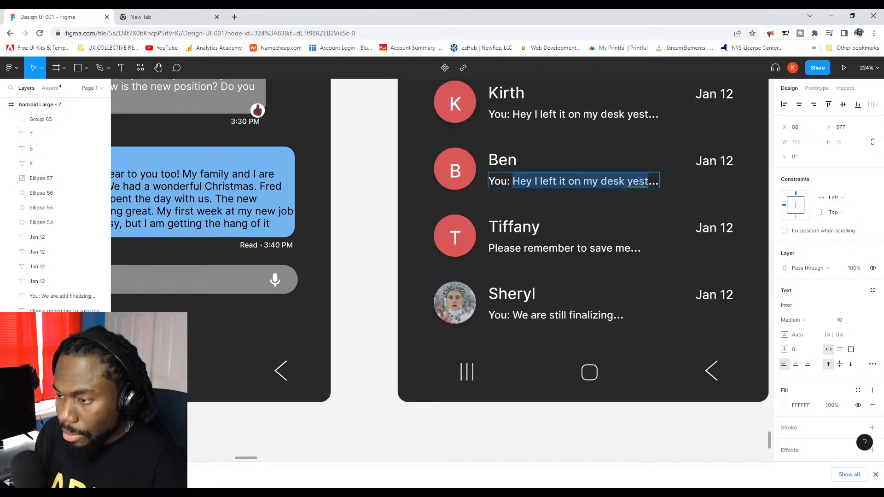
pyautogui.write('W')
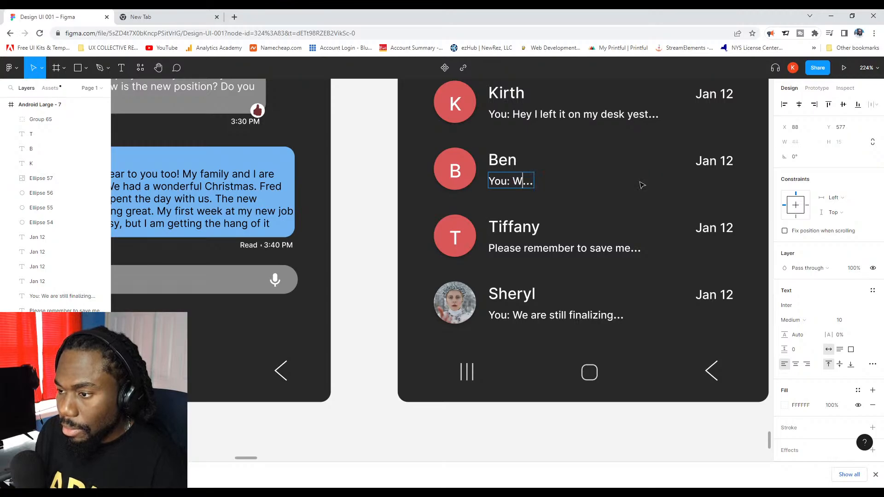
pyautogui.write('e pla')
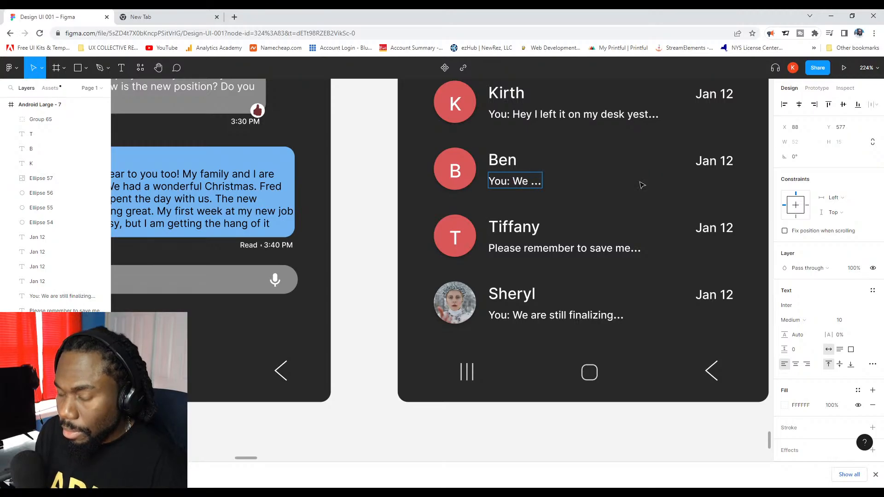
pyautogui.write('yed ')
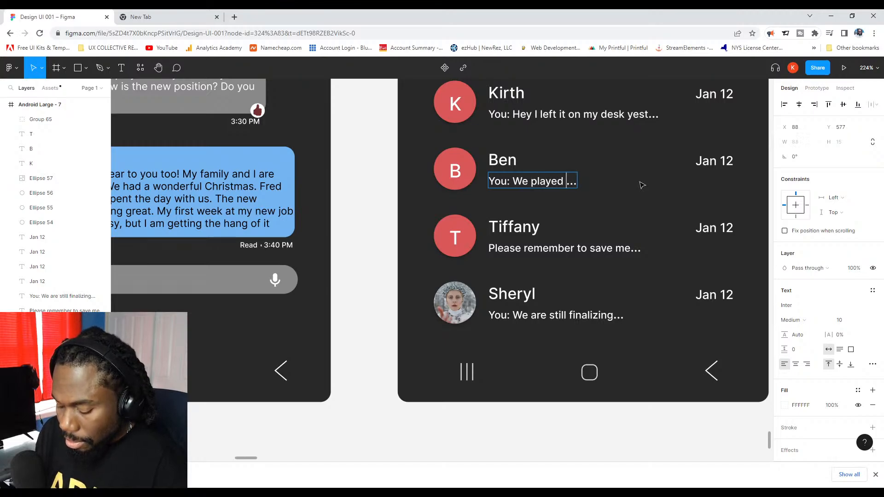
pyautogui.write('CO')
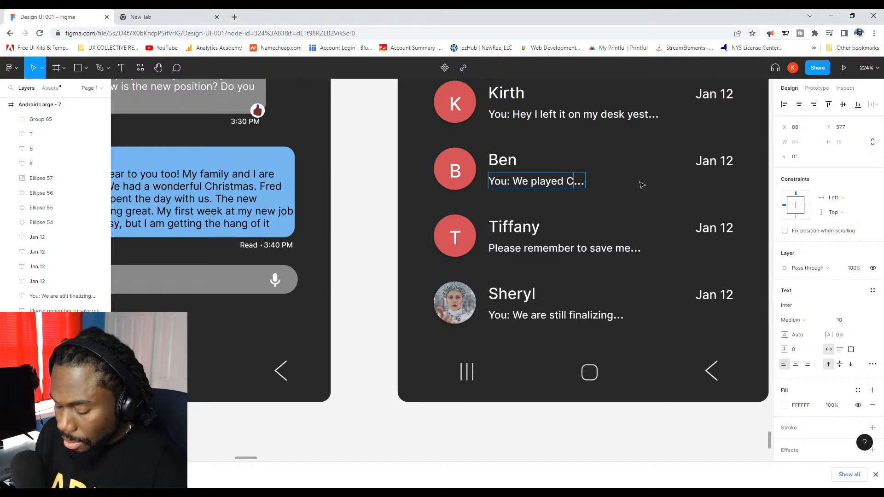
pyautogui.write('D ')
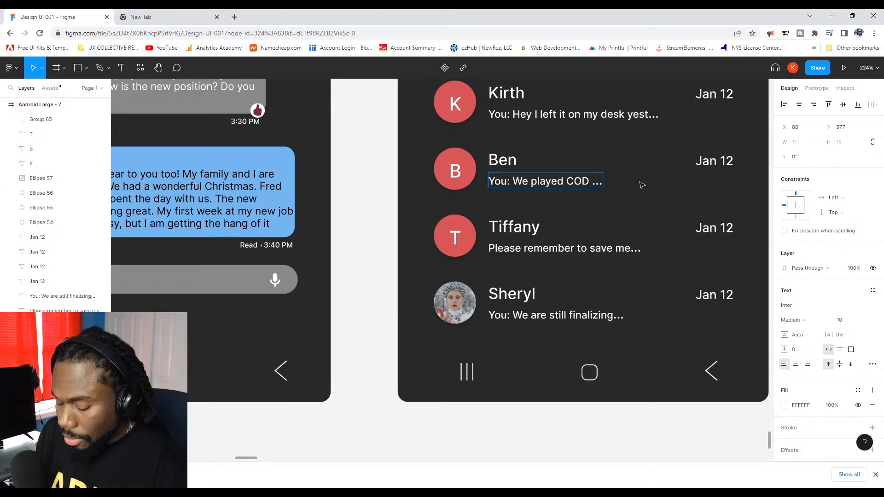
pyautogui.write('for ')
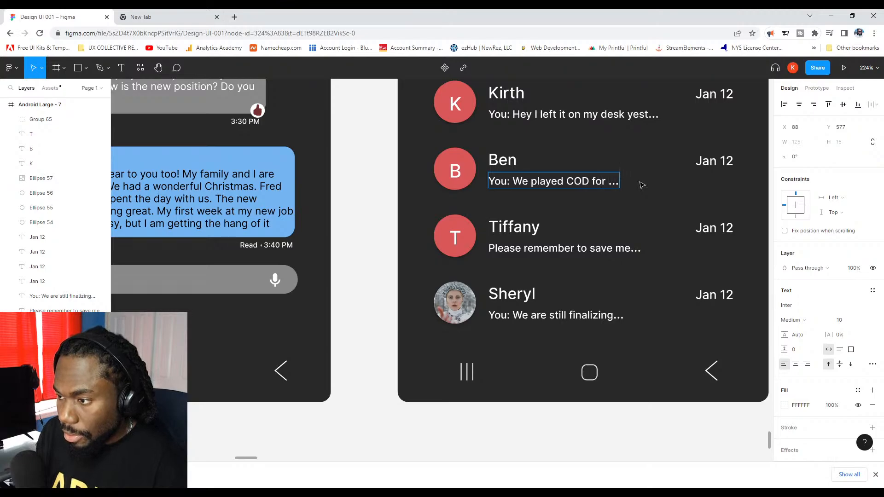
pyautogui.write('a little')
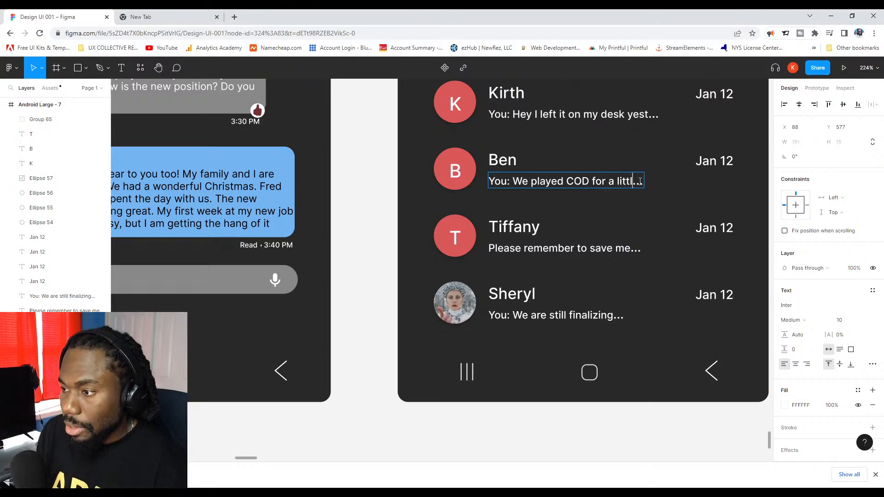
pyautogui.write(' yest')
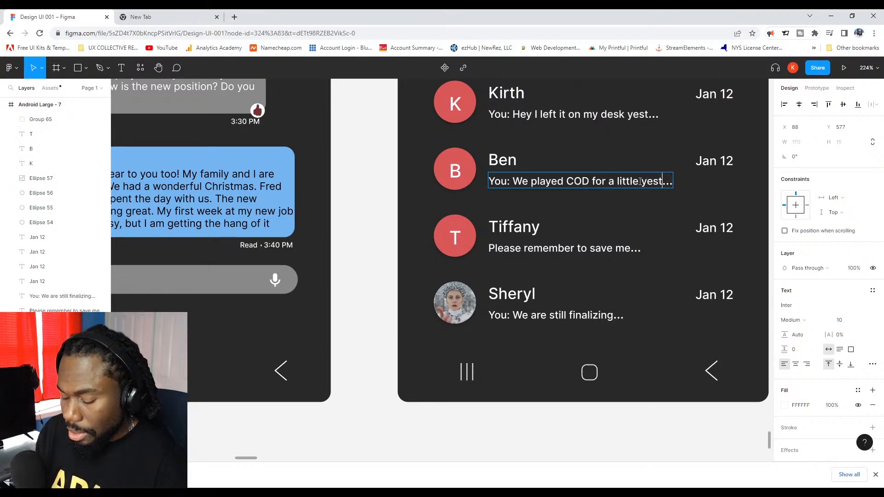
pyautogui.press('BackSpace')
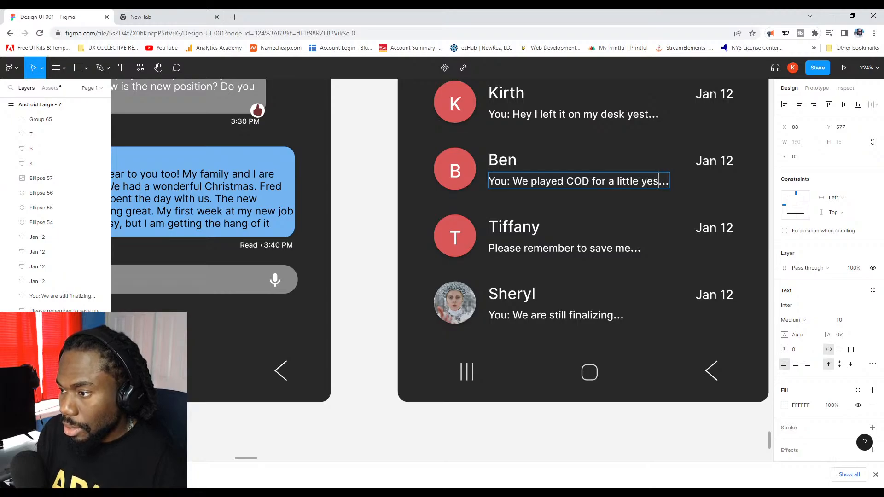
pyautogui.write('ter')
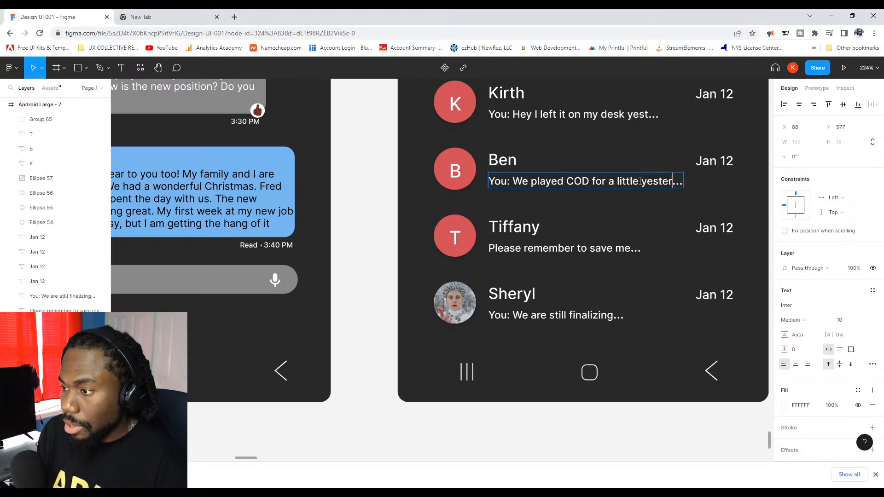
# Replace the message preview in the fourth-to-last conversation entry with "I'll join in a minute jus", keeping the "You:" prefix and ellipsis.
pyautogui.scroll(1, 633, 184)
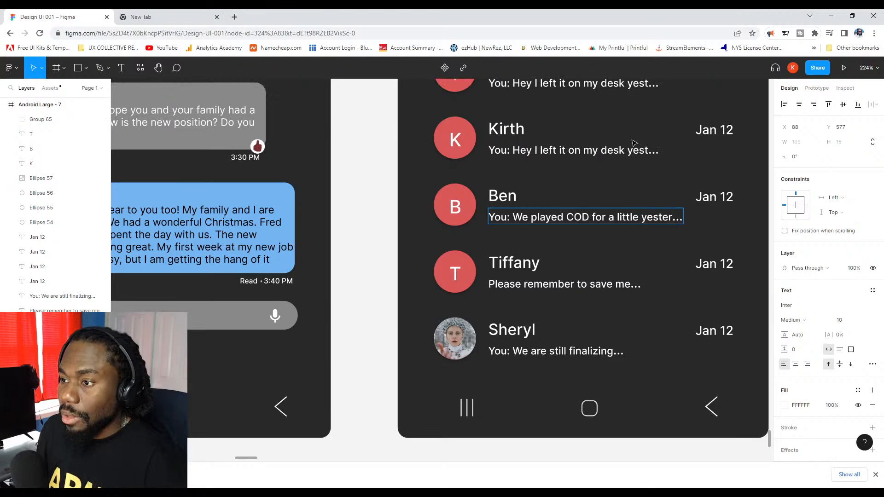
pyautogui.doubleClick(602, 152)
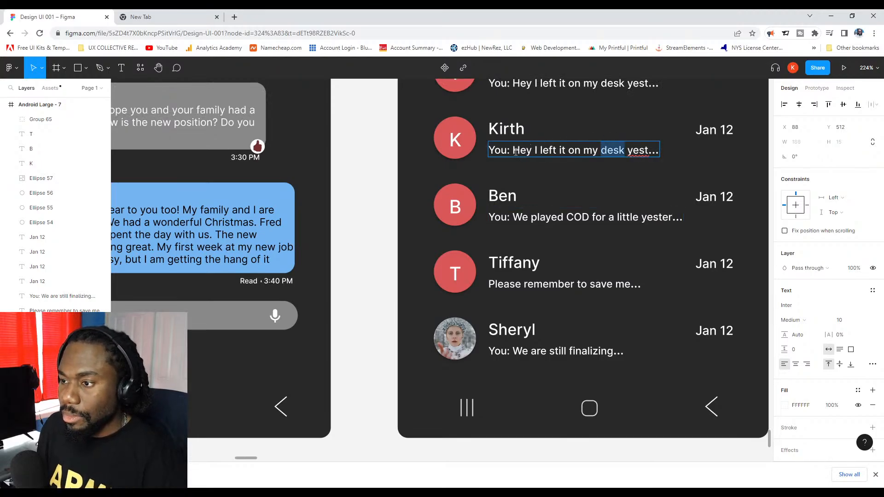
pyautogui.moveTo(514, 151); pyautogui.dragTo(648, 153)
pyautogui.write("I'")
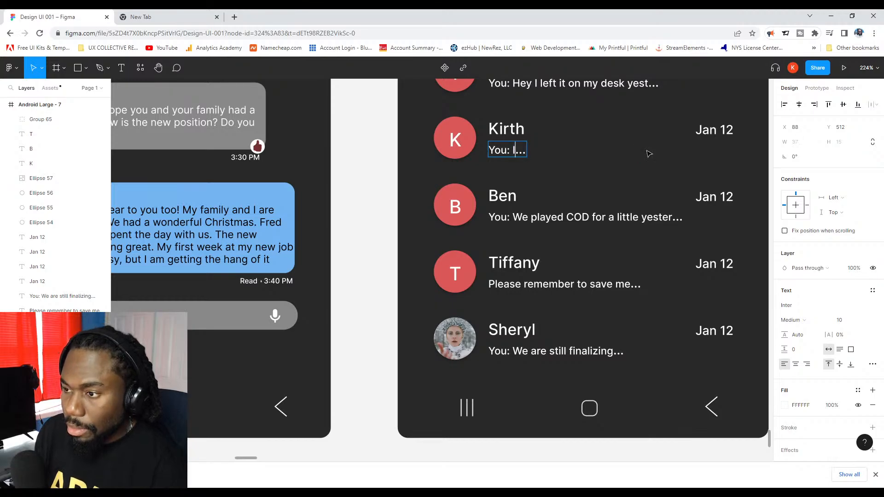
pyautogui.press('BackSpace')
pyautogui.write("'ll")
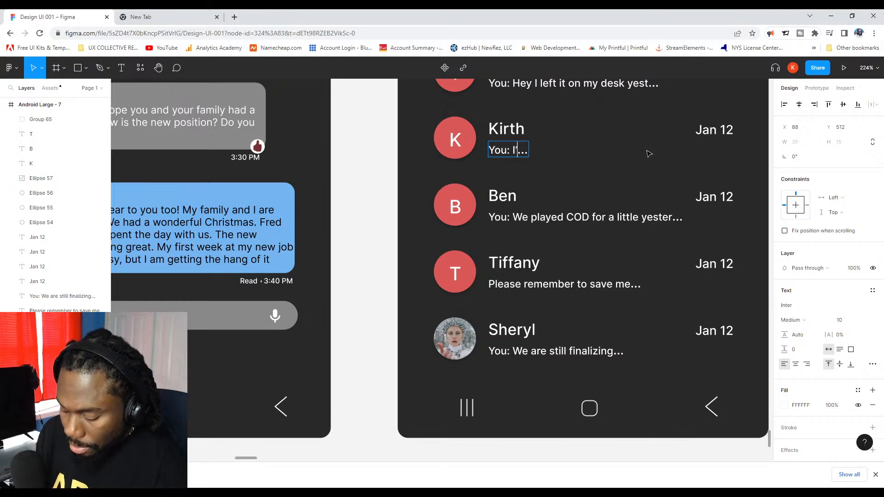
pyautogui.write(' join i')
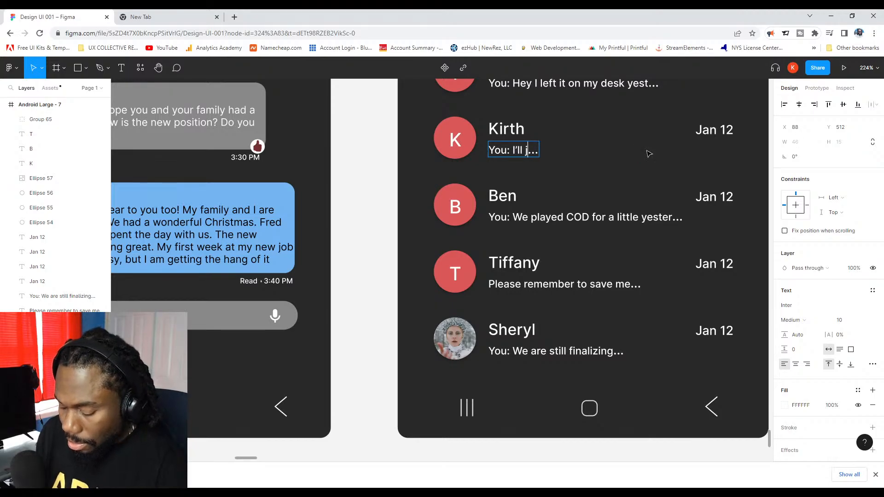
pyautogui.write('n a m')
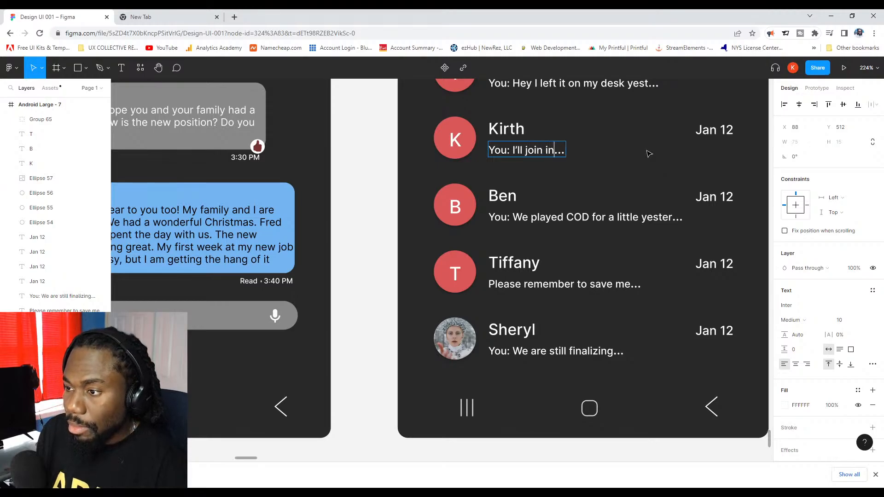
pyautogui.write('in')
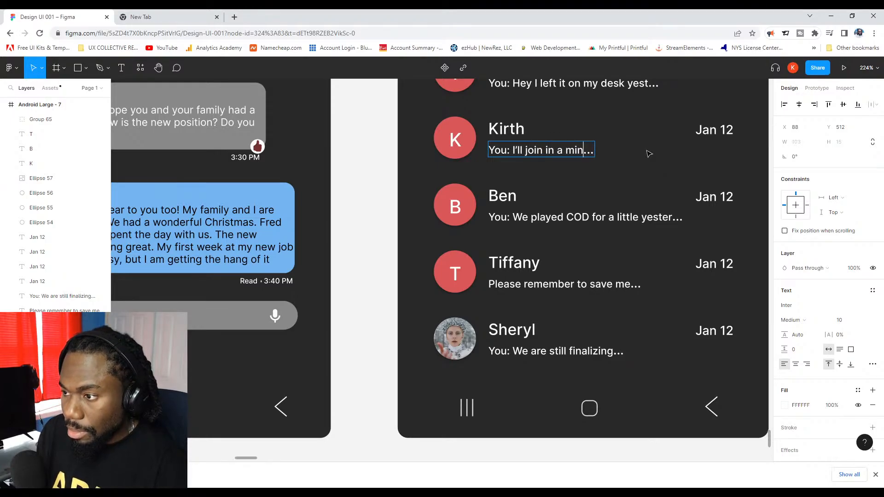
pyautogui.write('u')
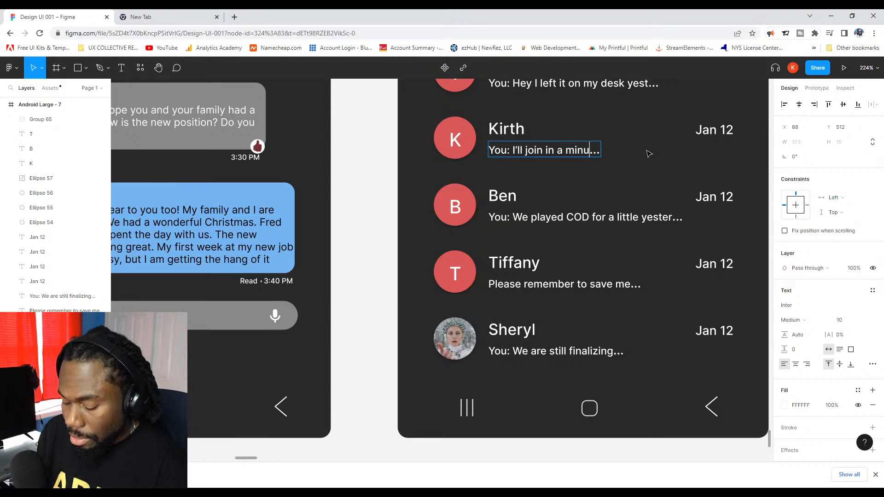
pyautogui.write('te')
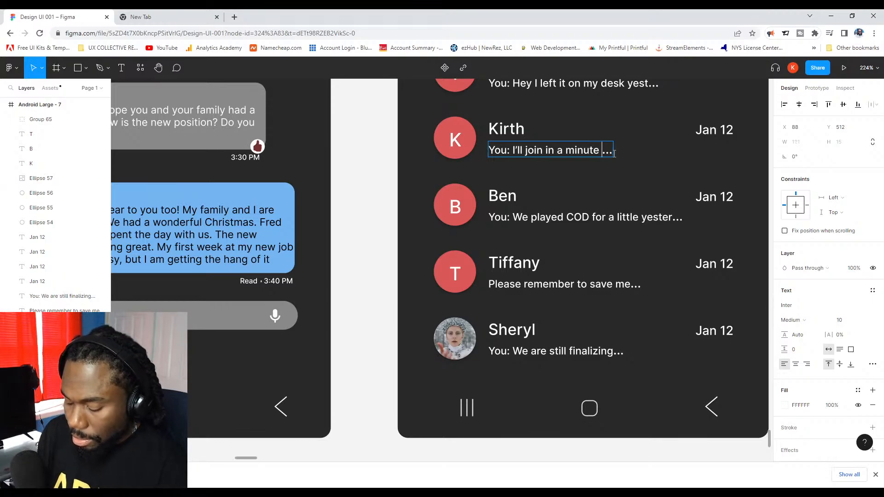
pyautogui.write(' jus')
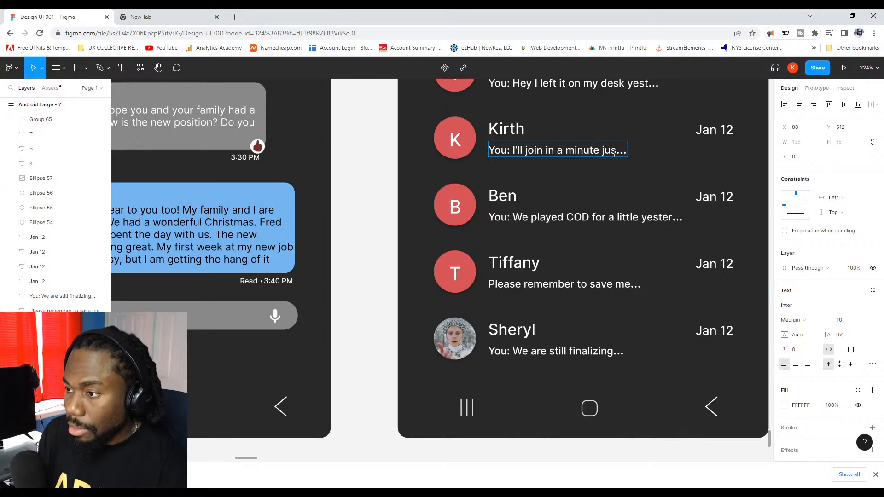
pyautogui.scroll(3, 548, 163)
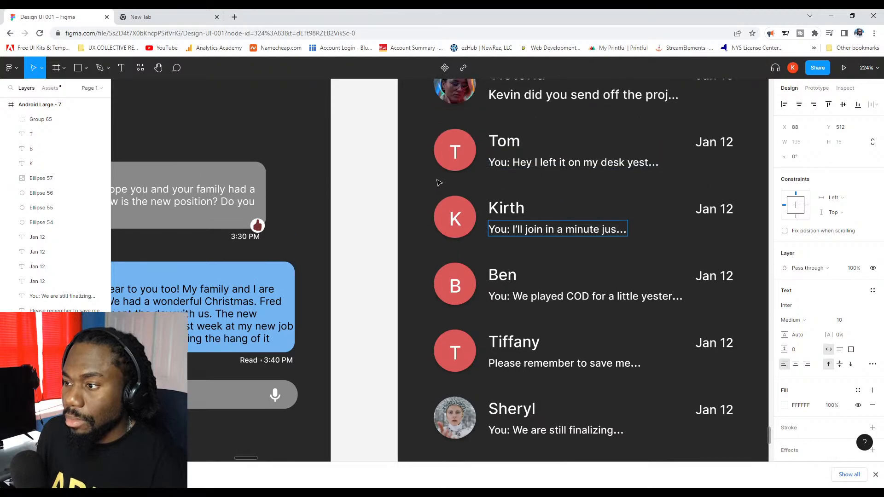
pyautogui.press('Escape')
# Review the chat and Messages screens side by side, checking the conversation list's previews, avatars and dates.
pyautogui.scroll(-5, 368, 191)
pyautogui.hscroll(-3, 460, 230)
pyautogui.scroll(2, 561, 274)
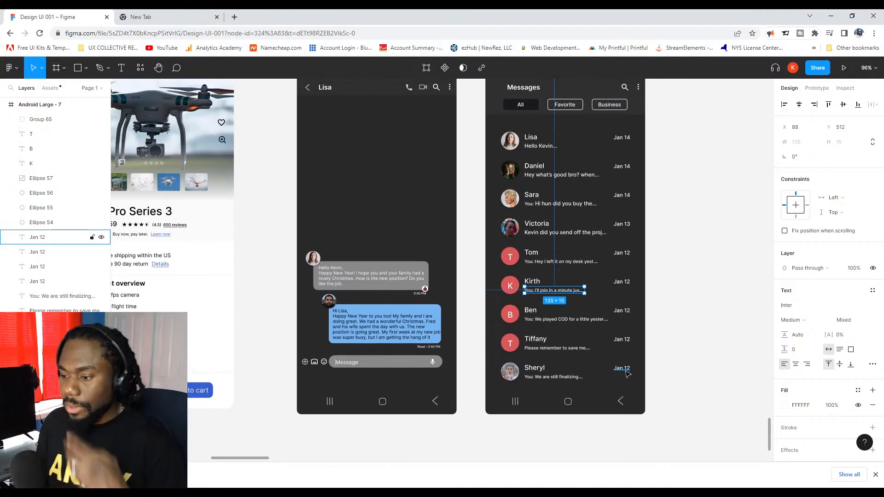
pyautogui.scroll(-2, 603, 350)
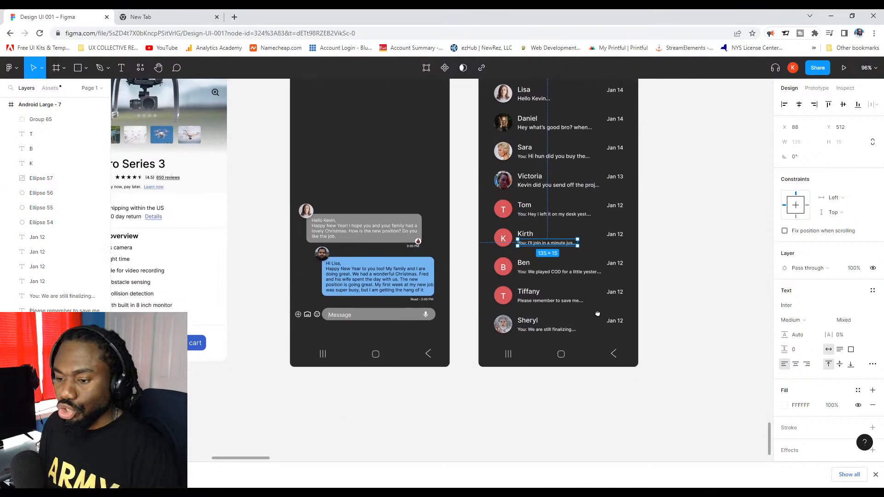
pyautogui.scroll(4, 552, 303)
pyautogui.scroll(-2, 515, 295)
pyautogui.hscroll(-2, 515, 295)
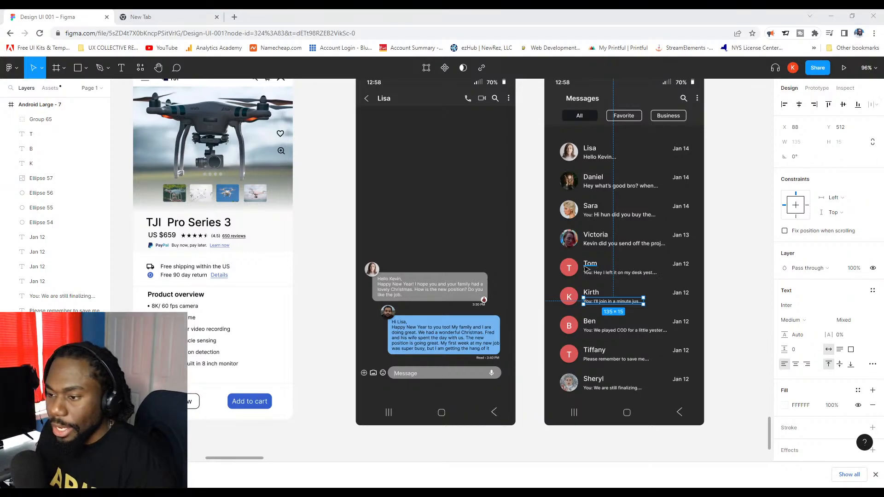
pyautogui.scroll(3, 591, 260)
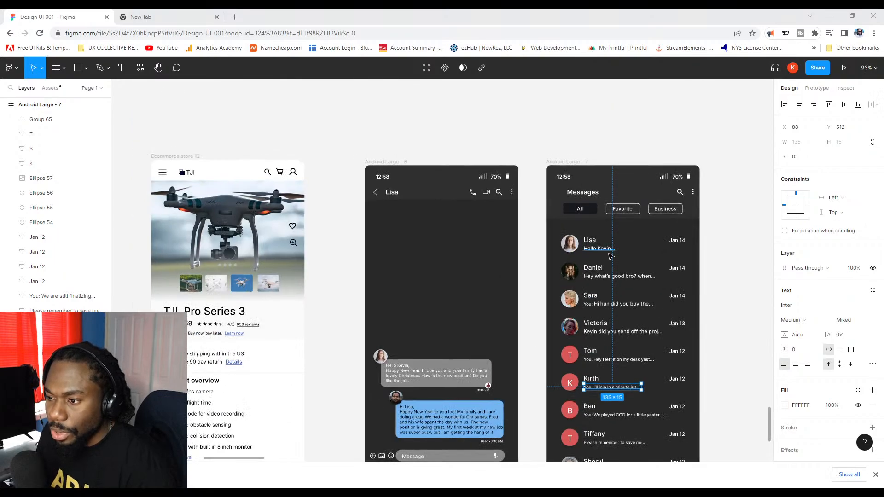
pyautogui.scroll(-2, 599, 249)
pyautogui.scroll(-1, 617, 220)
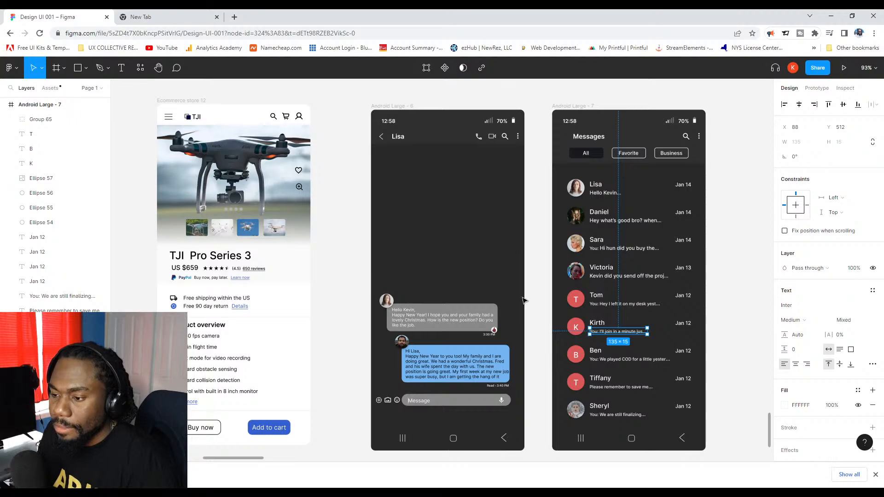
# Examine the chat screen's message bubbles and compare their timestamps with the clock in the status bar.
pyautogui.scroll(8, 523, 301)
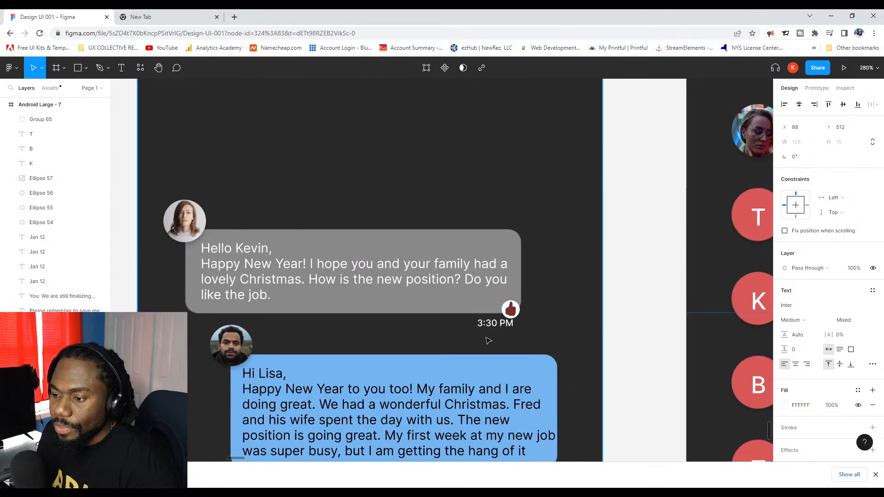
pyautogui.scroll(-6, 425, 197)
pyautogui.scroll(3, 425, 197)
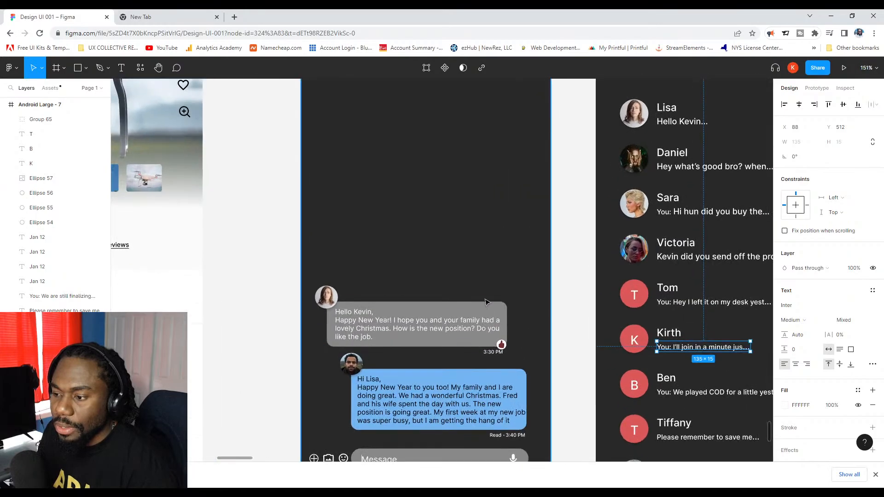
pyautogui.scroll(-5, 428, 207)
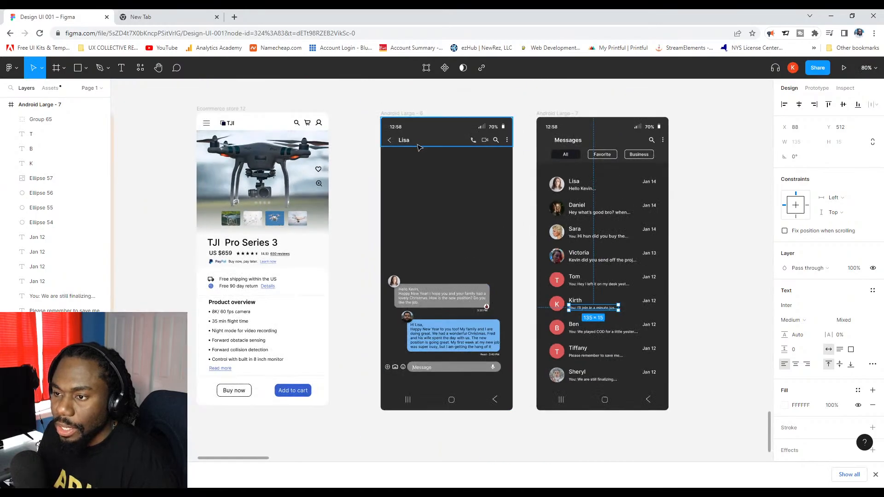
pyautogui.scroll(3, 491, 320)
pyautogui.scroll(5, 492, 322)
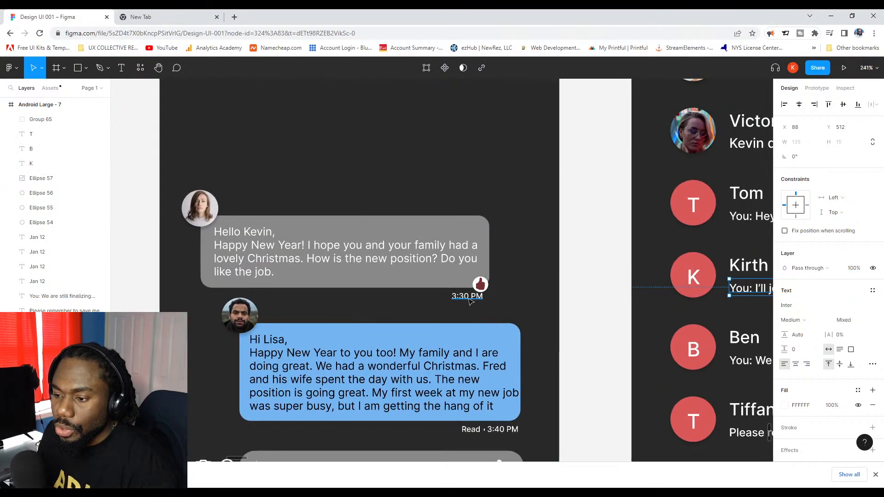
pyautogui.click(468, 296)
pyautogui.scroll(3, 433, 243)
pyautogui.scroll(-1, 433, 243)
pyautogui.scroll(8, 405, 182)
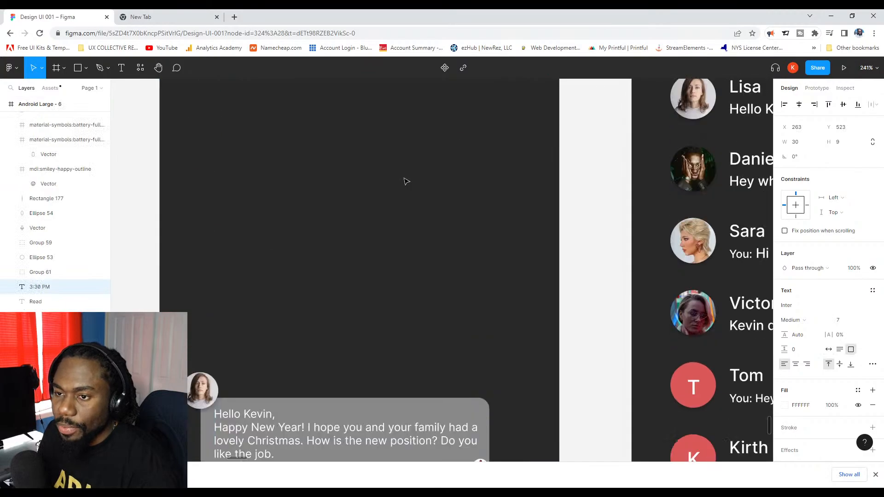
pyautogui.scroll(-2, 407, 191)
pyautogui.scroll(-5, 414, 221)
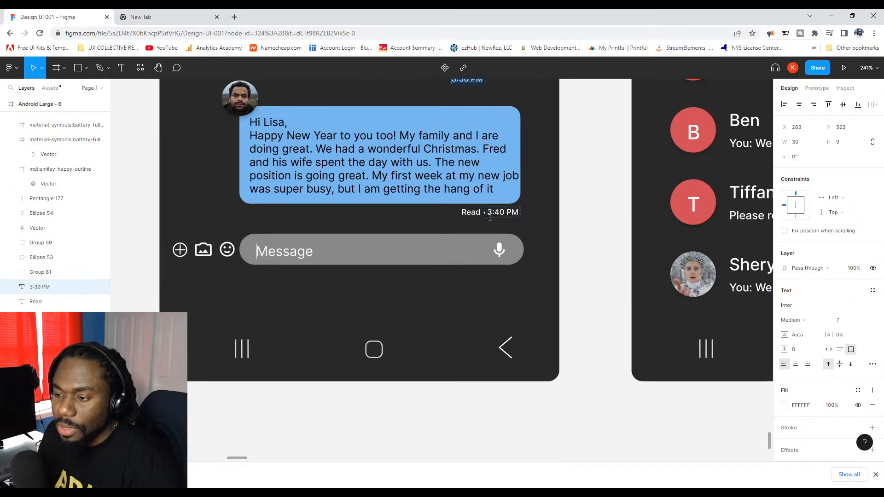
# Change the read receipt's time below the blue chat message to 12:40 PM.
pyautogui.click(493, 212)
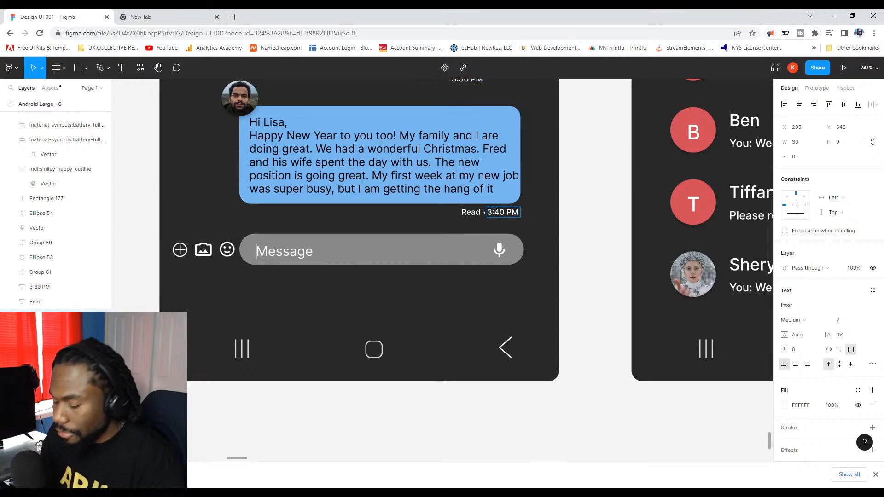
pyautogui.doubleClick(494, 213)
pyautogui.write('12')
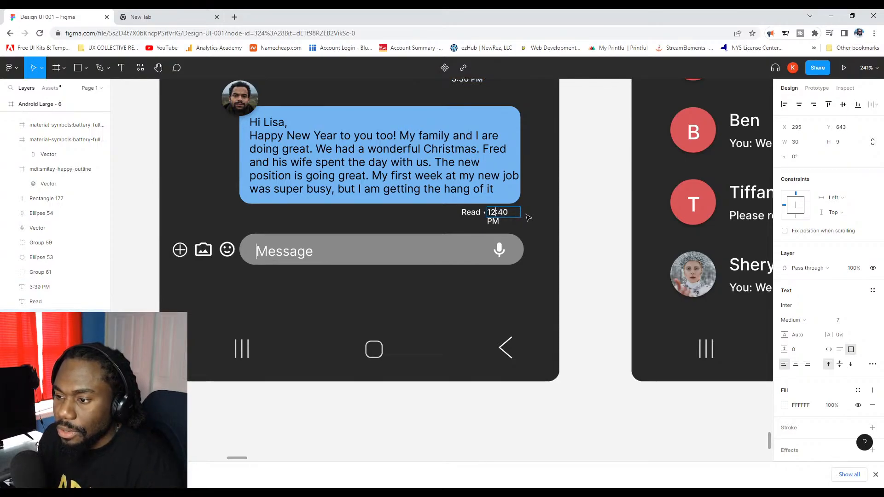
# Widen the text box of the read receipt's time to 33 so the time fits on one line.
pyautogui.scroll(5, 502, 217)
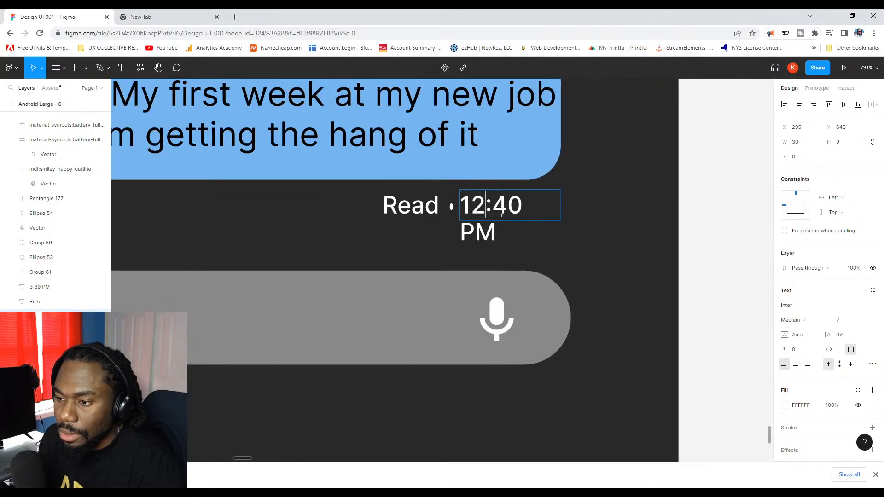
pyautogui.scroll(-1, 656, 198)
pyautogui.click(655, 198)
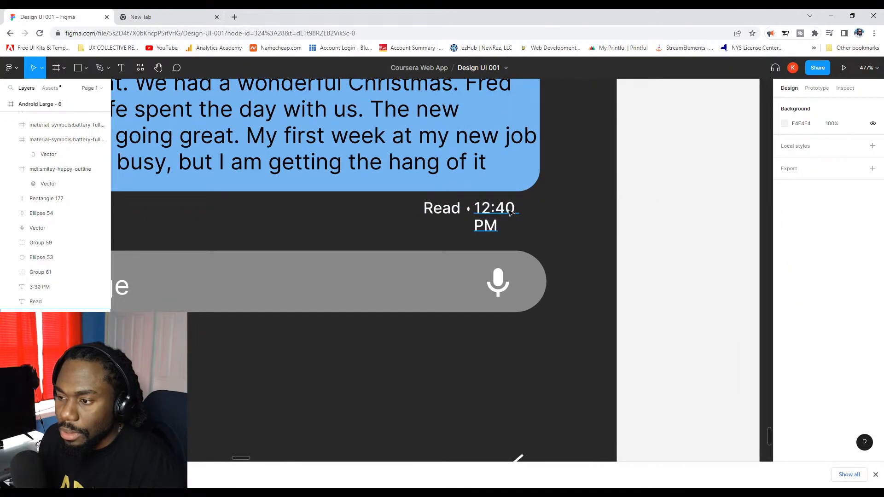
pyautogui.click(529, 213)
pyautogui.moveTo(543, 210)
pyautogui.mouseDown()
pyautogui.moveTo(563, 208)
pyautogui.moveTo(548, 207)
pyautogui.mouseUp()
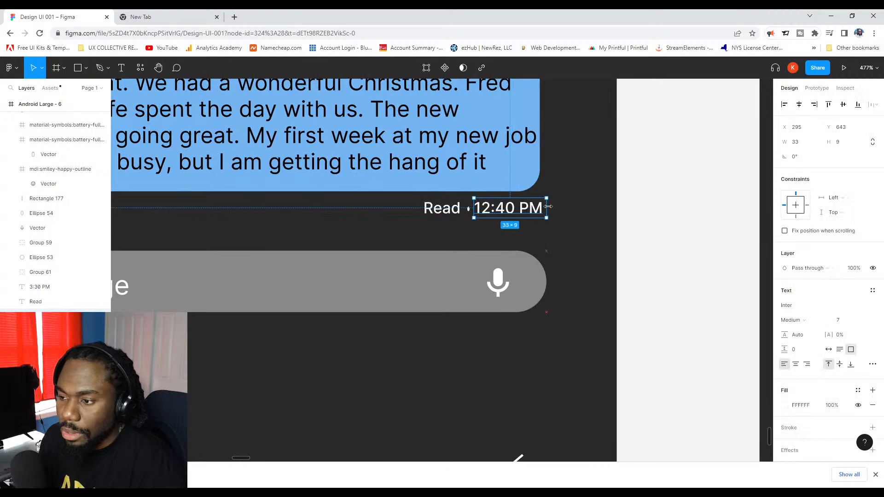
# Nudge the white dot closer to "Read", and shift the dot, "Read" and "12:40 PM" together slightly left beneath the blue message.
pyautogui.scroll(3, 485, 212)
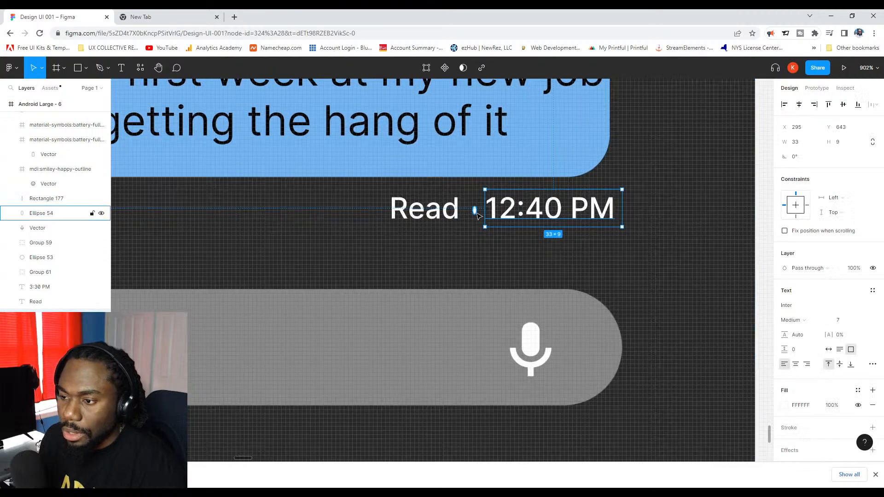
pyautogui.click(469, 209)
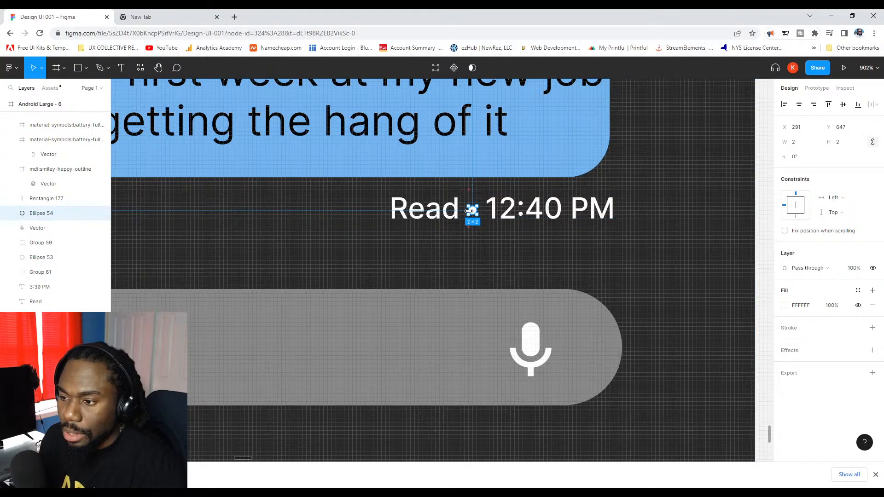
pyautogui.scroll(-5, 469, 210)
pyautogui.keyDown('shift'); pyautogui.click(499, 213); pyautogui.keyUp('shift')
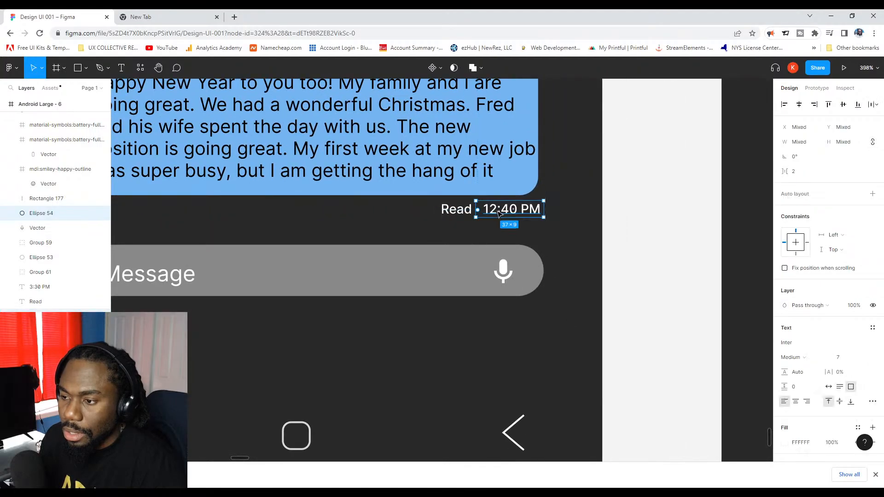
pyautogui.keyDown('shift'); pyautogui.click(469, 213); pyautogui.keyUp('shift')
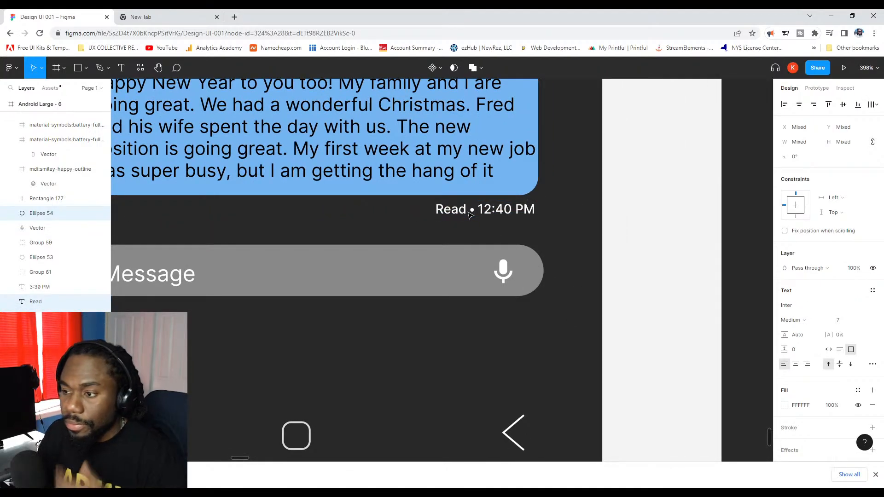
pyautogui.scroll(-3, 497, 220)
pyautogui.scroll(4, 510, 230)
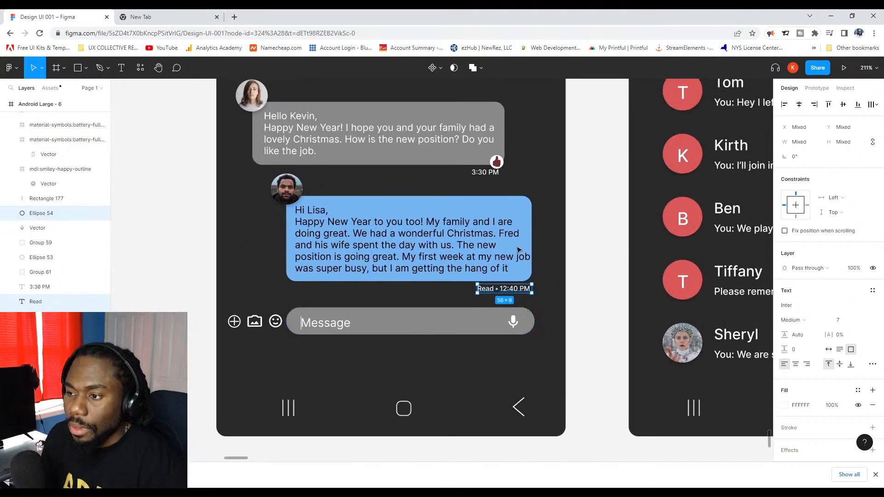
# Change the hour of the time stamp under the gray message to 12.
pyautogui.scroll(3, 480, 205)
pyautogui.click(489, 206)
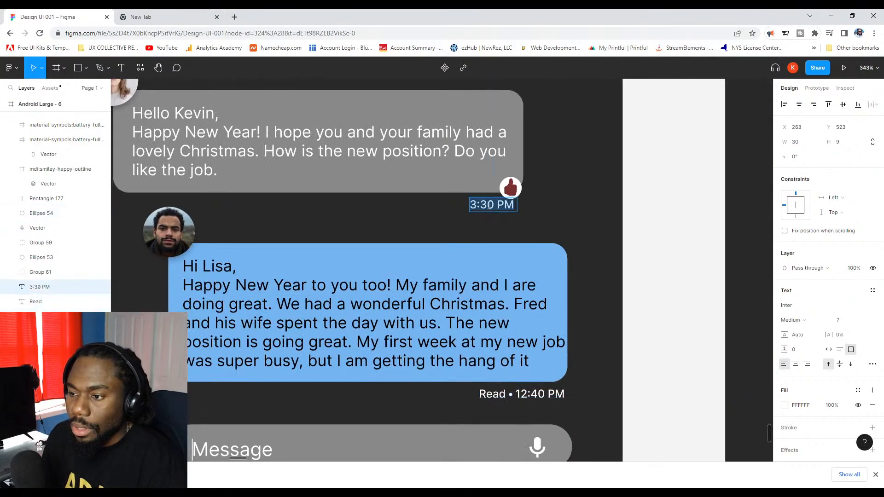
pyautogui.scroll(1, 483, 207)
pyautogui.click(477, 212)
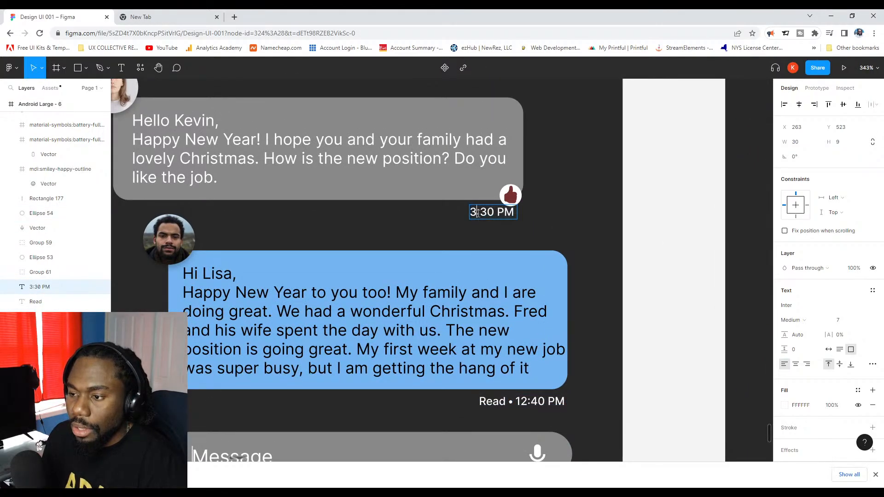
pyautogui.press('BackSpace')
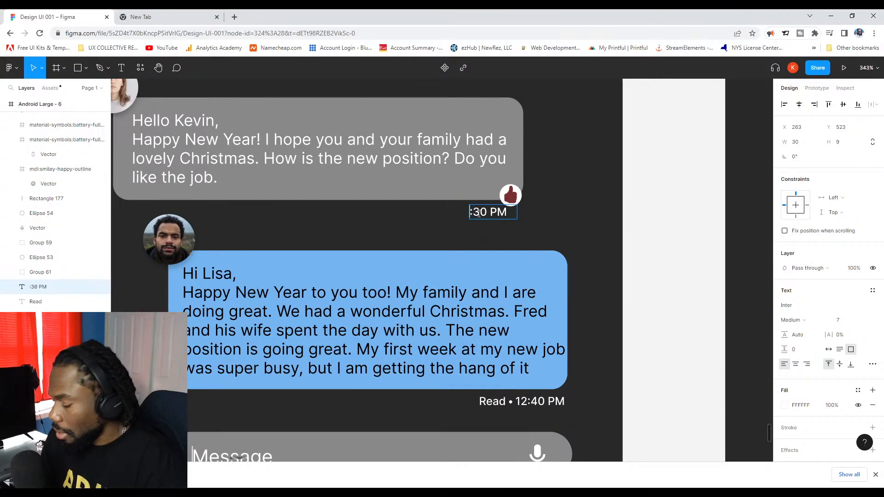
pyautogui.write('2')
pyautogui.press('BackSpace')
pyautogui.write('12')
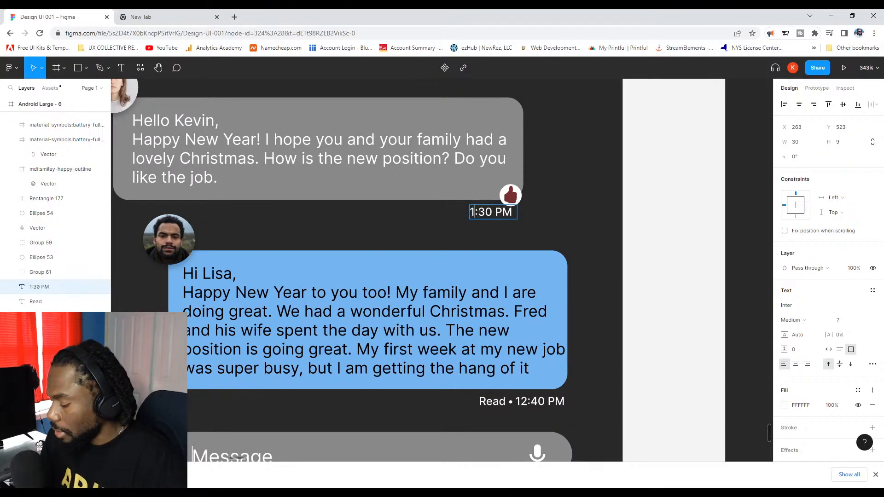
# Change the minutes of the gray message's time stamp to 35 and finish the text edit.
pyautogui.scroll(-5, 512, 227)
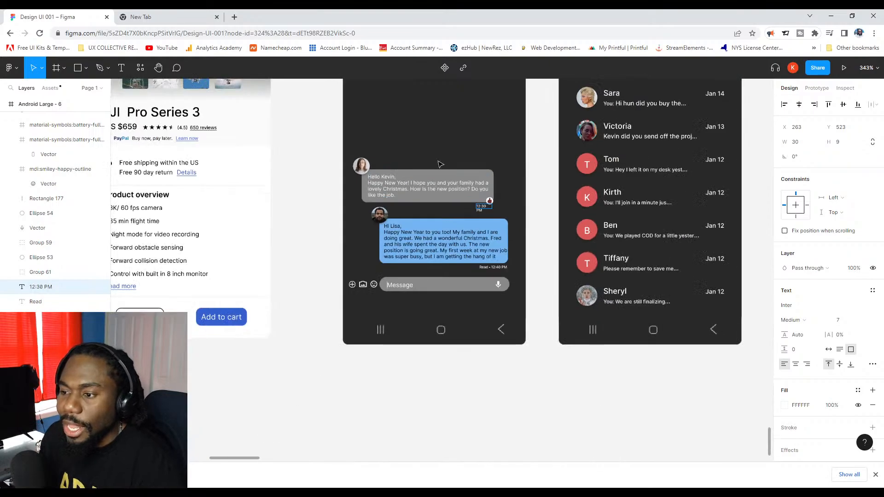
pyautogui.scroll(5, 399, 129)
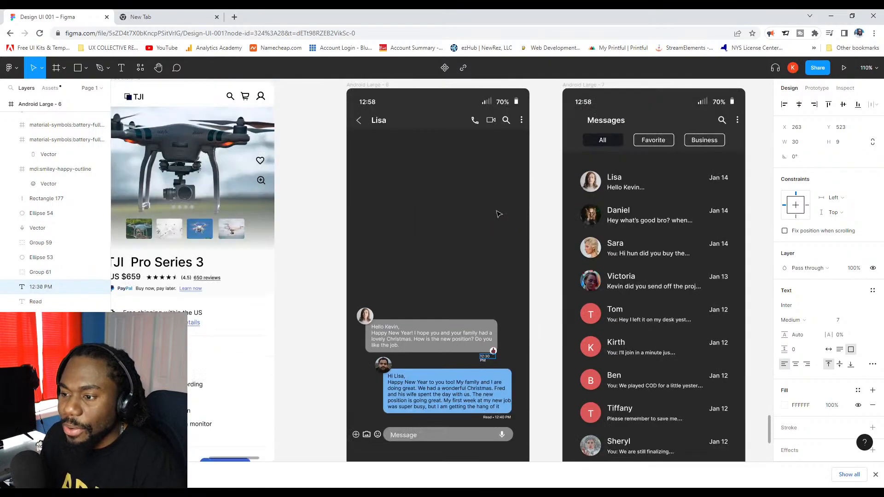
pyautogui.scroll(-1, 459, 250)
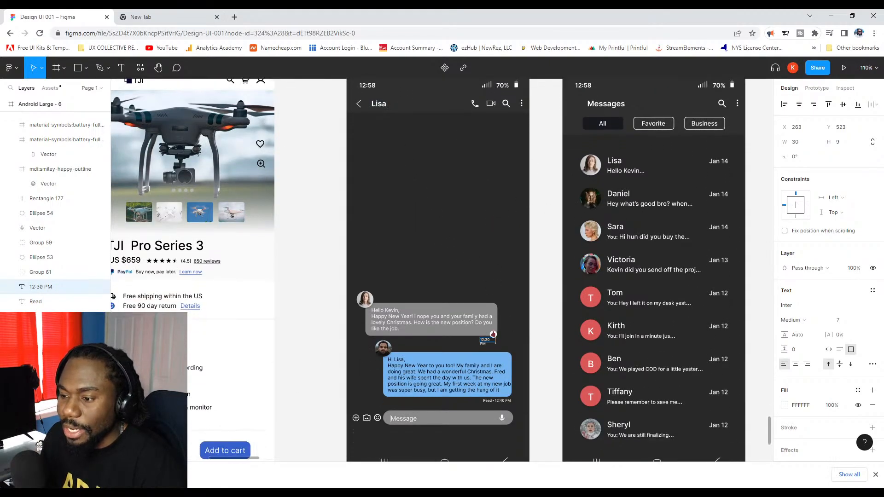
pyautogui.scroll(1, 467, 174)
pyautogui.scroll(-2, 510, 263)
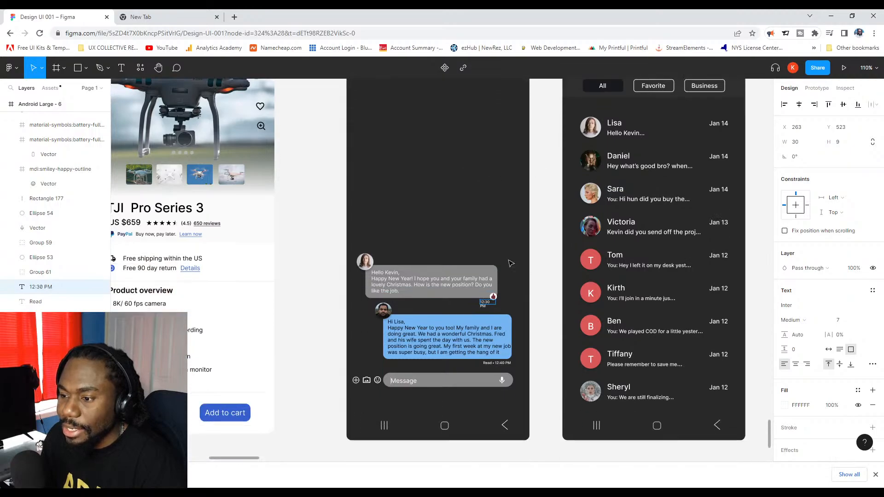
pyautogui.scroll(10, 495, 317)
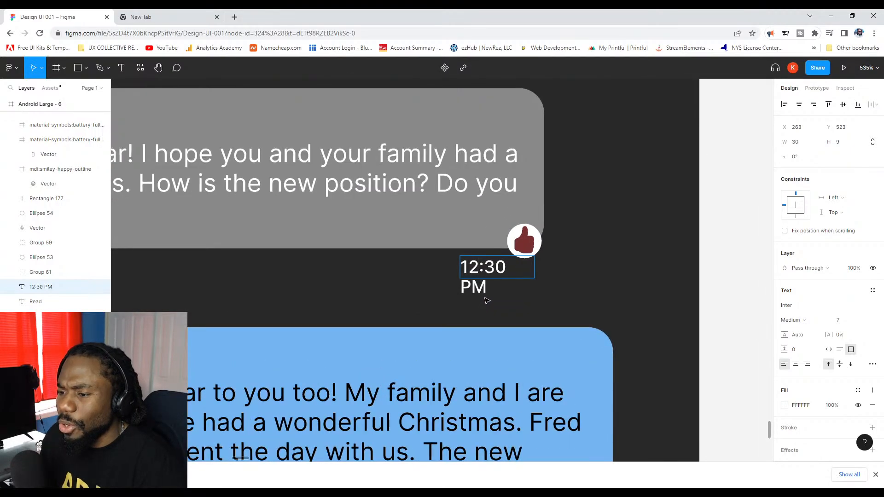
pyautogui.scroll(-2, 490, 276)
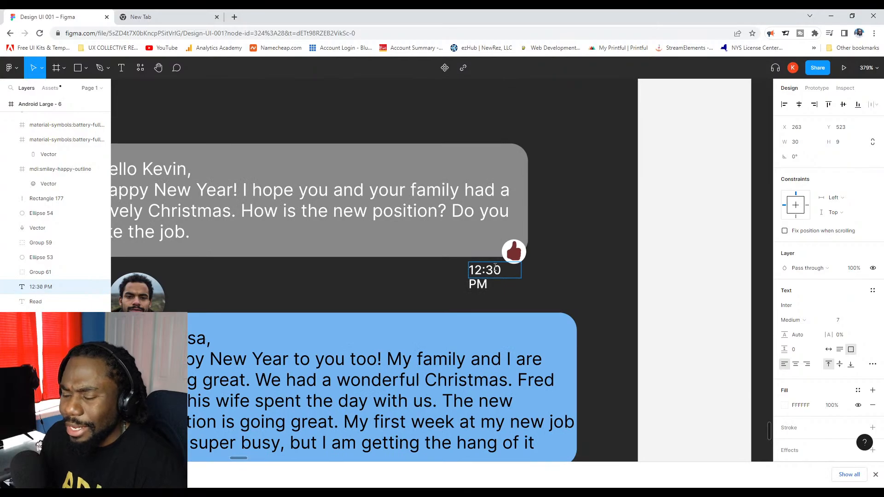
pyautogui.press('Delete')
pyautogui.write('5')
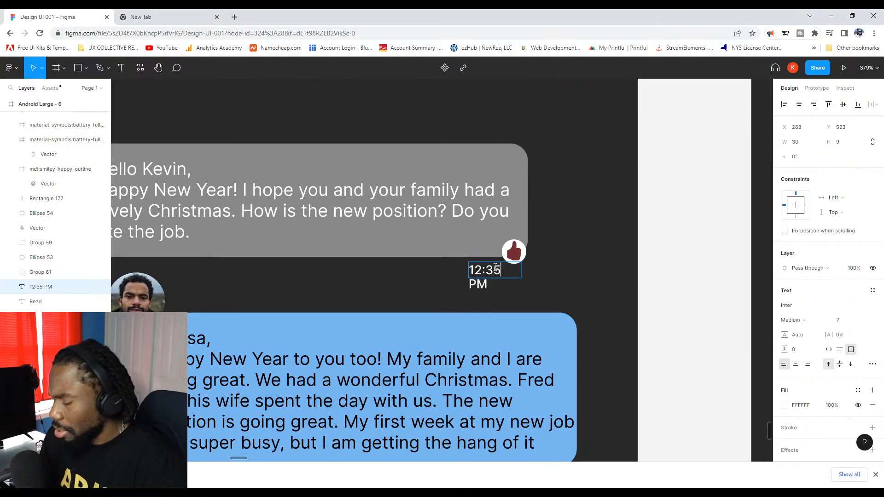
pyautogui.press('Escape')
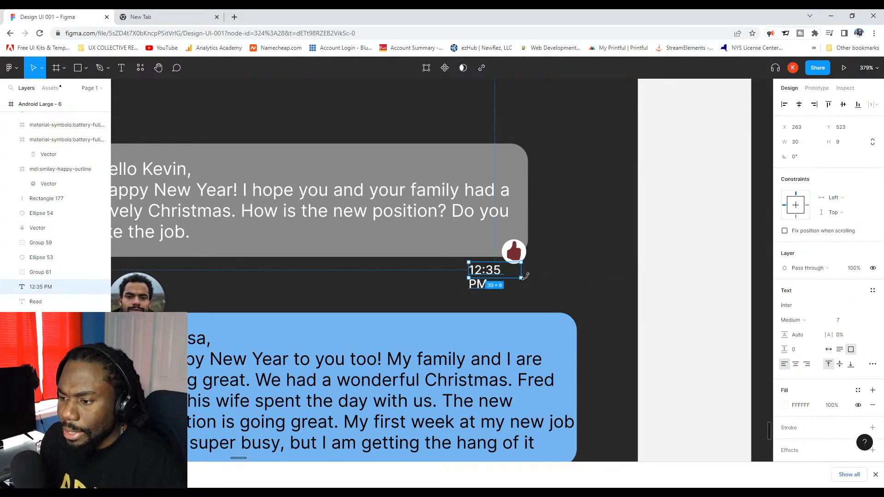
# Widen the "12:35 PM" text box to 34 so it fits one line, and nudge it slightly left under the thumbs-up reaction.
pyautogui.moveTo(521, 273); pyautogui.dragTo(528, 273)
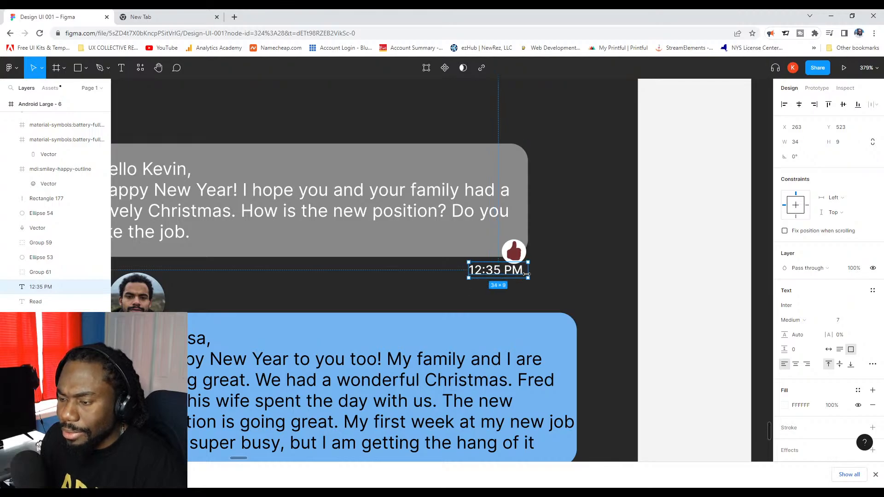
pyautogui.press('Left')
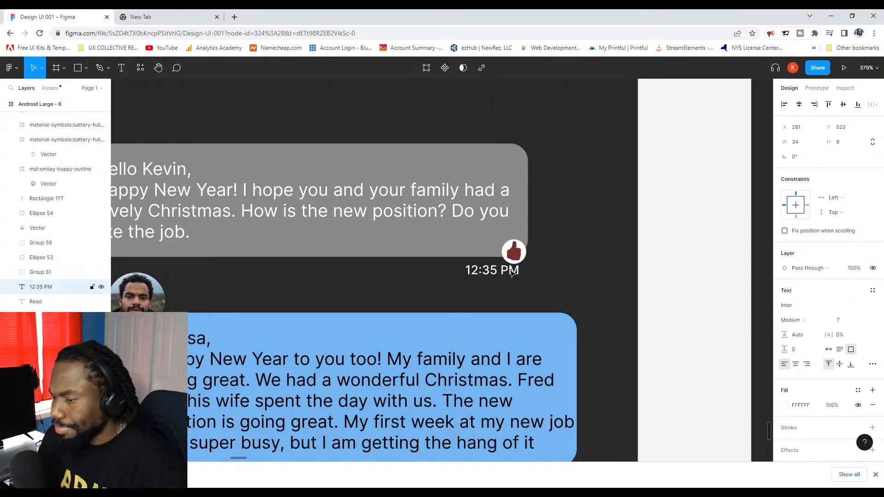
pyautogui.click(672, 219)
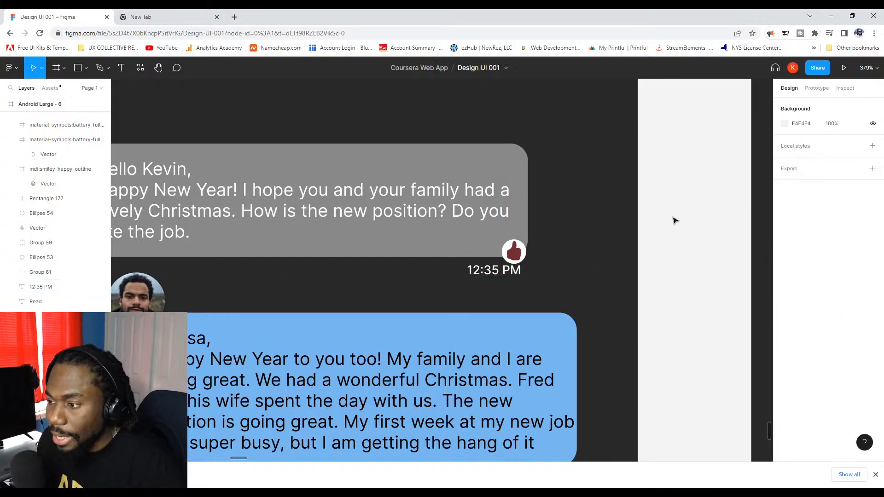
# Examine the edited conversation screen up close and beside the neighboring screens.
pyautogui.scroll(-5, 519, 318)
pyautogui.scroll(3, 519, 318)
pyautogui.scroll(3, 519, 317)
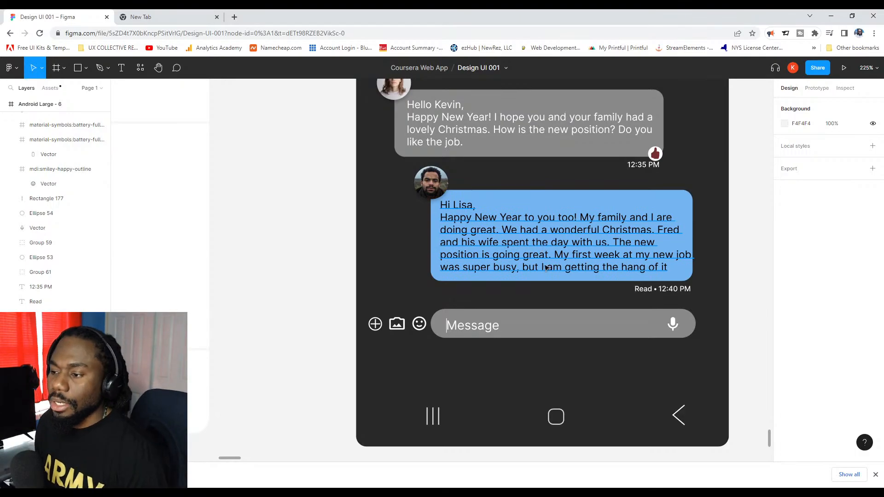
pyautogui.scroll(-5, 541, 265)
pyautogui.scroll(2, 589, 368)
pyautogui.scroll(2, 588, 369)
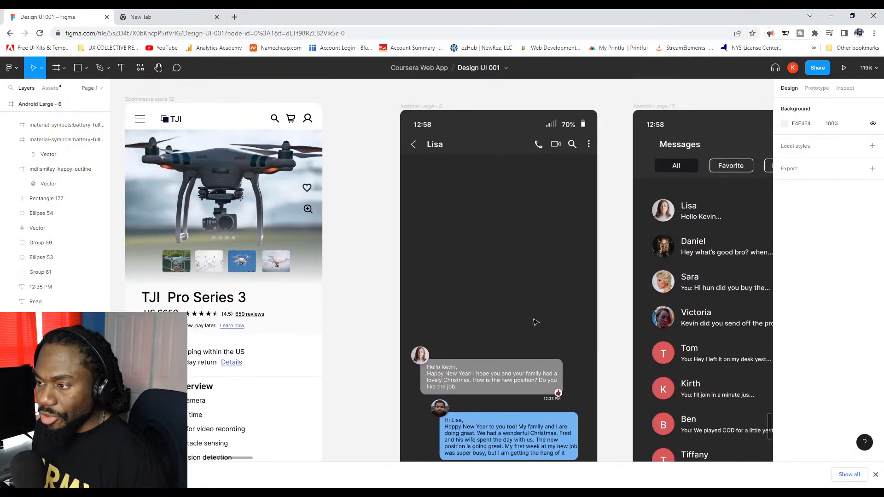
pyautogui.scroll(-3, 536, 162)
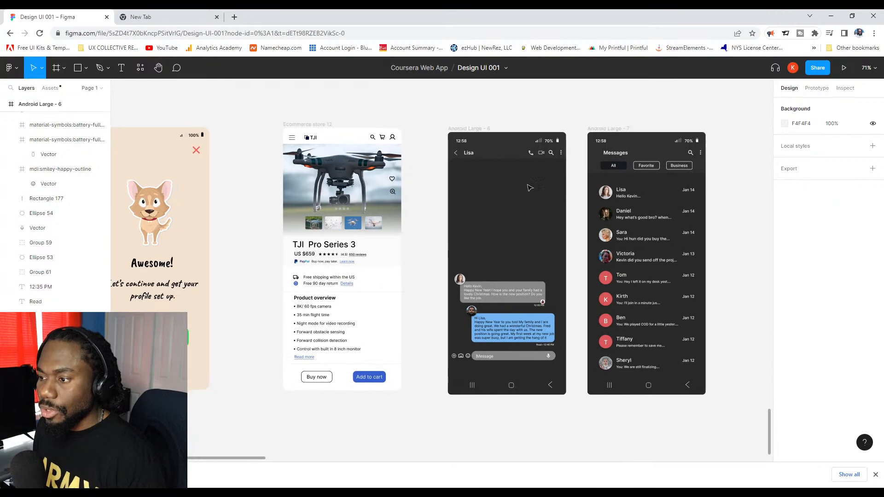
pyautogui.scroll(-2, 534, 145)
pyautogui.scroll(-1, 533, 146)
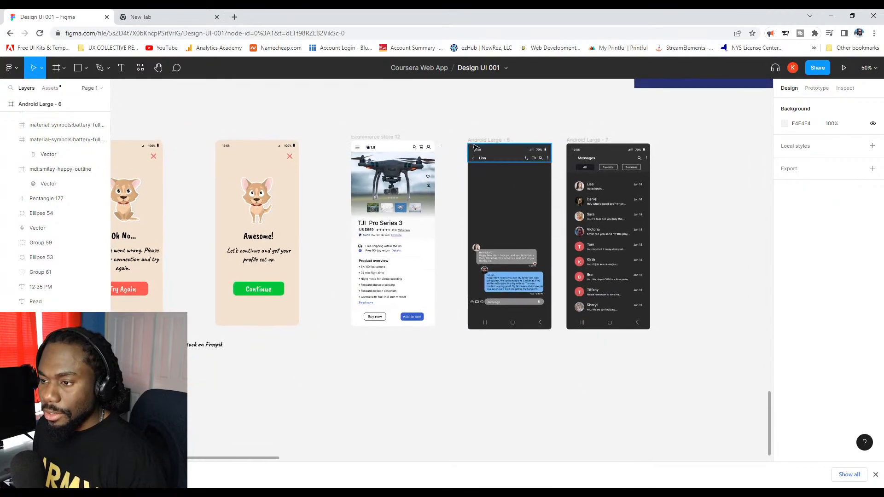
# Move the conversation frame to the right of the Messages frame, aligned at the top with a gap of about 168.
pyautogui.moveTo(488, 142); pyautogui.dragTo(681, 148)
pyautogui.scroll(-1, 634, 335)
pyautogui.click(634, 336)
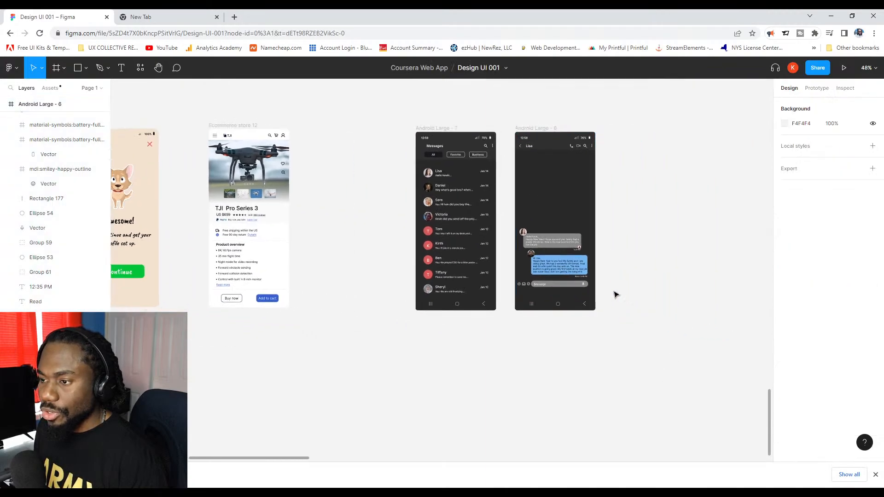
pyautogui.moveTo(545, 126); pyautogui.dragTo(564, 127)
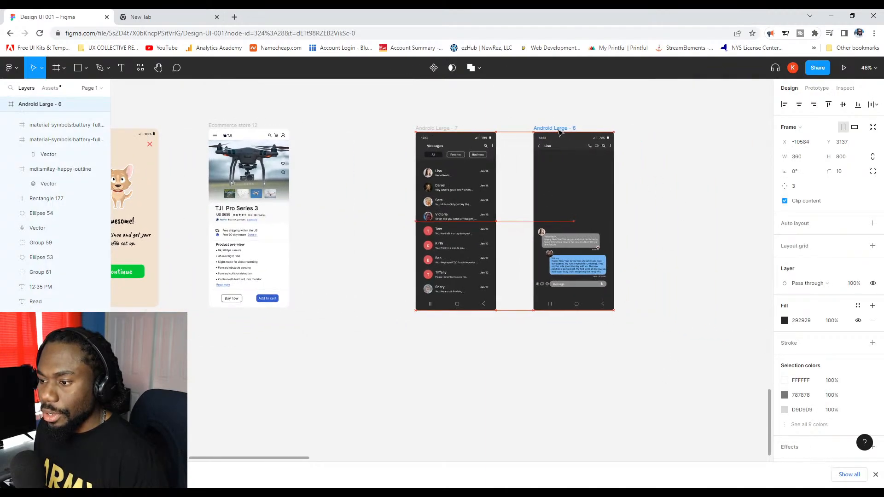
pyautogui.scroll(-1, 653, 290)
# Move the Messages and conversation frames together to the left, closer to the Ecommerce store 12 frame.
pyautogui.moveTo(672, 336)
pyautogui.mouseDown()
pyautogui.moveTo(424, 112)
pyautogui.moveTo(405, 106)
pyautogui.mouseUp()
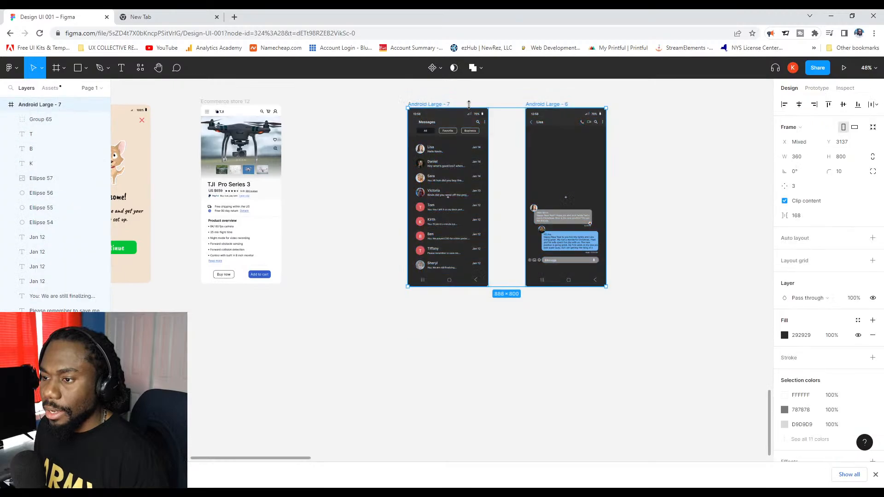
pyautogui.scroll(3, 436, 107)
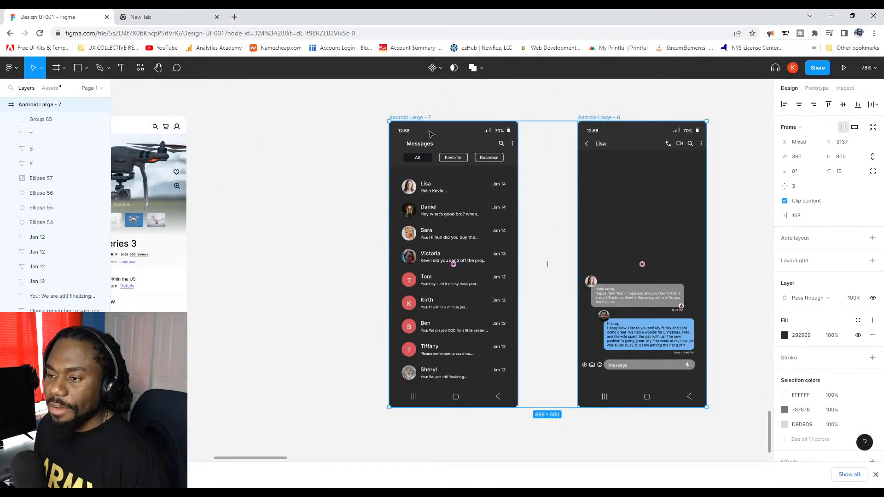
pyautogui.moveTo(404, 119); pyautogui.dragTo(316, 116)
pyautogui.click(635, 198)
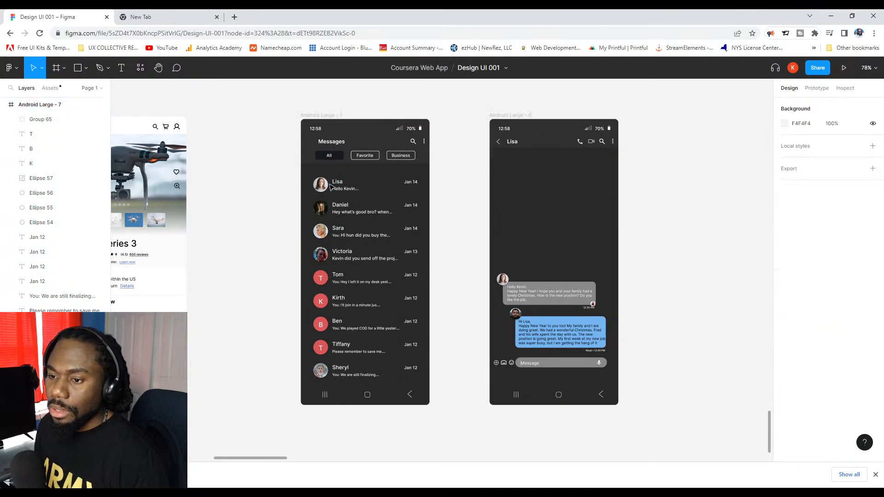
# Group the avatar, name, preview text and date of the first contact row in the Messages frame.
pyautogui.scroll(3, 329, 191)
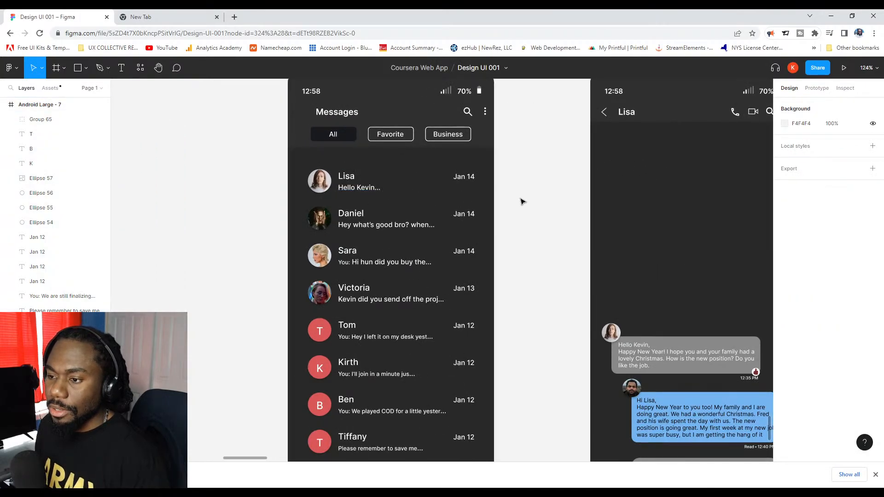
pyautogui.moveTo(523, 202); pyautogui.dragTo(300, 152)
pyautogui.rightClick(322, 180)
pyautogui.moveTo(381, 218)
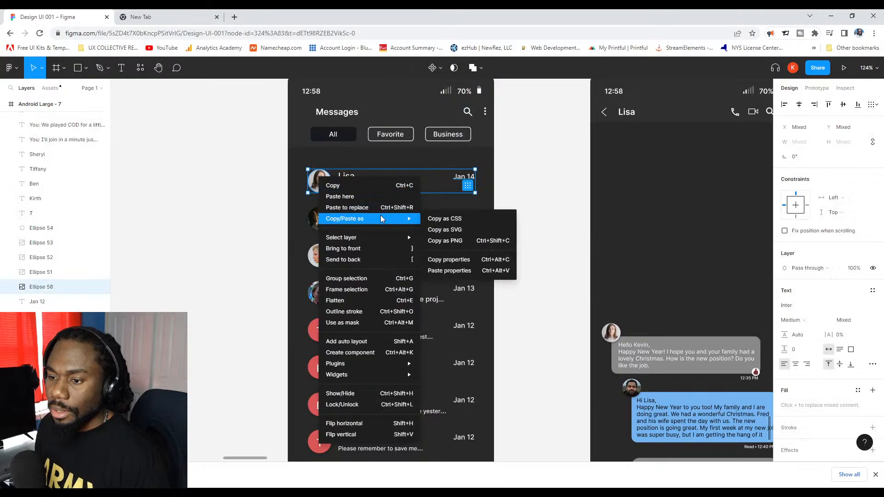
pyautogui.click(369, 278)
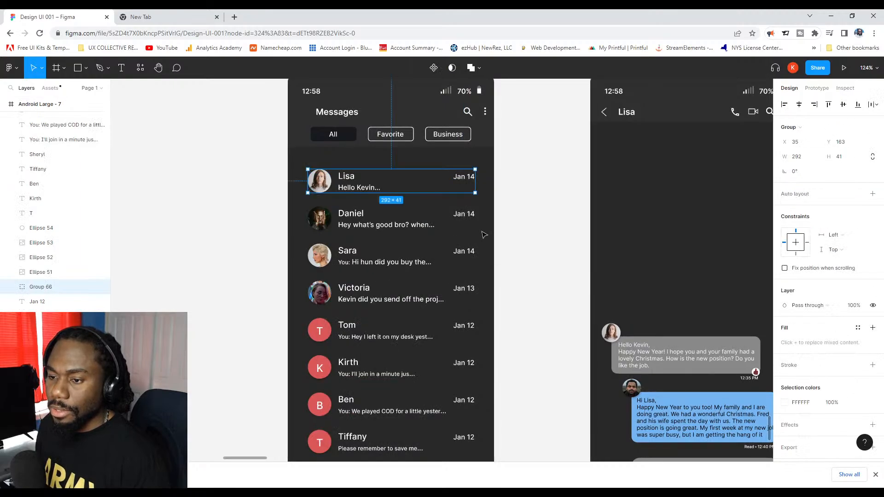
pyautogui.click(499, 203)
# Switch to prototyping and connect the grouped first contact row to the conversation frame with an on-click Navigate to interaction.
pyautogui.hotkey('shift', 'e')
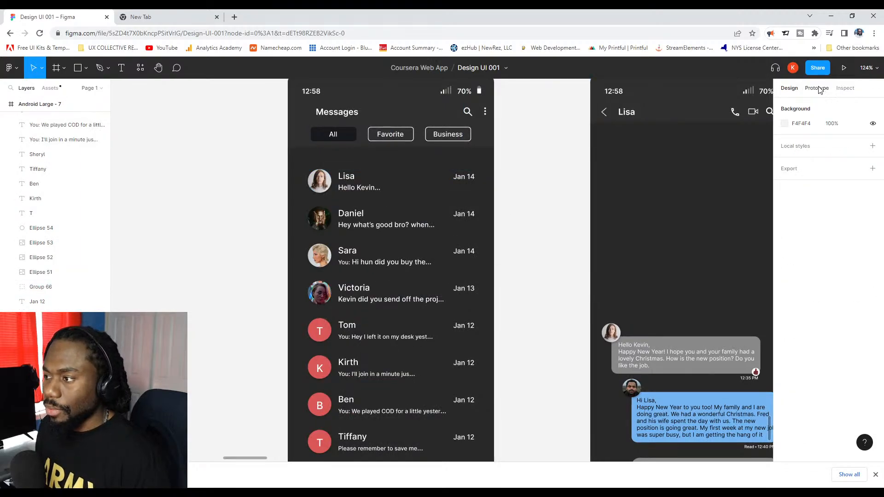
pyautogui.click(345, 182)
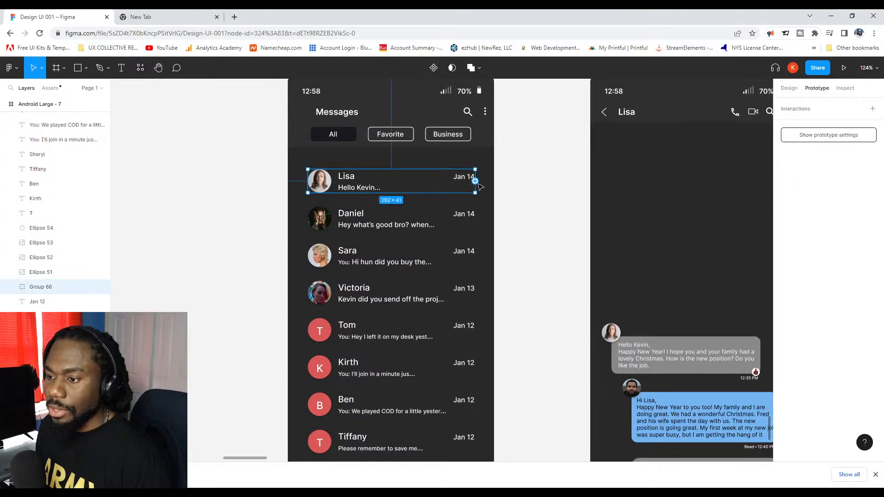
pyautogui.moveTo(475, 181); pyautogui.dragTo(625, 146)
pyautogui.scroll(-1, 622, 202)
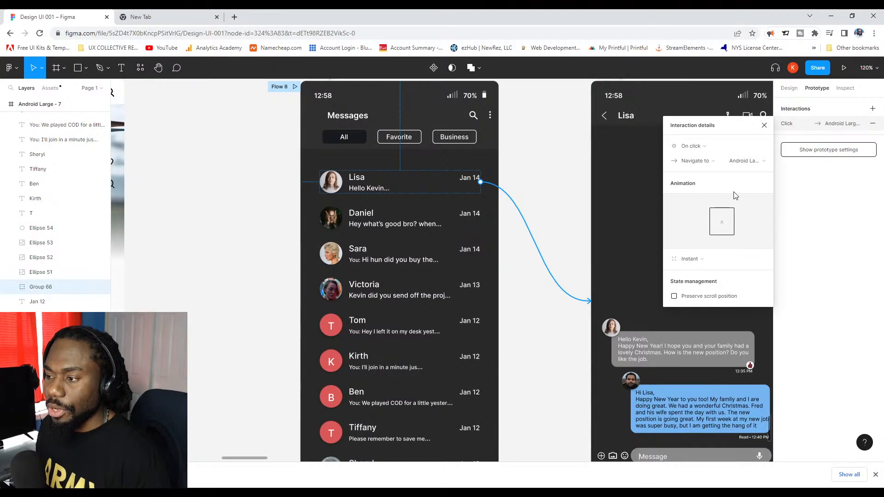
pyautogui.click(520, 161)
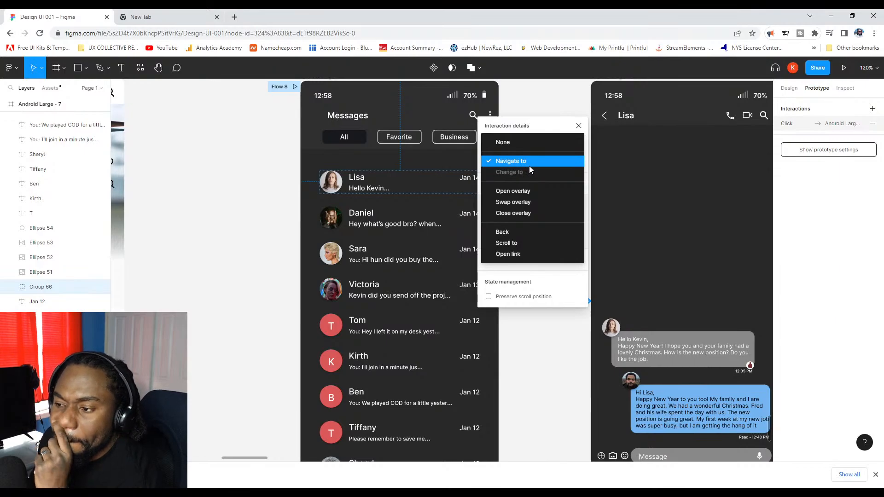
pyautogui.click(576, 132)
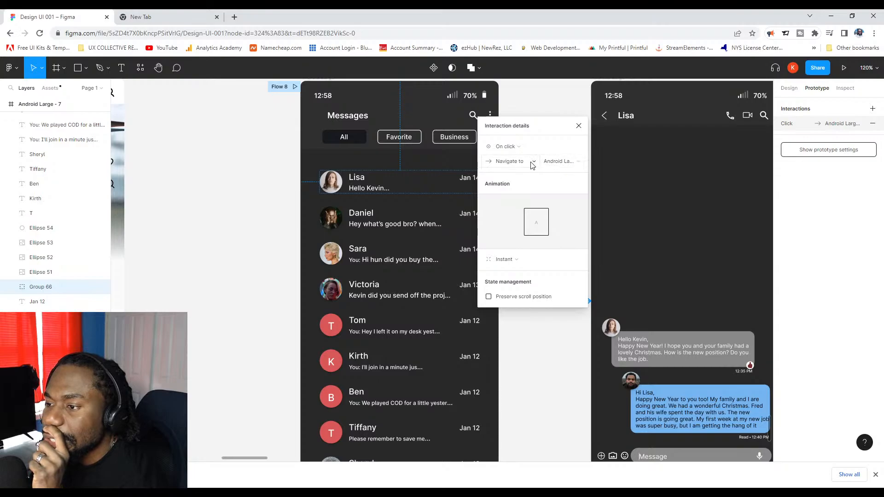
pyautogui.click(513, 149)
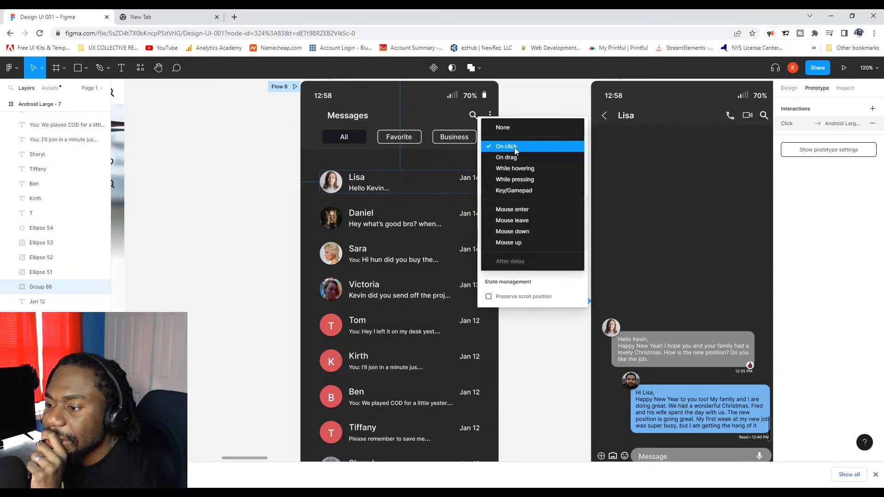
pyautogui.click(526, 151)
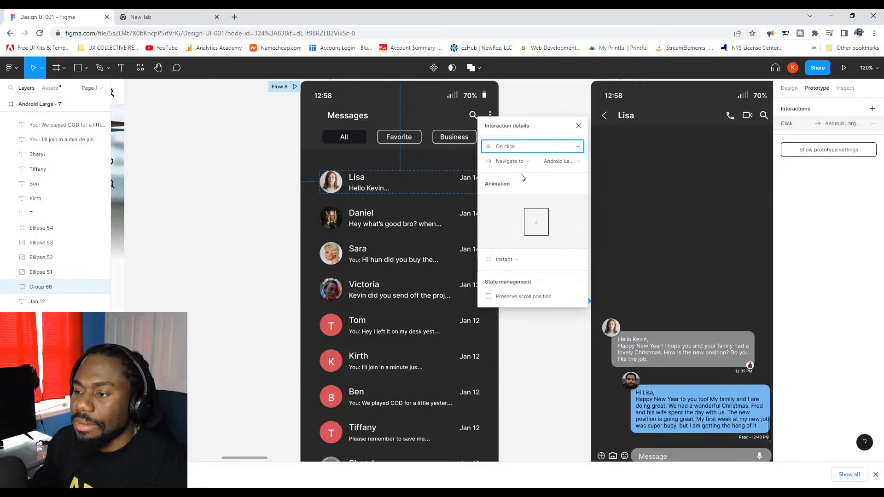
# Set the first contact row's link animation to Smart animate with a duration of 100 ms.
pyautogui.click(517, 259)
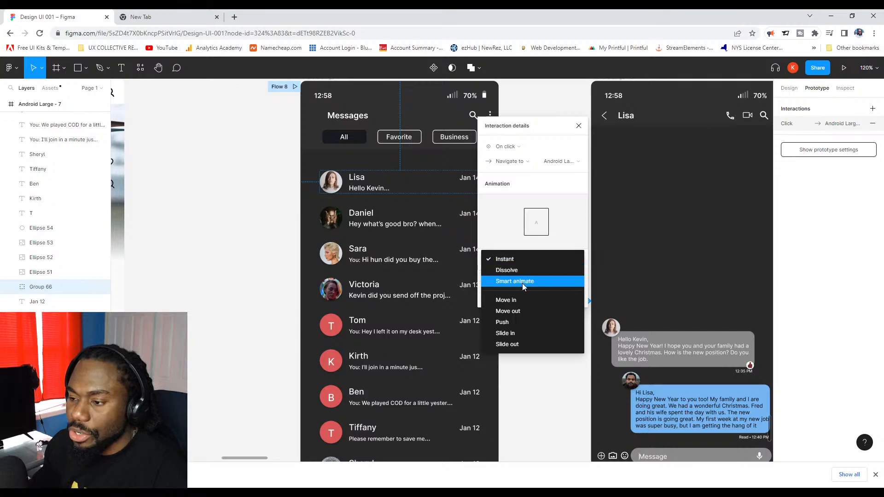
pyautogui.click(523, 281)
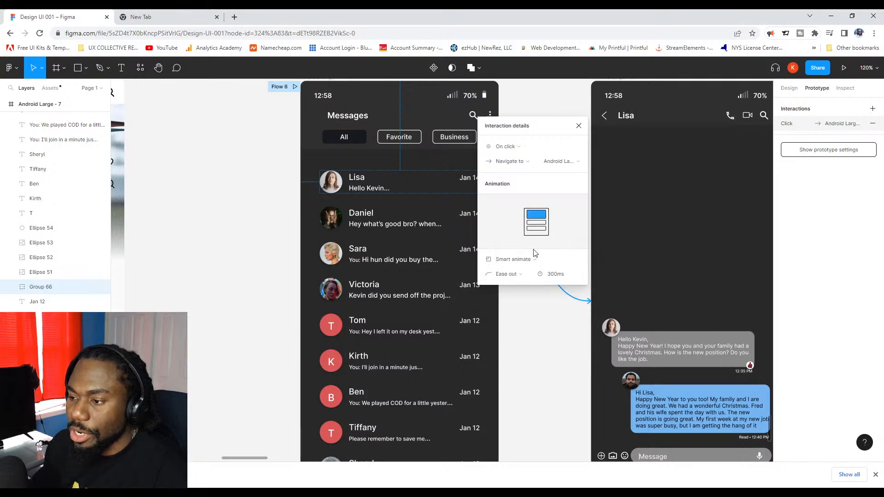
pyautogui.click(558, 275)
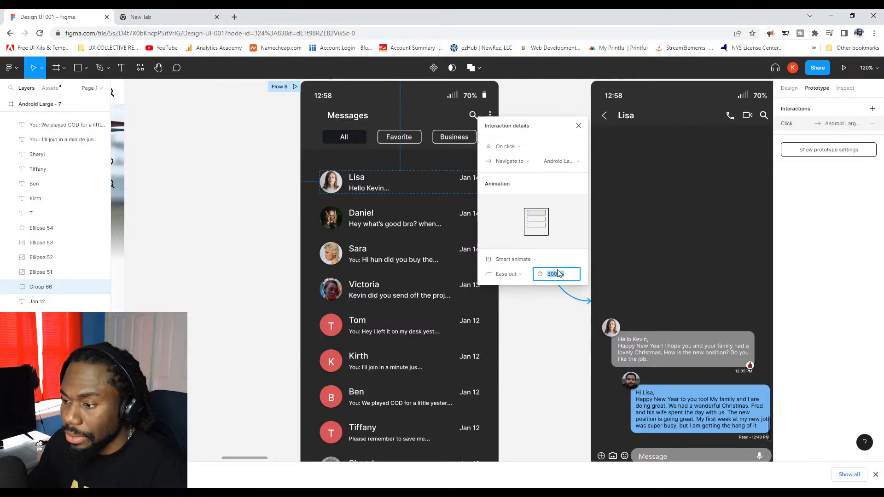
pyautogui.write('100')
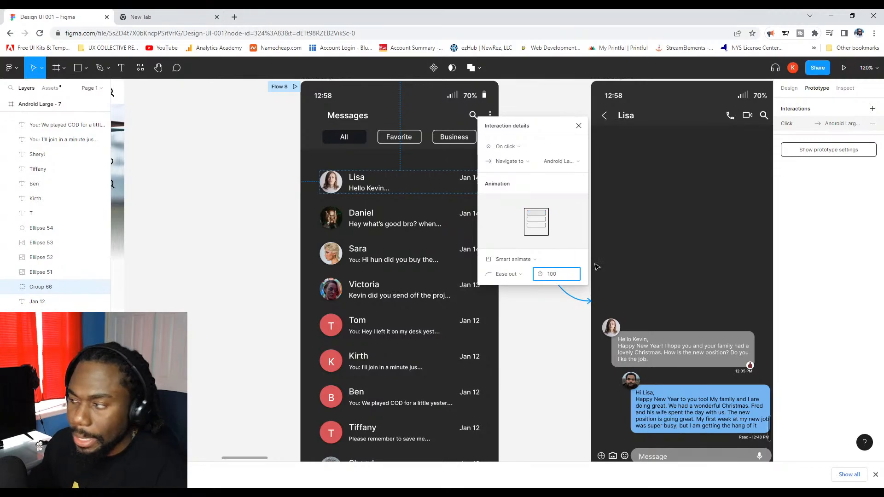
pyautogui.click(560, 304)
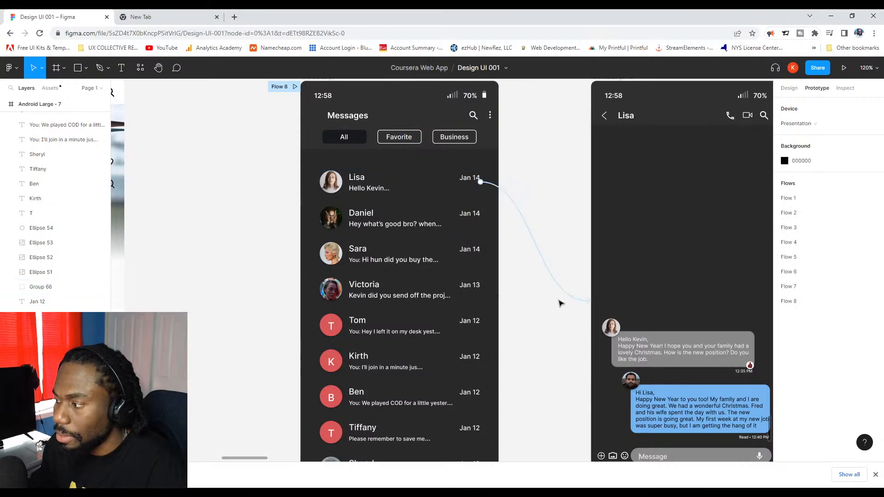
# Present the prototype from the Messages frame and open the first contact's conversation to test the link.
pyautogui.scroll(2, 552, 164)
pyautogui.hscroll(2, 552, 163)
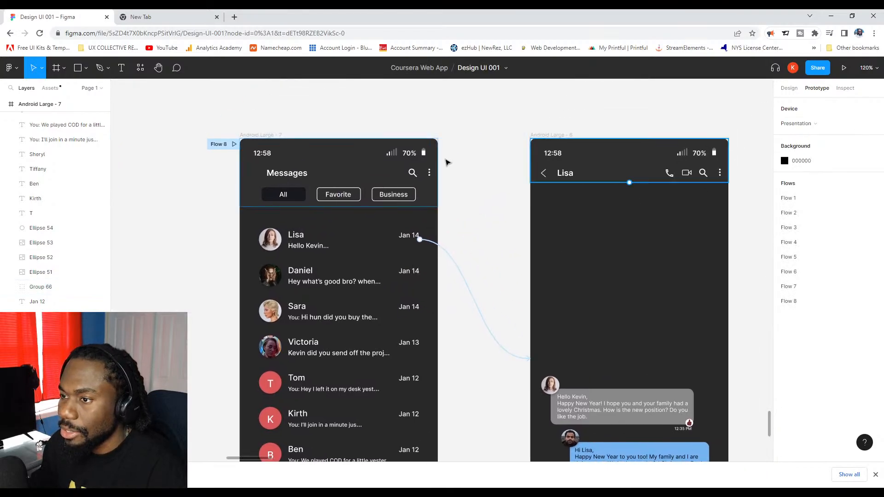
pyautogui.click(260, 138)
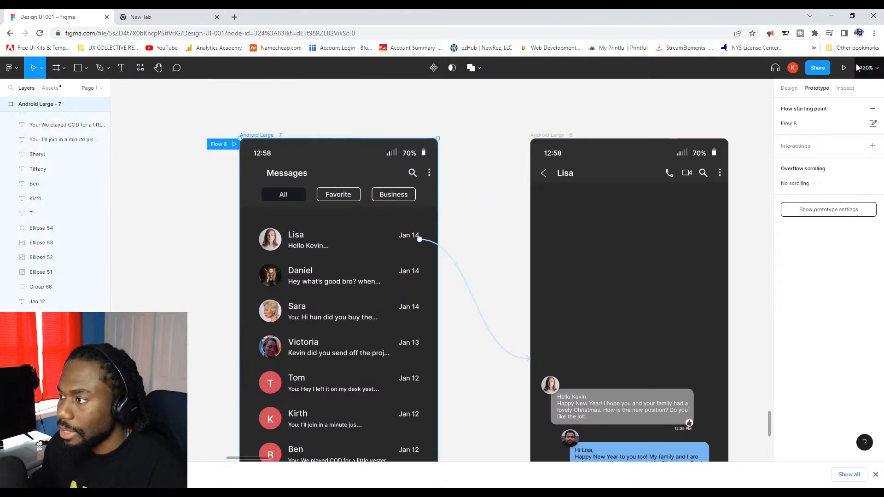
pyautogui.click(843, 68)
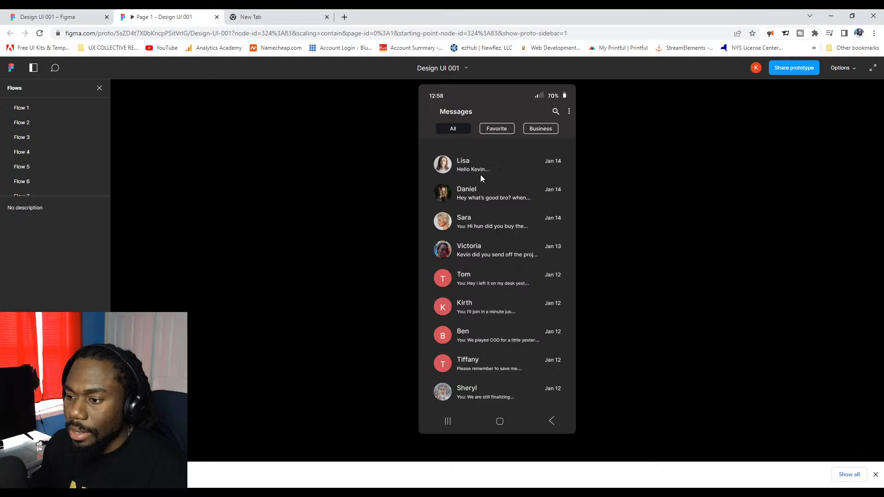
pyautogui.click(464, 166)
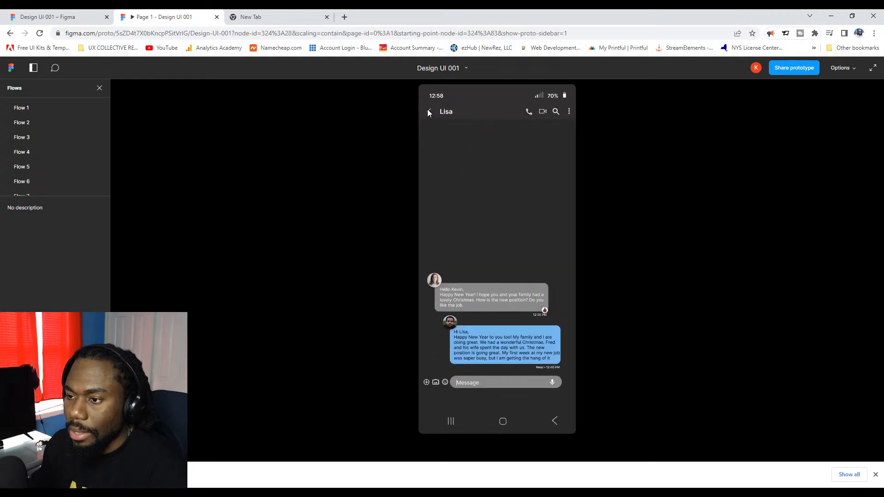
# Back in the design file, connect the conversation header's back arrow to the Messages frame with an on-click Navigate to interaction.
pyautogui.click(55, 17)
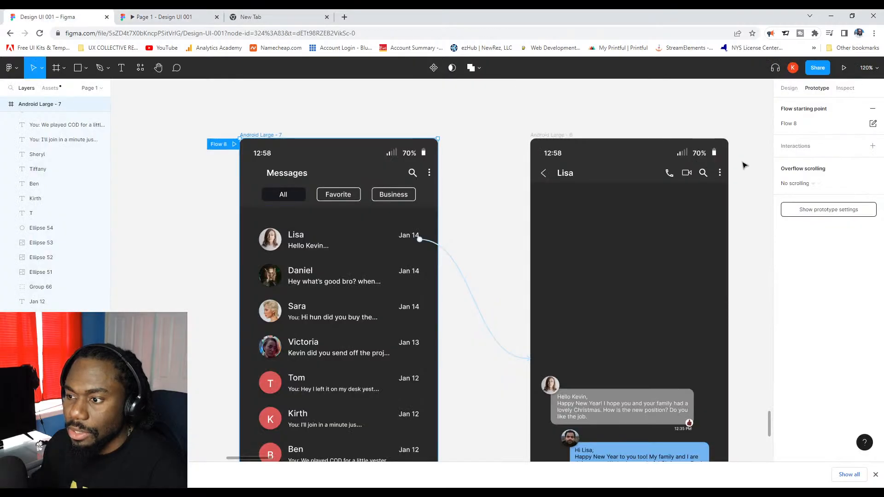
pyautogui.click(544, 174)
pyautogui.scroll(3, 545, 173)
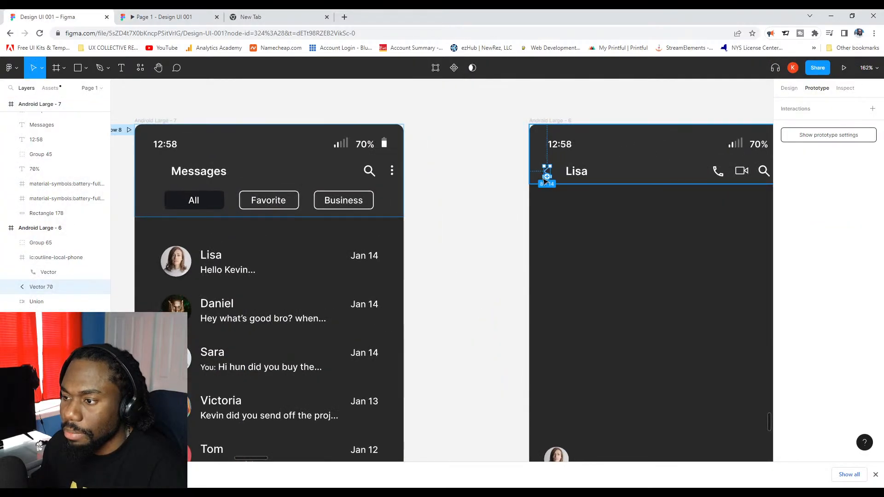
pyautogui.moveTo(548, 173); pyautogui.dragTo(403, 217)
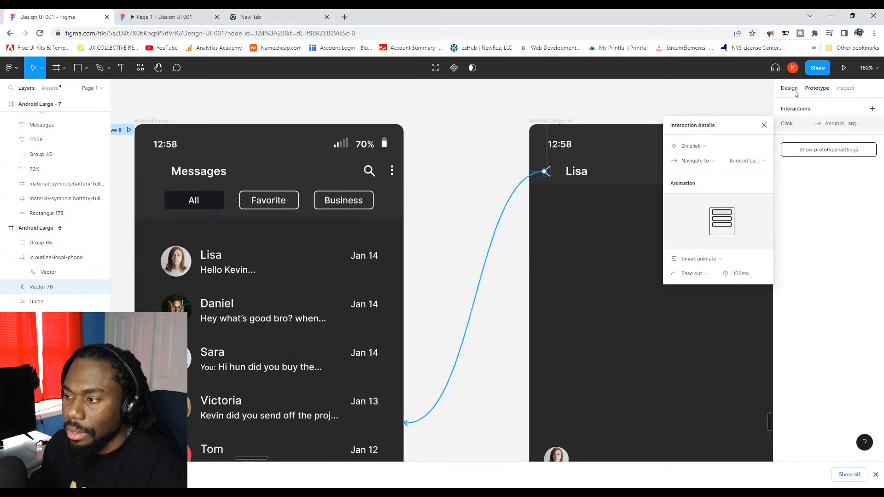
# Reload the prototype preview and test moving back and forth between the Messages list and the conversation, returning to the design file at the end.
pyautogui.click(168, 17)
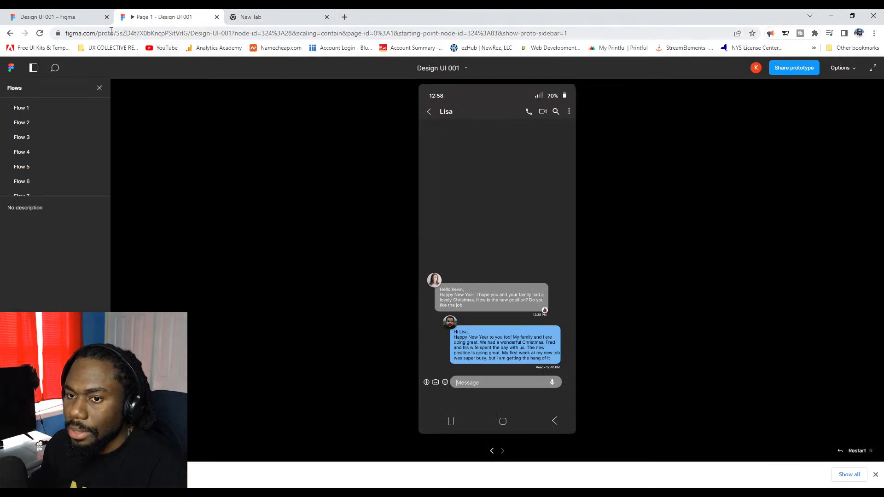
pyautogui.click(39, 33)
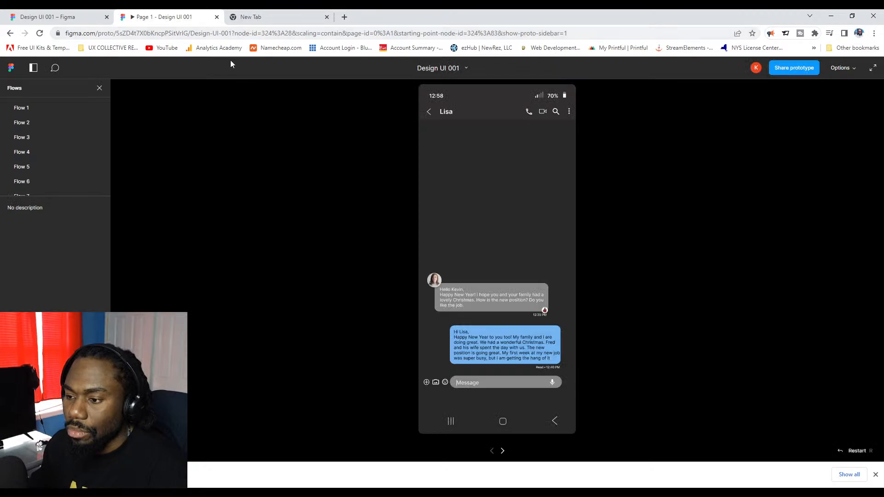
pyautogui.click(428, 116)
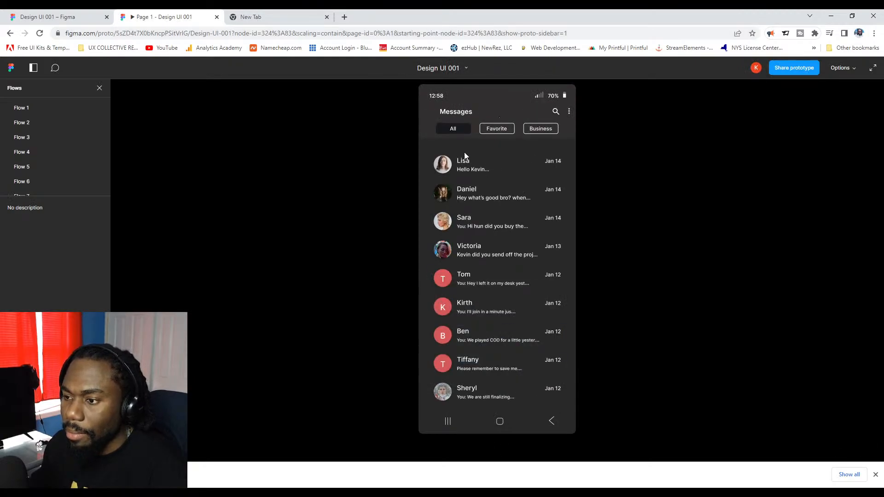
pyautogui.click(464, 157)
pyautogui.click(429, 113)
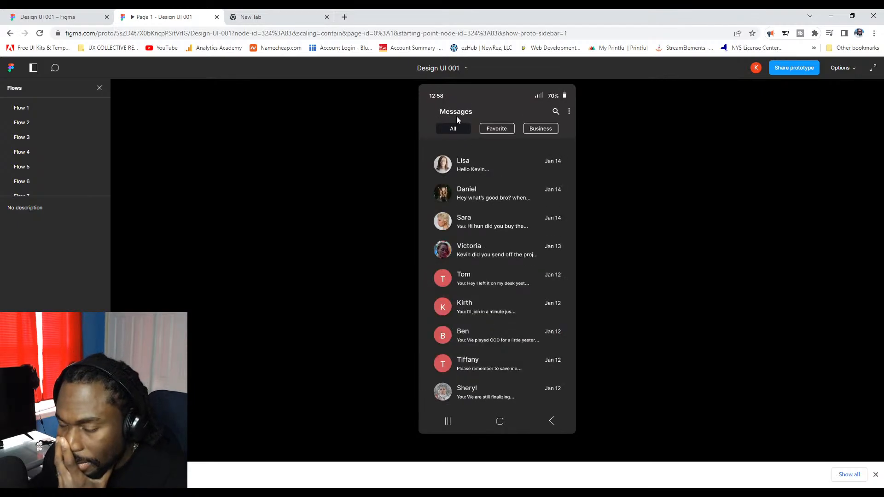
pyautogui.click(470, 168)
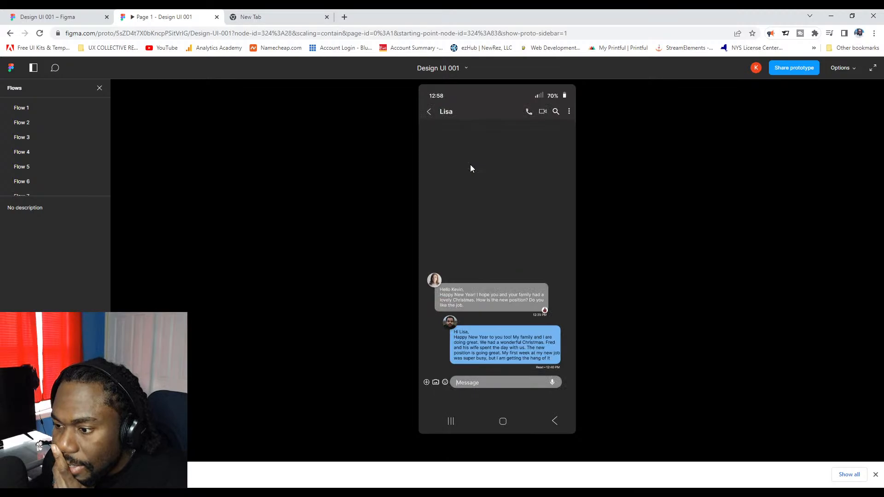
pyautogui.click(430, 114)
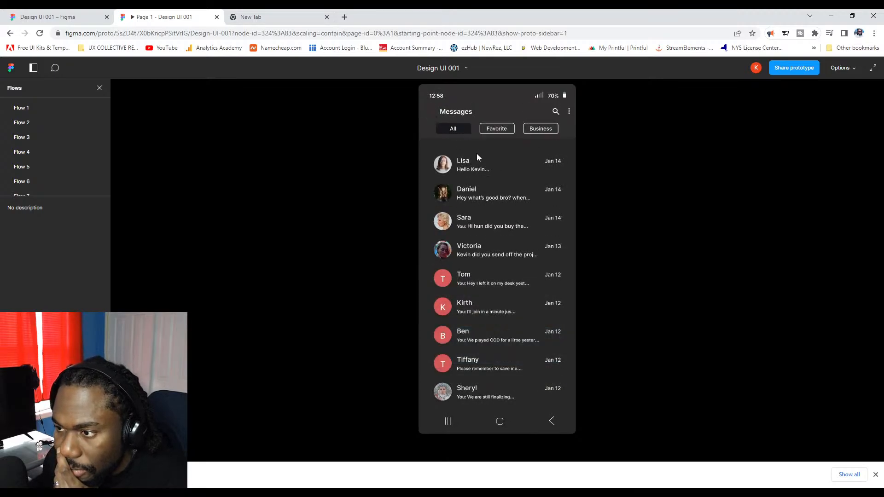
pyautogui.click(476, 160)
pyautogui.click(430, 113)
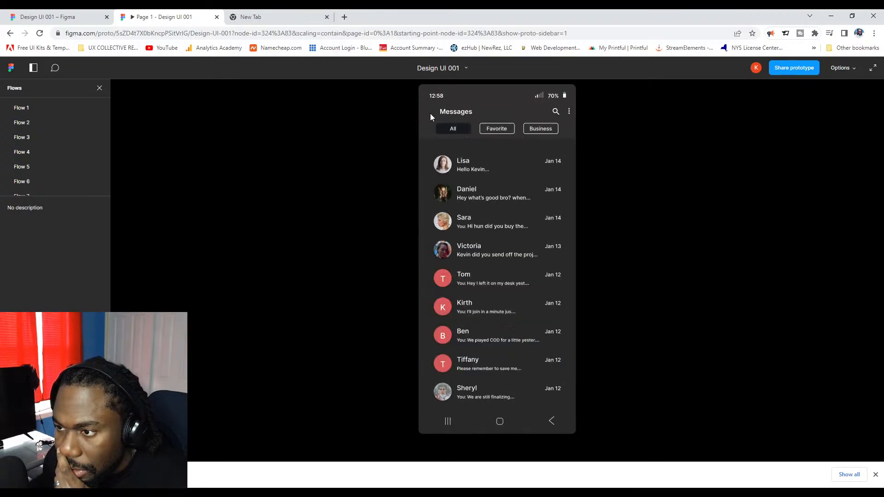
pyautogui.click(465, 167)
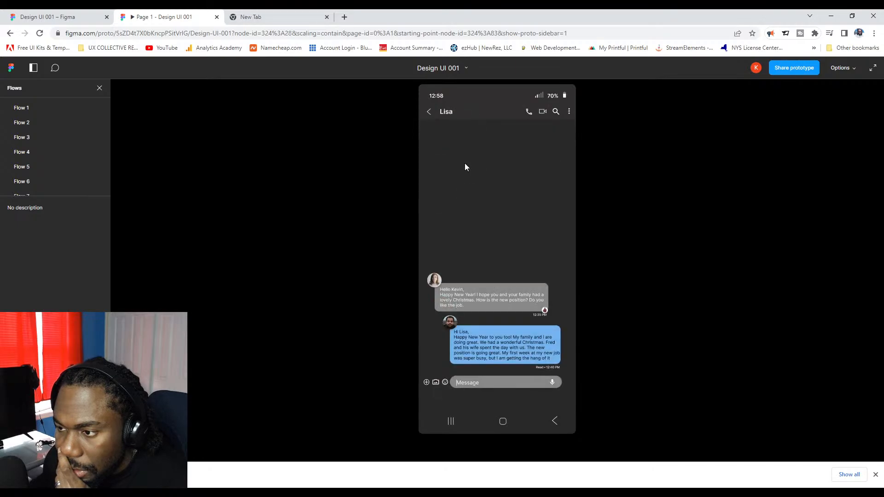
pyautogui.click(428, 113)
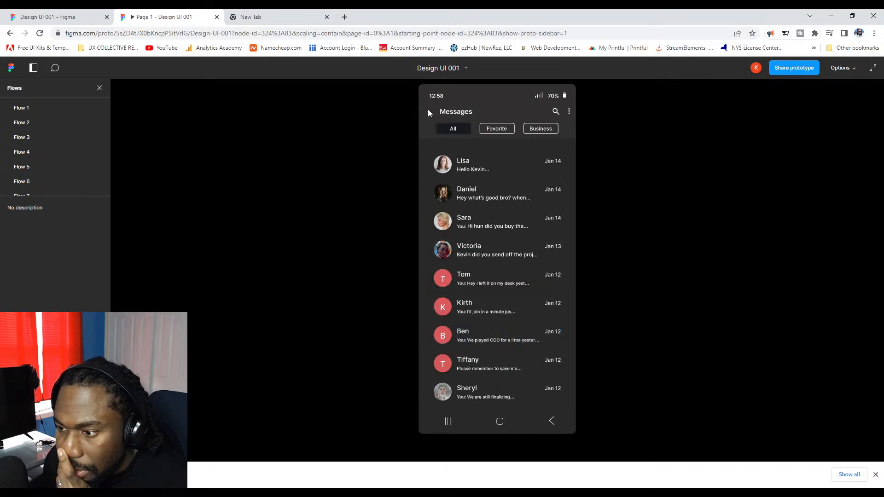
pyautogui.click(463, 160)
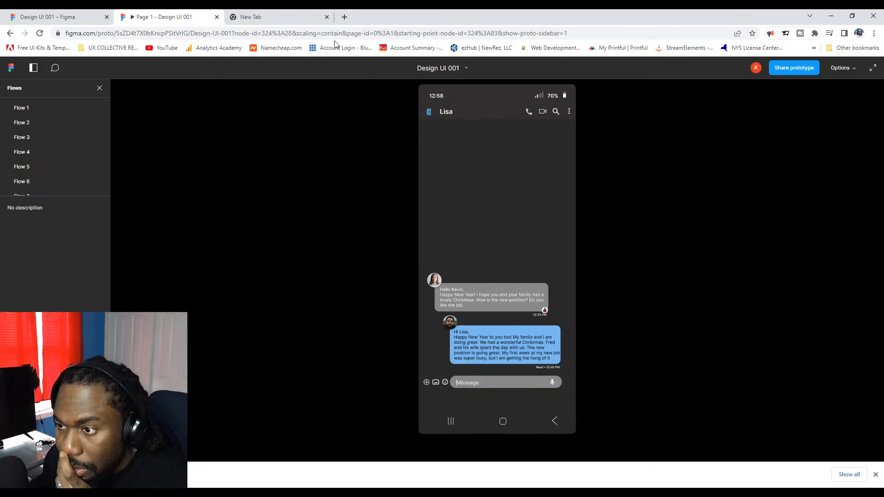
pyautogui.click(46, 16)
# Set the animation of the first contact row's link to the conversation frame to Instant.
pyautogui.scroll(-3, 358, 228)
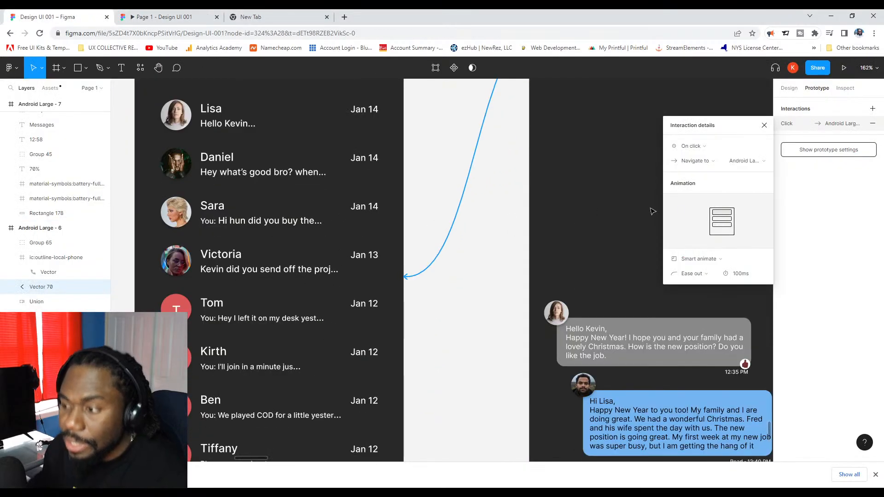
pyautogui.hscroll(3, 549, 202)
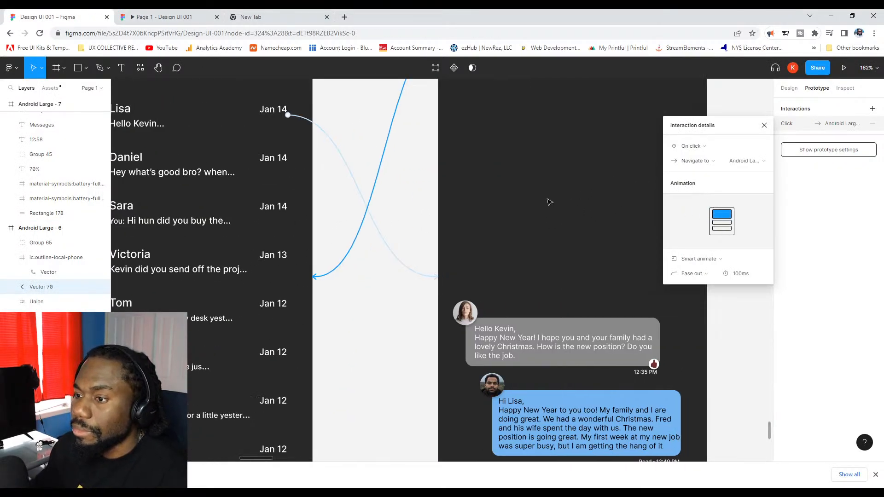
pyautogui.scroll(-5, 400, 202)
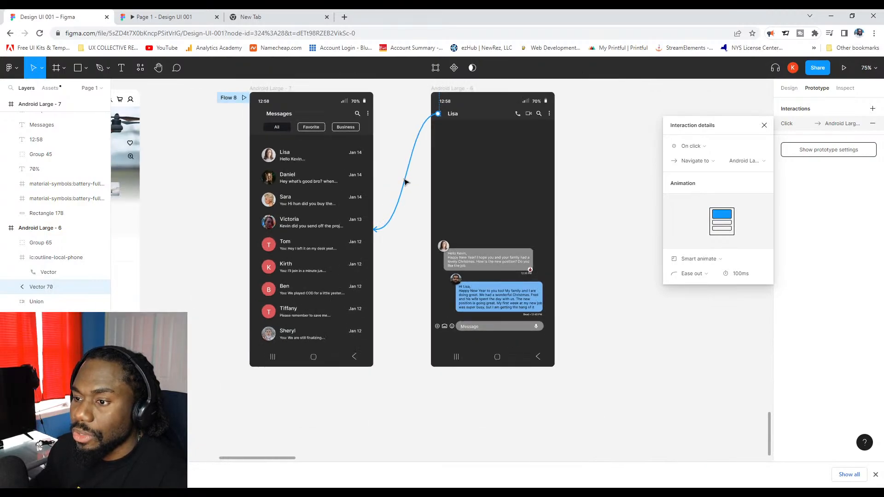
pyautogui.click(302, 154)
pyautogui.click(415, 229)
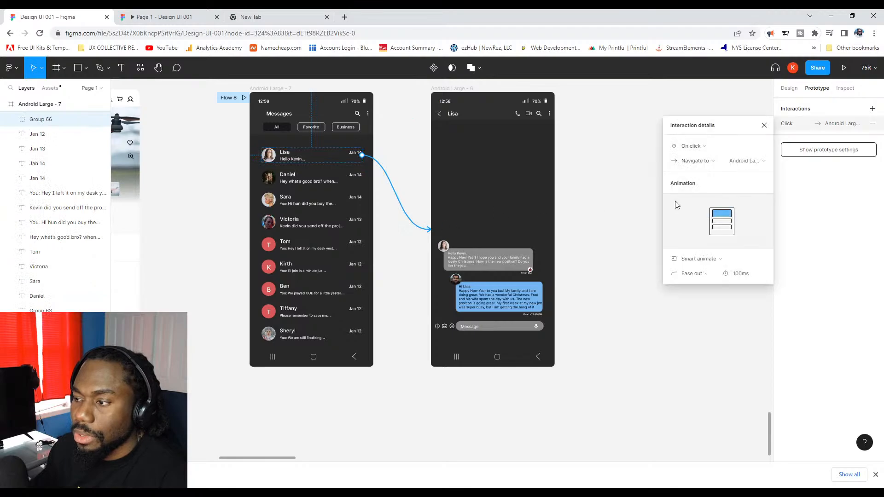
pyautogui.click(700, 262)
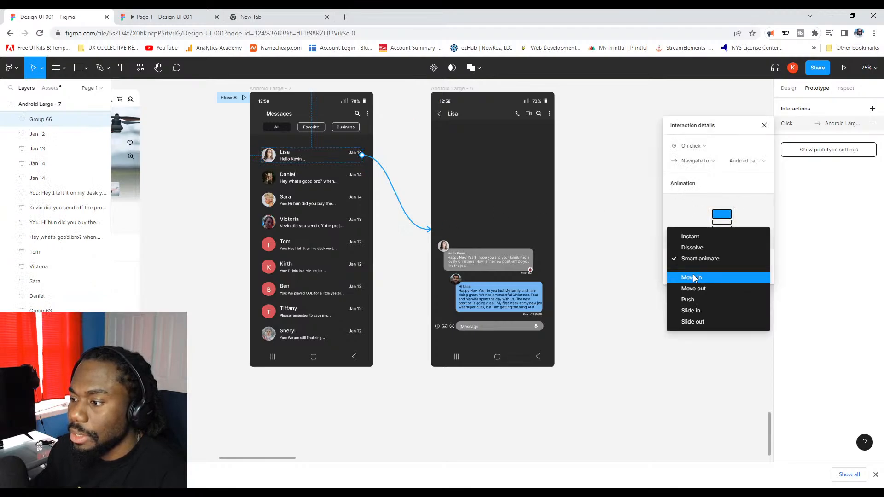
pyautogui.click(695, 236)
pyautogui.click(617, 195)
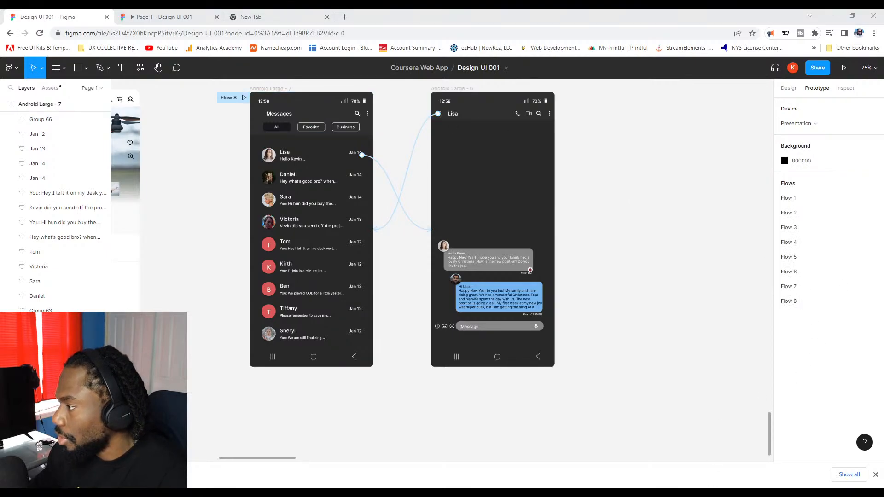
# Set the animation of the first contact row's link to the conversation frame to Push.
pyautogui.click(392, 189)
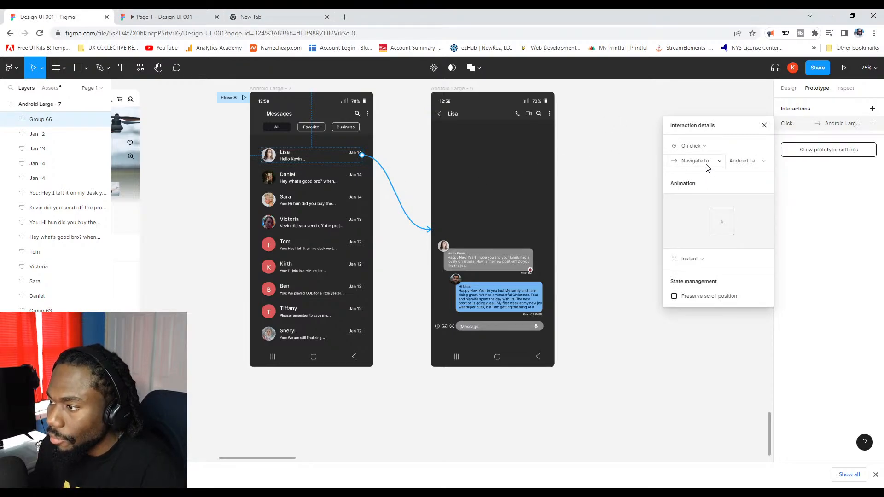
pyautogui.click(693, 258)
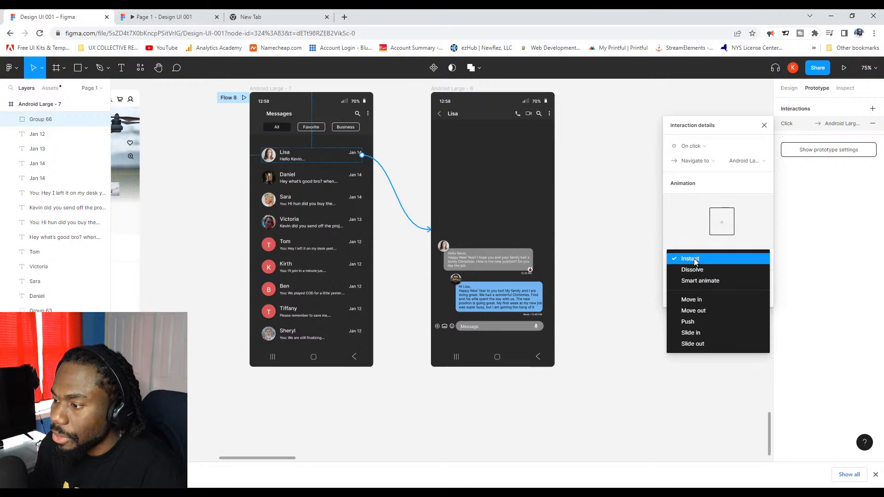
pyautogui.click(700, 322)
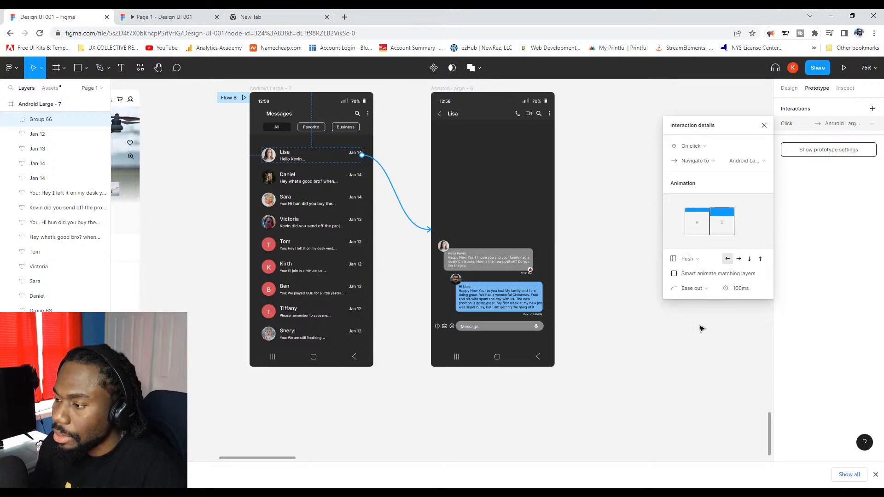
# Set the Push direction of the first contact row's link to up, and test going to the conversation and back in the prototype preview.
pyautogui.click(760, 259)
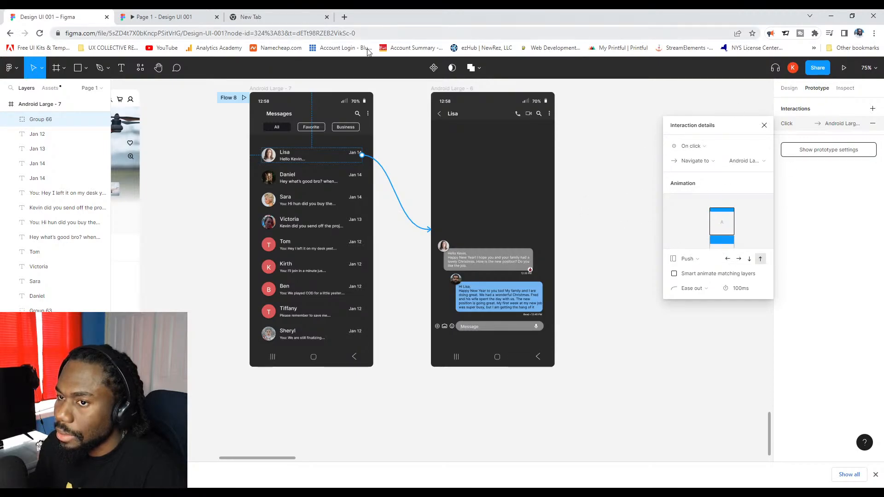
pyautogui.click(844, 68)
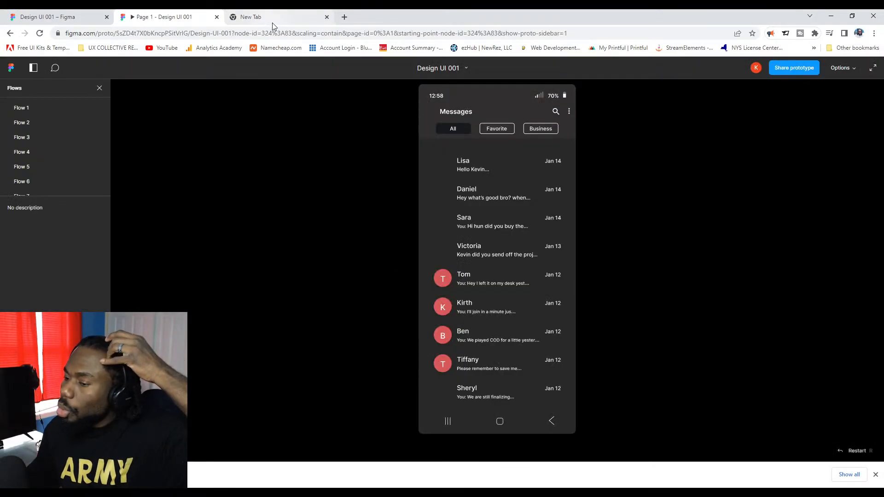
pyautogui.click(466, 170)
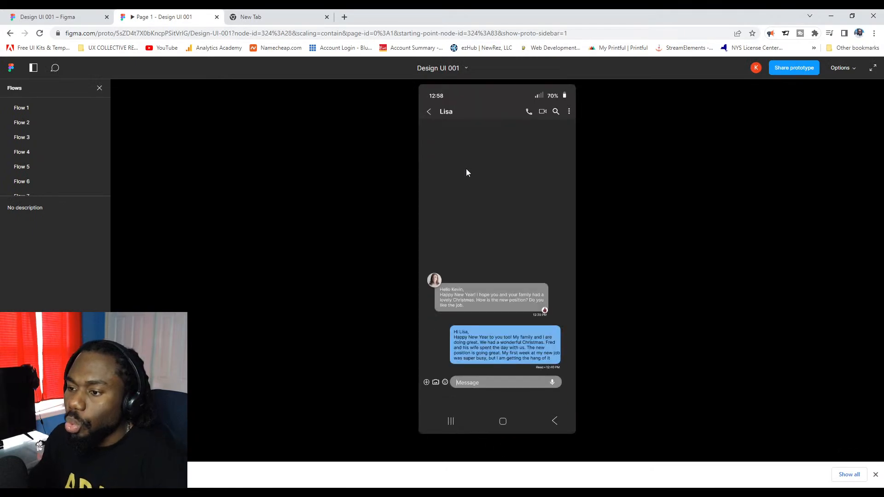
pyautogui.click(429, 110)
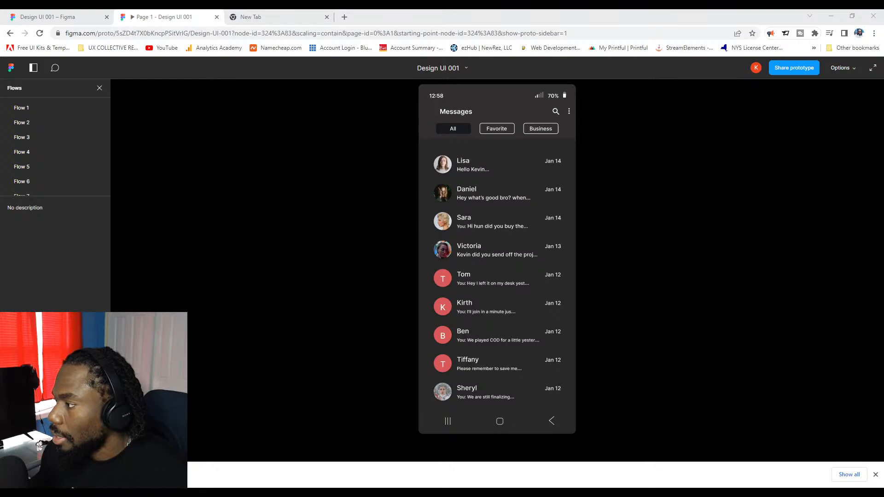
# Back in the design file, set the animation of the conversation header's back arrow link to Push with the direction down.
pyautogui.click(56, 16)
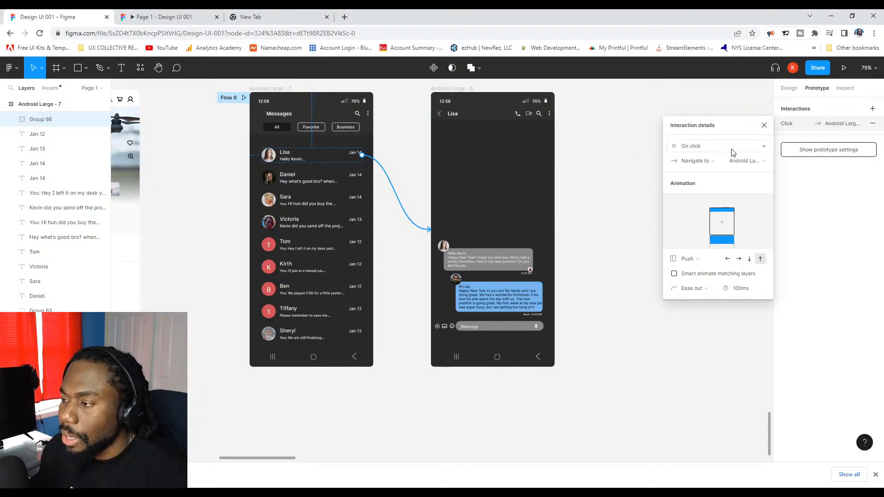
pyautogui.click(439, 113)
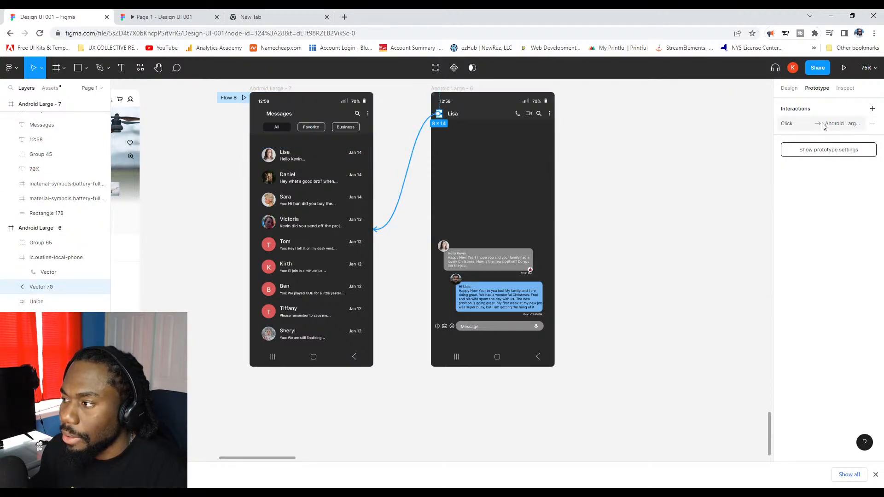
pyautogui.click(848, 124)
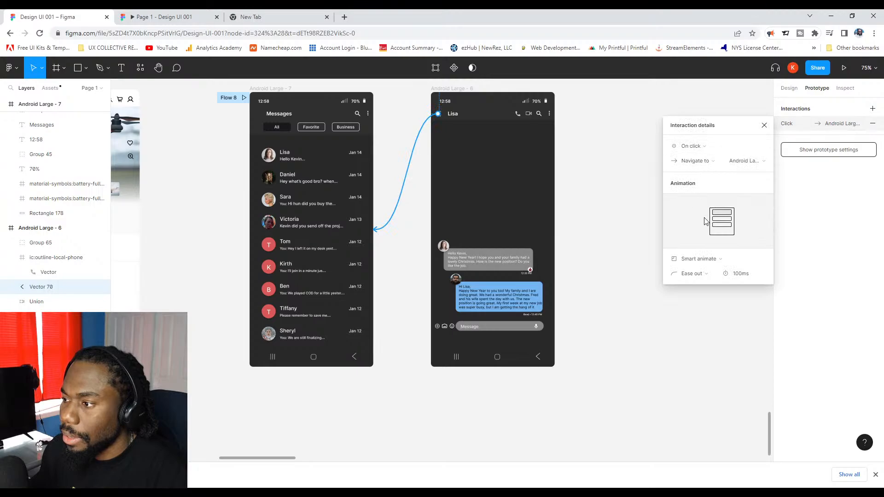
pyautogui.click(698, 259)
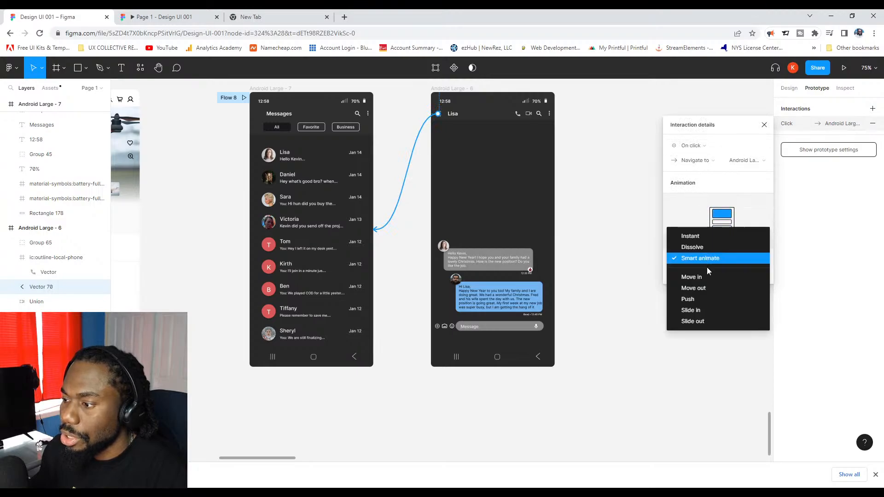
pyautogui.click(700, 300)
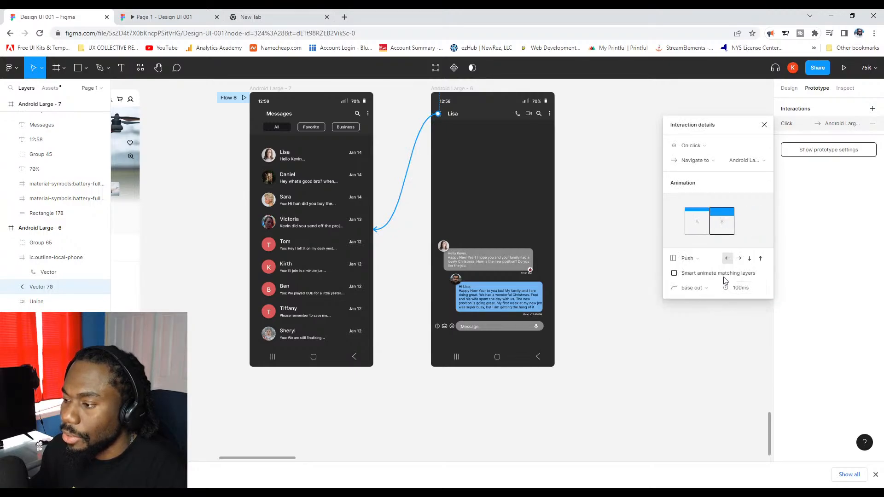
pyautogui.click(748, 258)
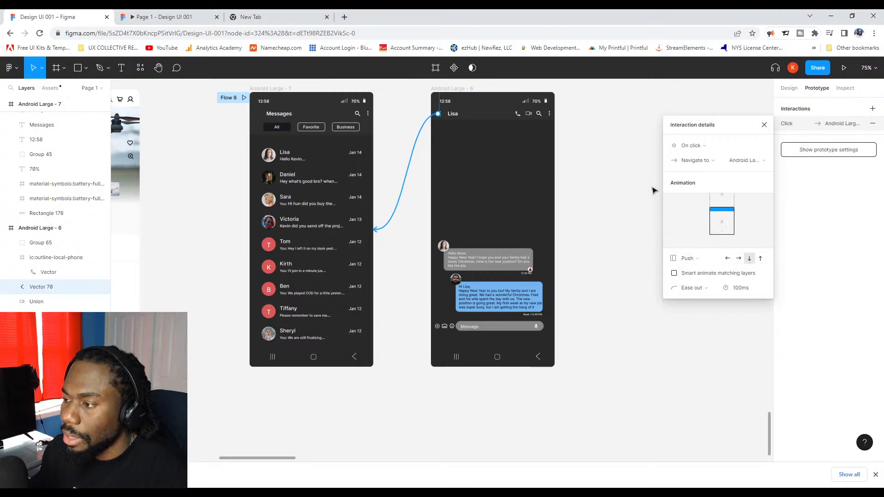
pyautogui.click(611, 199)
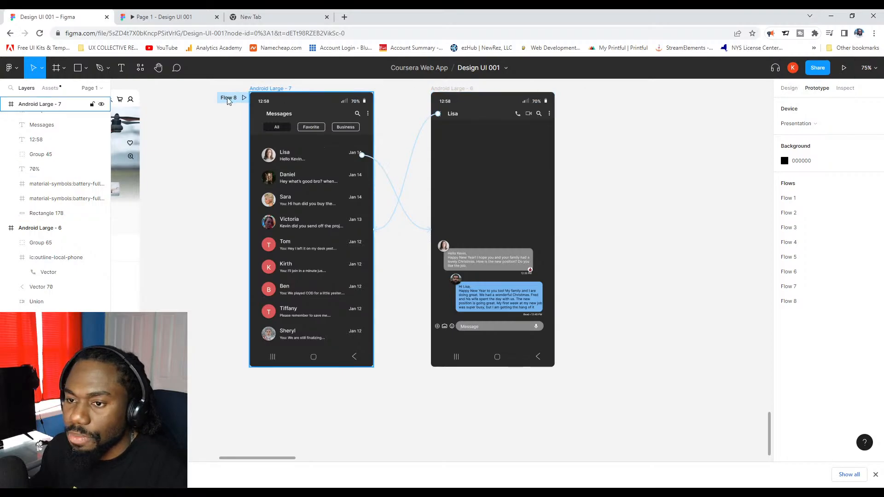
# Close the preview that starts on the sign-up screen and launch the prototype from the Messages frame instead.
pyautogui.click(843, 68)
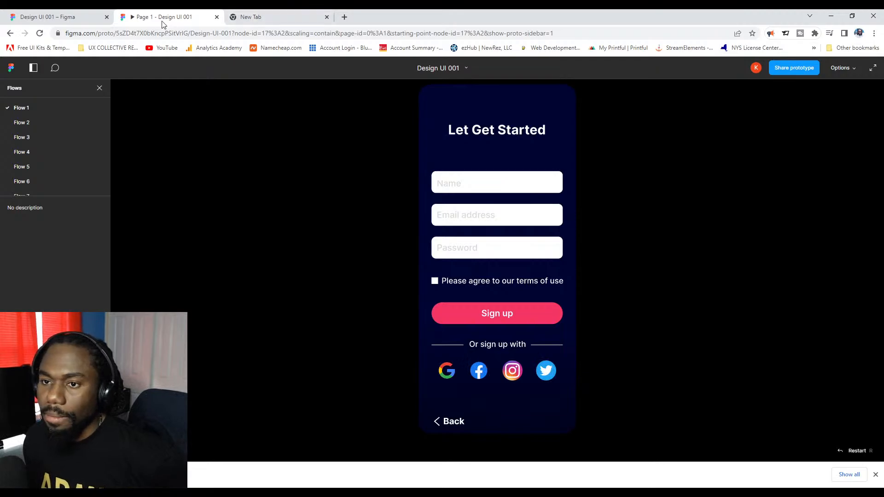
pyautogui.click(217, 17)
pyautogui.click(271, 88)
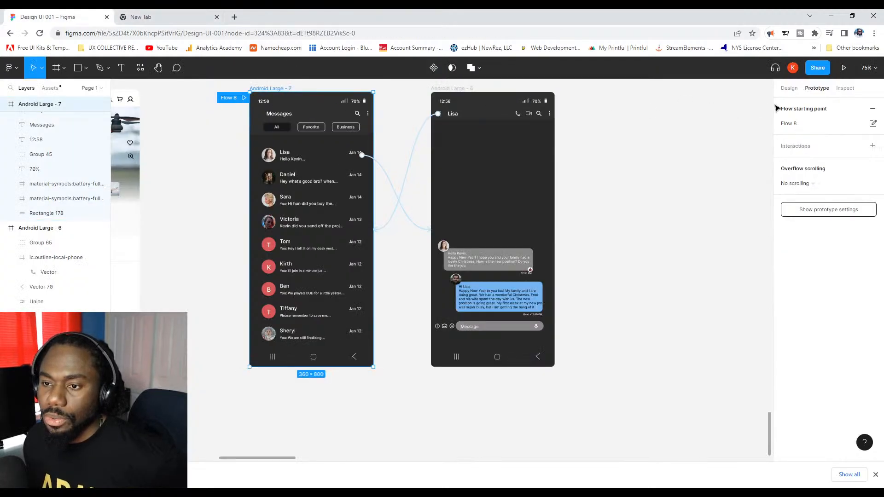
pyautogui.click(841, 67)
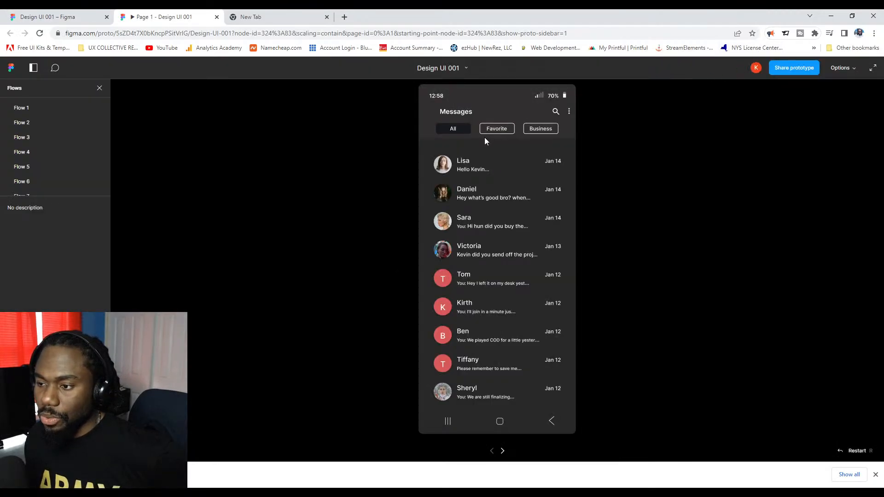
# Test the push transitions by going repeatedly from the first contact row to the conversation and back to the Messages list.
pyautogui.click(464, 166)
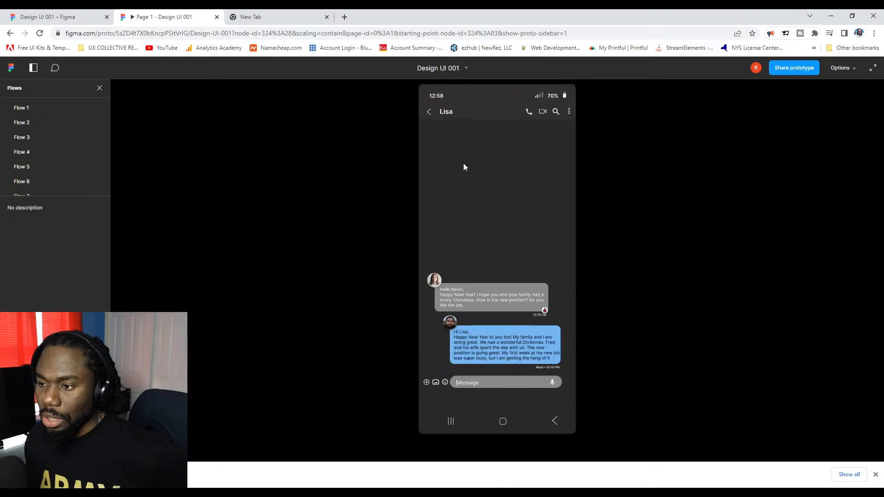
pyautogui.click(431, 112)
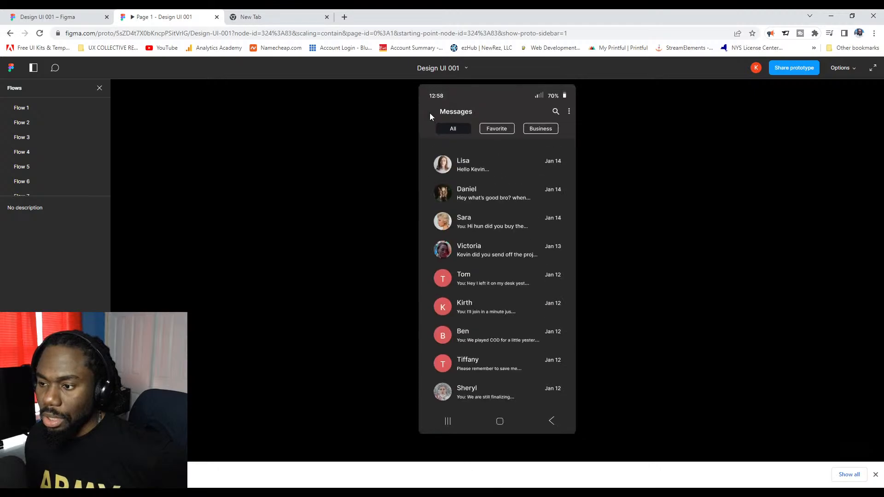
pyautogui.click(462, 165)
pyautogui.click(429, 113)
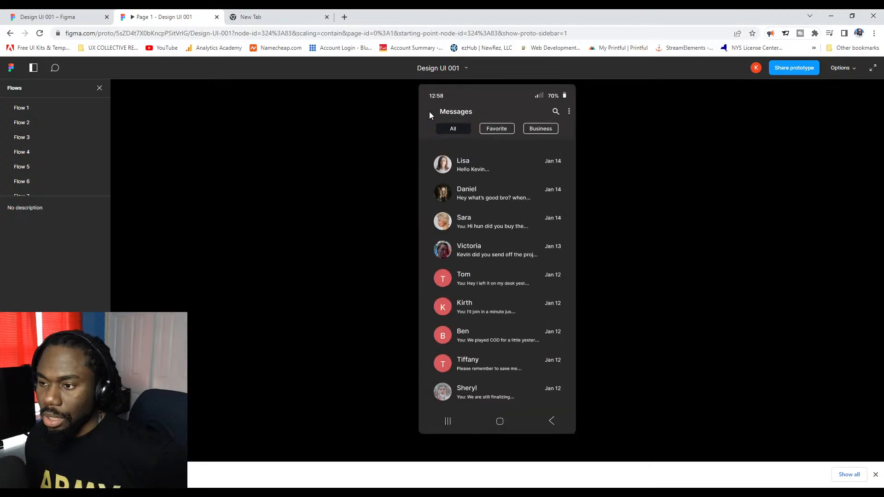
pyautogui.click(461, 165)
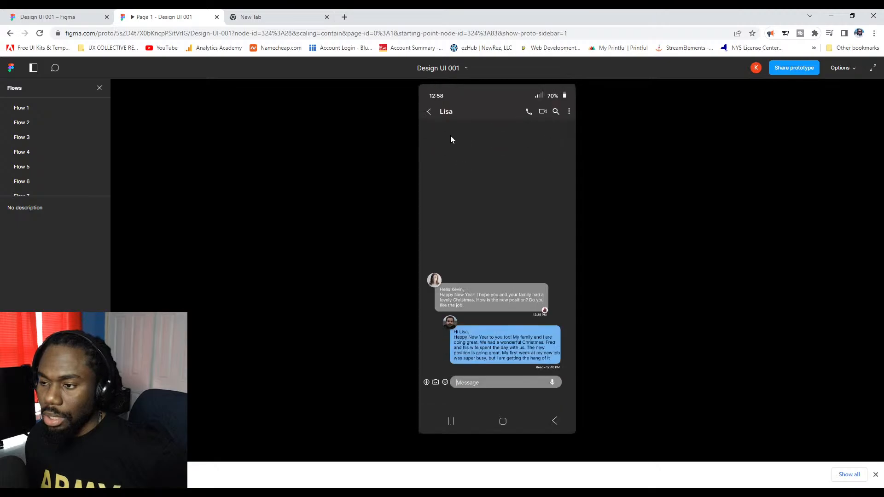
pyautogui.click(430, 114)
pyautogui.click(463, 162)
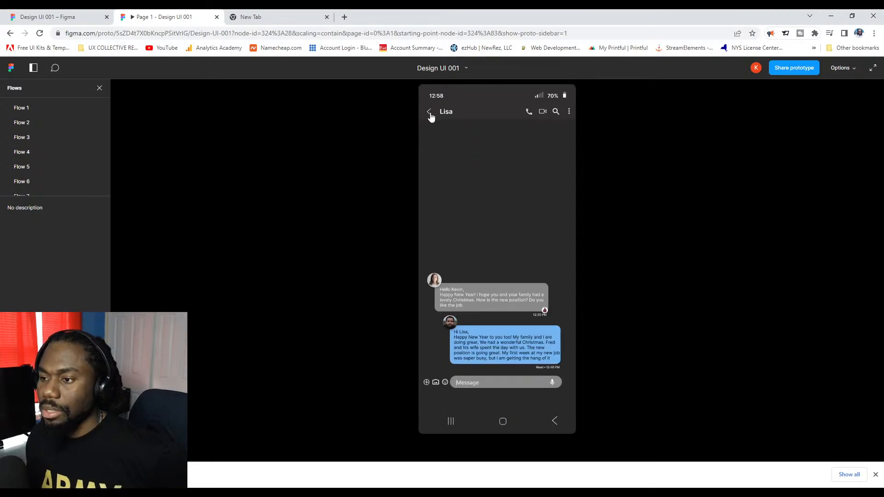
pyautogui.click(430, 113)
pyautogui.click(471, 161)
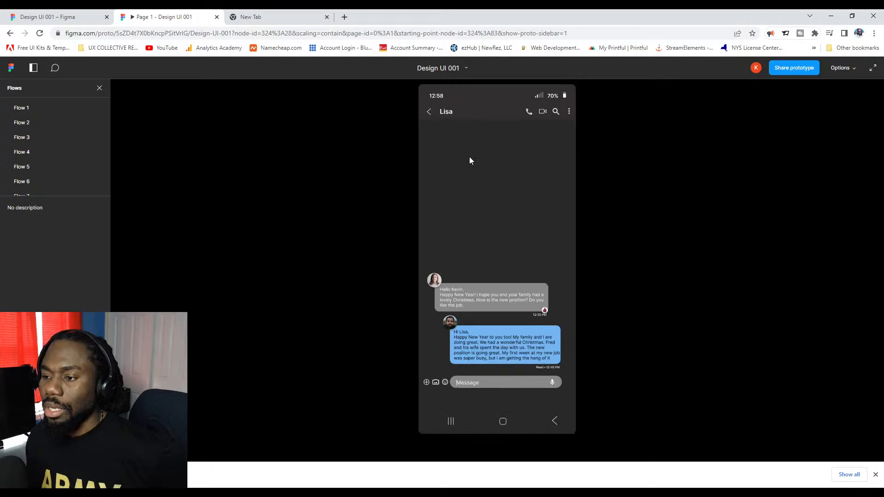
pyautogui.click(430, 114)
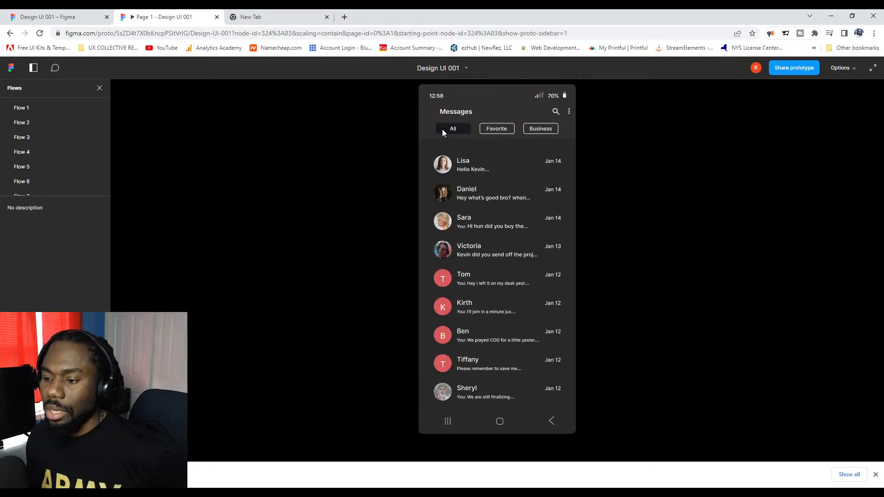
pyautogui.click(467, 172)
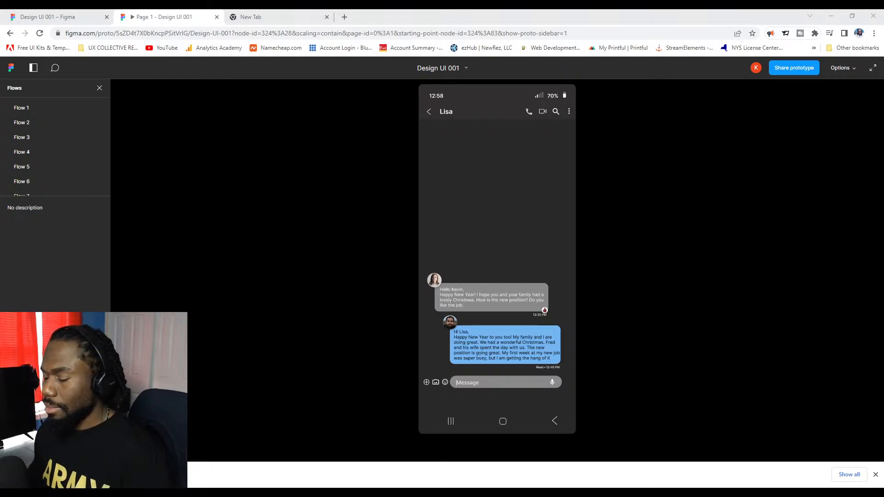
# Return to the design file and raise the top edge of the conversation screen's Message field background to make it 33 high.
pyautogui.click(69, 17)
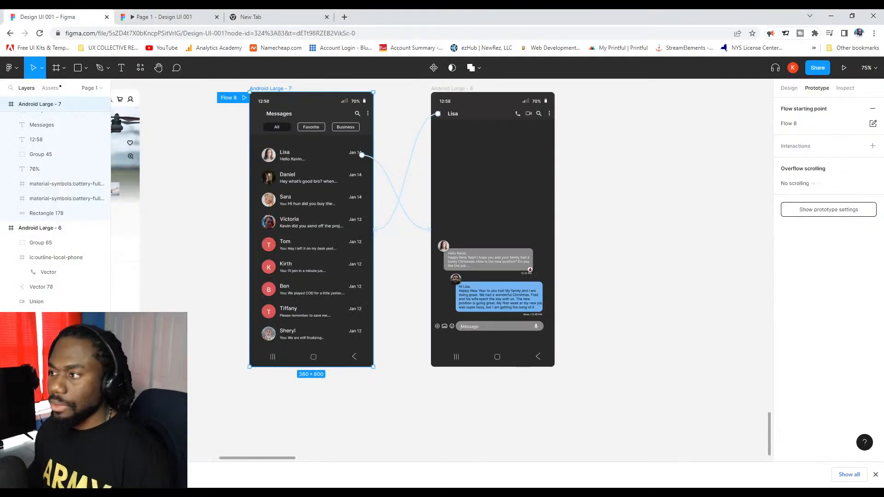
pyautogui.press('Escape')
pyautogui.click(789, 88)
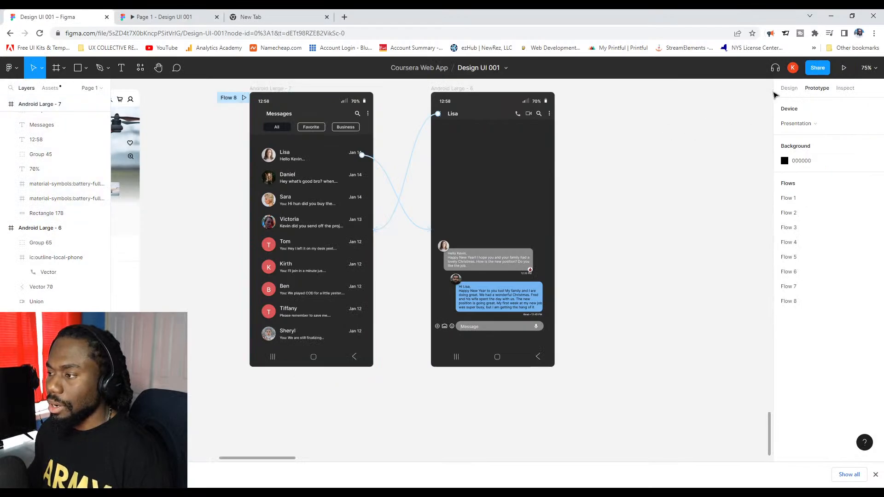
pyautogui.click(497, 363)
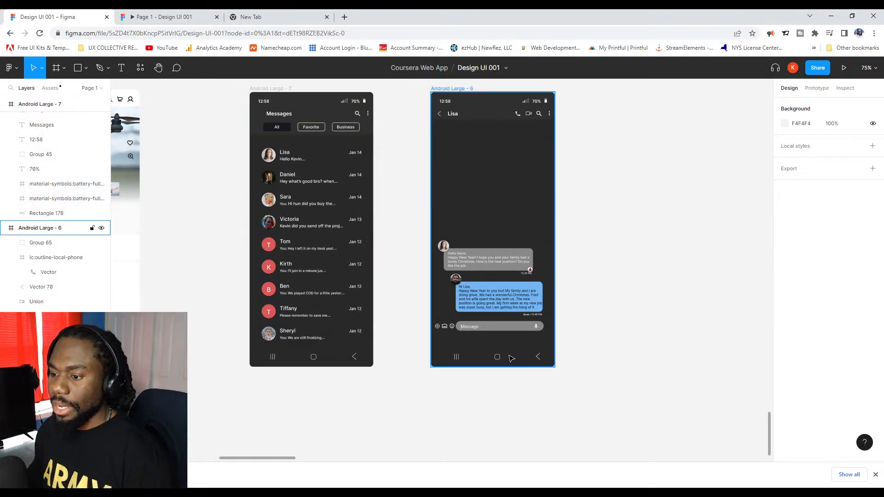
pyautogui.keyDown('ctrl'); pyautogui.scroll(3, 496, 364); pyautogui.keyUp('ctrl')
pyautogui.keyDown('ctrl'); pyautogui.scroll(3, 480, 337); pyautogui.keyUp('ctrl')
pyautogui.click(499, 290)
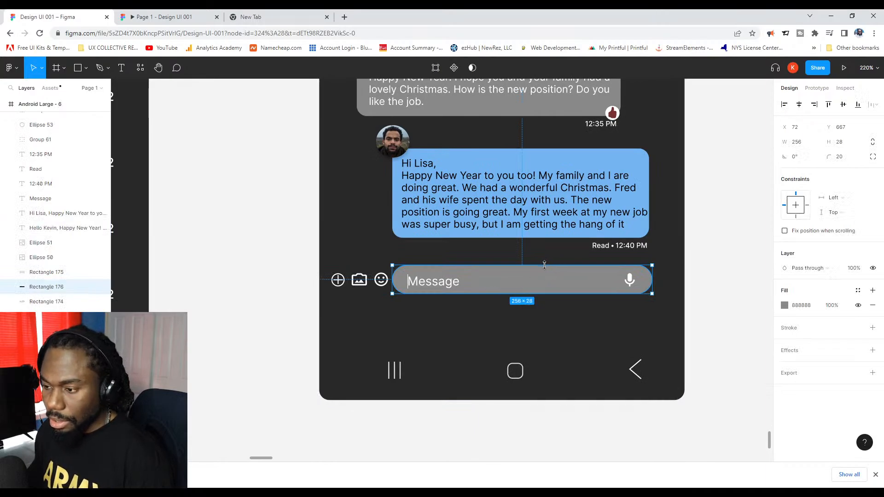
pyautogui.moveTo(545, 264); pyautogui.dragTo(543, 260)
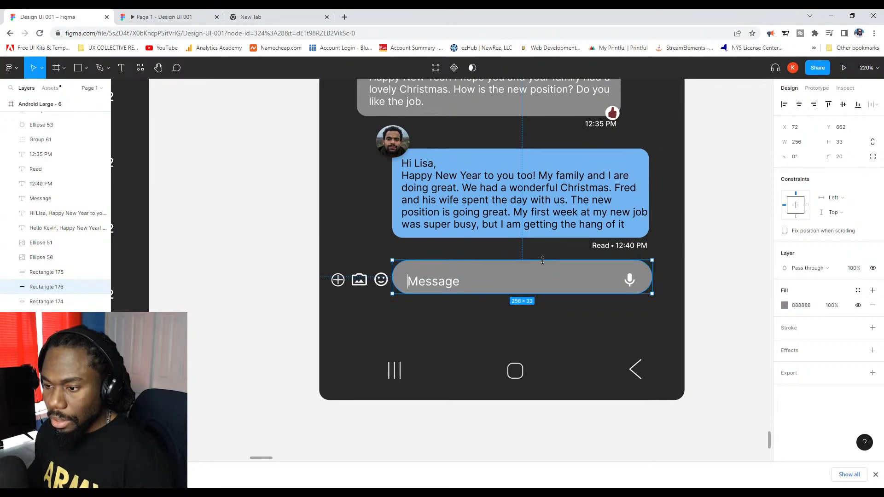
# Nudge the Message field background down 3 px to Y 665 and deselect it.
pyautogui.press('Down')
pyautogui.press('Down')
pyautogui.press('Down')
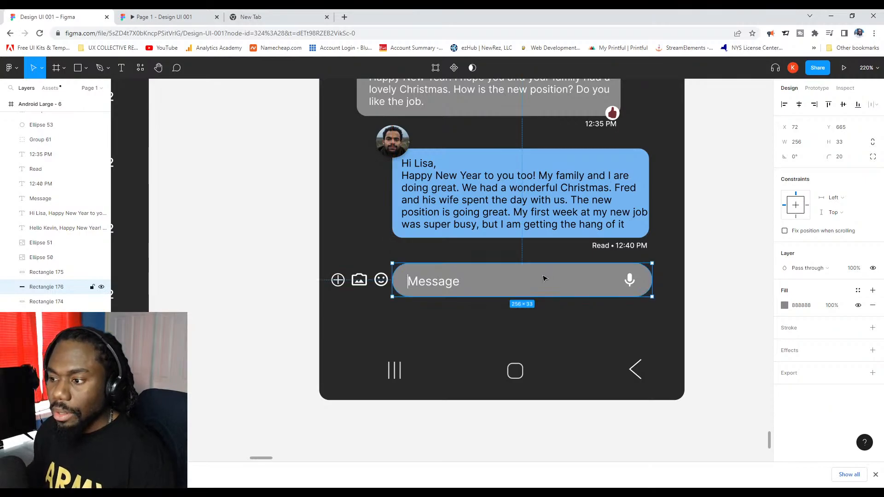
pyautogui.click(716, 254)
# Run the prototype preview from the Messages frame again and open the first contact's conversation to check the taller Message field.
pyautogui.scroll(-5, 717, 255)
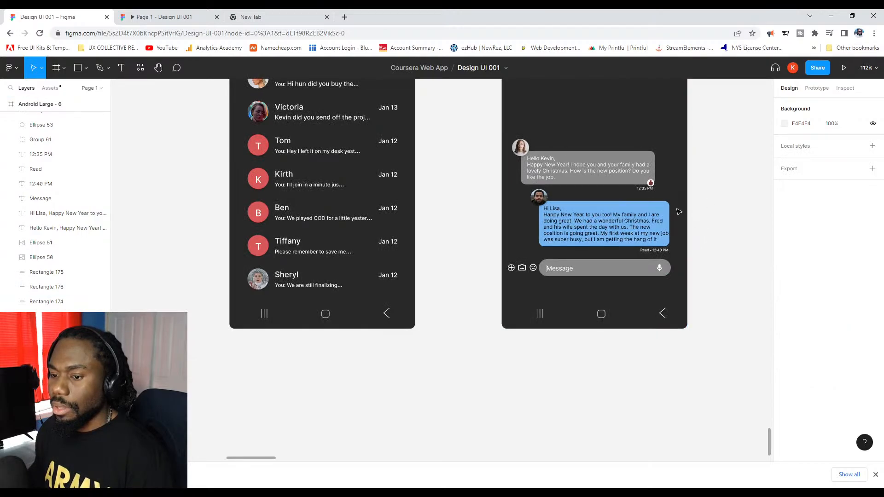
pyautogui.scroll(3, 410, 270)
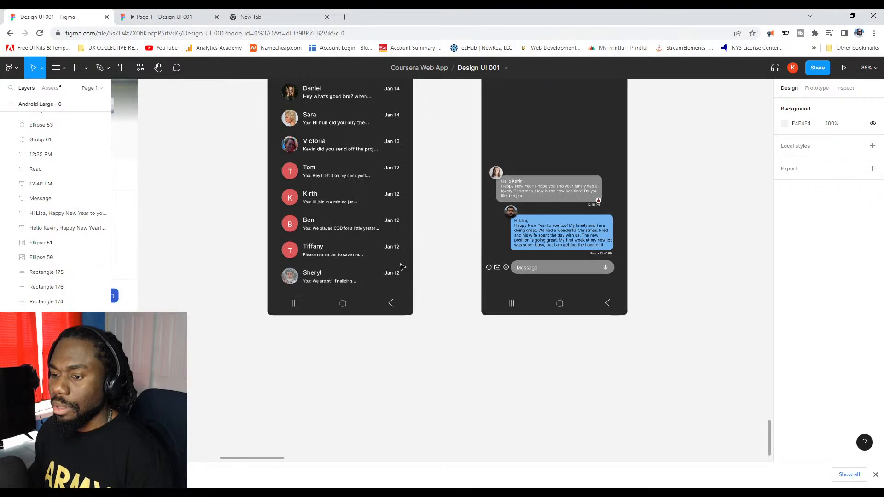
pyautogui.scroll(-2, 395, 270)
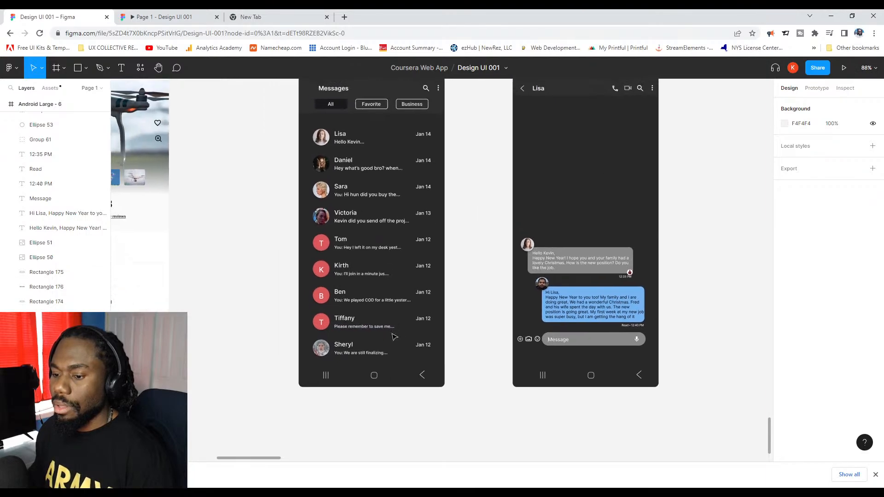
pyautogui.scroll(2, 403, 318)
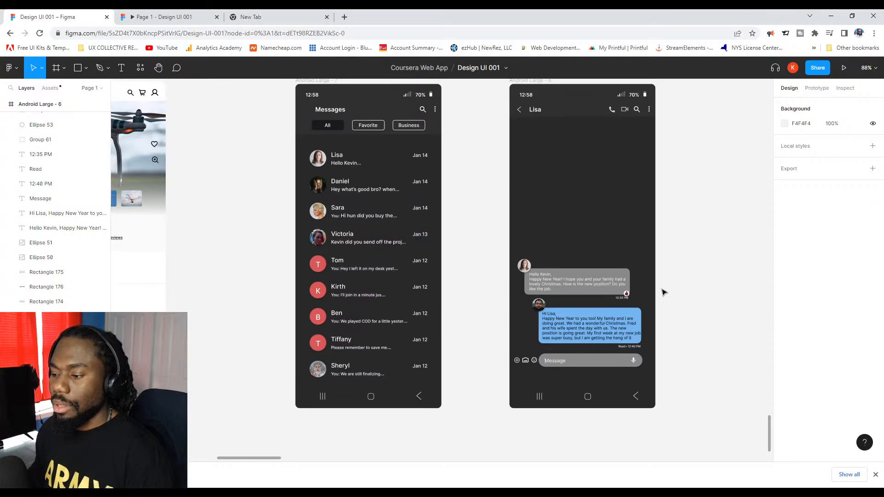
pyautogui.click(818, 90)
pyautogui.click(282, 91)
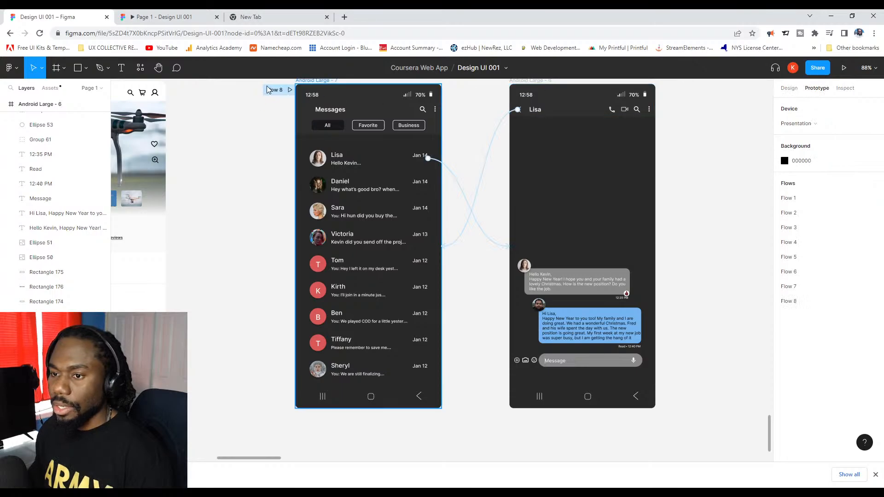
pyautogui.click(844, 68)
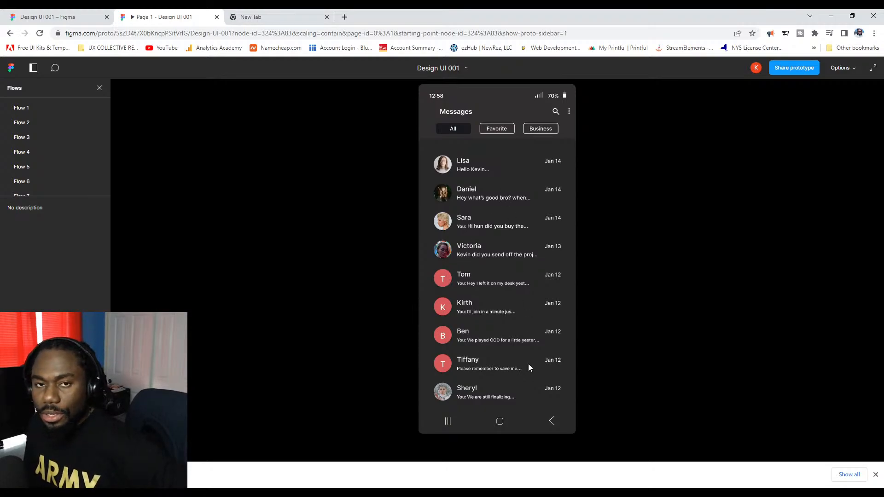
pyautogui.click(479, 170)
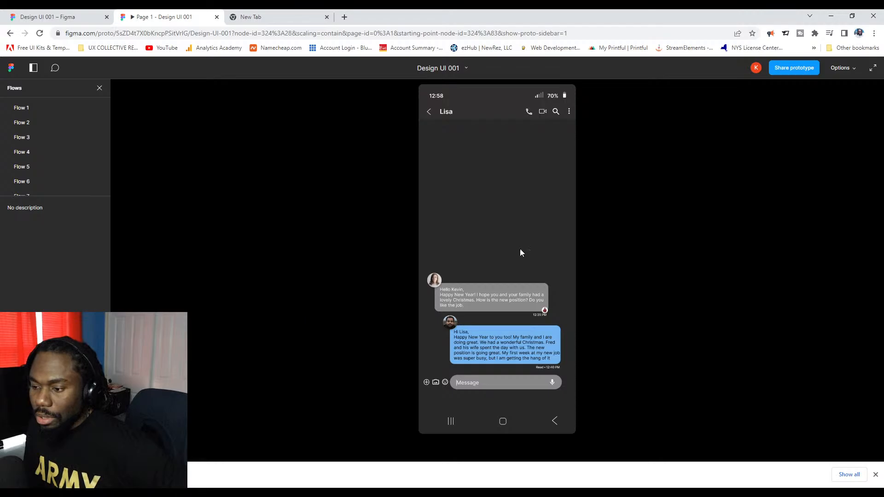
# Return to the design file and focus on the two message bubbles in the conversation screen.
pyautogui.click(68, 14)
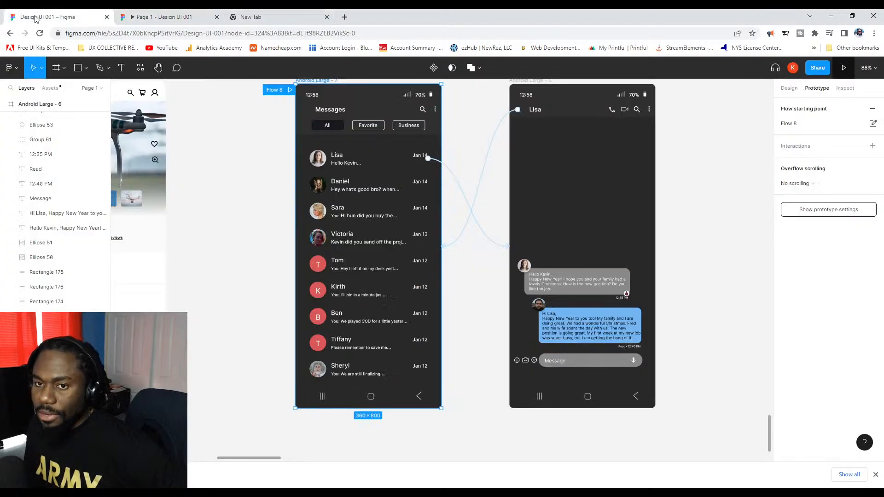
pyautogui.scroll(6, 602, 304)
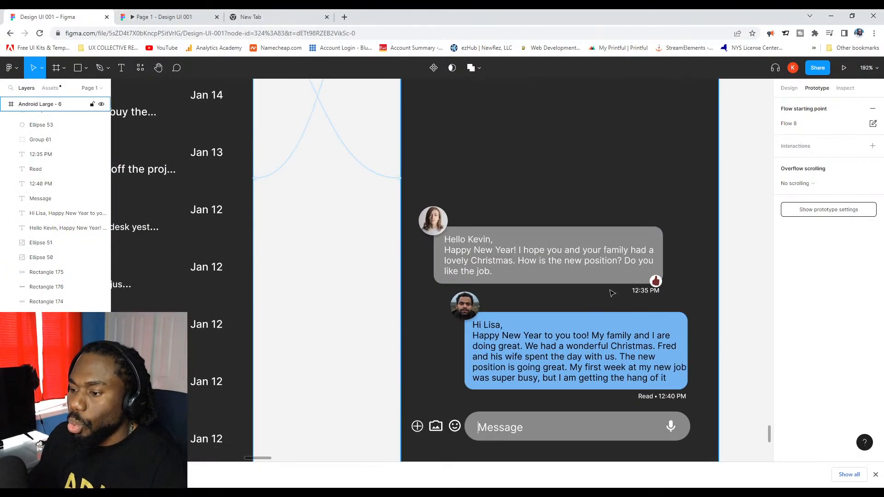
pyautogui.moveTo(730, 293); pyautogui.dragTo(428, 185)
pyautogui.press('Up')
pyautogui.press('Up')
pyautogui.press('Up')
pyautogui.press('Up')
pyautogui.press('Up')
pyautogui.press('Up')
pyautogui.press('Up')
pyautogui.press('Up')
pyautogui.press('Up')
pyautogui.press('Up')
pyautogui.press('Up')
pyautogui.press('Up')
pyautogui.press('Up')
pyautogui.press('Up')
pyautogui.press('Up')
pyautogui.press('Up')
pyautogui.press('Up')
pyautogui.press('Up')
pyautogui.press('Up')
pyautogui.press('Up')
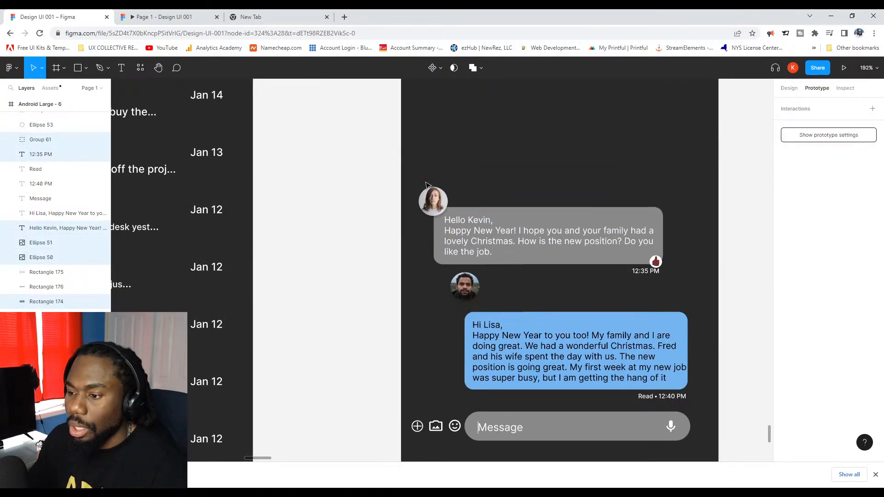
pyautogui.hotkey('ctrl', 'z')
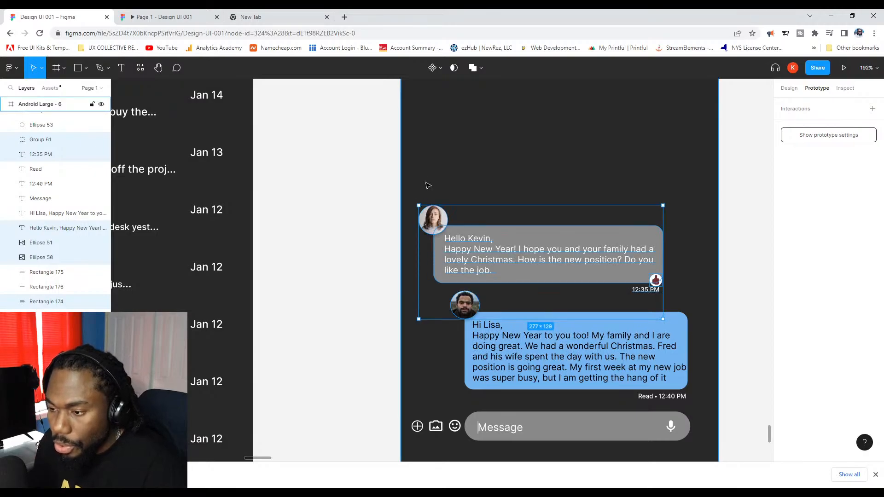
# Try to move the received message upward together with its avatar, reaction and time label, leaving the reply in place.
pyautogui.moveTo(715, 293); pyautogui.dragTo(515, 217)
pyautogui.click(789, 88)
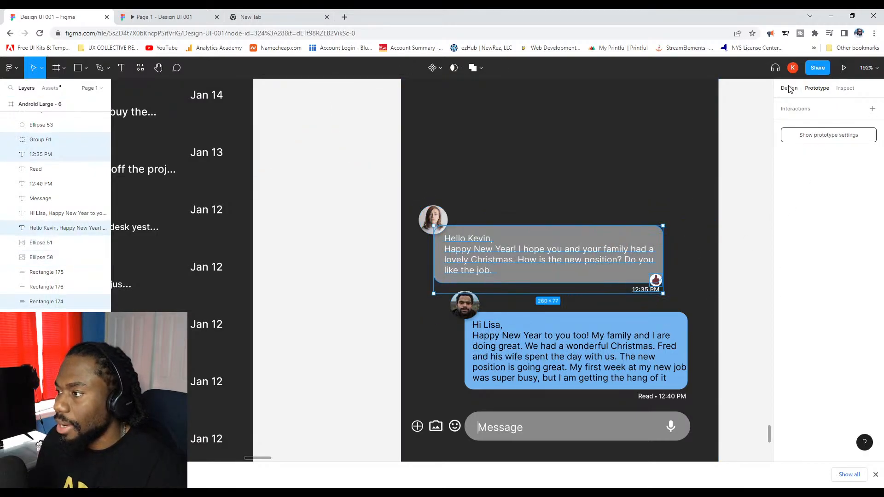
pyautogui.click(716, 220)
pyautogui.moveTo(732, 288); pyautogui.dragTo(417, 166)
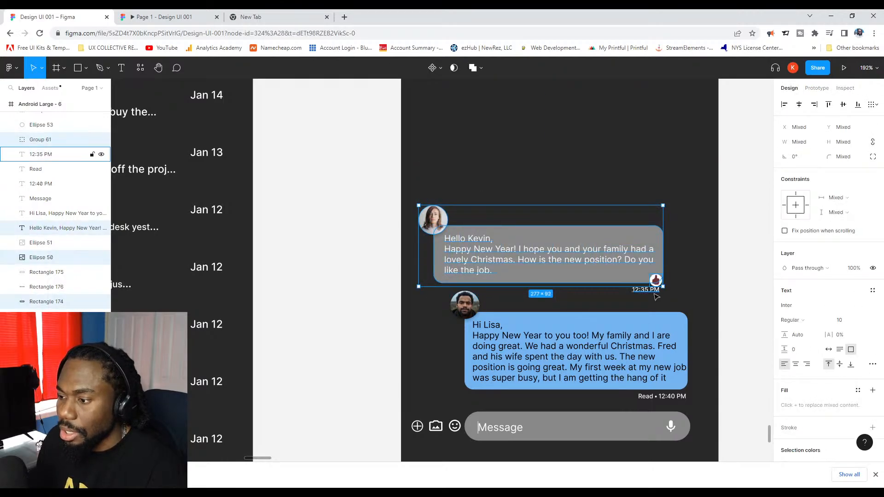
pyautogui.keyDown('shift'); pyautogui.click(651, 292); pyautogui.keyUp('shift')
pyautogui.press('Up')
pyautogui.press('Up')
pyautogui.press('Up')
pyautogui.press('Up')
pyautogui.press('Up')
pyautogui.press('Up')
pyautogui.press('Up')
pyautogui.press('Up')
pyautogui.press('Up')
pyautogui.press('Up')
pyautogui.press('Up')
pyautogui.press('Up')
pyautogui.press('Up')
pyautogui.press('Up')
pyautogui.press('Up')
pyautogui.press('Up')
pyautogui.press('Up')
pyautogui.press('Up')
pyautogui.press('Up')
pyautogui.press('Up')
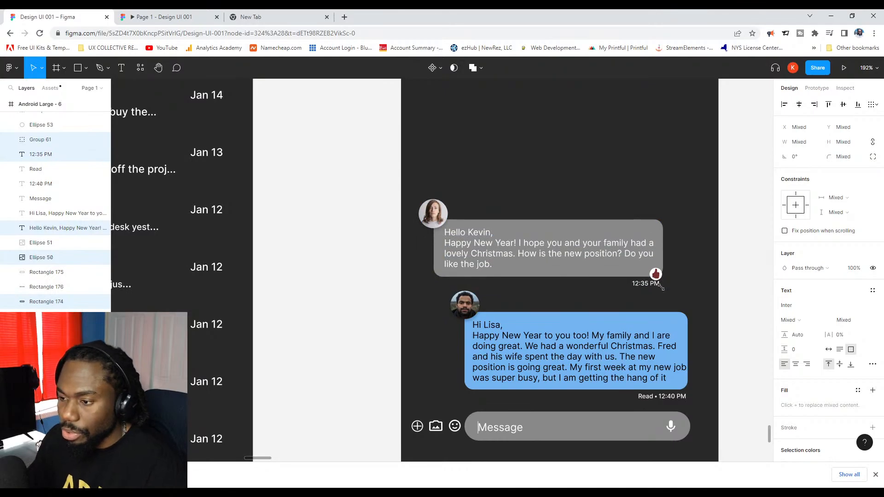
pyautogui.press('Up')
pyautogui.press('Up')
pyautogui.press('Up')
pyautogui.press('Up')
pyautogui.press('Up')
pyautogui.press('Up')
pyautogui.press('Up')
pyautogui.press('Up')
pyautogui.press('Up')
pyautogui.press('Up')
pyautogui.press('Up')
pyautogui.press('Up')
pyautogui.press('Up')
pyautogui.press('Up')
pyautogui.press('Up')
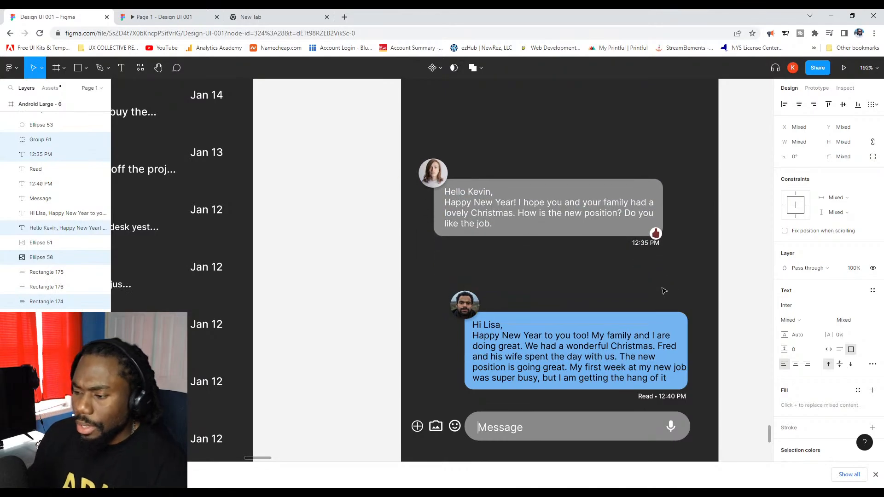
# Widen the blue reply bubble to 256 and undo both this resize and the received message's upward move.
pyautogui.click(656, 321)
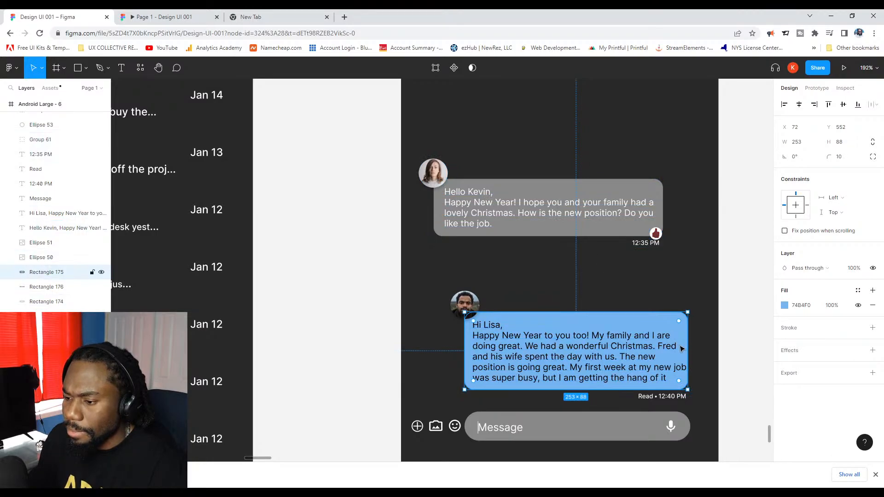
pyautogui.moveTo(687, 345); pyautogui.dragTo(691, 345)
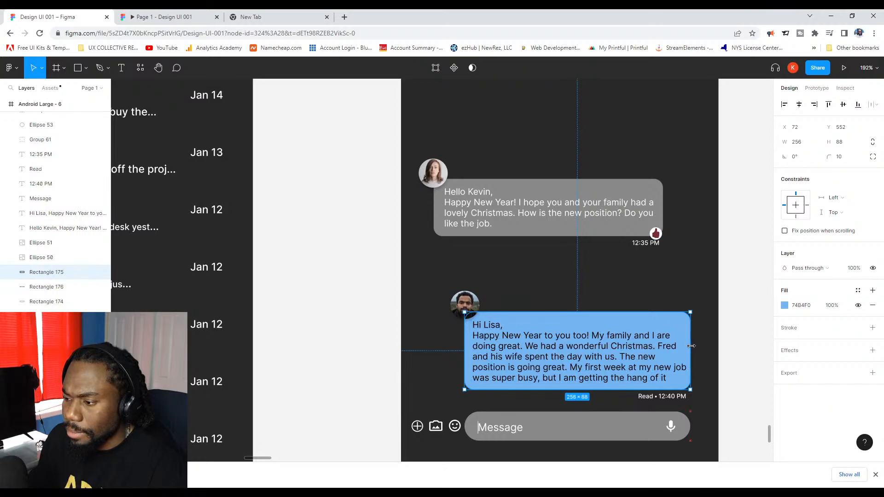
pyautogui.scroll(-2, 695, 408)
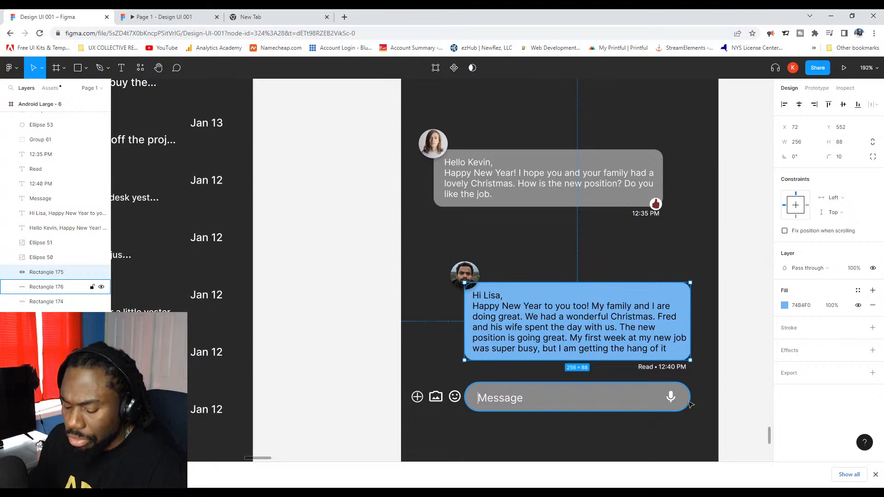
pyautogui.hotkey('ctrl', 'z')
pyautogui.hotkey('ctrl', 'z')
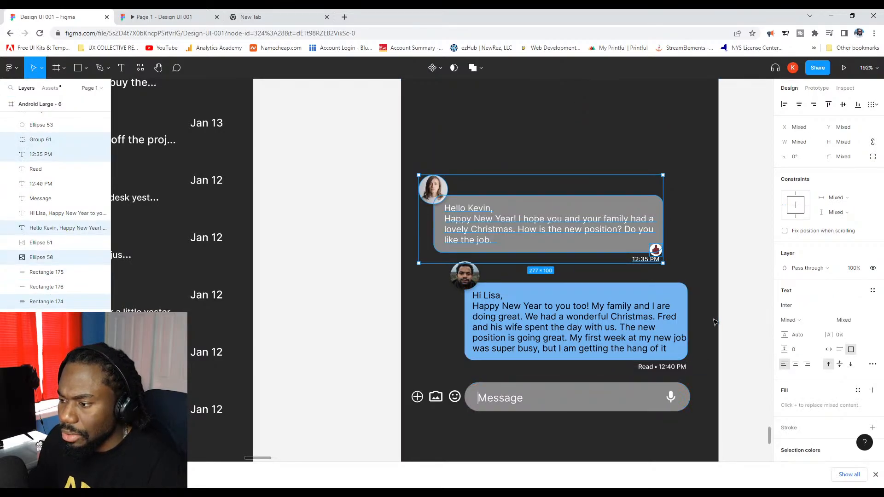
# Widen the blue reply bubble to 260 and shift the Message field with its icons right so their right edges align.
pyautogui.click(686, 302)
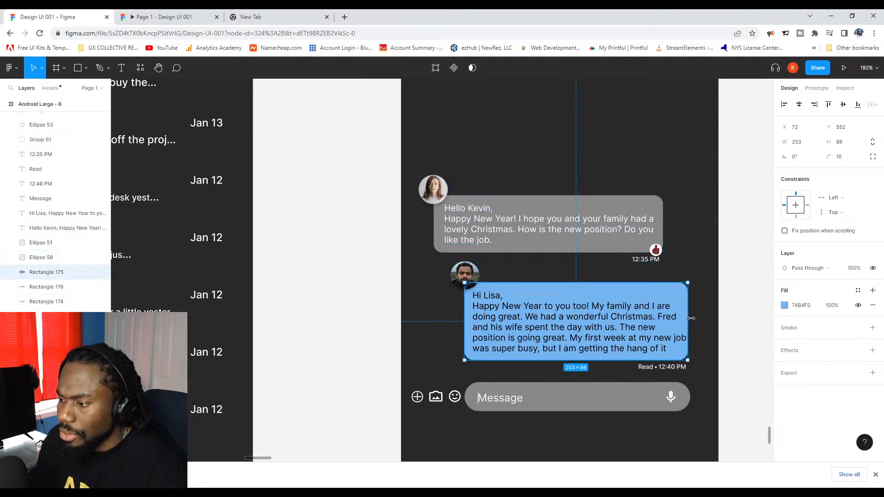
pyautogui.moveTo(689, 318); pyautogui.dragTo(694, 318)
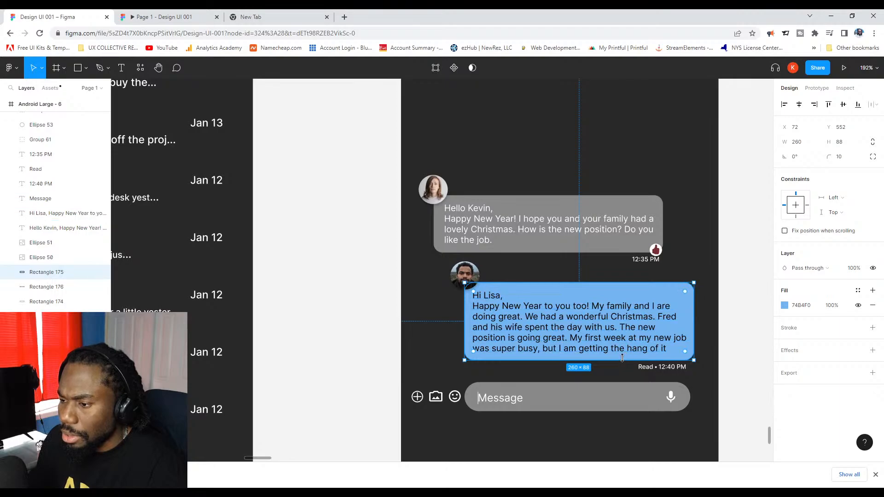
pyautogui.moveTo(719, 418); pyautogui.dragTo(408, 379)
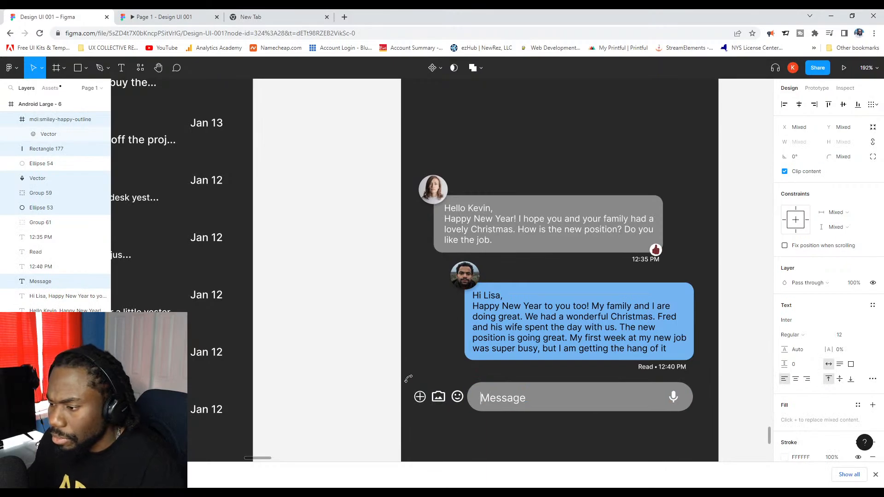
pyautogui.moveTo(408, 379); pyautogui.dragTo(407, 383)
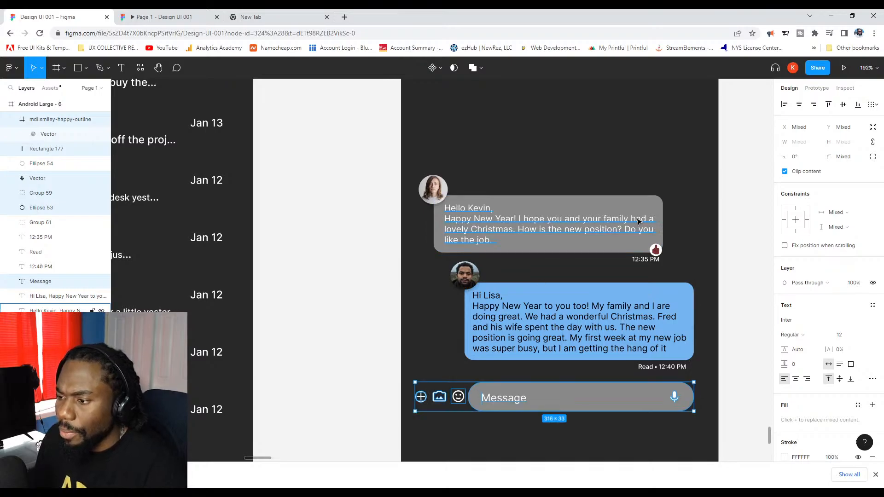
pyautogui.click(730, 197)
# Darken the fill of the conversation's Message field background to 4E4E4E.
pyautogui.scroll(-5, 579, 307)
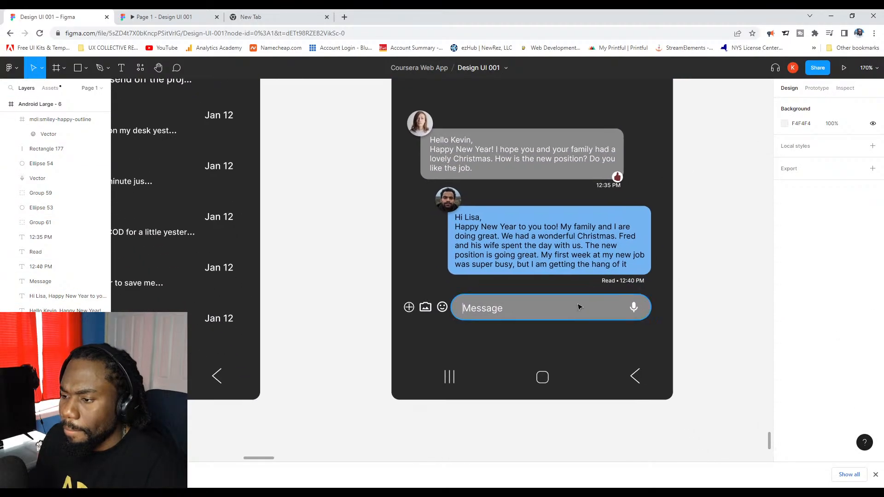
pyautogui.doubleClick(580, 307)
pyautogui.click(784, 305)
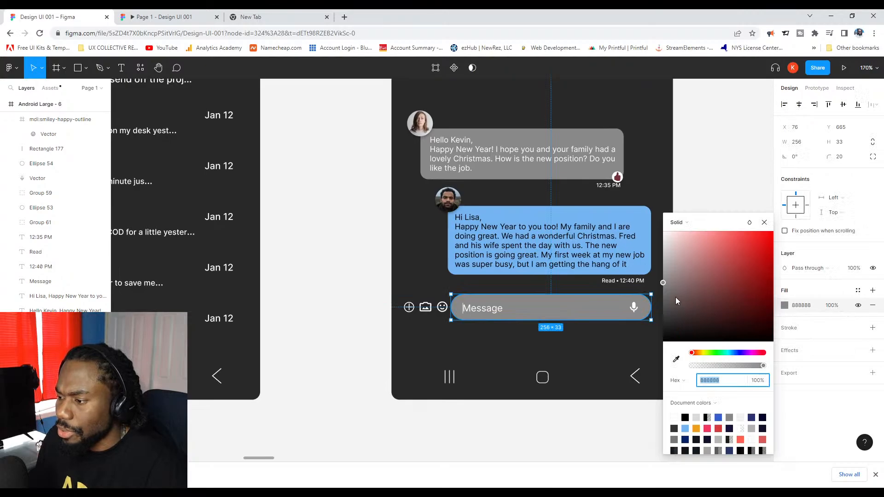
pyautogui.moveTo(663, 283); pyautogui.dragTo(663, 312)
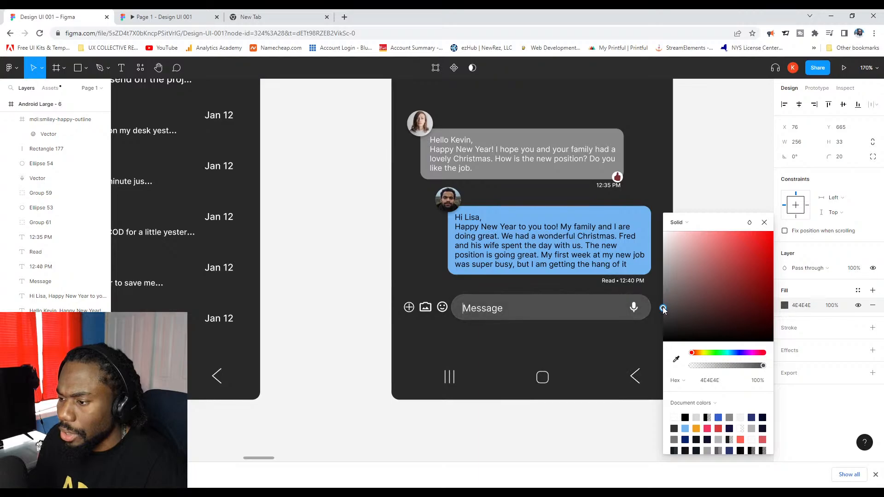
pyautogui.click(725, 154)
# Review the Messages list and the conversation screen side by side, including the recoloured Message field.
pyautogui.scroll(-5, 719, 269)
pyautogui.scroll(1, 718, 269)
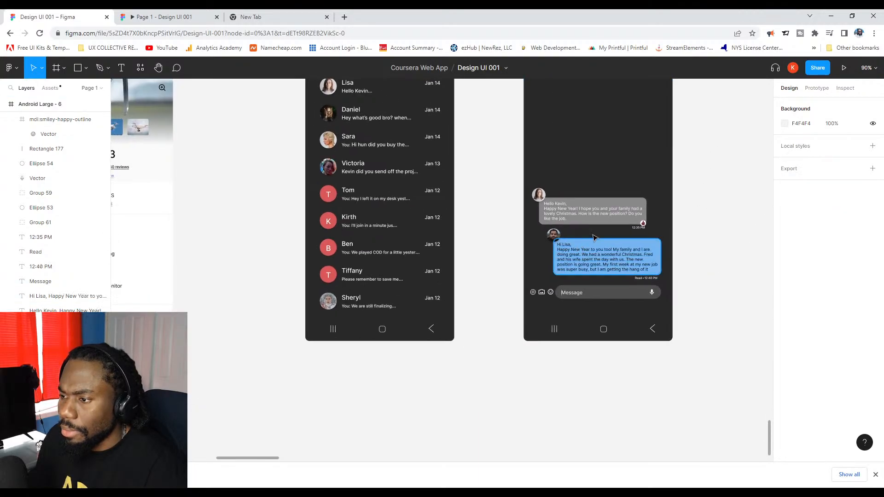
pyautogui.scroll(2, 654, 200)
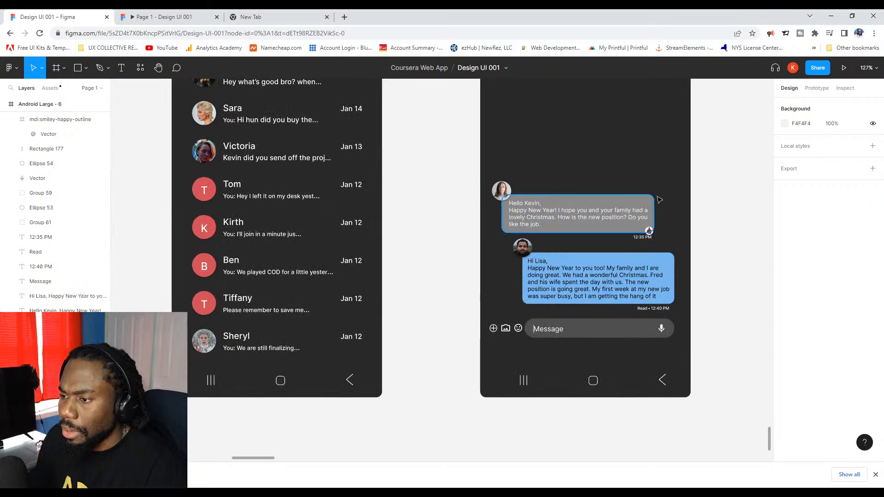
pyautogui.scroll(2, 640, 205)
pyautogui.scroll(-3, 646, 231)
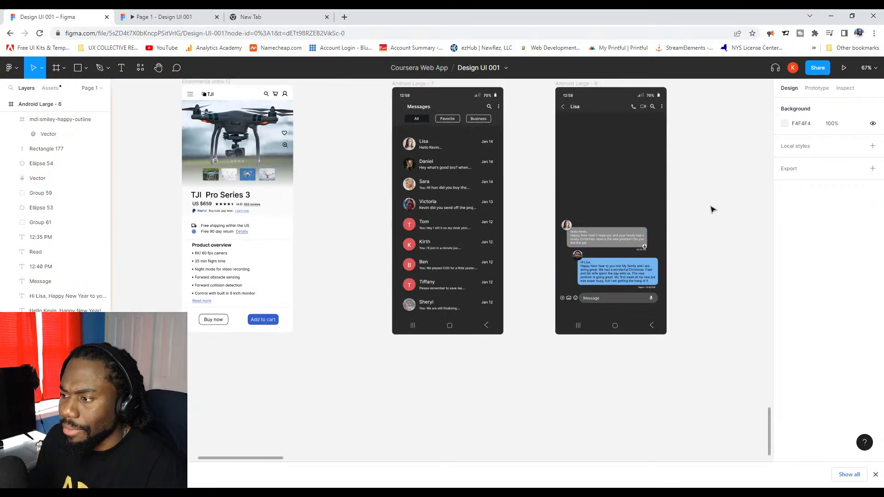
pyautogui.scroll(2, 711, 207)
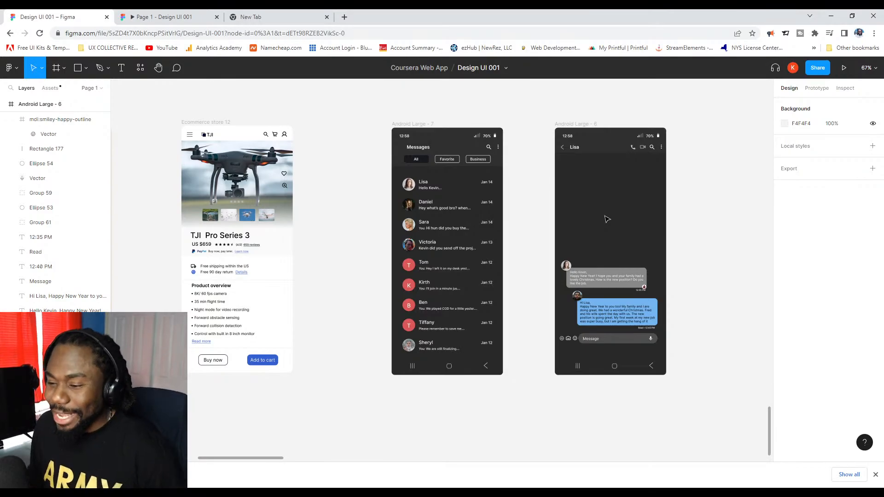
pyautogui.scroll(5, 519, 229)
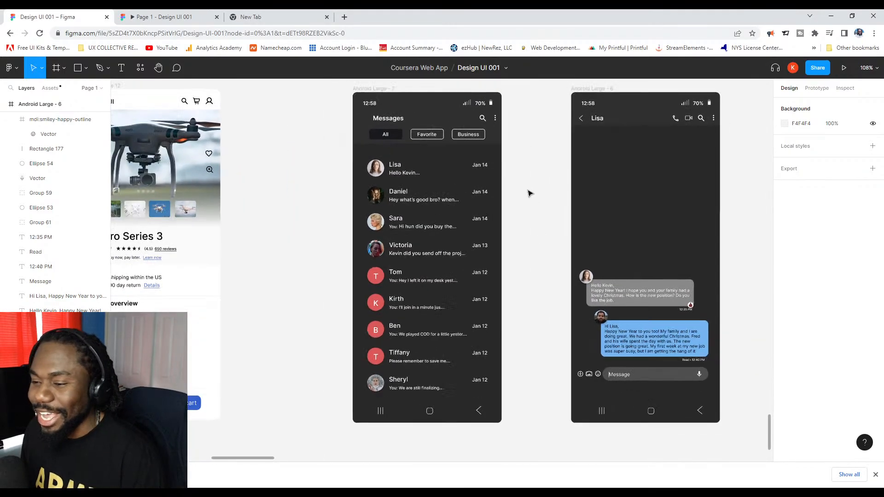
# Group all contact rows of the Messages list, with their avatars, previews and dates.
pyautogui.scroll(-2, 529, 192)
pyautogui.moveTo(488, 355); pyautogui.dragTo(302, 121)
pyautogui.rightClick(343, 130)
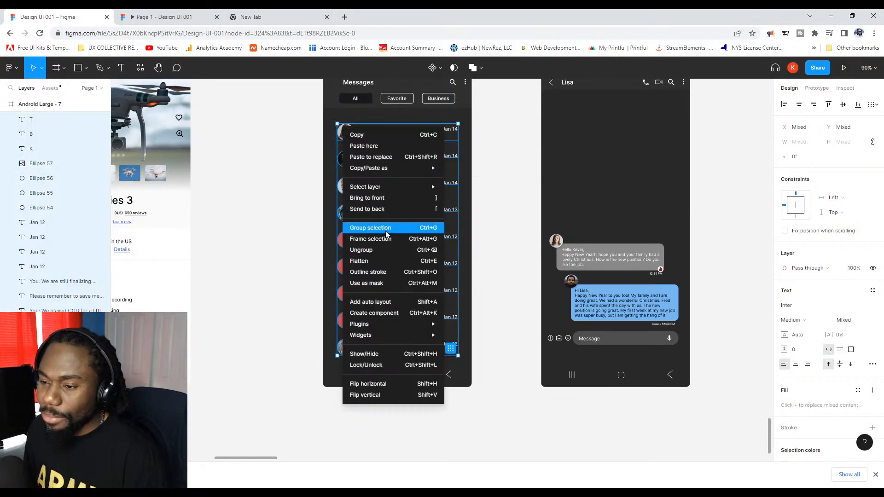
pyautogui.click(386, 229)
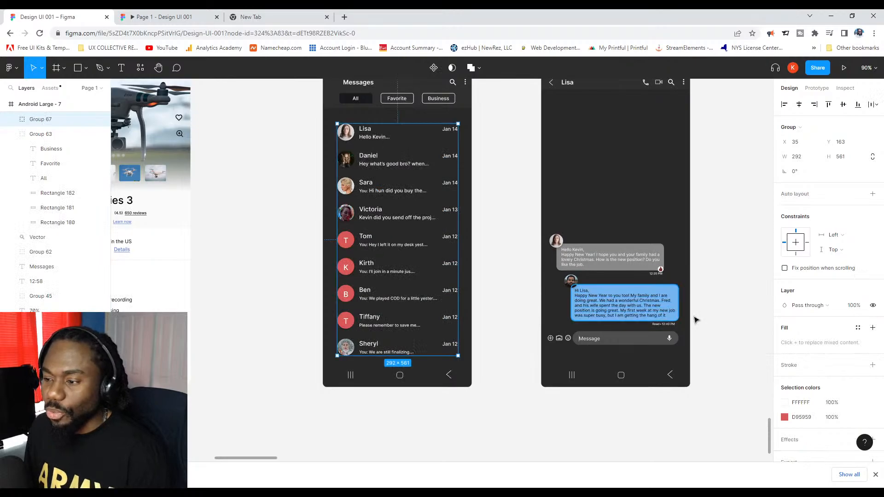
# Group the conversation's two messages together with the Message field and its icons, and deselect the group.
pyautogui.scroll(1, 710, 314)
pyautogui.moveTo(697, 372); pyautogui.dragTo(506, 251)
pyautogui.rightClick(566, 274)
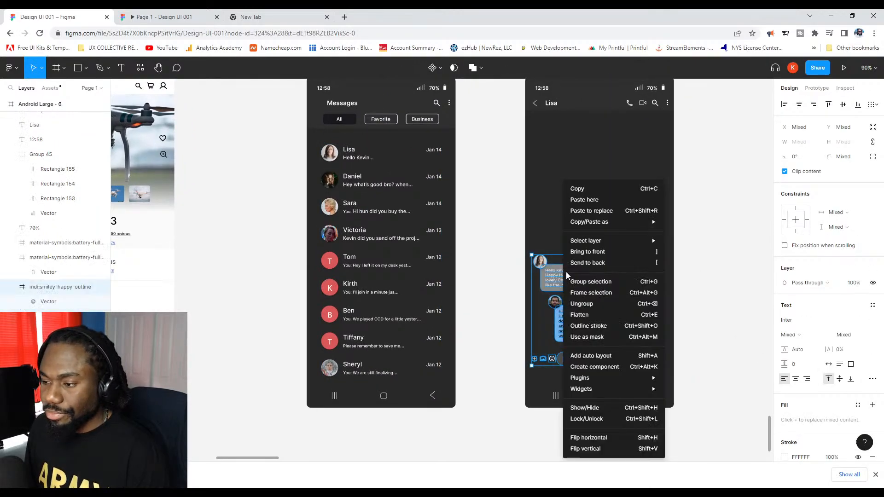
pyautogui.click(590, 282)
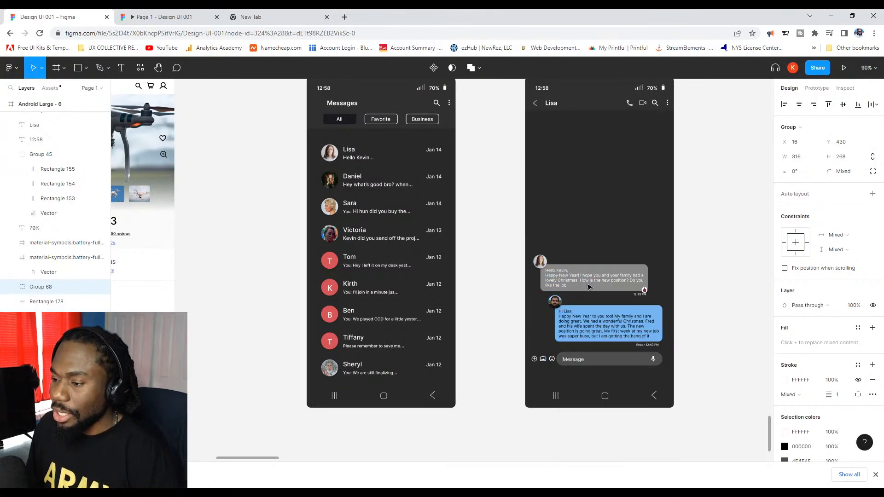
pyautogui.click(705, 233)
pyautogui.scroll(-5, 704, 233)
pyautogui.scroll(1, 601, 240)
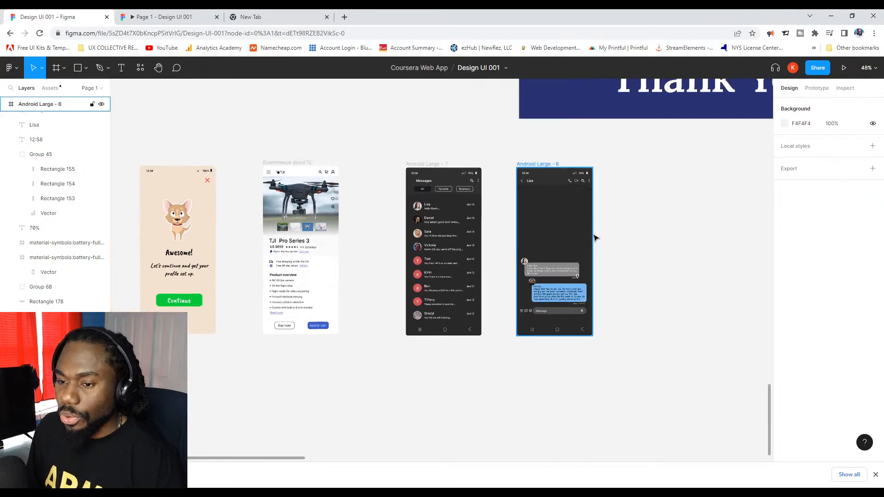
pyautogui.scroll(-1, 595, 236)
pyautogui.scroll(-1, 546, 237)
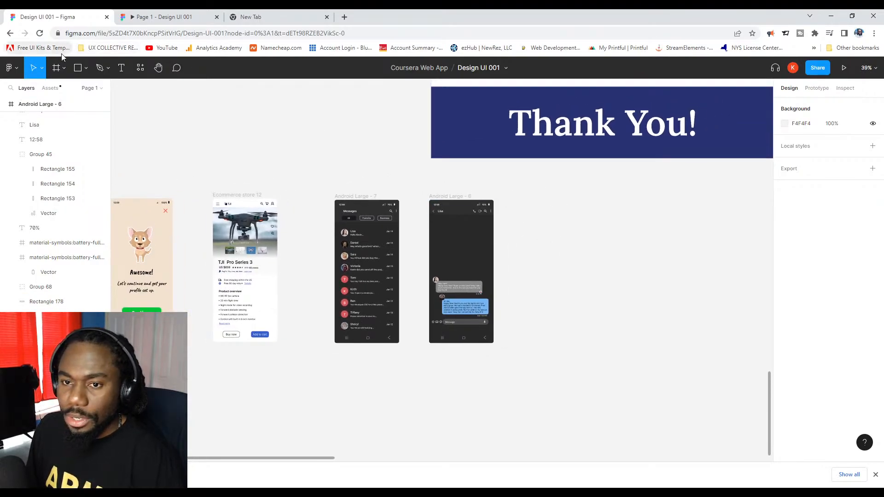
pyautogui.click(77, 68)
pyautogui.moveTo(508, 186); pyautogui.dragTo(697, 366)
pyautogui.press('Escape')
pyautogui.click(257, 197)
pyautogui.moveTo(258, 198); pyautogui.dragTo(454, 205)
pyautogui.press('Escape')
pyautogui.click(369, 197)
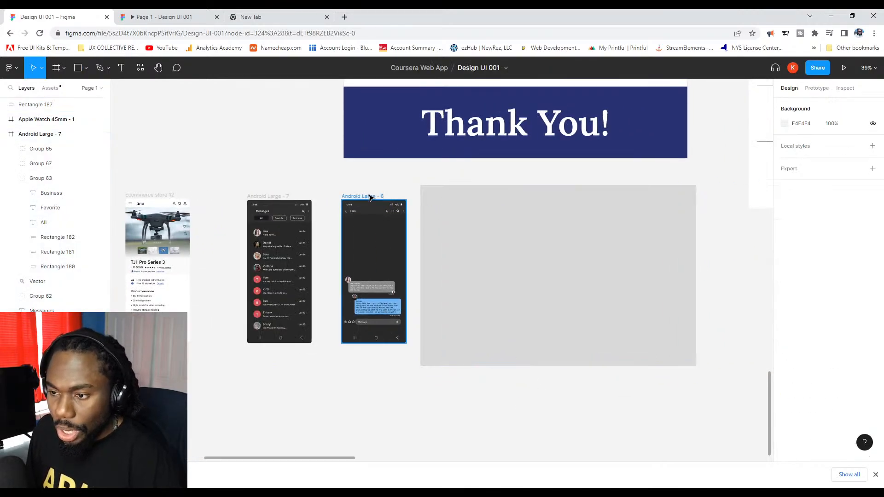
pyautogui.click(350, 197)
pyautogui.keyDown('shift'); pyautogui.click(293, 197); pyautogui.keyUp('shift')
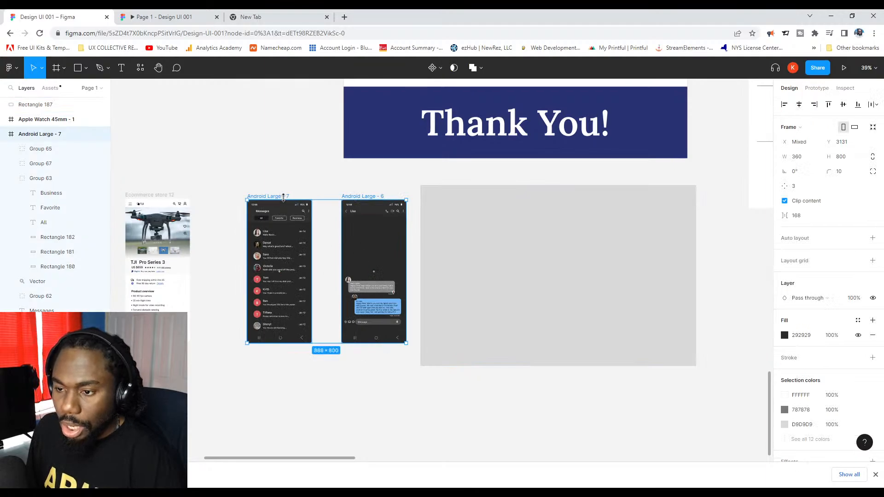
pyautogui.moveTo(284, 199); pyautogui.dragTo(265, 197)
pyautogui.click(424, 190)
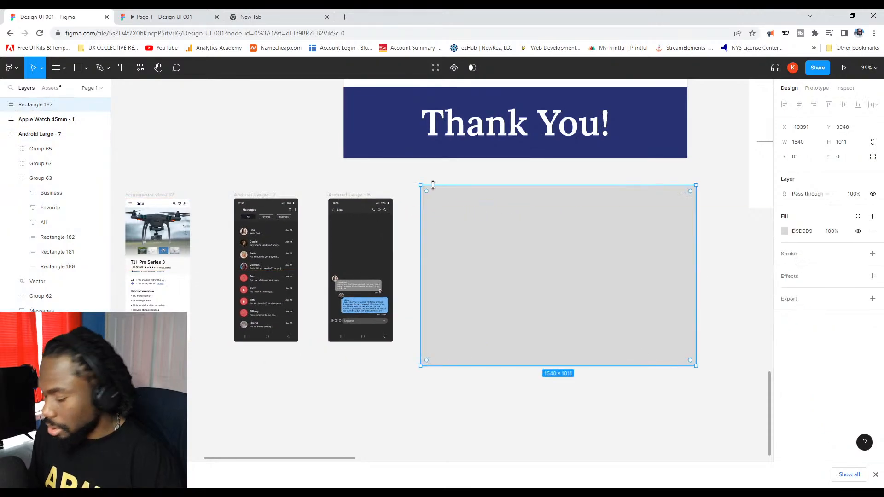
pyautogui.press('Delete')
# Draw a frame about 1494 by 876 beside the two phone screens and move both screens into it.
pyautogui.click(58, 71)
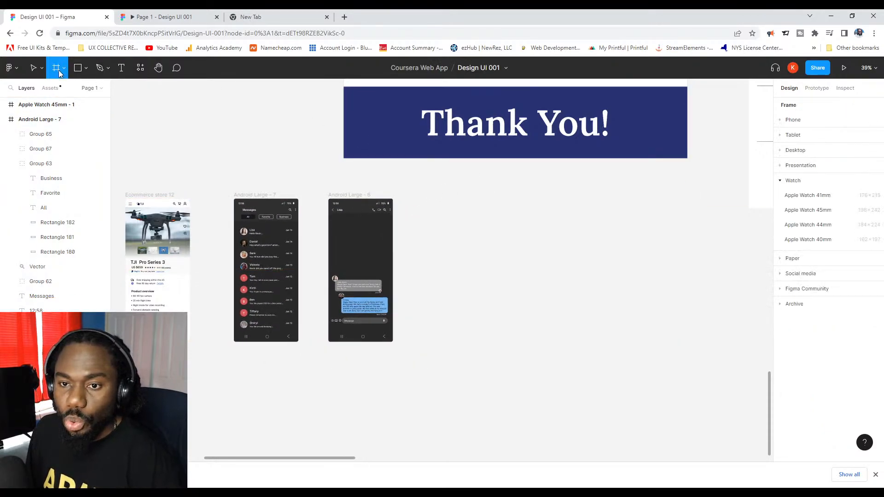
pyautogui.moveTo(466, 198); pyautogui.dragTo(733, 355)
pyautogui.moveTo(418, 367); pyautogui.dragTo(543, 203)
# Rename the frame holding the two phone screens to "Direct Messaging".
pyautogui.doubleClick(477, 195)
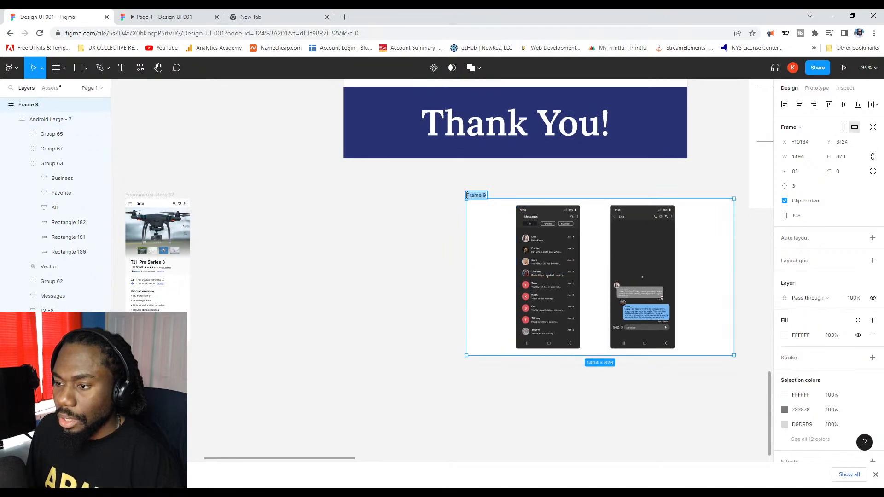
pyautogui.write('E')
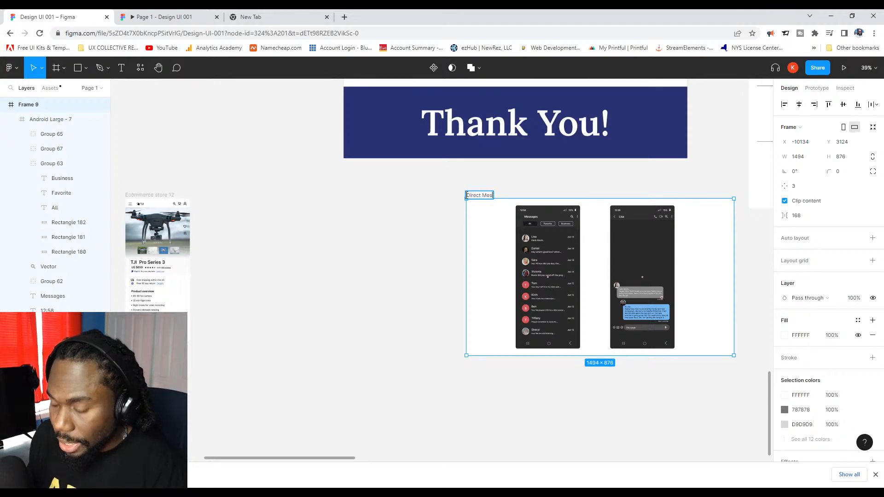
pyautogui.write('irect Messaging')
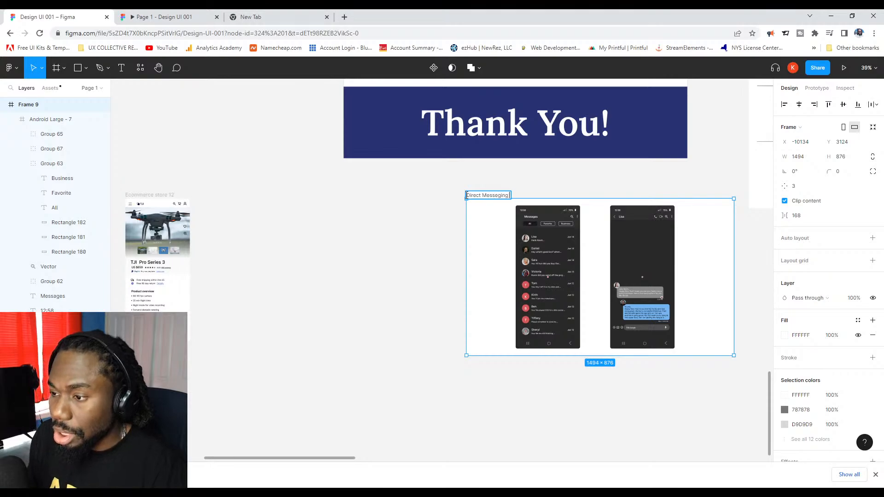
pyautogui.scroll(3, 518, 197)
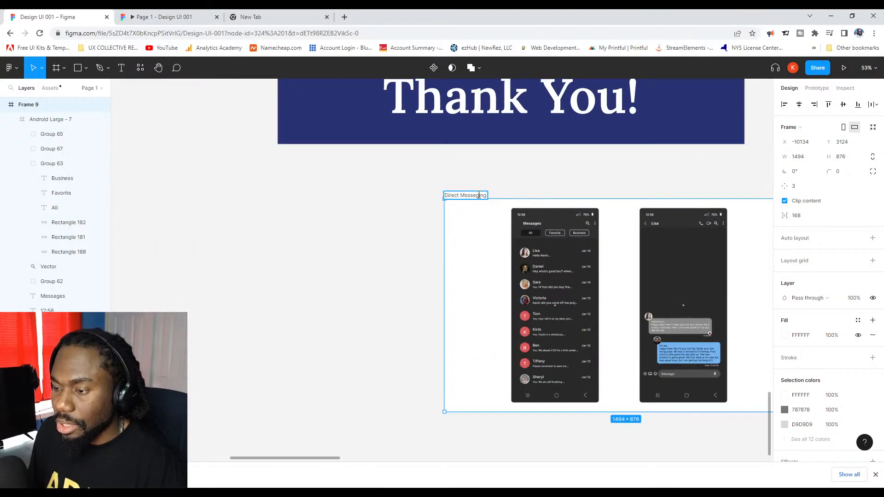
pyautogui.click(389, 217)
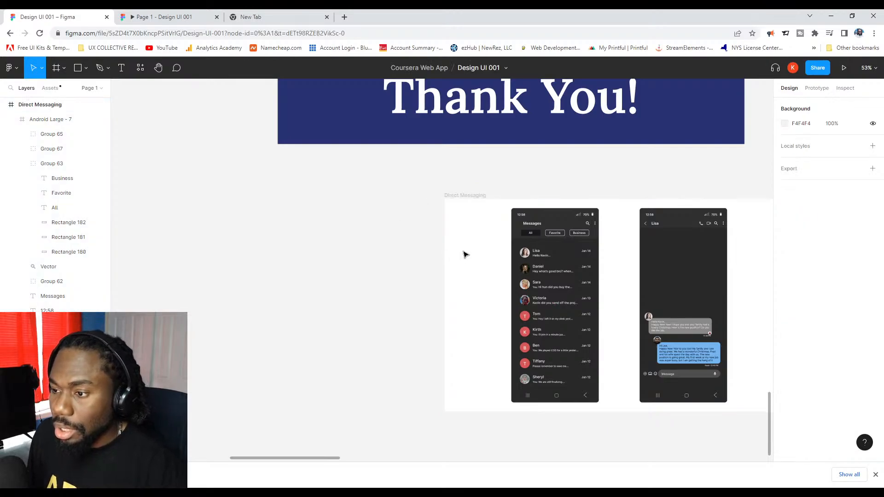
# Set the Direct Messaging frame's white fill to 0% opacity.
pyautogui.scroll(-4, 460, 207)
pyautogui.click(458, 199)
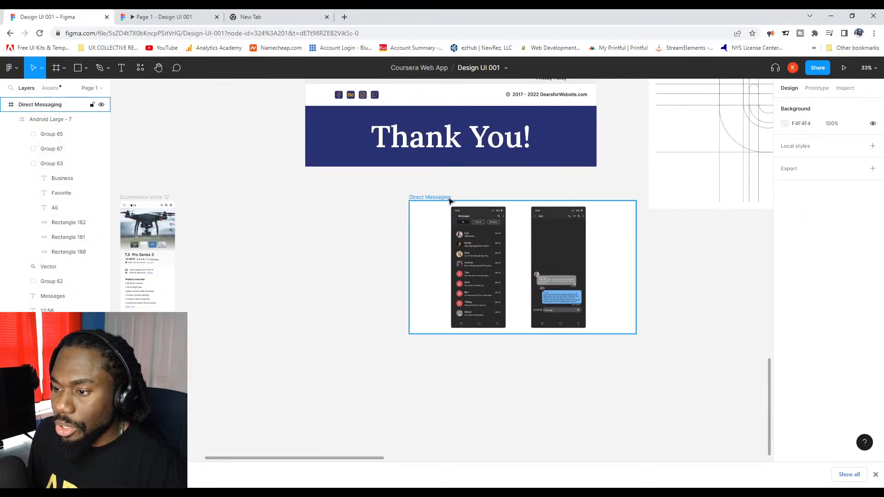
pyautogui.click(785, 337)
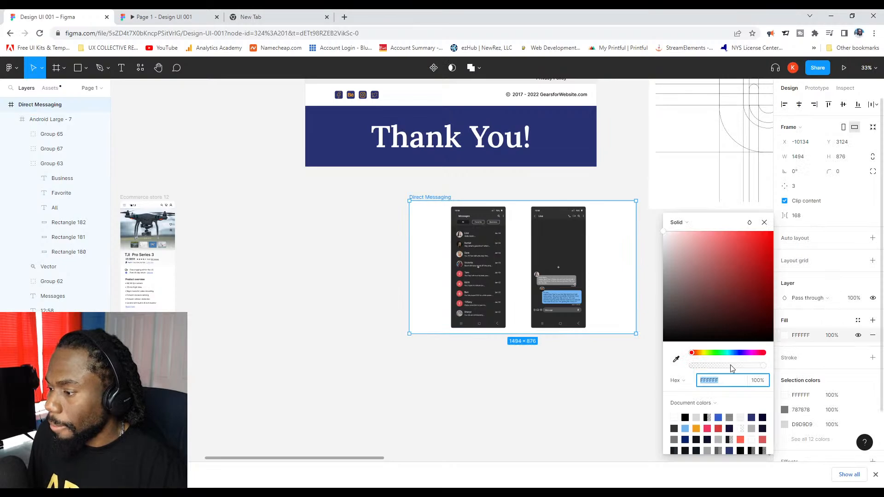
pyautogui.click(420, 350)
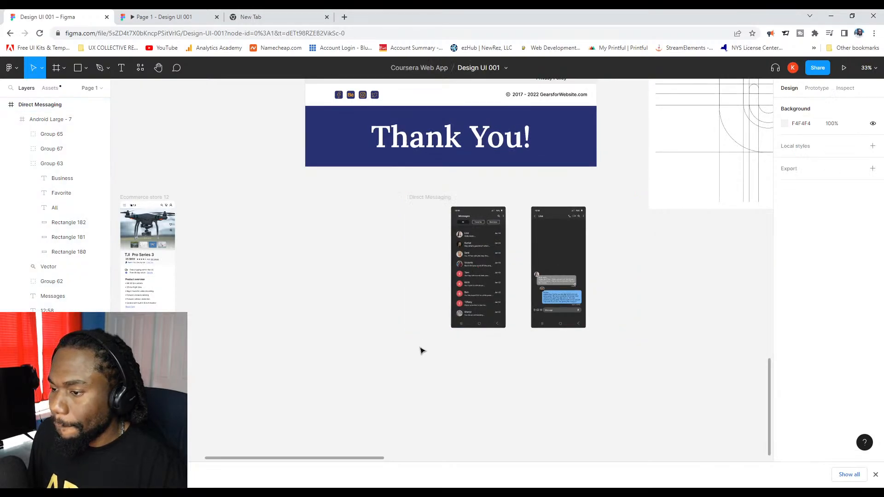
pyautogui.click(436, 199)
pyautogui.rightClick(436, 200)
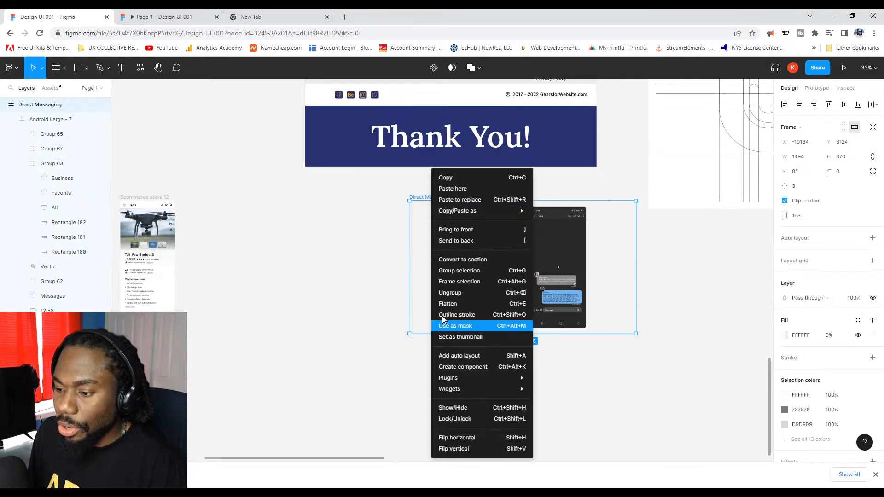
pyautogui.click(411, 237)
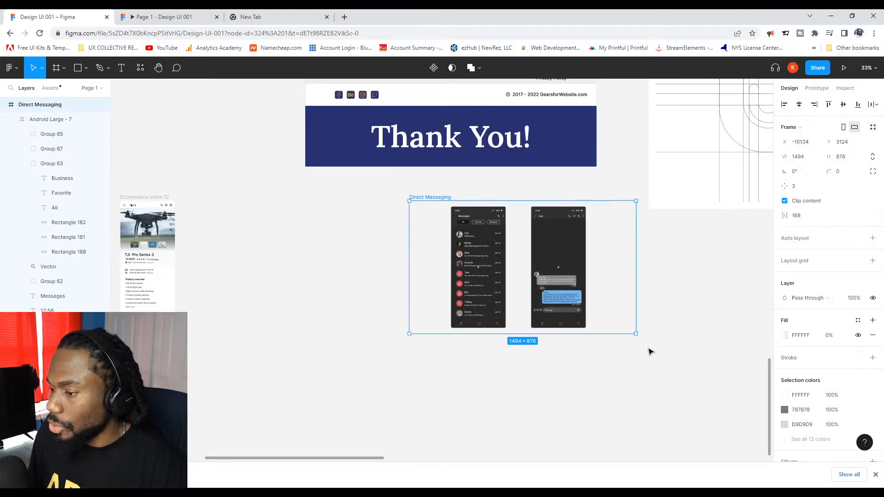
# Add a 1x PNG export setting to the Direct Messaging frame.
pyautogui.scroll(-1, 649, 310)
pyautogui.scroll(-2, 801, 392)
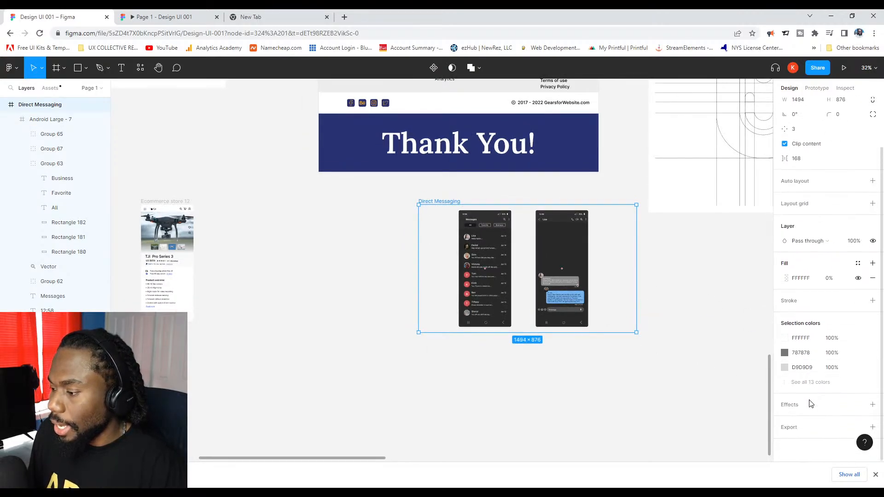
pyautogui.click(793, 433)
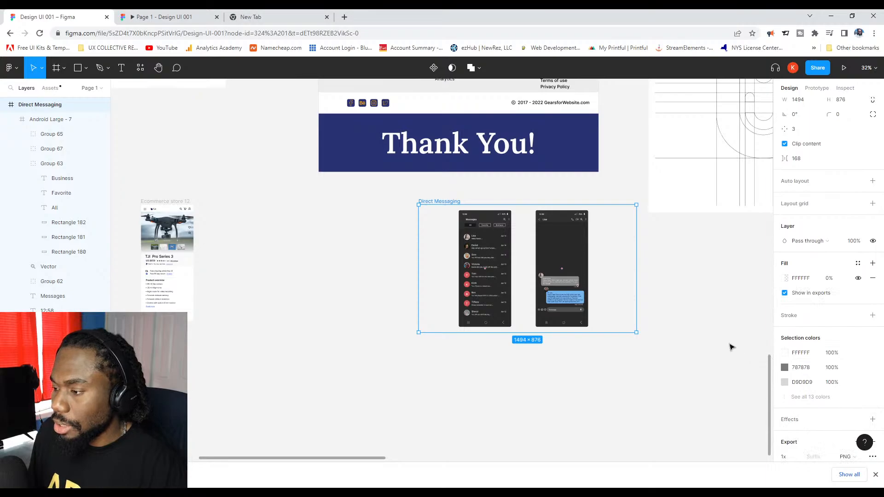
# Duplicate the 1920 by 1080 E-commerce store presentation frame and place the copy beside the Direct Messaging frame.
pyautogui.scroll(-3, 704, 332)
pyautogui.scroll(3, 681, 306)
pyautogui.hscroll(4, 599, 323)
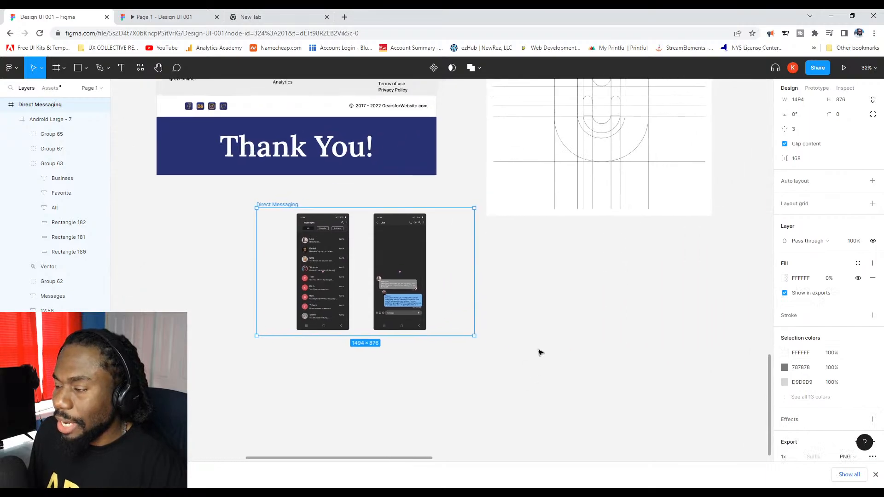
pyautogui.scroll(-3, 562, 332)
pyautogui.scroll(2, 566, 318)
pyautogui.hscroll(2, 564, 317)
pyautogui.scroll(-4, 530, 299)
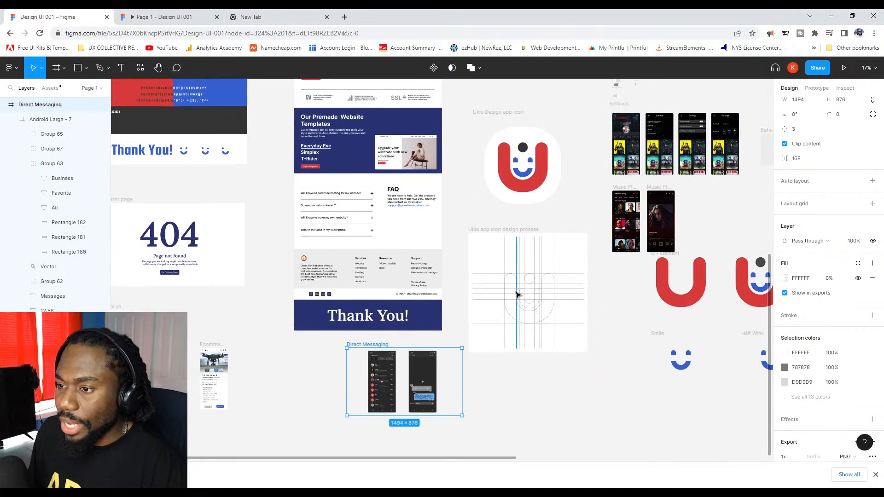
pyautogui.hscroll(5, 598, 290)
pyautogui.scroll(2, 552, 309)
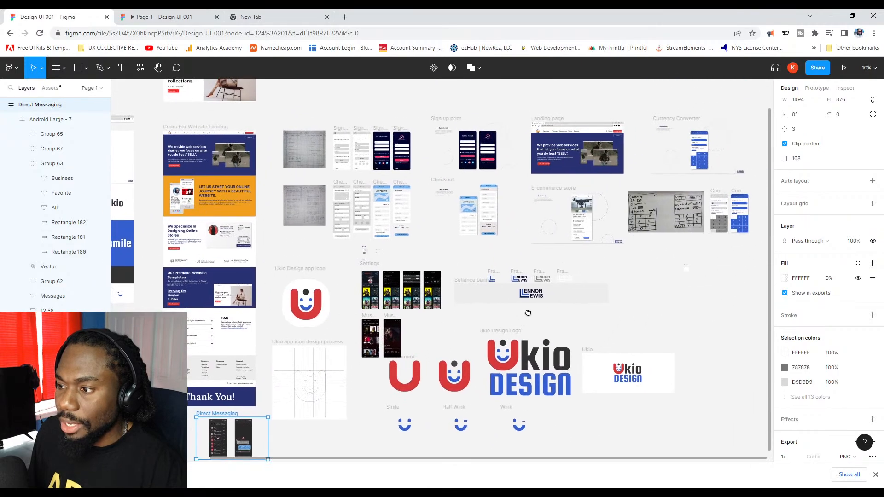
pyautogui.scroll(-2, 528, 313)
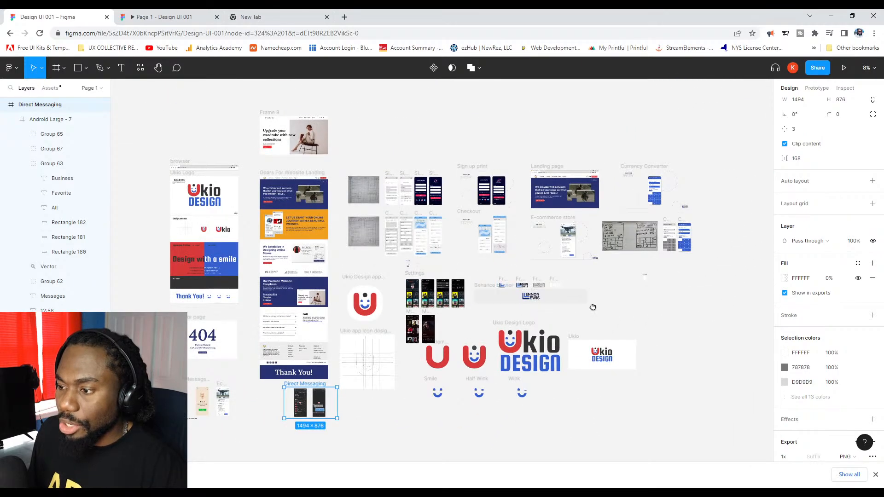
pyautogui.scroll(-1, 534, 217)
pyautogui.moveTo(535, 212); pyautogui.dragTo(348, 401)
pyautogui.scroll(-5, 414, 323)
pyautogui.hscroll(-3, 415, 322)
pyautogui.scroll(5, 429, 308)
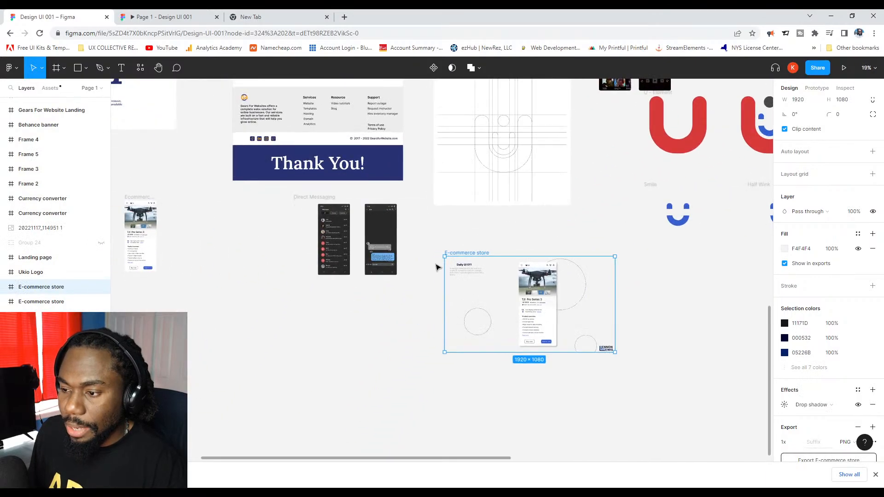
pyautogui.moveTo(463, 253); pyautogui.dragTo(459, 230)
# Delete the drone store mockup from the copied presentation frame and move the Direct Messaging frame into it.
pyautogui.click(530, 272)
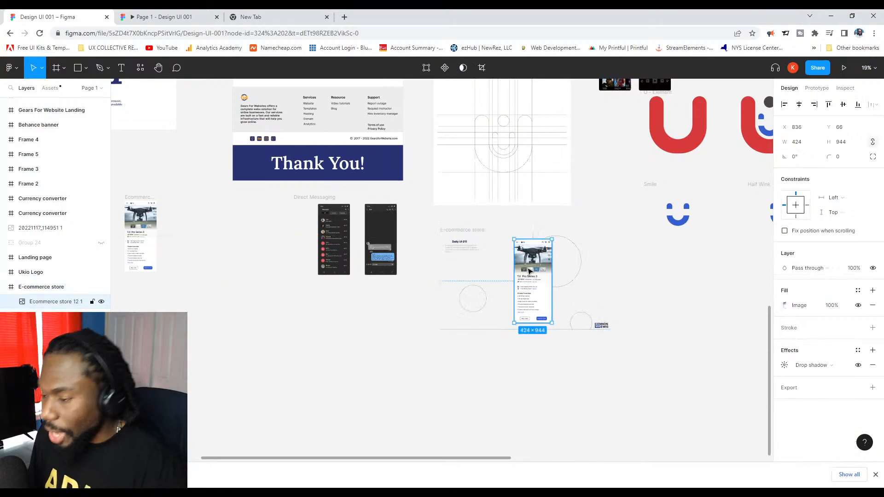
pyautogui.press('Delete')
pyautogui.moveTo(424, 290); pyautogui.dragTo(482, 243)
# Change the presentation frame's heading to "Daily UI 13".
pyautogui.scroll(5, 482, 242)
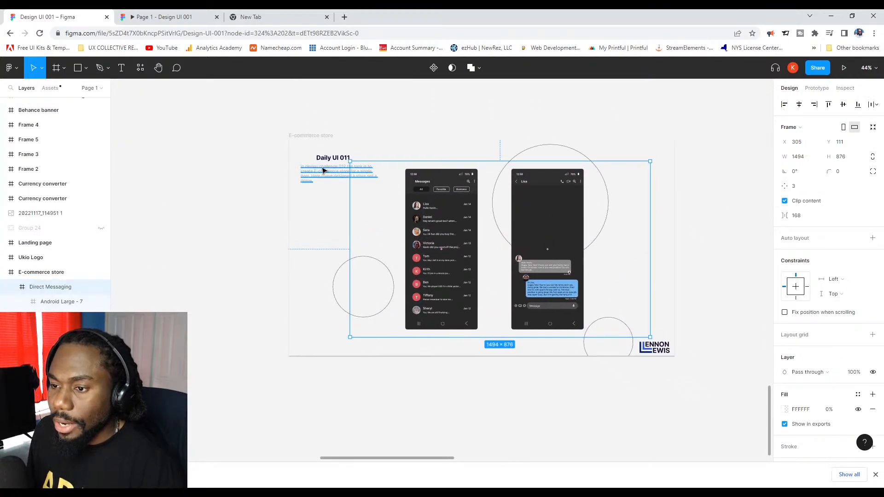
pyautogui.scroll(2, 331, 161)
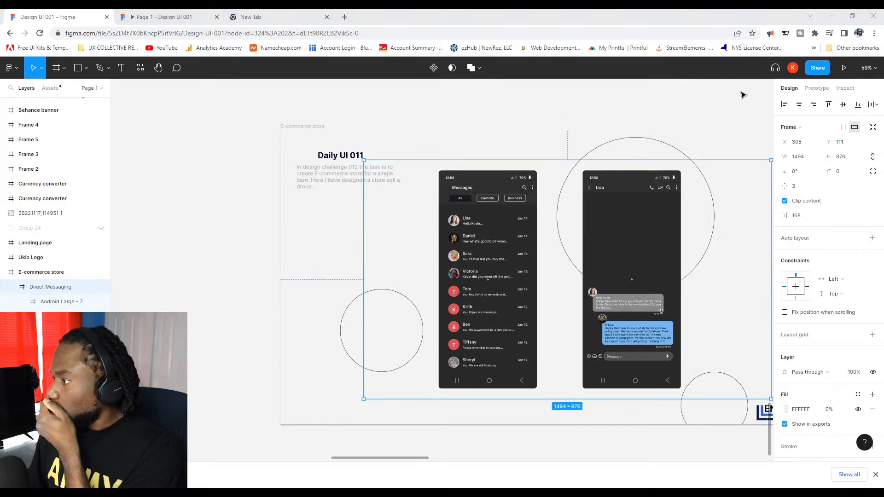
pyautogui.doubleClick(357, 155)
pyautogui.click(357, 157)
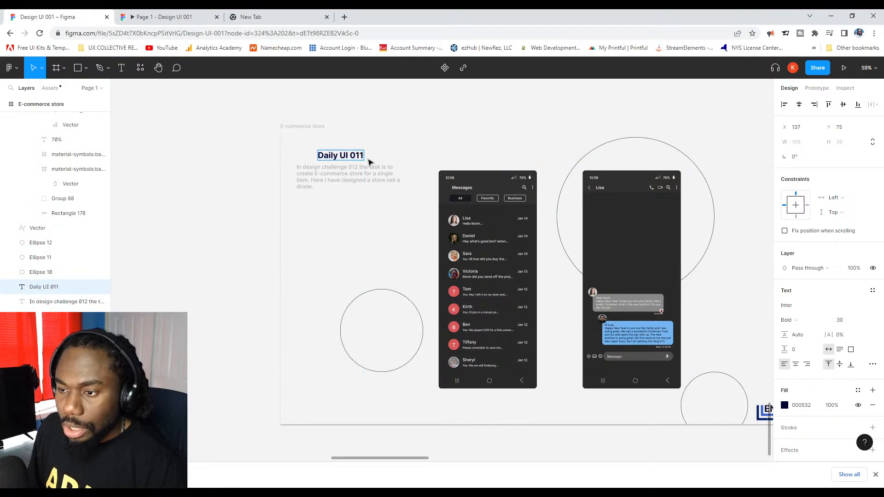
pyautogui.press('Delete')
pyautogui.press('Delete')
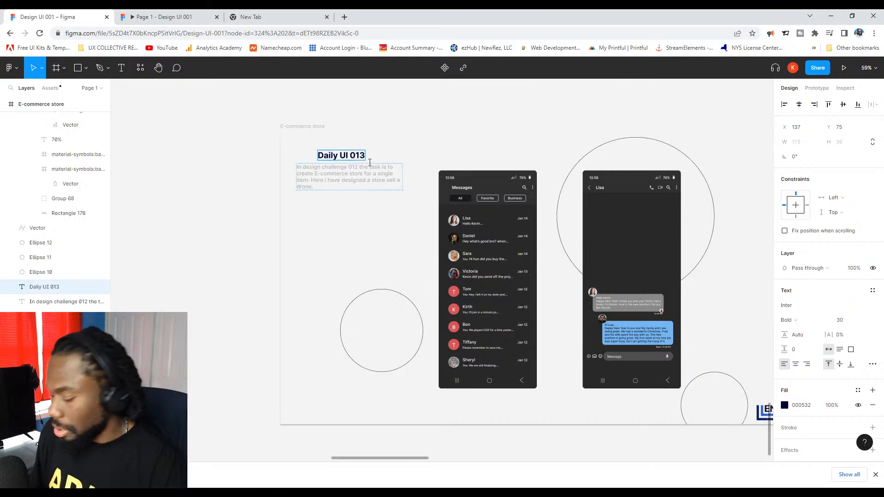
pyautogui.press('BackSpace')
pyautogui.press('Escape')
pyautogui.scroll(3, 310, 193)
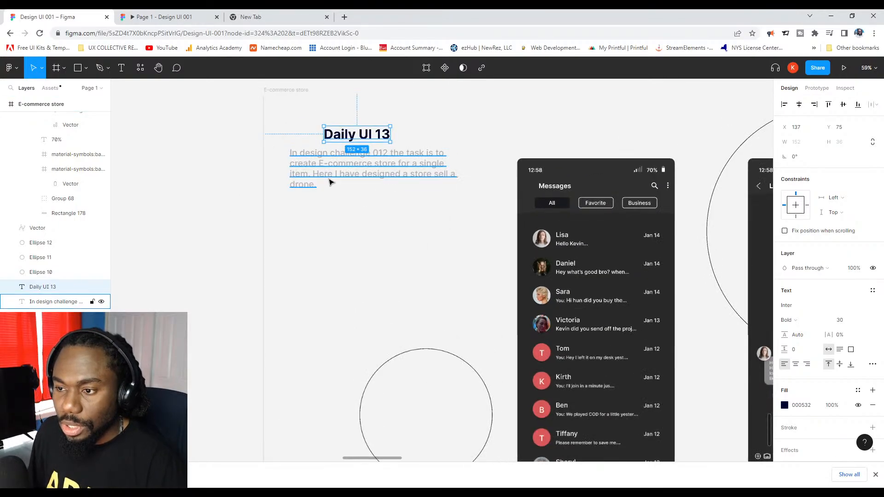
# Change the challenge number in the description paragraph to 12.
pyautogui.click(380, 152)
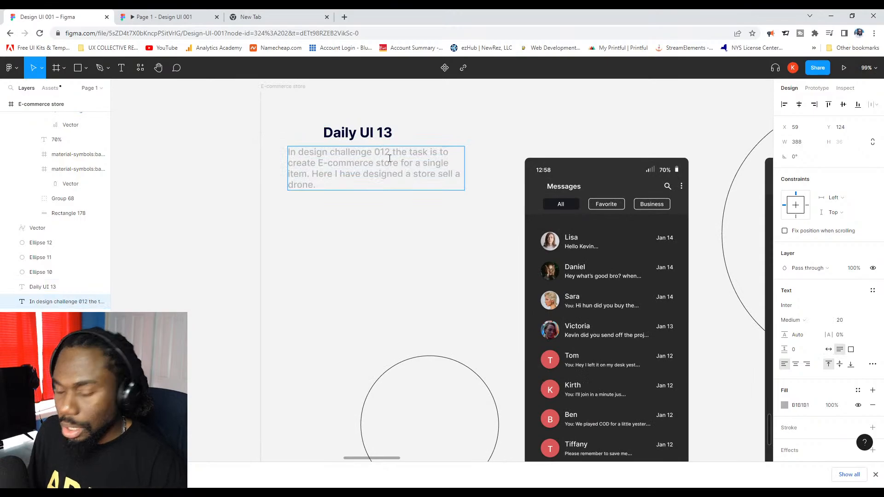
pyautogui.doubleClick(390, 158)
pyautogui.press('Delete')
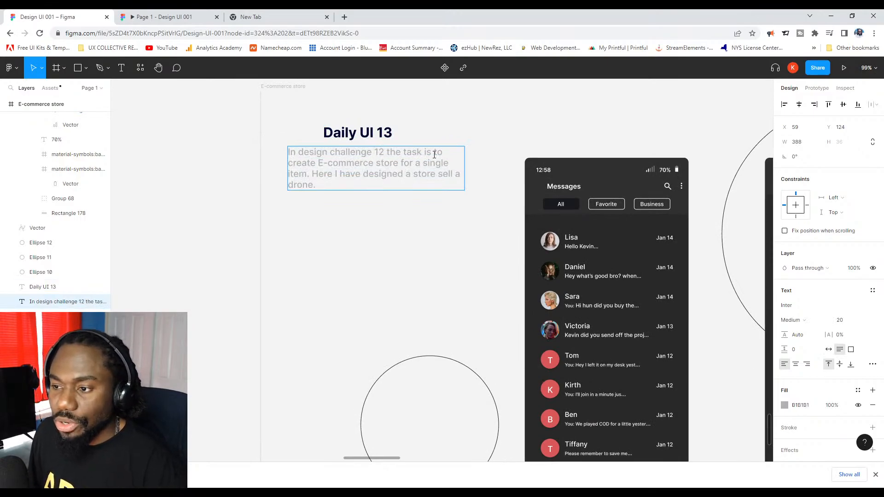
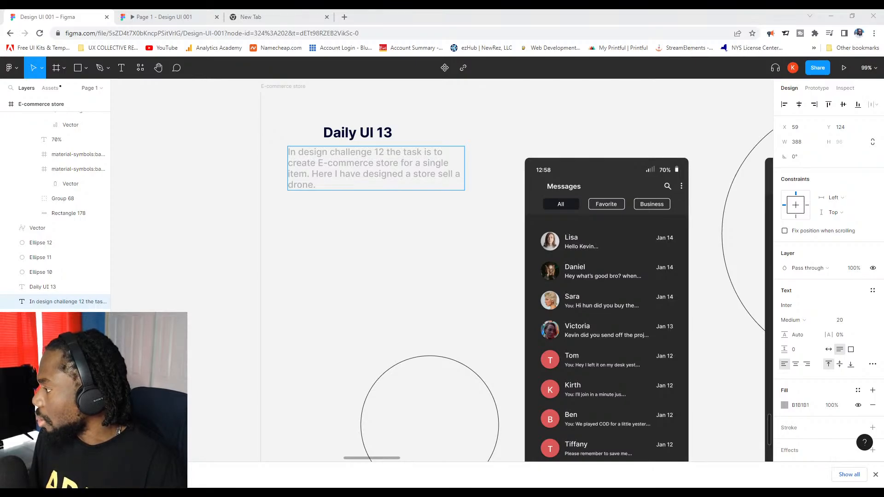
# Replace "E-commerce store" in the description paragraph with "Direct Messaging".
pyautogui.click(362, 174)
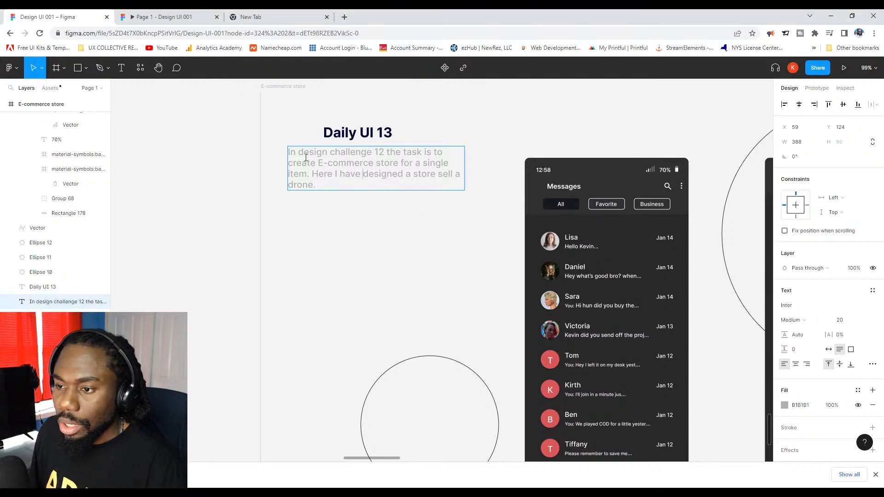
pyautogui.moveTo(321, 162); pyautogui.dragTo(401, 163)
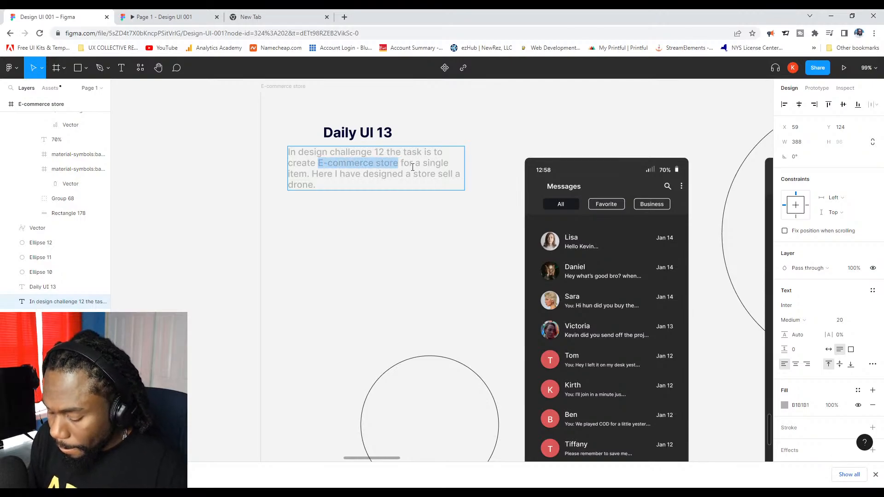
pyautogui.write('Direct')
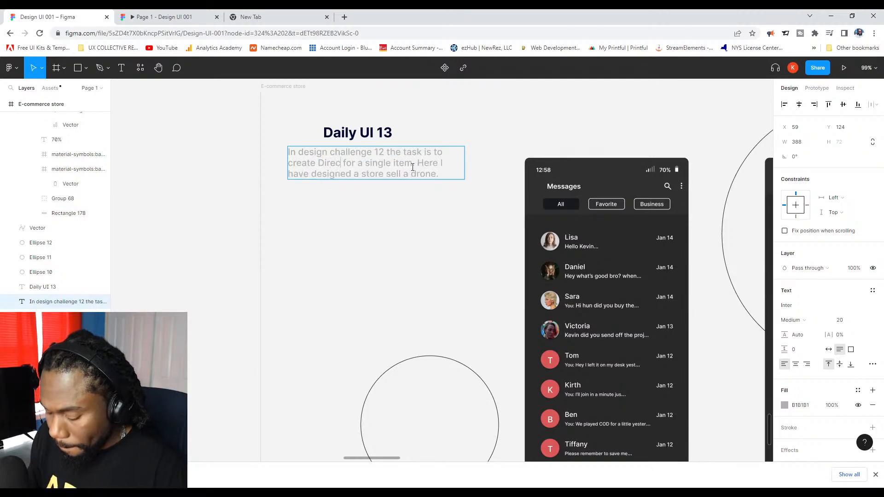
pyautogui.write(' me')
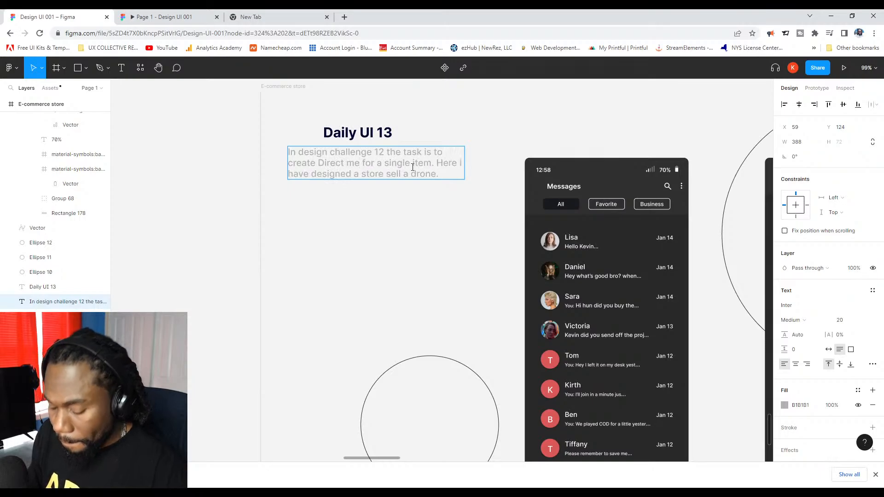
pyautogui.press('BackSpace')
pyautogui.press('BackSpace')
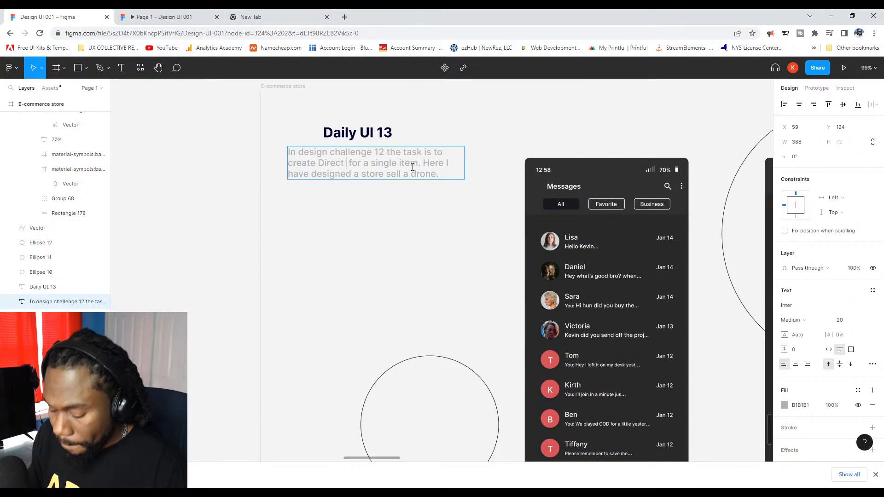
pyautogui.write('Messagi')
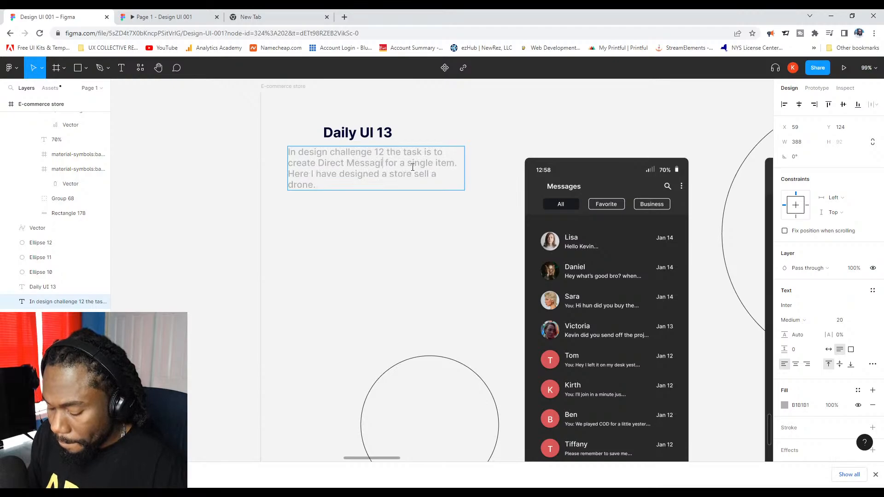
pyautogui.write('ng')
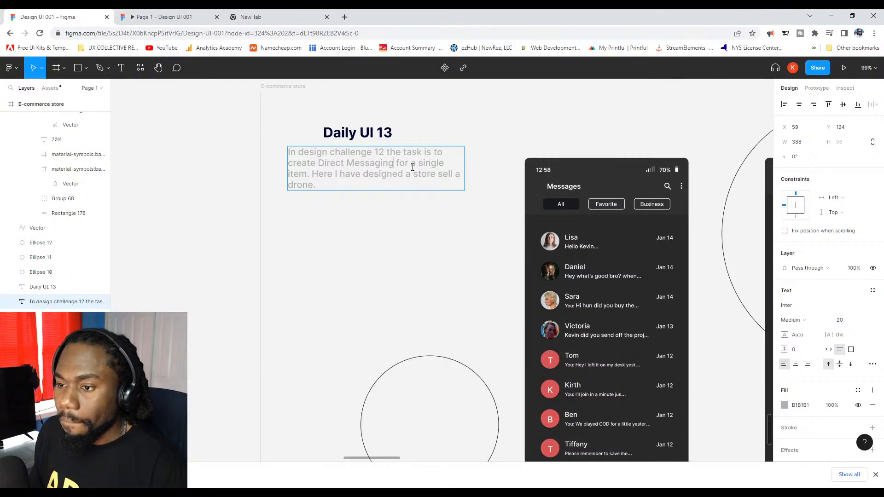
# Trim the rest of the description paragraph and add the article so it ends with "create a Direct Messaging.".
pyautogui.press('Delete')
pyautogui.press('Delete')
pyautogui.press('Delete')
pyautogui.press('Delete')
pyautogui.press('Delete')
pyautogui.press('Delete')
pyautogui.press('Delete')
pyautogui.press('Delete')
pyautogui.press('Delete')
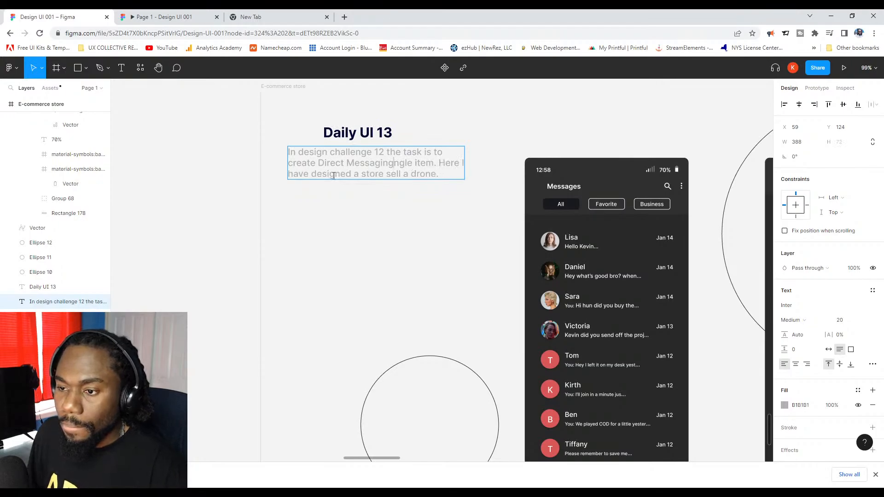
pyautogui.write('a')
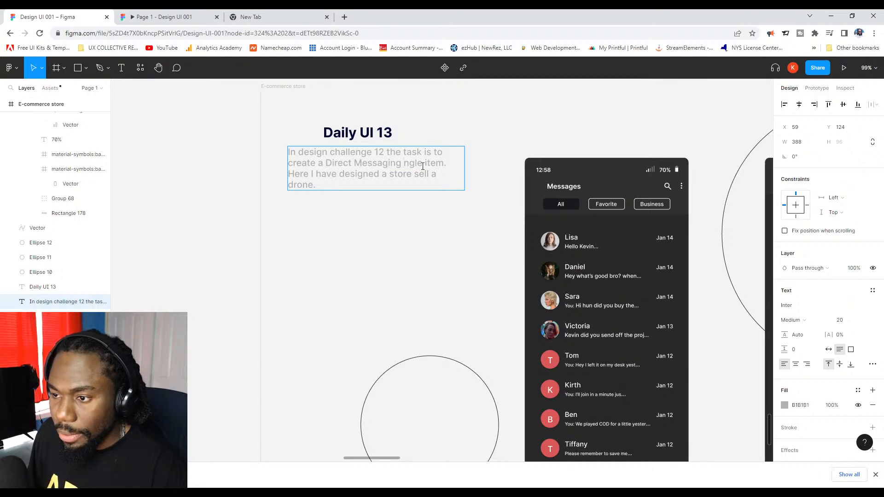
pyautogui.press('Delete')
pyautogui.press('Delete')
pyautogui.press('Delete')
pyautogui.press('Delete')
pyautogui.press('Delete')
pyautogui.press('Delete')
pyautogui.press('Delete')
pyautogui.press('Delete')
pyautogui.press('Delete')
pyautogui.press('Delete')
pyautogui.press('Delete')
pyautogui.press('Delete')
pyautogui.press('Delete')
pyautogui.press('Delete')
pyautogui.press('Delete')
pyautogui.press('Delete')
pyautogui.press('Delete')
pyautogui.press('Delete')
pyautogui.press('Delete')
pyautogui.press('Delete')
pyautogui.press('Delete')
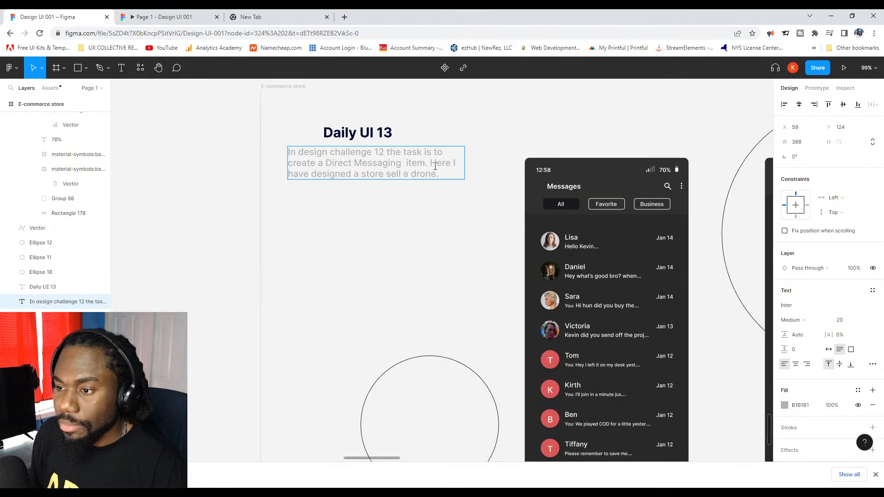
pyautogui.press('Delete')
pyautogui.press('Delete')
pyautogui.press('Delete')
pyautogui.press('Delete')
pyautogui.press('Delete')
pyautogui.press('Delete')
pyautogui.press('Delete')
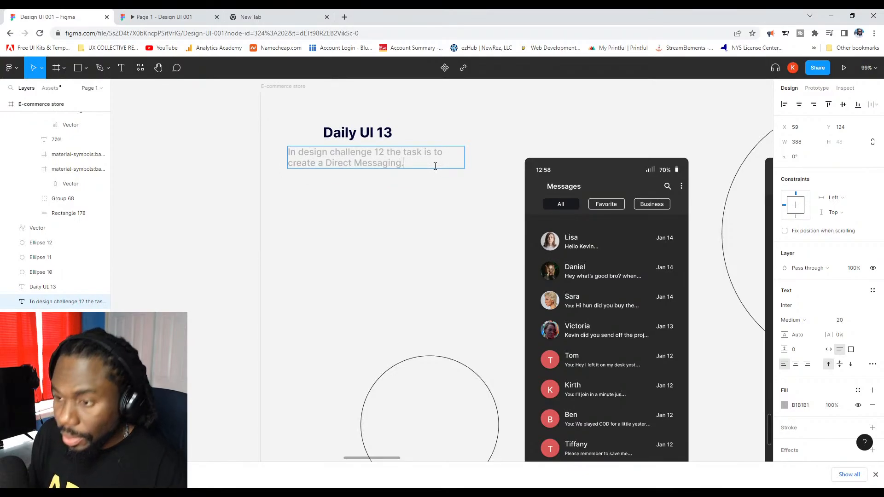
pyautogui.press('Escape')
# Change the challenge number in the description paragraph to 13.
pyautogui.doubleClick(384, 154)
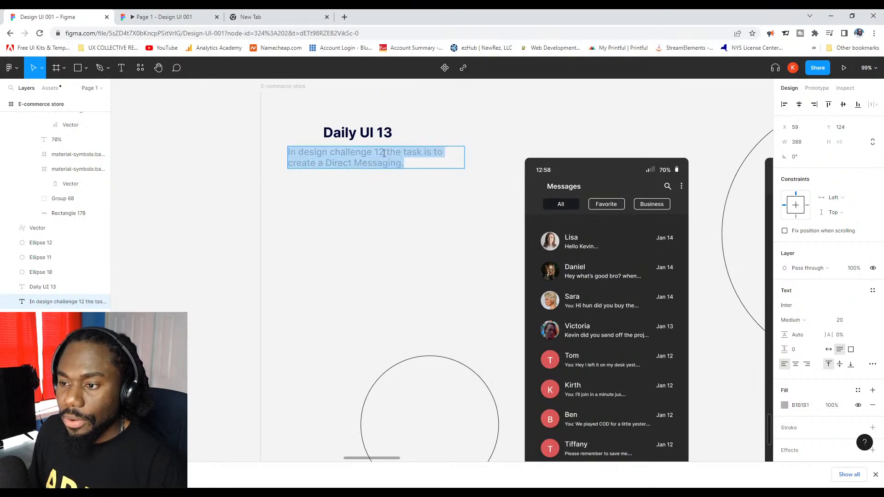
pyautogui.click(383, 152)
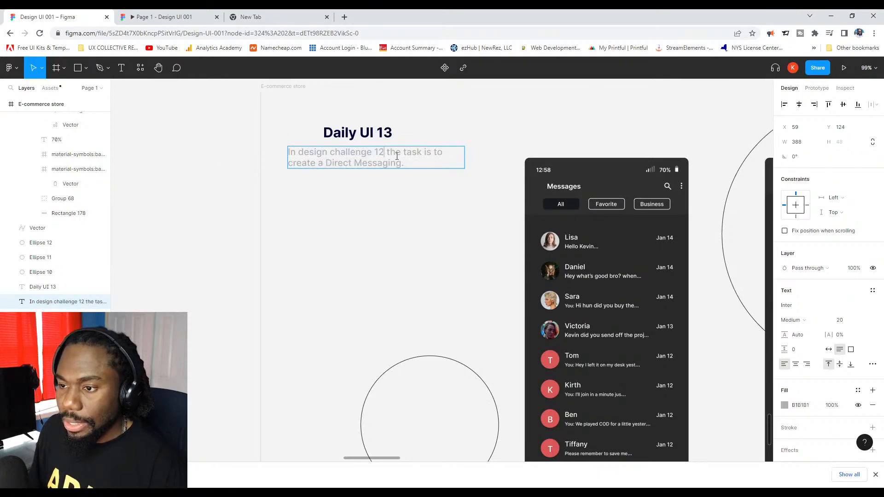
pyautogui.press('BackSpace')
pyautogui.write('3')
pyautogui.press('Escape')
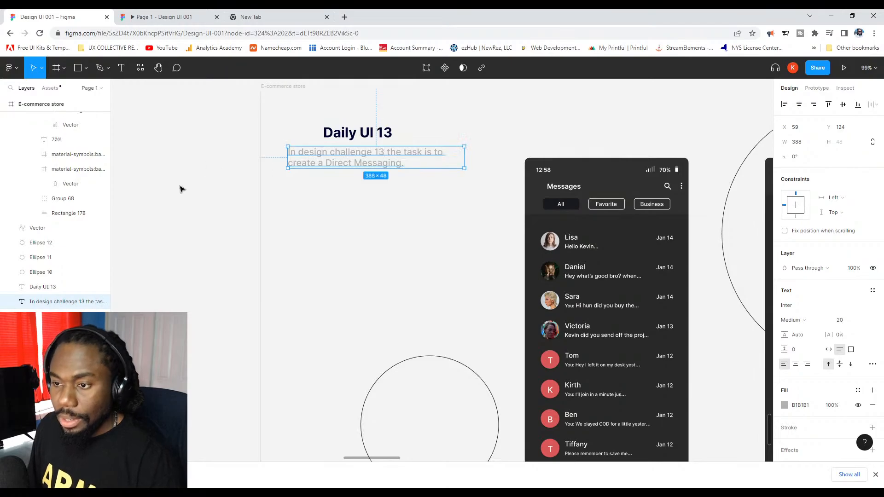
# Add a drop shadow effect to both phone screens, the Messages list and the Lisa conversation, in the presentation frame.
pyautogui.scroll(-3, 257, 190)
pyautogui.scroll(-1, 432, 175)
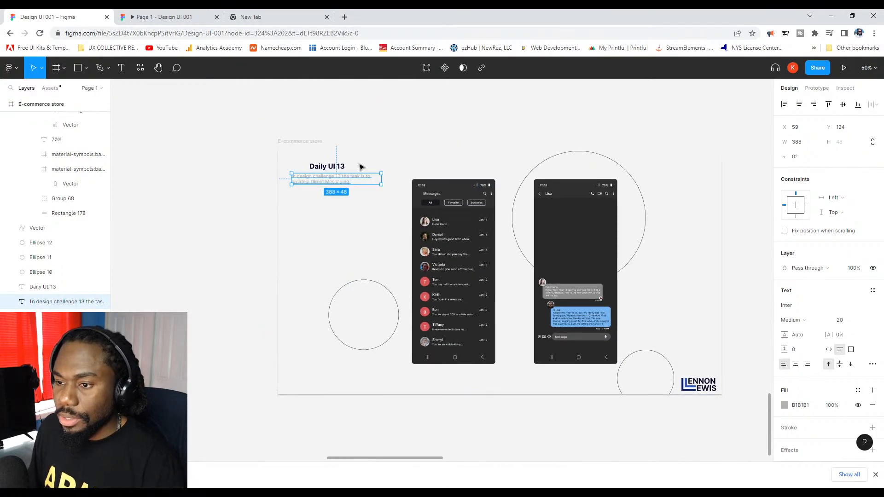
pyautogui.click(309, 141)
pyautogui.click(453, 206)
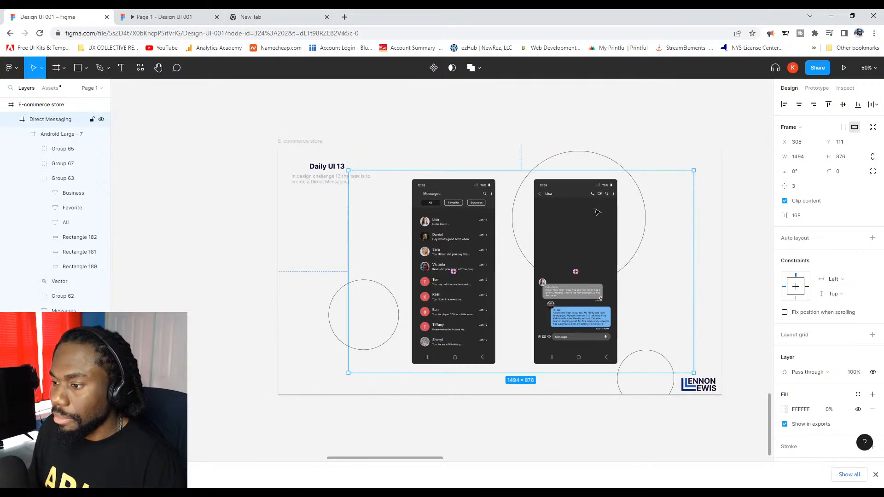
pyautogui.click(561, 186)
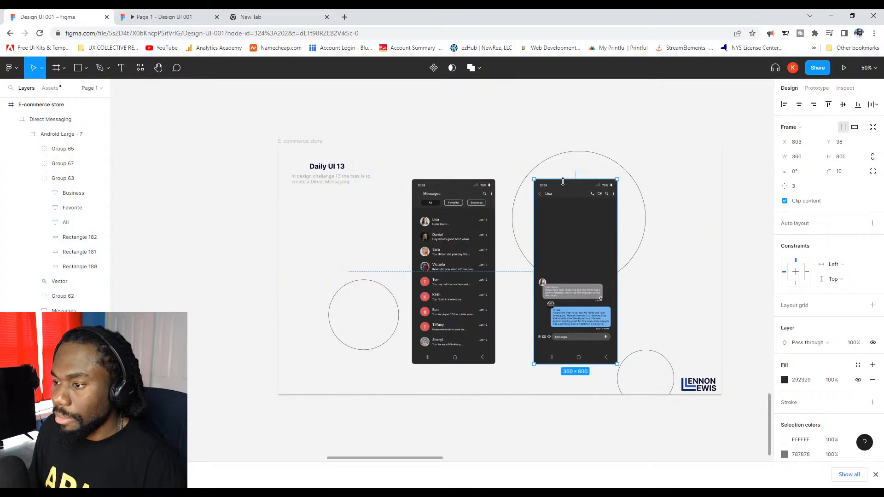
pyautogui.keyDown('shift'); pyautogui.click(456, 181); pyautogui.keyUp('shift')
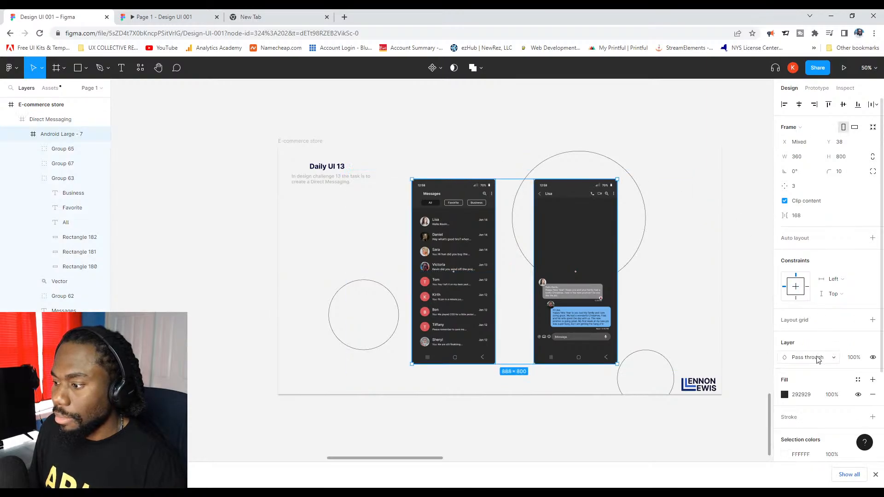
pyautogui.scroll(-2, 795, 415)
pyautogui.scroll(-1, 795, 405)
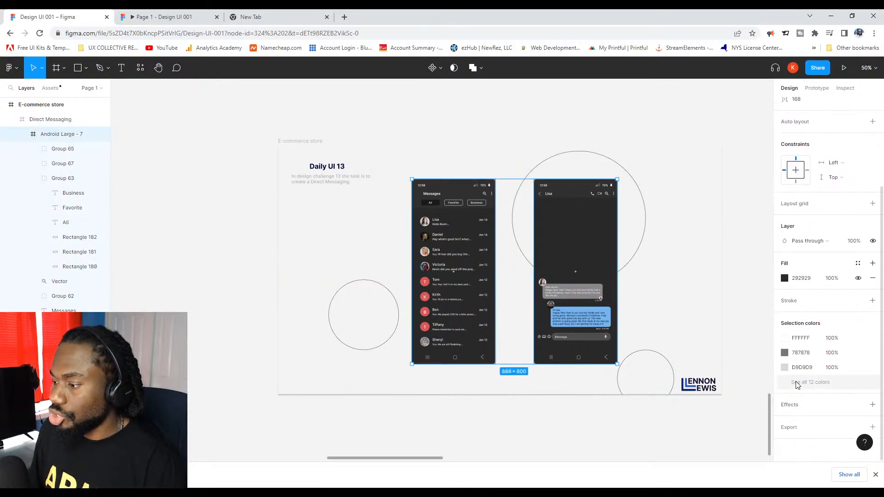
pyautogui.click(789, 405)
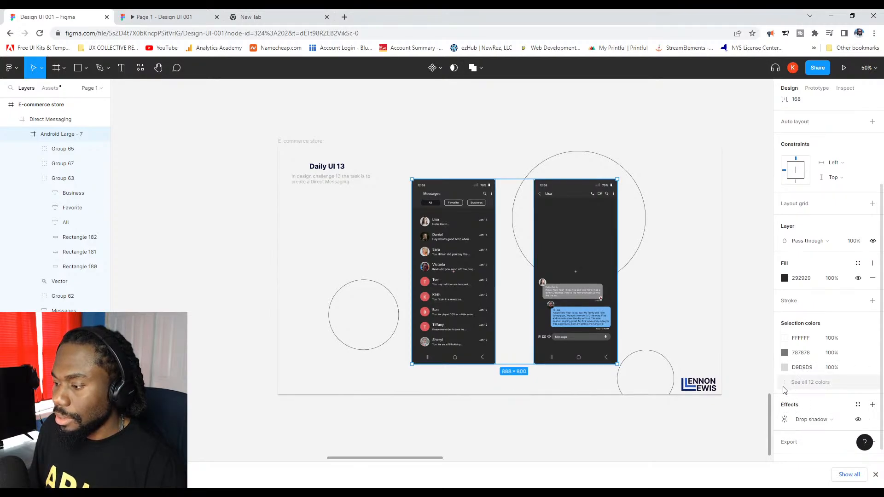
# Set the phone screens' drop shadow to X 10, Y 10 and blur 15, and deselect the screens.
pyautogui.click(784, 420)
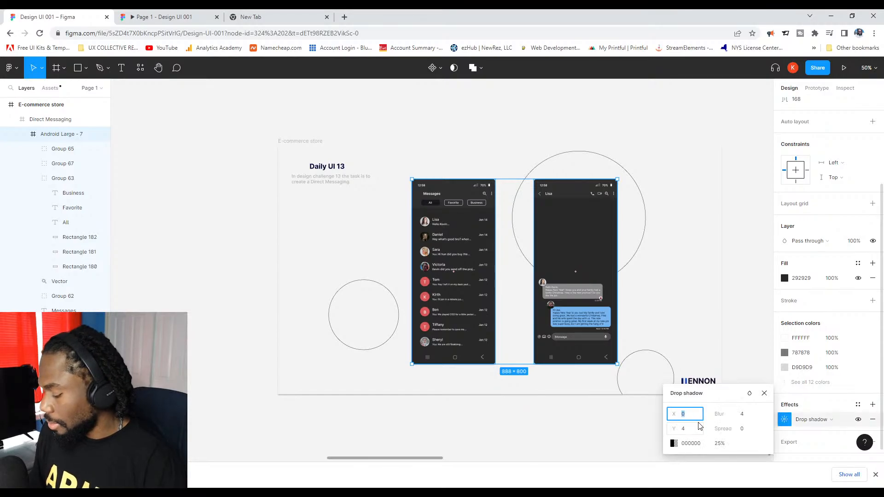
pyautogui.write('10')
pyautogui.press('Tab')
pyautogui.write('10')
pyautogui.press('Tab')
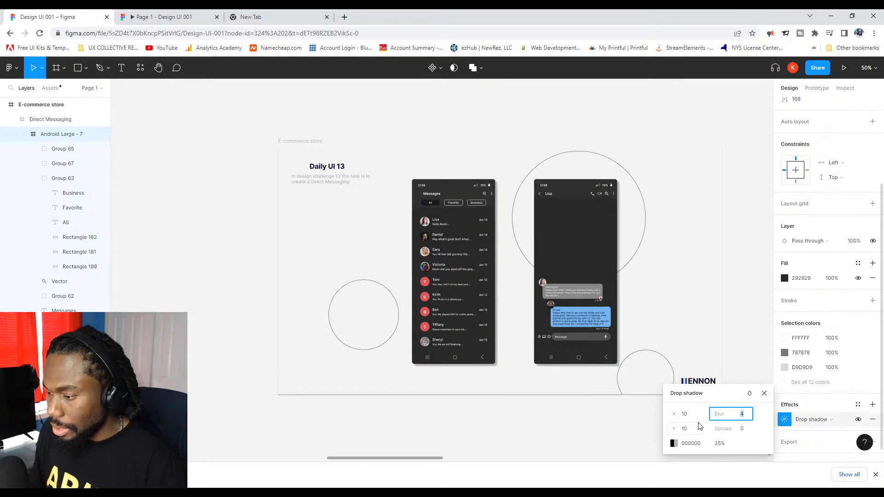
pyautogui.write('15')
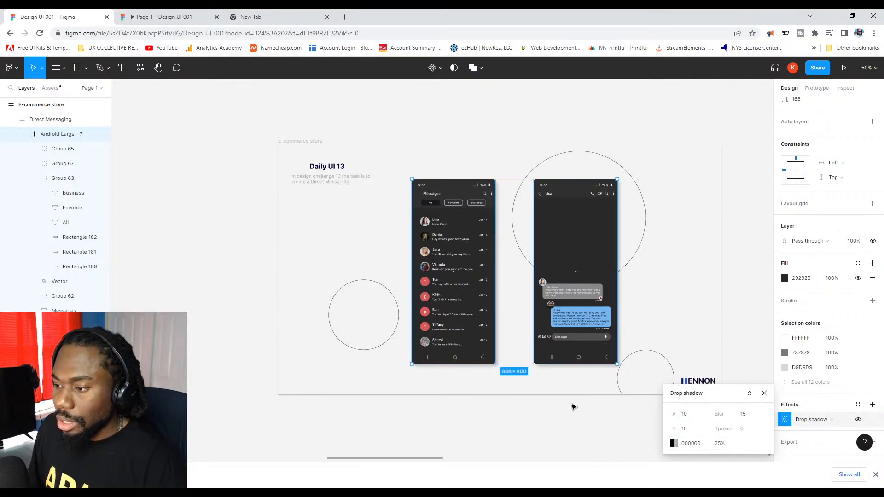
pyautogui.moveTo(572, 405); pyautogui.dragTo(510, 296)
pyautogui.click(515, 345)
# Rename the E-commerce store presentation frame "Direct messaging".
pyautogui.scroll(-2, 530, 343)
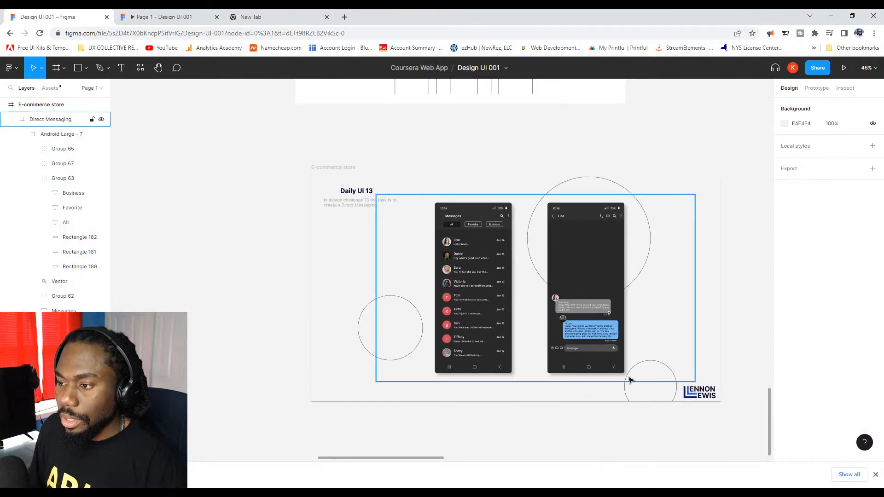
pyautogui.doubleClick(319, 142)
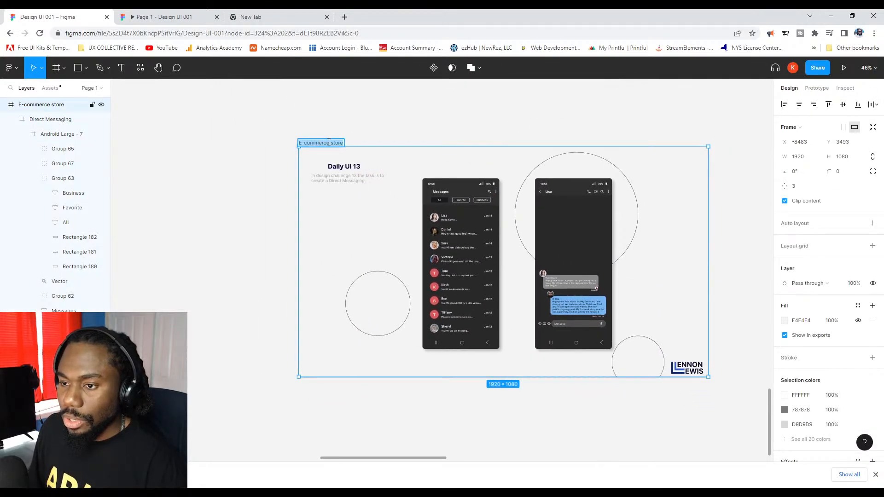
pyautogui.write('Direct')
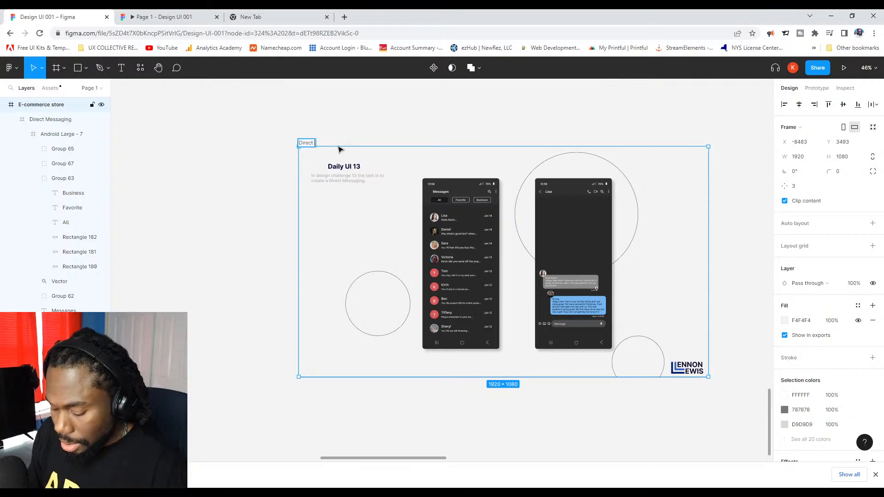
pyautogui.write(' mess')
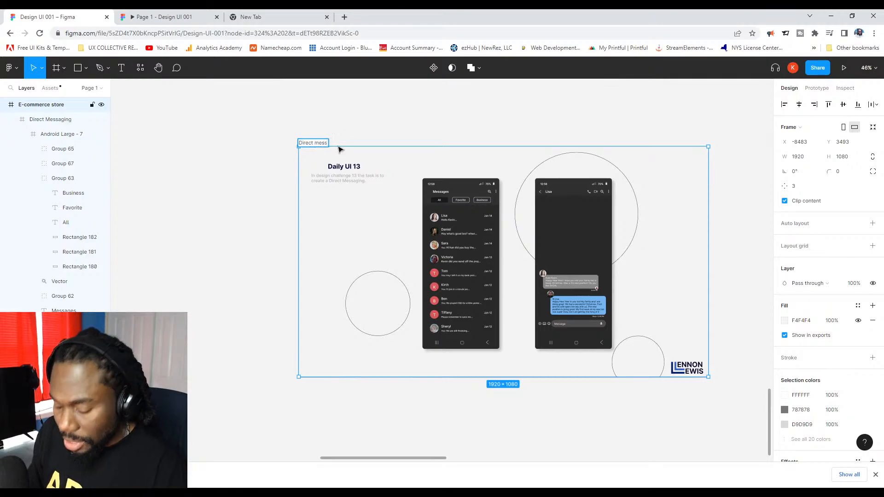
pyautogui.write('aging')
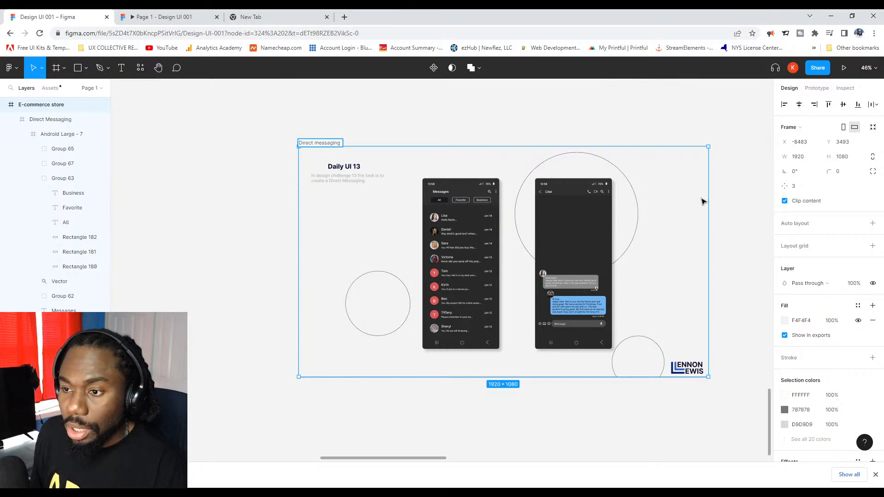
pyautogui.click(271, 286)
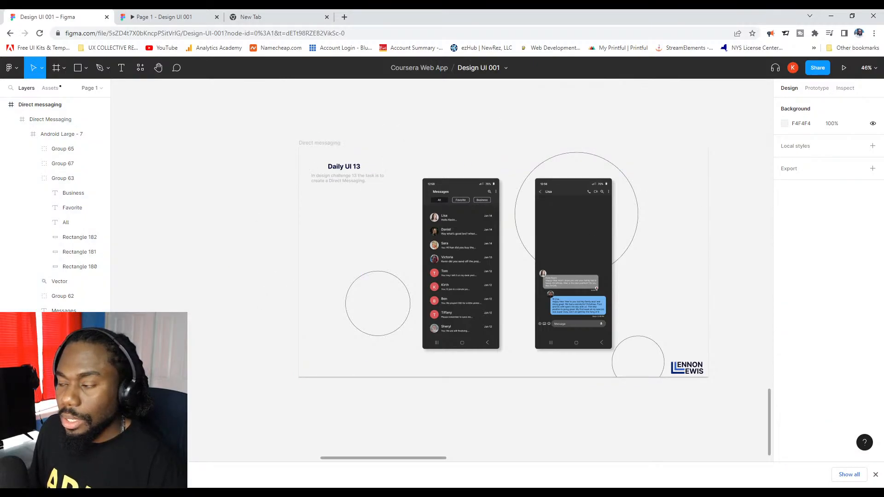
# Export the Direct messaging presentation frame as a PNG at 1x.
pyautogui.click(327, 144)
pyautogui.click(872, 376)
pyautogui.click(810, 410)
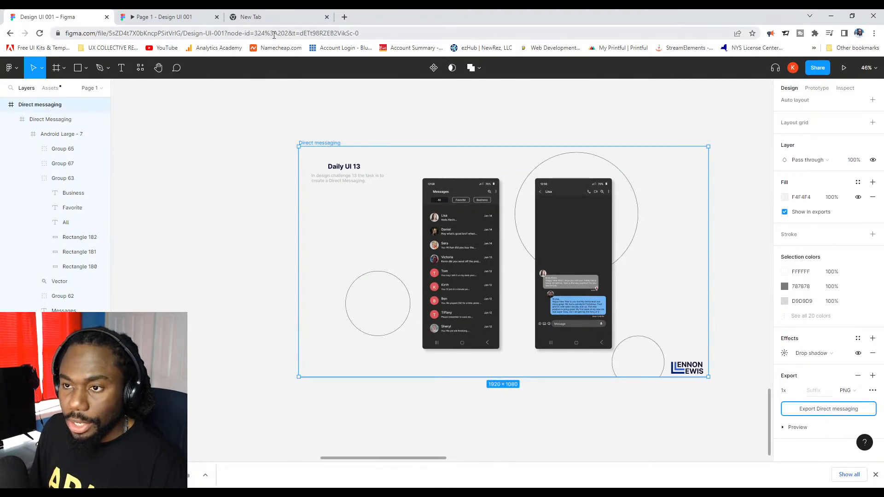
# Switch to the empty browser tab, load behance.net and open the account's own Behance profile.
pyautogui.click(284, 18)
pyautogui.click(297, 31)
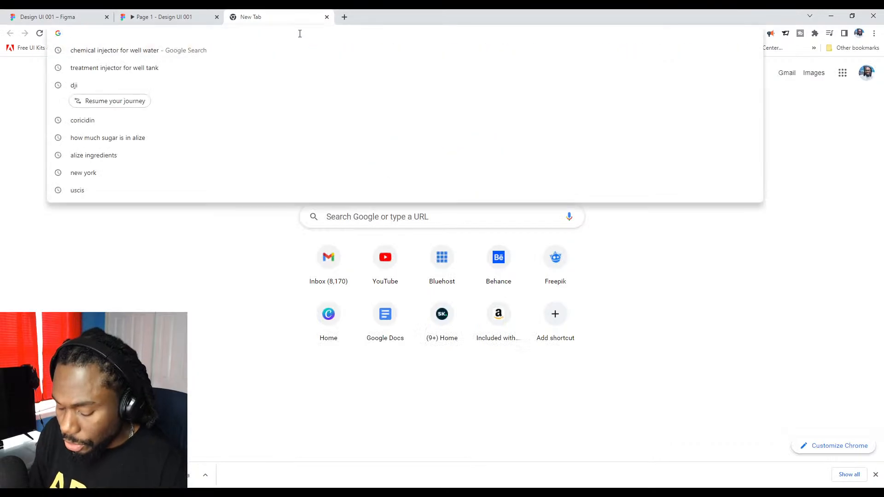
pyautogui.write('beh')
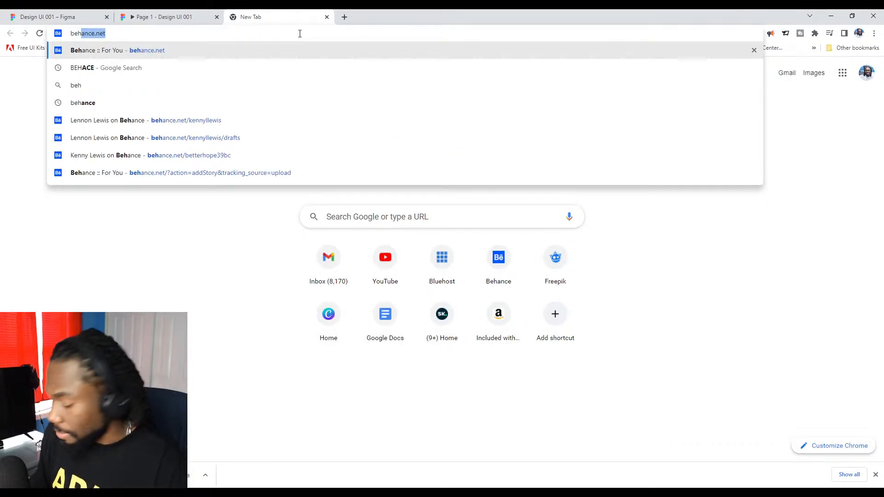
pyautogui.press('Return')
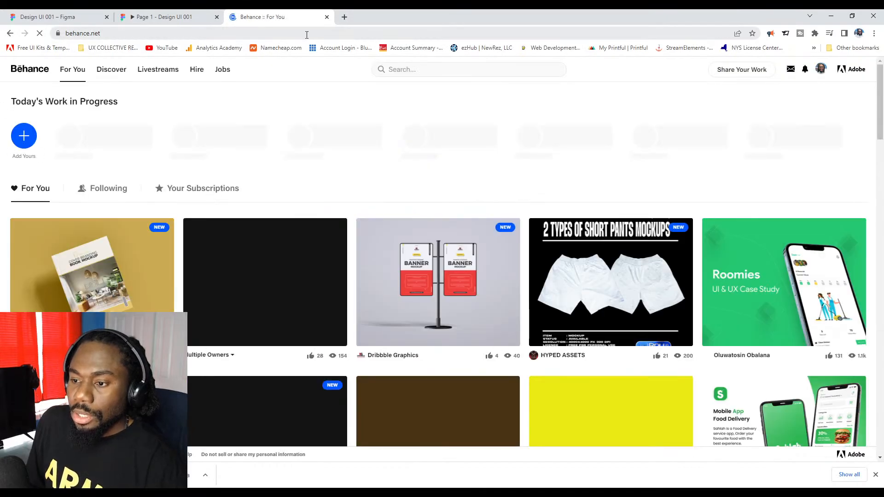
pyautogui.click(821, 68)
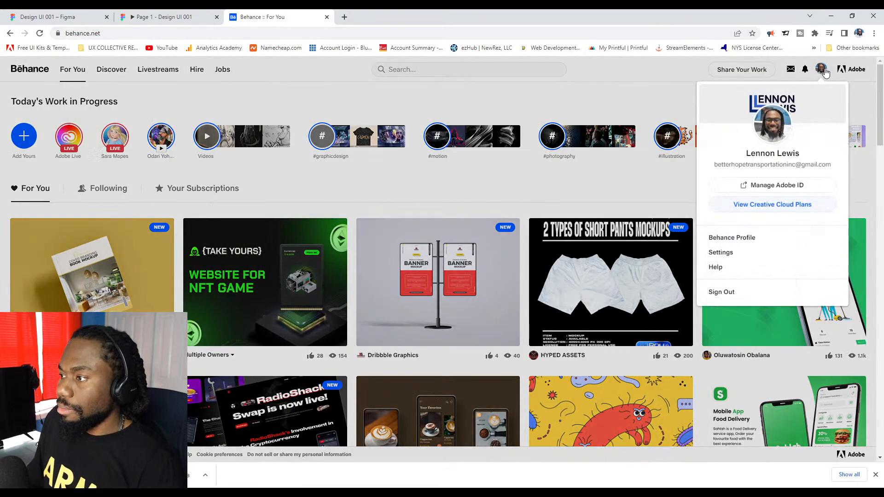
pyautogui.click(737, 237)
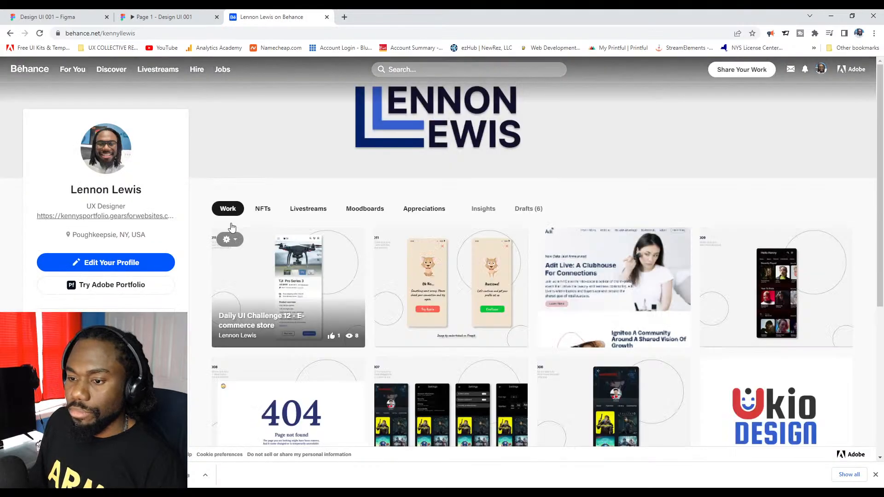
# Create a new project from the profile's drafts and add the exported Direct messaging image to it.
pyautogui.click(520, 209)
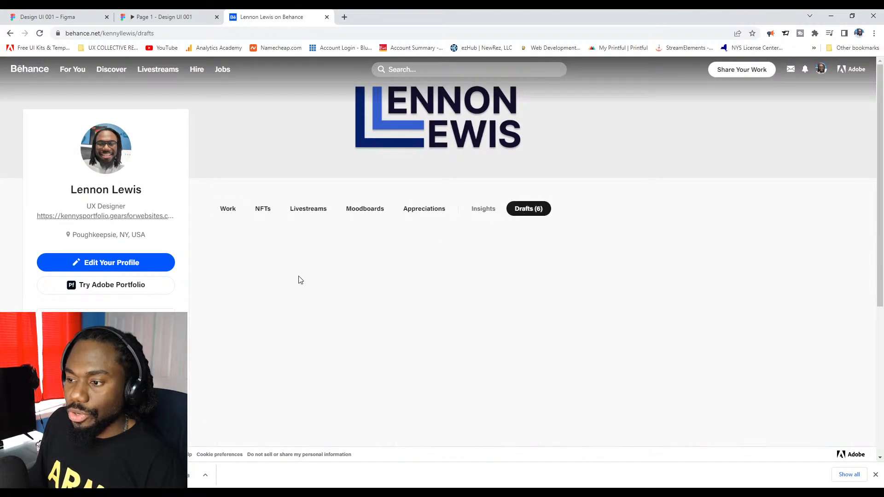
pyautogui.scroll(-3, 410, 265)
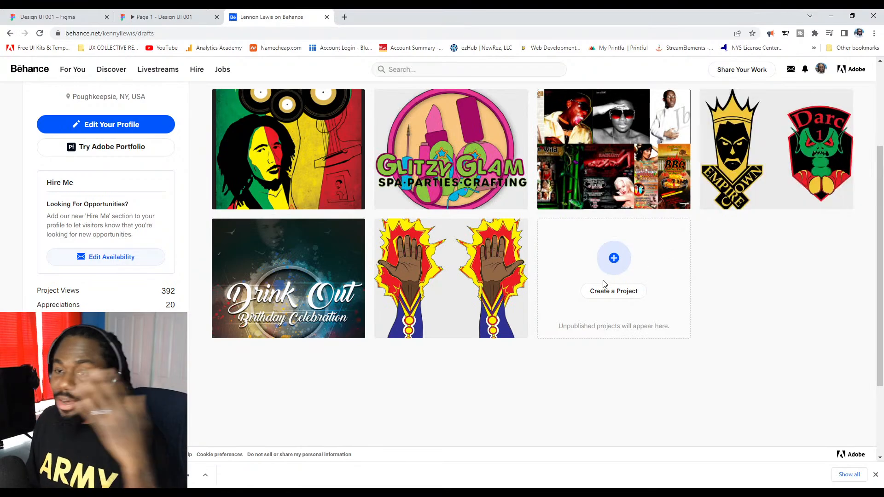
pyautogui.scroll(3, 603, 283)
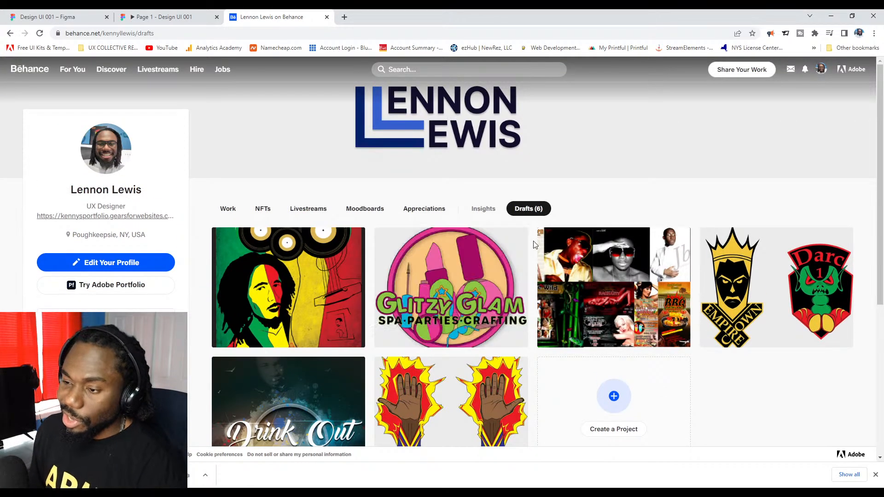
pyautogui.scroll(-3, 631, 273)
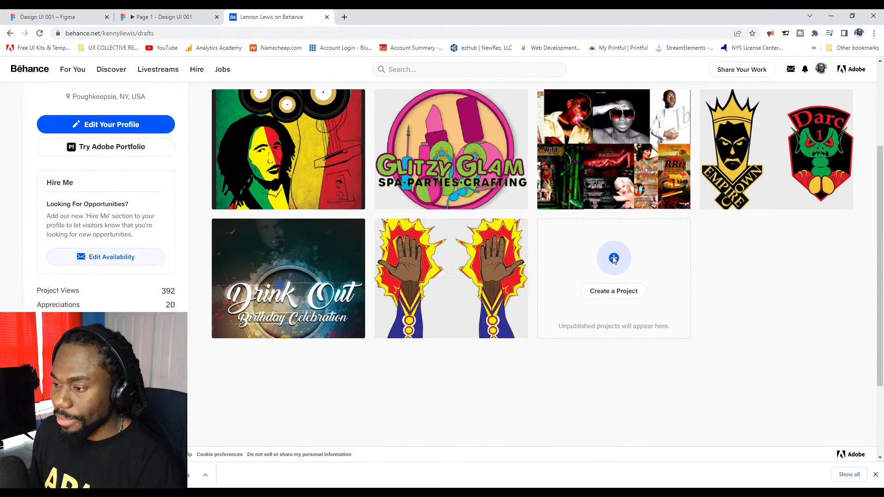
pyautogui.click(613, 259)
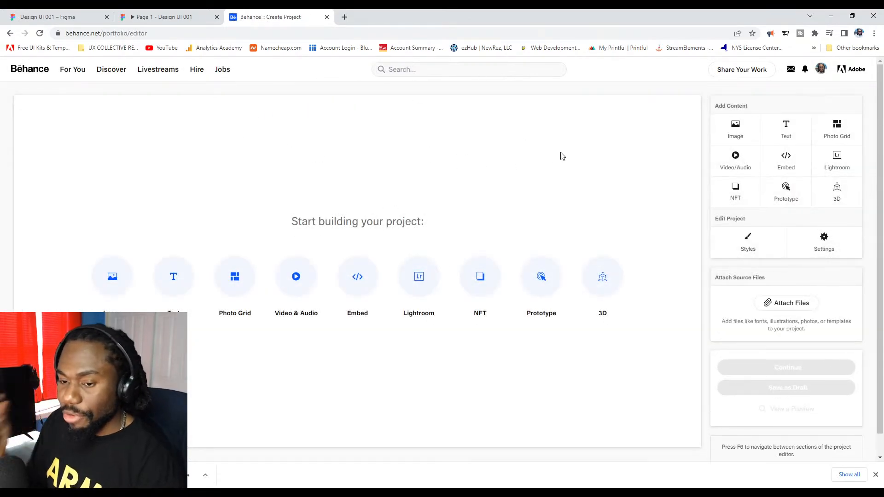
pyautogui.click(113, 276)
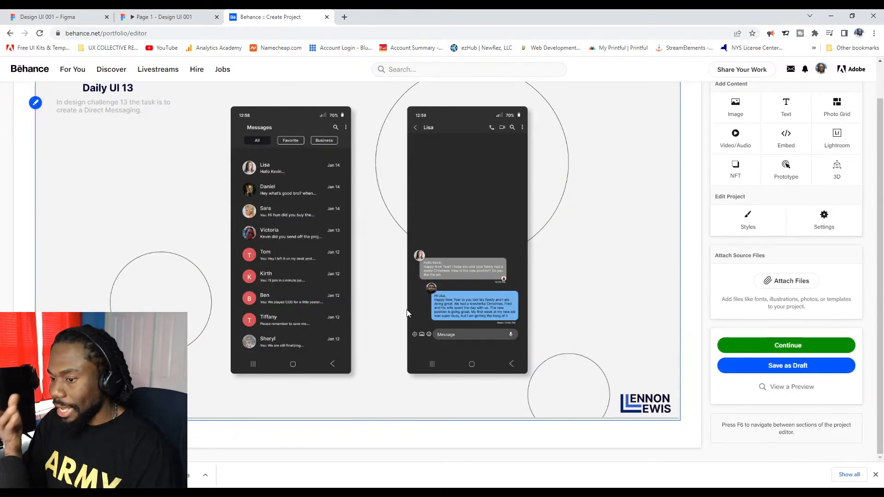
pyautogui.scroll(1, 414, 279)
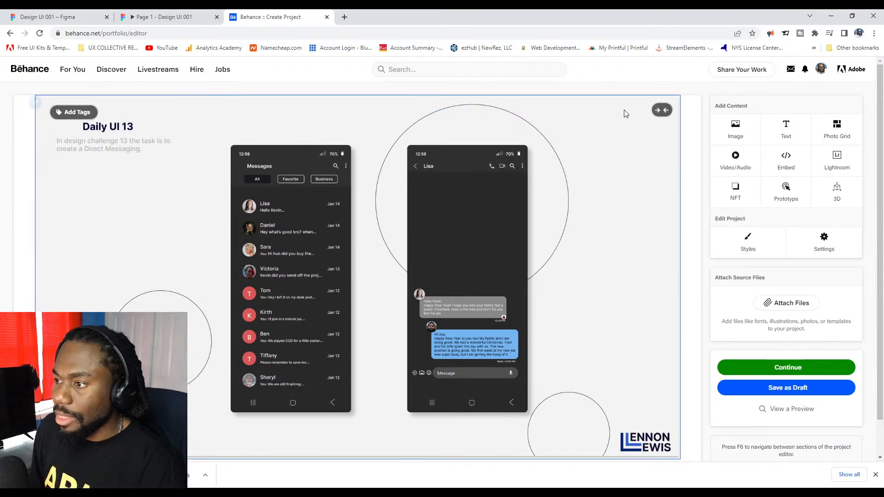
# Switch to the open prototype preview and view Flow 8, the Daily UI 13 presentation.
pyautogui.scroll(-1, 589, 156)
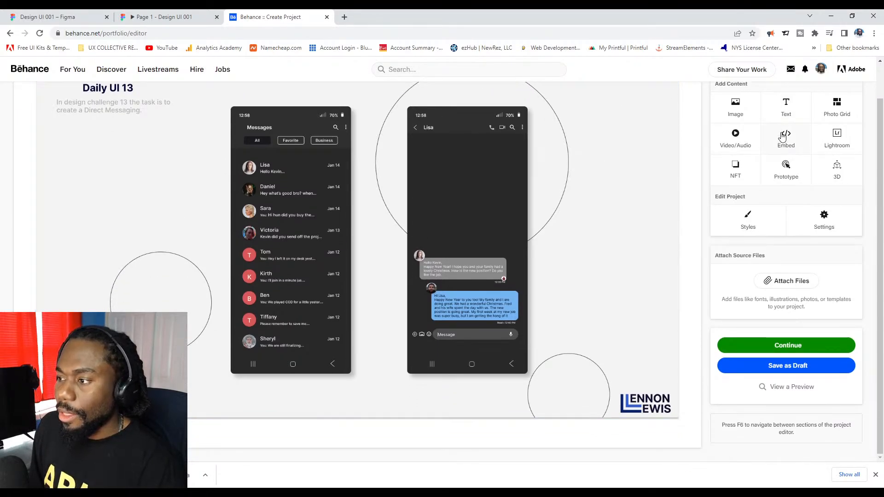
pyautogui.click(177, 15)
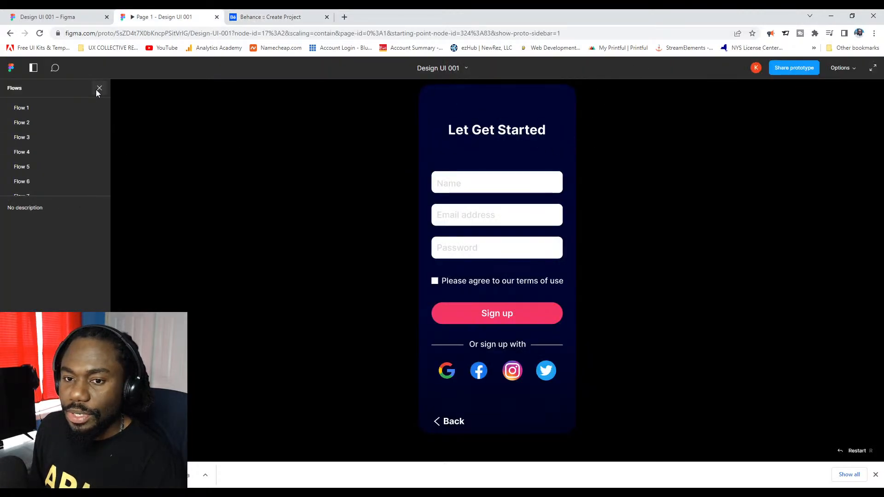
pyautogui.click(58, 18)
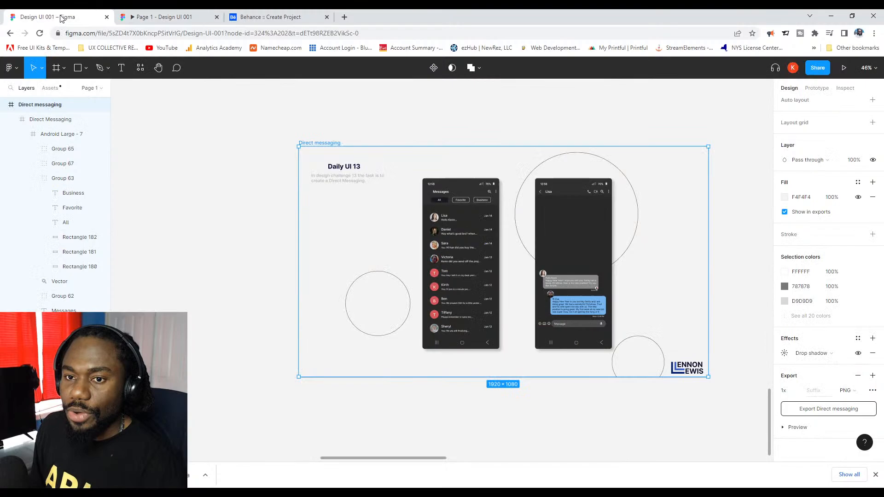
pyautogui.click(158, 18)
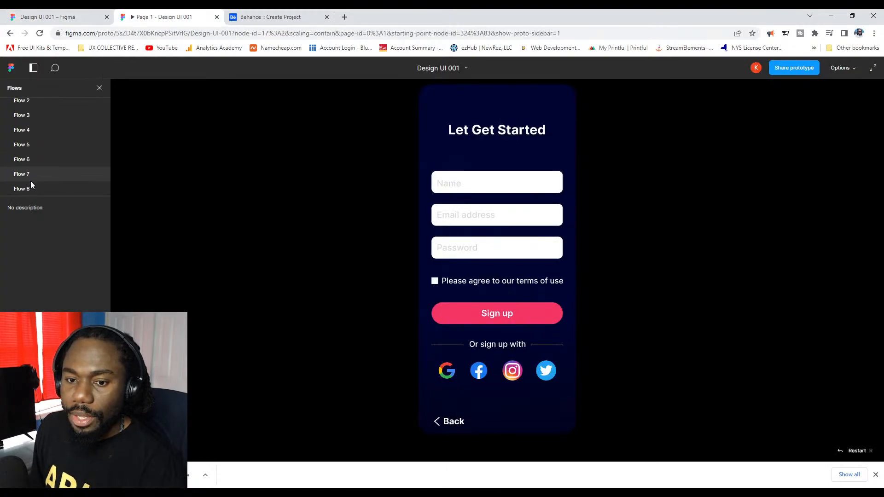
pyautogui.click(82, 191)
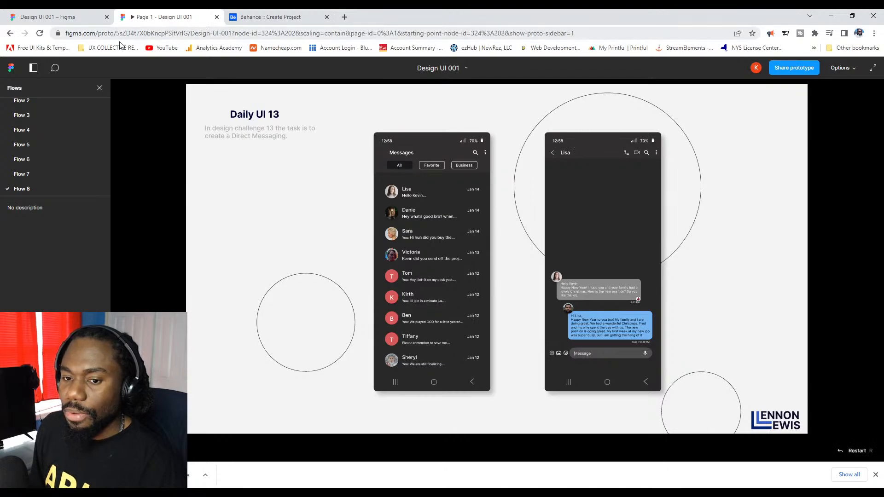
# Return to the Figma design file, present the selected Direct messaging frame, and close the preview.
pyautogui.click(70, 17)
pyautogui.scroll(-6, 334, 143)
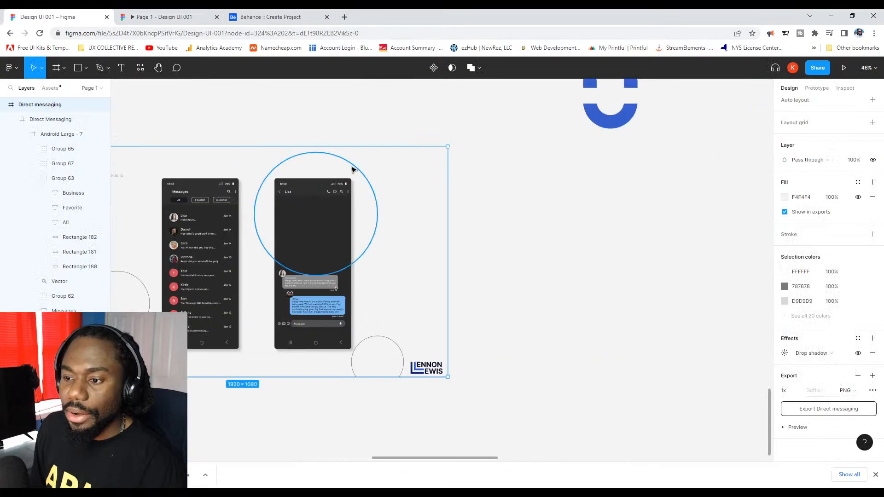
pyautogui.moveTo(371, 199); pyautogui.dragTo(475, 199)
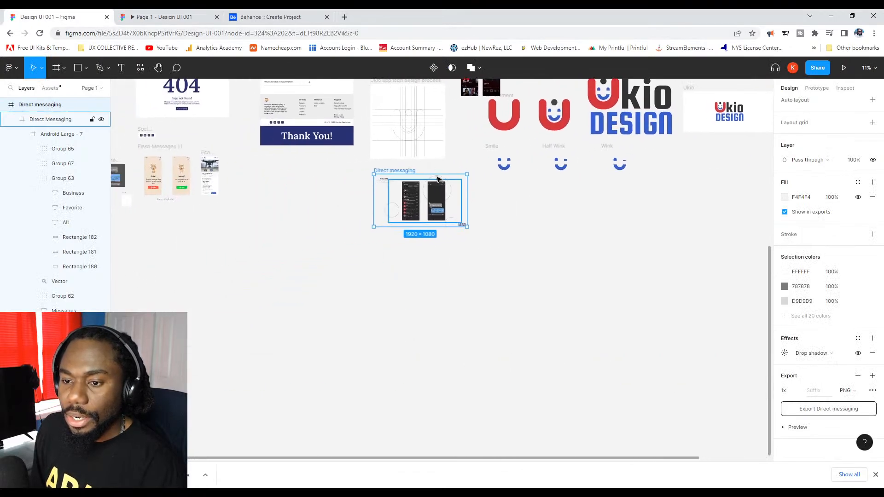
pyautogui.scroll(5, 433, 175)
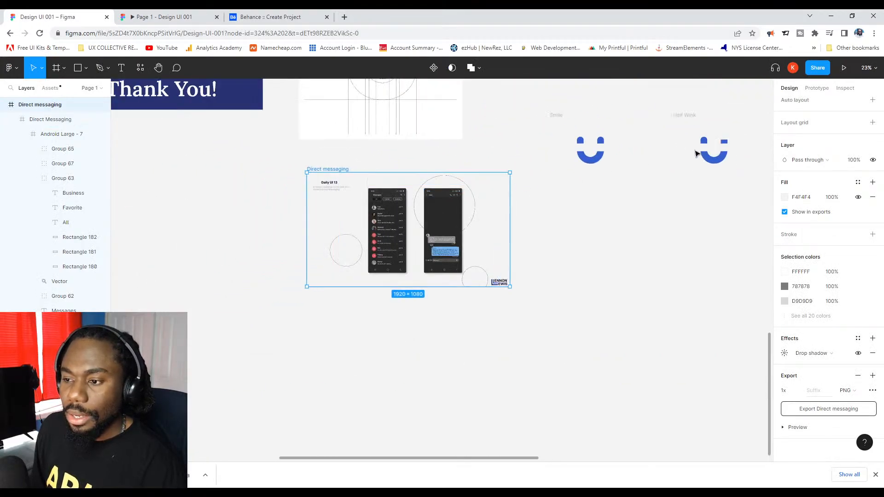
pyautogui.click(844, 69)
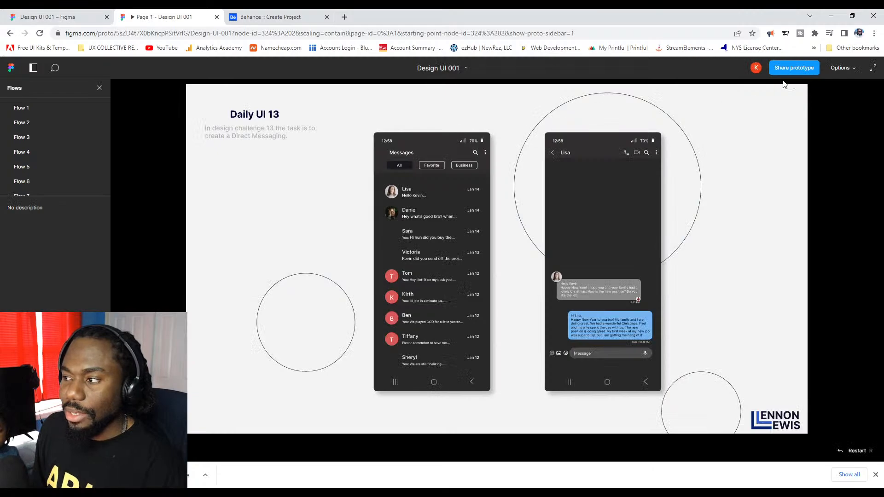
pyautogui.click(217, 17)
pyautogui.scroll(-6, 292, 167)
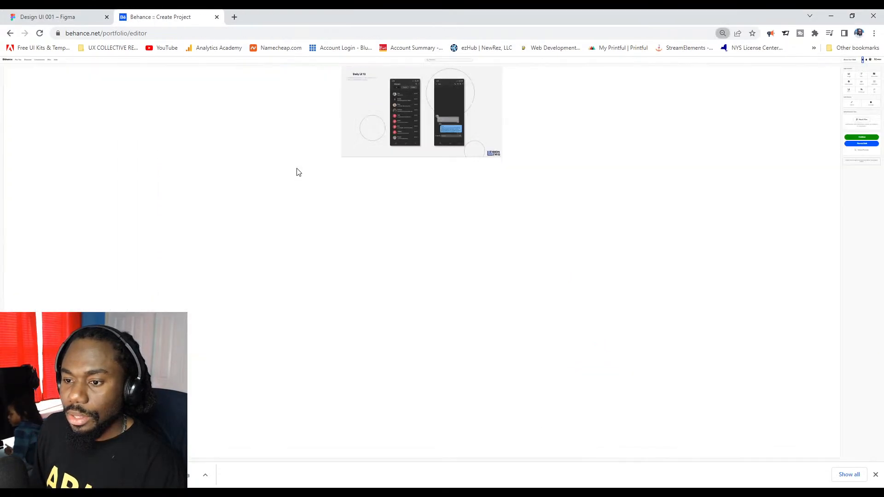
pyautogui.scroll(6, 415, 90)
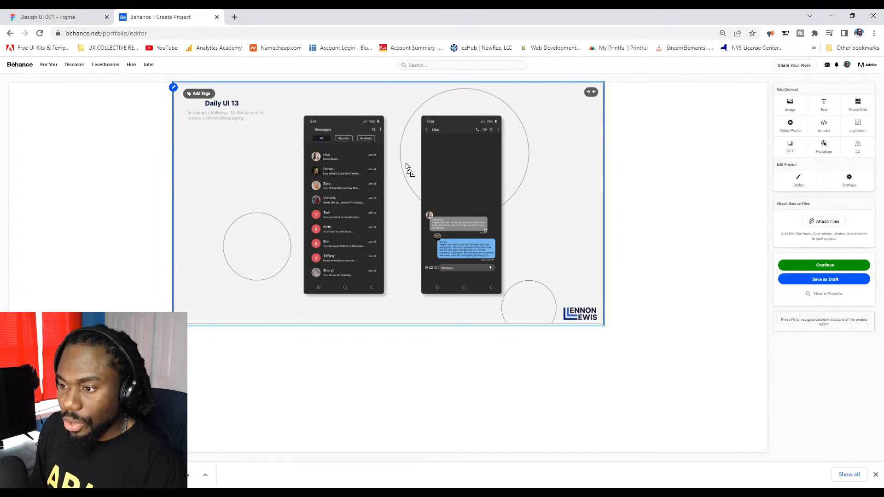
pyautogui.hotkey('ctrl', '-')
pyautogui.hotkey('ctrl', '-')
pyautogui.hotkey('ctrl', '-')
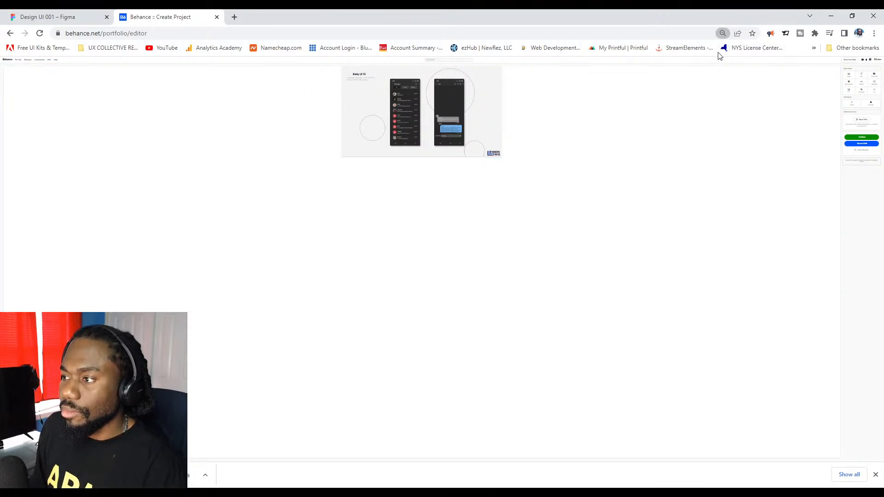
pyautogui.hotkey('ctrl', '0')
# Switch back to the Figma design file and try to select the contents of the Direct messaging presentation frame.
pyautogui.hotkey('ctrl', 'Tab')
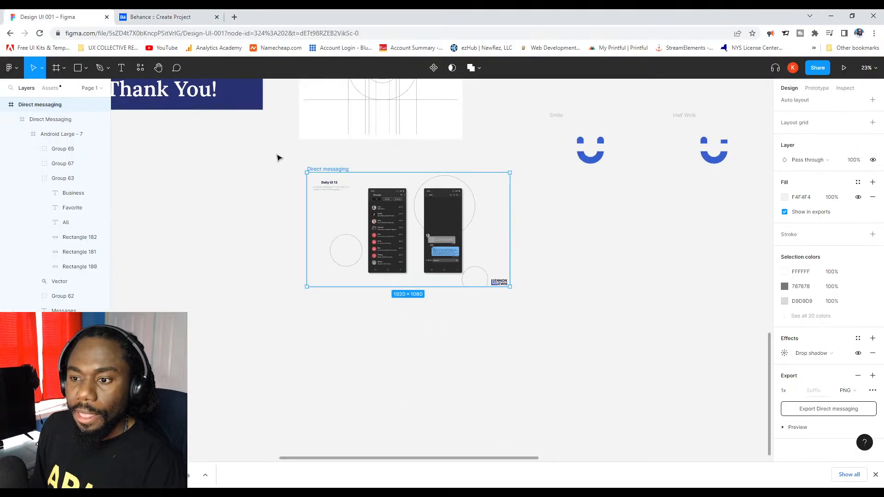
pyautogui.scroll(5, 405, 224)
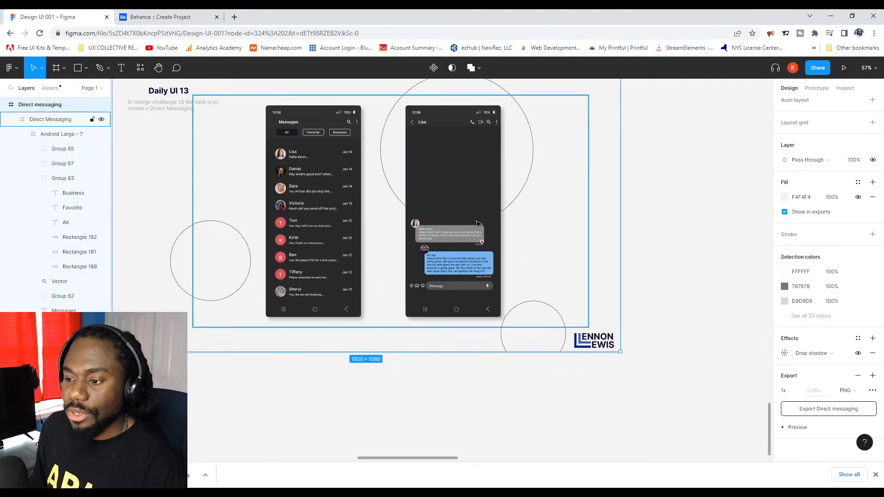
pyautogui.scroll(-1, 316, 142)
pyautogui.hscroll(-3, 389, 166)
pyautogui.scroll(2, 389, 166)
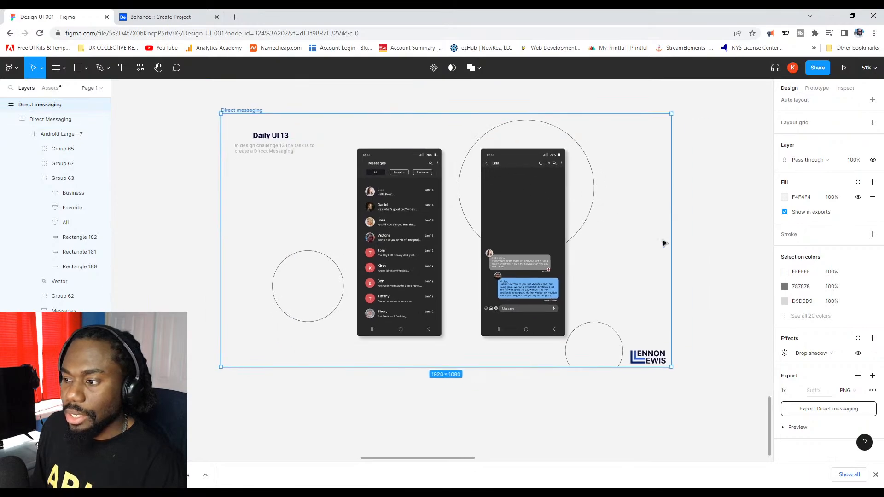
pyautogui.hscroll(2, 665, 243)
pyautogui.scroll(-1, 664, 243)
pyautogui.moveTo(670, 248); pyautogui.dragTo(309, 127)
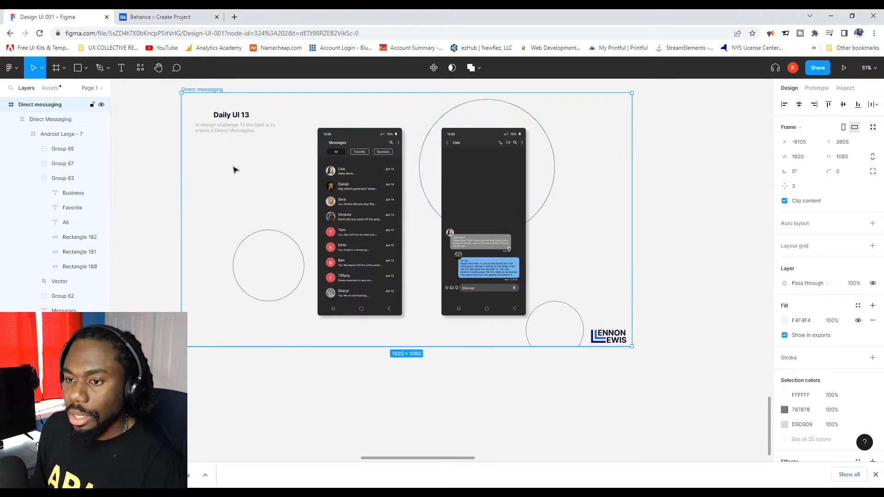
pyautogui.click(670, 322)
pyautogui.moveTo(672, 361); pyautogui.dragTo(274, 113)
pyautogui.moveTo(354, 137); pyautogui.dragTo(407, 152)
pyautogui.press('Escape')
pyautogui.scroll(-5, 404, 150)
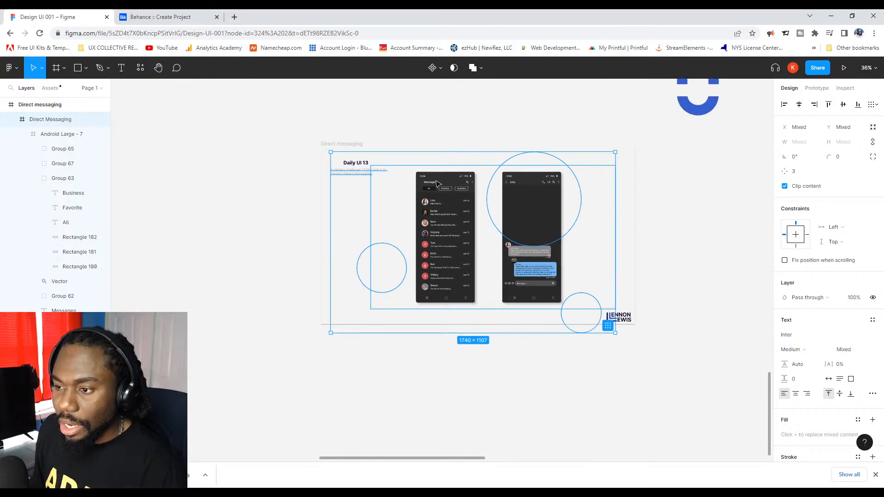
pyautogui.scroll(2, 433, 176)
# Move the inner Direct Messaging frame with both phone screens out of the presentation frame onto the empty canvas beside it.
pyautogui.click(605, 213)
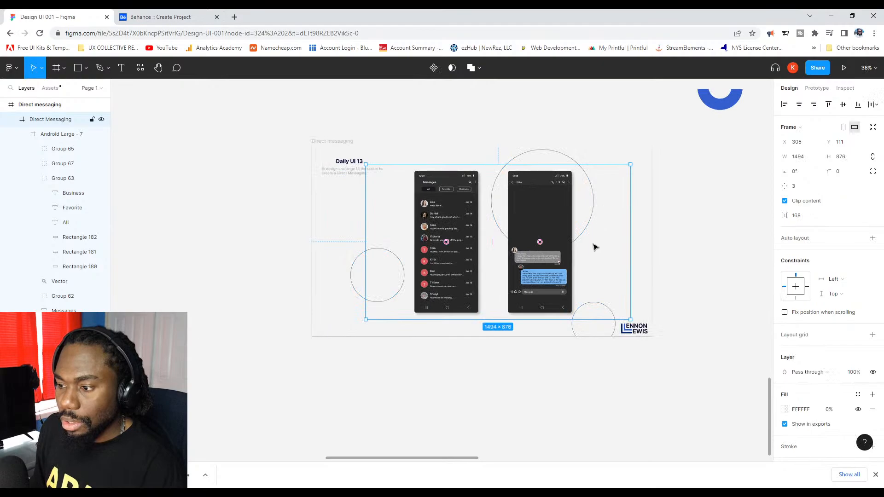
pyautogui.moveTo(529, 182); pyautogui.dragTo(194, 281)
pyautogui.moveTo(249, 225); pyautogui.dragTo(420, 151)
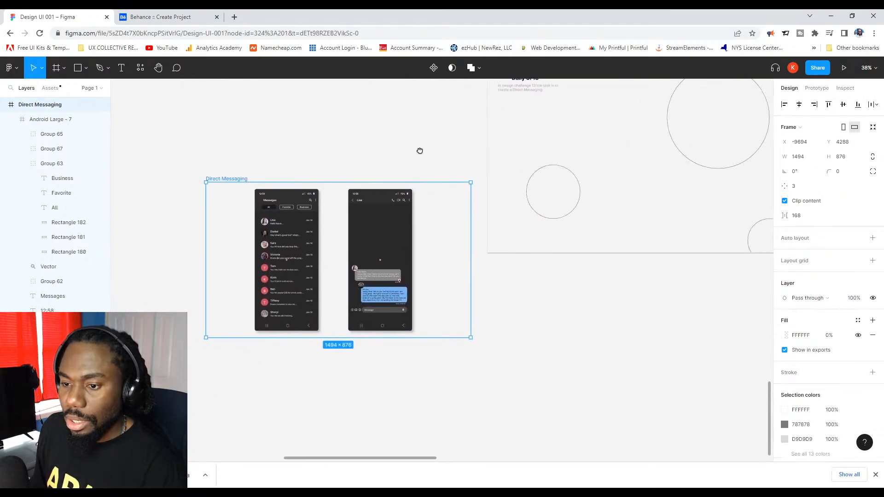
pyautogui.click(360, 156)
pyautogui.click(233, 178)
pyautogui.click(334, 181)
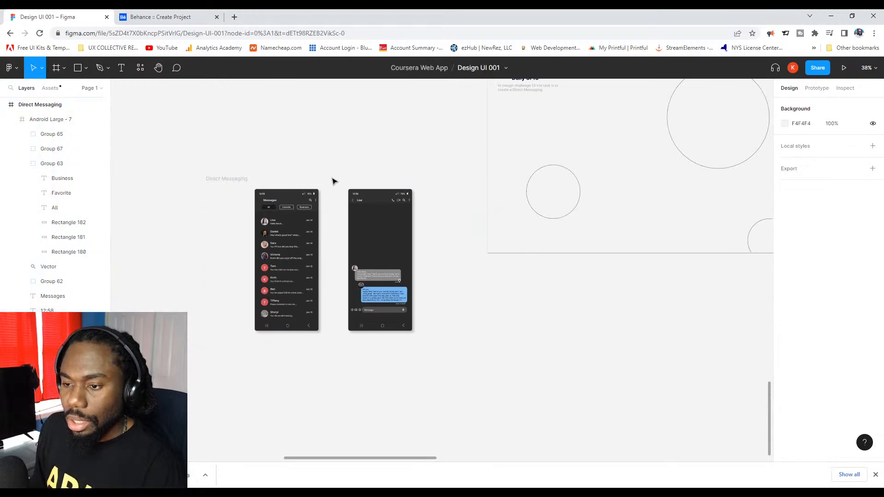
# Show the prototype connections of the two phone screens, preview their Direct Messaging frame, and close the preview.
pyautogui.click(816, 88)
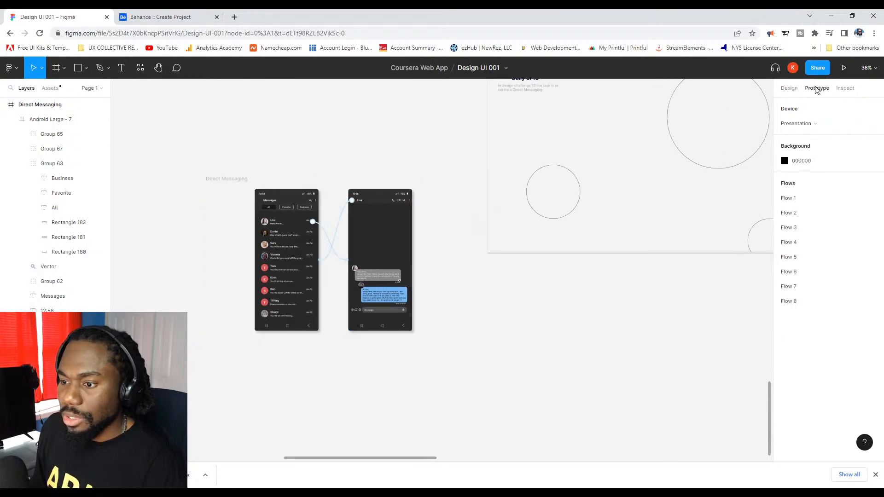
pyautogui.click(237, 180)
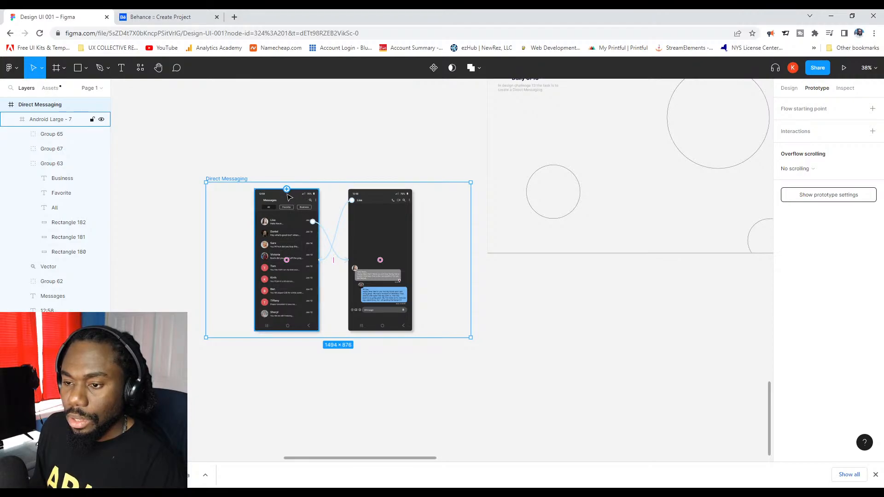
pyautogui.press('Escape')
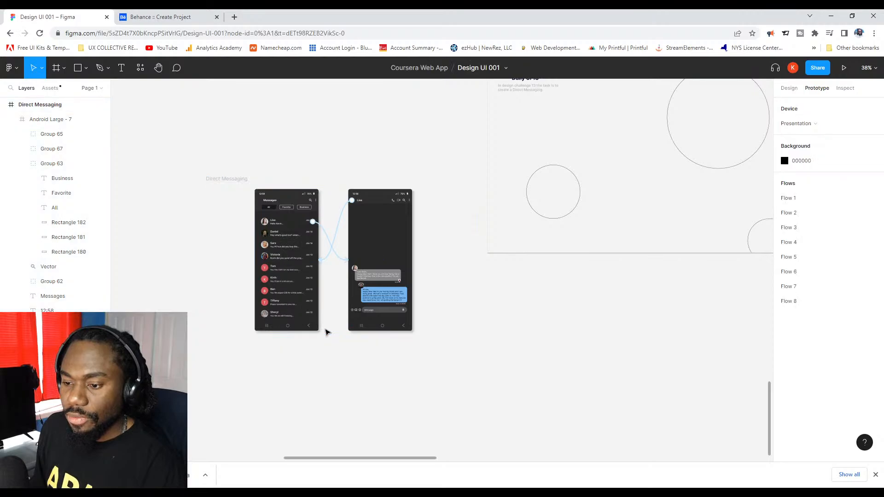
pyautogui.moveTo(324, 329); pyautogui.dragTo(473, 373)
pyautogui.hotkey('ctrl', 'z')
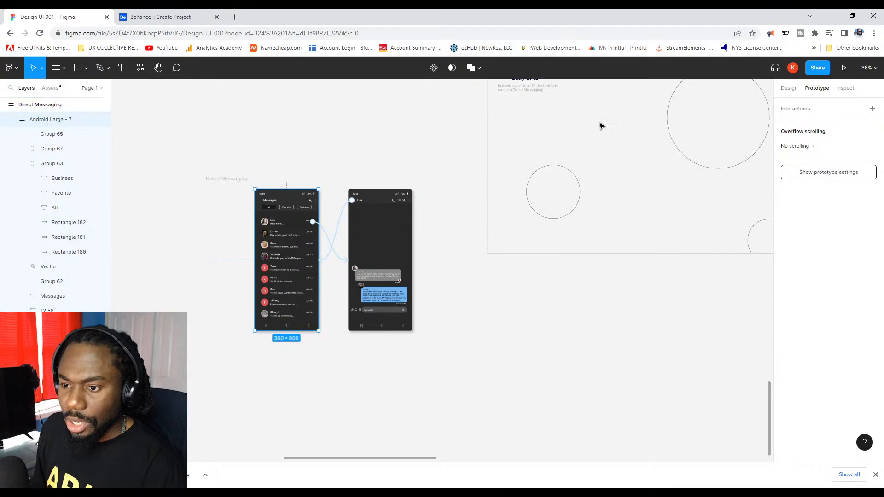
pyautogui.click(844, 69)
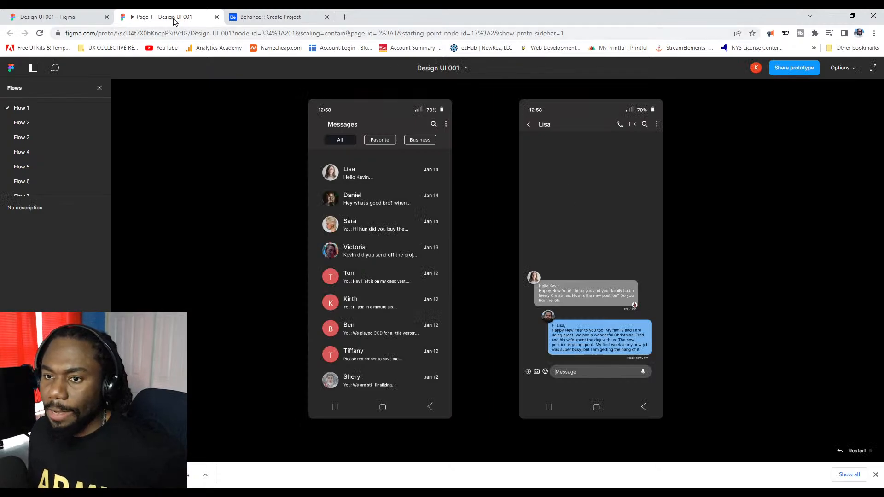
pyautogui.hotkey('ctrl', 'w')
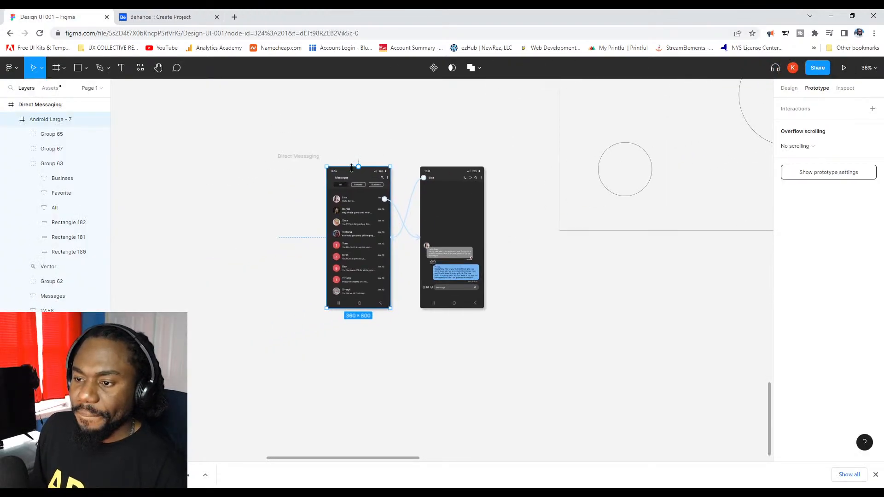
# Move the Android Large - 7 messages screen out of the Direct Messaging frame onto the empty canvas beside it.
pyautogui.moveTo(399, 317); pyautogui.dragTo(146, 175)
pyautogui.hscroll(-2, 419, 161)
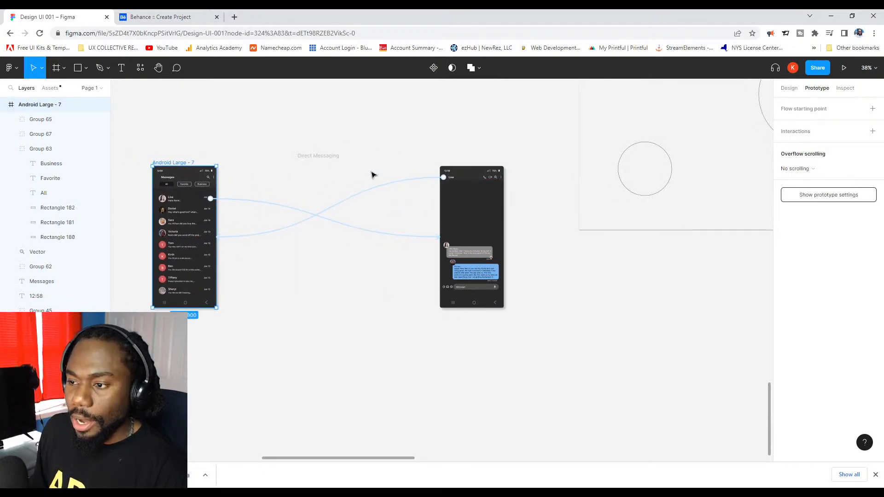
pyautogui.hscroll(-3, 426, 165)
pyautogui.scroll(-1, 426, 164)
pyautogui.hscroll(-3, 315, 161)
pyautogui.scroll(1, 316, 161)
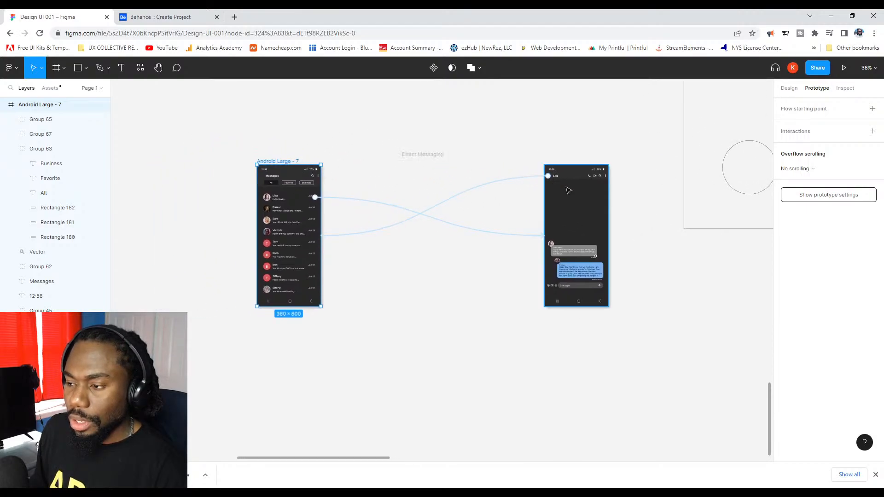
# Move the chat screen directly below the Android Large - 7 messages screen and delete the emptied Direct Messaging frame.
pyautogui.moveTo(622, 309); pyautogui.dragTo(516, 160)
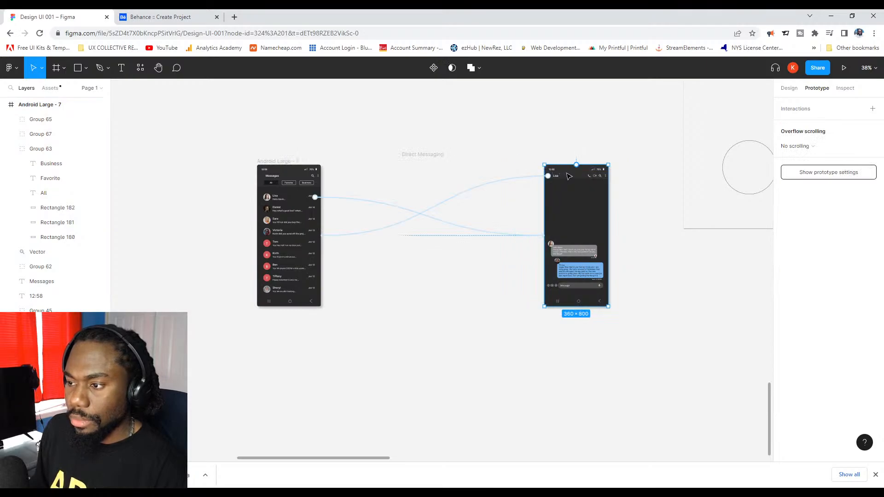
pyautogui.moveTo(569, 177); pyautogui.dragTo(282, 333)
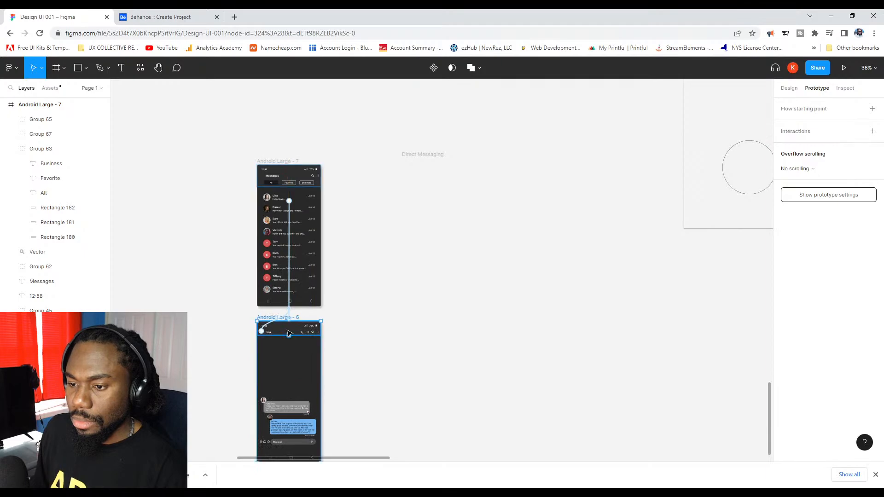
pyautogui.click(431, 158)
pyautogui.press('Delete')
# Move both Android Large phone screens together next to the Ecommerce store screen, aligned with its top edge.
pyautogui.scroll(-3, 417, 198)
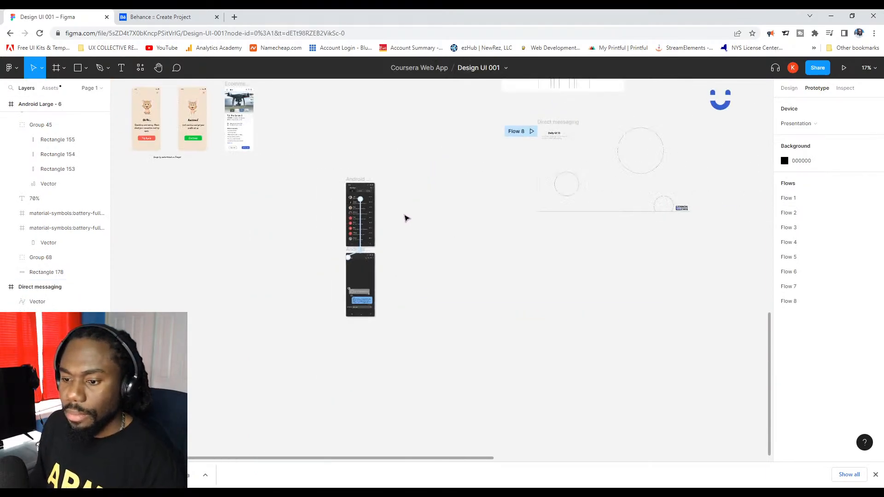
pyautogui.moveTo(390, 330); pyautogui.dragTo(311, 181)
pyautogui.hscroll(-3, 459, 208)
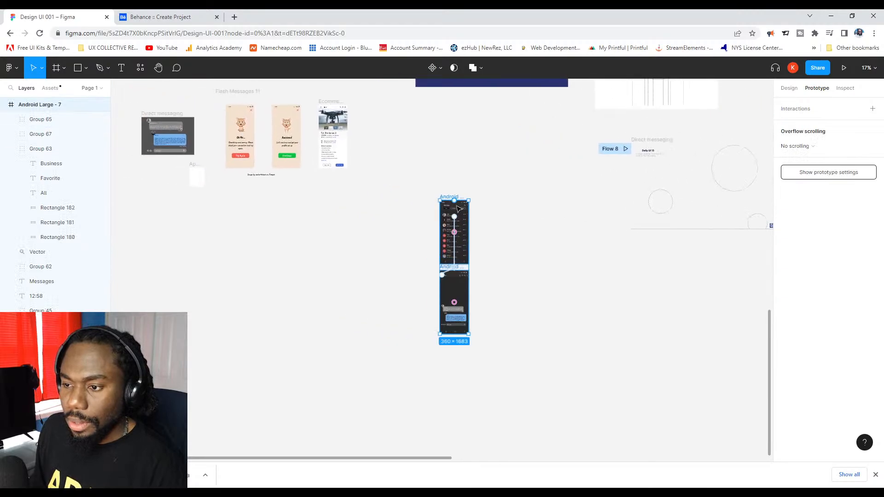
pyautogui.moveTo(463, 208); pyautogui.dragTo(392, 113)
pyautogui.click(488, 150)
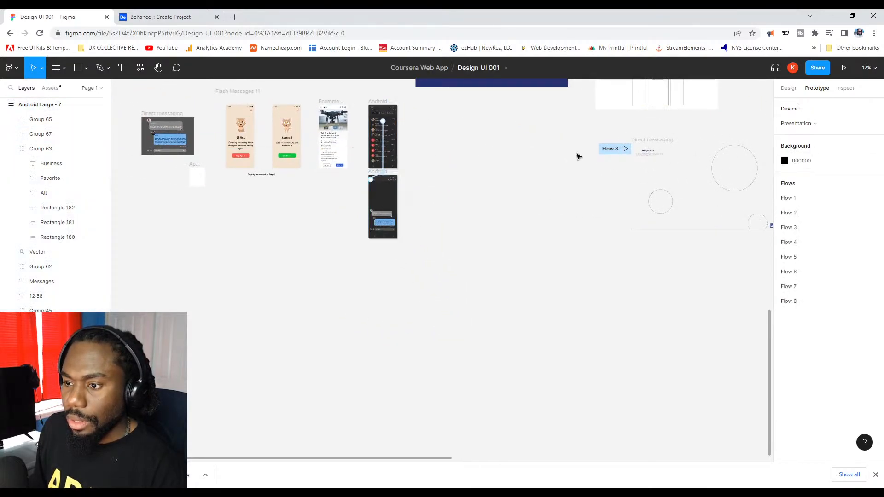
# Present the Android Large - 7 messages screen as a standalone prototype.
pyautogui.scroll(5, 367, 118)
pyautogui.click(376, 94)
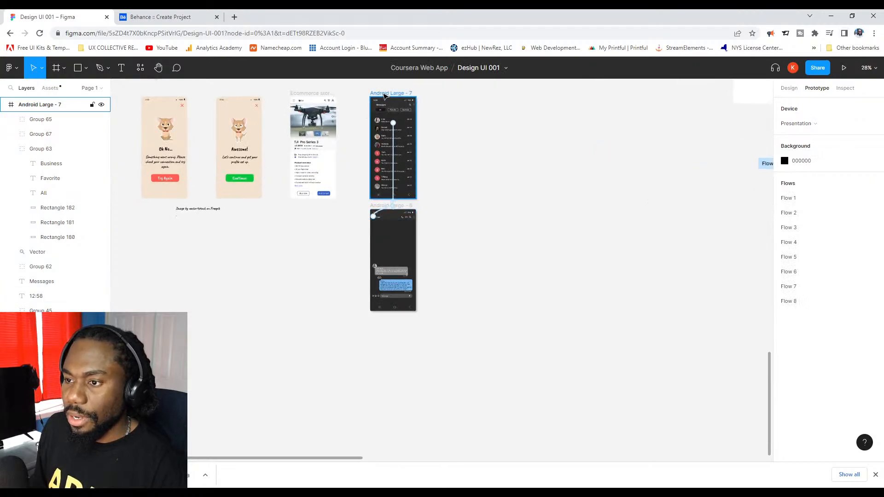
pyautogui.click(844, 68)
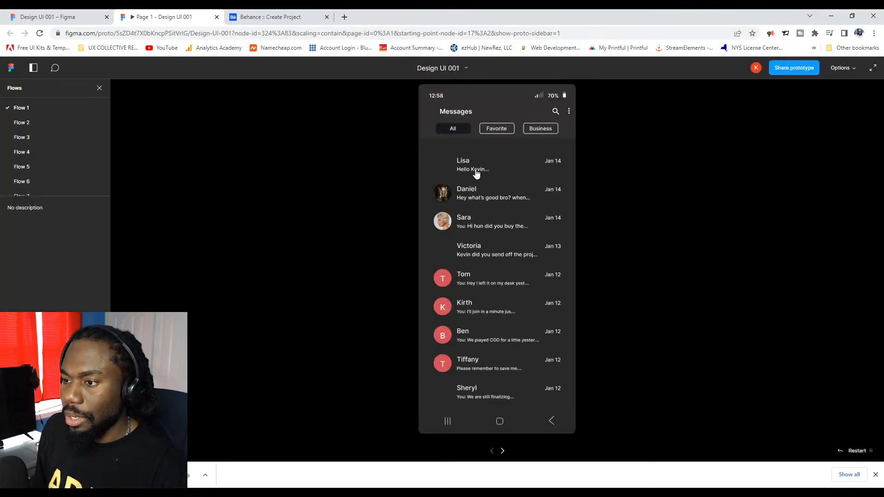
# Test the prototype by opening the first conversation in the message list and returning to the Messages screen.
pyautogui.click(474, 172)
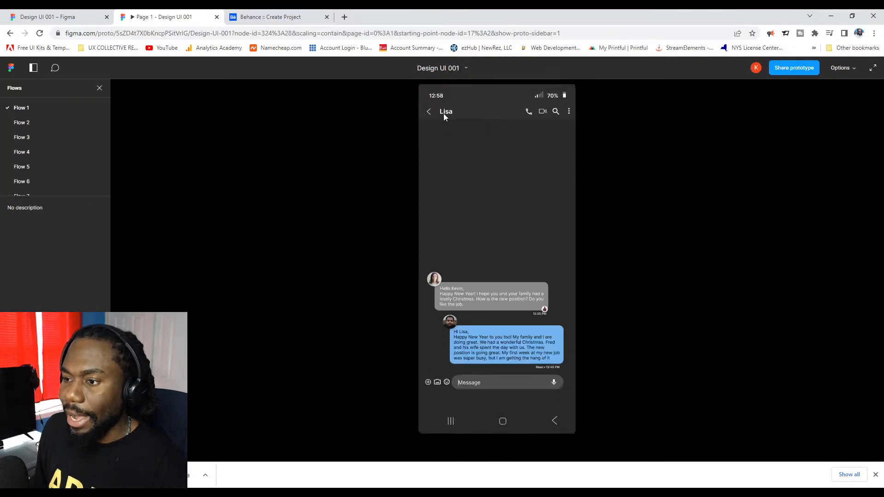
pyautogui.click(427, 112)
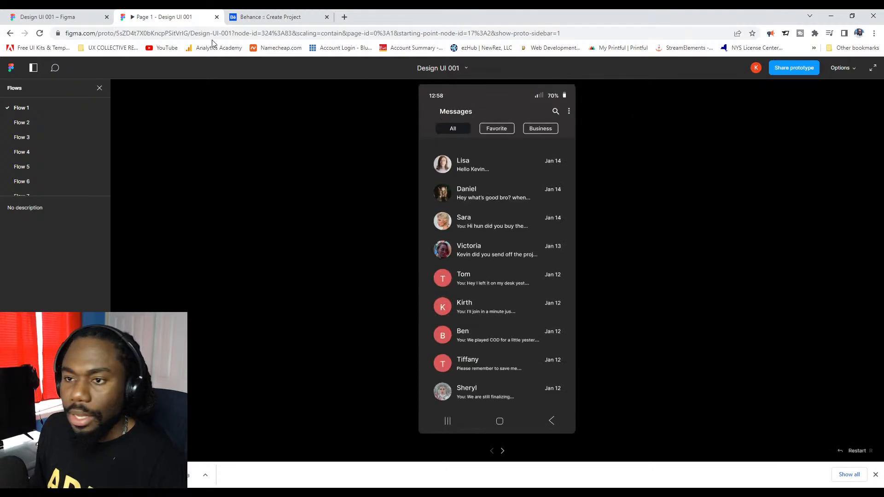
# Open the prototype's sharing options and copy the prototype page's URL.
pyautogui.click(841, 68)
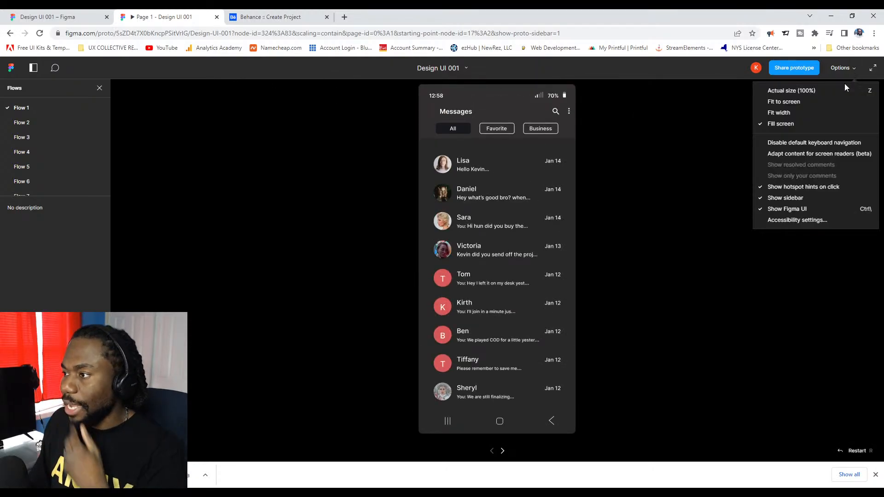
pyautogui.click(794, 68)
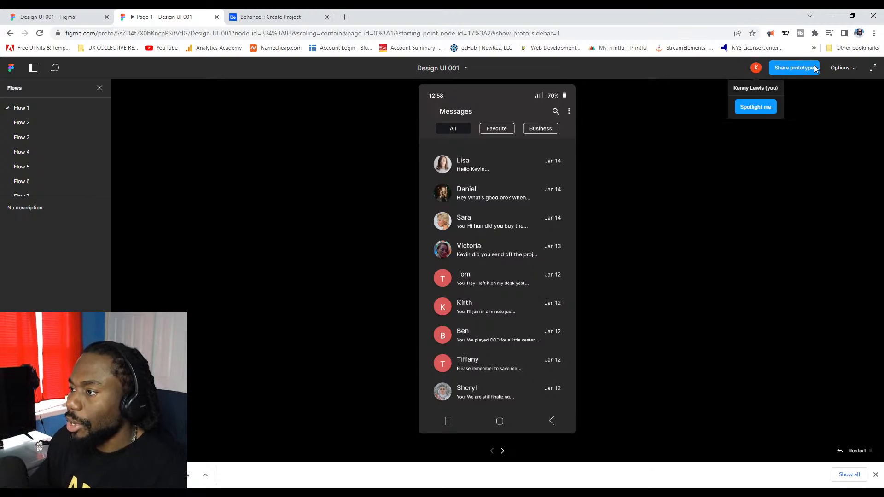
pyautogui.click(794, 68)
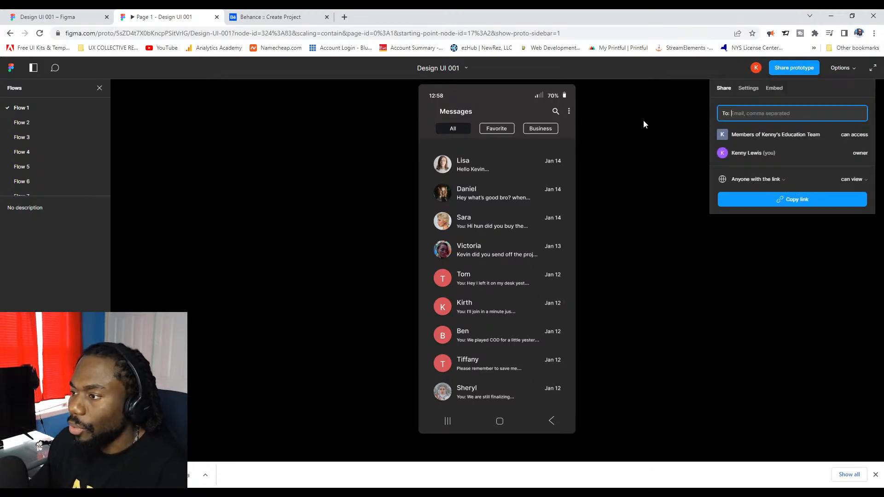
pyautogui.click(265, 37)
pyautogui.hotkey('ctrl', 'c')
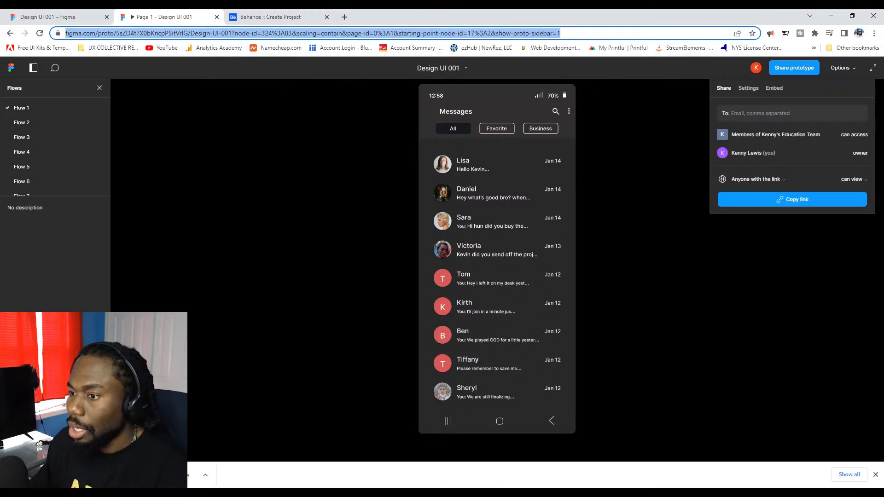
# Switch to the Behance project editor and examine the Embed Media and Source Files link options for adding the prototype.
pyautogui.hotkey('alt', 'Tab')
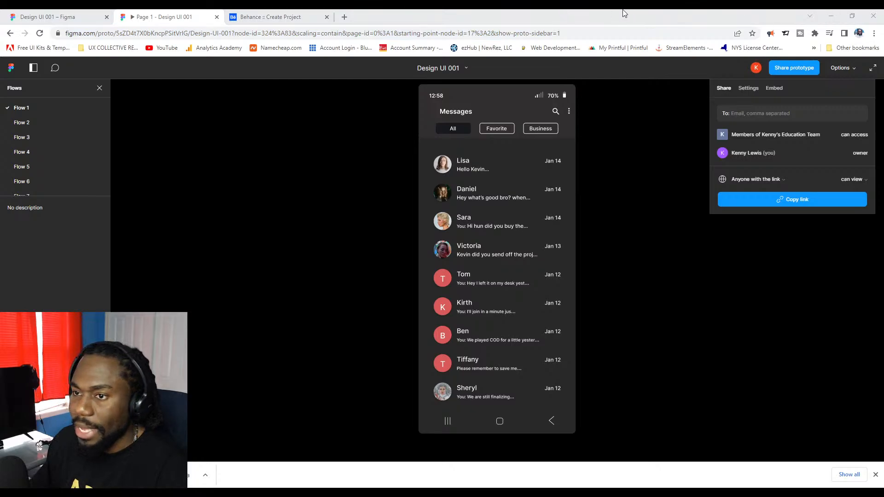
pyautogui.click(286, 16)
pyautogui.scroll(-1, 465, 218)
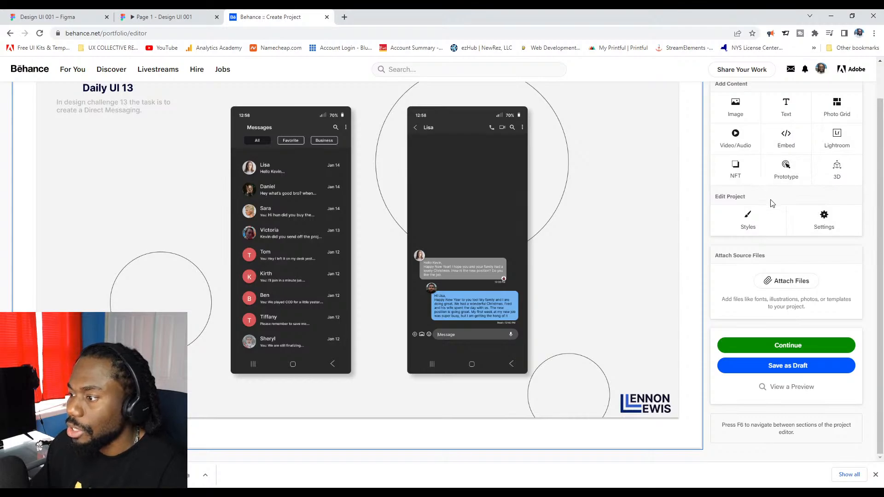
pyautogui.scroll(1, 789, 224)
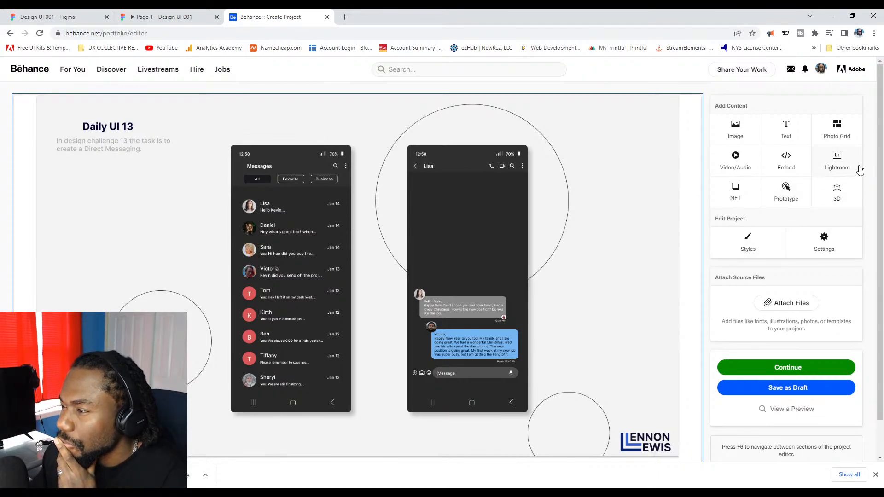
pyautogui.click(778, 158)
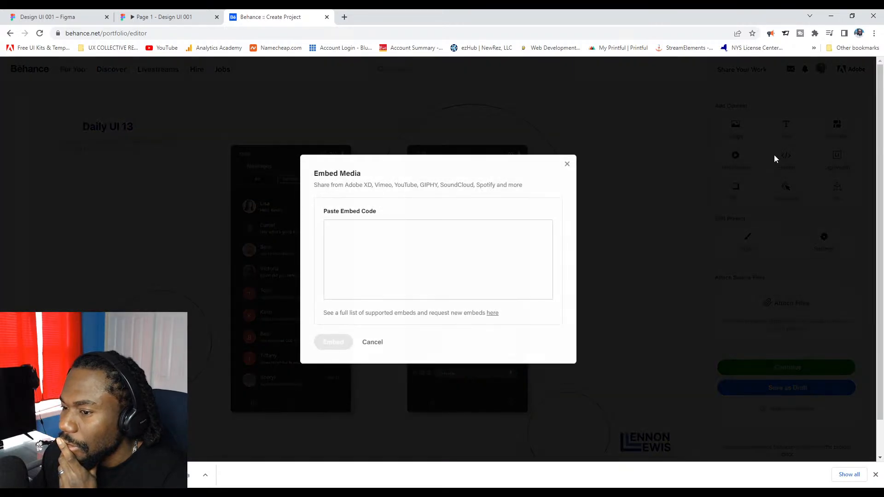
pyautogui.click(567, 164)
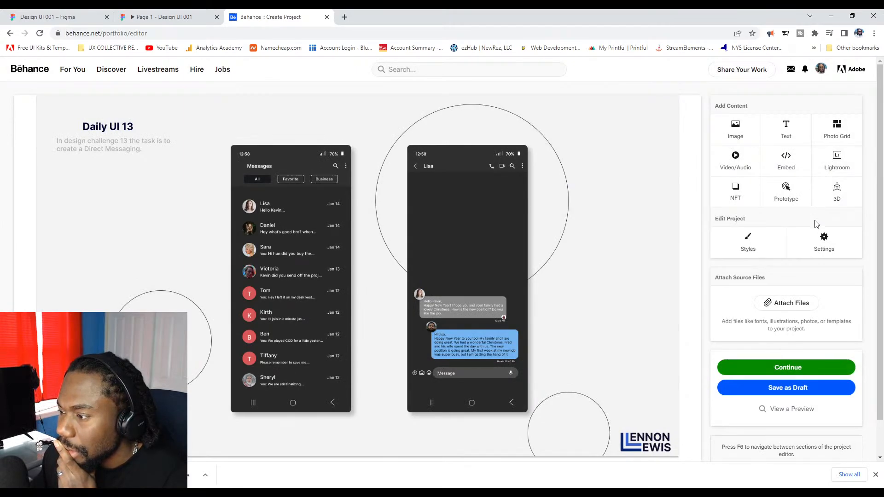
pyautogui.click(789, 301)
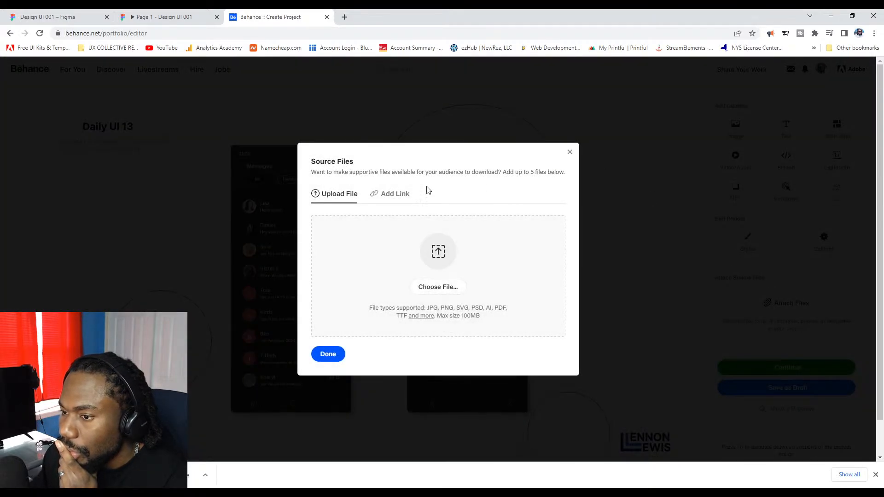
pyautogui.click(404, 194)
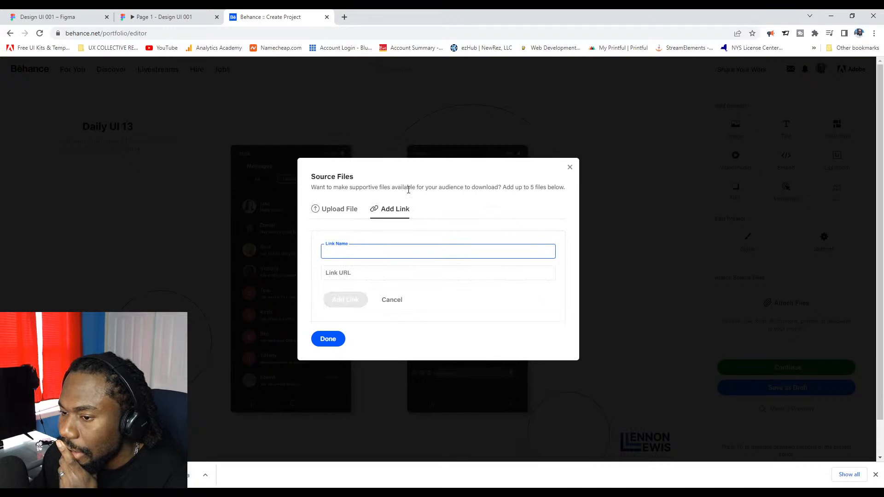
pyautogui.click(569, 169)
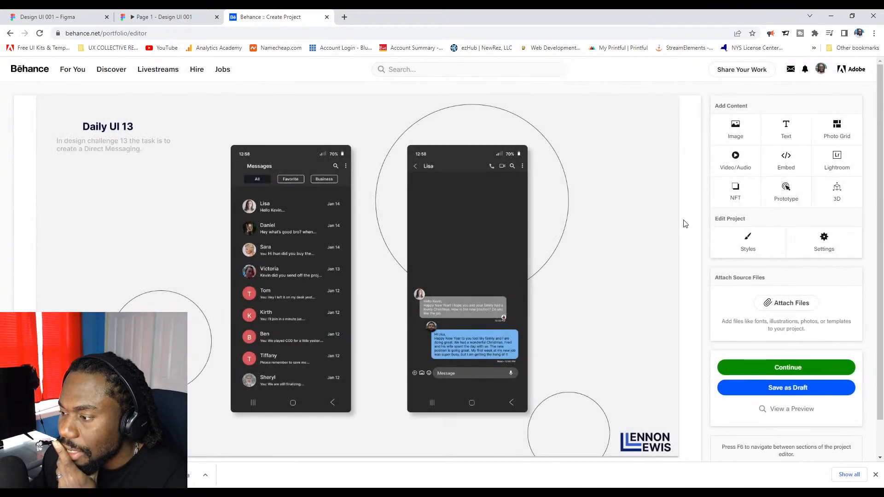
pyautogui.scroll(-2, 685, 225)
pyautogui.scroll(2, 541, 207)
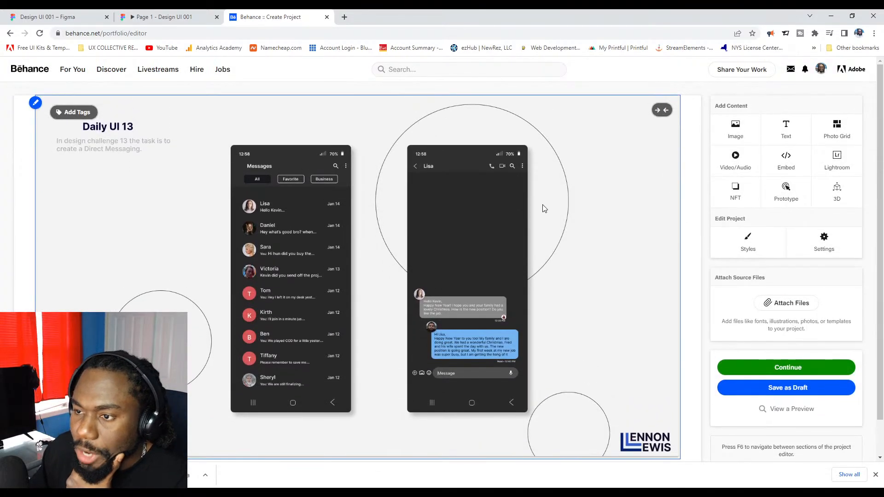
# Open the Embed Prototype form for the Behance project, ready to receive an embed code.
pyautogui.scroll(-2, 576, 184)
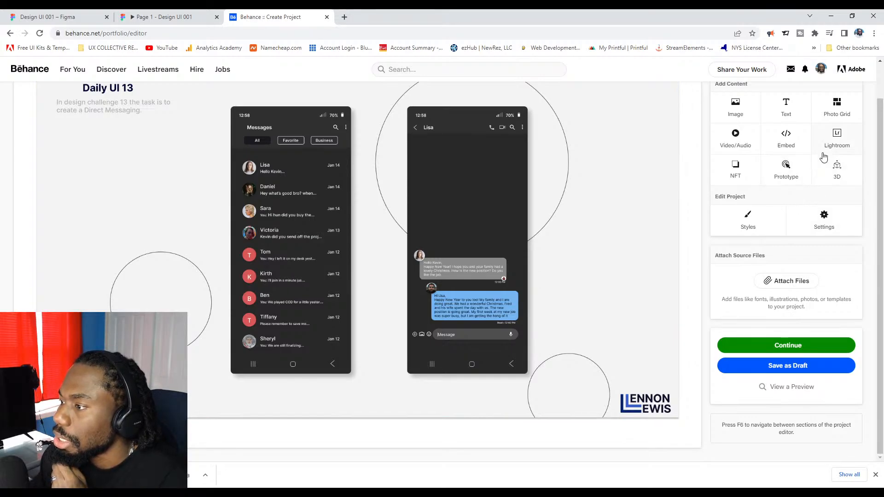
pyautogui.click(804, 166)
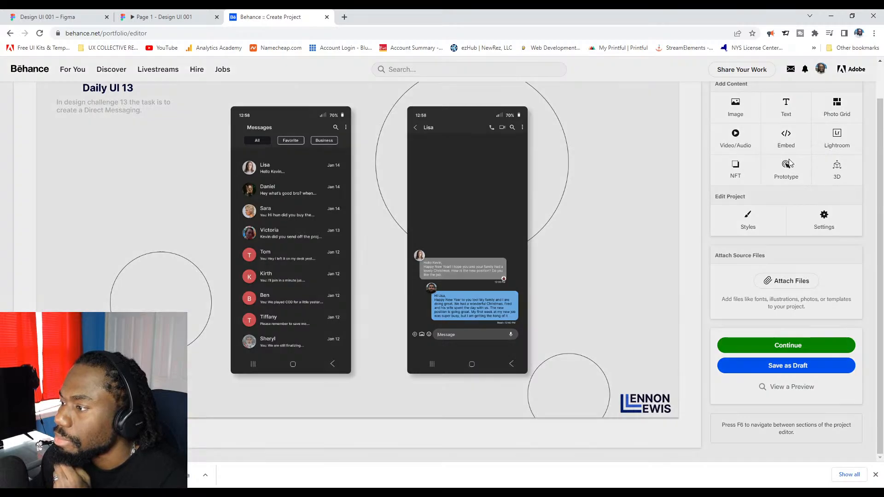
pyautogui.click(385, 239)
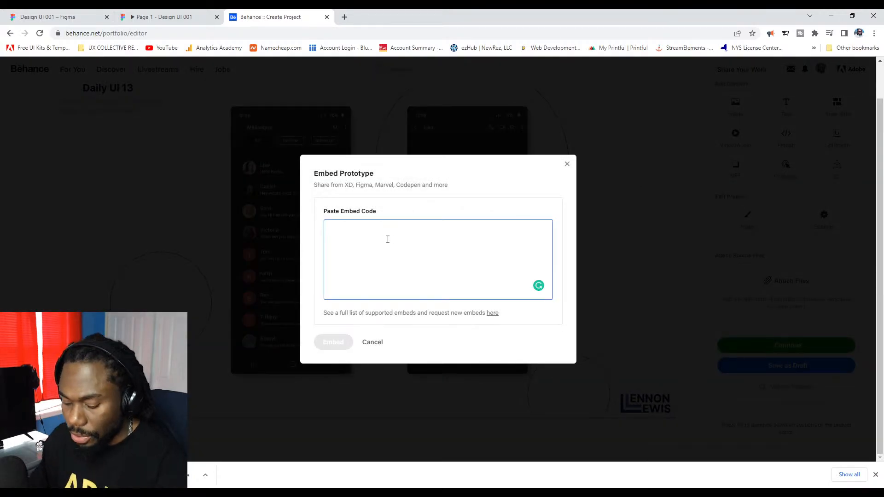
# Try to embed the prototype using its copied page URL as the embed code, and clear the entry.
pyautogui.hotkey('ctrl', 'v')
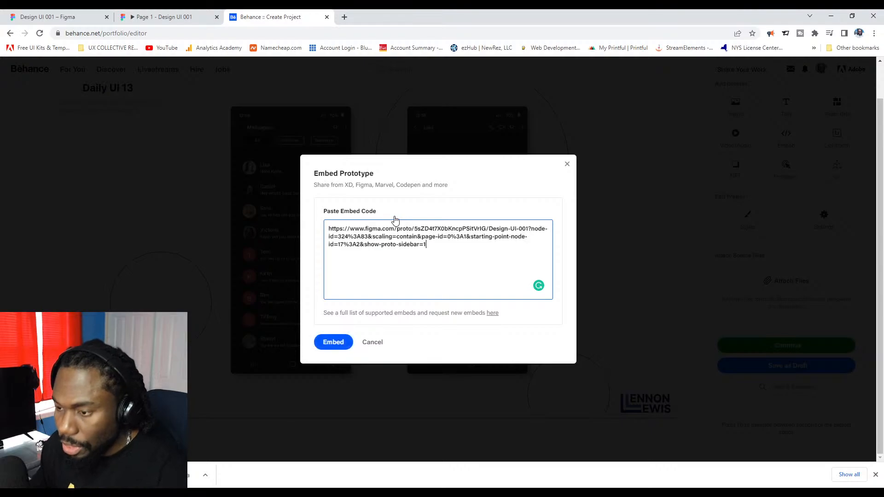
pyautogui.click(339, 344)
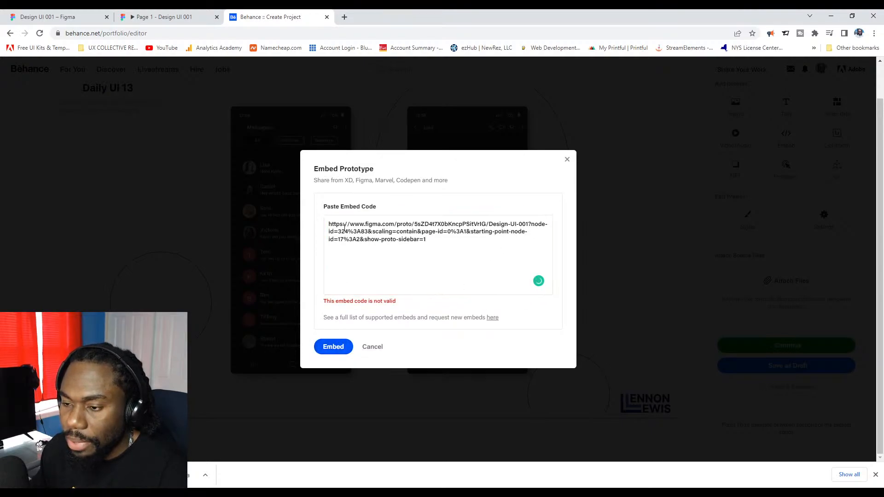
pyautogui.hotkey('ctrl', 'a')
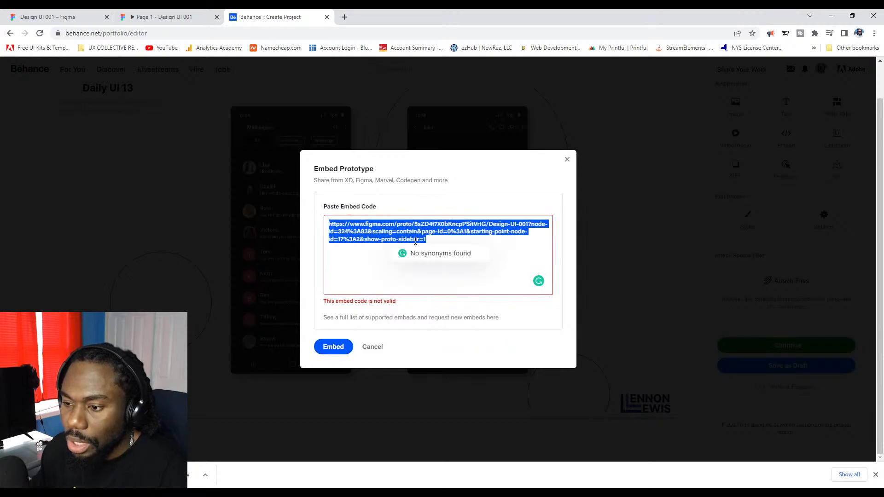
pyautogui.press('BackSpace')
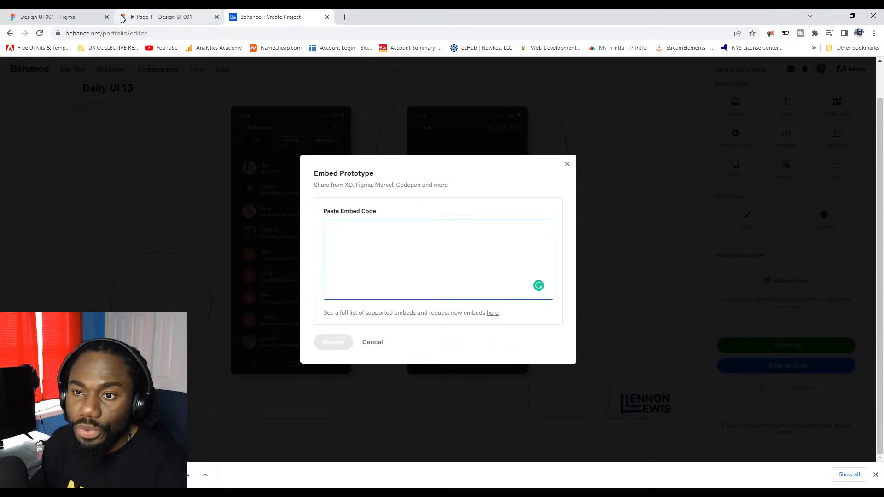
# Return to the Figma prototype and copy the iframe embed code for Design UI 001 from its sharing options.
pyautogui.click(145, 18)
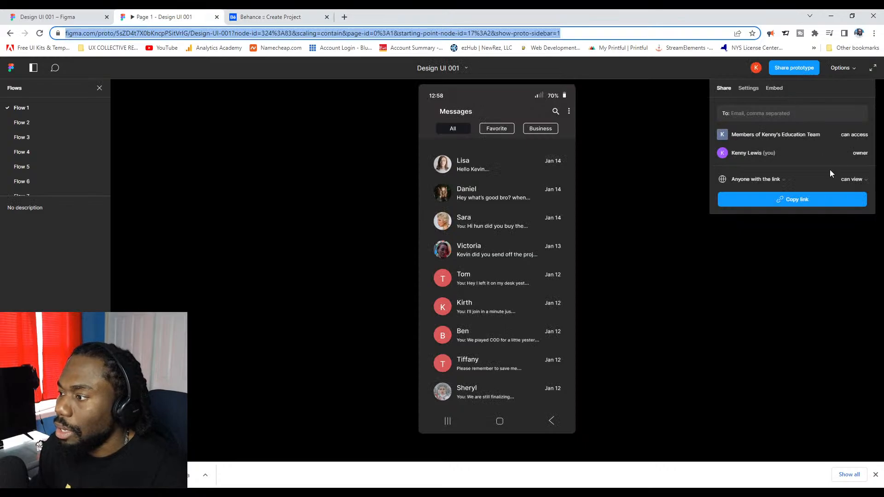
pyautogui.click(806, 200)
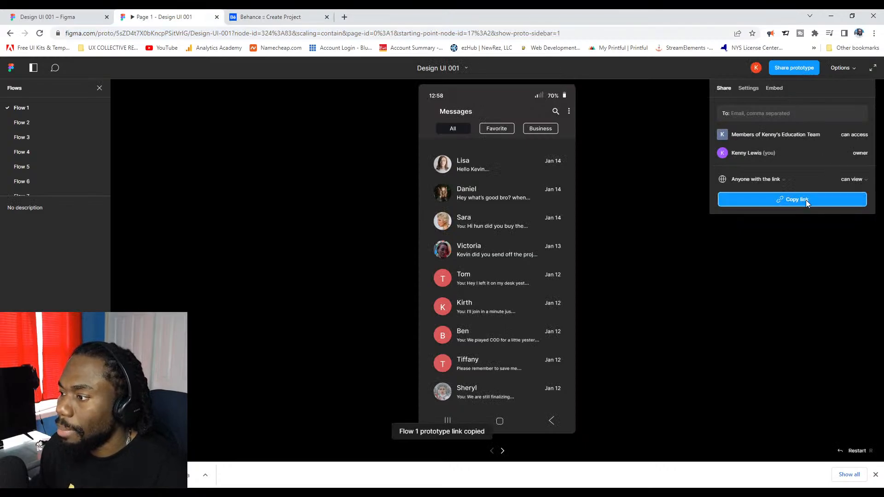
pyautogui.click(775, 89)
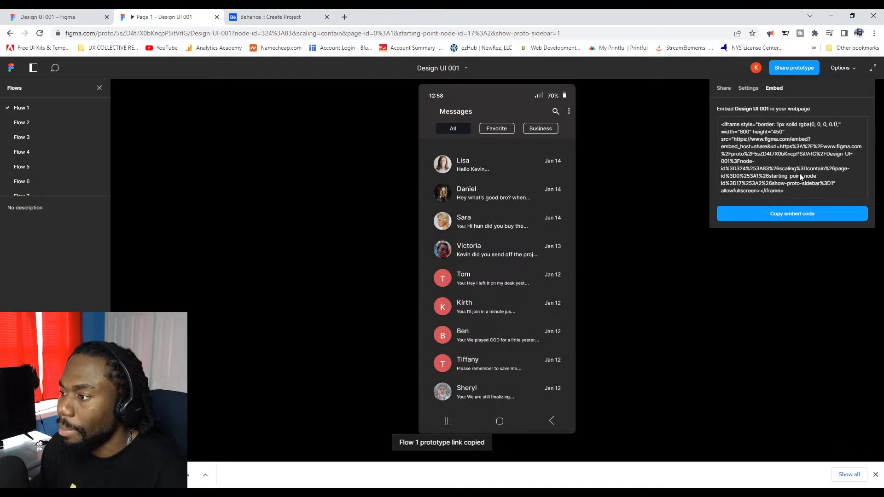
pyautogui.click(799, 175)
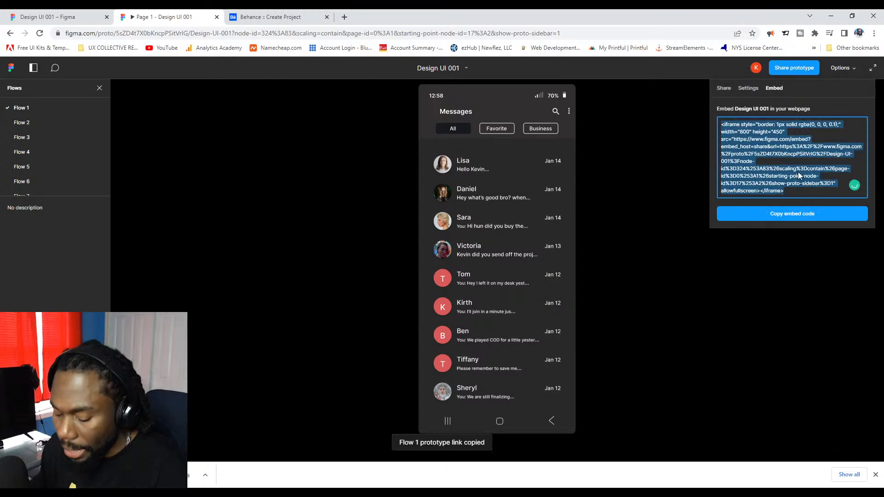
# Embed the Figma prototype below the image in the Behance project using the copied iframe code.
pyautogui.click(257, 17)
pyautogui.hotkey('ctrl', 'v')
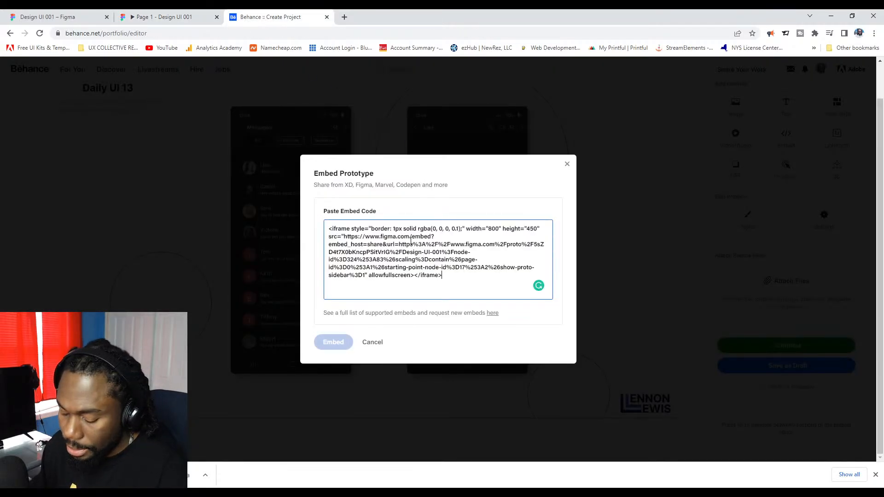
pyautogui.click(334, 342)
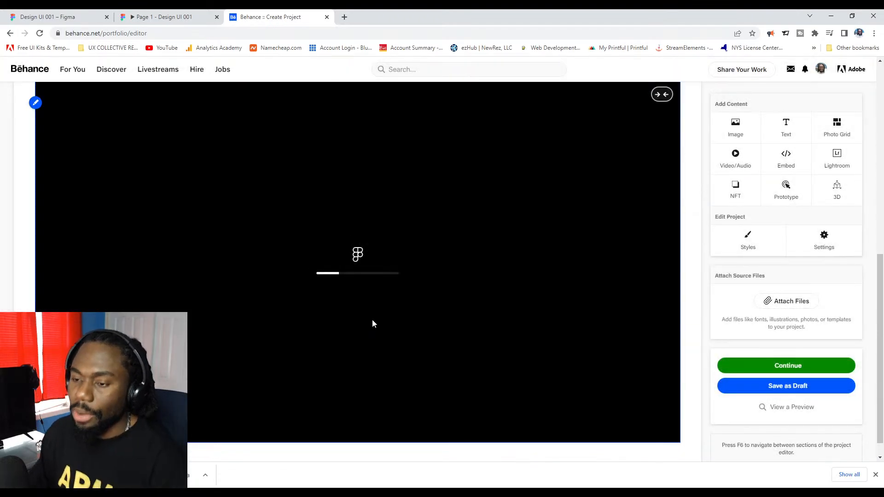
# Check the flows from Flow 2 to Flow 8 in the embedded prototype, and return to the Figma prototype.
pyautogui.scroll(2, 424, 223)
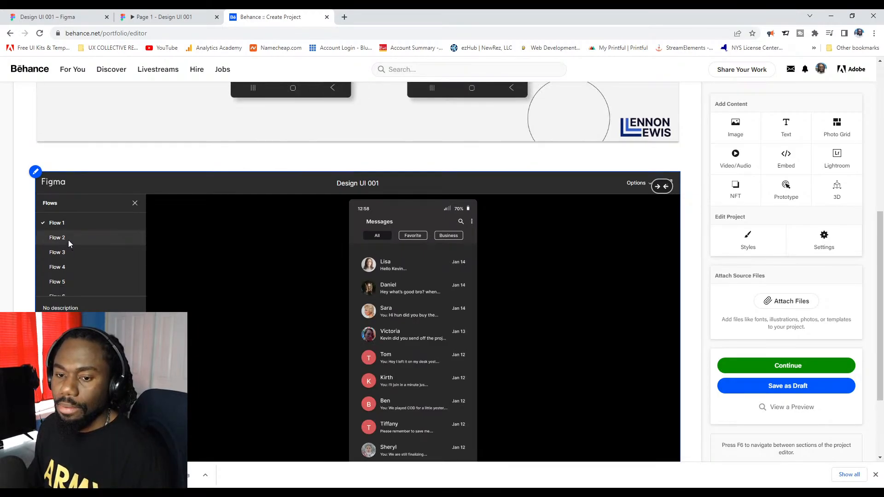
pyautogui.click(68, 239)
pyautogui.click(70, 252)
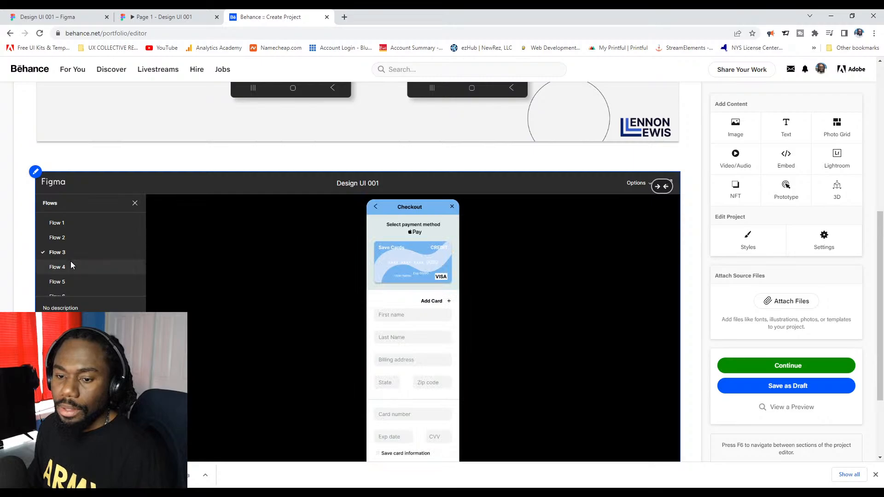
pyautogui.click(71, 267)
pyautogui.click(69, 281)
pyautogui.click(68, 291)
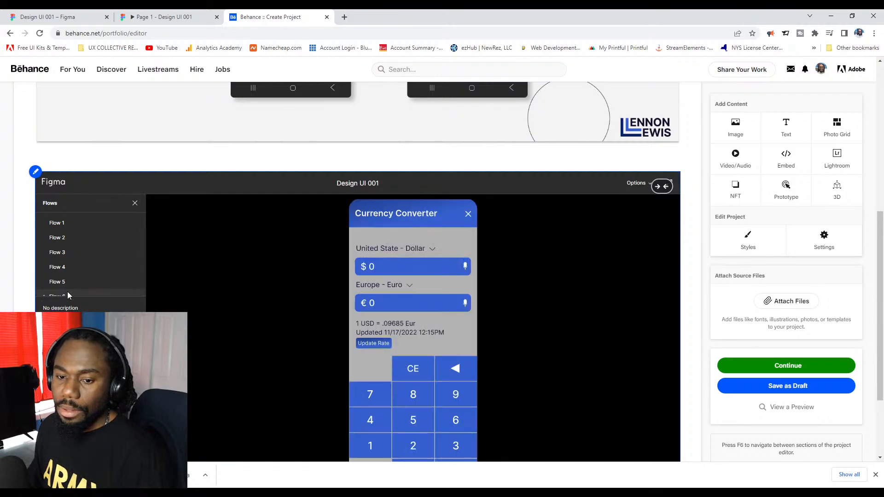
pyautogui.scroll(-2, 505, 241)
pyautogui.scroll(2, 498, 242)
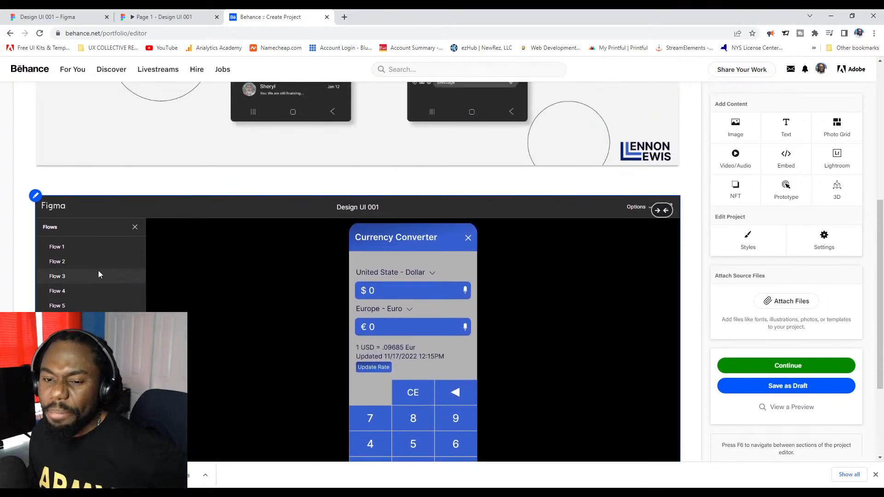
pyautogui.scroll(-1, 87, 286)
pyautogui.click(58, 308)
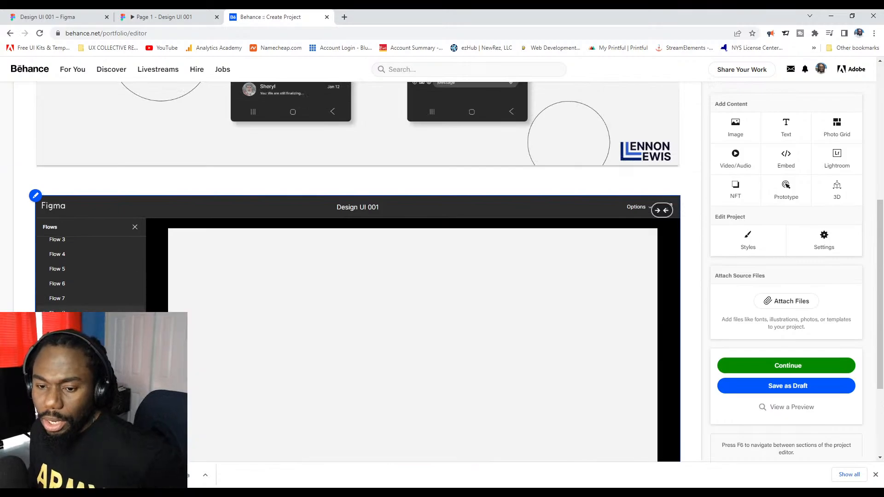
pyautogui.scroll(-3, 369, 290)
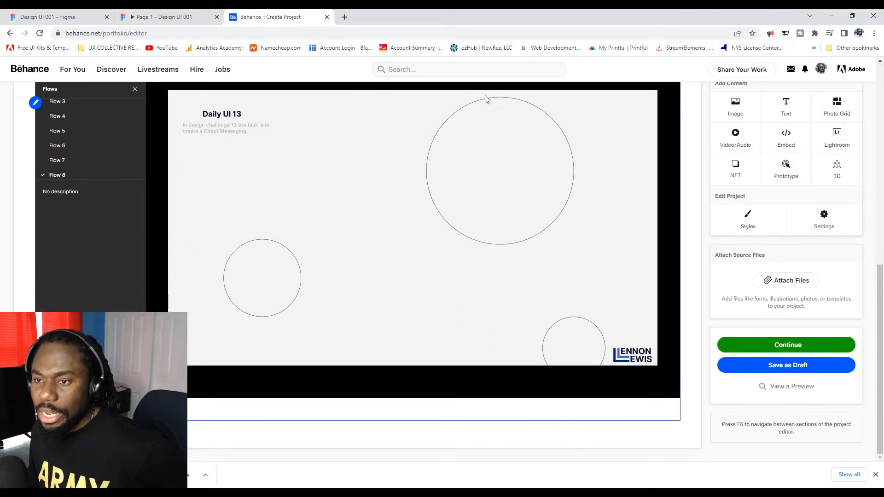
pyautogui.scroll(4, 485, 97)
pyautogui.click(222, 12)
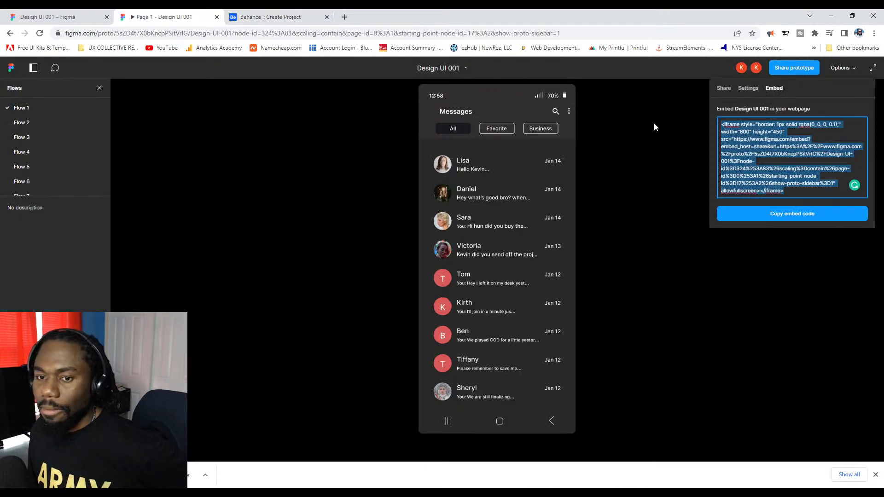
# Copy the Android Large - 7 and Android Large - 6 frames from Design UI 001 into a new design file.
pyautogui.click(284, 136)
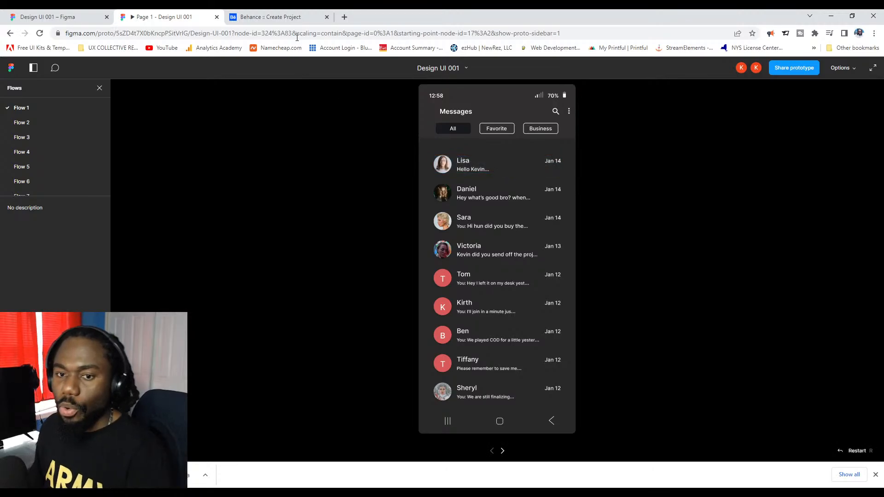
pyautogui.click(112, 18)
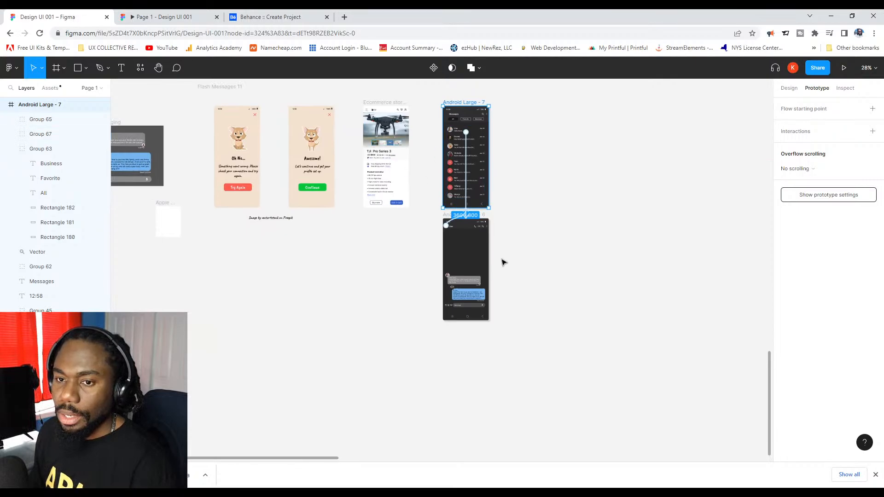
pyautogui.moveTo(533, 332); pyautogui.dragTo(437, 97)
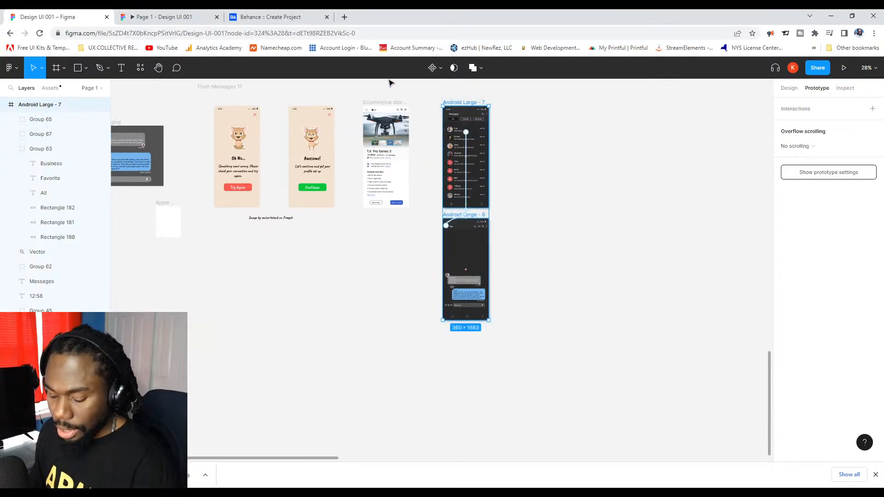
pyautogui.click(11, 68)
pyautogui.moveTo(28, 129)
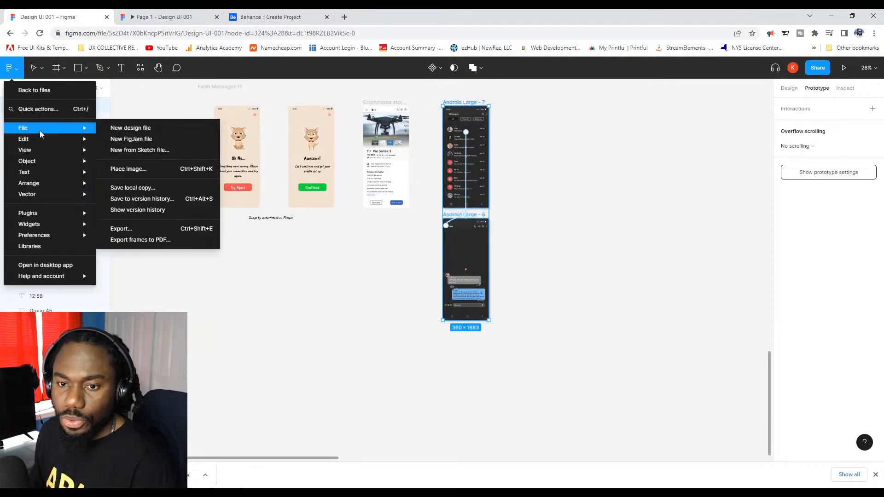
pyautogui.click(139, 129)
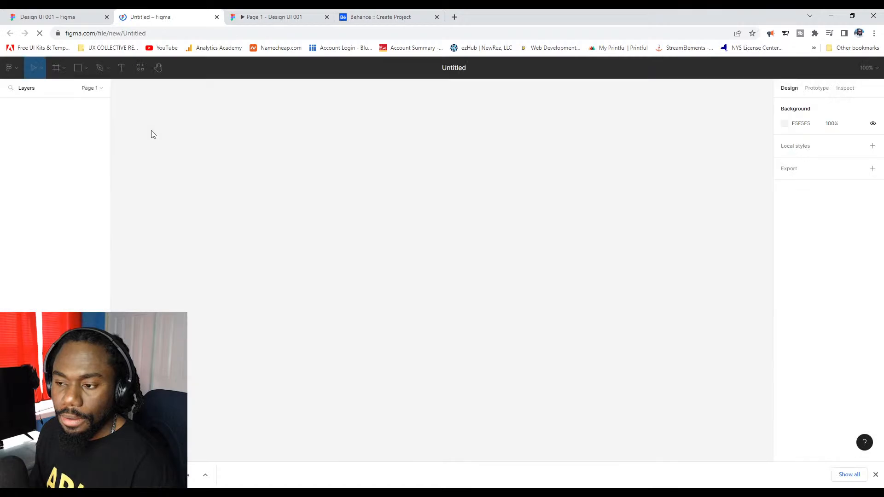
pyautogui.hotkey('ctrl', 'v')
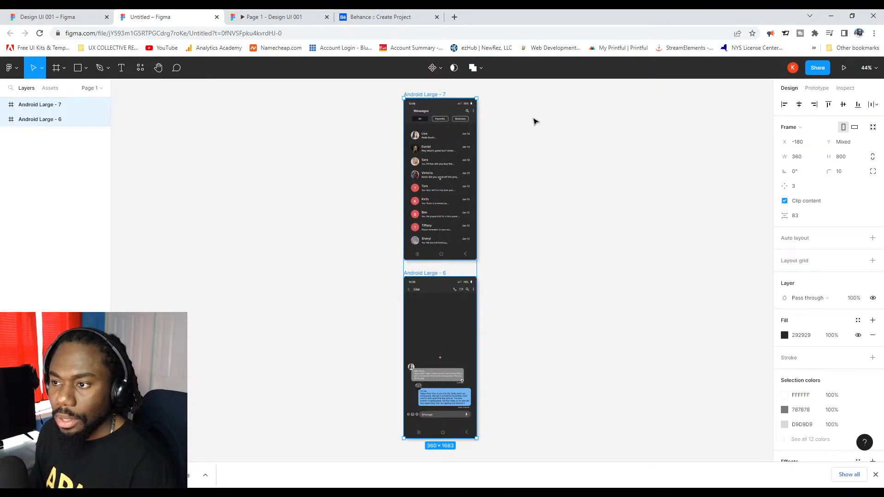
pyautogui.scroll(1, 534, 122)
pyautogui.click(555, 120)
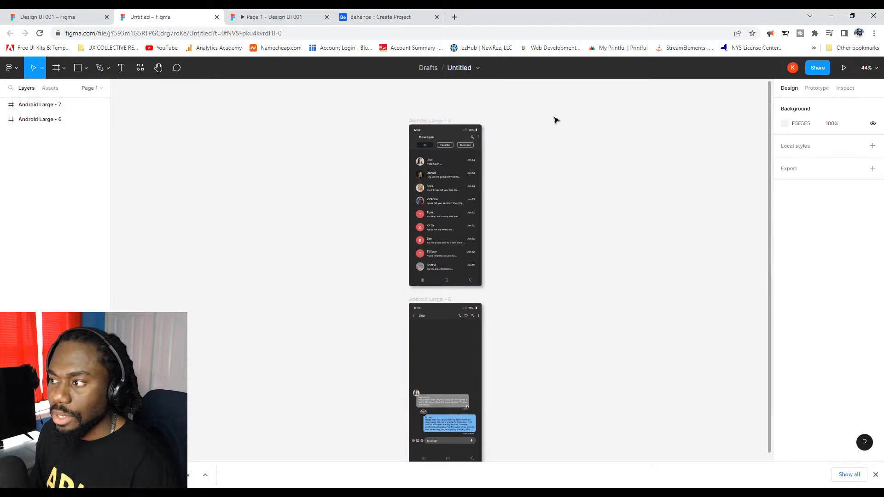
# Rename the new design file as Direct Messaging.
pyautogui.click(454, 69)
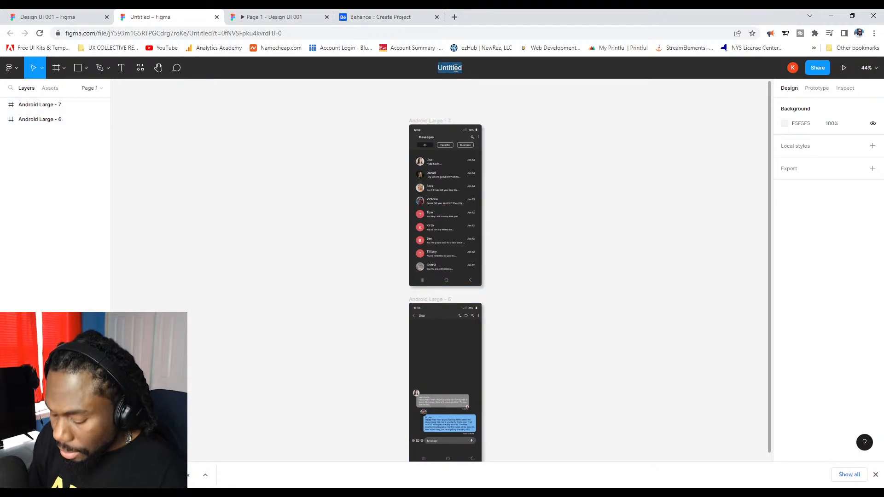
pyautogui.write('Direct Me')
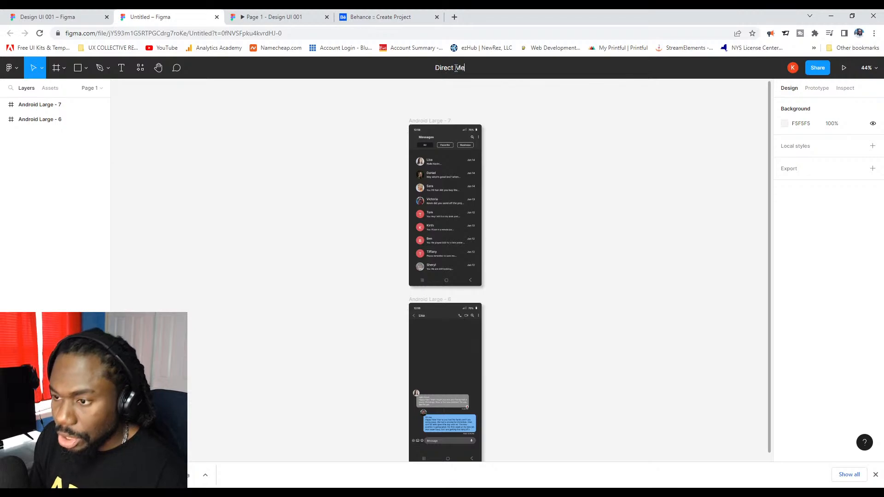
pyautogui.write('ss')
pyautogui.write('aging')
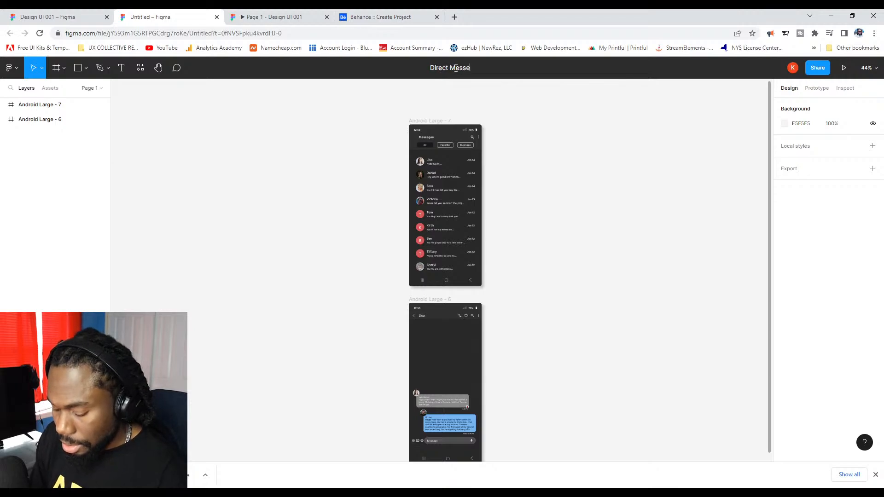
pyautogui.press('BackSpace')
pyautogui.press('BackSpace')
pyautogui.press('BackSpace')
pyautogui.press('BackSpace')
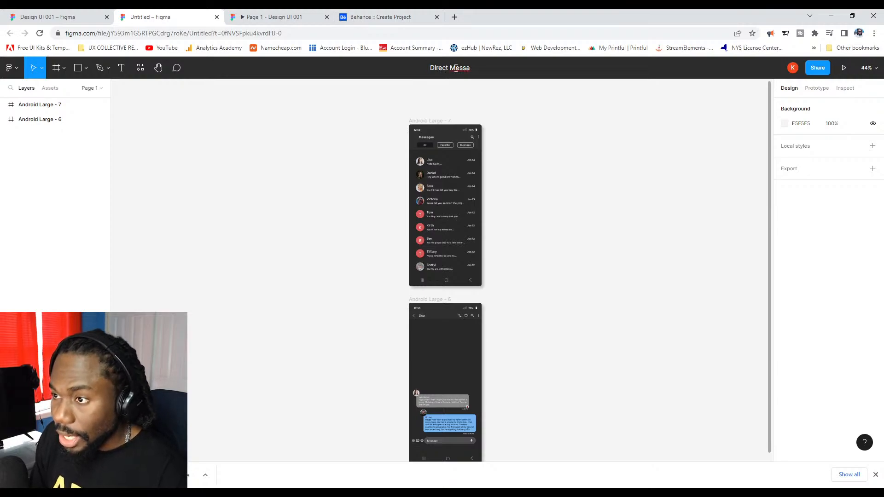
pyautogui.write('ging')
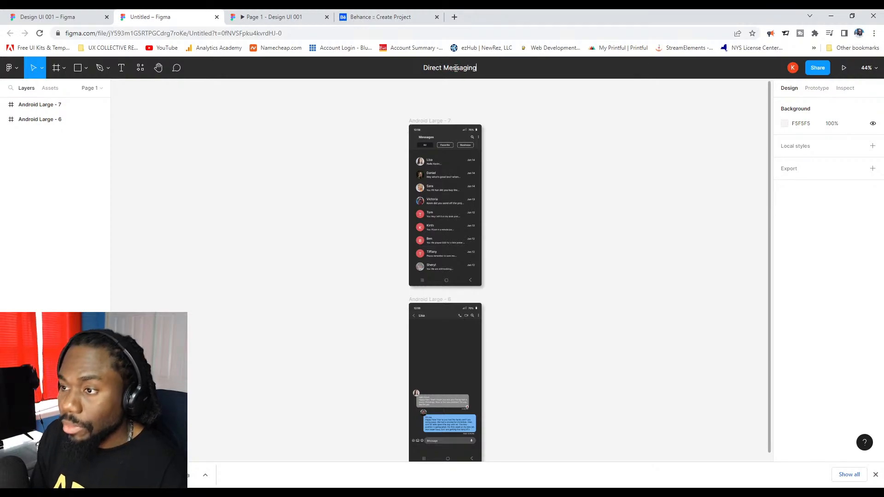
pyautogui.press('Return')
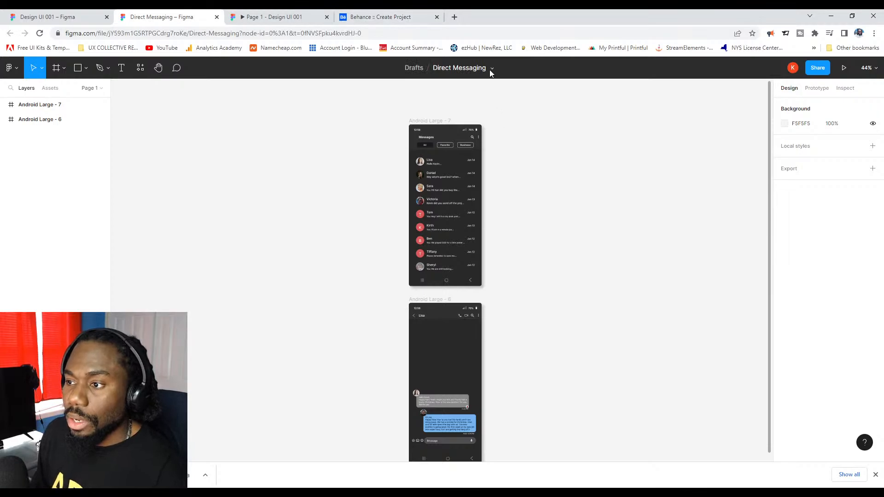
# Start moving the Direct Messaging file to a project and create a new team named Design Challenge.
pyautogui.click(491, 69)
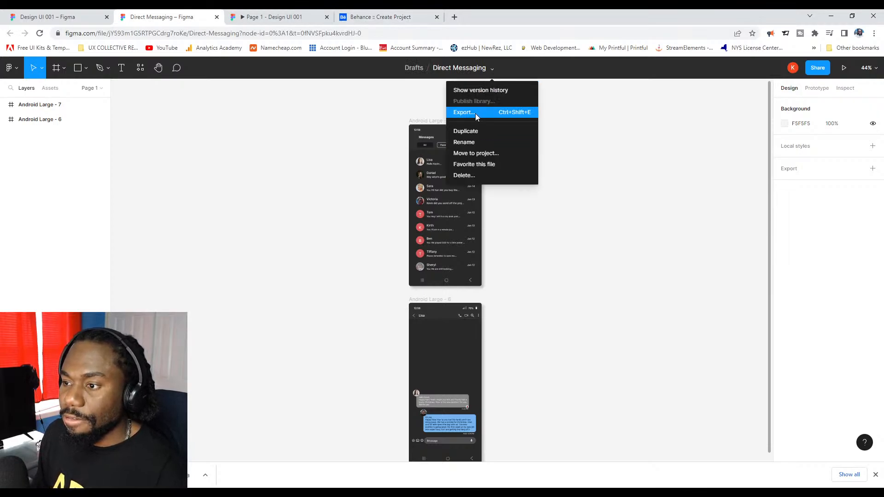
pyautogui.click(477, 153)
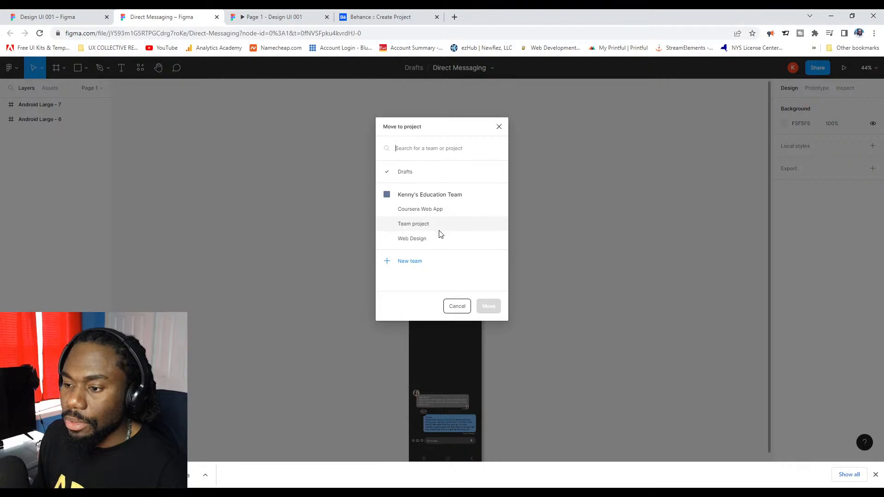
pyautogui.click(442, 209)
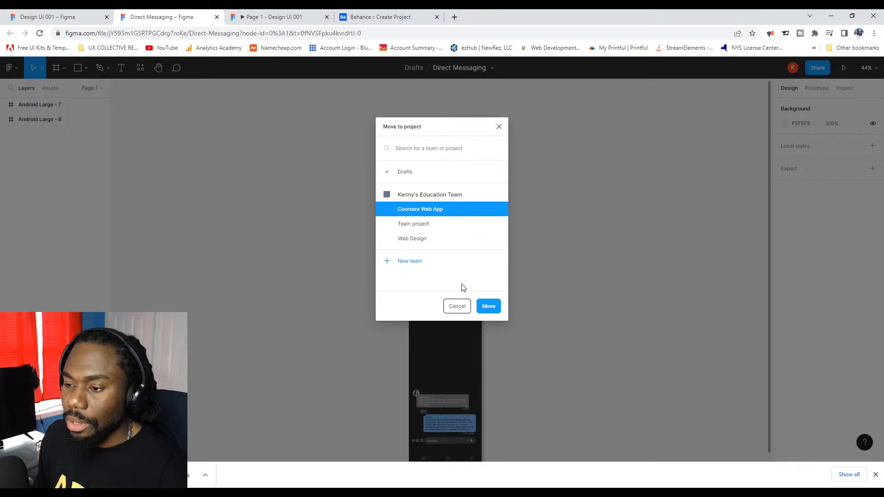
pyautogui.click(409, 260)
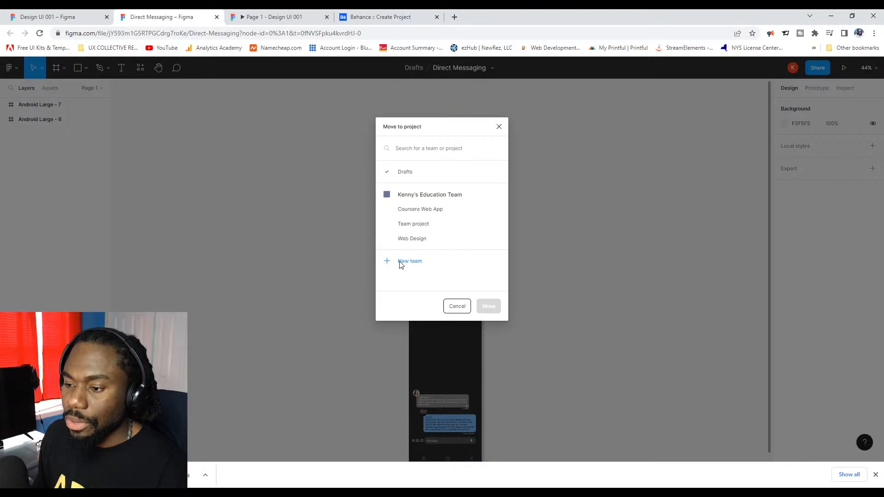
pyautogui.click(389, 262)
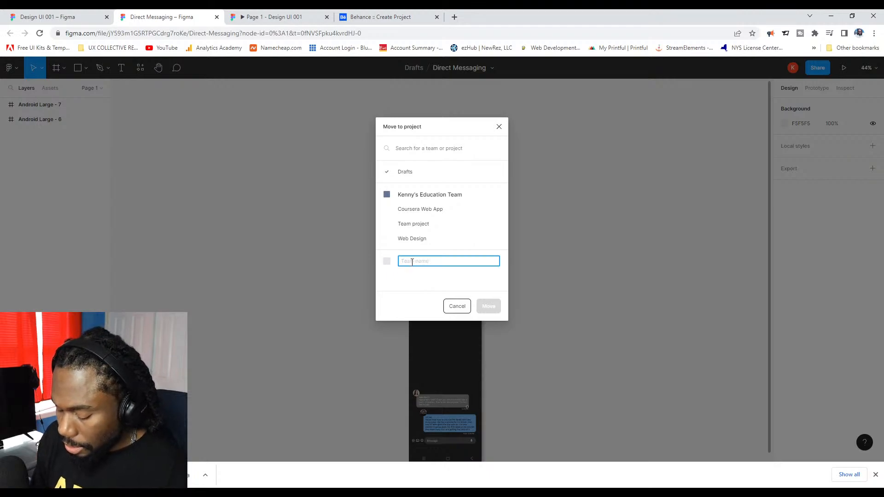
pyautogui.write('Design Challenge')
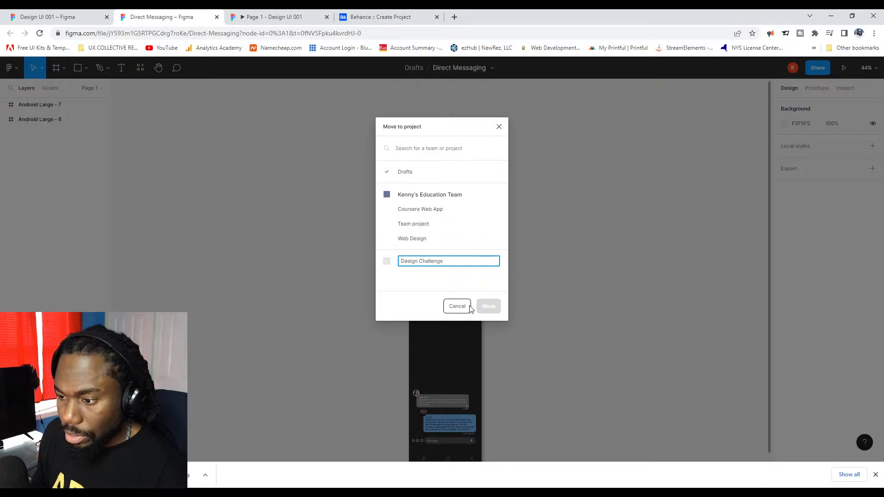
pyautogui.click(411, 280)
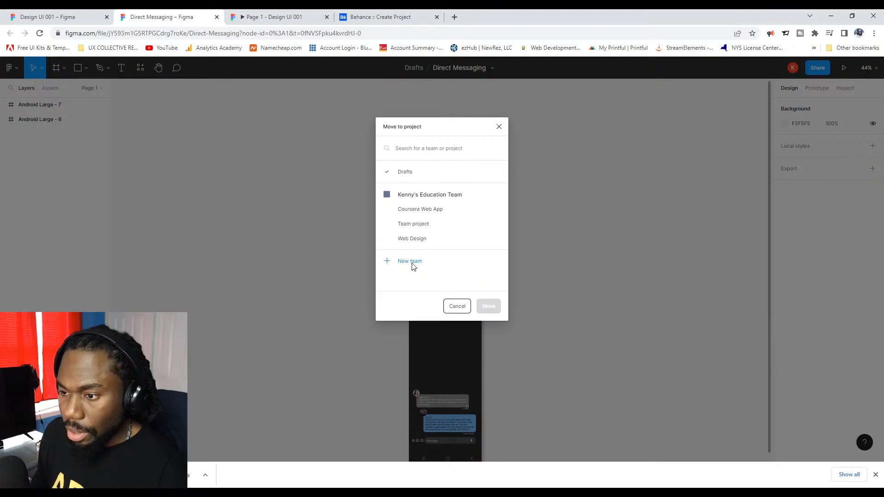
pyautogui.click(407, 262)
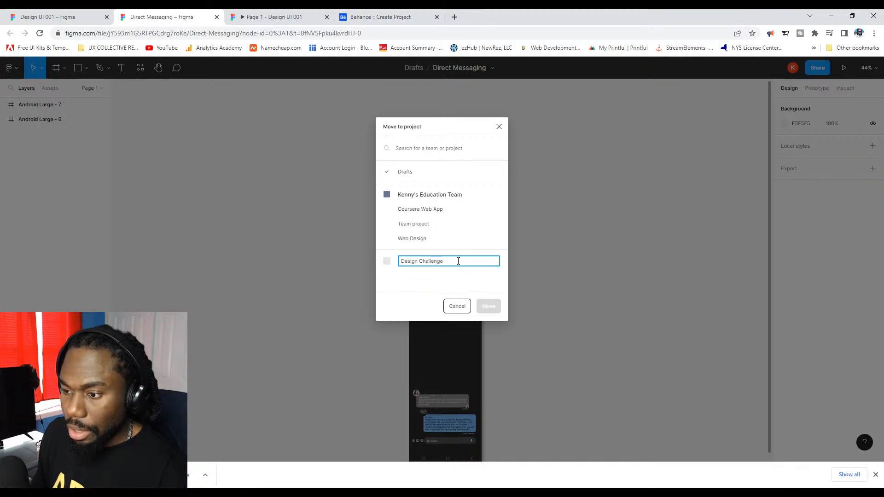
pyautogui.press('Return')
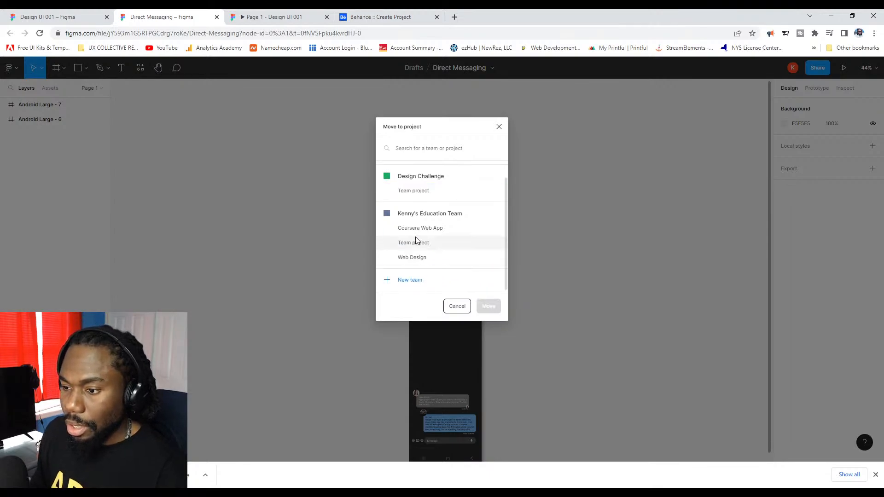
# Move the Direct Messaging file into the Coursera Web App project.
pyautogui.scroll(1, 455, 249)
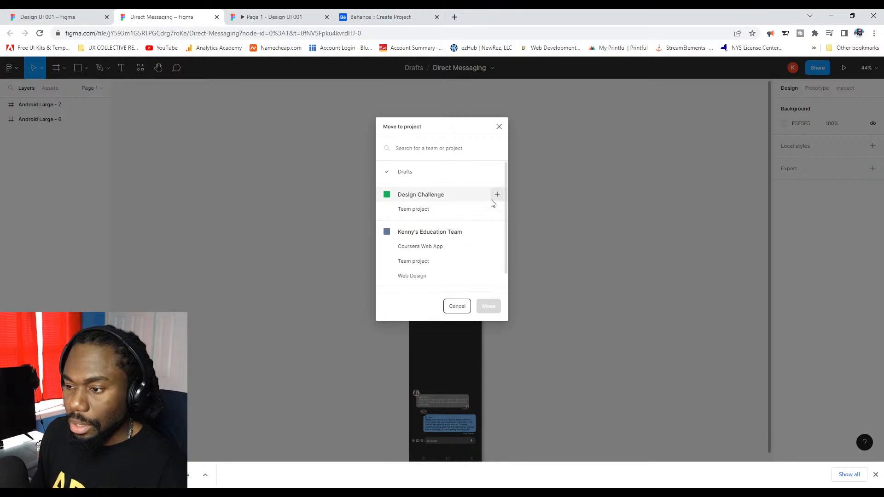
pyautogui.click(447, 209)
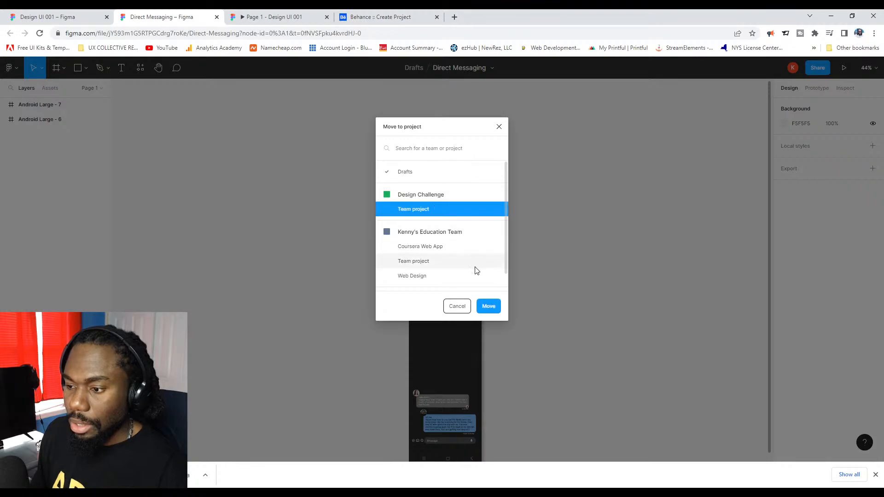
pyautogui.click(426, 248)
pyautogui.click(487, 307)
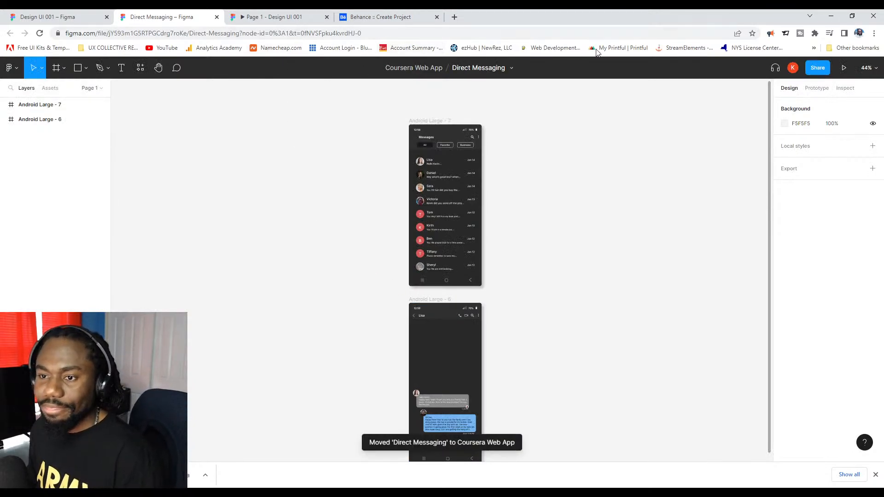
# Present the Direct Messaging prototype and copy its iframe embed code from the sharing options.
pyautogui.click(843, 68)
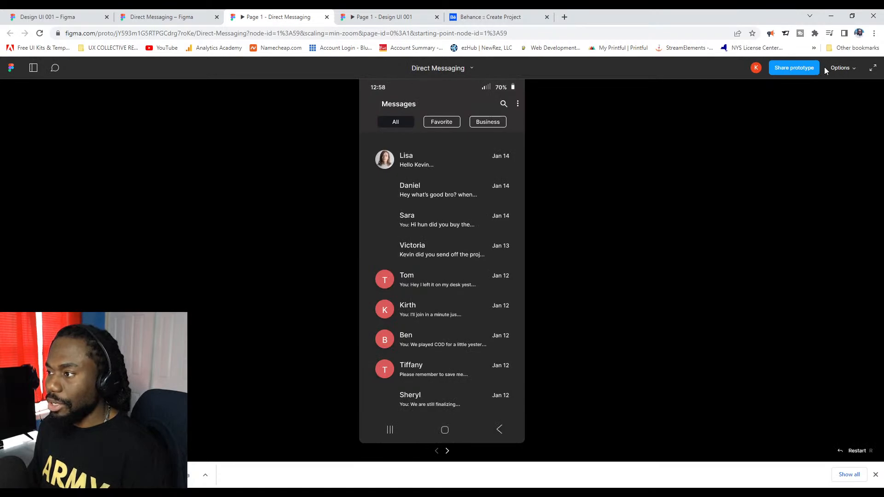
pyautogui.click(841, 68)
pyautogui.click(795, 68)
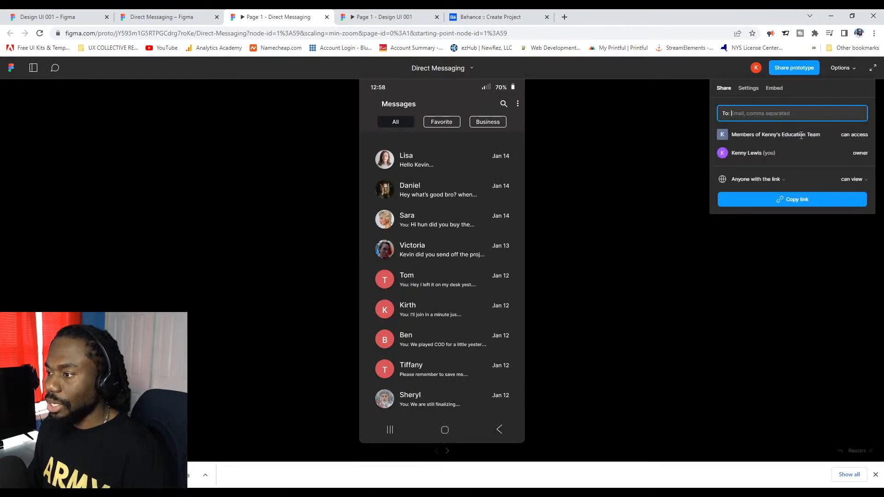
pyautogui.click(775, 90)
pyautogui.click(797, 148)
pyautogui.hotkey('ctrl', 'c')
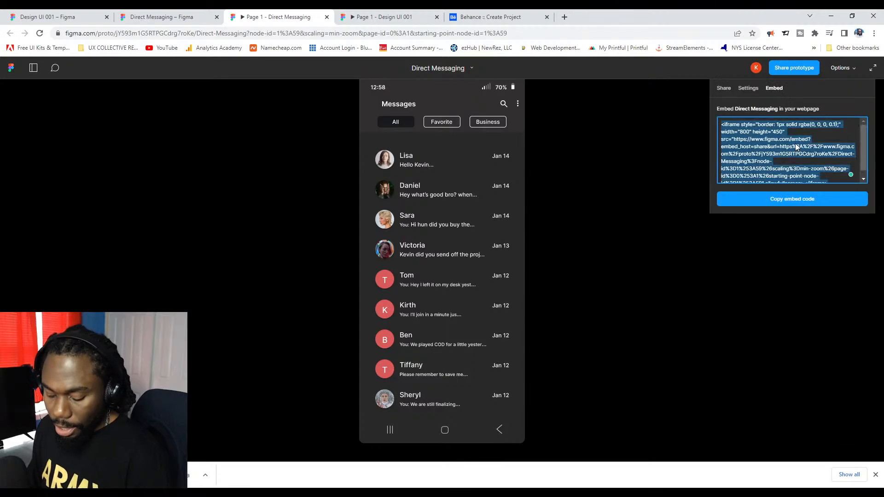
# Return to the Behance project and replace the Design UI 001 embed's code with the copied Direct Messaging iframe code.
pyautogui.click(474, 18)
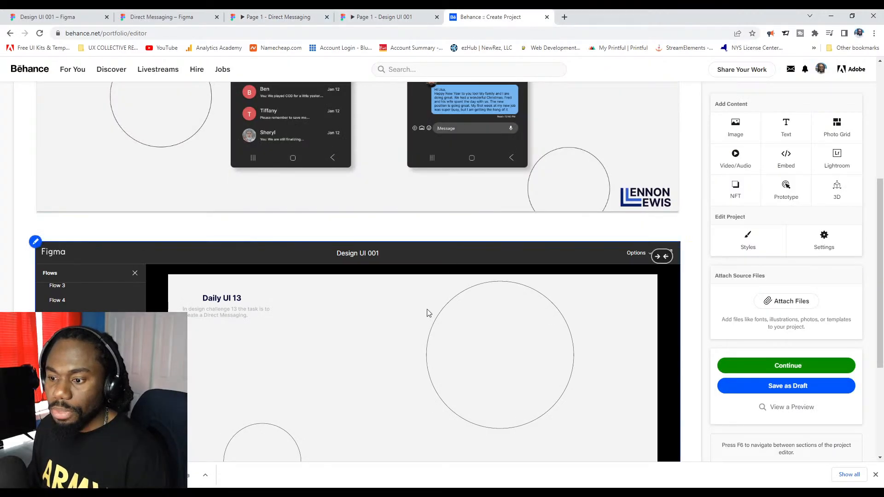
pyautogui.scroll(-2, 427, 313)
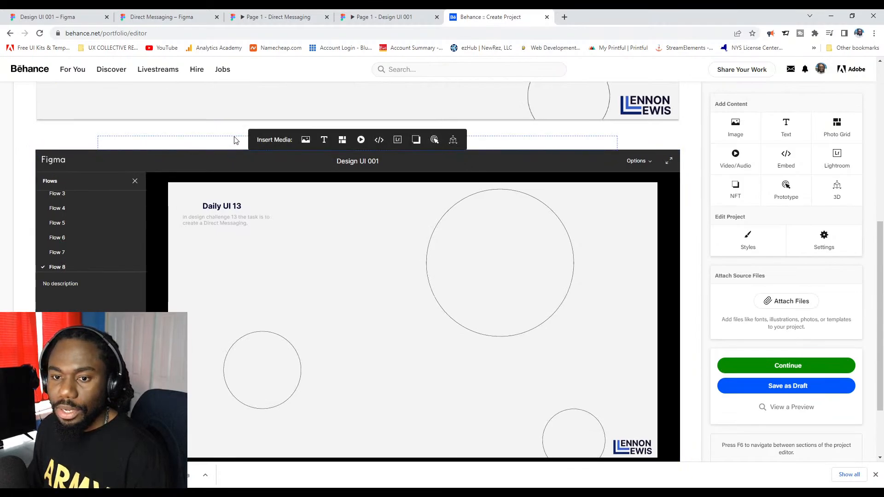
pyautogui.click(38, 153)
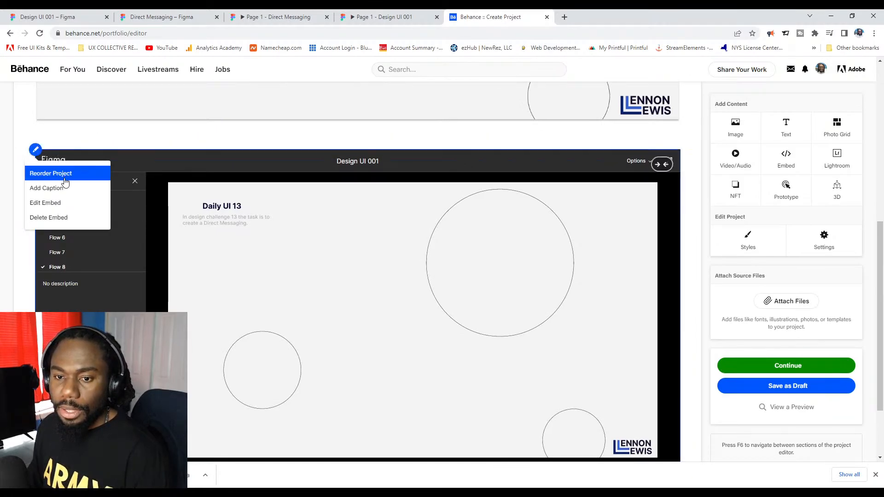
pyautogui.click(69, 208)
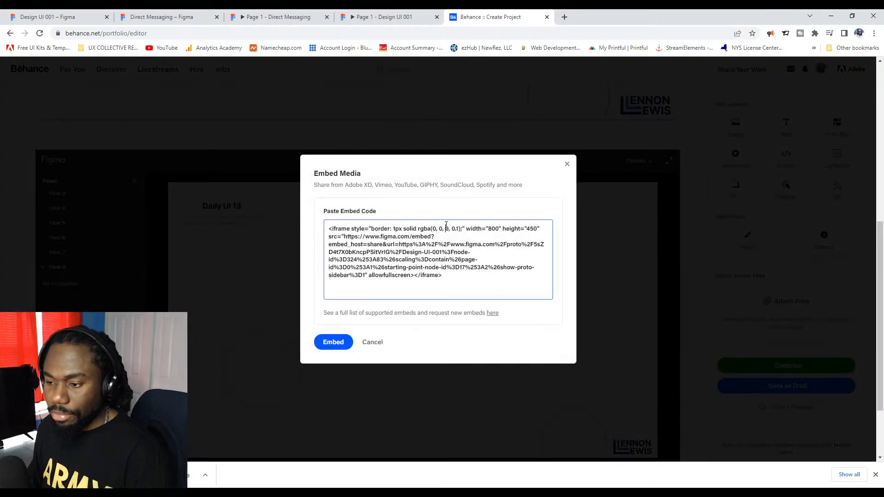
pyautogui.click(446, 229)
pyautogui.hotkey('ctrl', 'v')
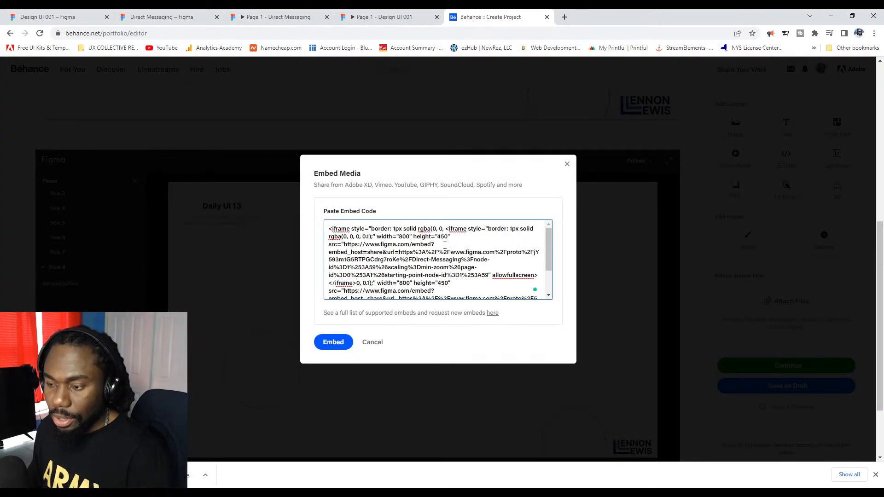
pyautogui.hotkey('ctrl', 'a')
pyautogui.hotkey('ctrl', 'v')
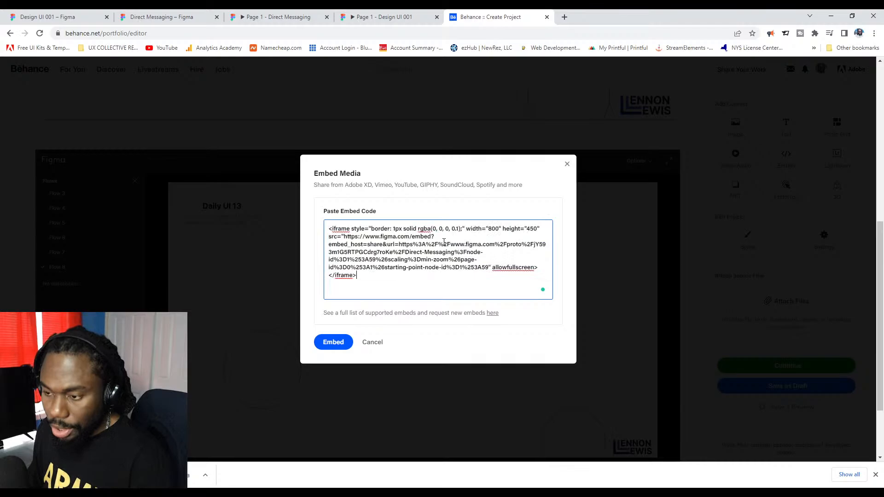
pyautogui.click(335, 342)
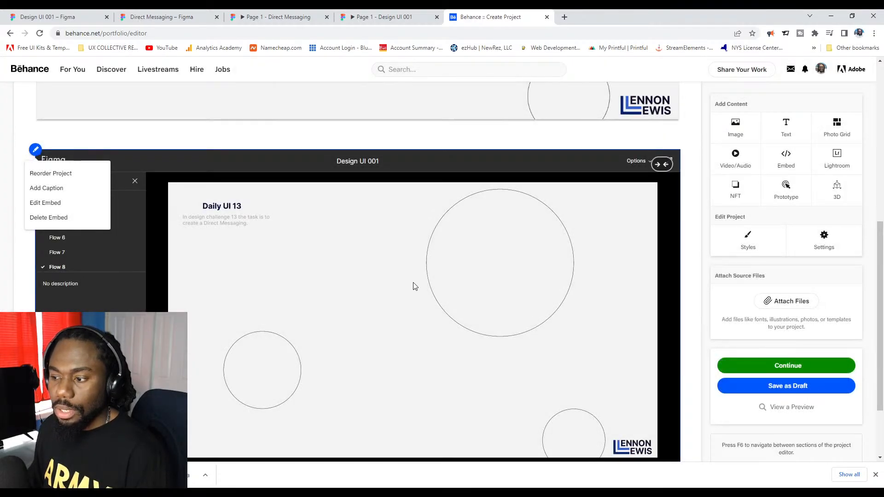
# Try again to replace the Design UI 001 embed's code with the copied Direct Messaging iframe code.
pyautogui.scroll(-2, 414, 286)
pyautogui.scroll(2, 413, 286)
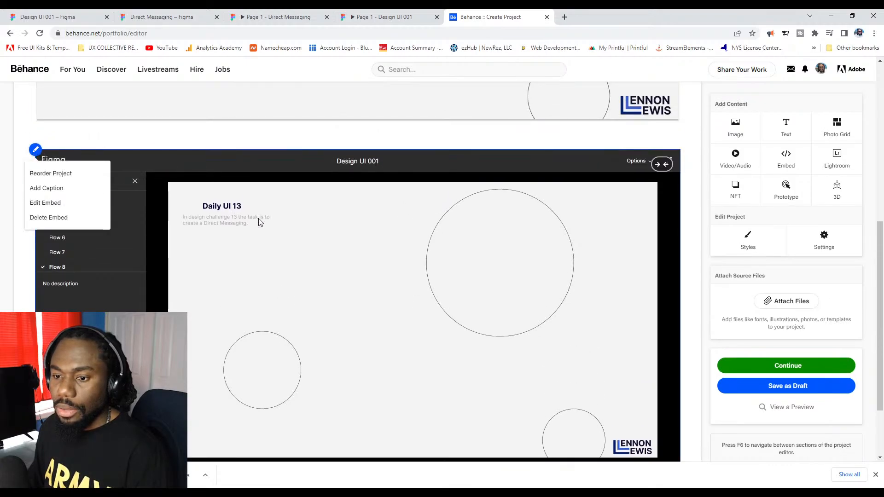
pyautogui.click(70, 203)
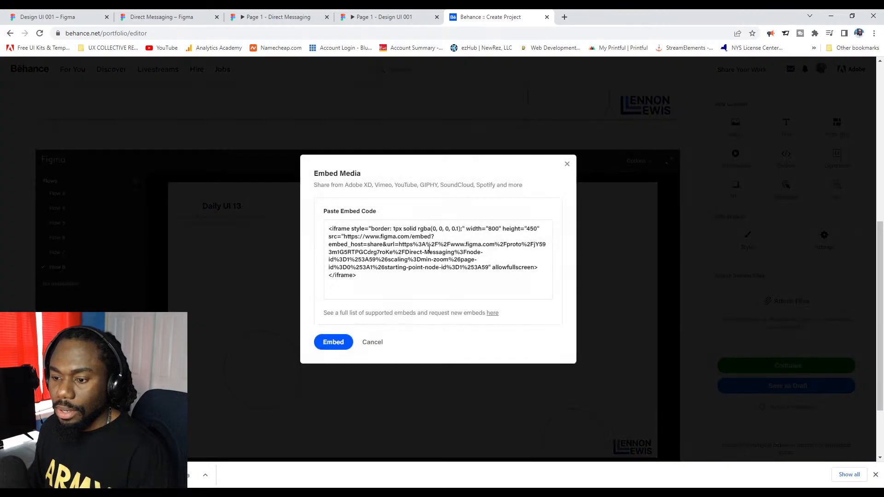
pyautogui.click(404, 292)
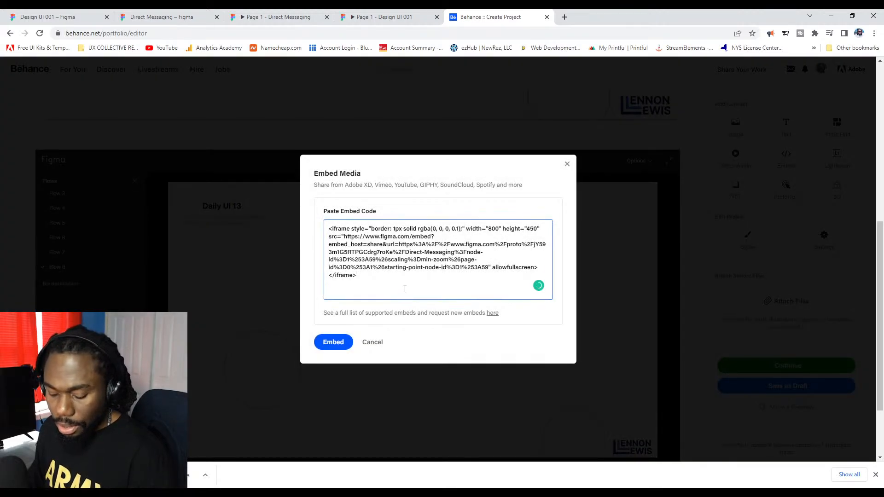
pyautogui.hotkey('ctrl', 'a')
pyautogui.hotkey('ctrl', 'v')
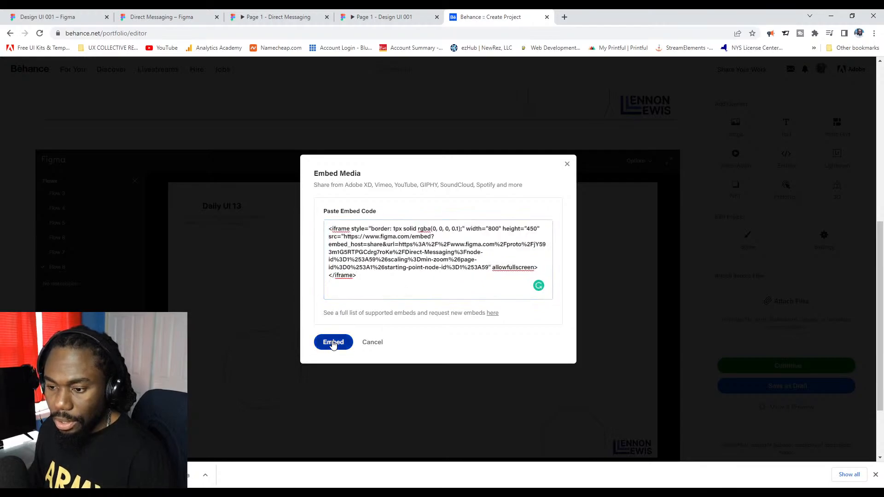
pyautogui.click(334, 343)
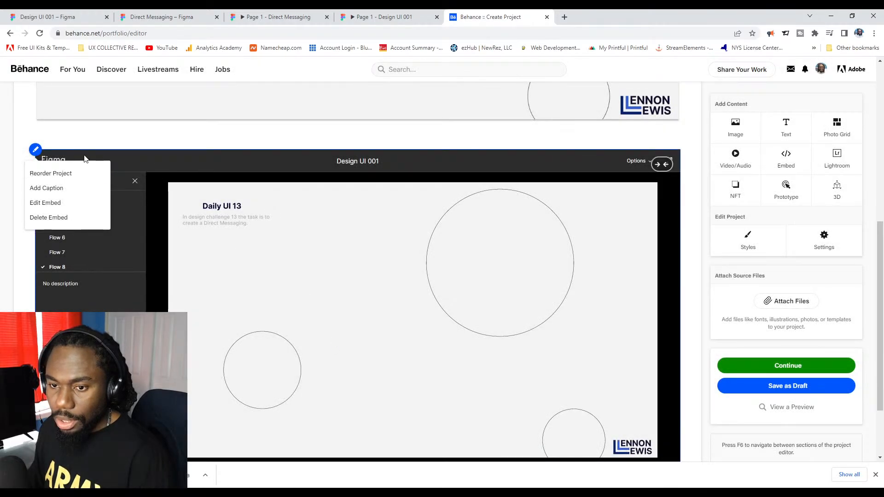
# Delete the Design UI 001 embed and paste the Direct Messaging iframe code into a new prototype embed.
pyautogui.click(48, 217)
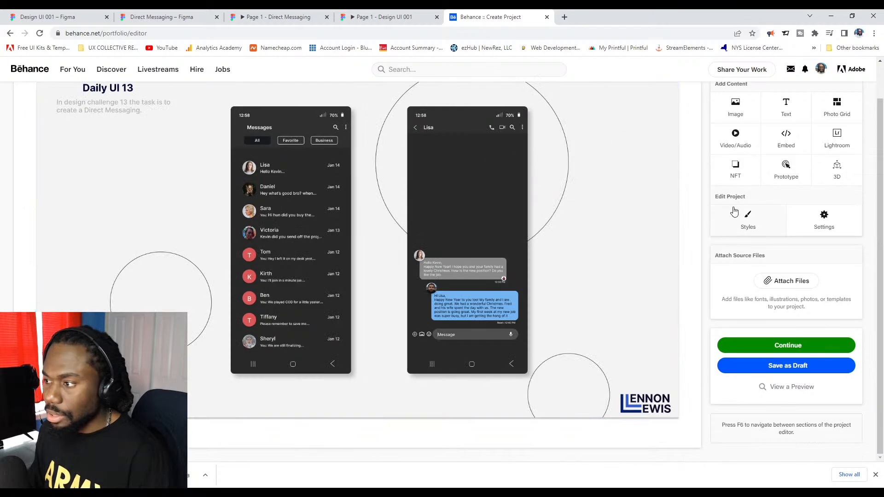
pyautogui.click(769, 175)
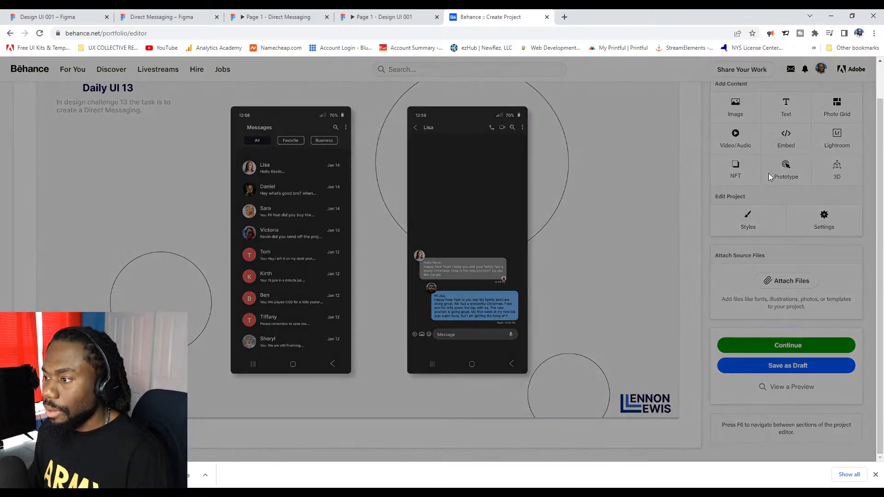
pyautogui.hotkey('ctrl', 'v')
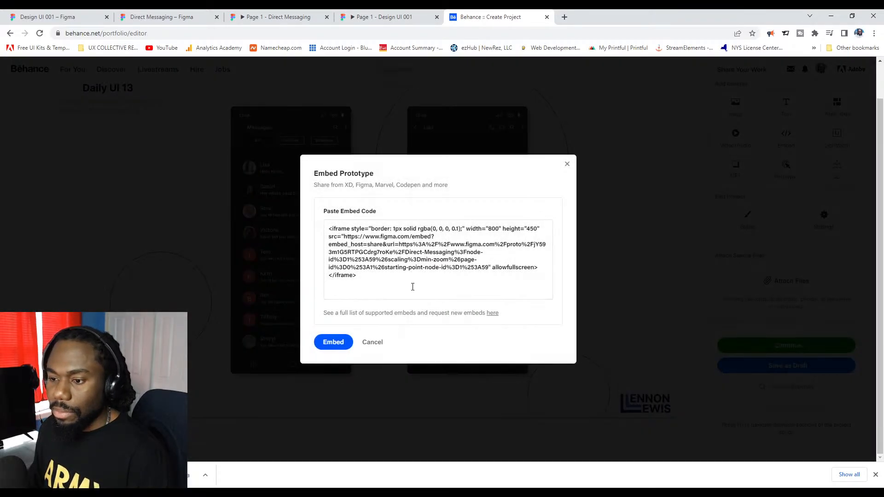
pyautogui.click(408, 288)
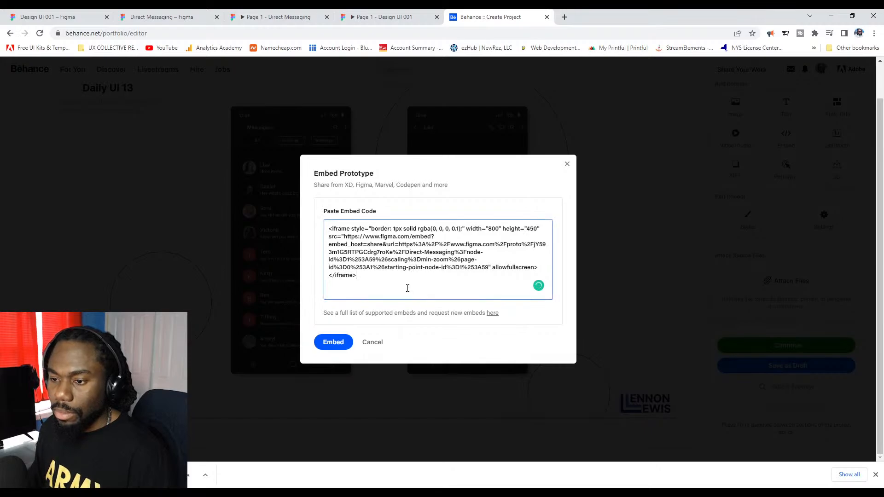
pyautogui.hotkey('ctrl', 'a')
pyautogui.click(410, 285)
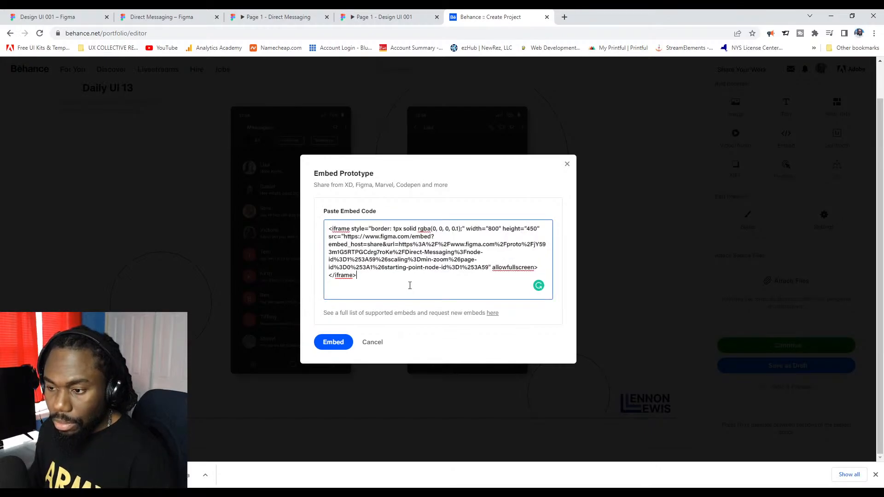
# Close the Design UI 001 prototype tab and copy the embed code from the Direct Messaging prototype.
pyautogui.click(377, 18)
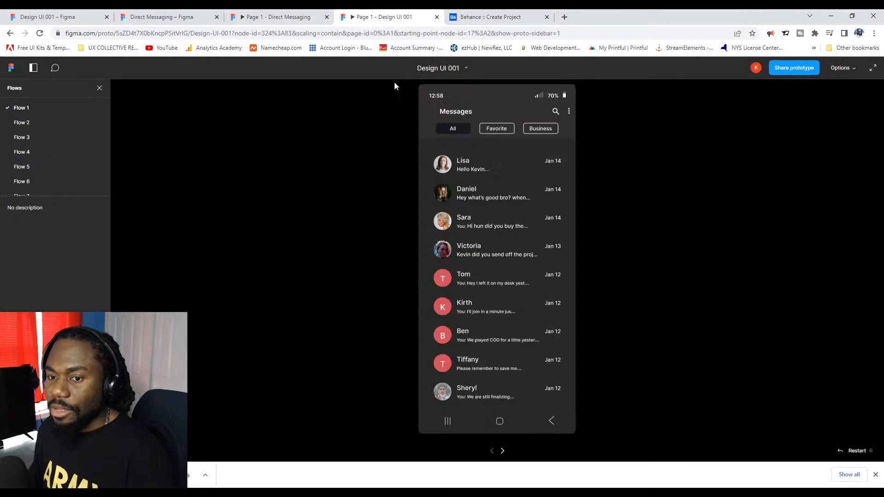
pyautogui.hotkey('ctrl', 'w')
pyautogui.click(295, 21)
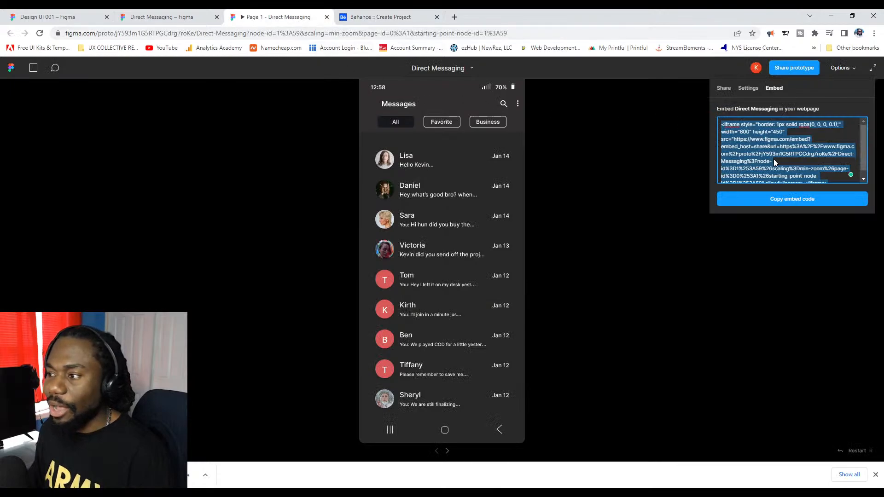
pyautogui.click(791, 201)
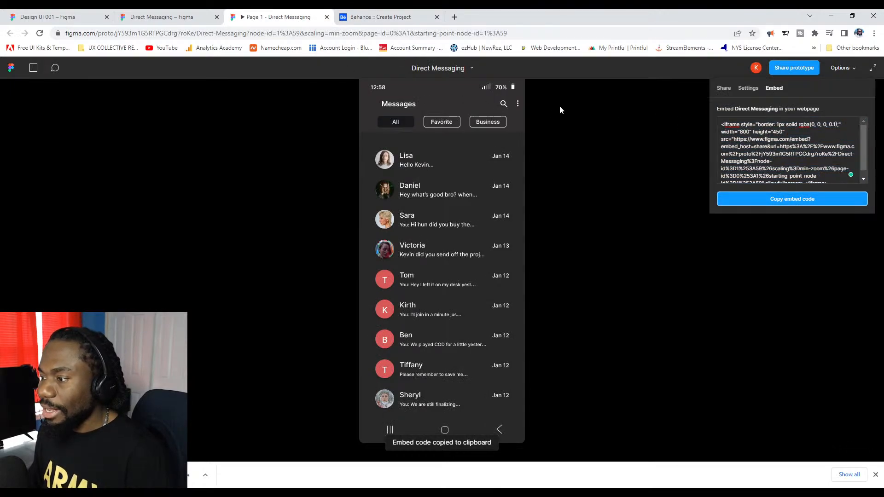
# Return to the Behance project and embed the Direct Messaging prototype beneath the Daily UI 13 image using the copied iframe code.
pyautogui.click(380, 17)
pyautogui.hotkey('ctrl', 'v')
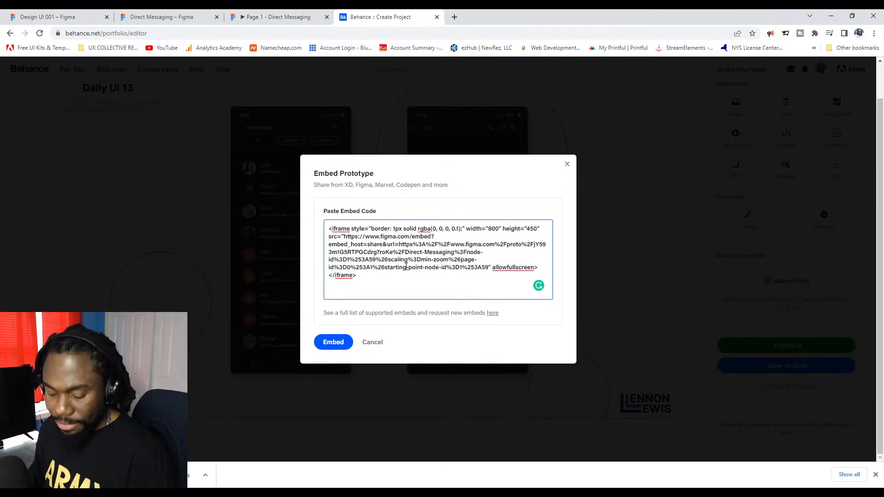
pyautogui.hotkey('ctrl', 'a')
pyautogui.click(406, 273)
pyautogui.click(327, 342)
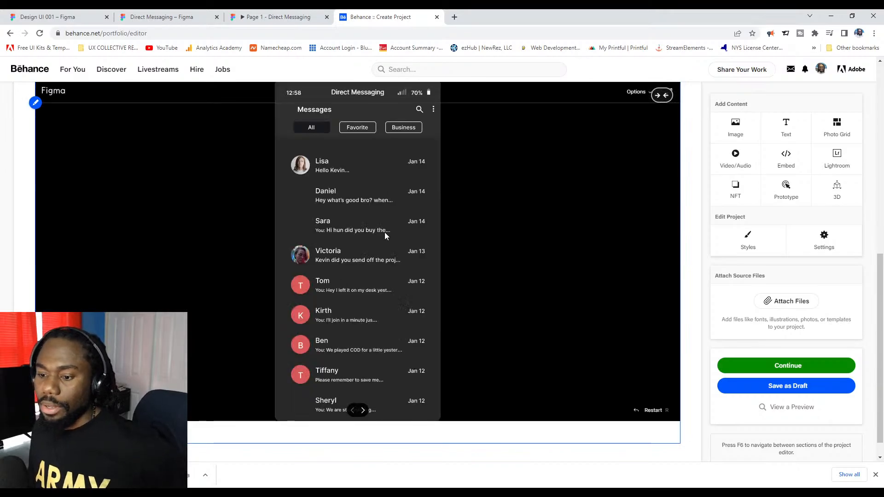
# Test the embedded prototype by opening the first conversation and returning to the message list, then review the project page.
pyautogui.scroll(2, 385, 232)
pyautogui.scroll(-1, 384, 249)
pyautogui.scroll(-1, 645, 169)
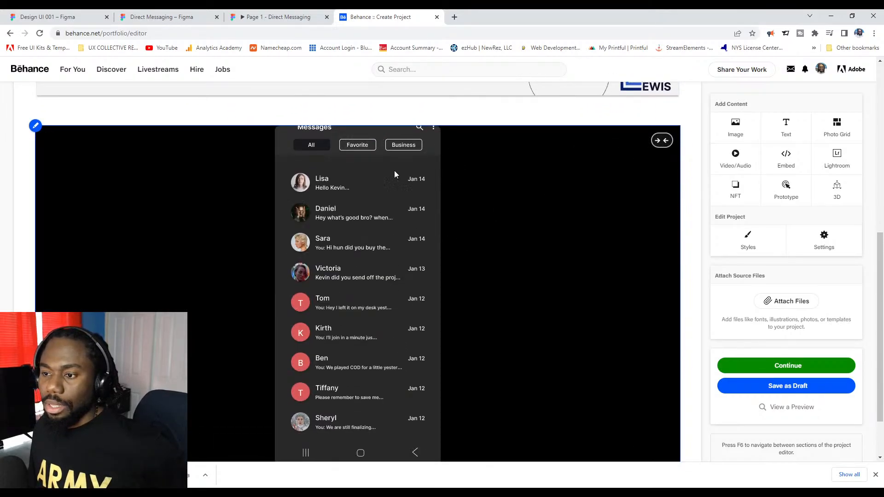
pyautogui.click(348, 197)
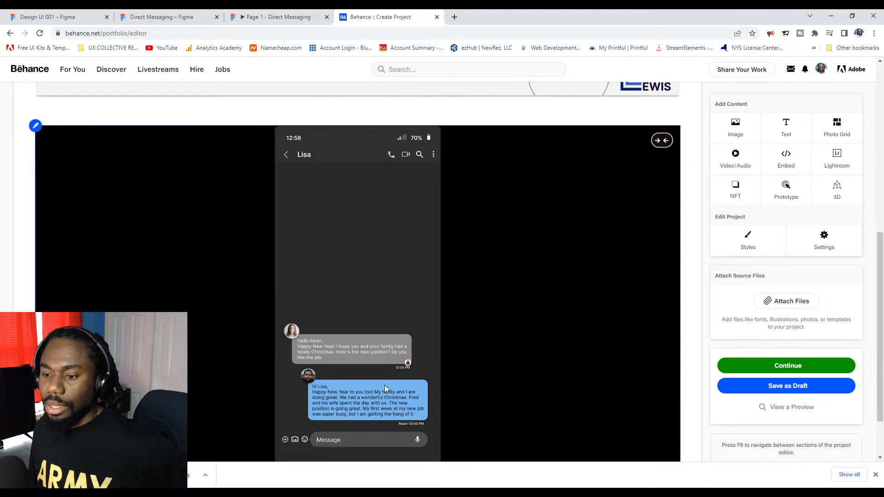
pyautogui.click(386, 389)
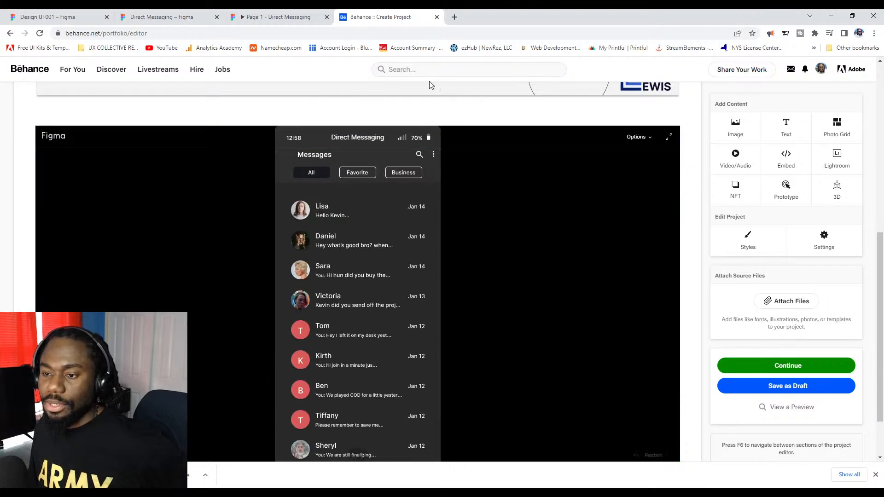
pyautogui.scroll(2, 597, 120)
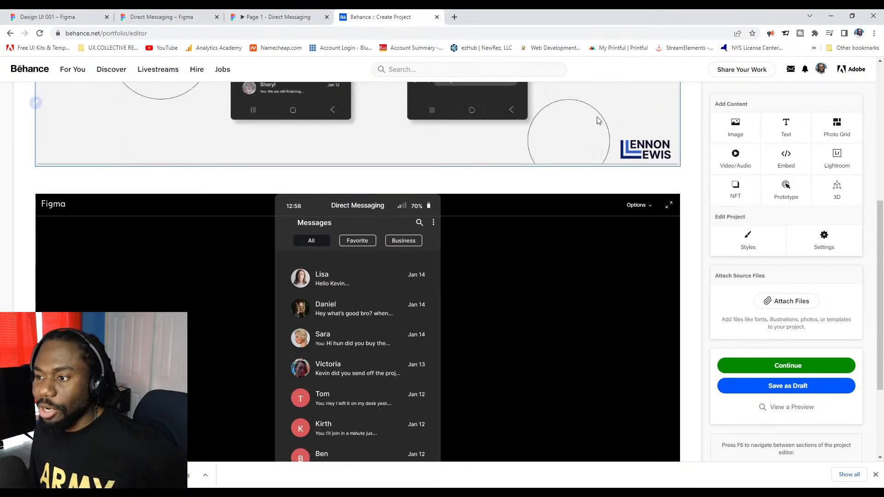
pyautogui.scroll(5, 597, 121)
# Continue to the publishing details and title the project "Daily UI Challenge - 13 Direct Messaging".
pyautogui.click(787, 365)
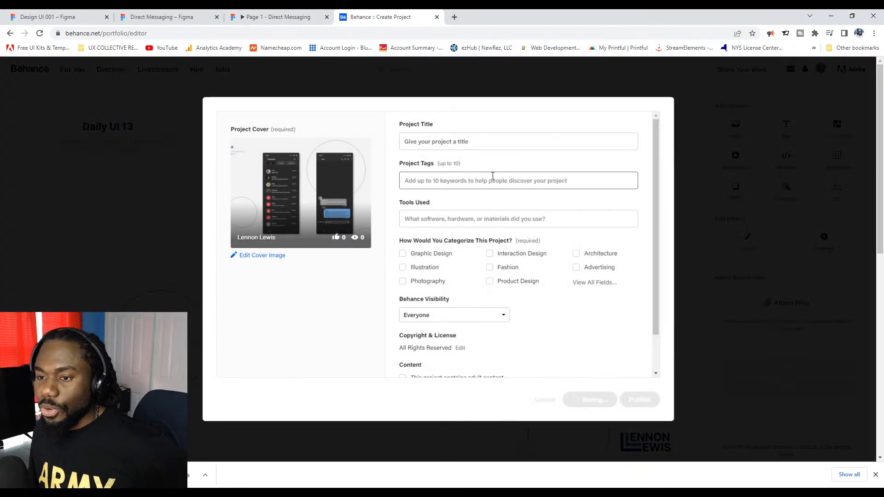
pyautogui.click(452, 143)
pyautogui.write('d')
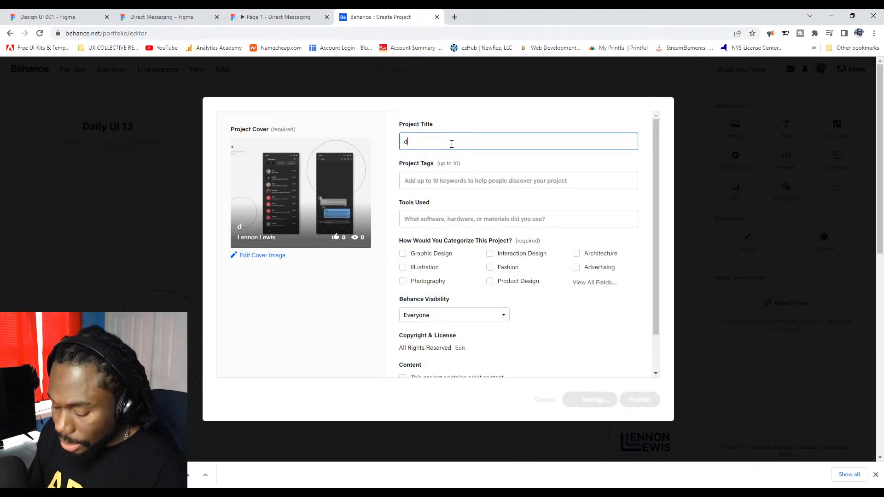
pyautogui.write('AIL')
pyautogui.press('BackSpace')
pyautogui.press('BackSpace')
pyautogui.press('BackSpace')
pyautogui.press('BackSpace')
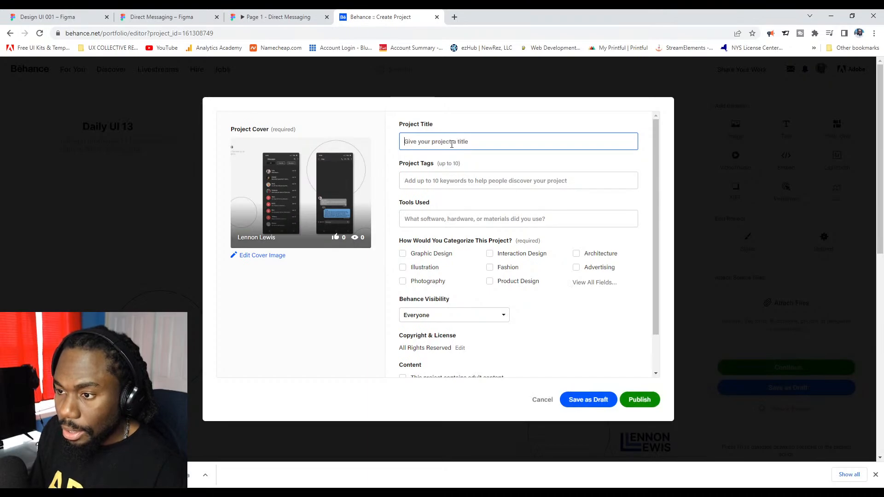
pyautogui.write('Dai')
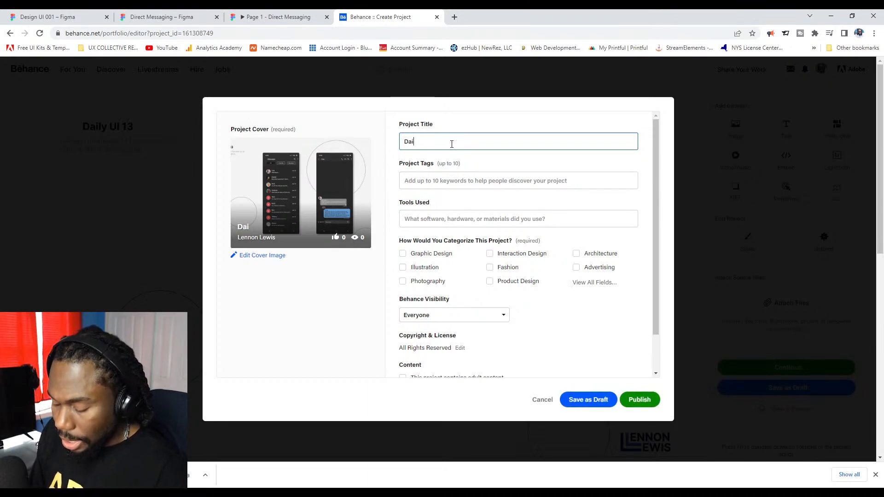
pyautogui.write('ly UI')
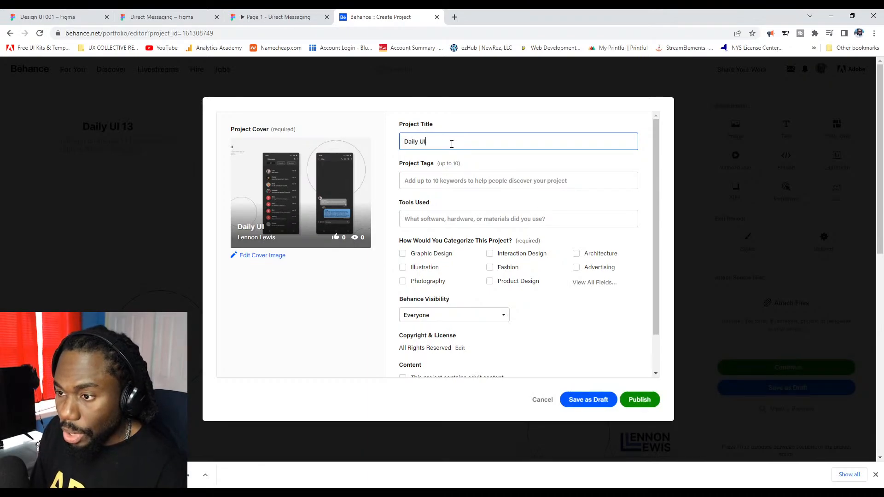
pyautogui.write(' Challe')
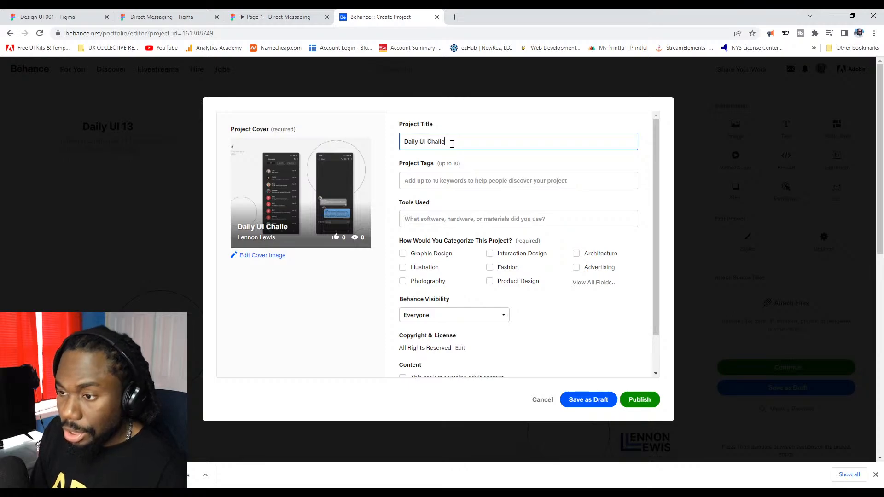
pyautogui.write('nge - 13 Di')
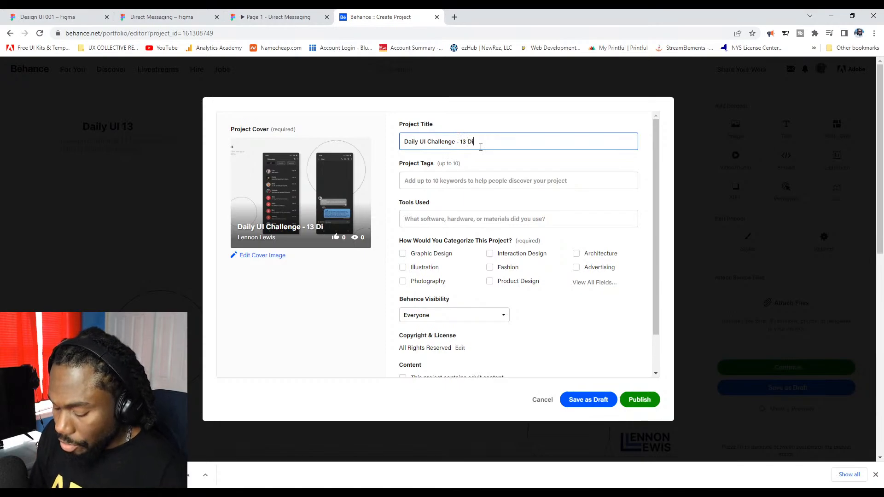
pyautogui.write('rect Mess')
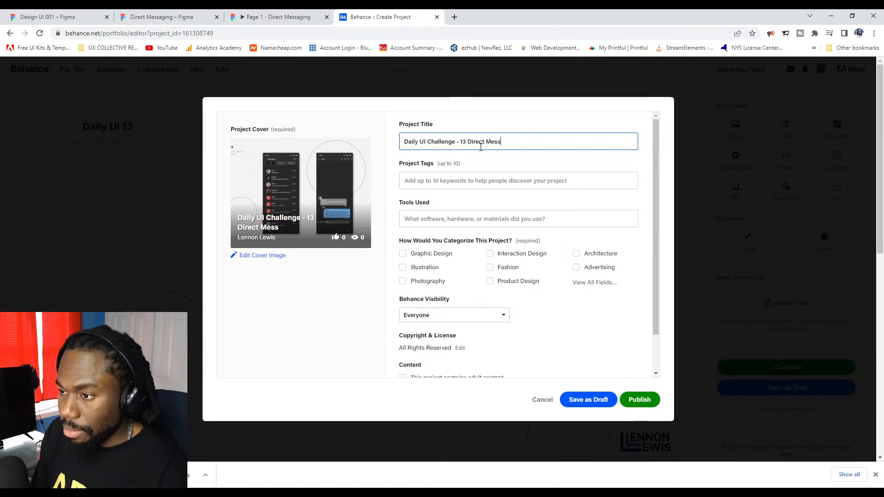
pyautogui.write('aging')
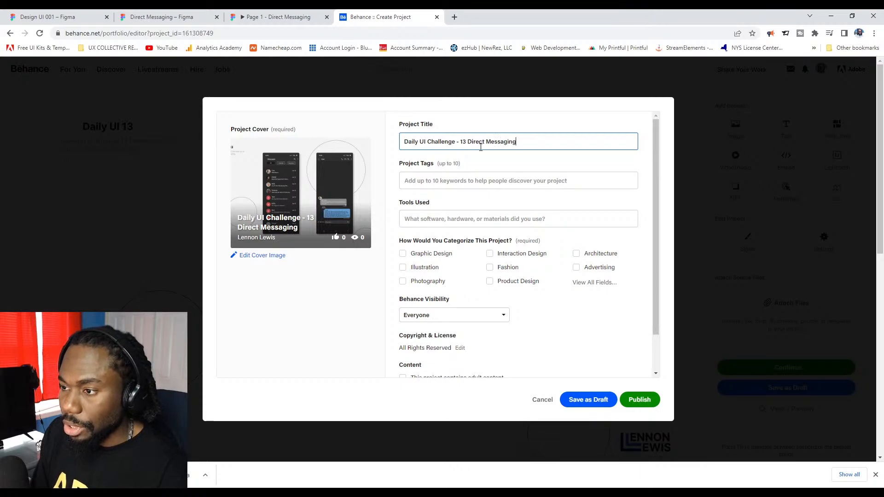
# Add the project tags direct messaging, daily ui, ui/ux, user interface, ux design and figma.
pyautogui.click(450, 181)
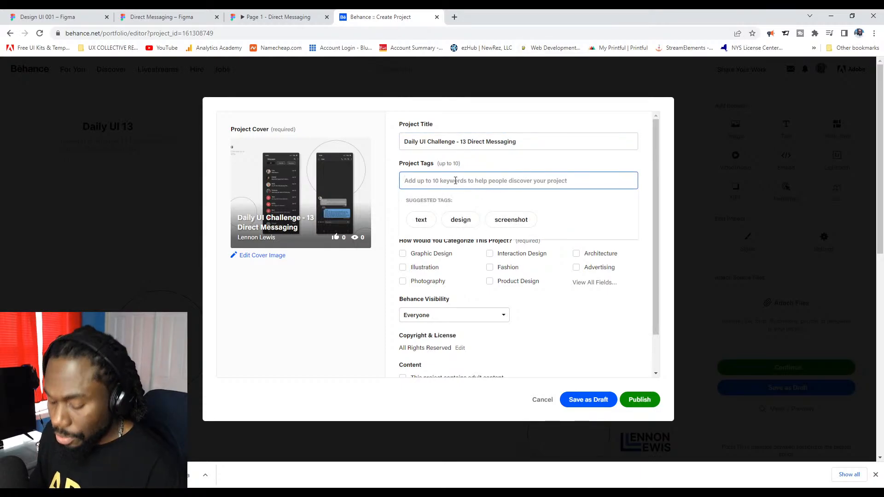
pyautogui.write('dire')
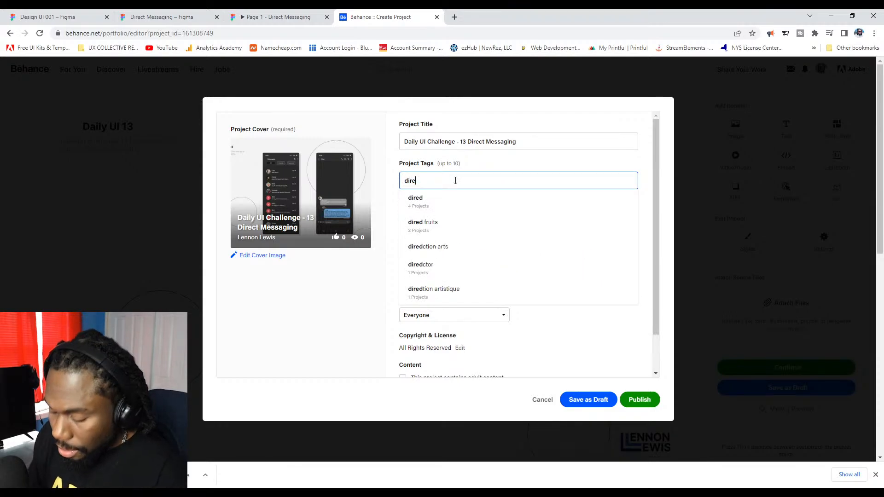
pyautogui.write('dct mes')
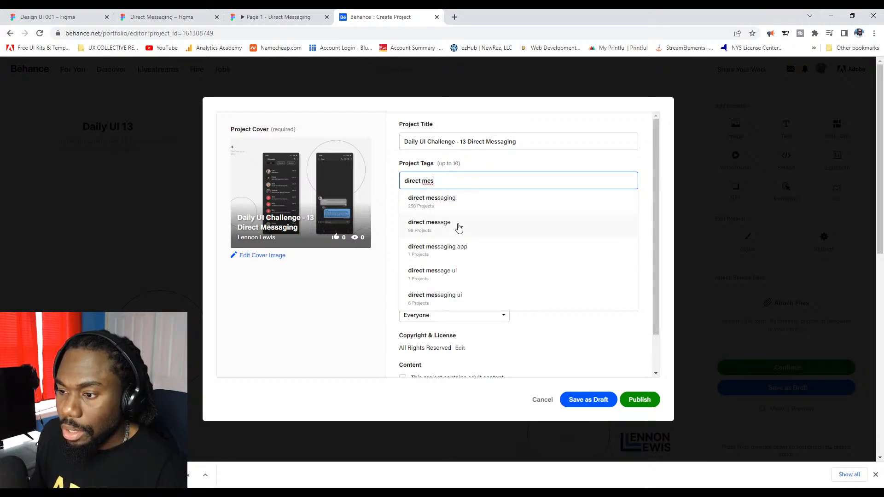
pyautogui.click(451, 202)
pyautogui.click(428, 221)
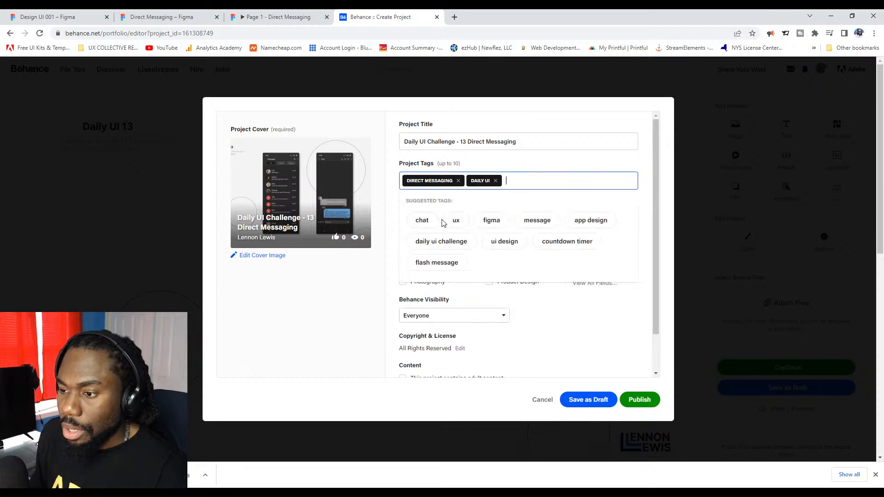
pyautogui.click(422, 241)
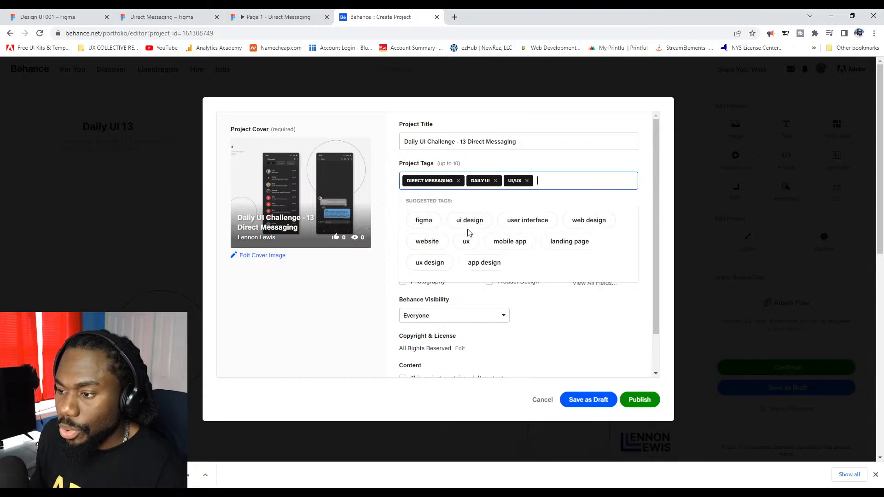
pyautogui.click(528, 222)
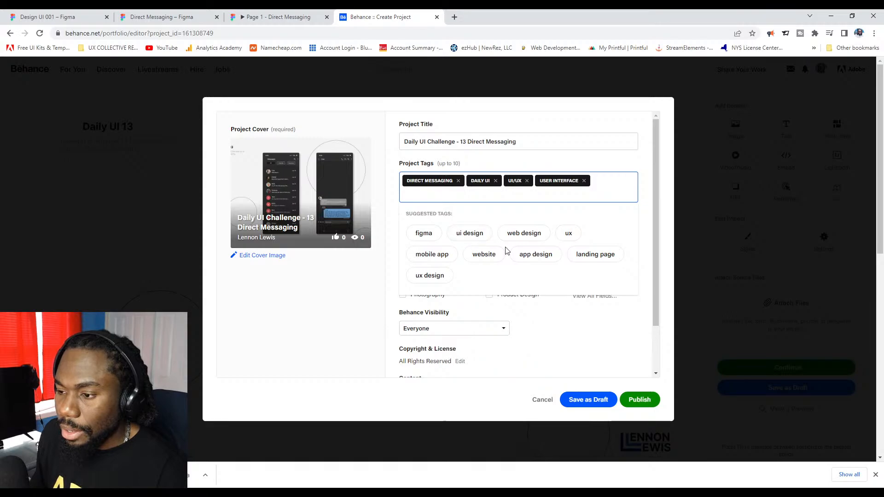
pyautogui.click(442, 276)
pyautogui.click(421, 232)
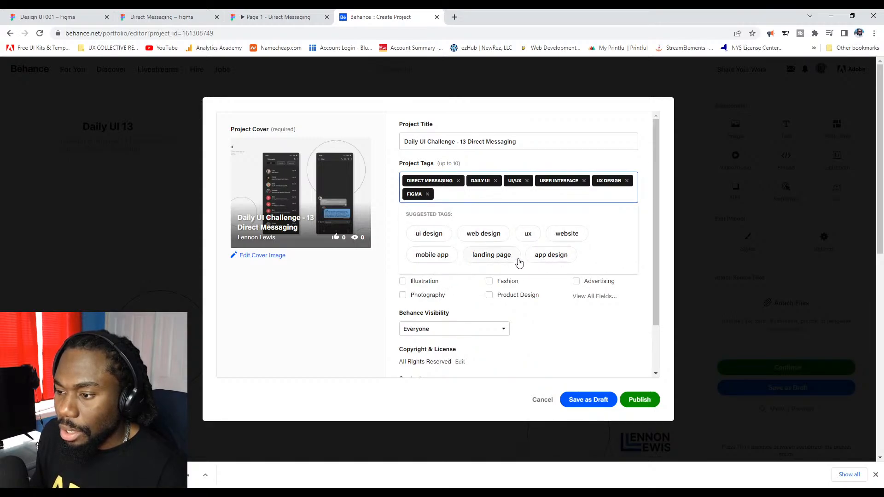
# Add the remaining project tags mobile app, user experience, daily ui challenge and design.
pyautogui.click(449, 257)
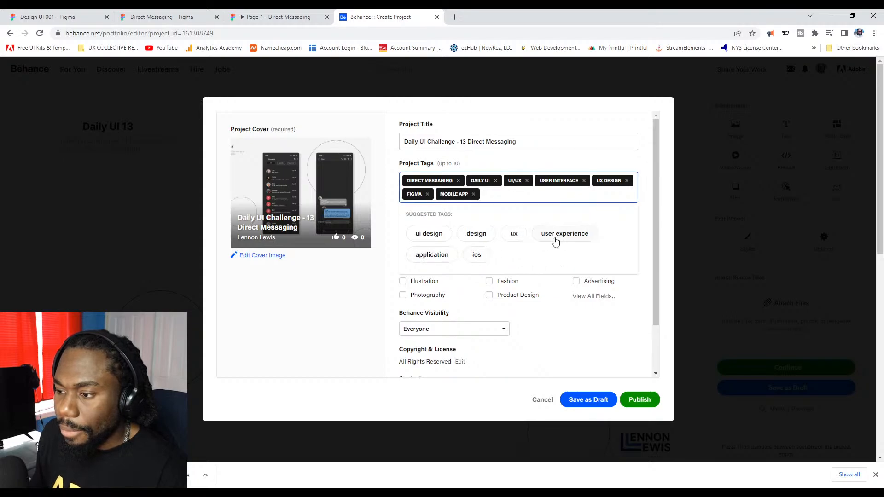
pyautogui.click(560, 239)
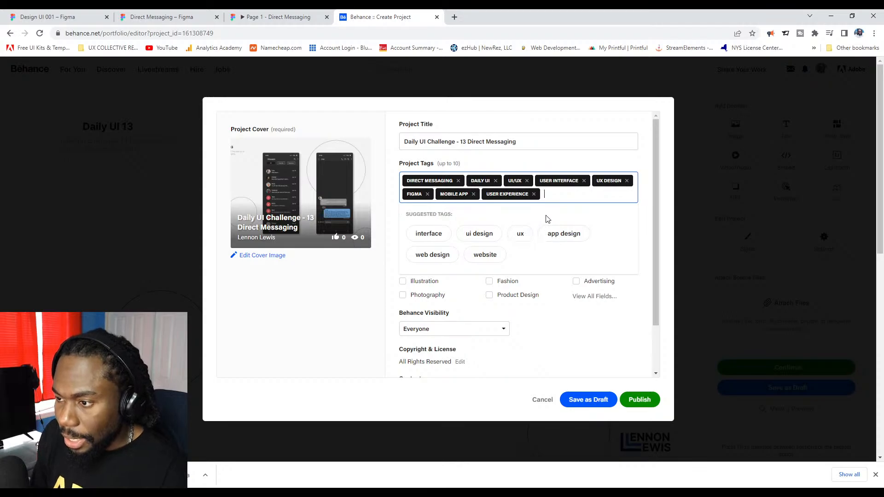
pyautogui.write('a')
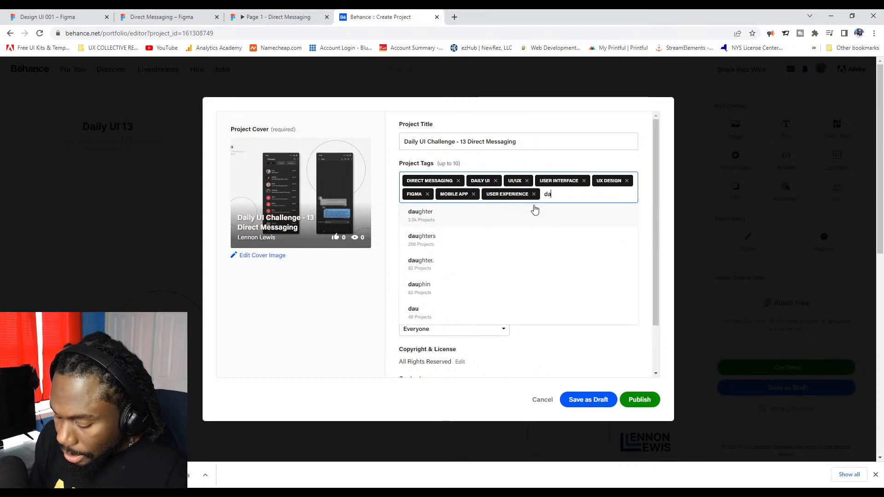
pyautogui.write('uily')
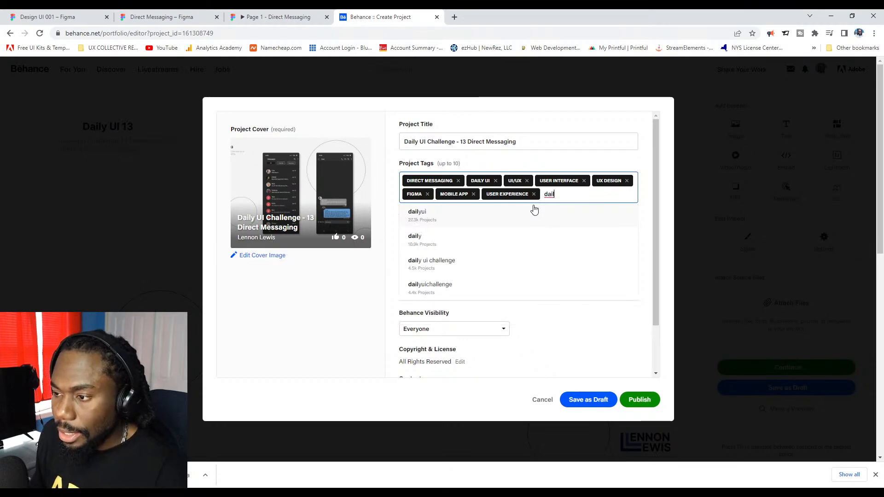
pyautogui.click(450, 260)
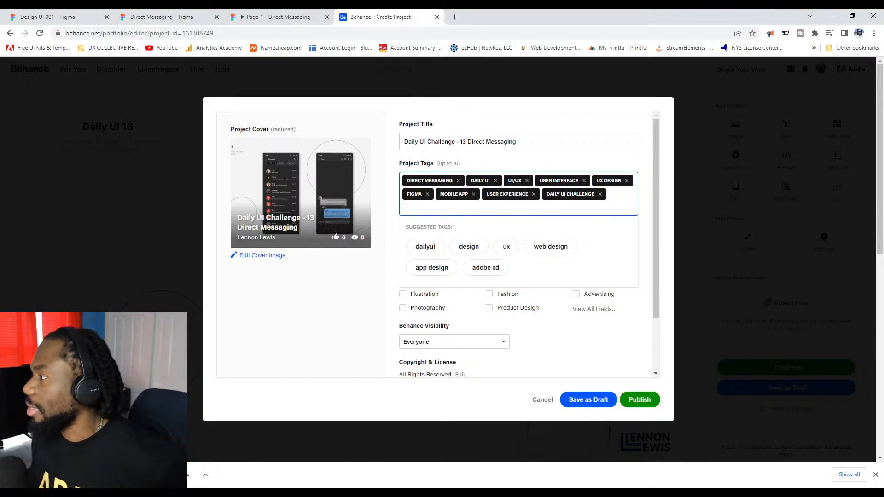
pyautogui.hotkey('alt', 'Tab')
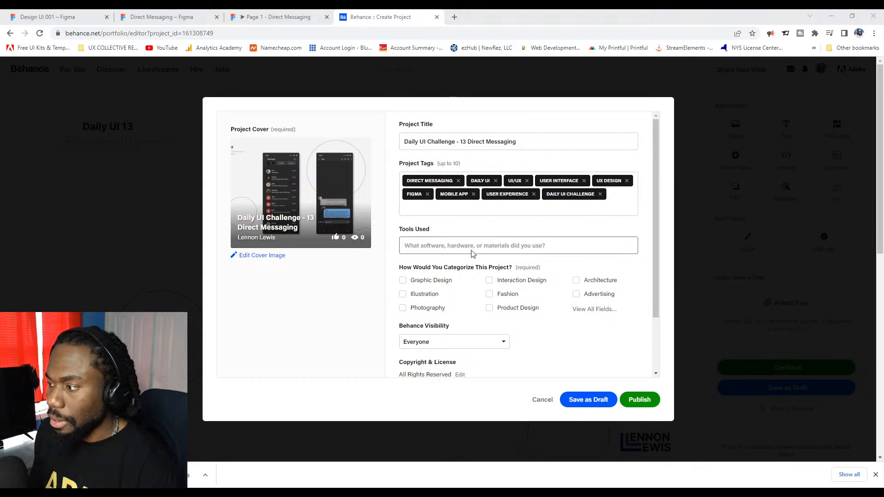
pyautogui.write('design')
pyautogui.press('Return')
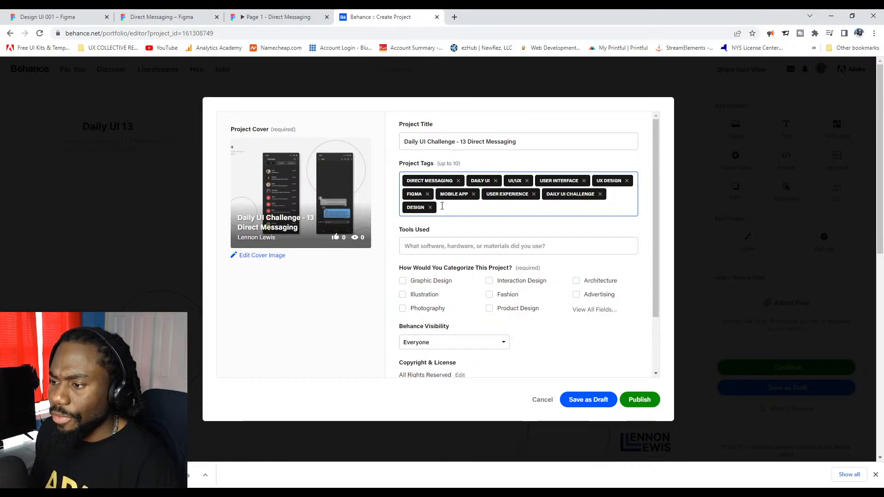
# Categorize the project under the creative fields Graphic Design, UI/UX and App Design.
pyautogui.click(488, 246)
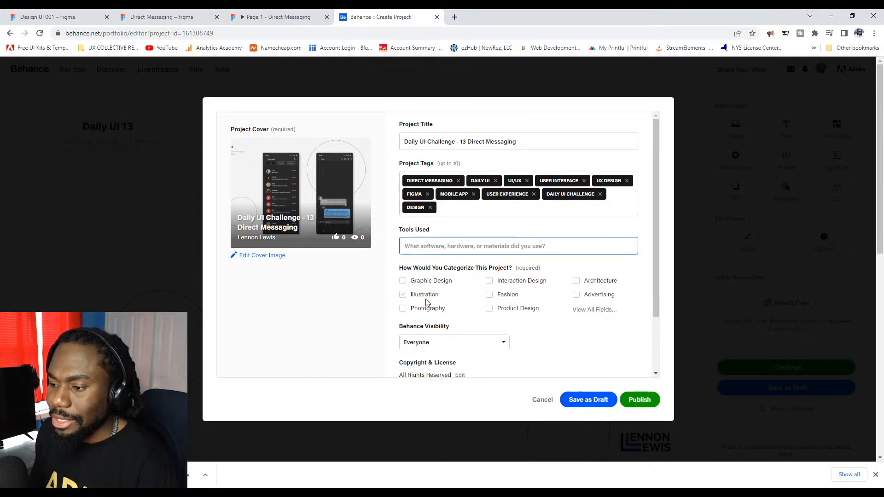
pyautogui.click(402, 281)
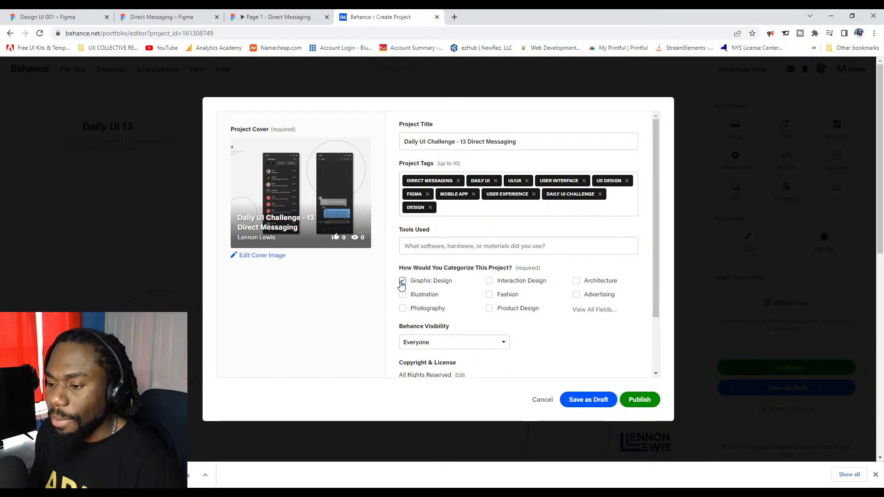
pyautogui.click(579, 310)
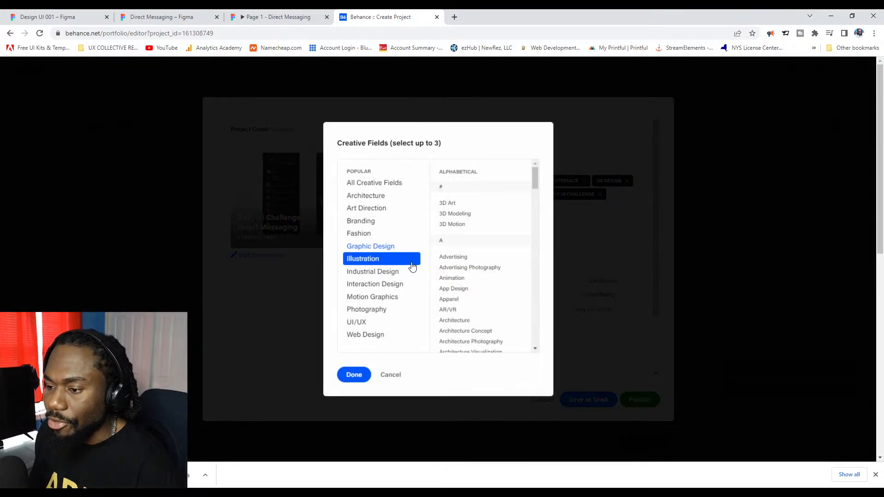
pyautogui.click(378, 321)
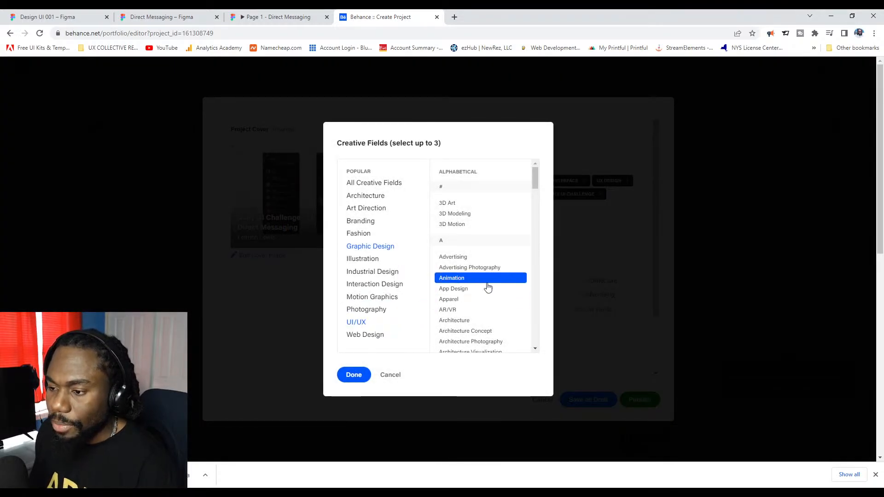
pyautogui.scroll(-3, 483, 288)
pyautogui.scroll(3, 486, 262)
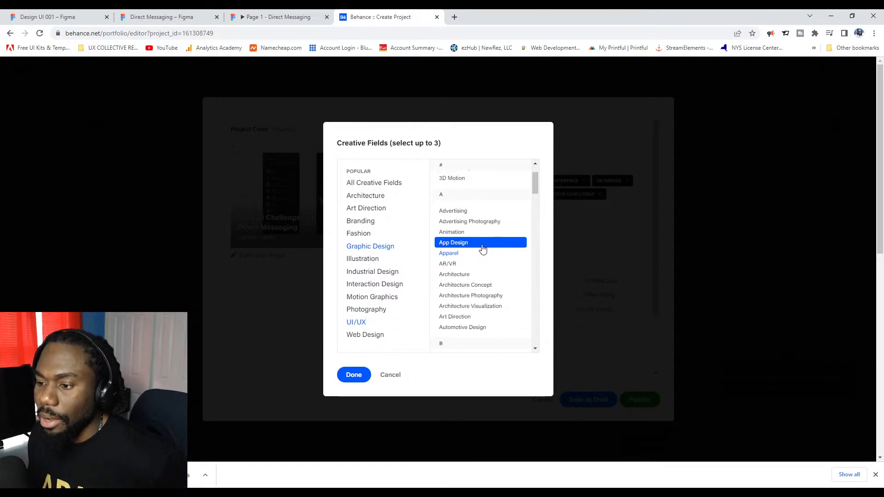
pyautogui.click(480, 254)
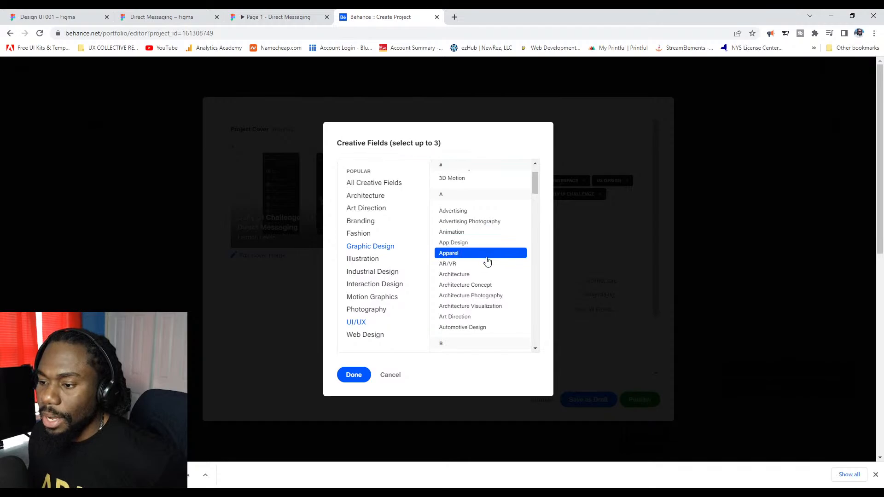
pyautogui.click(489, 244)
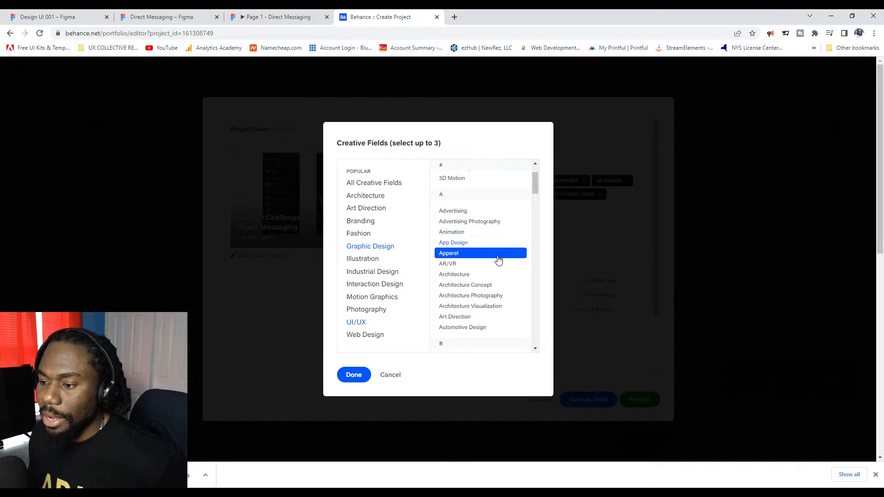
pyautogui.click(354, 374)
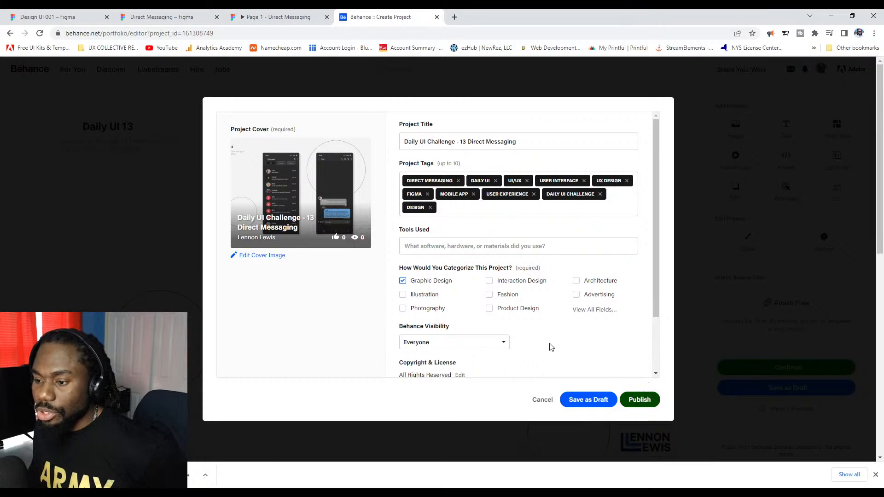
# Publish the project, dismiss the promotion prompt and look over the published project page.
pyautogui.scroll(-3, 552, 346)
pyautogui.click(635, 399)
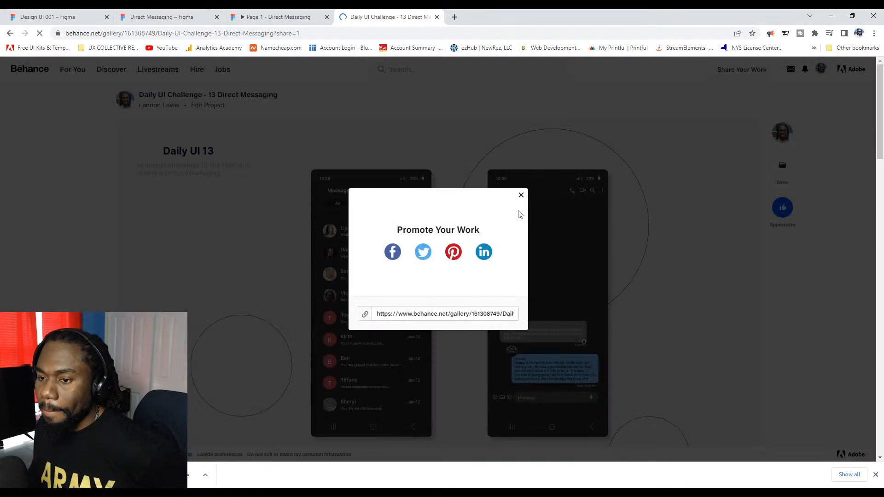
pyautogui.click(521, 195)
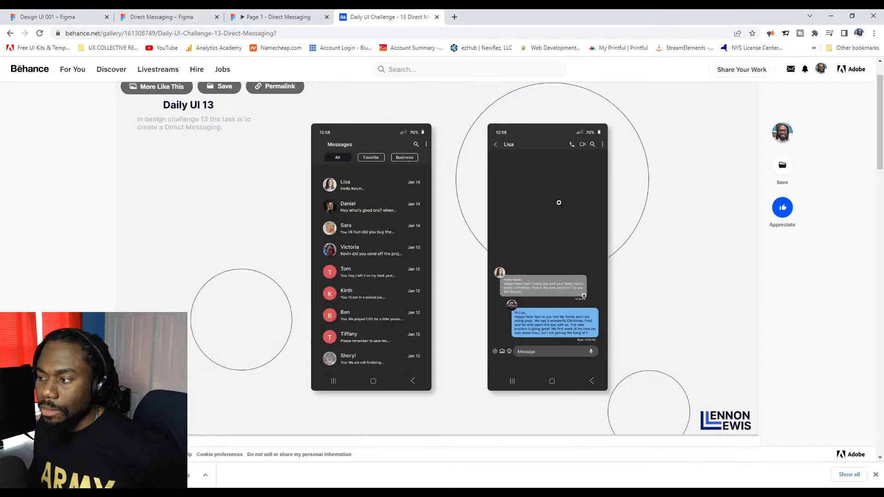
pyautogui.scroll(-6, 551, 221)
pyautogui.scroll(7, 551, 223)
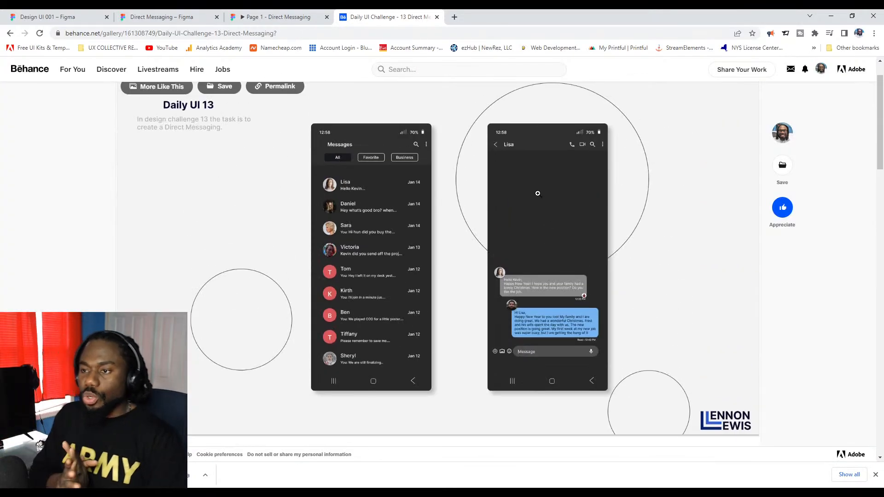